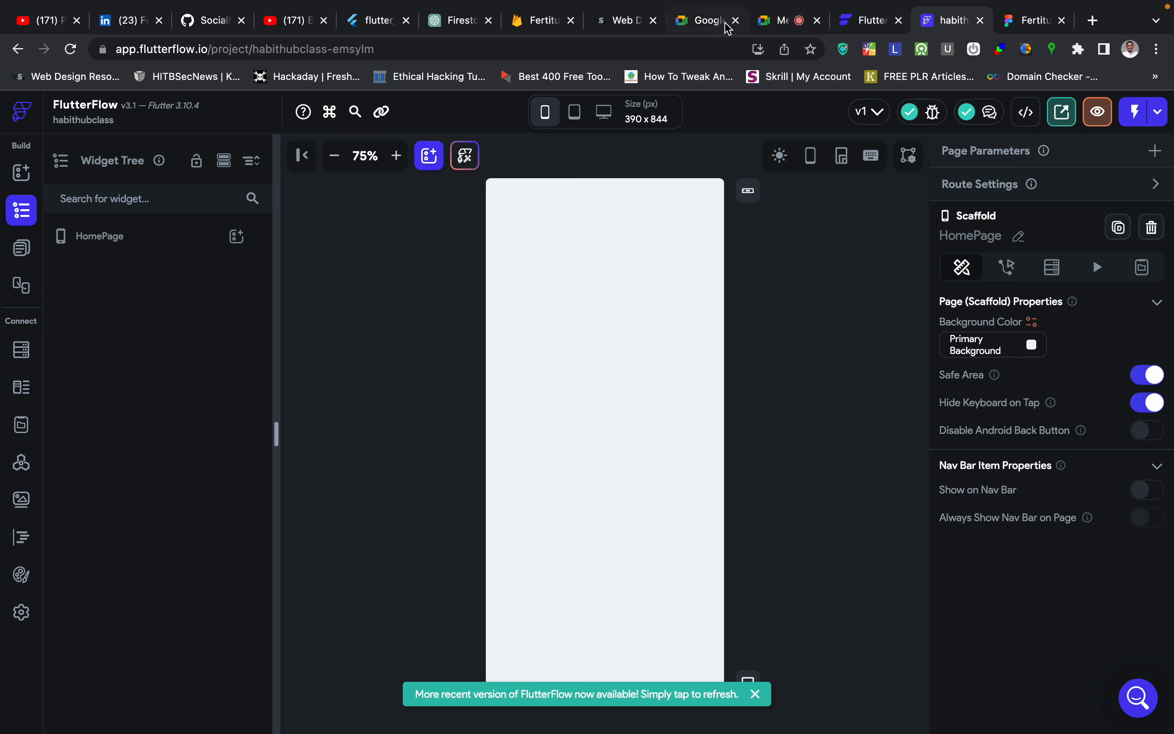
Switch to the Fertitude Mobile App v1 file in Figma and review the onboarding flow on the Final Prototype page.
{"action": "left_click", "coordinate": [769, 23]}
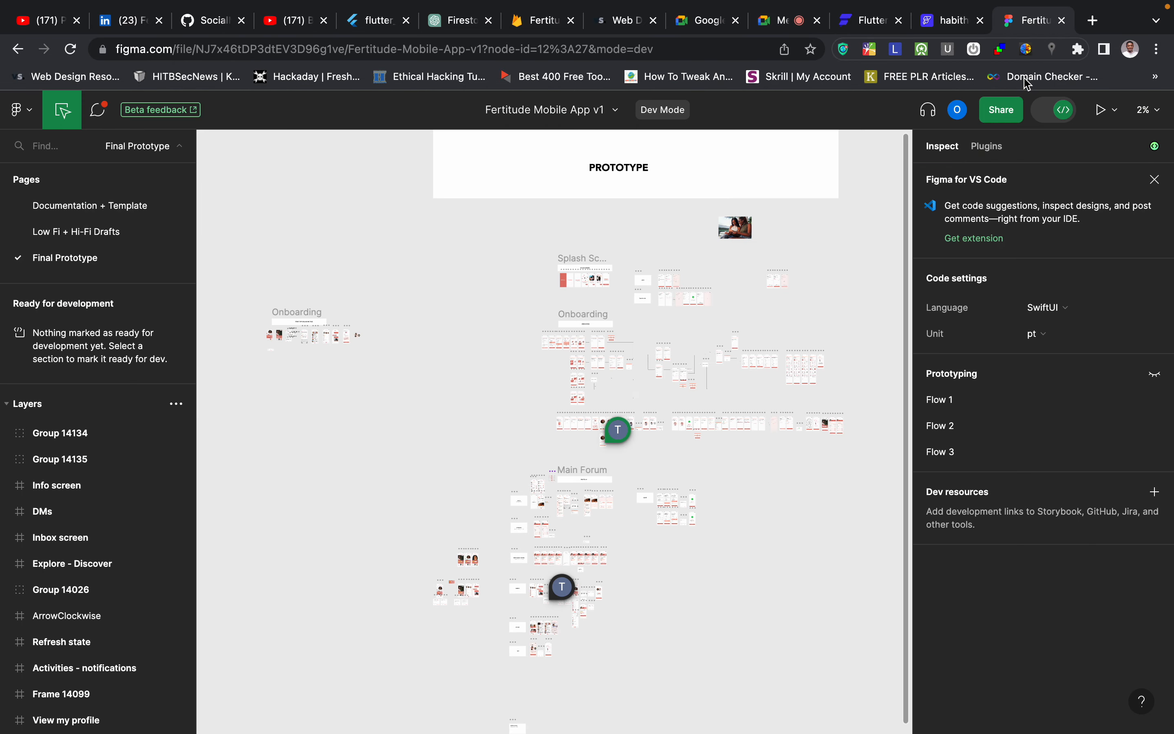
{"action": "left_click", "coordinate": [1031, 20]}
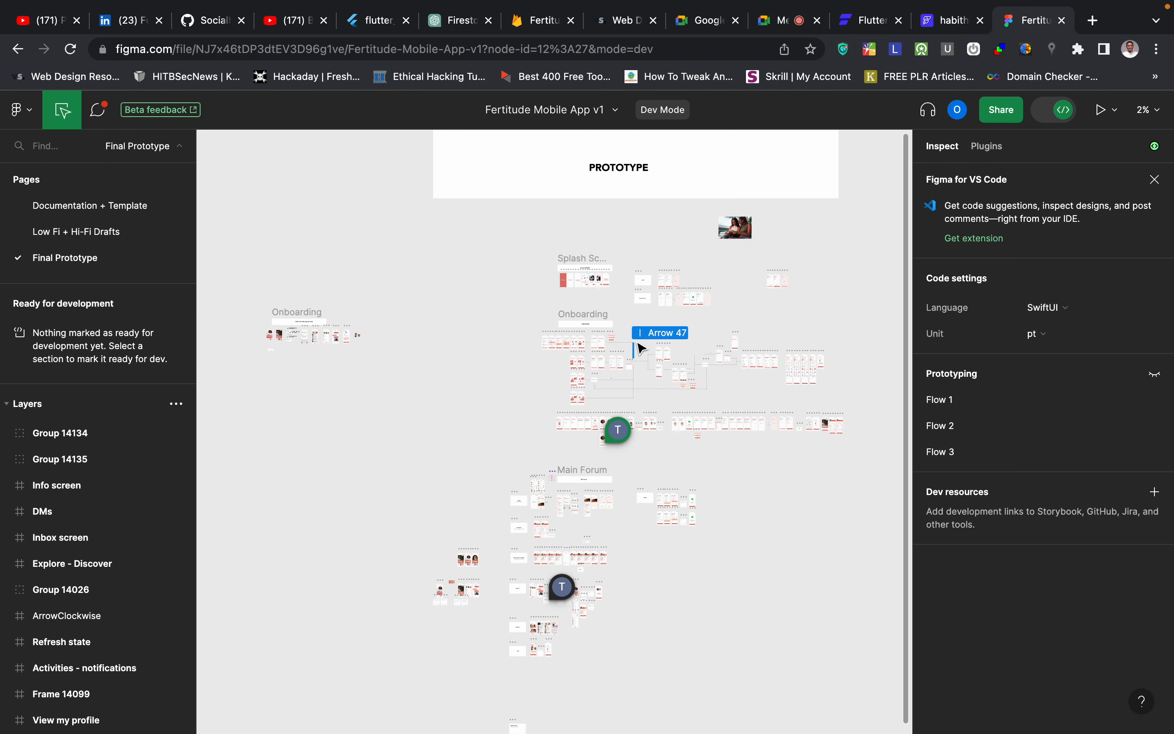
{"action": "scroll", "coordinate": [564, 376], "scroll_direction": "up", "scroll_amount": 5}
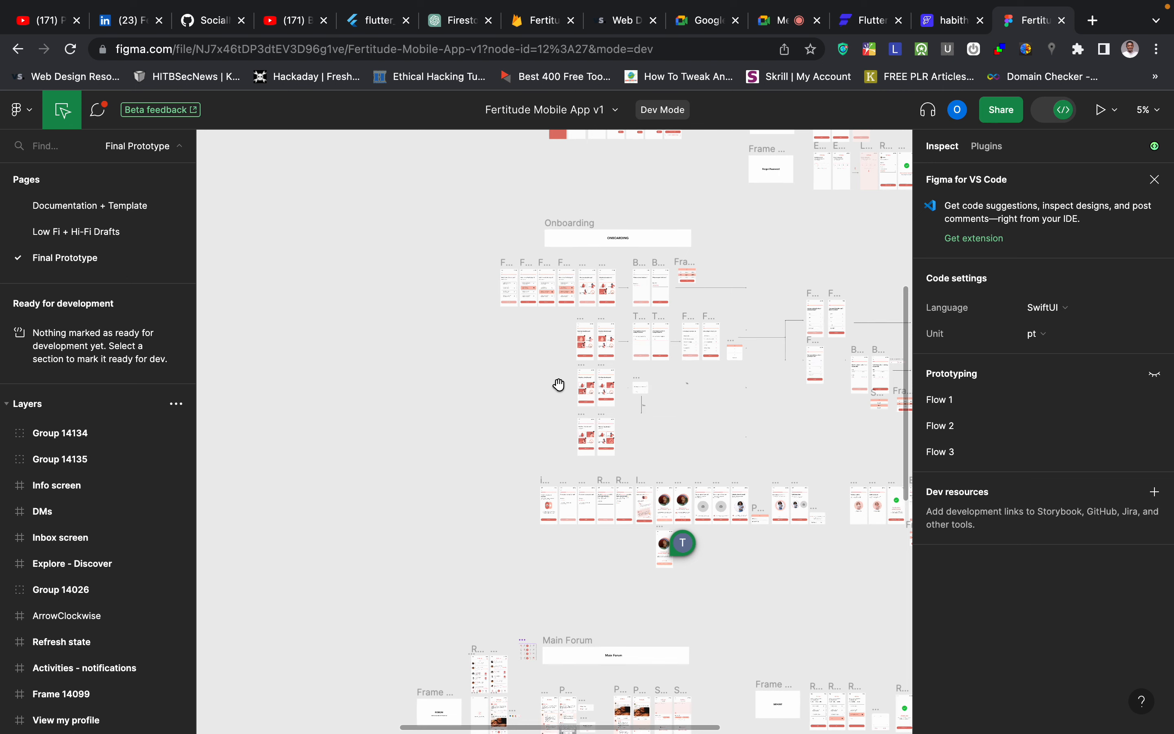
{"action": "scroll", "coordinate": [521, 408], "scroll_direction": "up", "scroll_amount": 4}
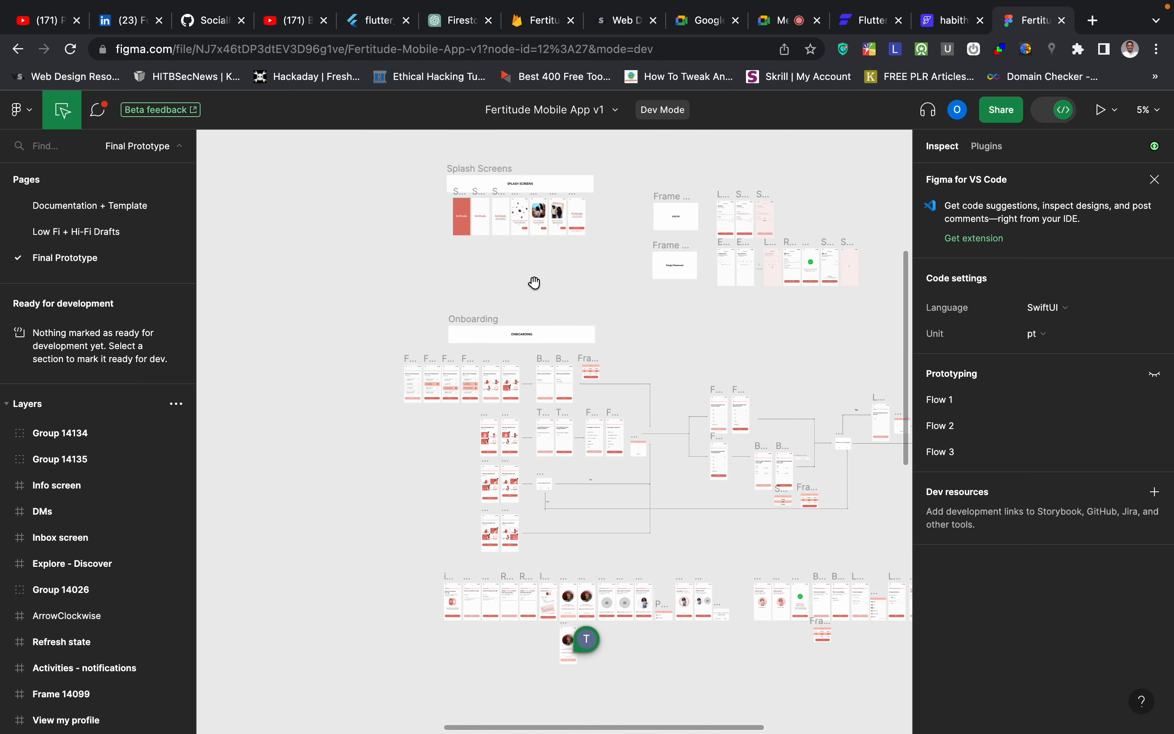
{"action": "scroll", "coordinate": [533, 285], "scroll_direction": "down", "scroll_amount": 10}
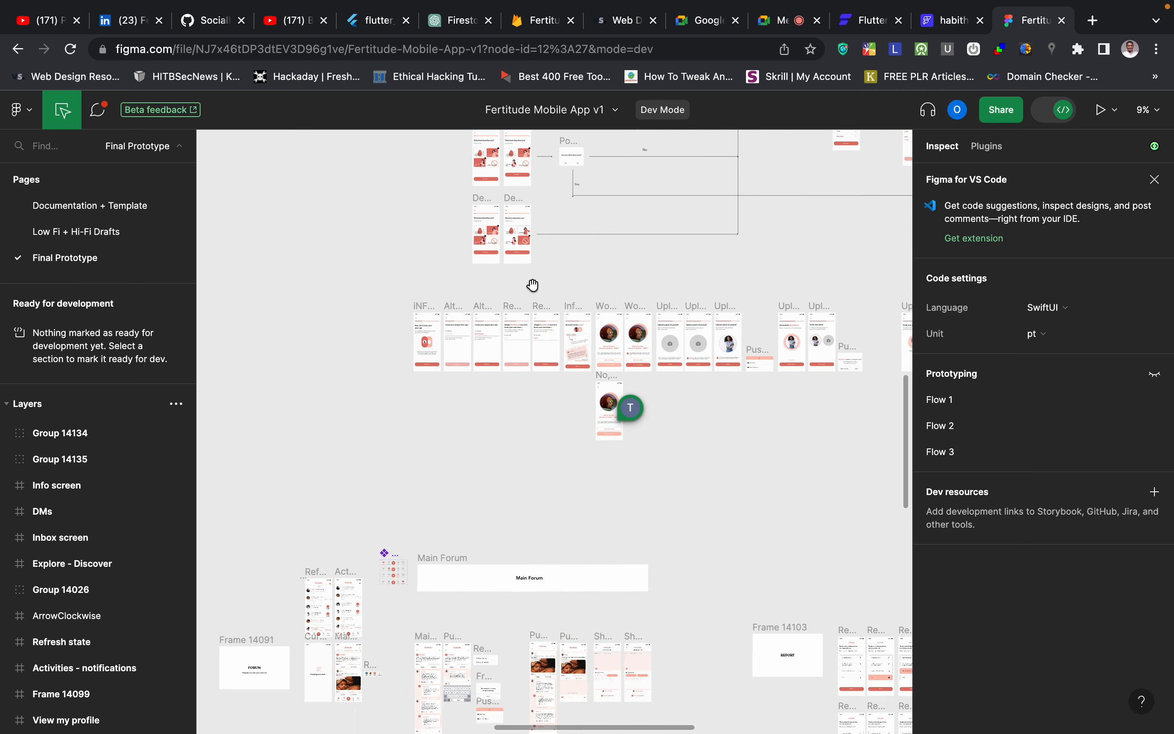
{"action": "scroll", "coordinate": [533, 285], "scroll_direction": "up", "scroll_amount": 5}
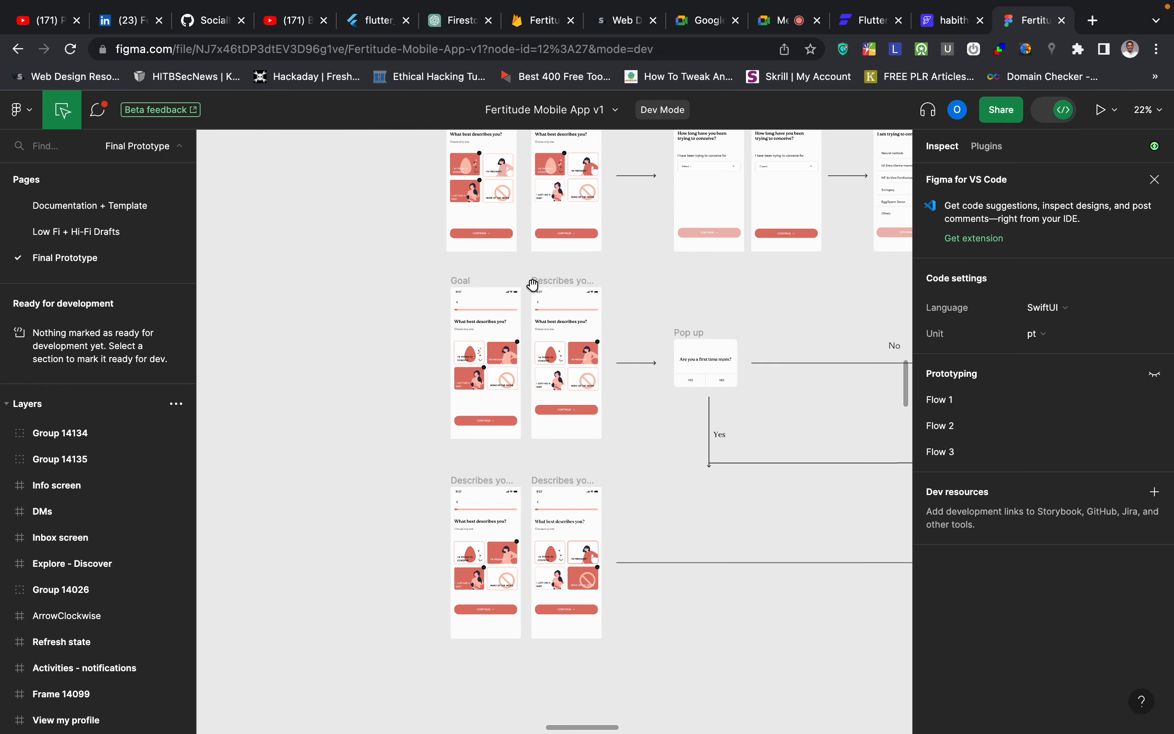
{"action": "scroll", "coordinate": [533, 284], "scroll_direction": "down", "scroll_amount": 10}
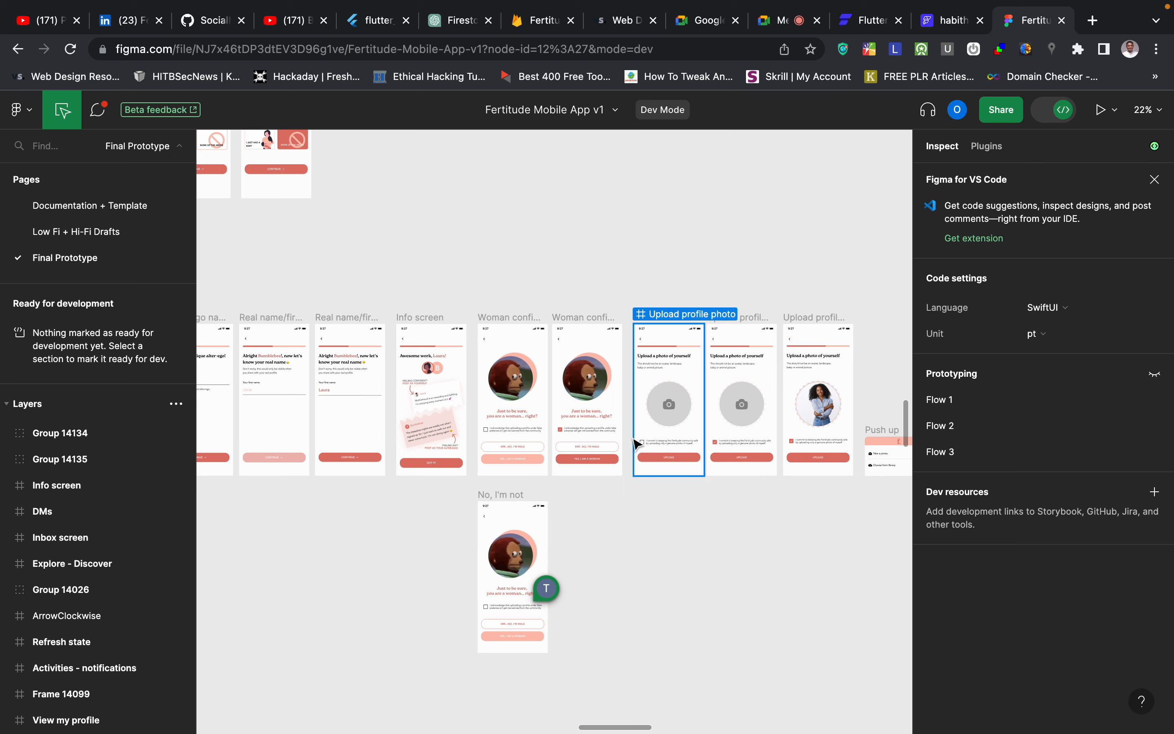
{"action": "scroll", "coordinate": [631, 437], "scroll_direction": "down", "scroll_amount": 4}
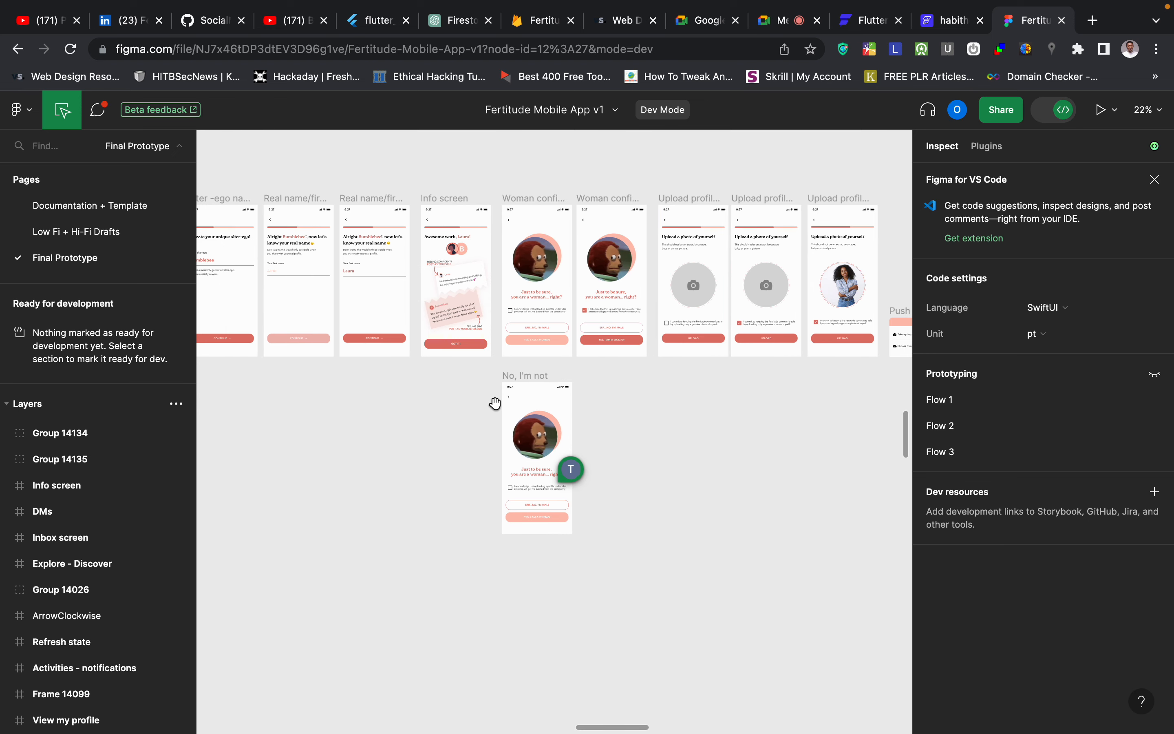
{"action": "scroll", "coordinate": [490, 403], "scroll_direction": "down", "scroll_amount": 3}
{"action": "scroll", "coordinate": [528, 504], "scroll_direction": "down", "scroll_amount": 4}
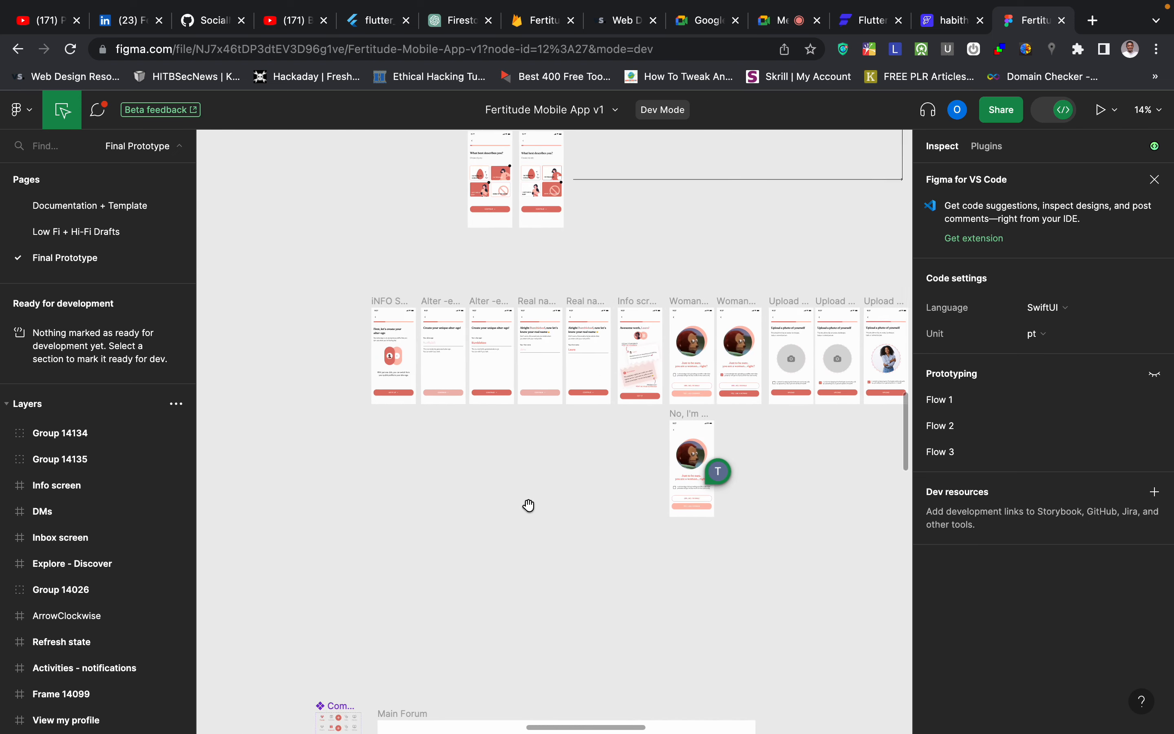
{"action": "scroll", "coordinate": [556, 344], "scroll_direction": "up", "scroll_amount": 5}
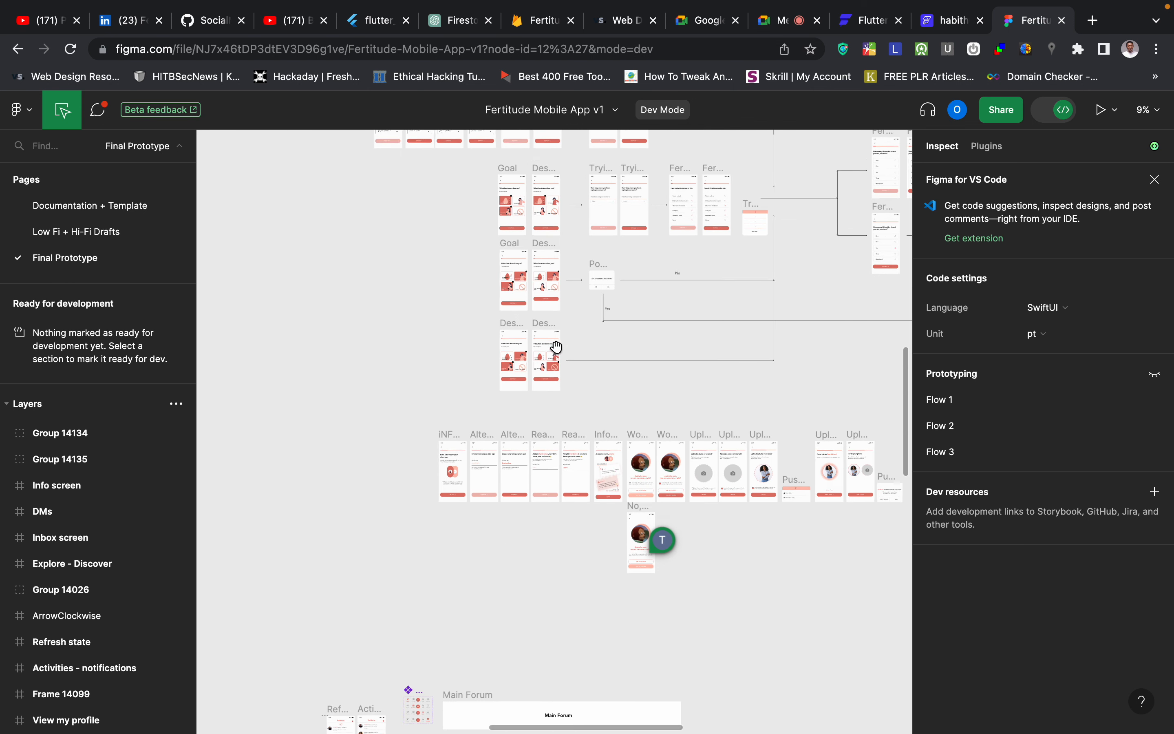
{"action": "scroll", "coordinate": [380, 357], "scroll_direction": "up", "scroll_amount": 2}
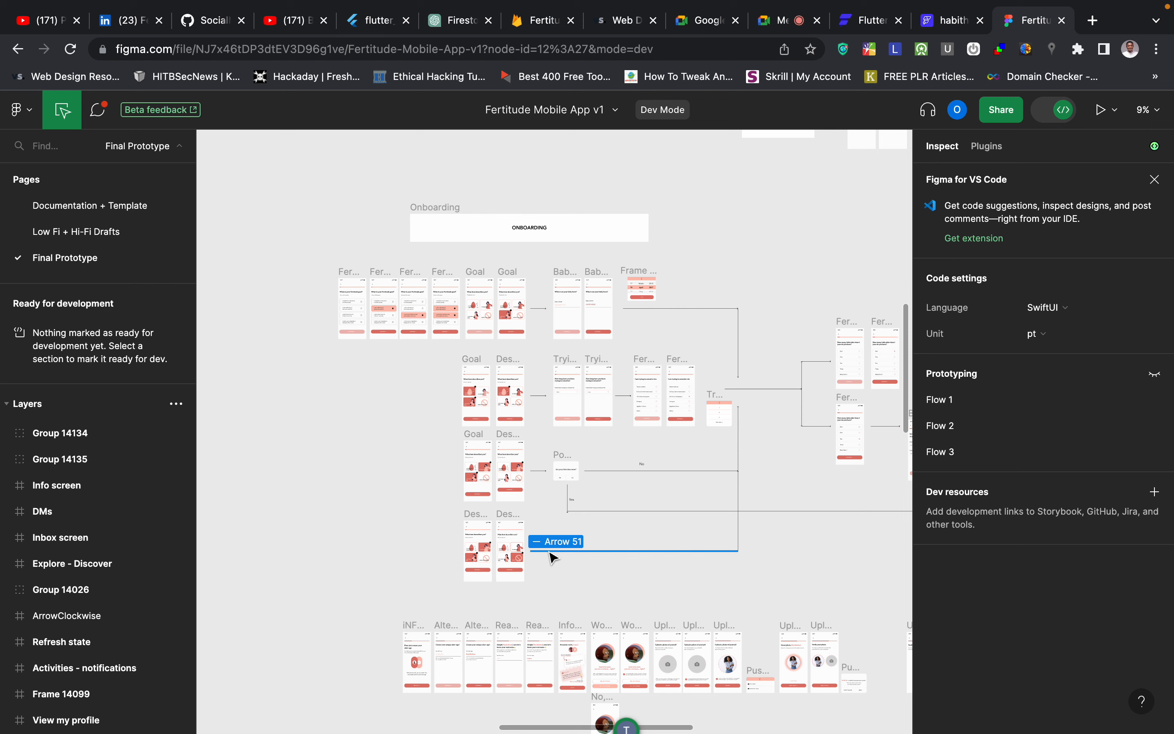
{"action": "scroll", "coordinate": [472, 406], "scroll_direction": "left", "scroll_amount": 3}
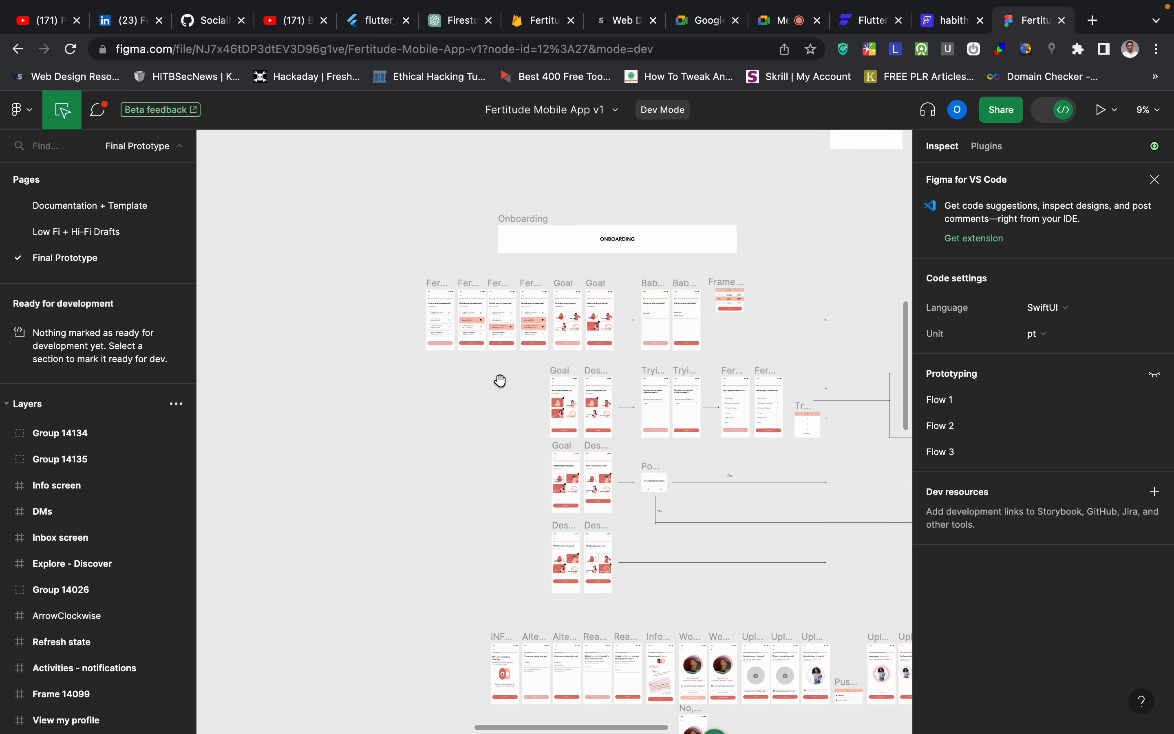
Examine the Fertitude goal and "What best describes you?" onboarding screens up close and return to the Splash Screens section.
{"action": "scroll", "coordinate": [498, 382], "scroll_direction": "up", "scroll_amount": 5}
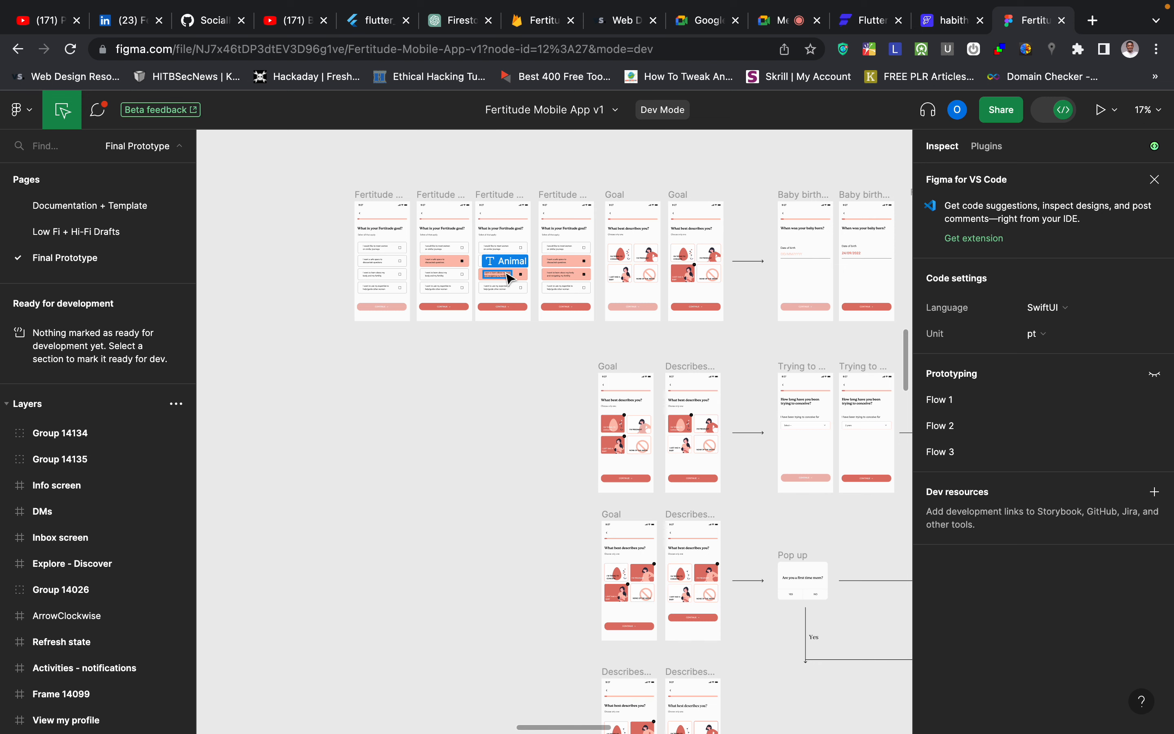
{"action": "scroll", "coordinate": [485, 270], "scroll_direction": "left", "scroll_amount": 2}
{"action": "left_click", "coordinate": [398, 250]}
{"action": "scroll", "coordinate": [399, 249], "scroll_direction": "up", "scroll_amount": 5}
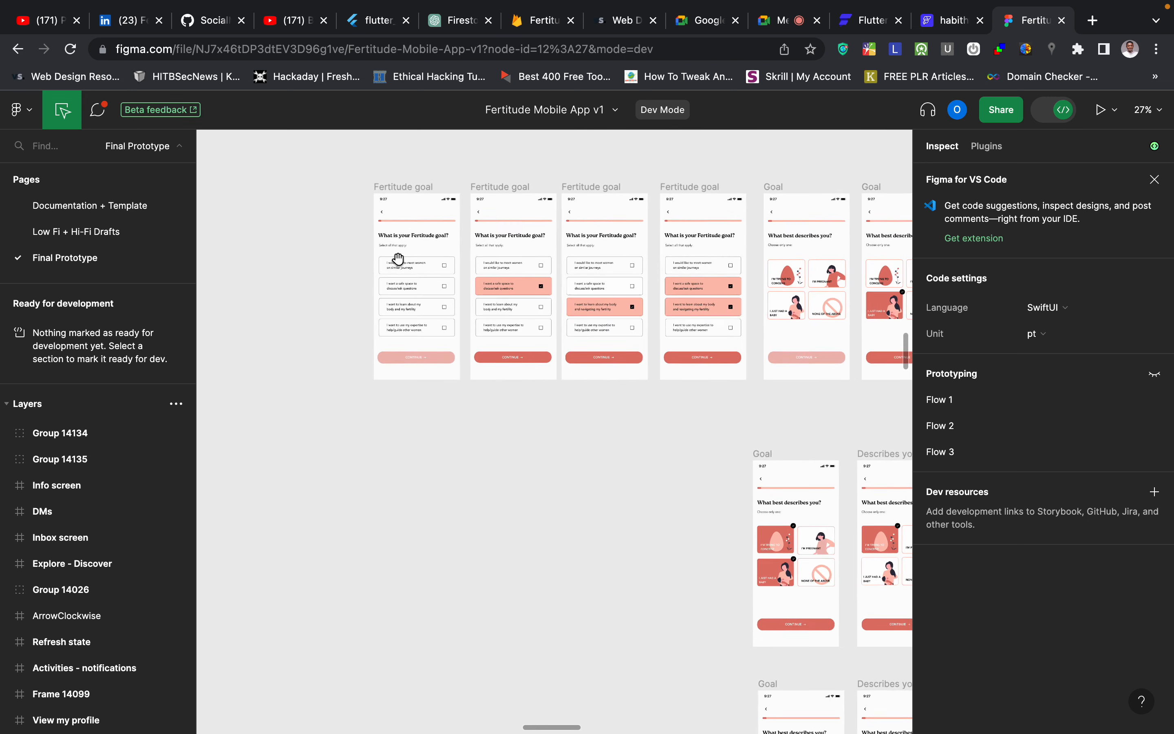
{"action": "scroll", "coordinate": [398, 258], "scroll_direction": "up", "scroll_amount": 3}
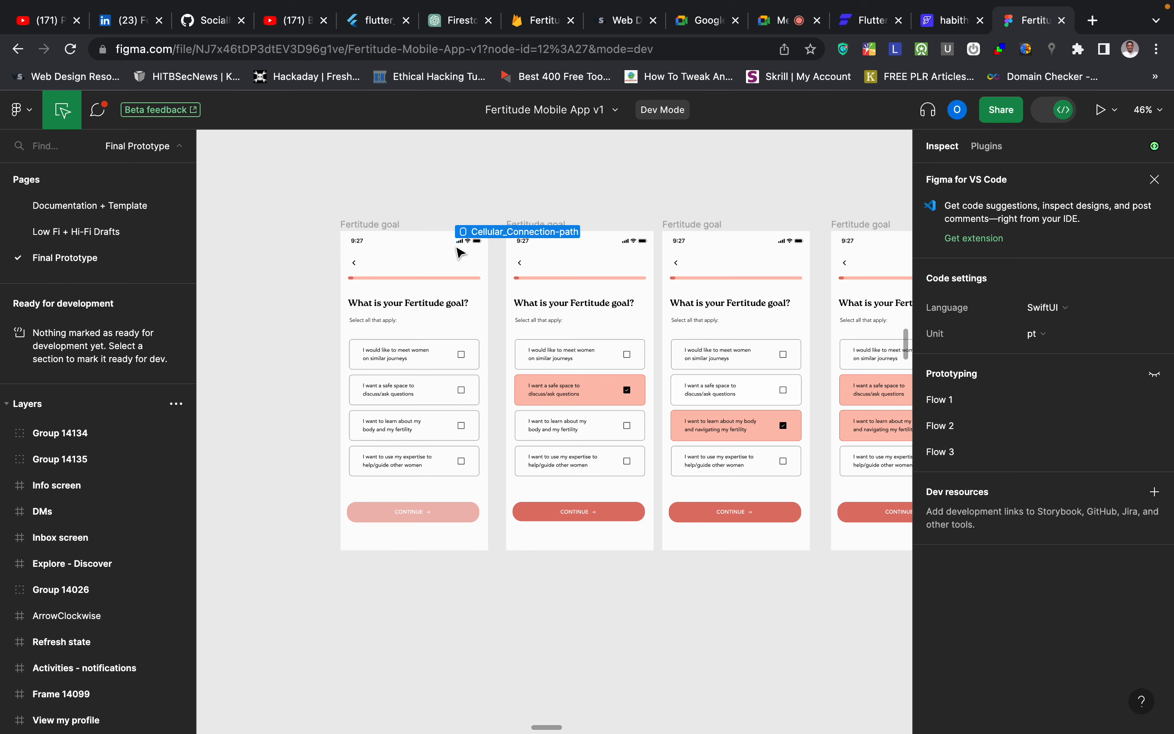
{"action": "scroll", "coordinate": [459, 252], "scroll_direction": "right", "scroll_amount": 2}
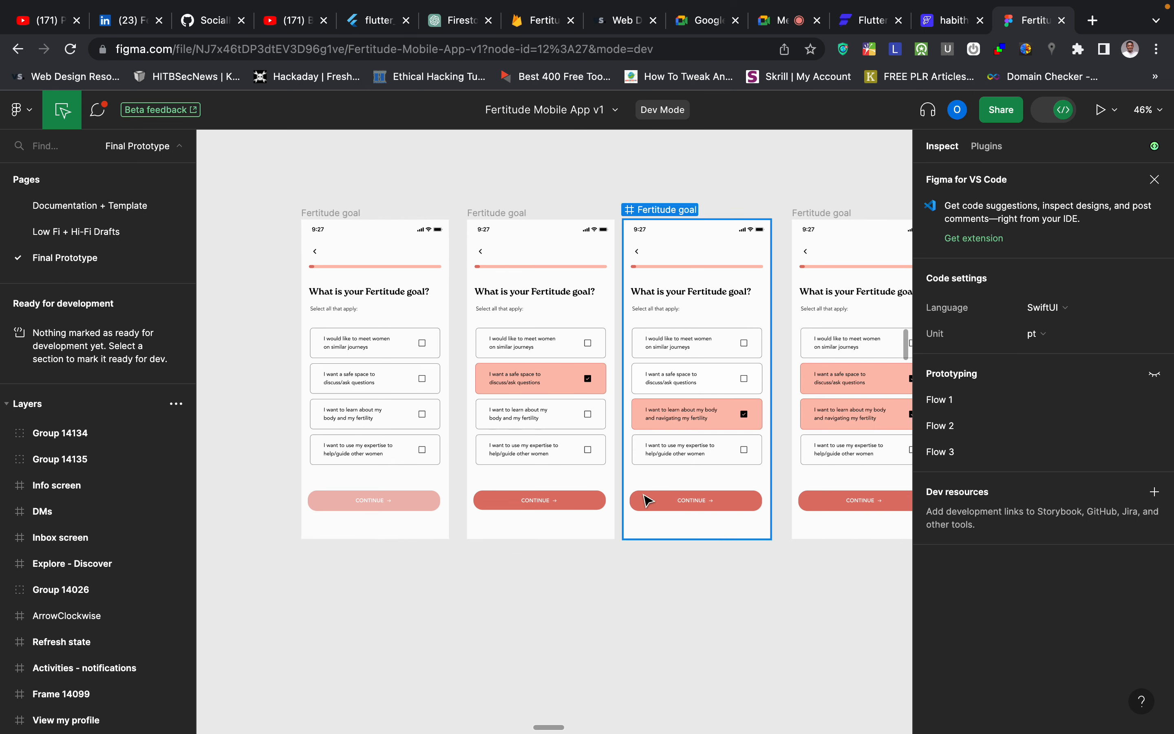
{"action": "scroll", "coordinate": [461, 479], "scroll_direction": "down", "scroll_amount": 5}
{"action": "scroll", "coordinate": [447, 485], "scroll_direction": "up", "scroll_amount": 3}
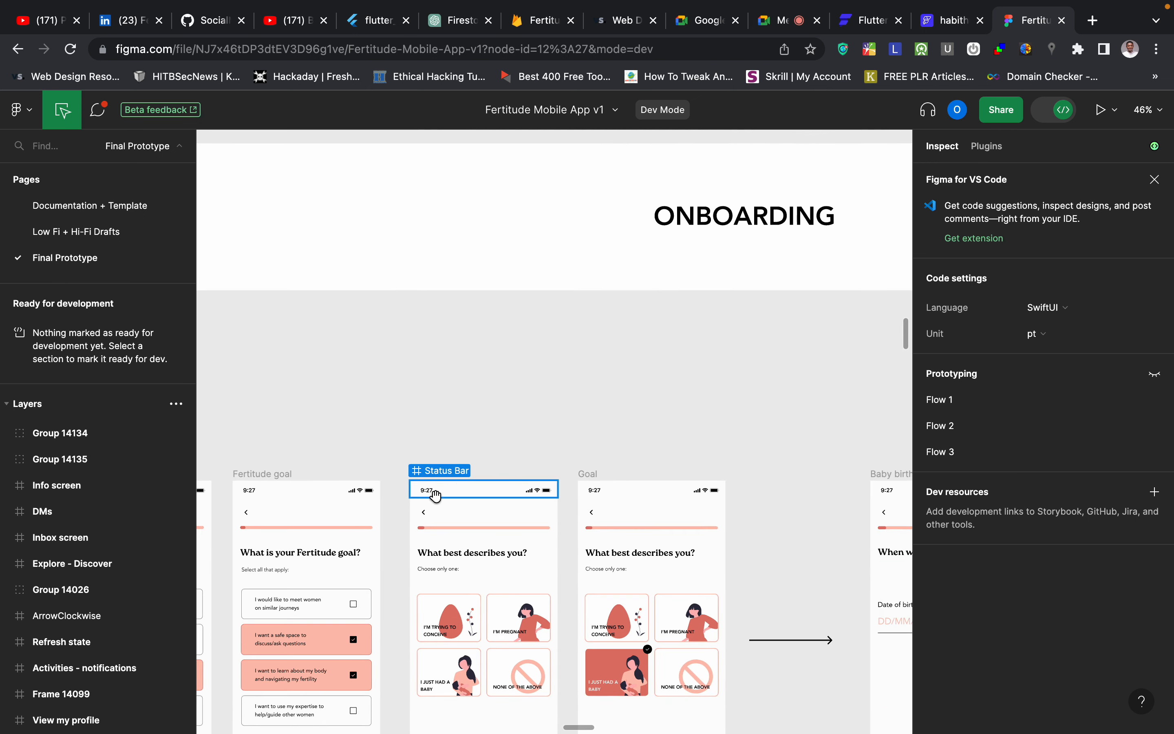
{"action": "scroll", "coordinate": [436, 495], "scroll_direction": "up", "scroll_amount": 5}
{"action": "right_click", "coordinate": [437, 493]}
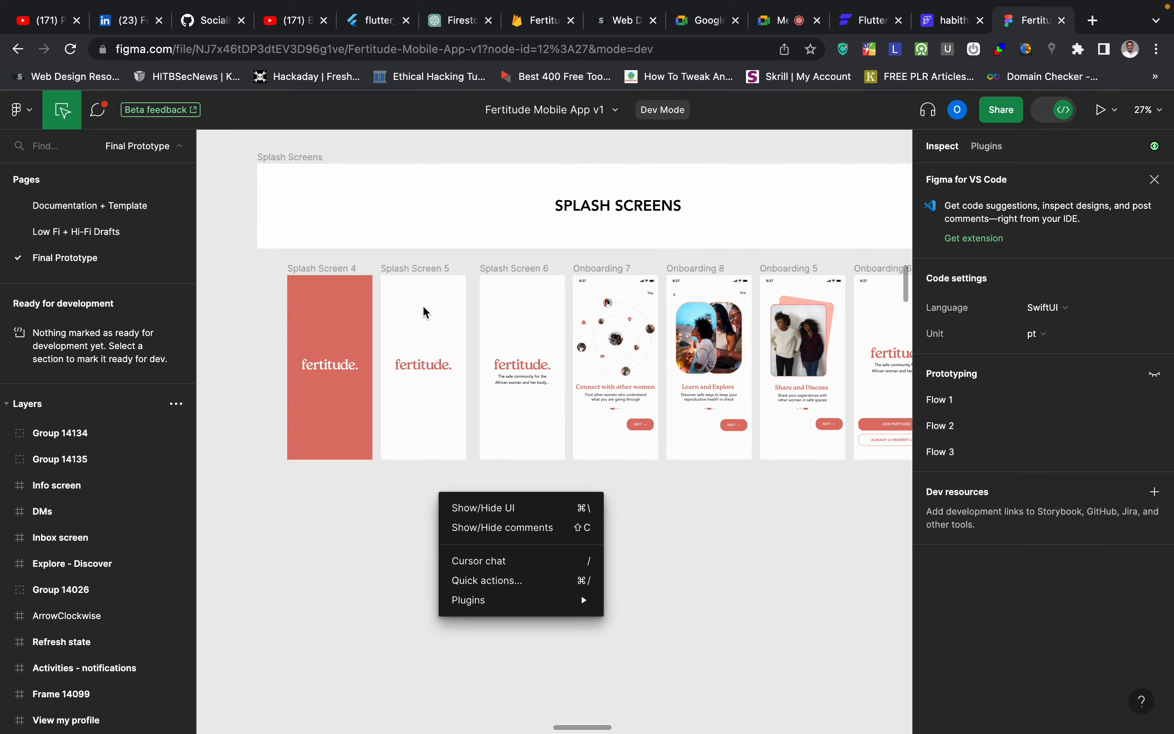
{"action": "left_click", "coordinate": [357, 489]}
View the forum feed of the running fertitude app in the iPhone 14 simulator and return to the Figma prototype.
{"action": "key", "text": "ctrl+Right"}
{"action": "key", "text": "ctrl+Right"}
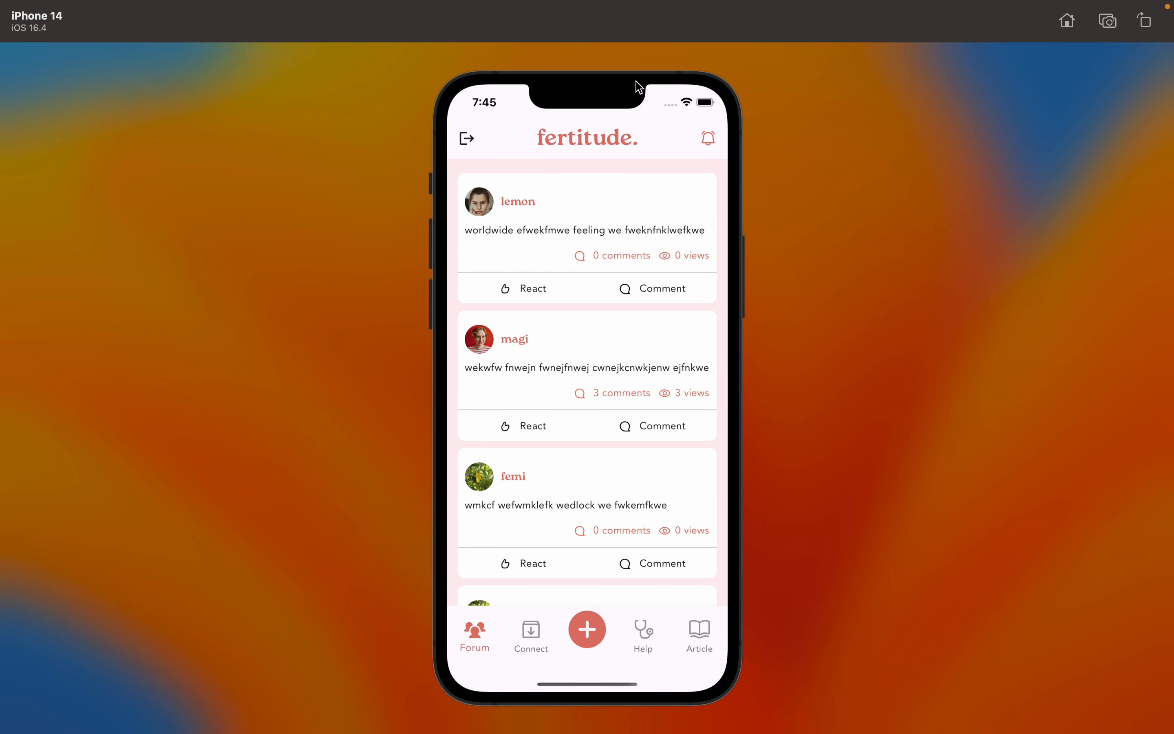
{"action": "scroll", "coordinate": [702, 487], "scroll_direction": "left", "scroll_amount": 1}
{"action": "key", "text": "ctrl+Left"}
{"action": "key", "text": "ctrl+Left"}
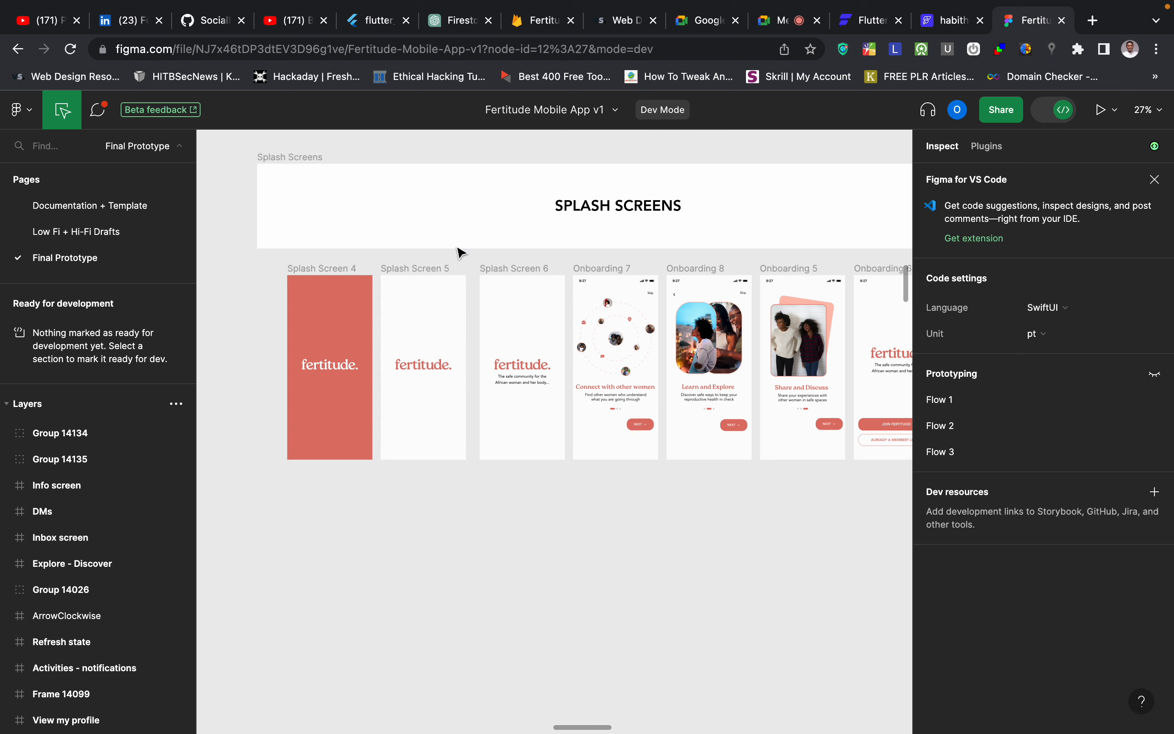
Examine the frames of the Splash Screens section, from Splash Screen 4 through Onboarding 6.
{"action": "left_click", "coordinate": [419, 437]}
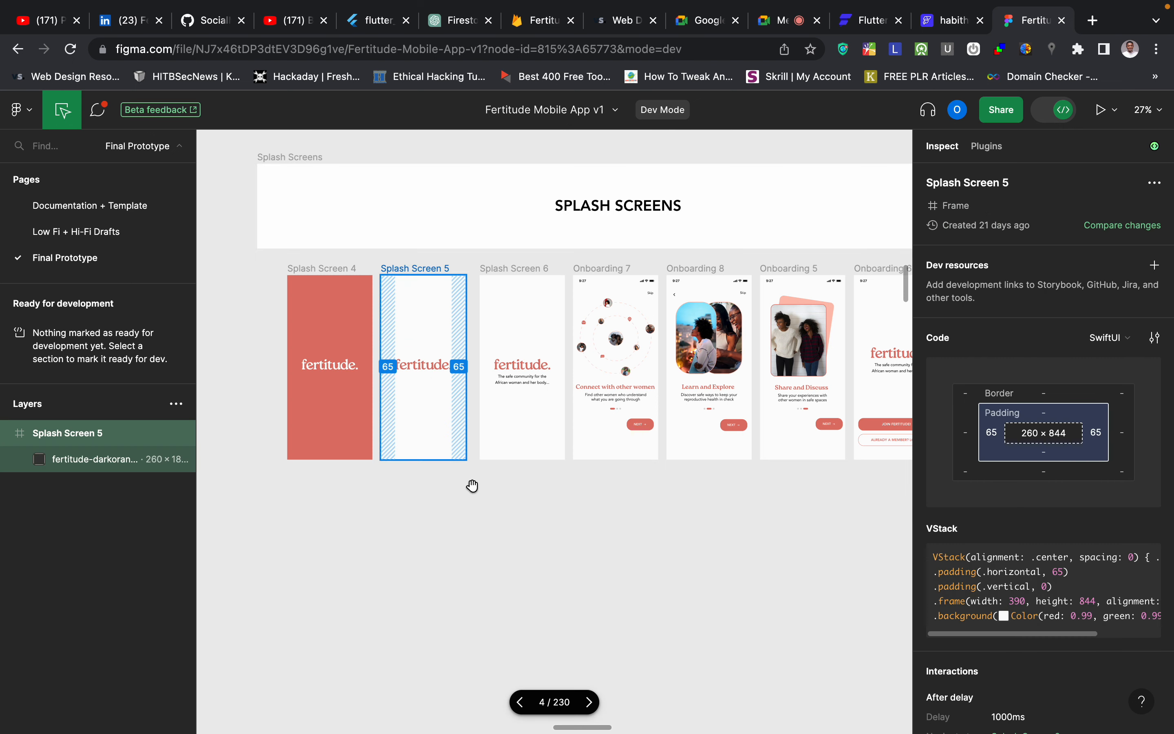
{"action": "left_click", "coordinate": [473, 488]}
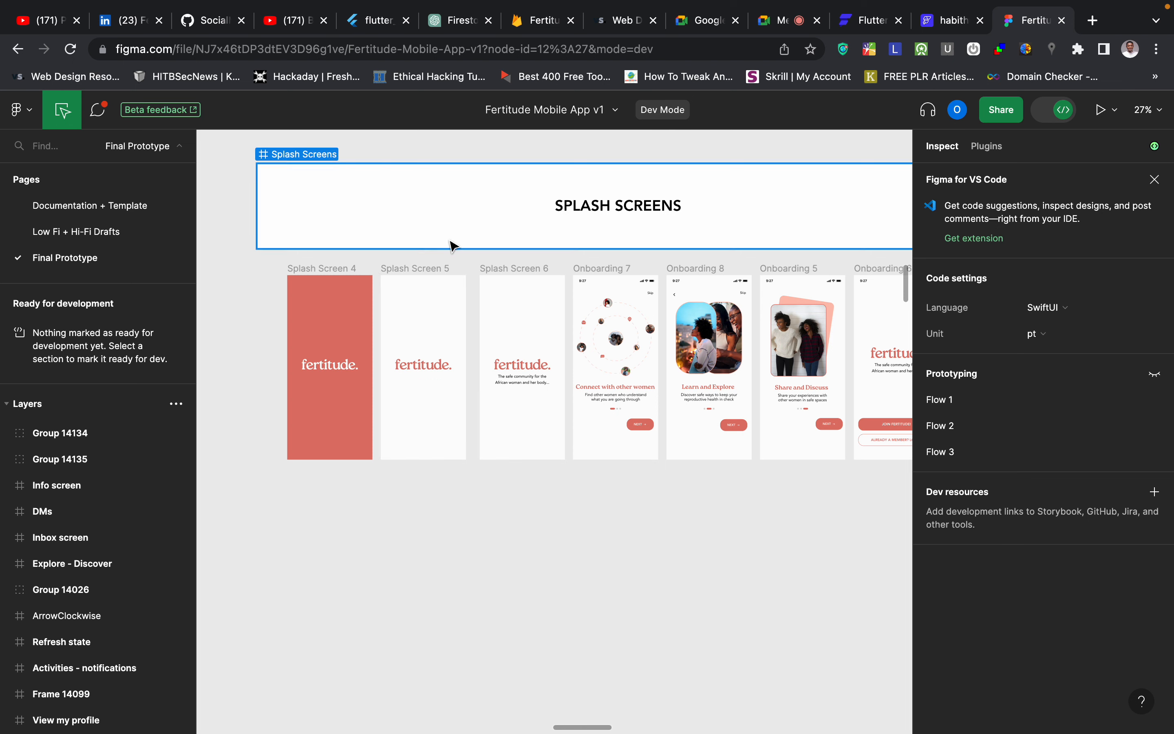
{"action": "scroll", "coordinate": [465, 413], "scroll_direction": "right", "scroll_amount": 5}
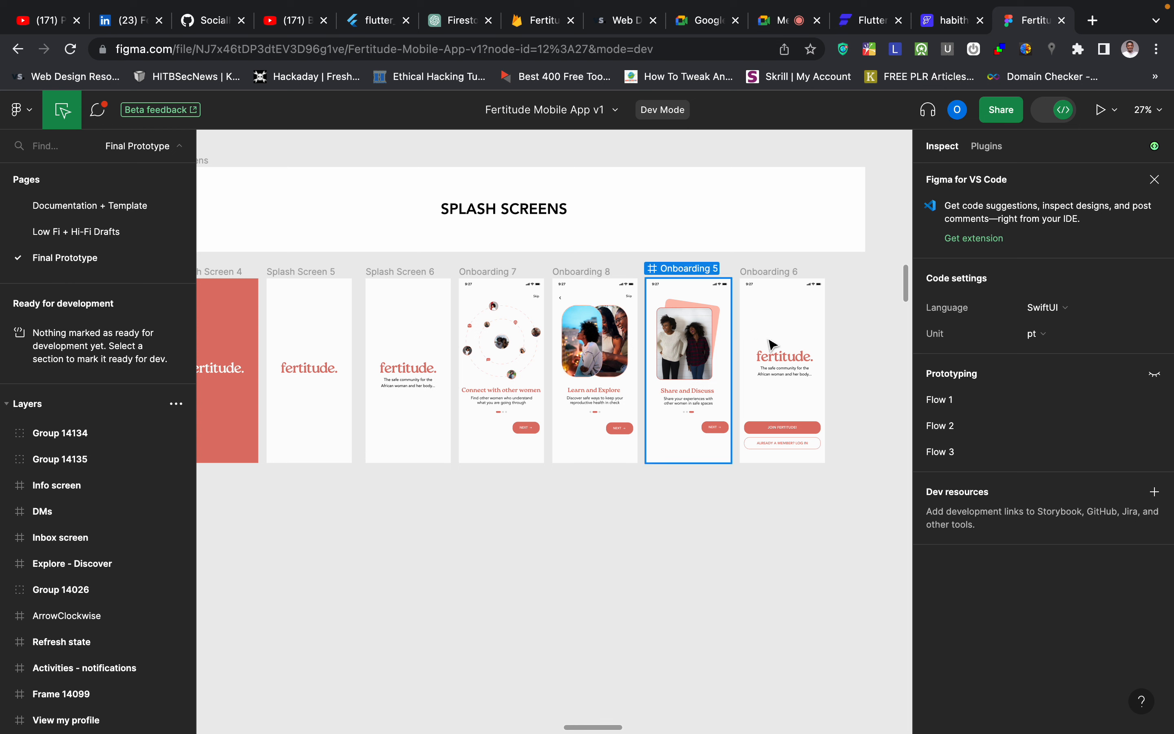
{"action": "scroll", "coordinate": [519, 388], "scroll_direction": "left", "scroll_amount": 4}
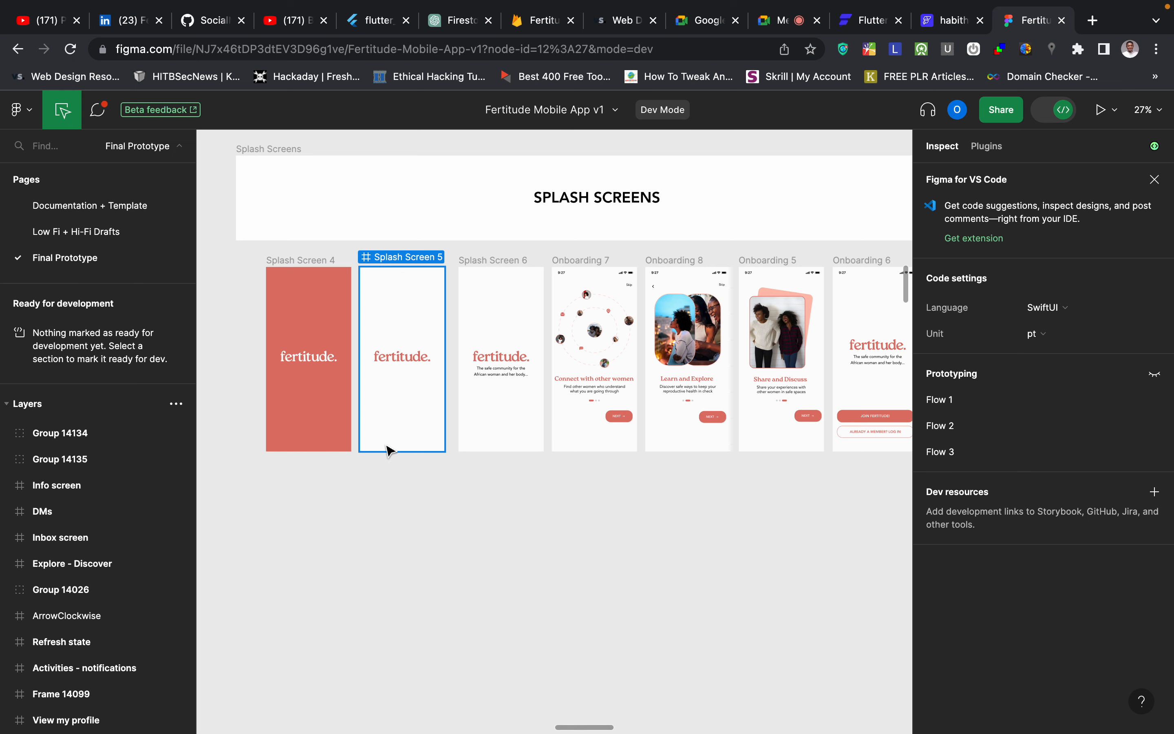
{"action": "scroll", "coordinate": [601, 413], "scroll_direction": "right", "scroll_amount": 4}
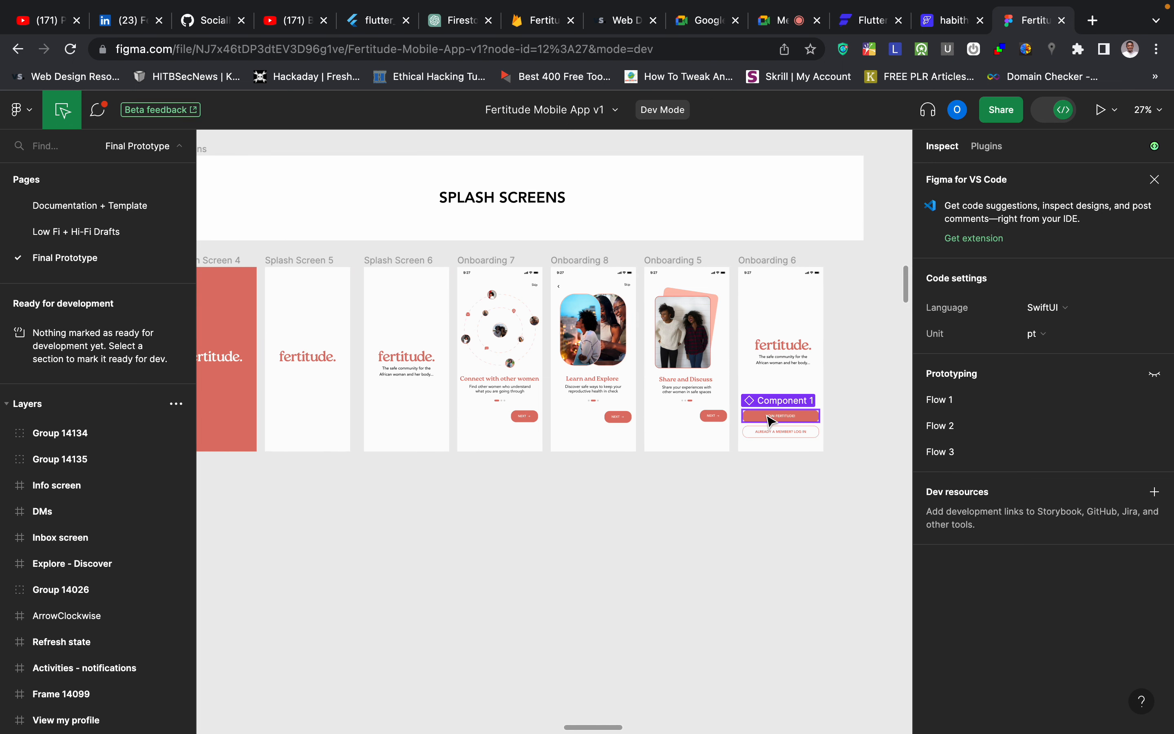
{"action": "scroll", "coordinate": [766, 413], "scroll_direction": "right", "scroll_amount": 3}
{"action": "scroll", "coordinate": [438, 553], "scroll_direction": "left", "scroll_amount": 2}
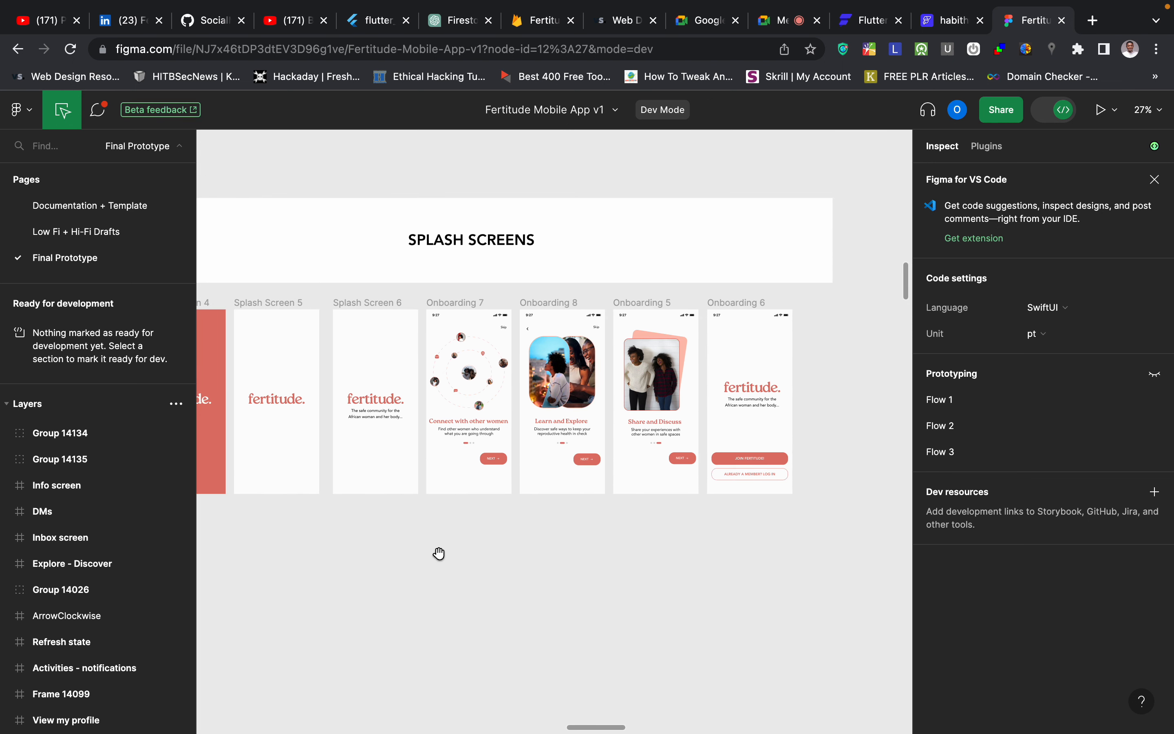
{"action": "scroll", "coordinate": [439, 553], "scroll_direction": "left", "scroll_amount": 1}
{"action": "scroll", "coordinate": [438, 553], "scroll_direction": "down", "scroll_amount": 1}
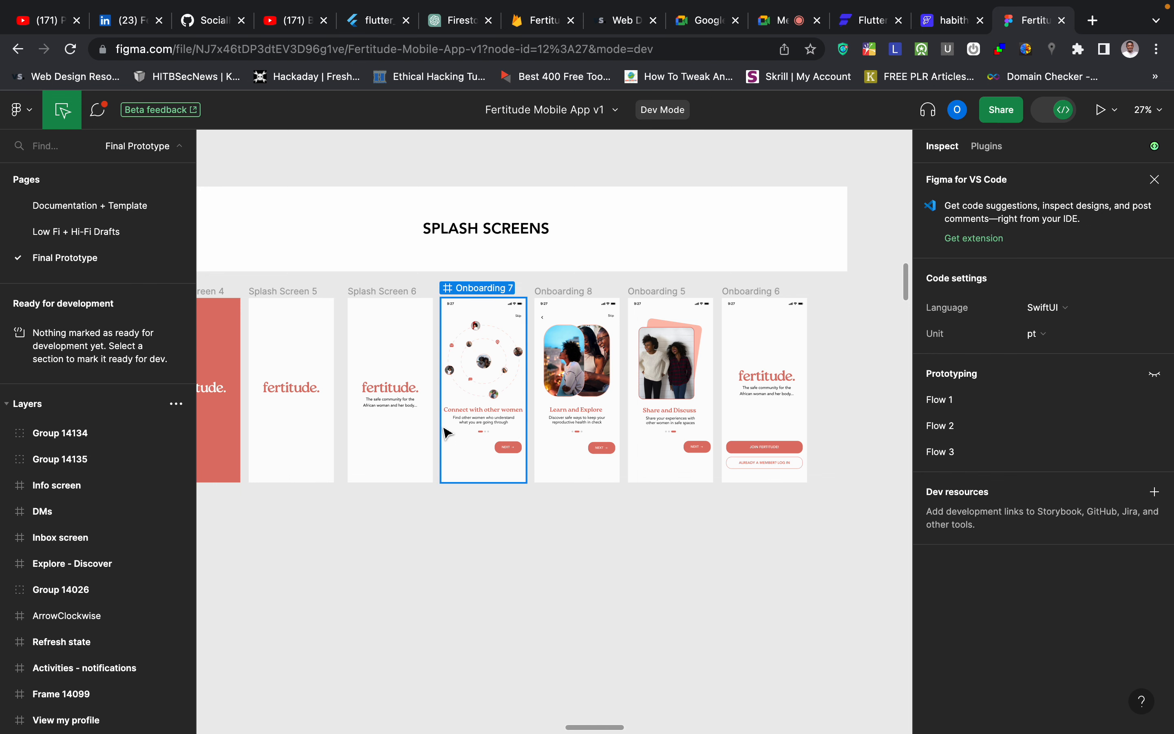
Select the fertitude logo image on the Splash Screen 6 frame to inspect it.
{"action": "scroll", "coordinate": [446, 432], "scroll_direction": "up", "scroll_amount": 5}
{"action": "scroll", "coordinate": [439, 412], "scroll_direction": "left", "scroll_amount": 4}
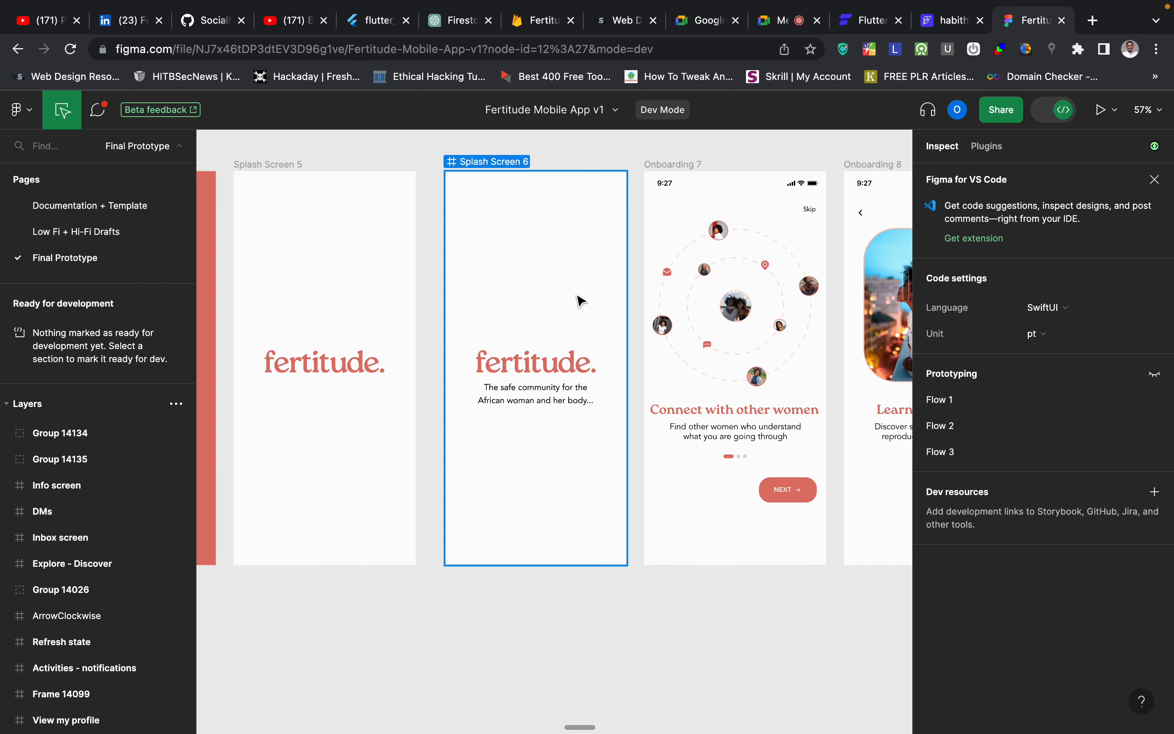
{"action": "scroll", "coordinate": [537, 383], "scroll_direction": "up", "scroll_amount": 3}
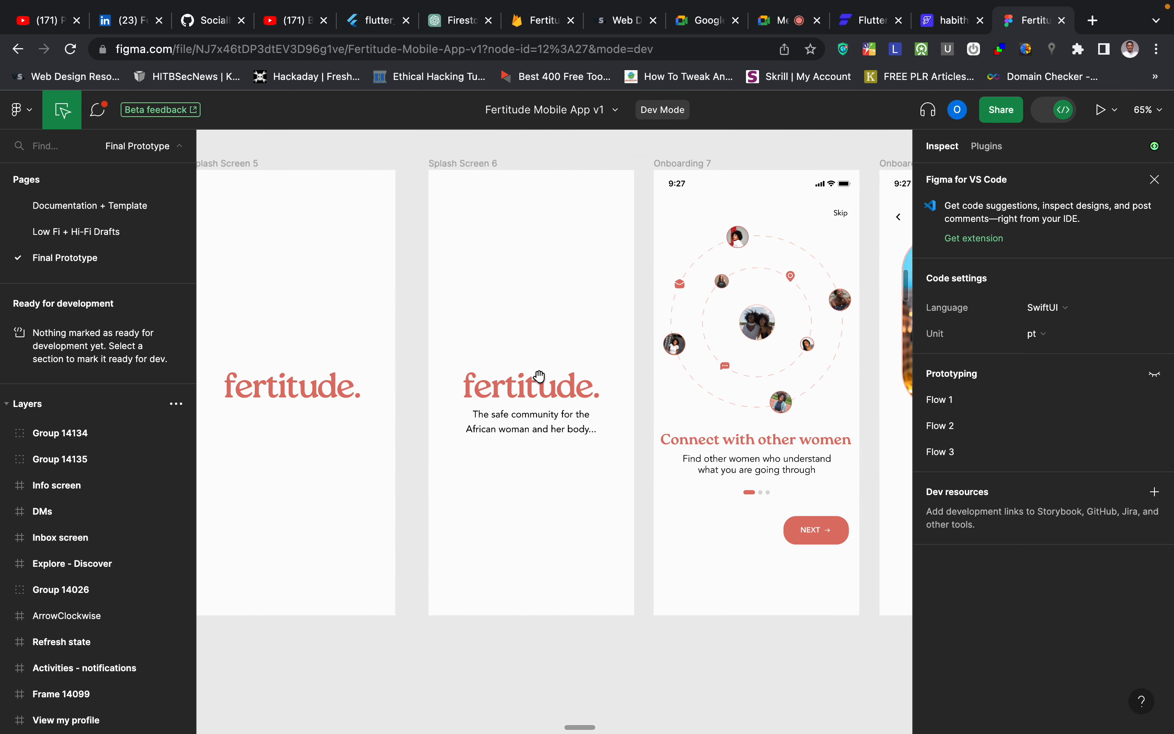
{"action": "scroll", "coordinate": [539, 377], "scroll_direction": "up", "scroll_amount": 2}
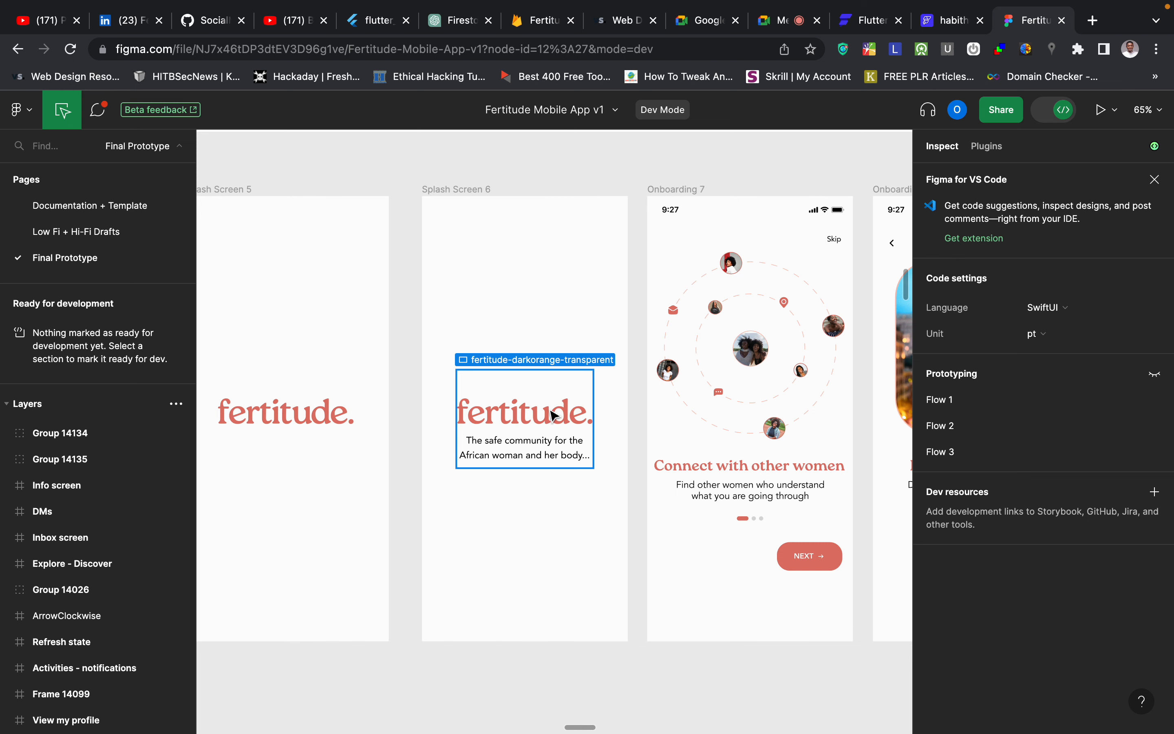
{"action": "left_click", "coordinate": [553, 415]}
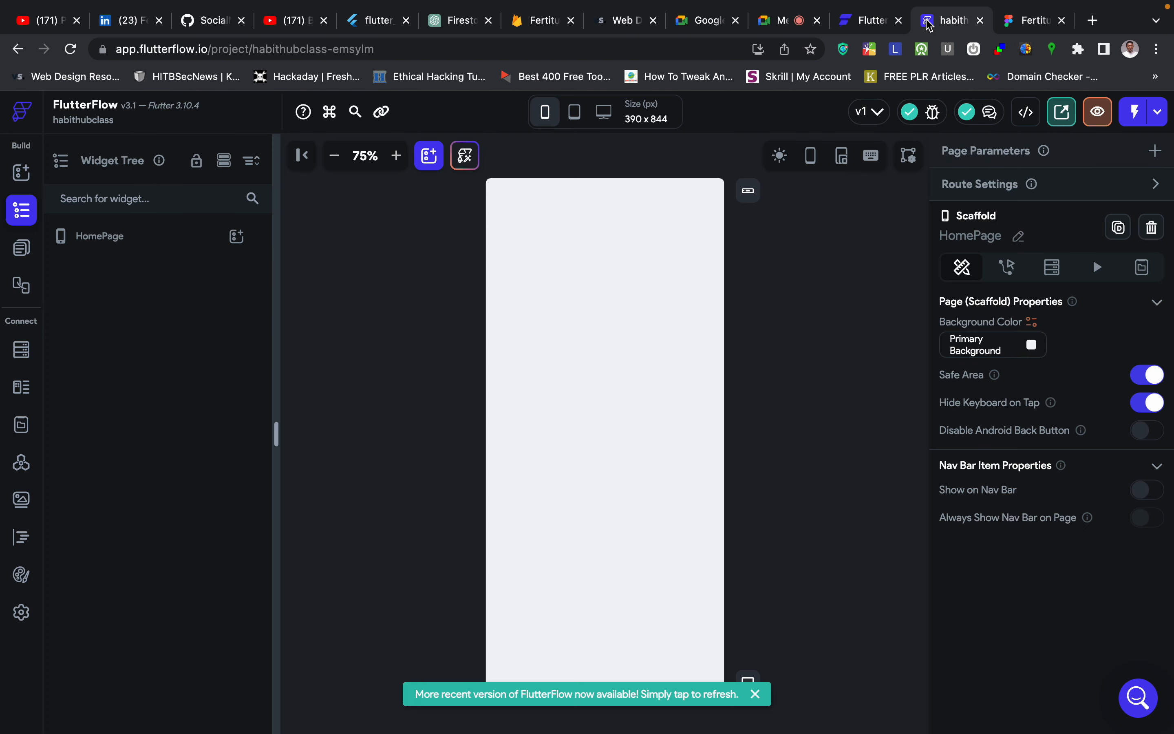
Switch to the habithubclass project in FlutterFlow and look over its blank HomePage.
{"action": "left_click", "coordinate": [950, 20]}
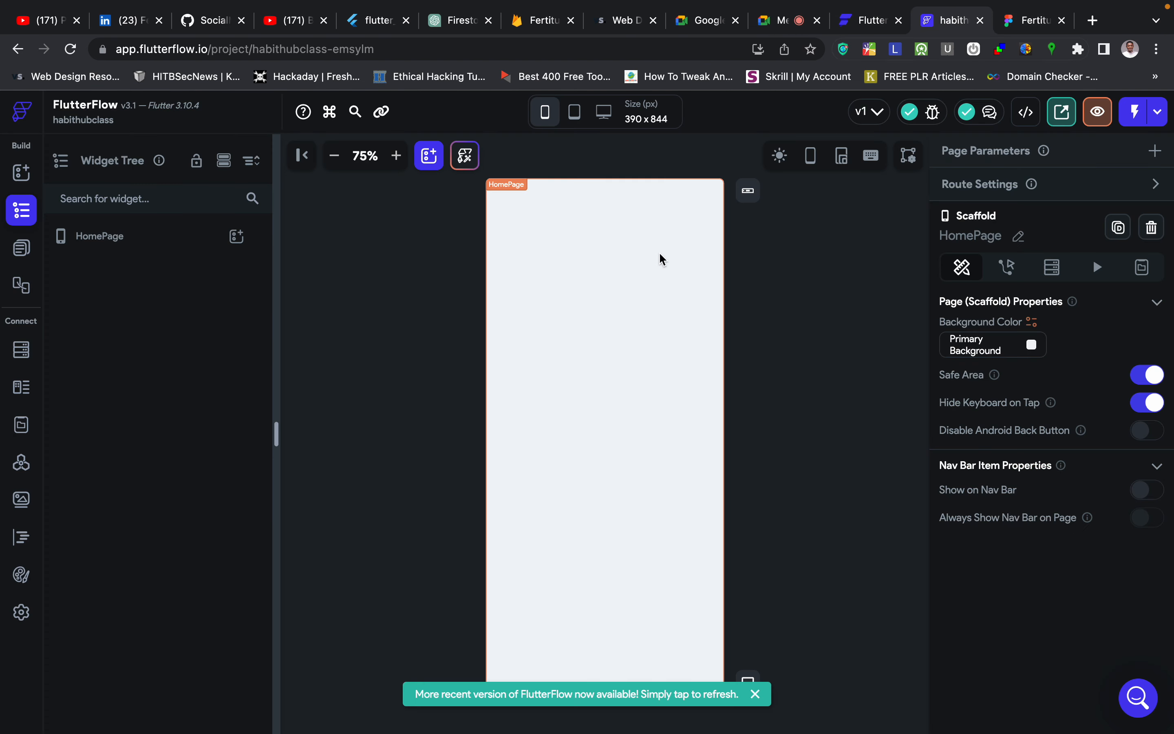
{"action": "left_click", "coordinate": [651, 324]}
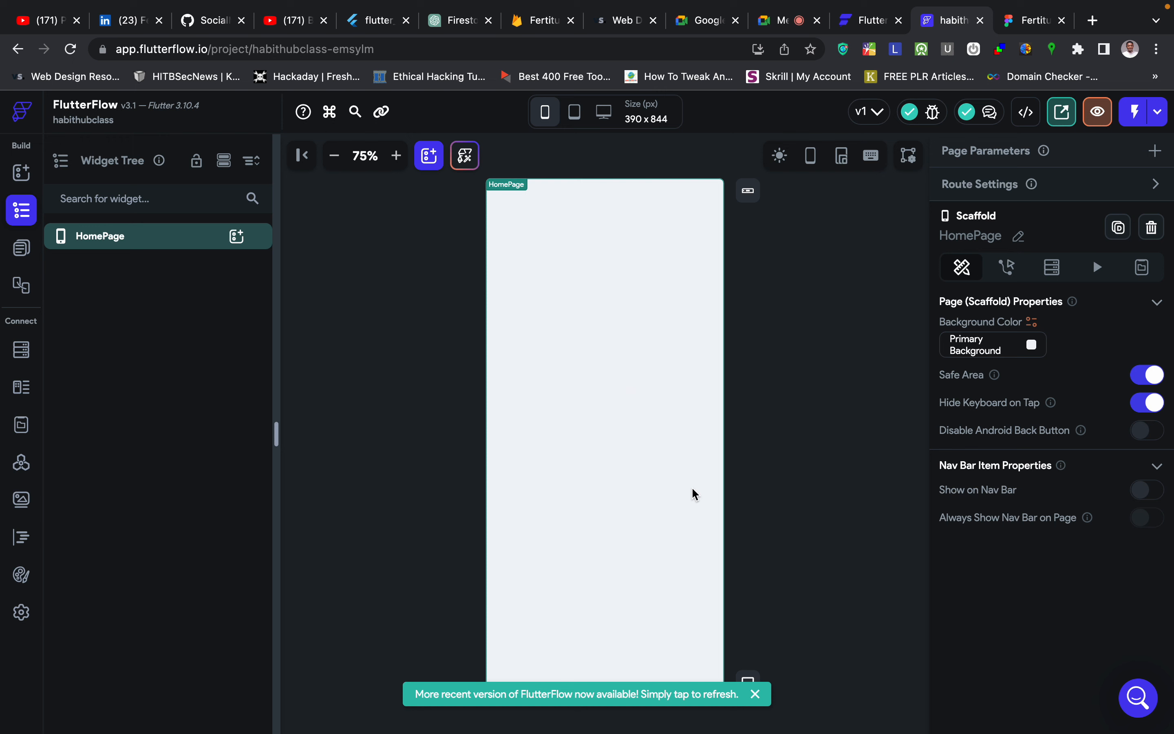
{"action": "left_click", "coordinate": [805, 408]}
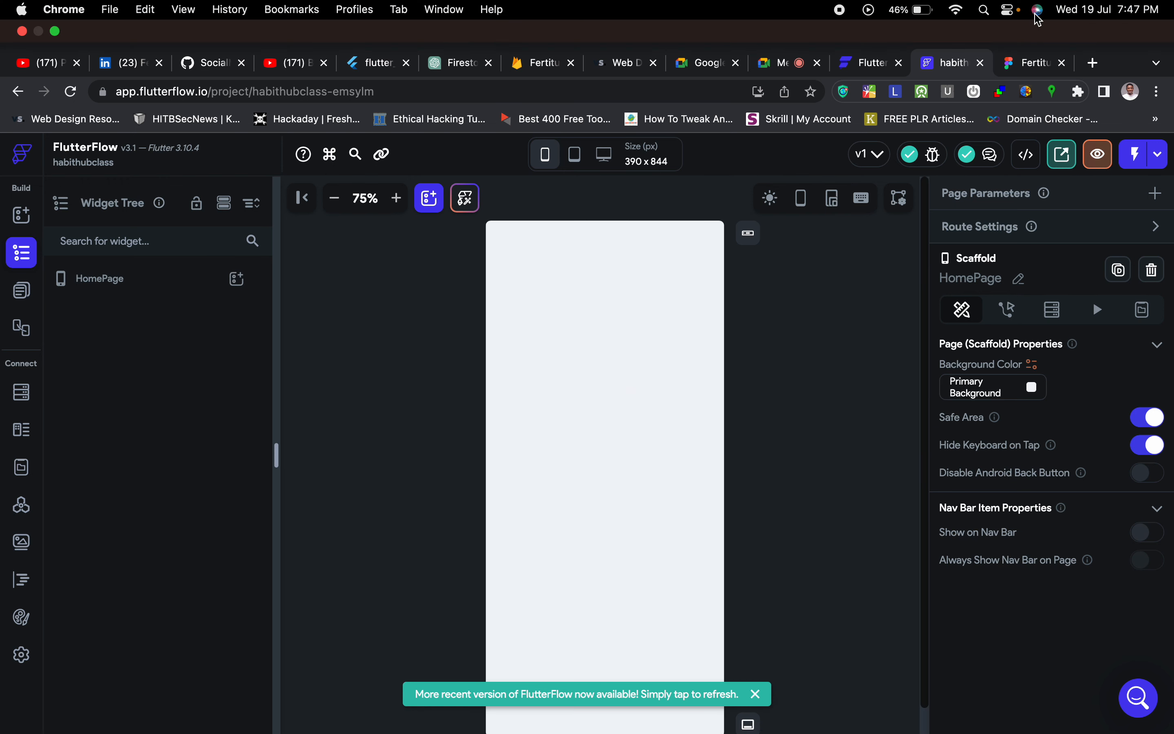
Detach the Fertitude Mobile App v1 Figma tab into its own browser window over the FlutterFlow project.
{"action": "left_click", "coordinate": [1026, 21]}
{"action": "left_click_drag", "start_coordinate": [1027, 69], "coordinate": [922, 269]}
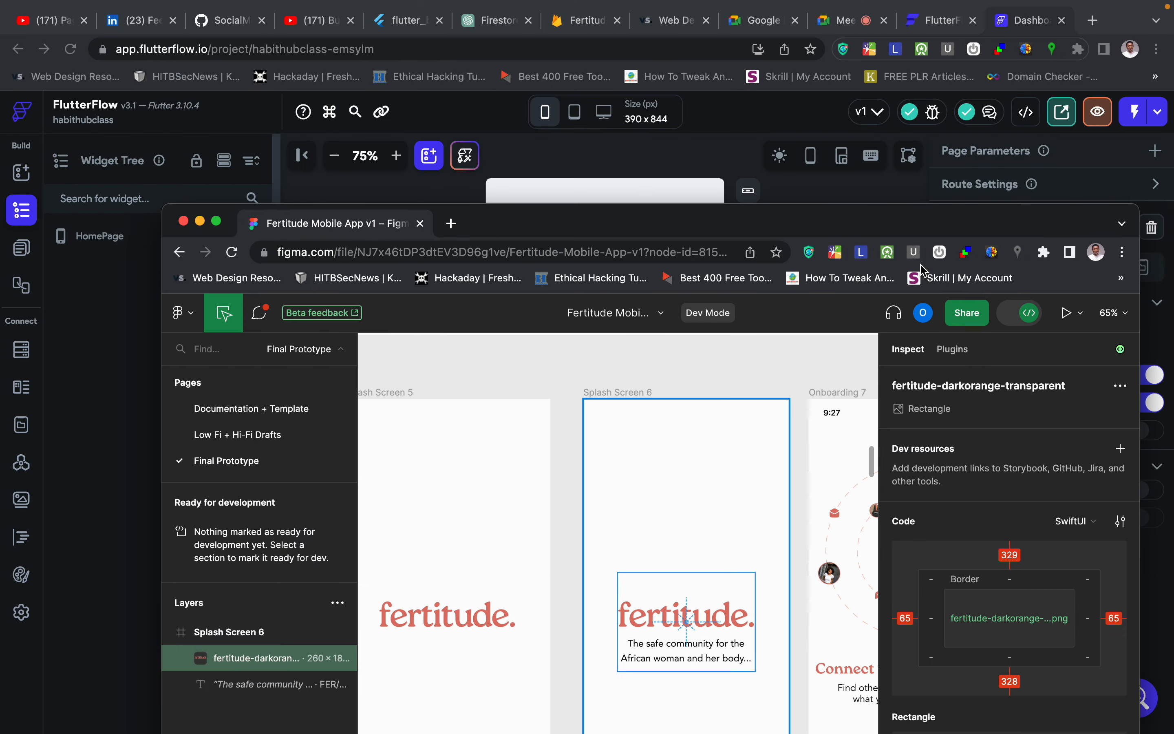
Make the detached Figma window full screen and compare Splash Screen 6 with the blank HomePage in FlutterFlow.
{"action": "left_click", "coordinate": [217, 222]}
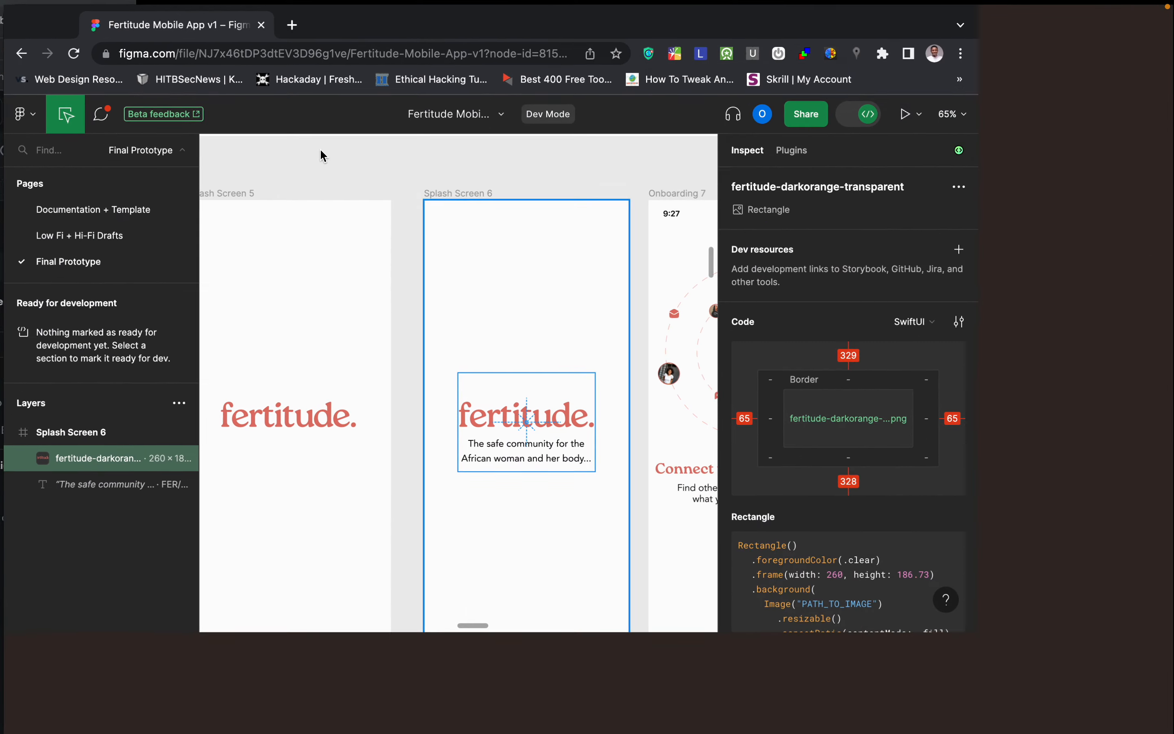
{"action": "key", "text": "ctrl+Left"}
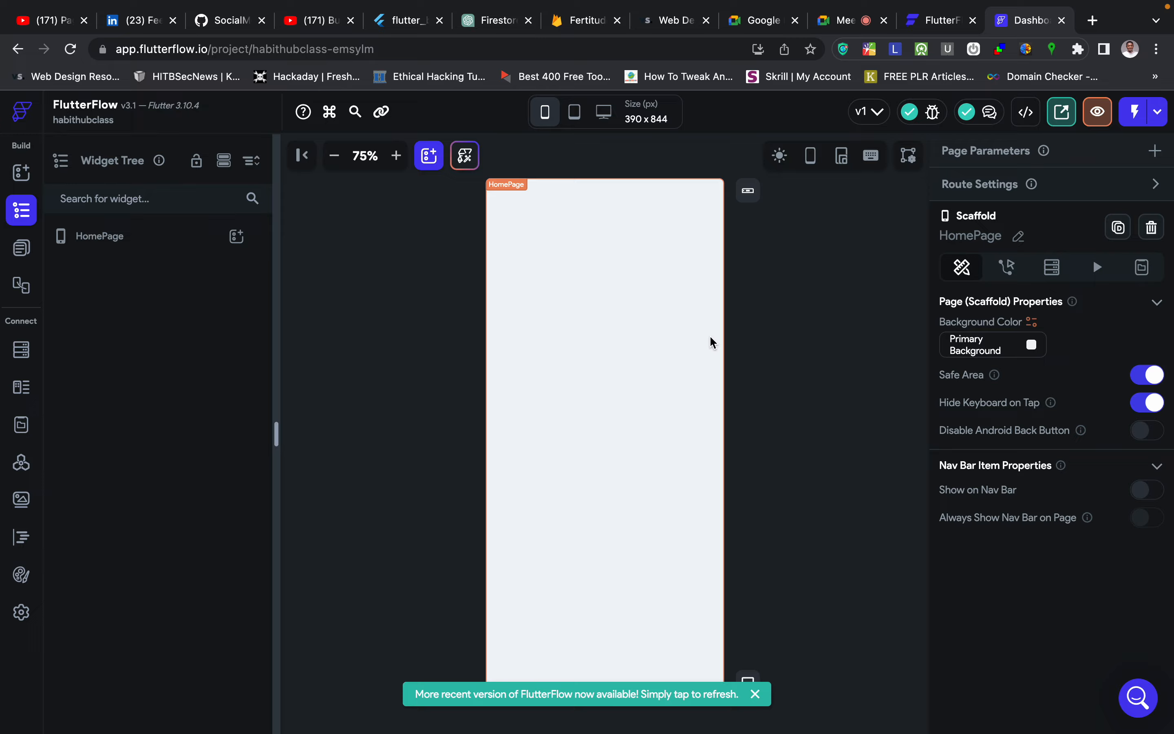
{"action": "key", "text": "ctrl+Right"}
{"action": "key", "text": "ctrl+Left"}
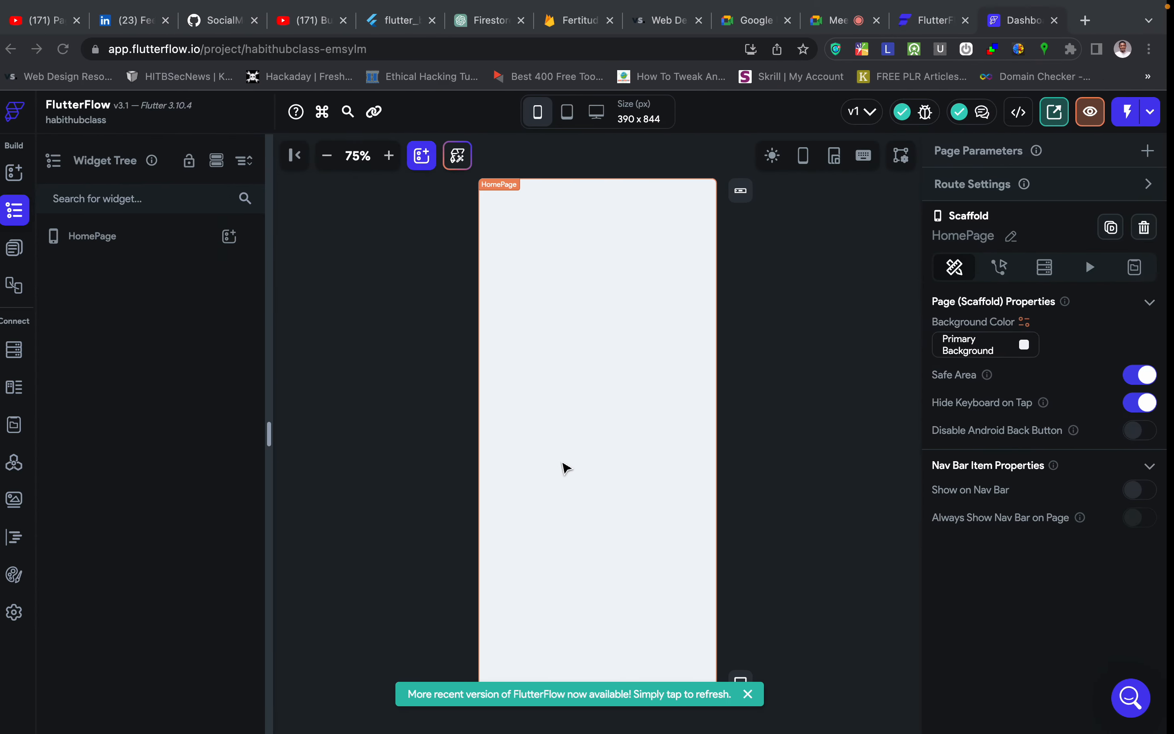
{"action": "key", "text": "ctrl+Right"}
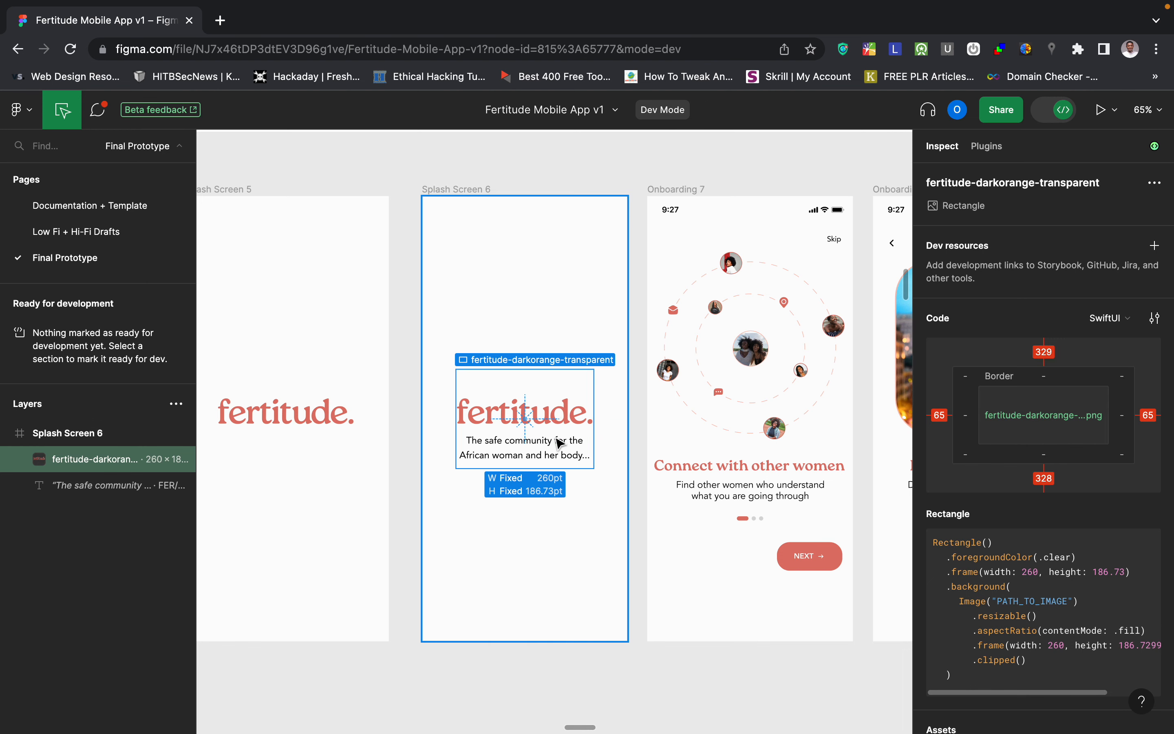
{"action": "key", "text": "ctrl+Left"}
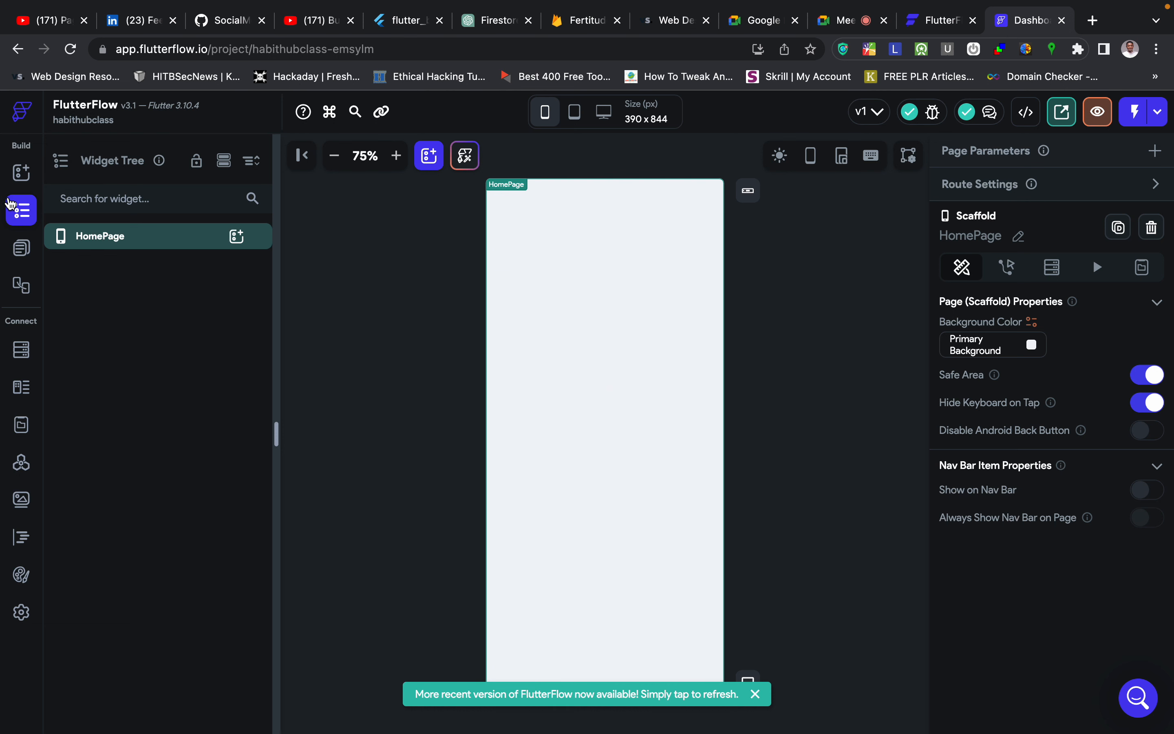
Add a Column layout element to the blank HomePage and show the page's widget tree.
{"action": "left_click", "coordinate": [26, 180]}
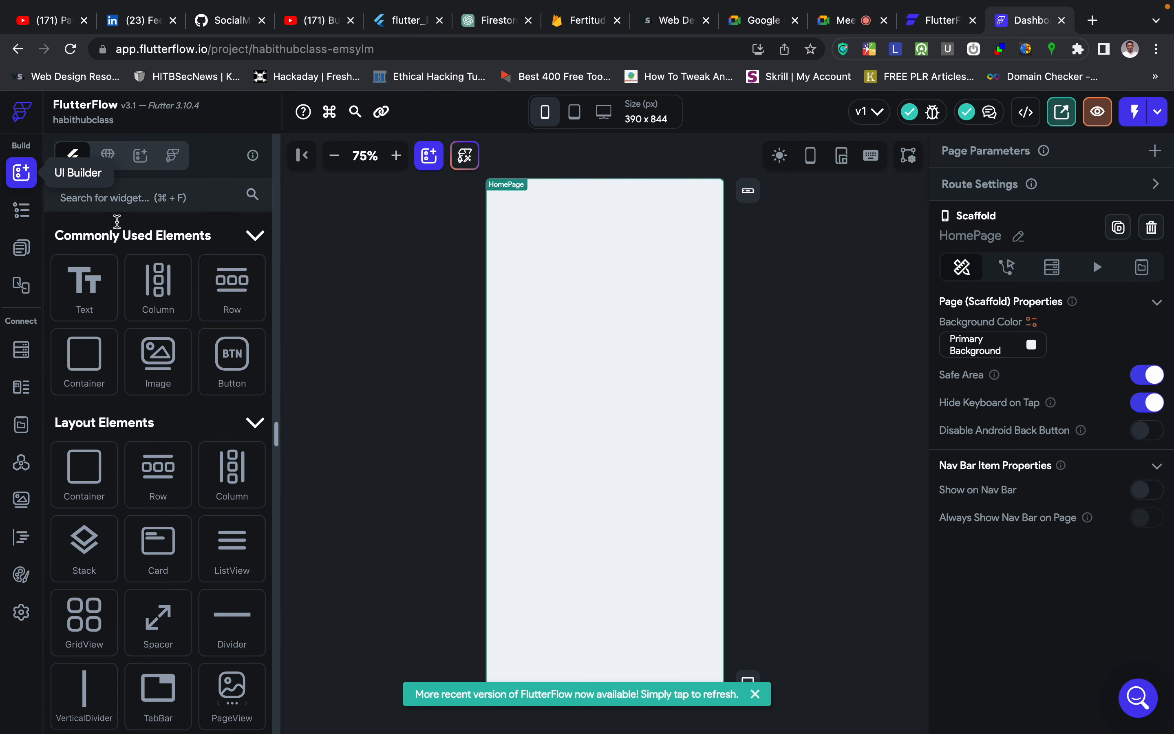
{"action": "scroll", "coordinate": [86, 464], "scroll_direction": "down", "scroll_amount": 1}
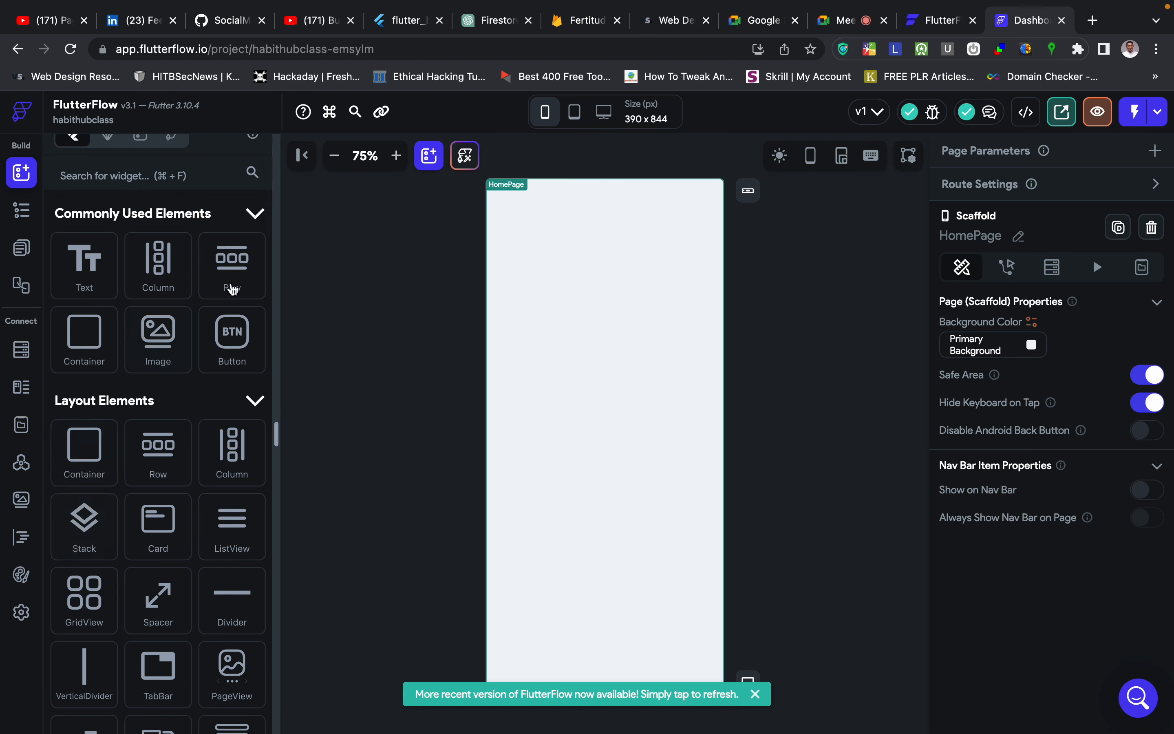
{"action": "scroll", "coordinate": [117, 534], "scroll_direction": "down", "scroll_amount": 20}
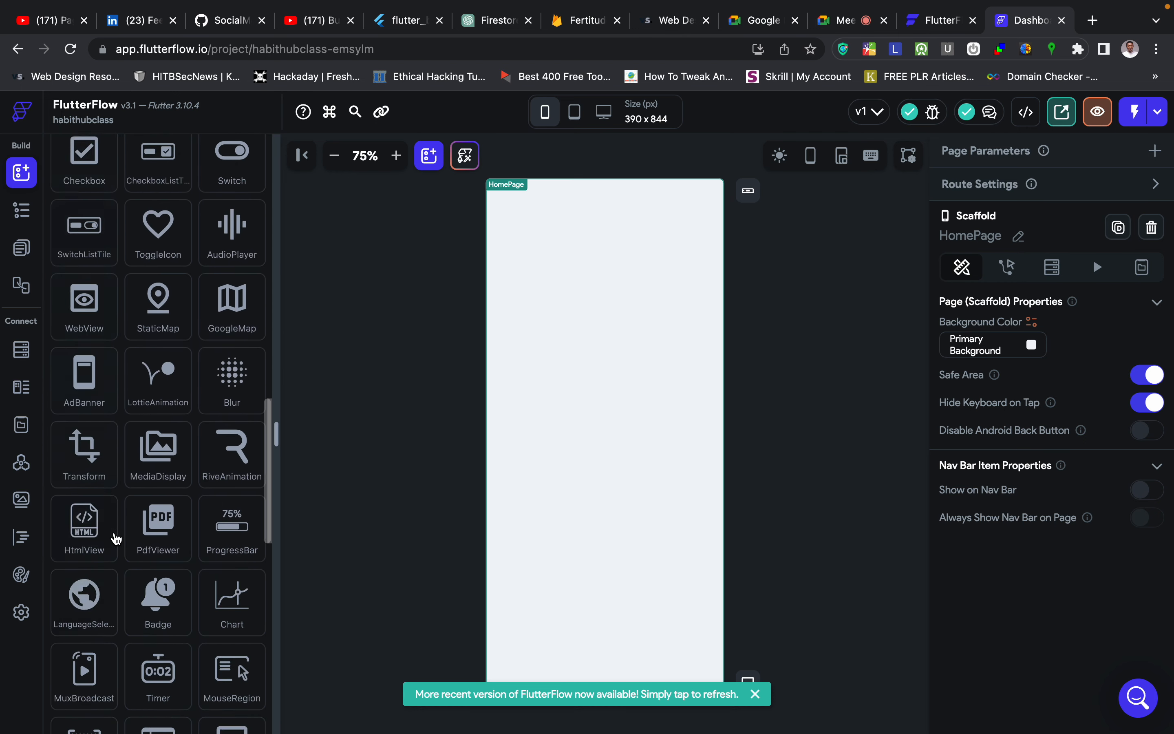
{"action": "scroll", "coordinate": [116, 538], "scroll_direction": "down", "scroll_amount": 8}
{"action": "scroll", "coordinate": [116, 539], "scroll_direction": "up", "scroll_amount": 20}
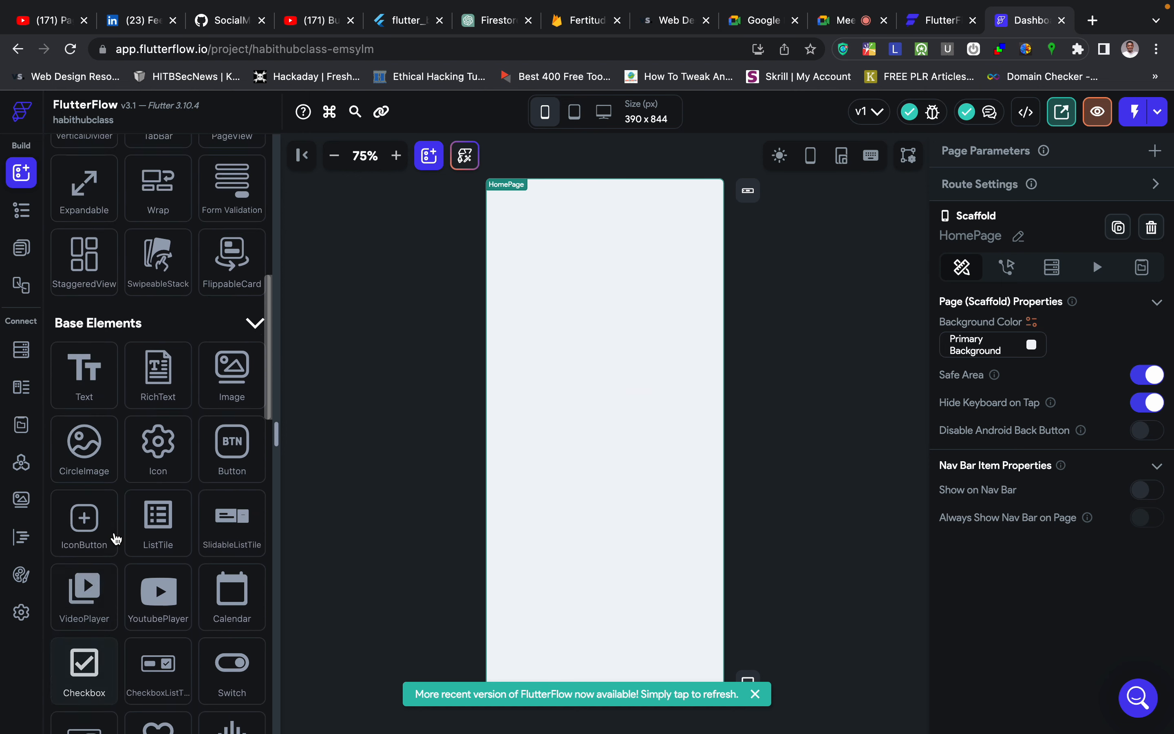
{"action": "scroll", "coordinate": [117, 538], "scroll_direction": "up", "scroll_amount": 10}
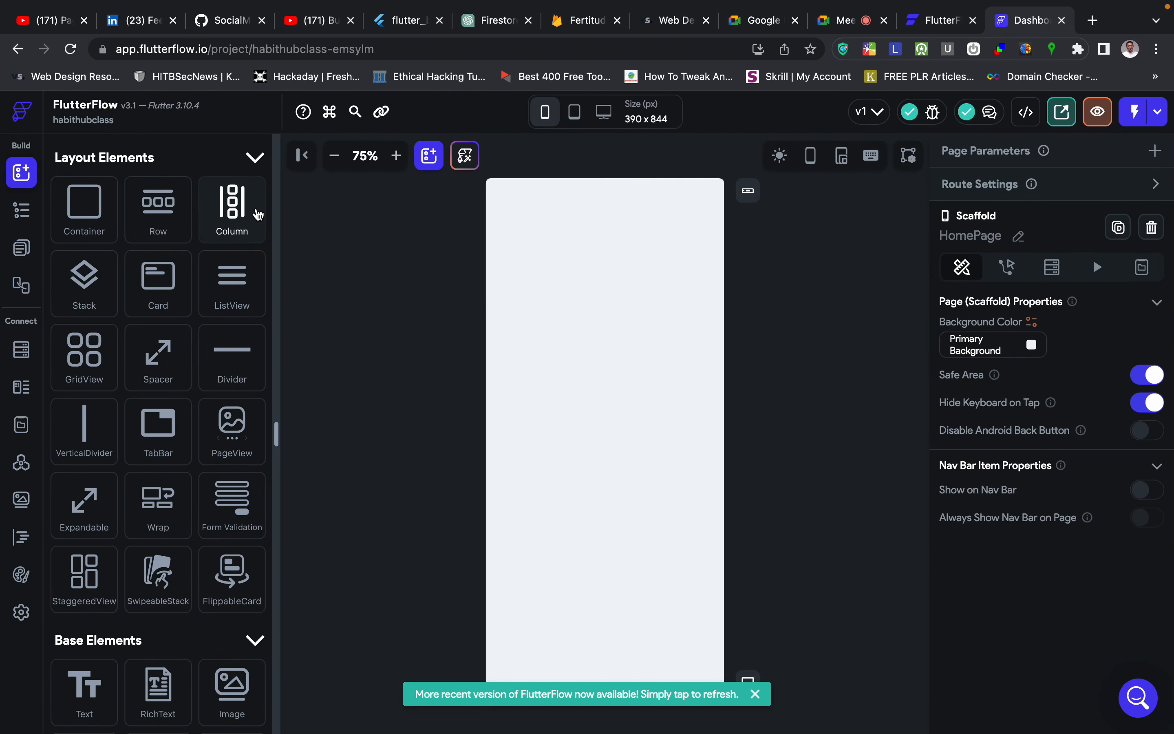
{"action": "left_click_drag", "start_coordinate": [241, 222], "coordinate": [538, 331]}
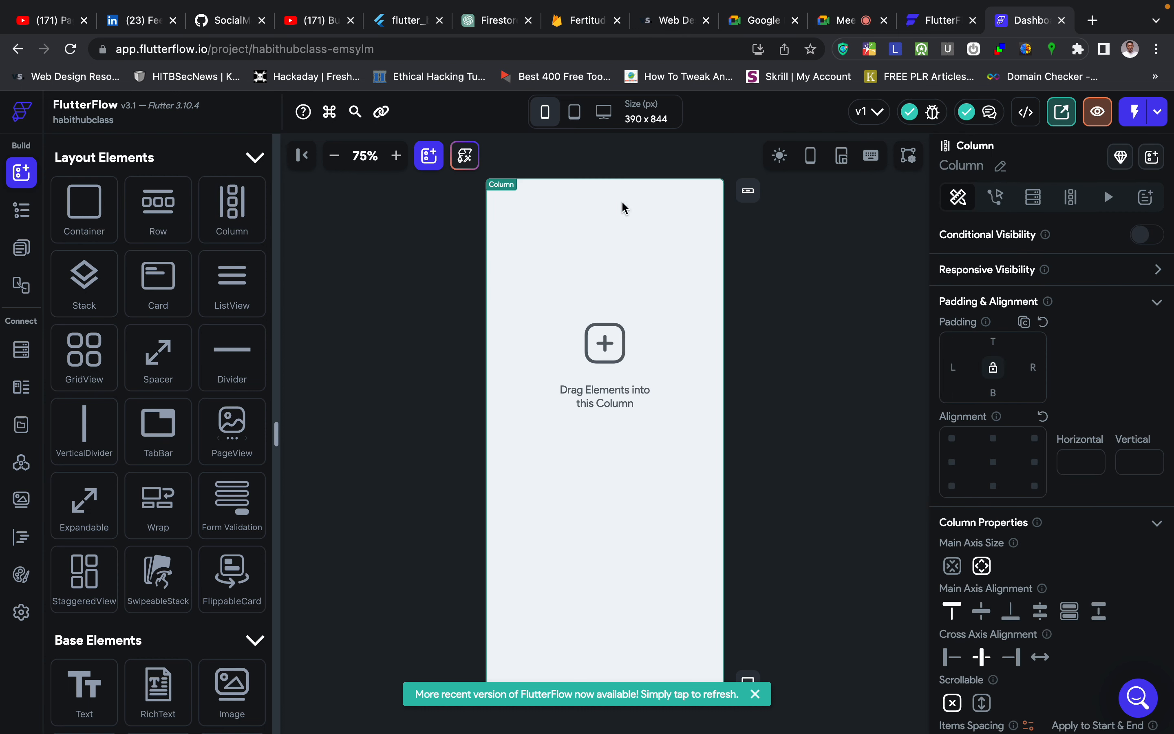
{"action": "left_click", "coordinate": [21, 210]}
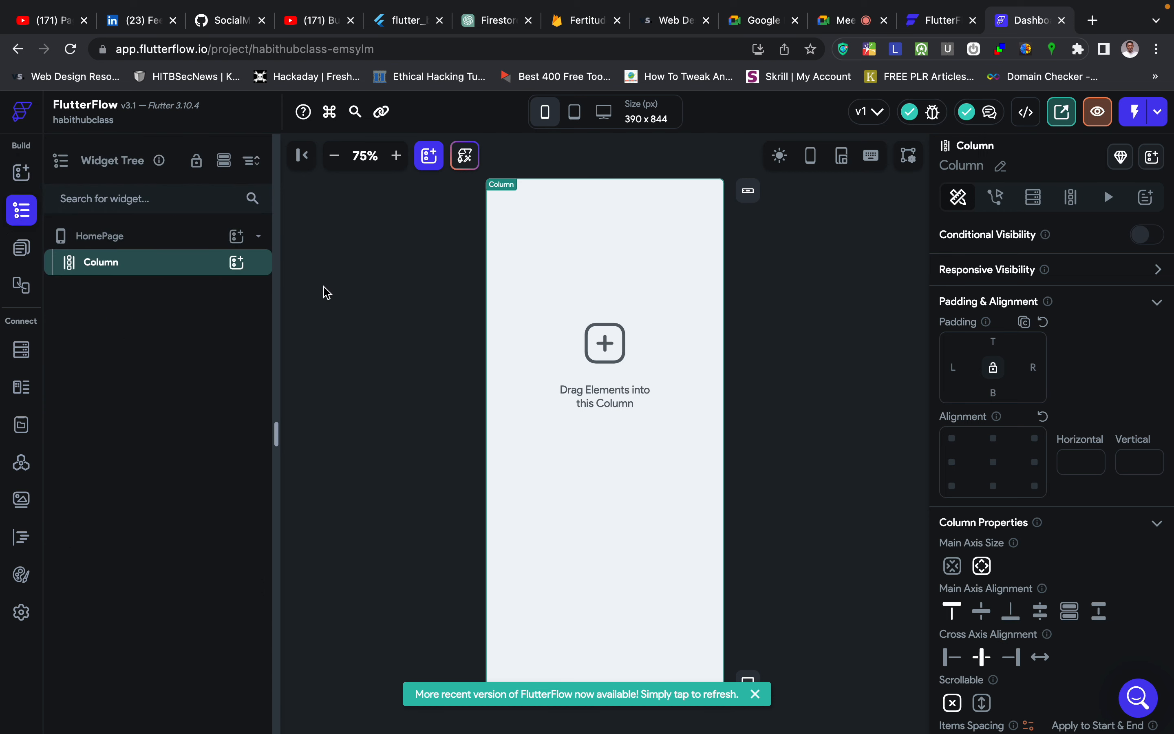
Check the logo and tagline layout of Splash Screen 6 in Figma, and return to the HomePage widget tree in FlutterFlow.
{"action": "key", "text": "ctrl+Right"}
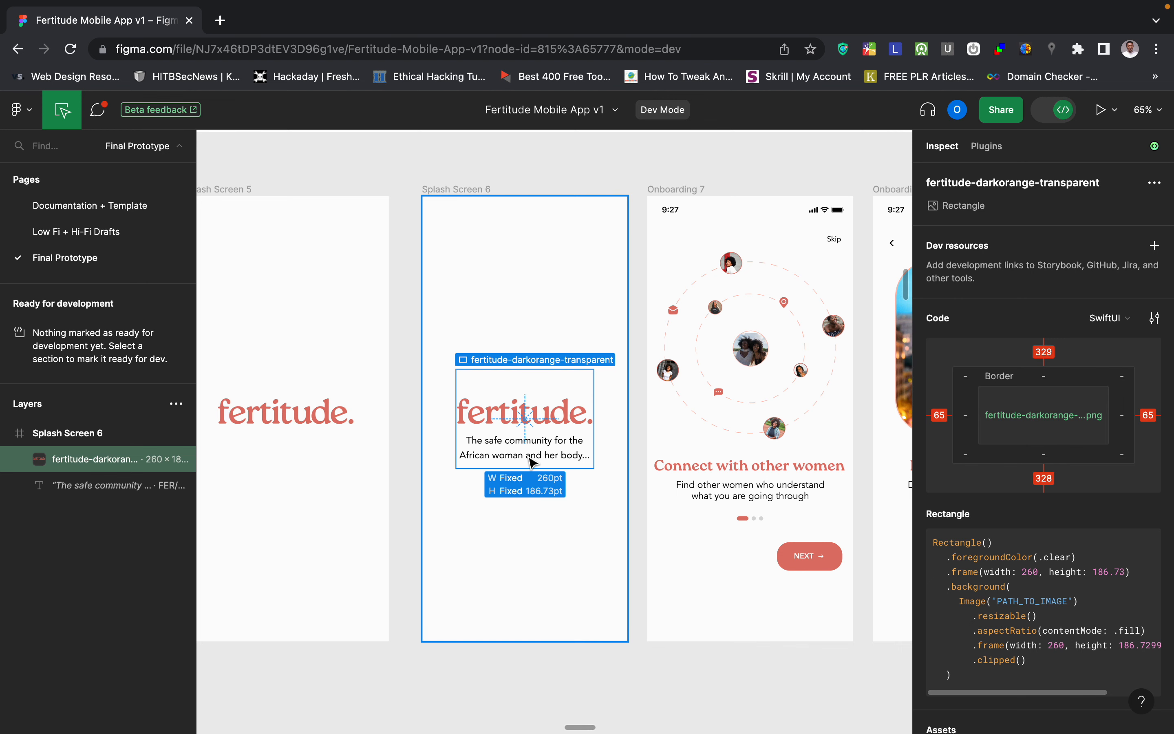
{"action": "key", "text": "ctrl+Left"}
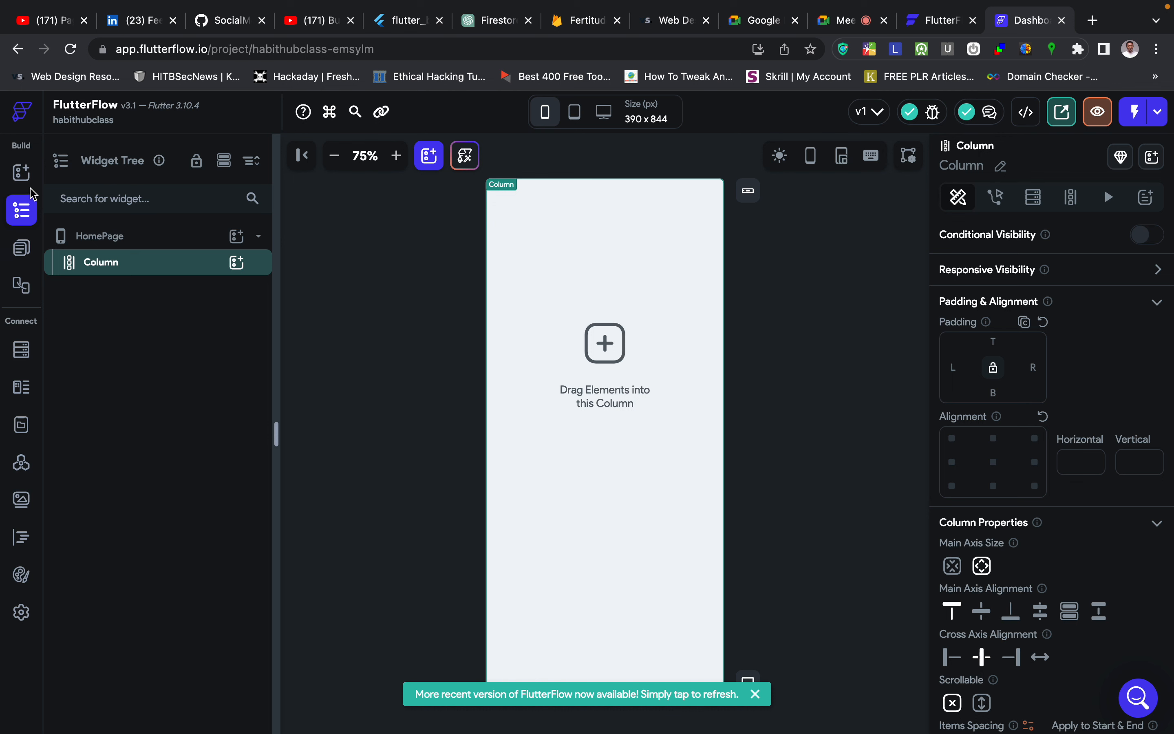
{"action": "left_click", "coordinate": [22, 172]}
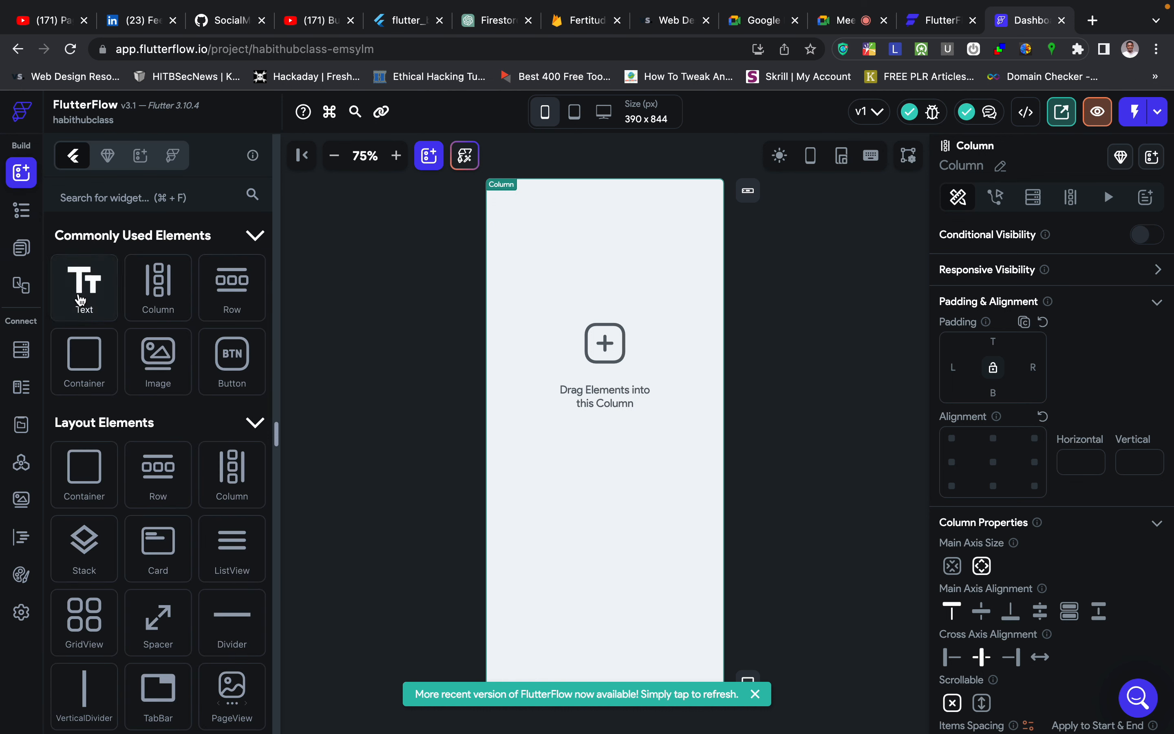
{"action": "left_click", "coordinate": [21, 248]}
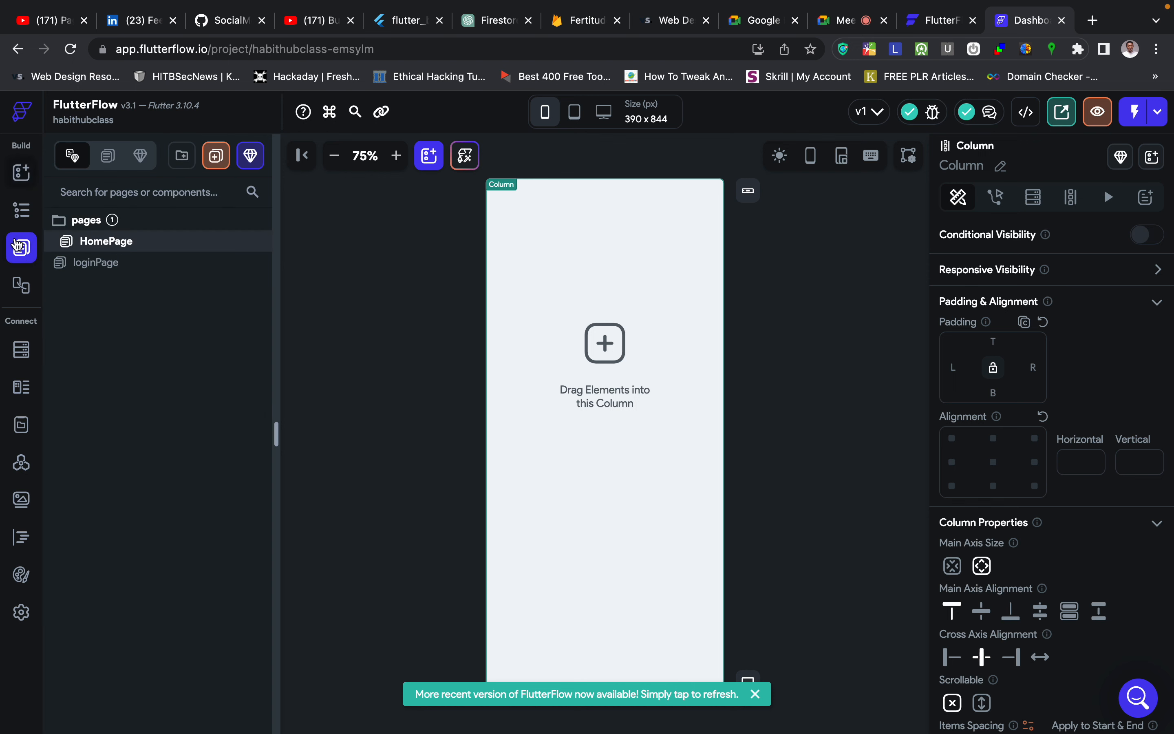
{"action": "left_click", "coordinate": [21, 210]}
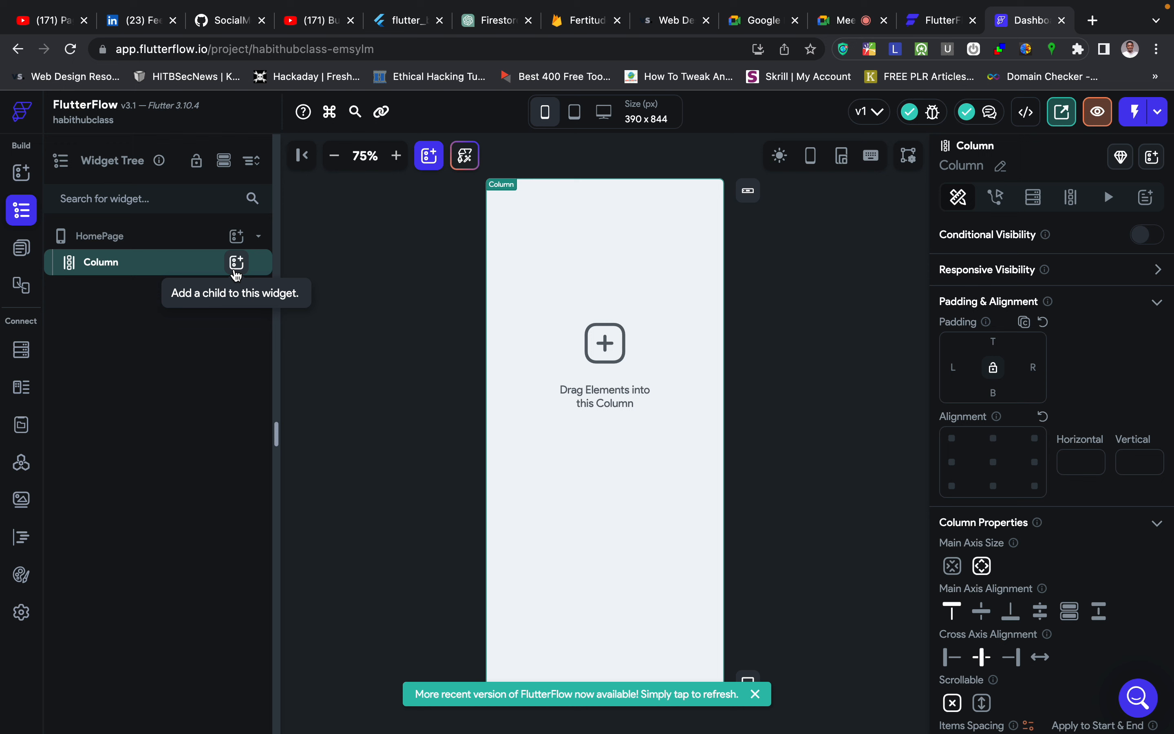
Add two Text widgets as children of the HomePage's Column.
{"action": "left_click", "coordinate": [236, 273]}
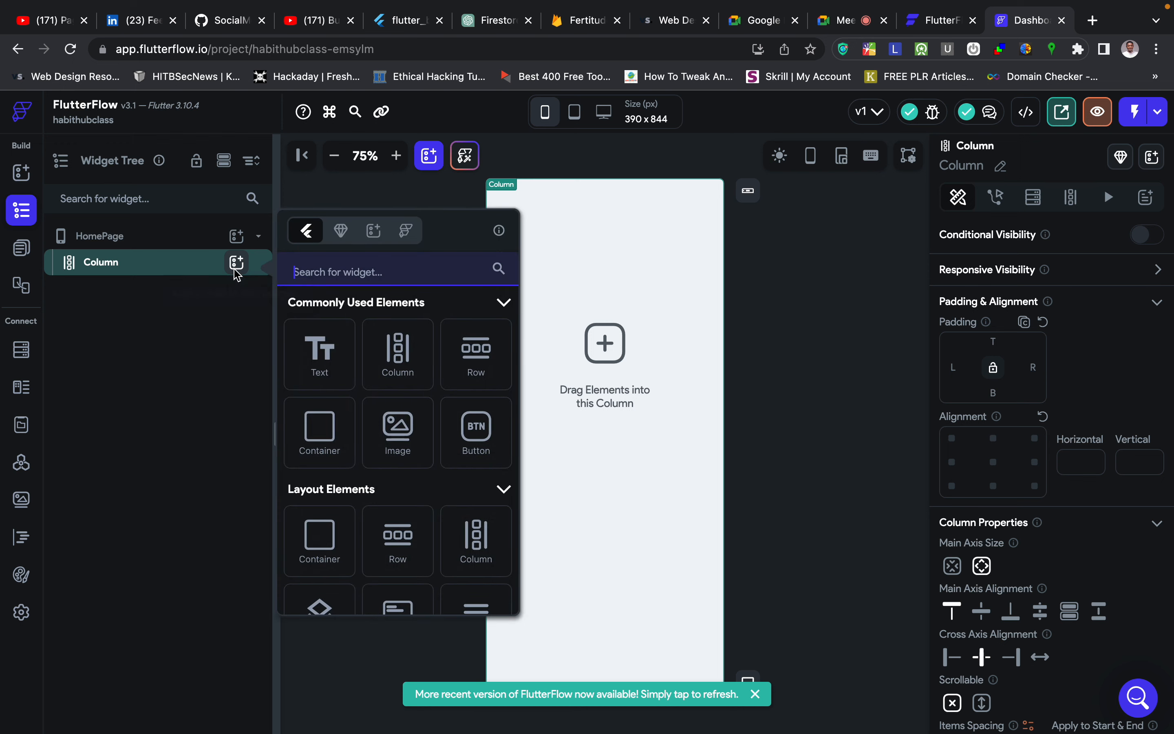
{"action": "left_click", "coordinate": [328, 372]}
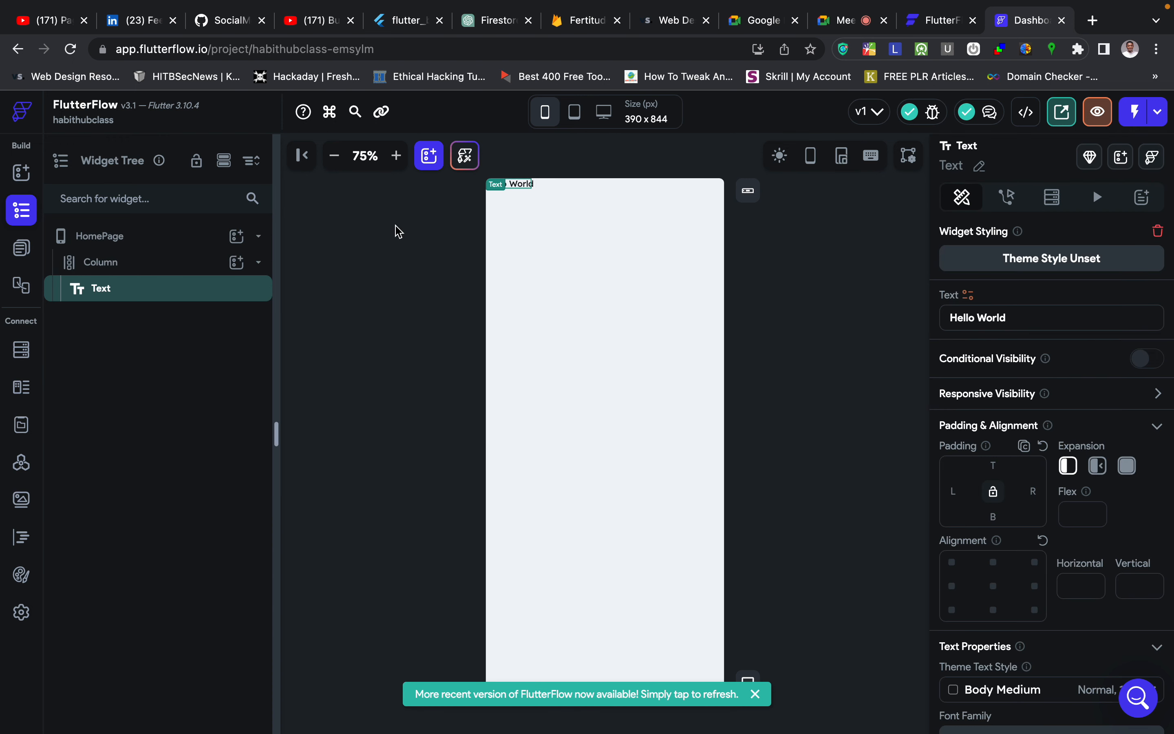
{"action": "left_click", "coordinate": [237, 263]}
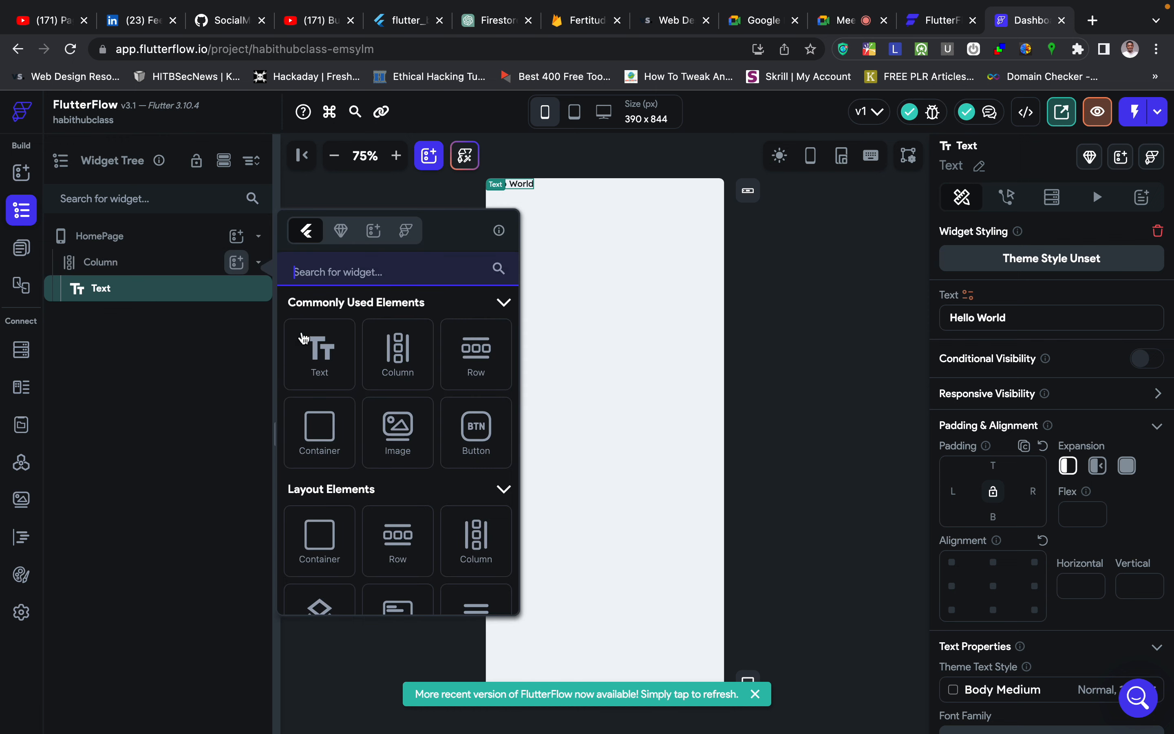
{"action": "left_click", "coordinate": [320, 361]}
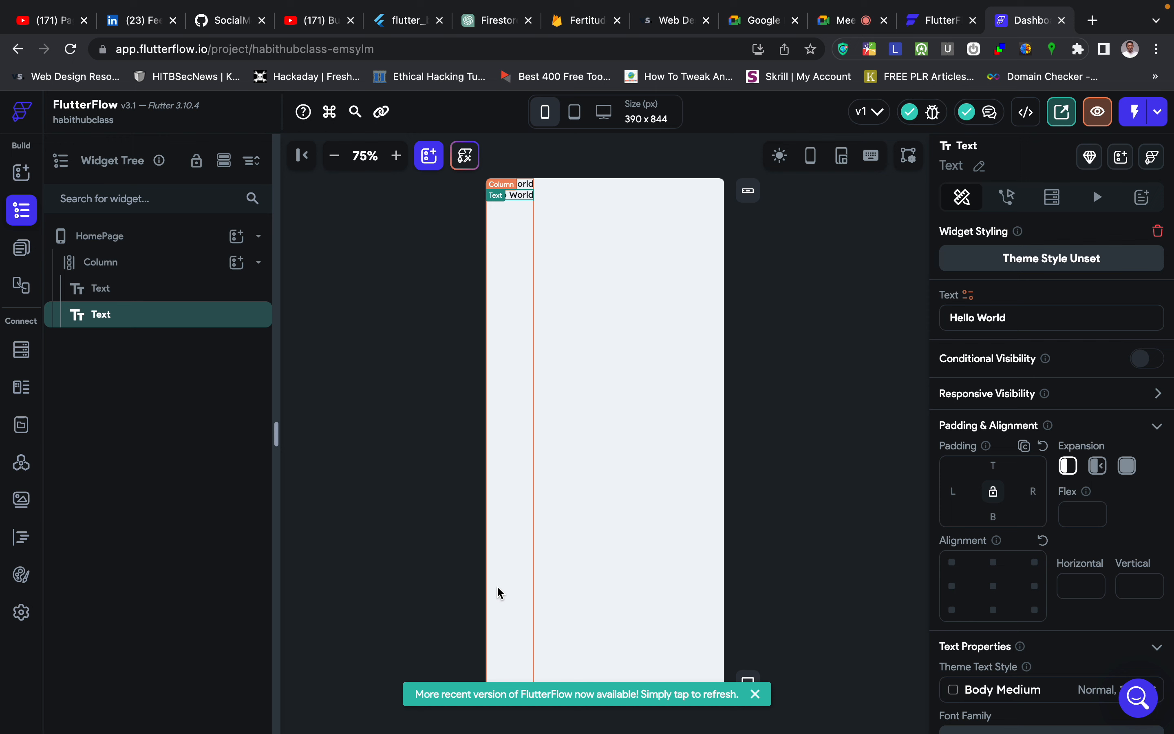
Set the Column's cross axis alignment to stretch so it spans the full page width.
{"action": "left_click", "coordinate": [508, 302]}
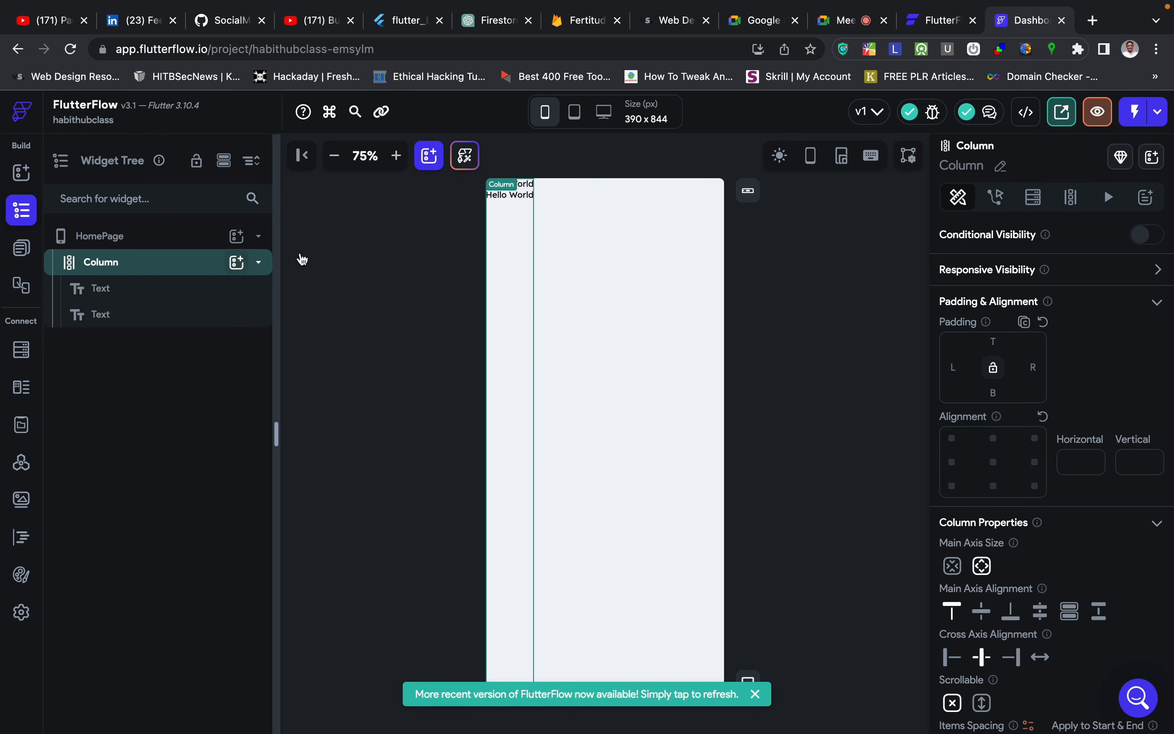
{"action": "scroll", "coordinate": [1033, 512], "scroll_direction": "down", "scroll_amount": 3}
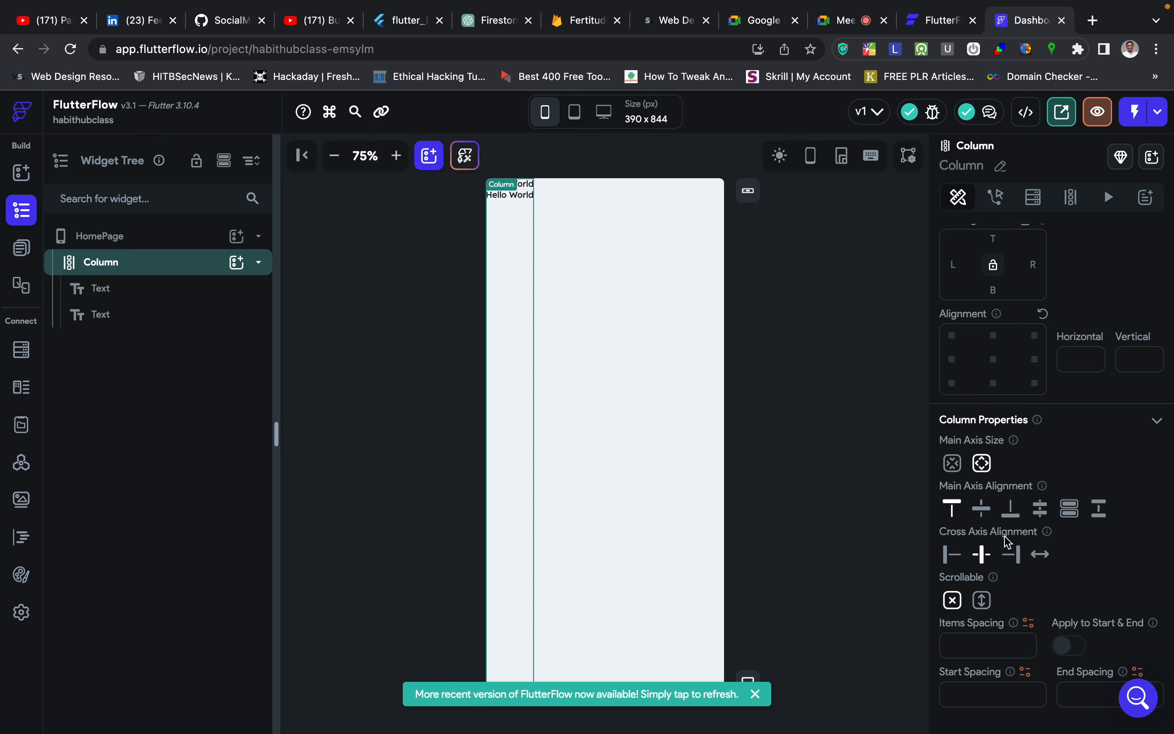
{"action": "scroll", "coordinate": [1034, 453], "scroll_direction": "up", "scroll_amount": 1}
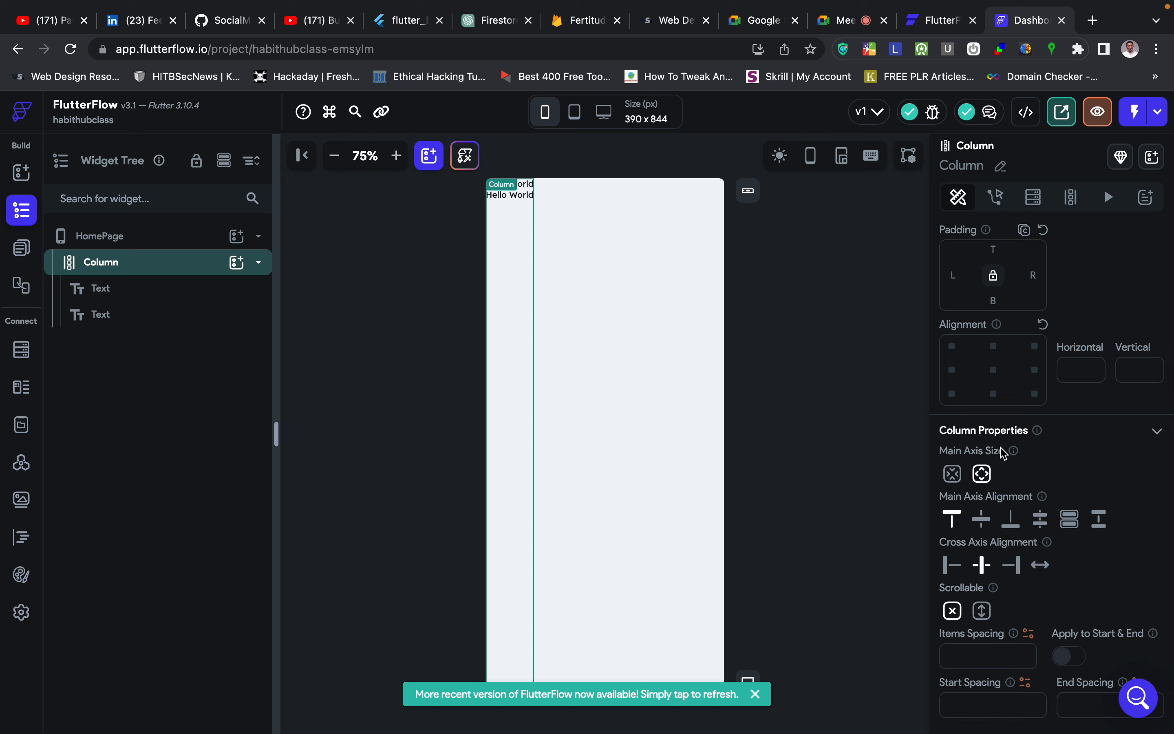
{"action": "scroll", "coordinate": [1004, 449], "scroll_direction": "down", "scroll_amount": 2}
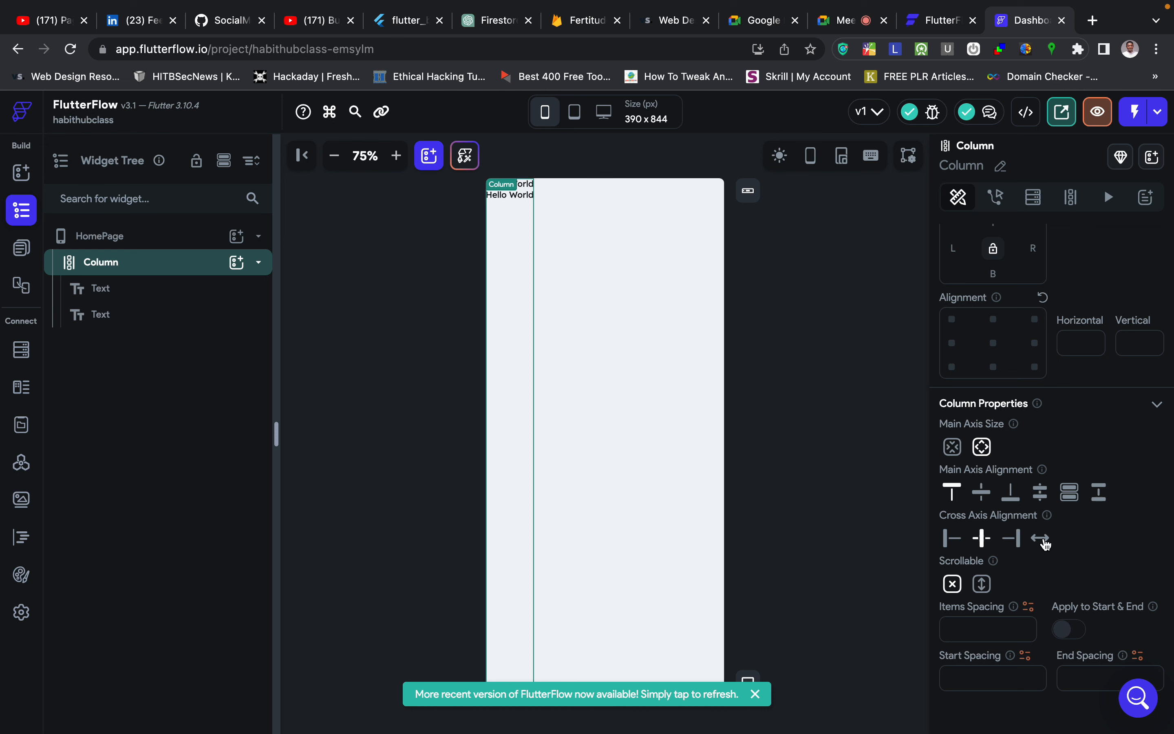
{"action": "left_click", "coordinate": [952, 538]}
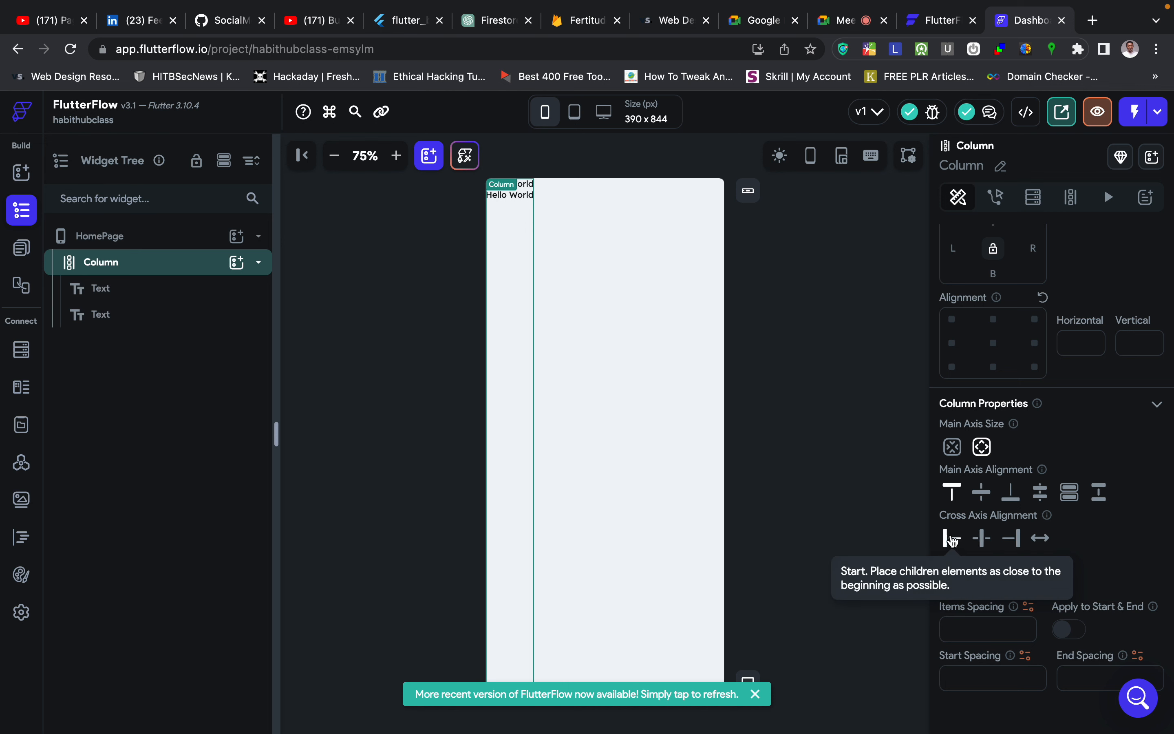
{"action": "left_click", "coordinate": [1040, 540]}
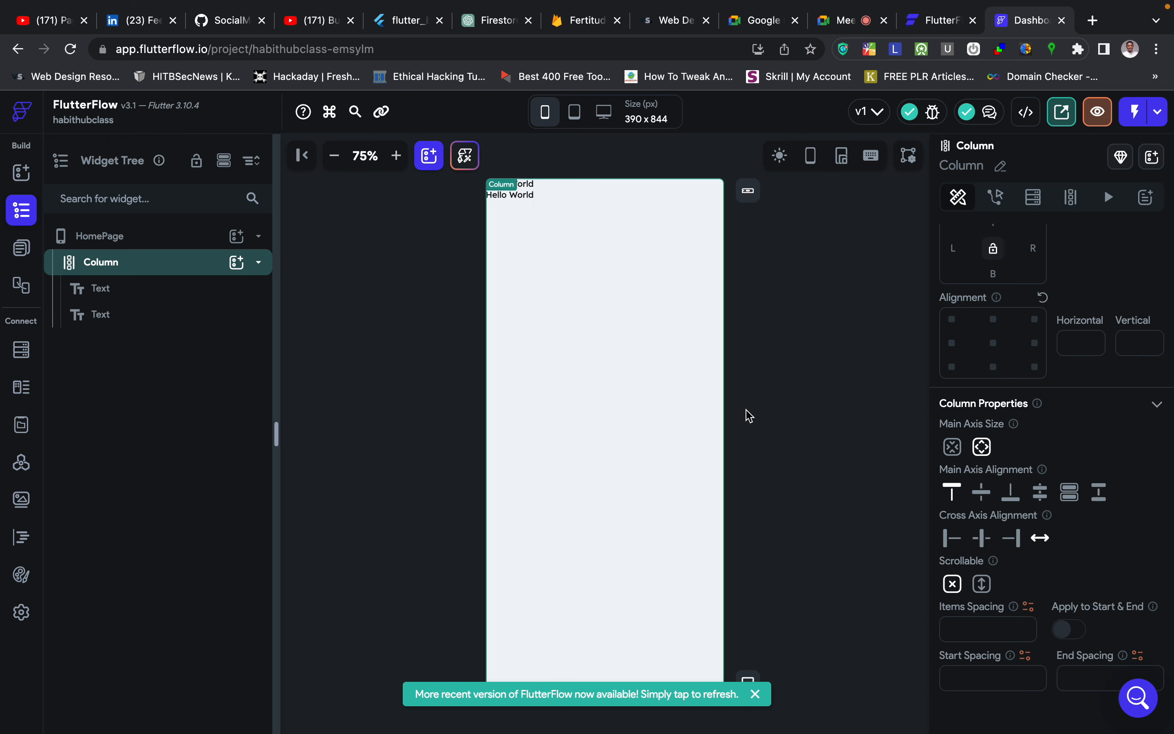
{"action": "left_click", "coordinate": [802, 409]}
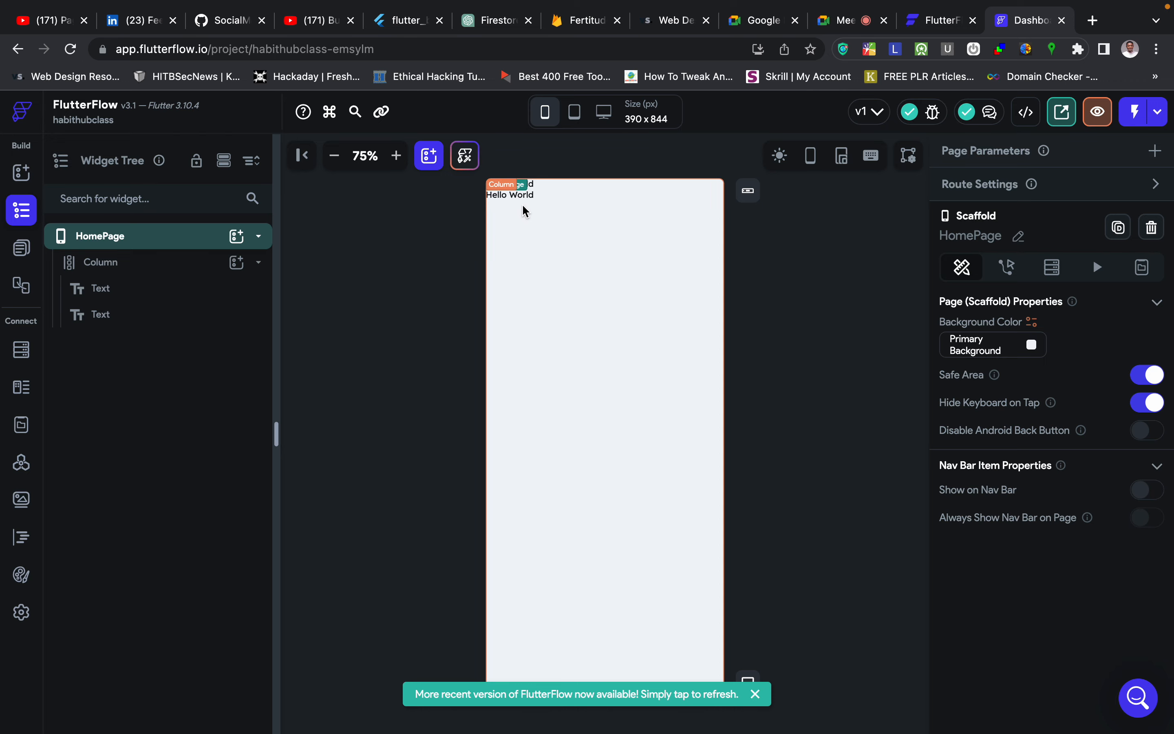
Check Splash Screen 6 in Figma, and set the Column's main axis alignment to center in FlutterFlow.
{"action": "key", "text": "ctrl+Right"}
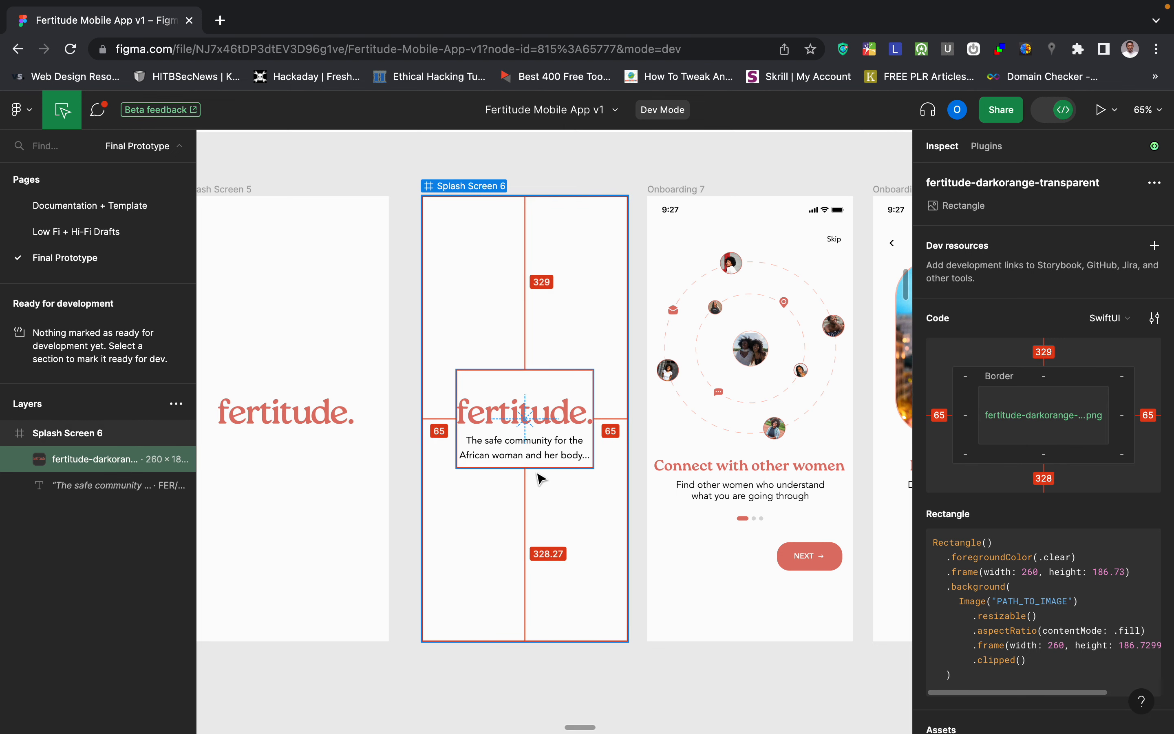
{"action": "key", "text": "ctrl+Left"}
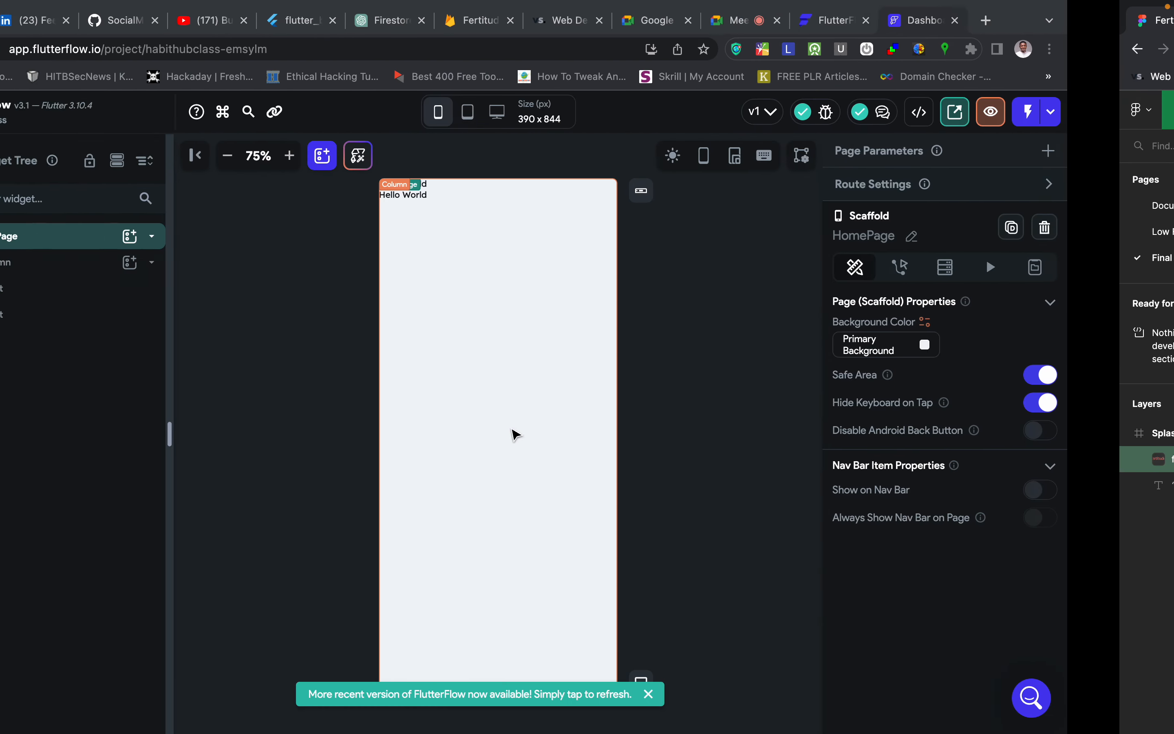
{"action": "left_click", "coordinate": [528, 418]}
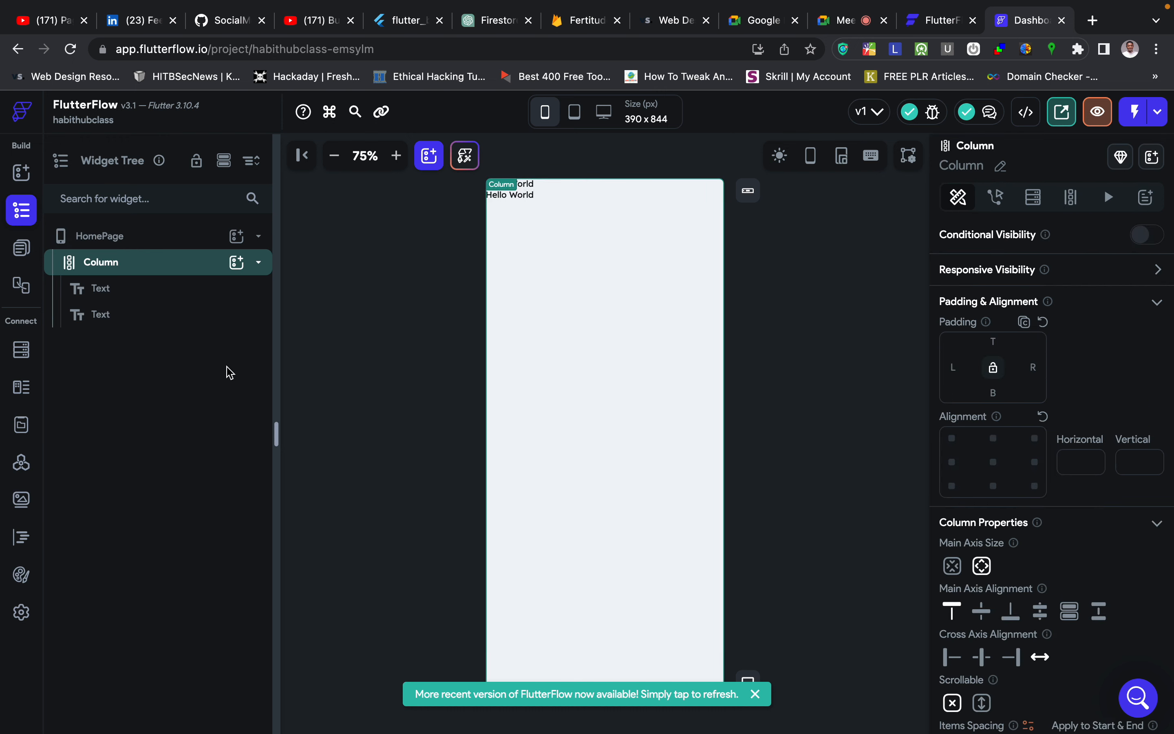
{"action": "left_click", "coordinate": [167, 275]}
{"action": "left_click", "coordinate": [166, 275]}
{"action": "scroll", "coordinate": [1018, 619], "scroll_direction": "down", "scroll_amount": 1}
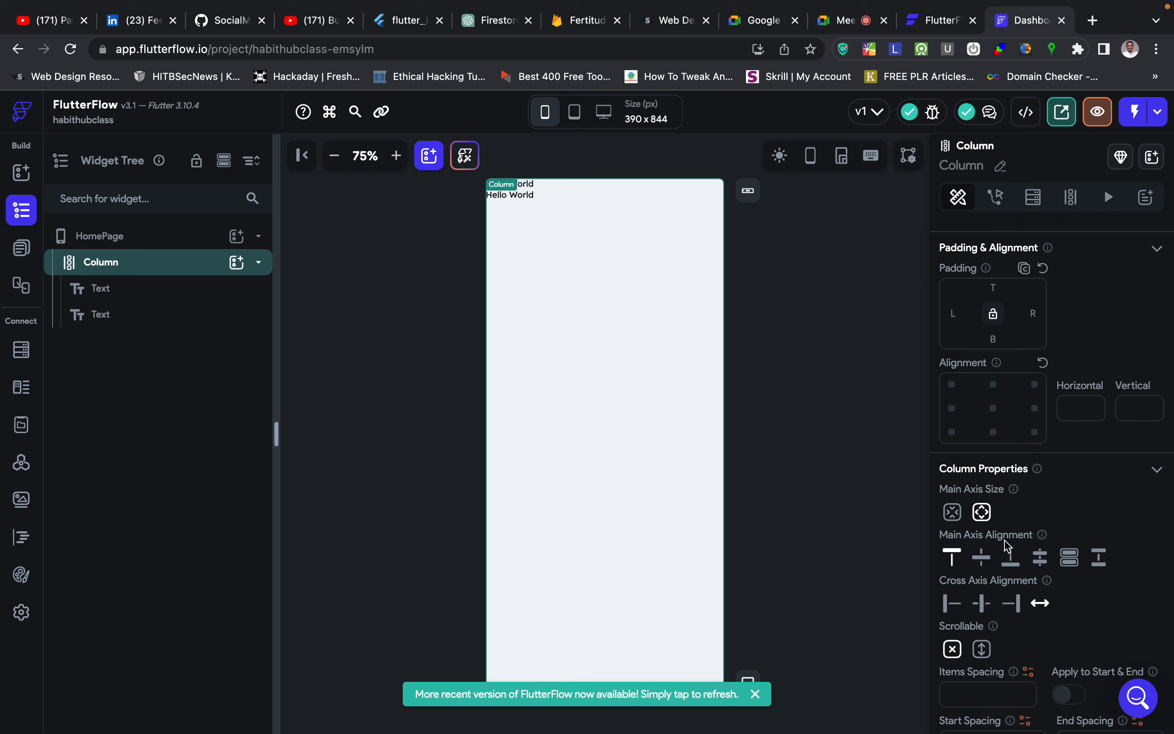
{"action": "left_click", "coordinate": [983, 558]}
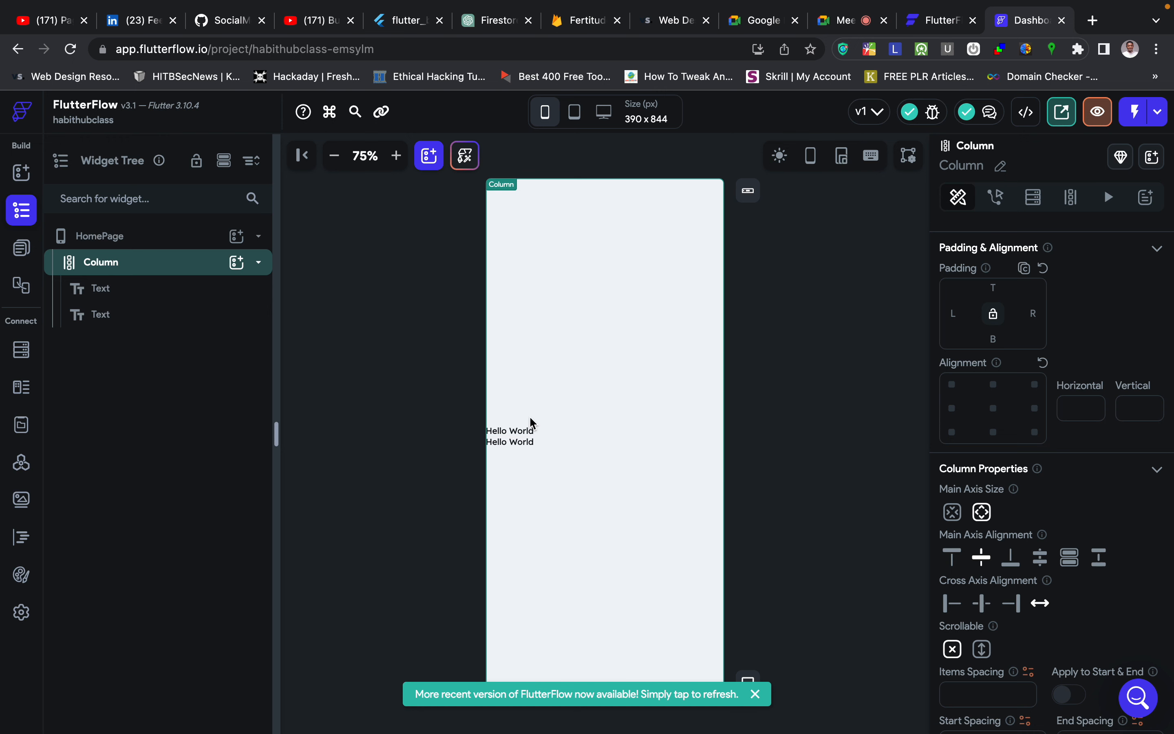
Select the Column's first Text and look through its text, padding, alignment and style properties.
{"action": "left_click", "coordinate": [577, 432]}
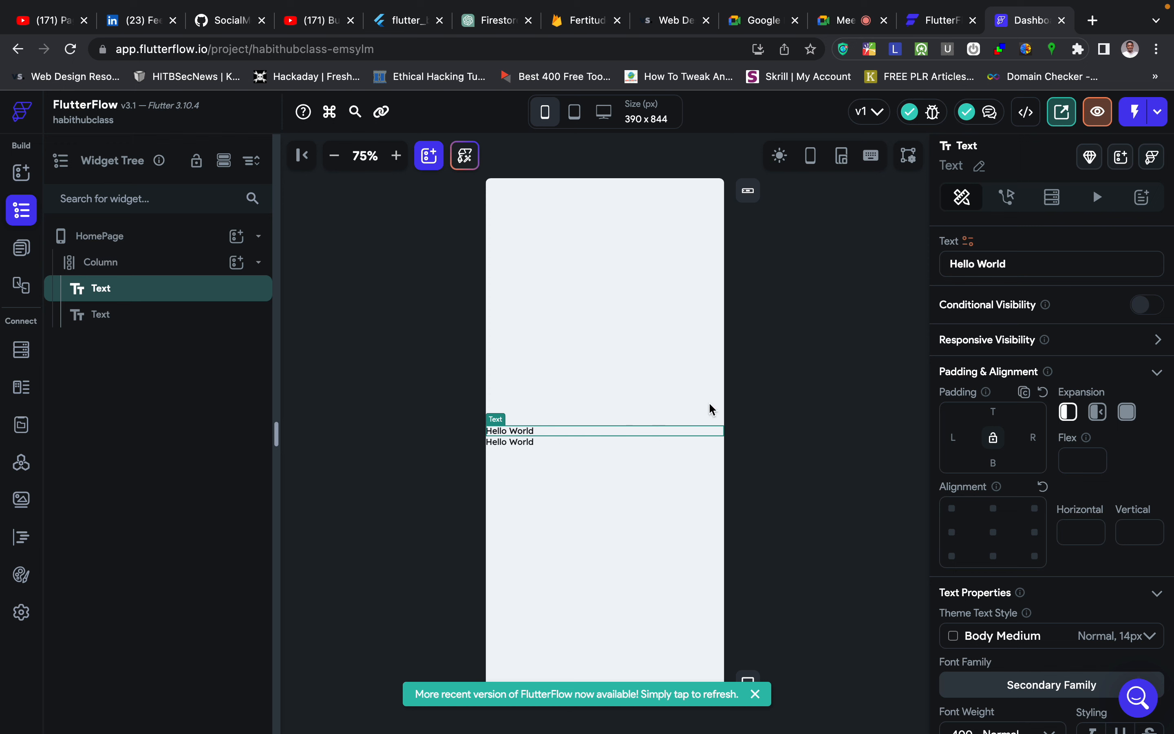
{"action": "scroll", "coordinate": [1046, 435], "scroll_direction": "down", "scroll_amount": 7}
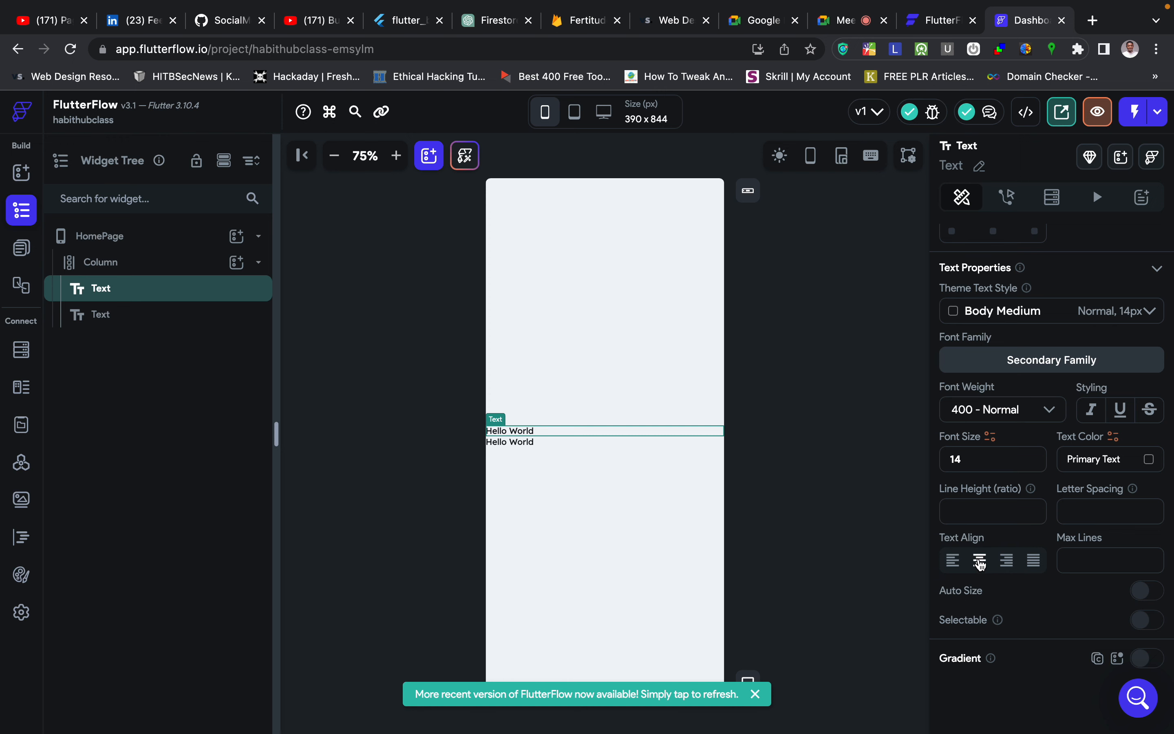
{"action": "scroll", "coordinate": [980, 563], "scroll_direction": "up", "scroll_amount": 6}
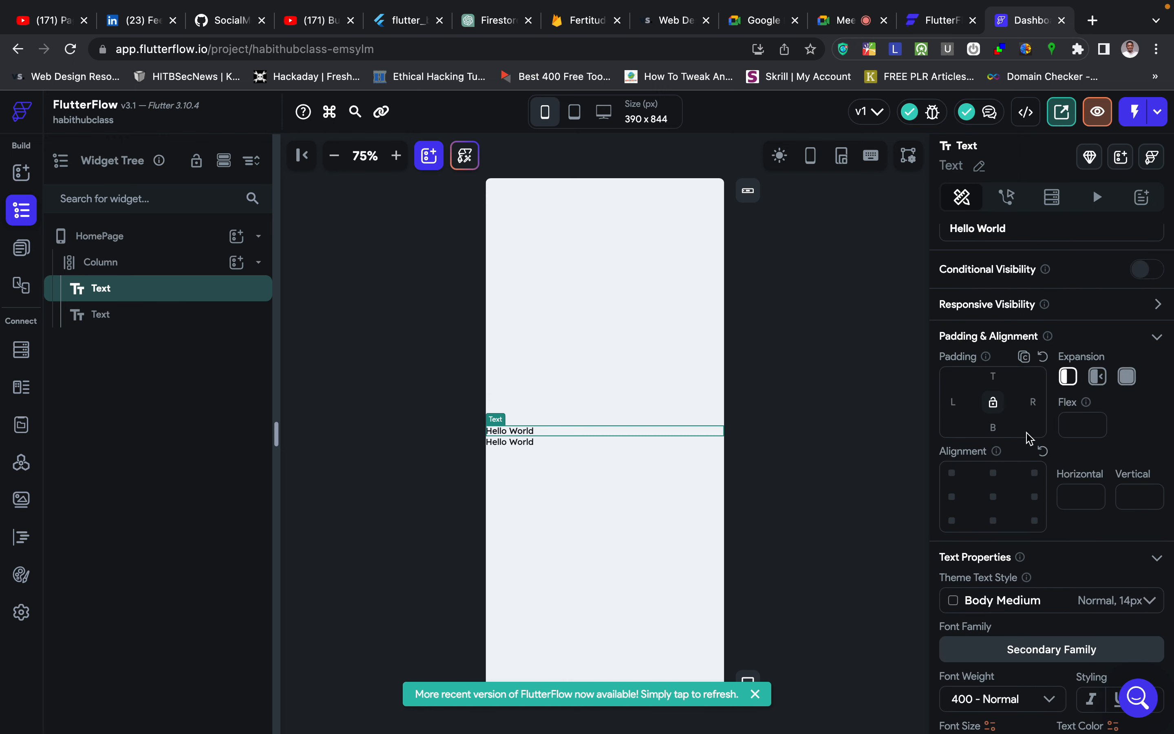
{"action": "scroll", "coordinate": [1036, 478], "scroll_direction": "up", "scroll_amount": 2}
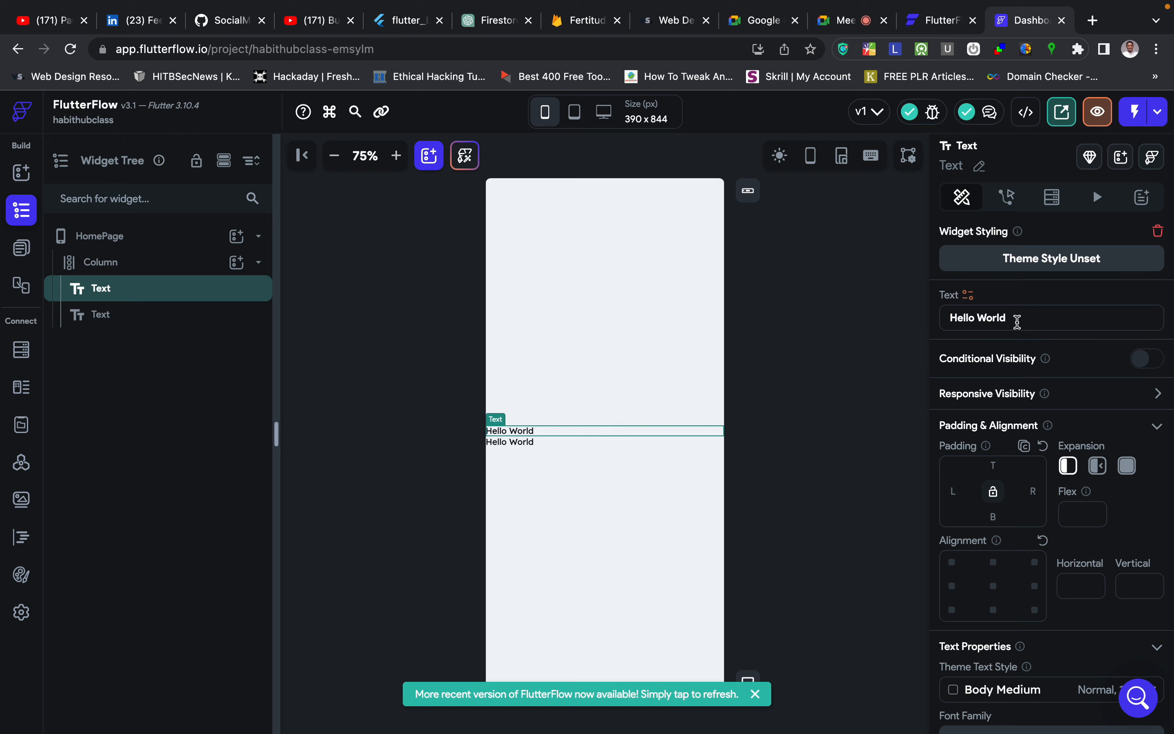
{"action": "scroll", "coordinate": [958, 485], "scroll_direction": "down", "scroll_amount": 1}
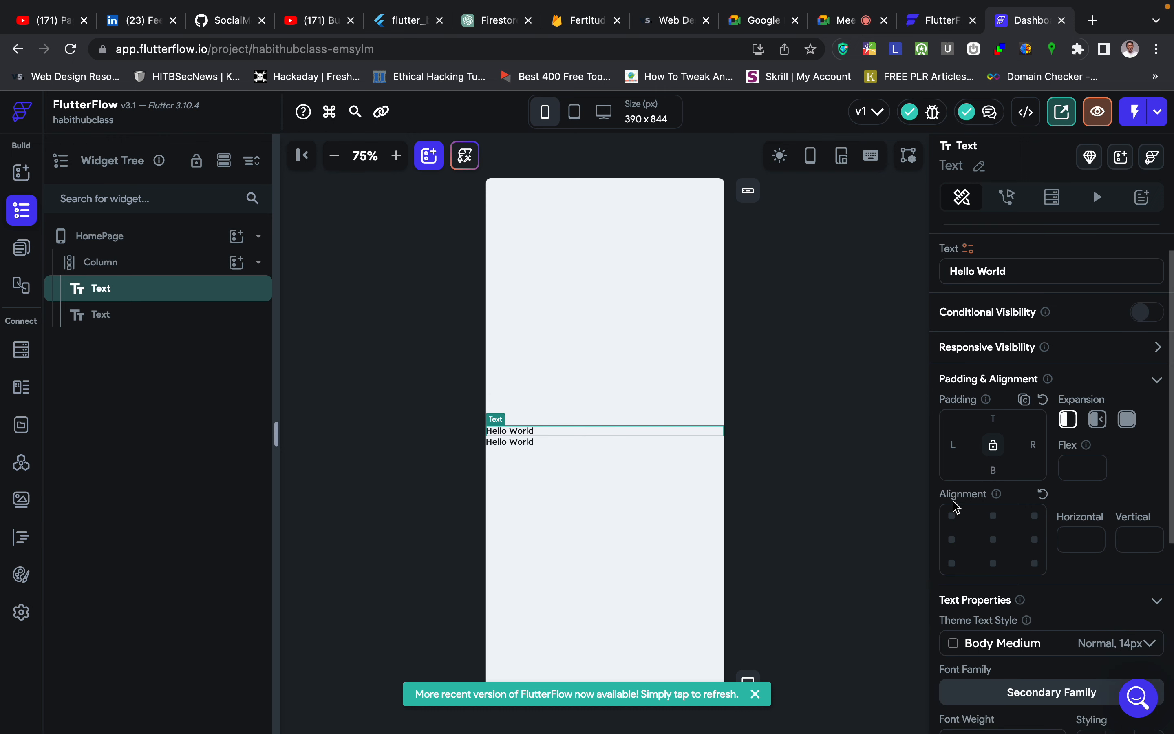
{"action": "left_click", "coordinate": [1147, 312]}
{"action": "left_click", "coordinate": [965, 343]}
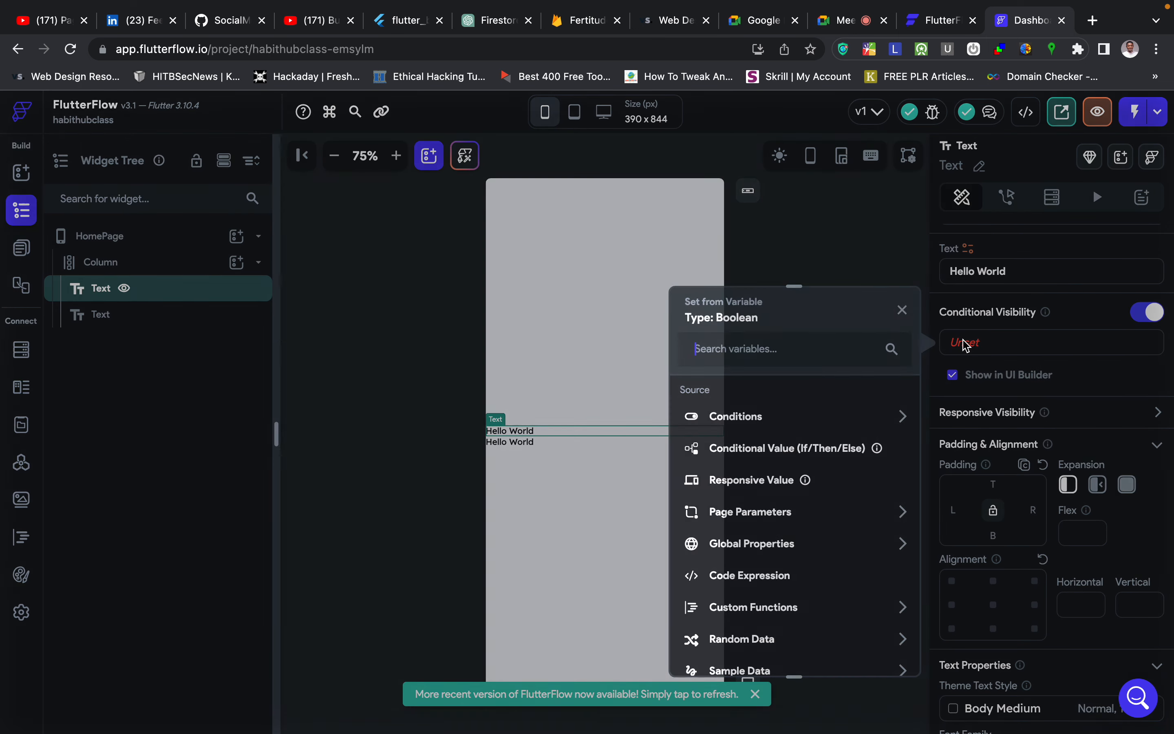
{"action": "left_click", "coordinate": [904, 311]}
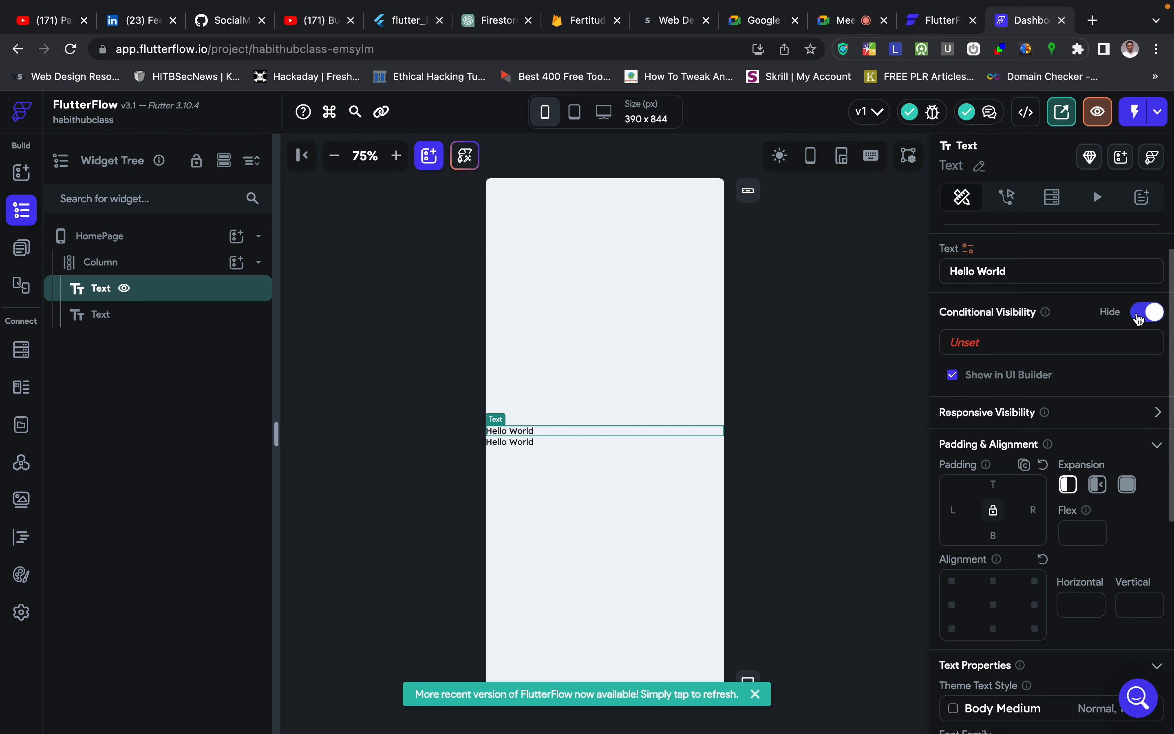
{"action": "left_click", "coordinate": [1150, 313]}
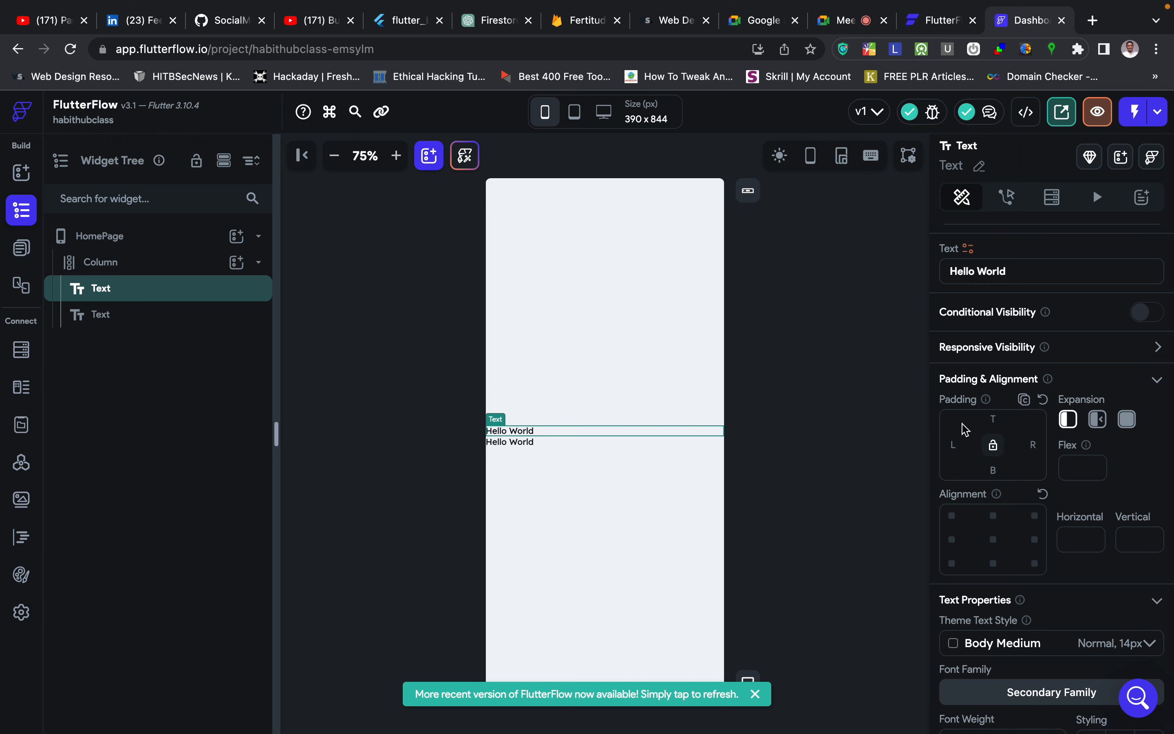
Set the text alignment of both Text widgets in the Column to center.
{"action": "scroll", "coordinate": [962, 423], "scroll_direction": "down", "scroll_amount": 1}
{"action": "scroll", "coordinate": [962, 424], "scroll_direction": "up", "scroll_amount": 1}
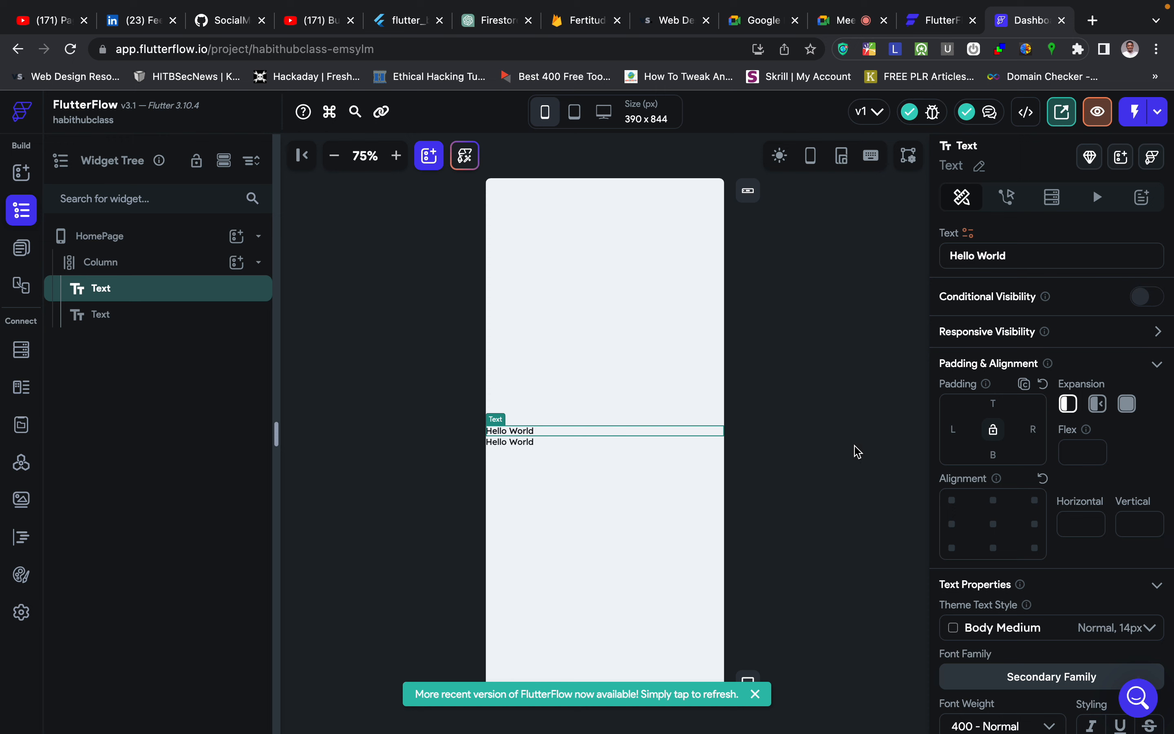
{"action": "scroll", "coordinate": [1037, 505], "scroll_direction": "down", "scroll_amount": 1}
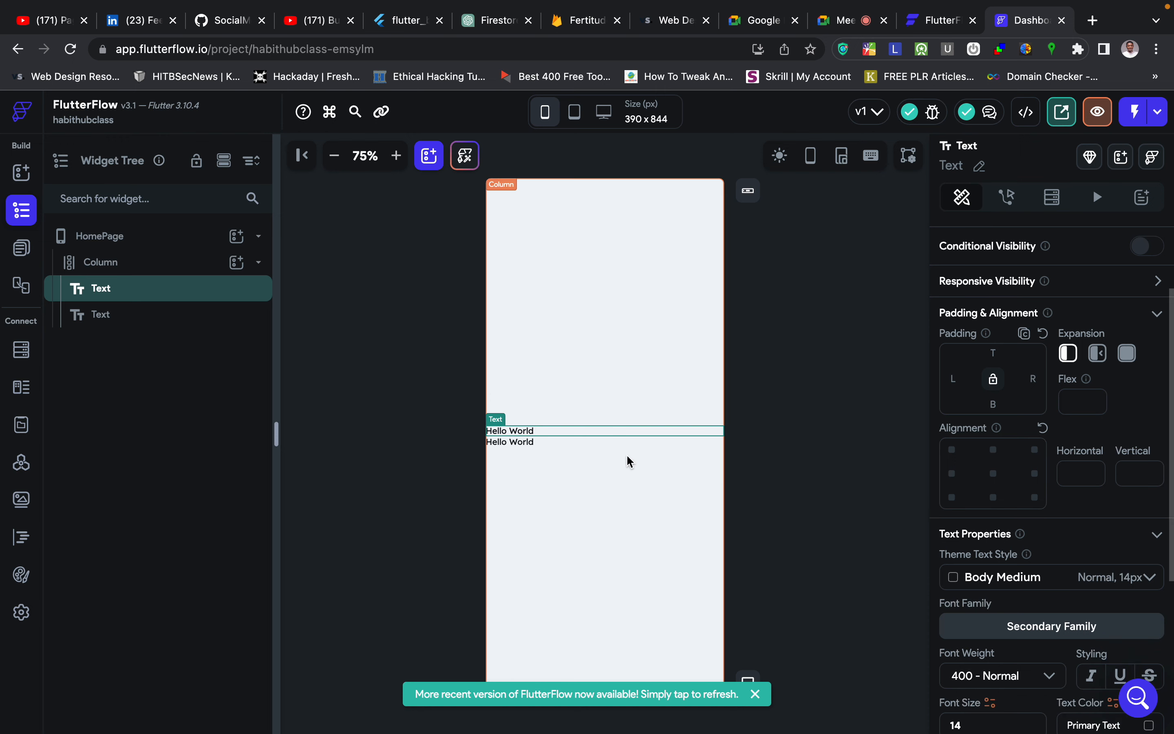
{"action": "scroll", "coordinate": [990, 558], "scroll_direction": "down", "scroll_amount": 5}
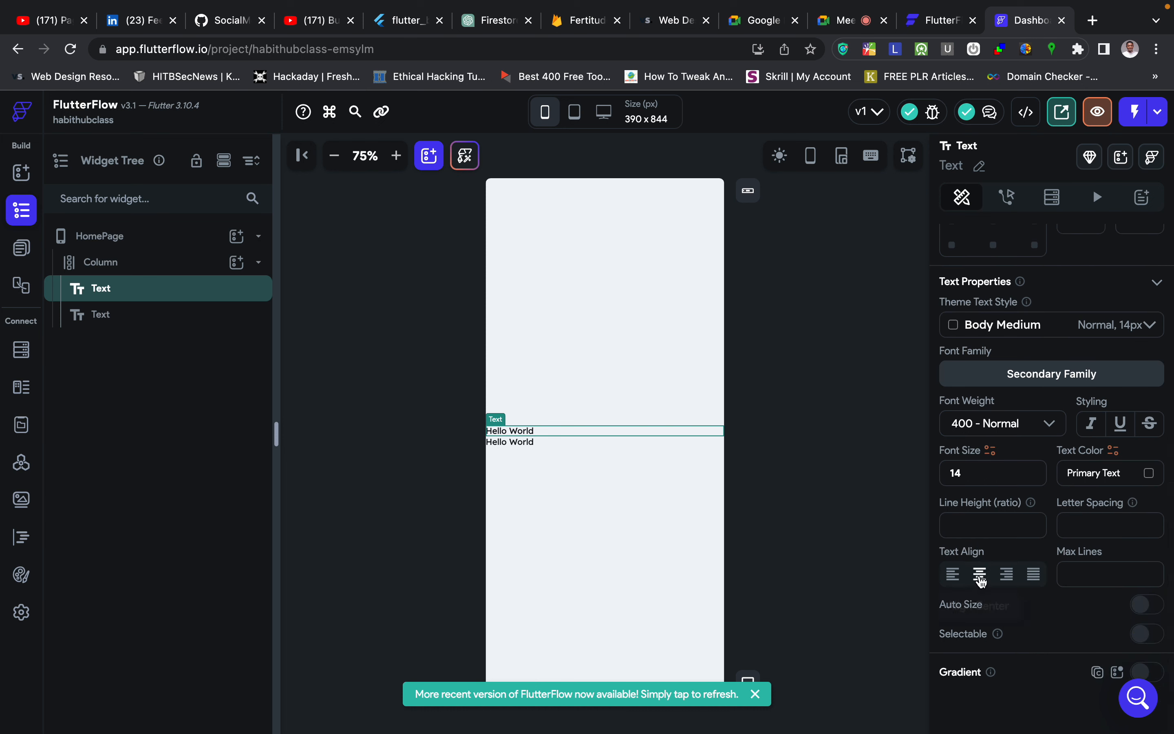
{"action": "left_click", "coordinate": [988, 582]}
{"action": "left_click", "coordinate": [507, 442]}
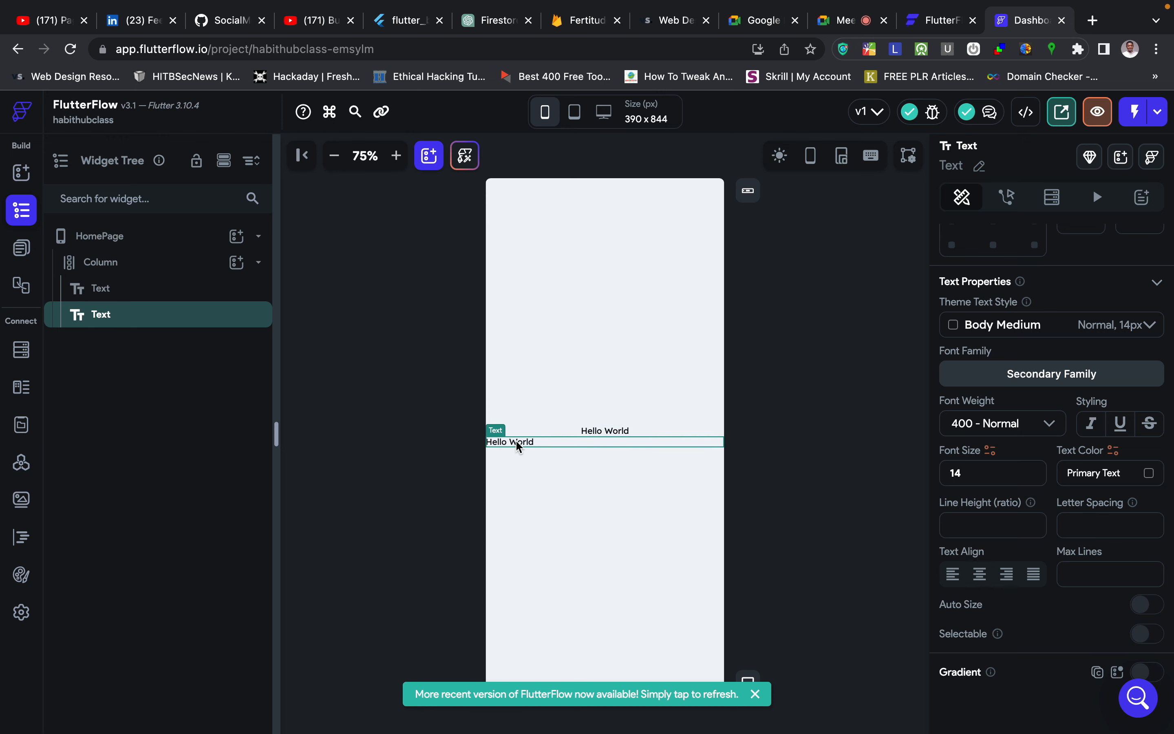
{"action": "left_click", "coordinate": [985, 576]}
{"action": "left_click", "coordinate": [581, 489]}
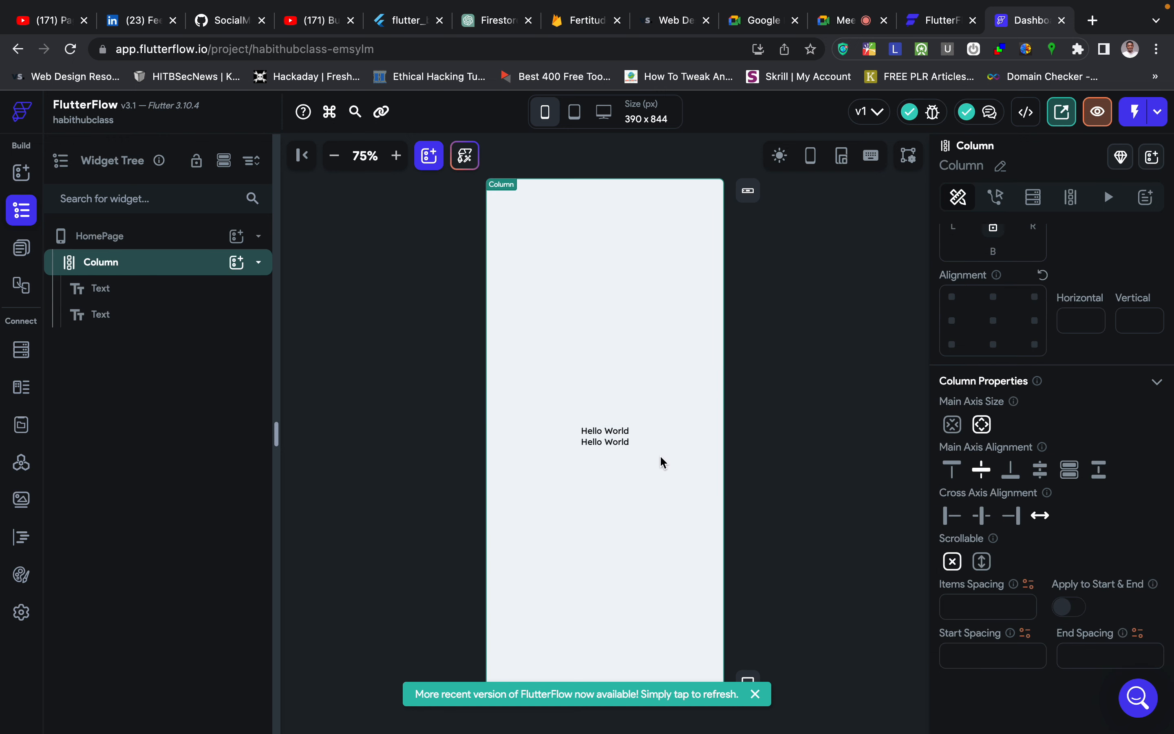
Check the logo wording on Splash Screen 6 in Figma, and set the first Text's content to "Fertitude." in FlutterFlow.
{"action": "key", "text": "ctrl+Right"}
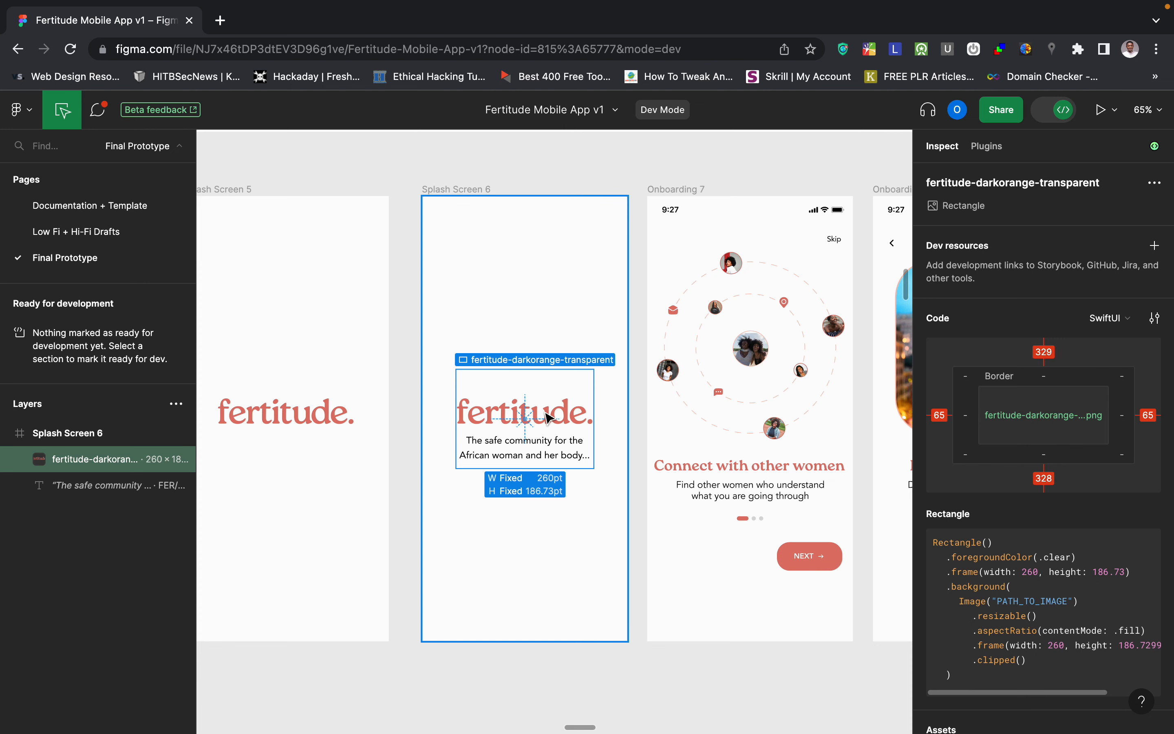
{"action": "key", "text": "ctrl+Left"}
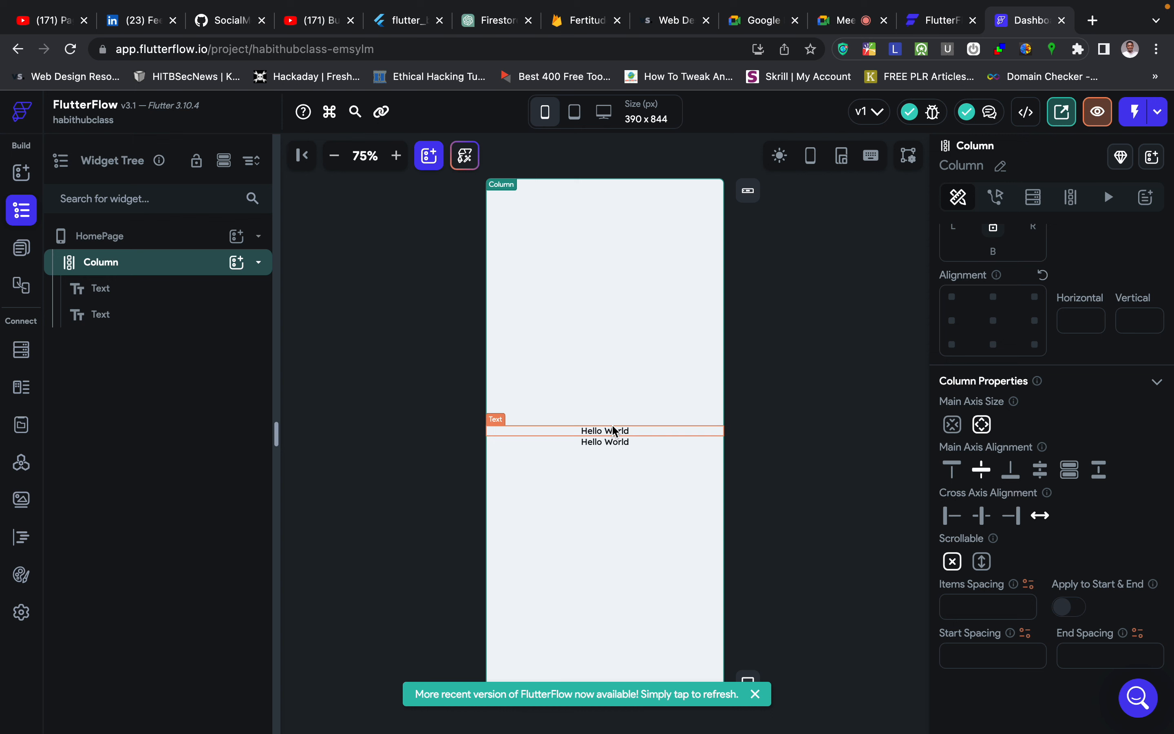
{"action": "left_click", "coordinate": [614, 430]}
{"action": "scroll", "coordinate": [1069, 451], "scroll_direction": "up", "scroll_amount": 3}
{"action": "left_click", "coordinate": [1020, 320]}
{"action": "triple_click", "coordinate": [1020, 321]}
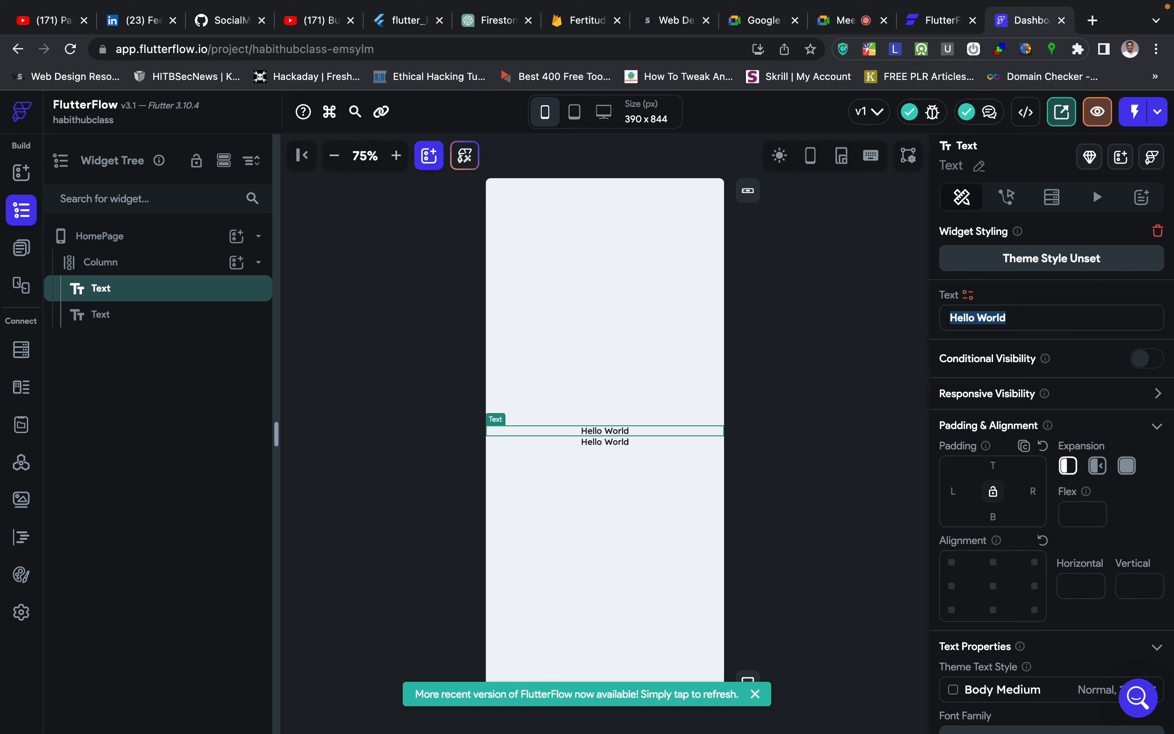
{"action": "type", "text": "Fertitude."}
{"action": "scroll", "coordinate": [1041, 431], "scroll_direction": "down", "scroll_amount": 2}
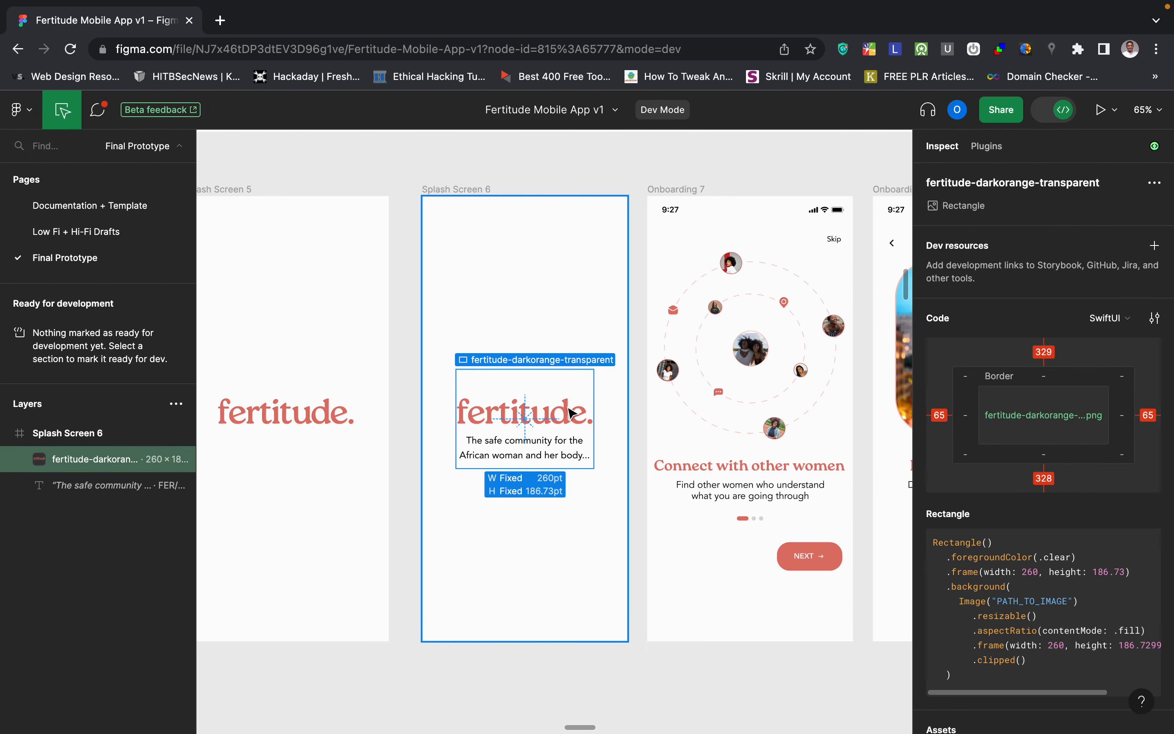
In Figma, copy the secondary colour hex #DE766A from the NEXT button on Onboarding 7.
{"action": "left_click", "coordinate": [795, 571]}
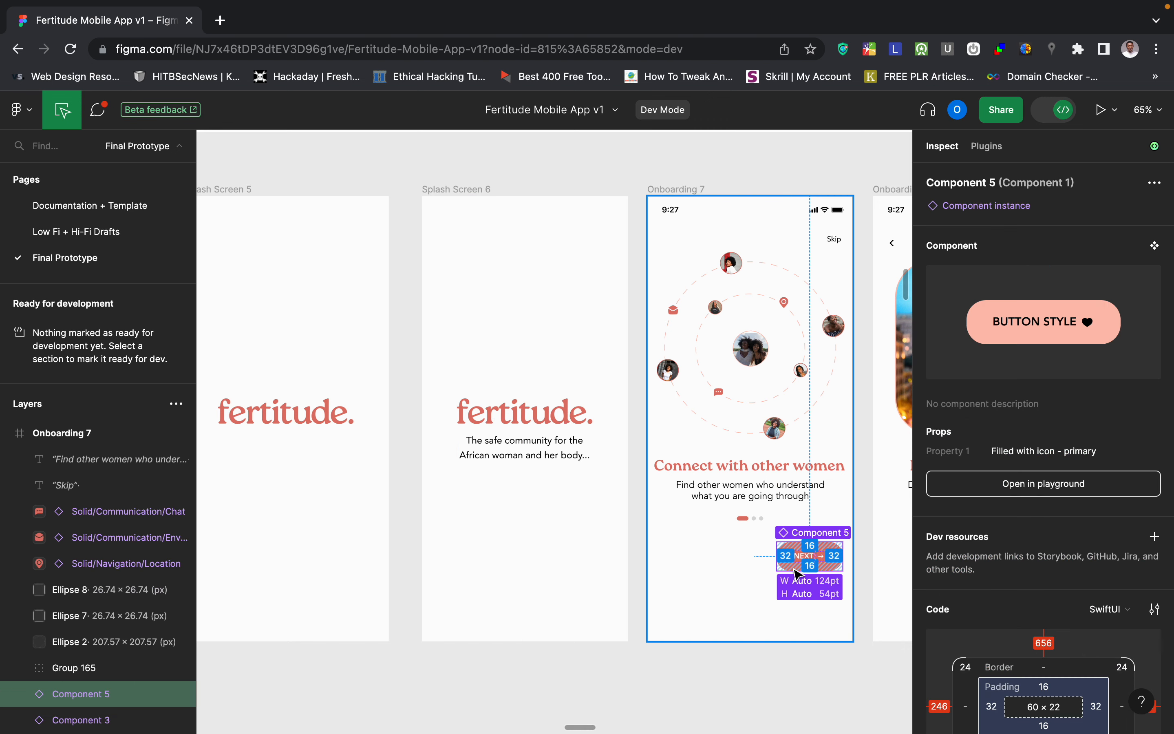
{"action": "left_click", "coordinate": [524, 410]}
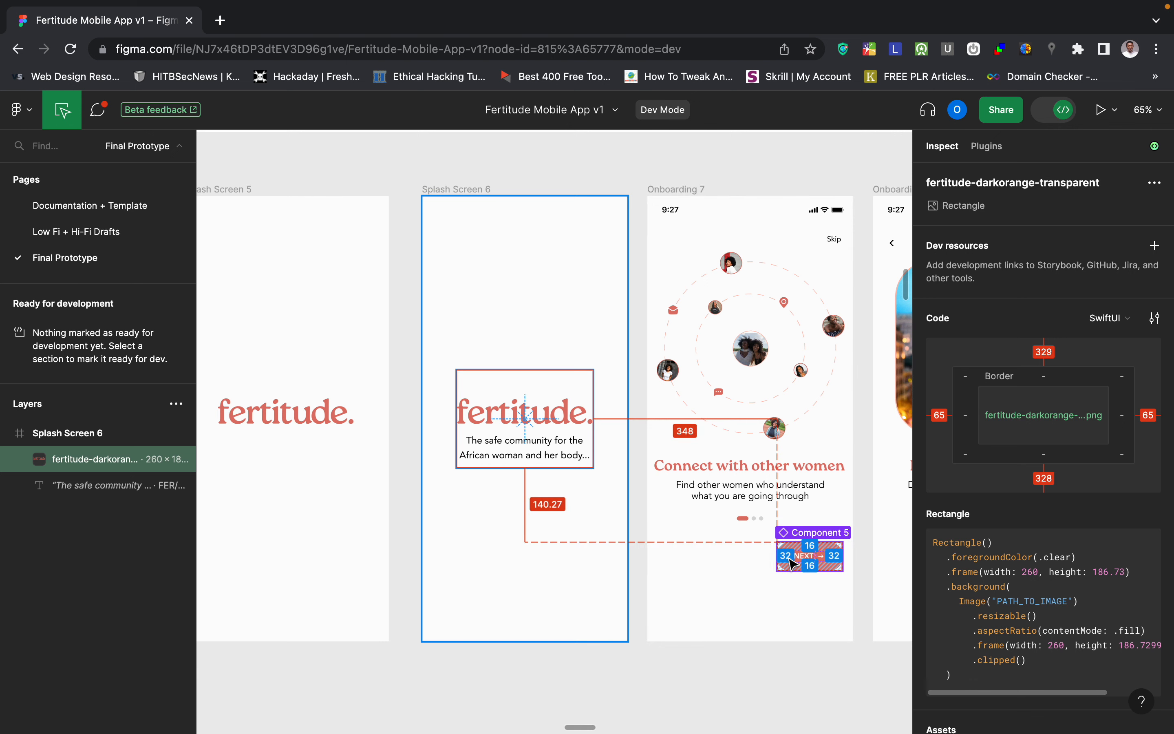
{"action": "left_click", "coordinate": [791, 565]}
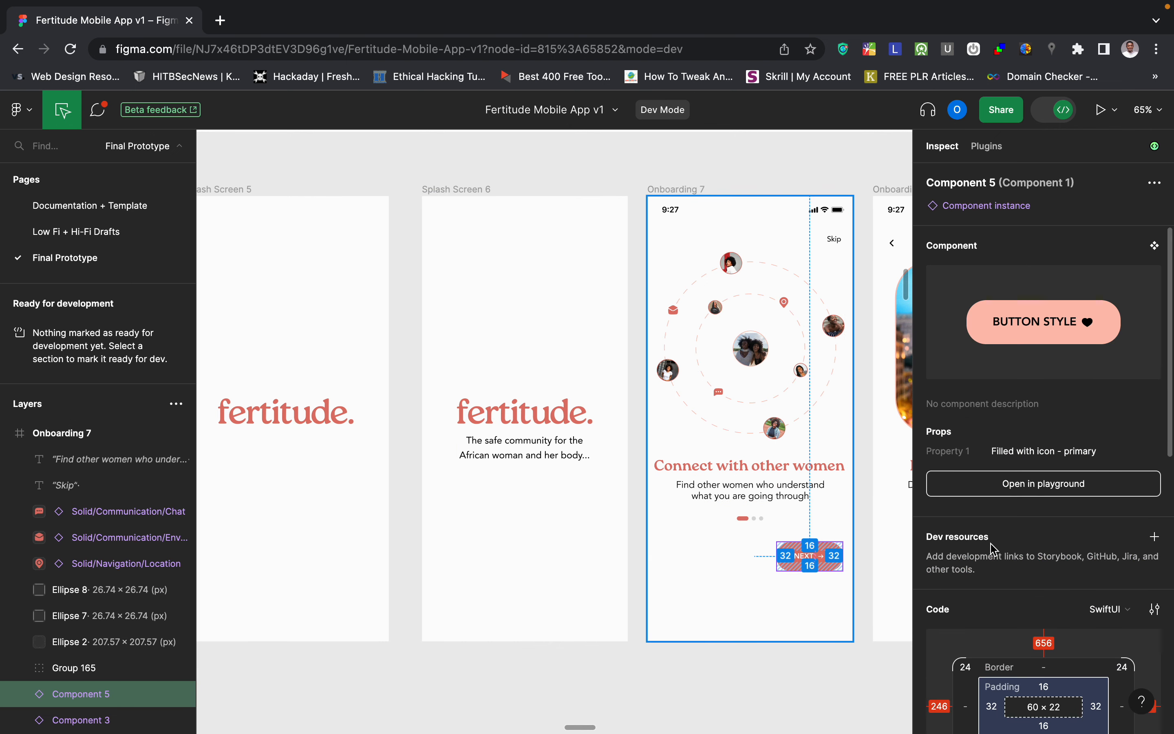
{"action": "scroll", "coordinate": [1039, 560], "scroll_direction": "down", "scroll_amount": 10}
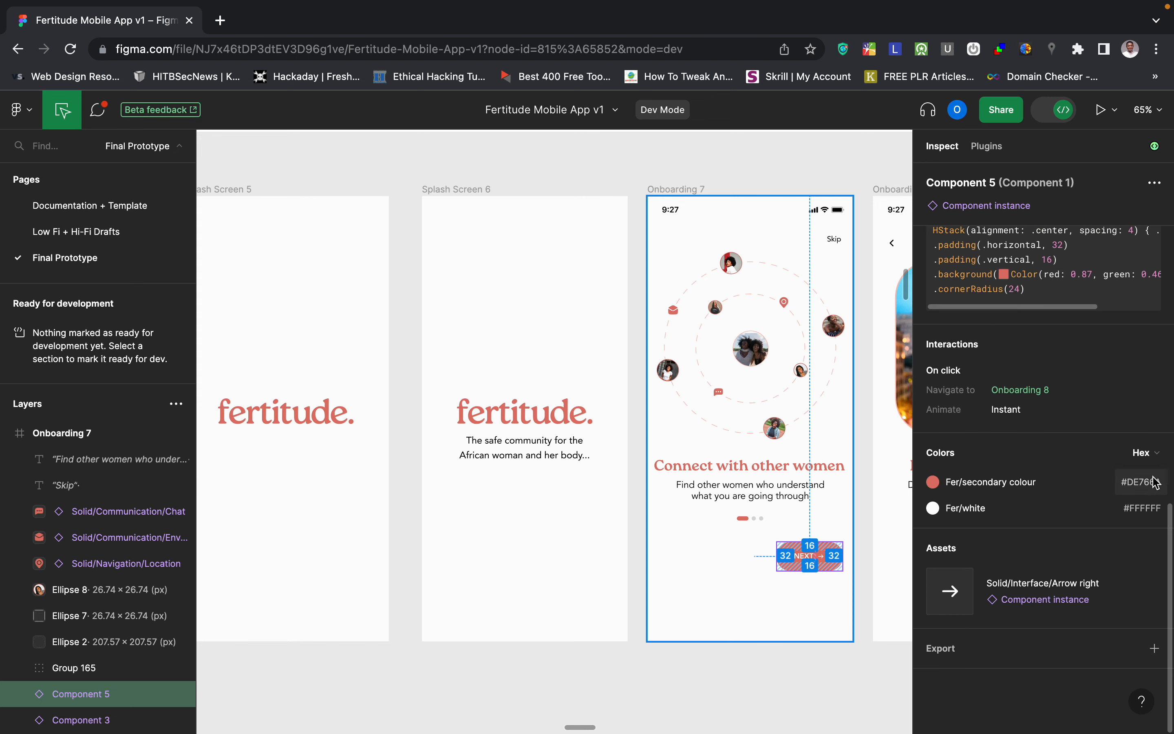
{"action": "left_click", "coordinate": [1142, 482]}
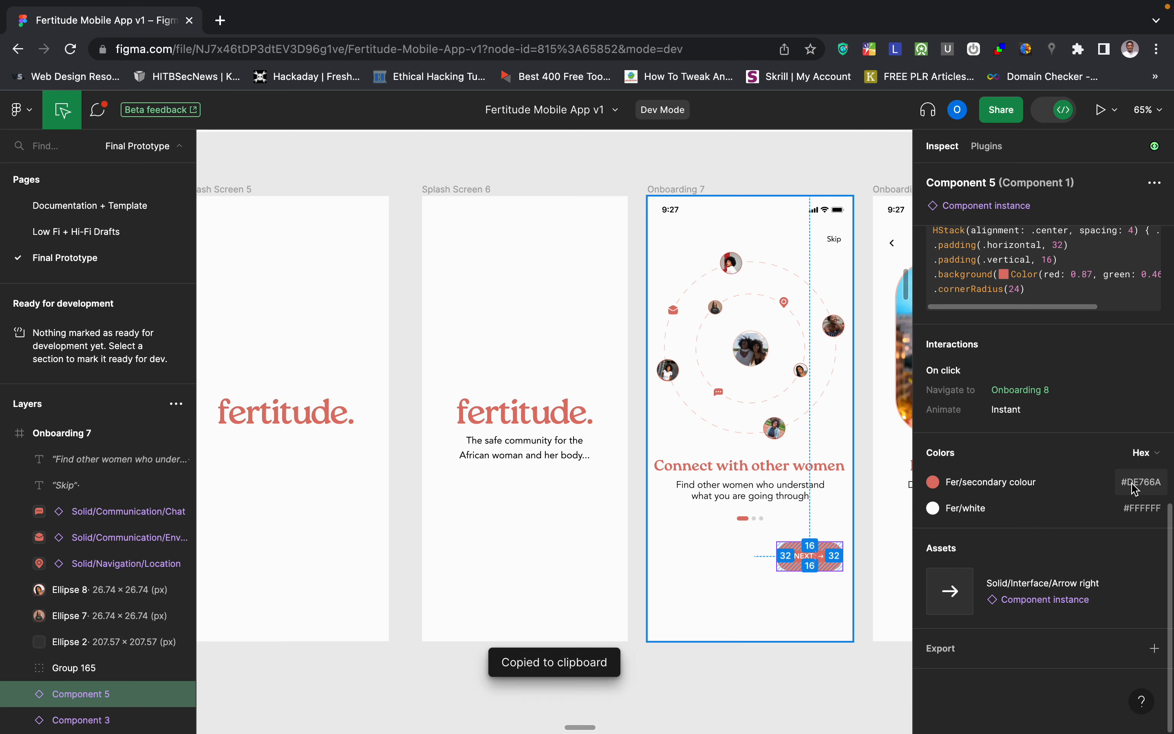
Back in FlutterFlow, set the "Fertitude." text color to the copied hex #DE766A.
{"action": "key", "text": "ctrl+Left"}
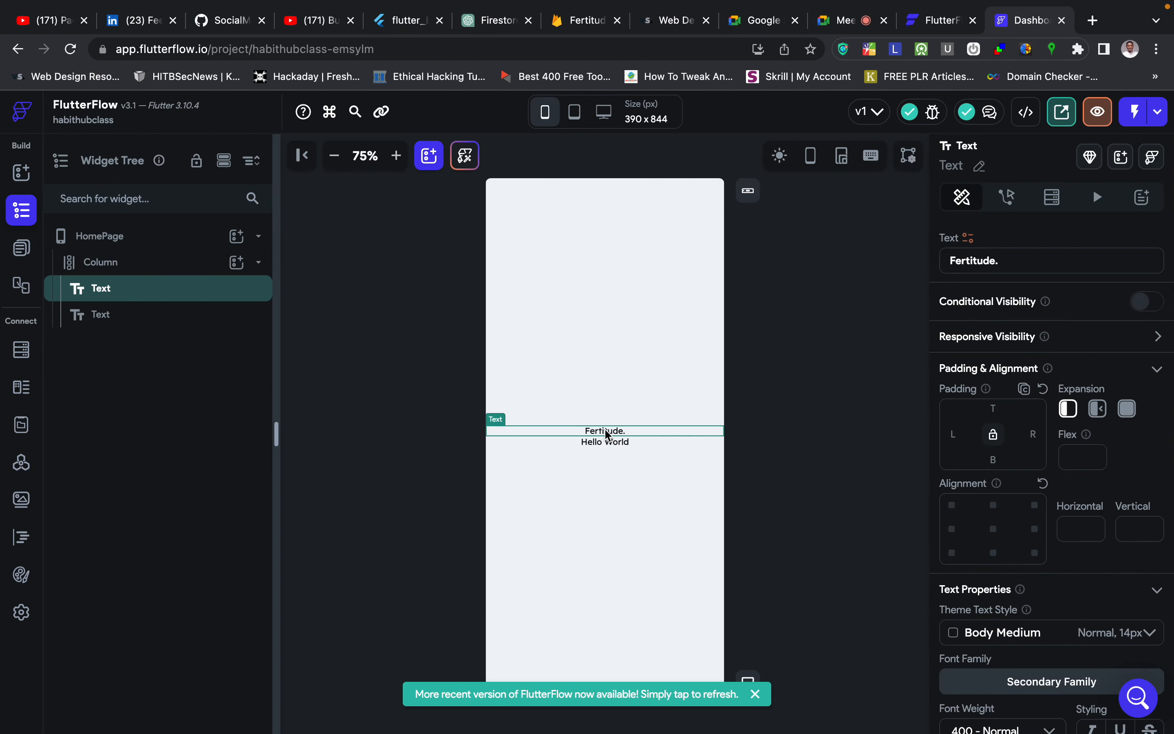
{"action": "scroll", "coordinate": [1098, 441], "scroll_direction": "down", "scroll_amount": 10}
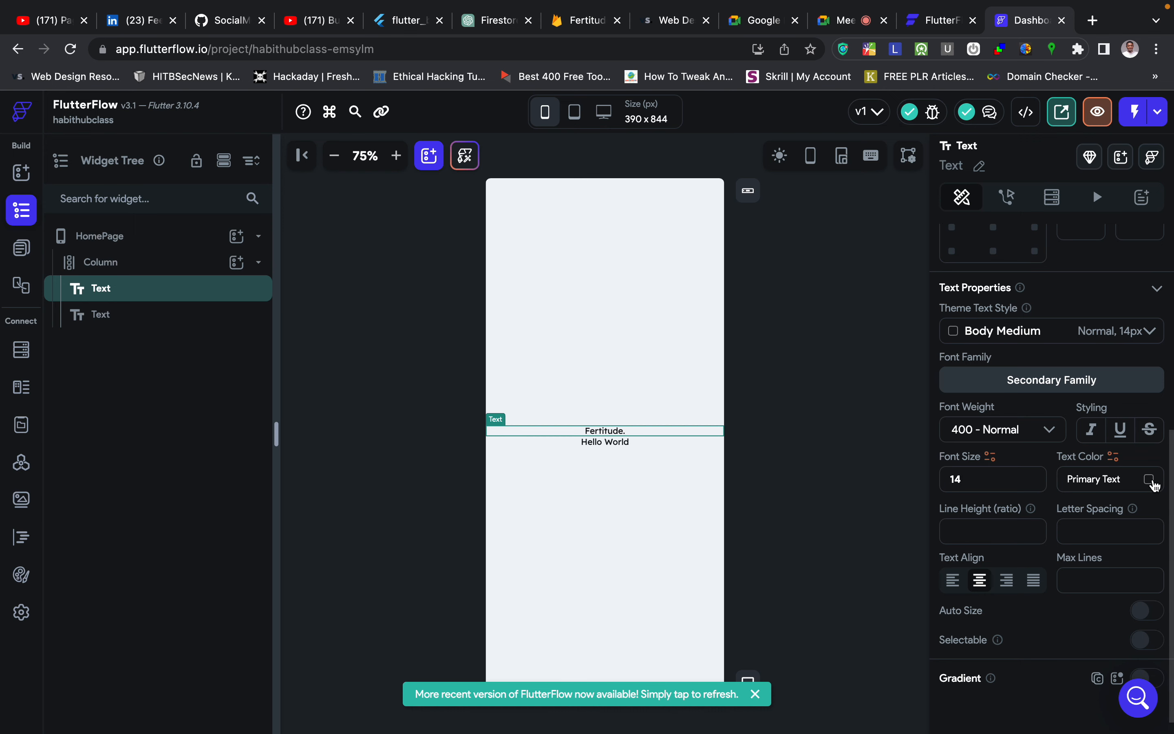
{"action": "left_click", "coordinate": [1118, 478]}
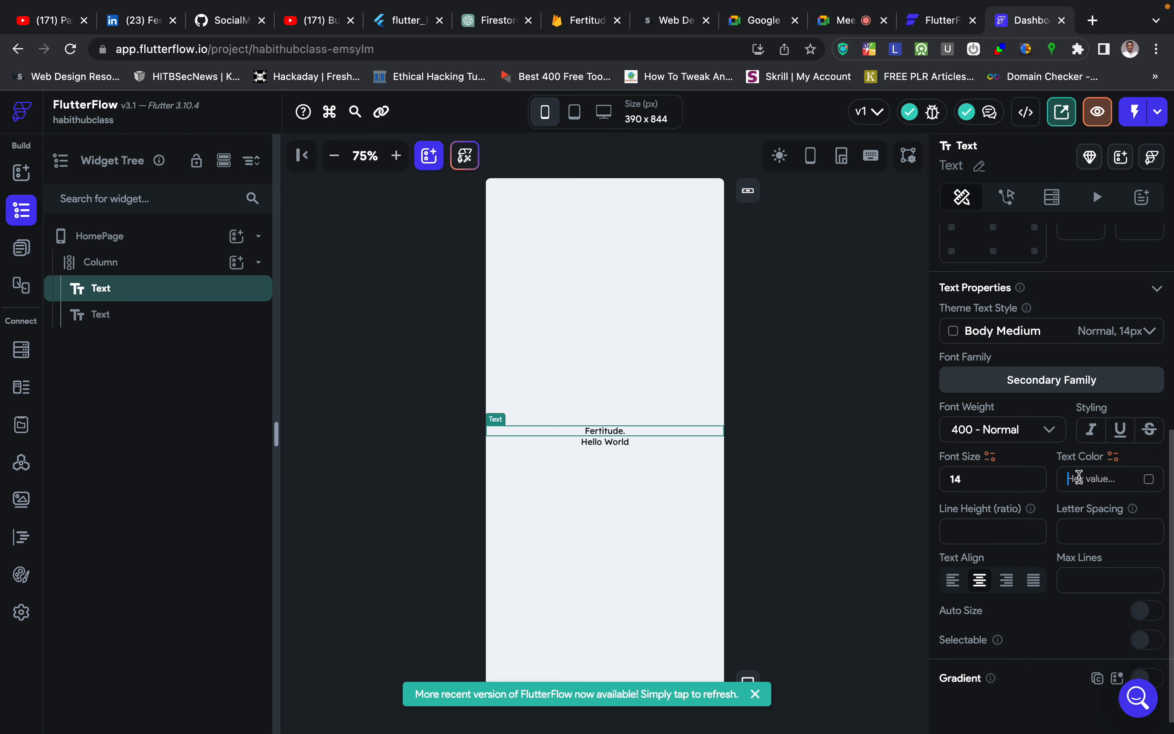
{"action": "left_click", "coordinate": [1149, 480]}
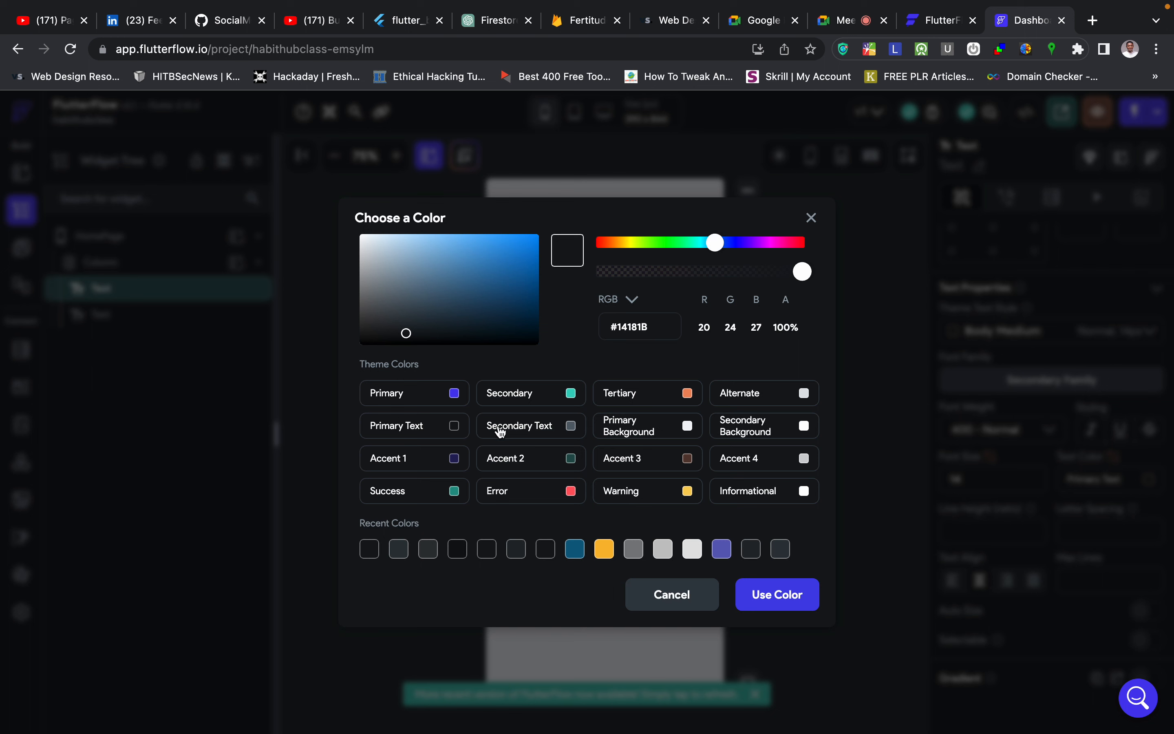
{"action": "key", "text": "super+a"}
{"action": "key", "text": "super+v"}
{"action": "left_click", "coordinate": [773, 596]}
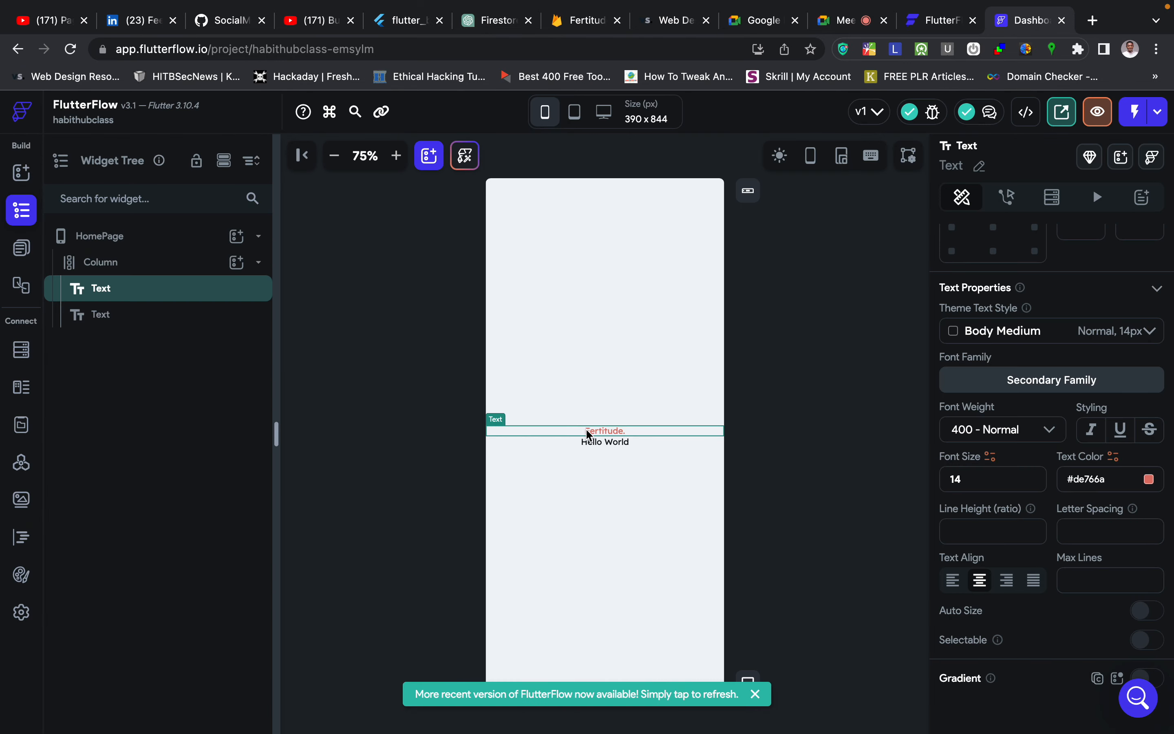
Inspect the fertitude logo on Splash Screens 5 and 6 in Figma for its size and appearance.
{"action": "key", "text": "ctrl+Right"}
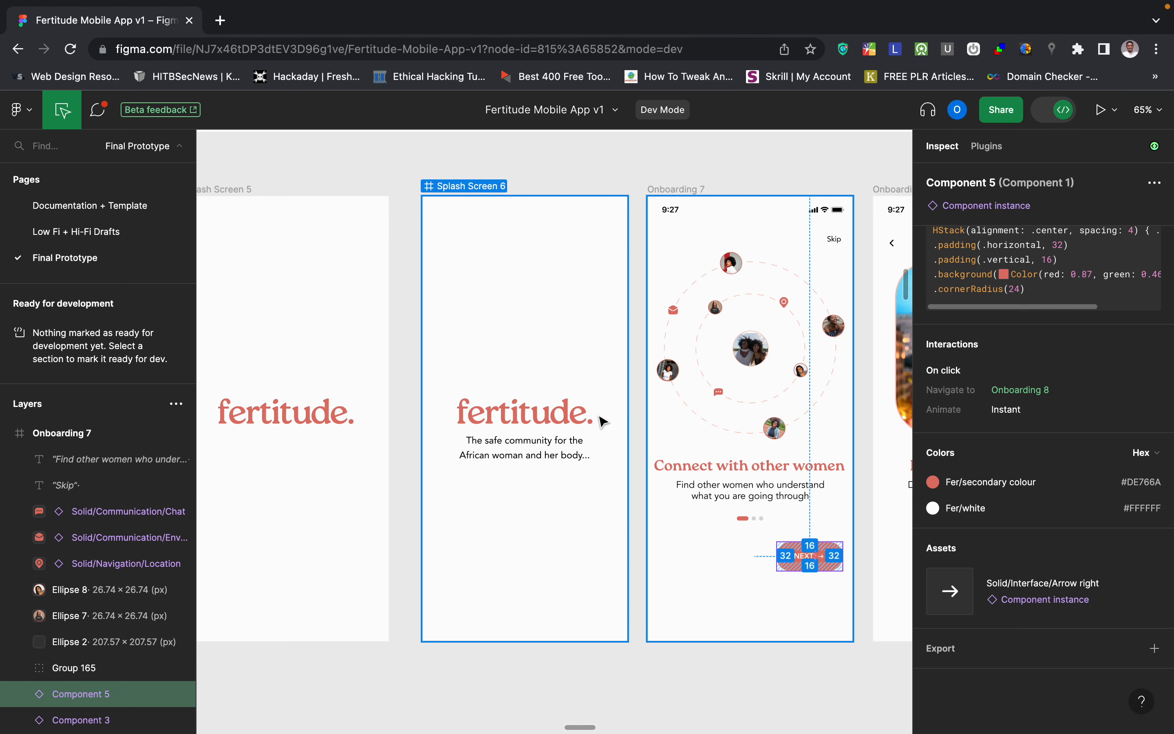
{"action": "left_click", "coordinate": [539, 415]}
{"action": "left_click", "coordinate": [270, 412]}
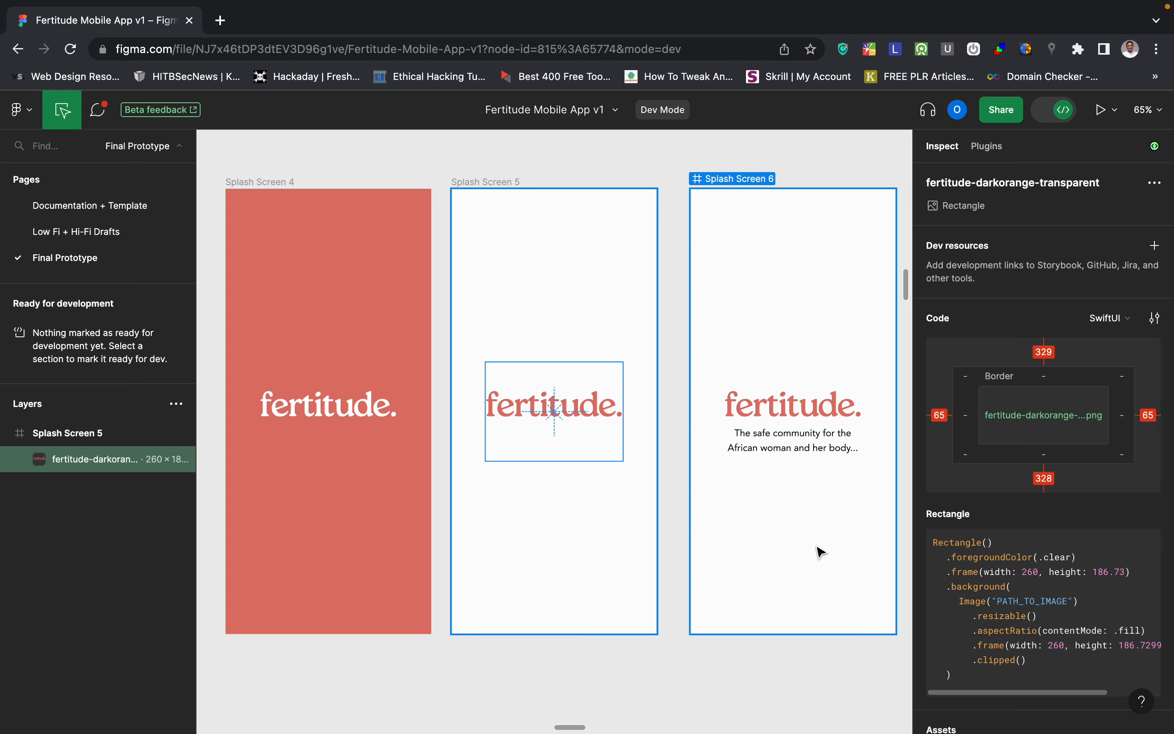
{"action": "left_click", "coordinate": [789, 404]}
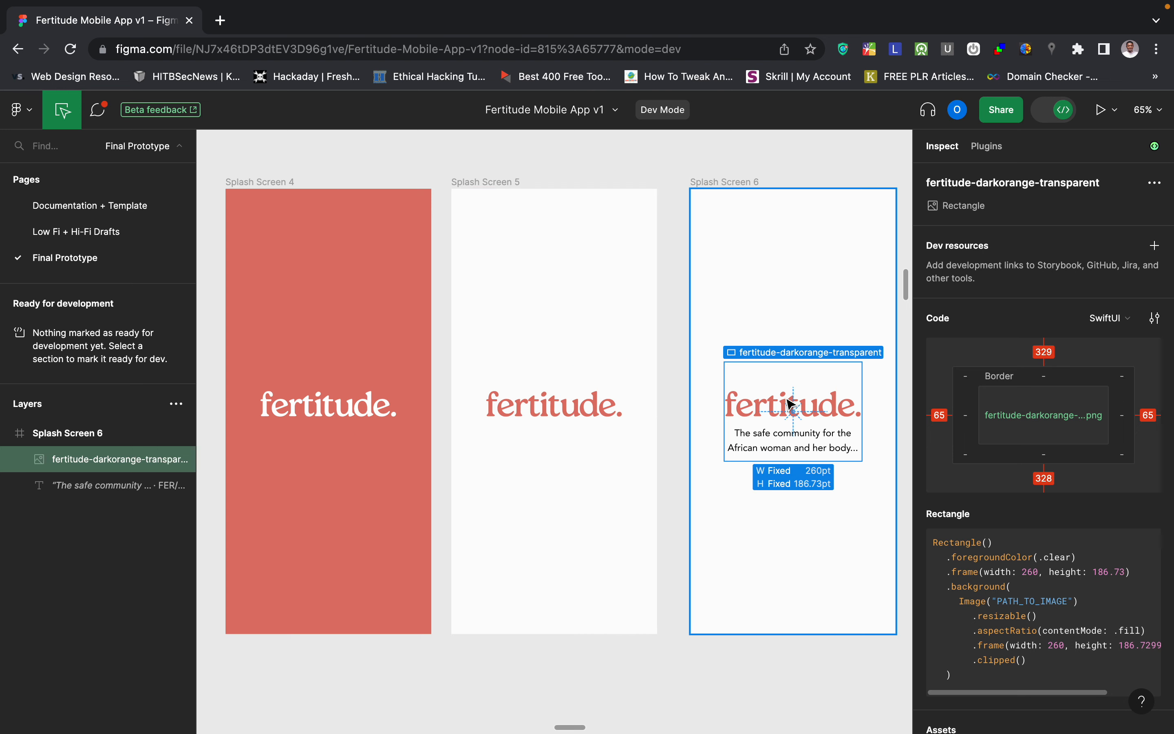
{"action": "scroll", "coordinate": [786, 398], "scroll_direction": "right", "scroll_amount": 5}
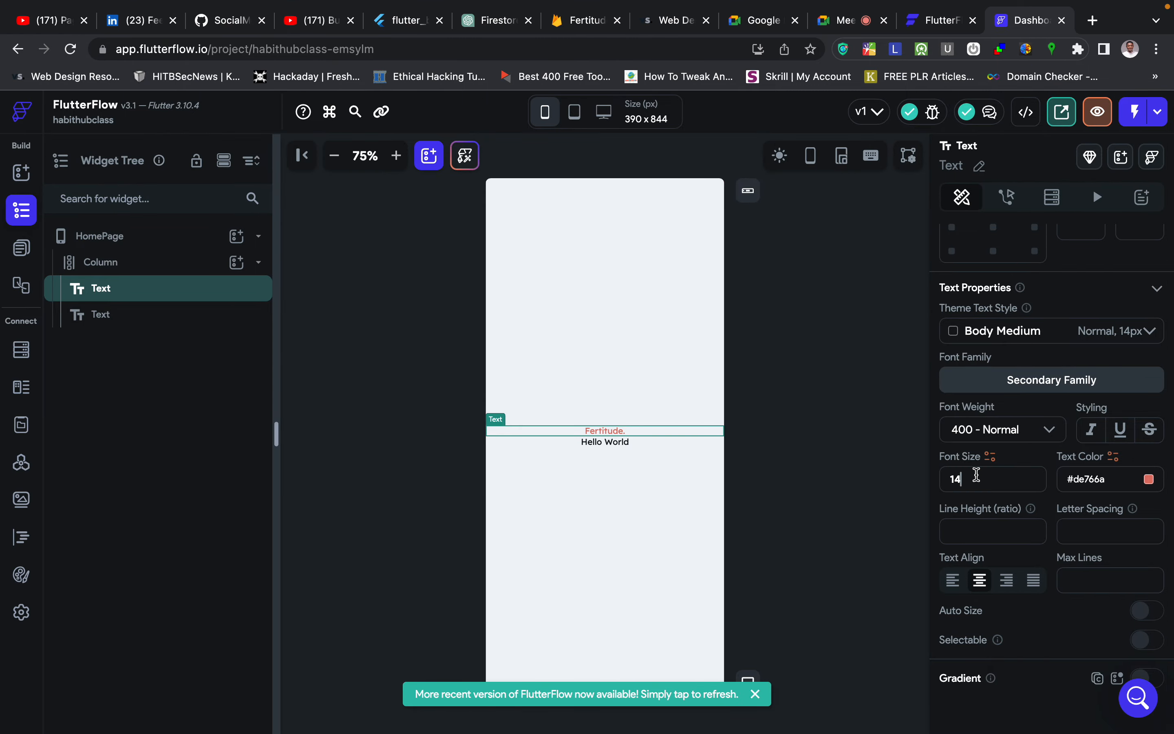
In FlutterFlow, try font sizes 28 and 32 on the "Fertitude." text, and settle on 40.
{"action": "type", "text": "2"}
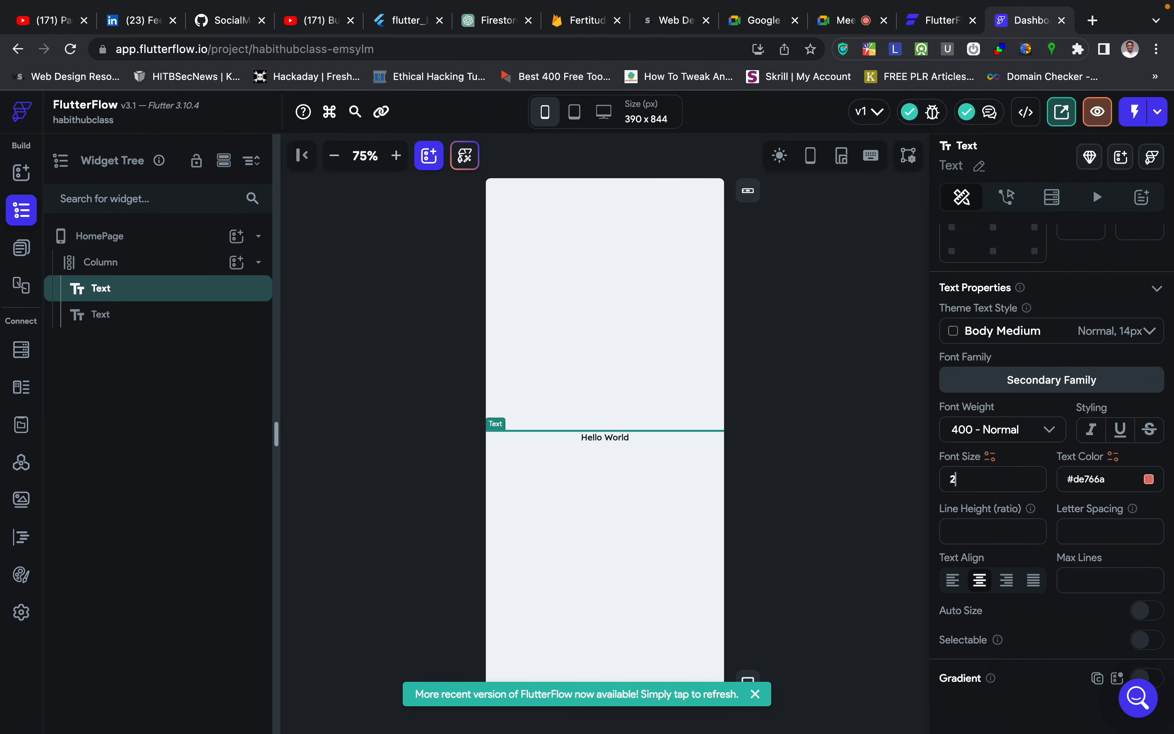
{"action": "type", "text": "8"}
{"action": "key", "text": "BackSpace"}
{"action": "key", "text": "BackSpace"}
{"action": "type", "text": "32"}
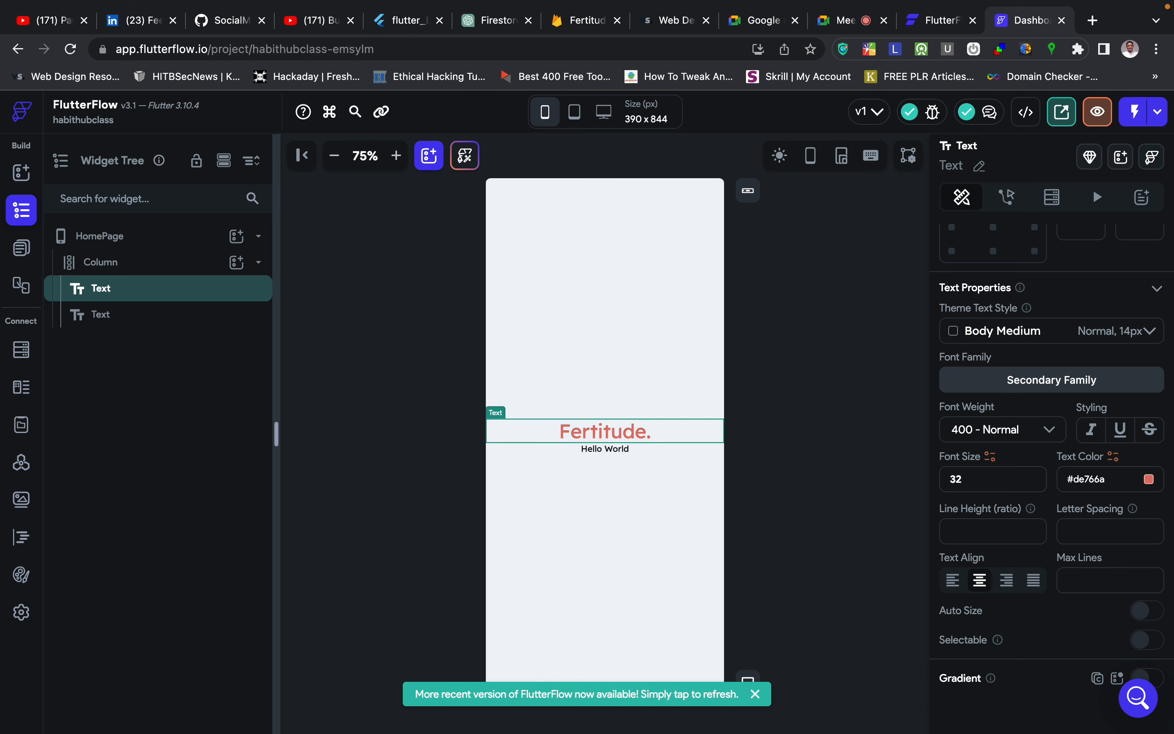
{"action": "key", "text": "BackSpace"}
{"action": "key", "text": "BackSpace"}
{"action": "type", "text": "40"}
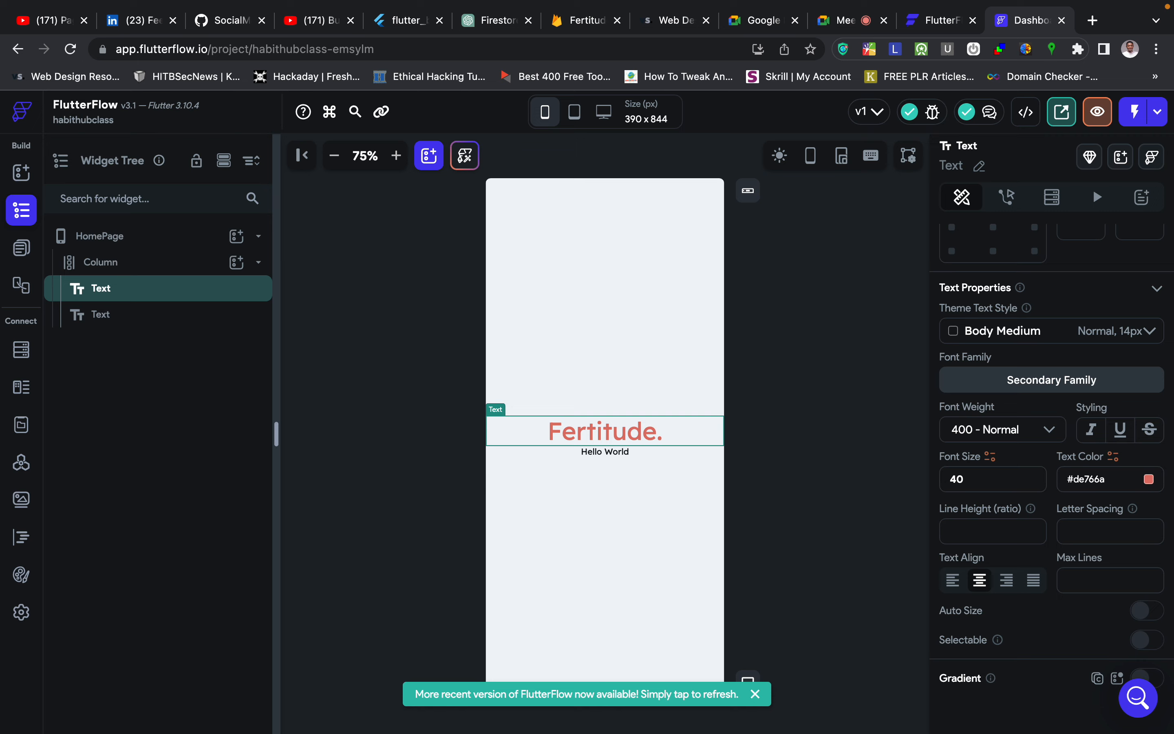
{"action": "left_click", "coordinate": [775, 412]}
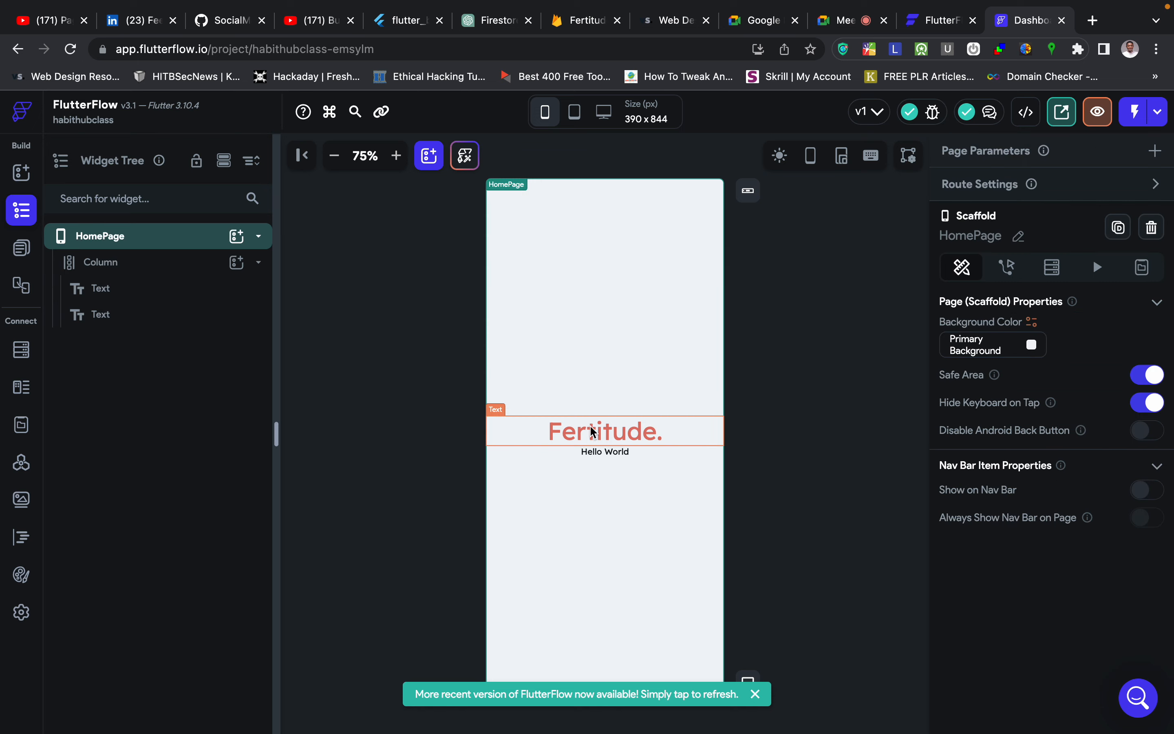
In Figma, copy the text content "Find other women who understand what you are going through" from Onboarding 7.
{"action": "key", "text": "ctrl+Right"}
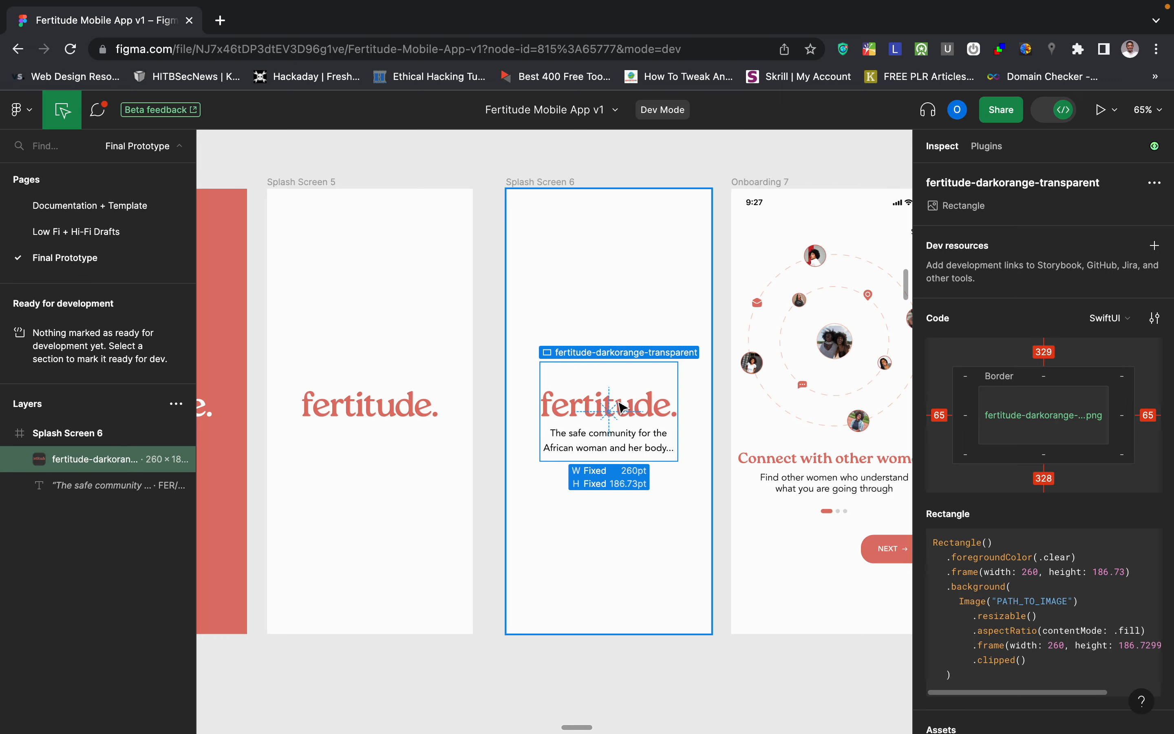
{"action": "key", "text": "ctrl+Left"}
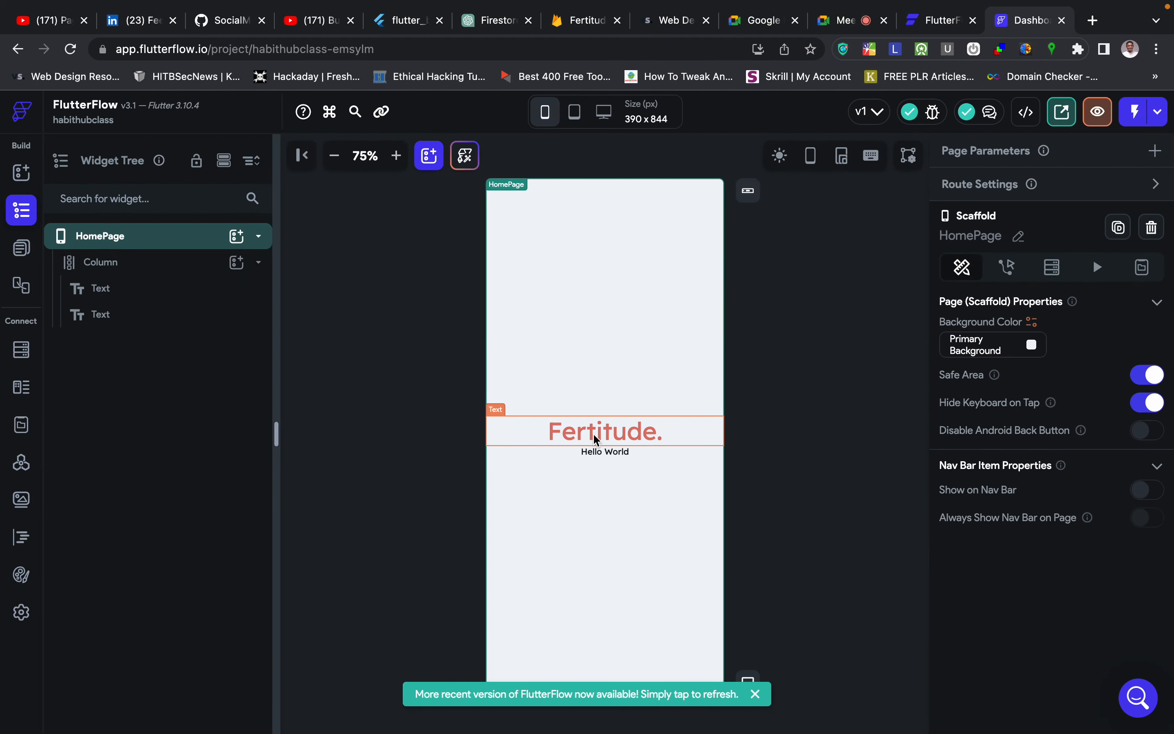
{"action": "key", "text": "ctrl+Right"}
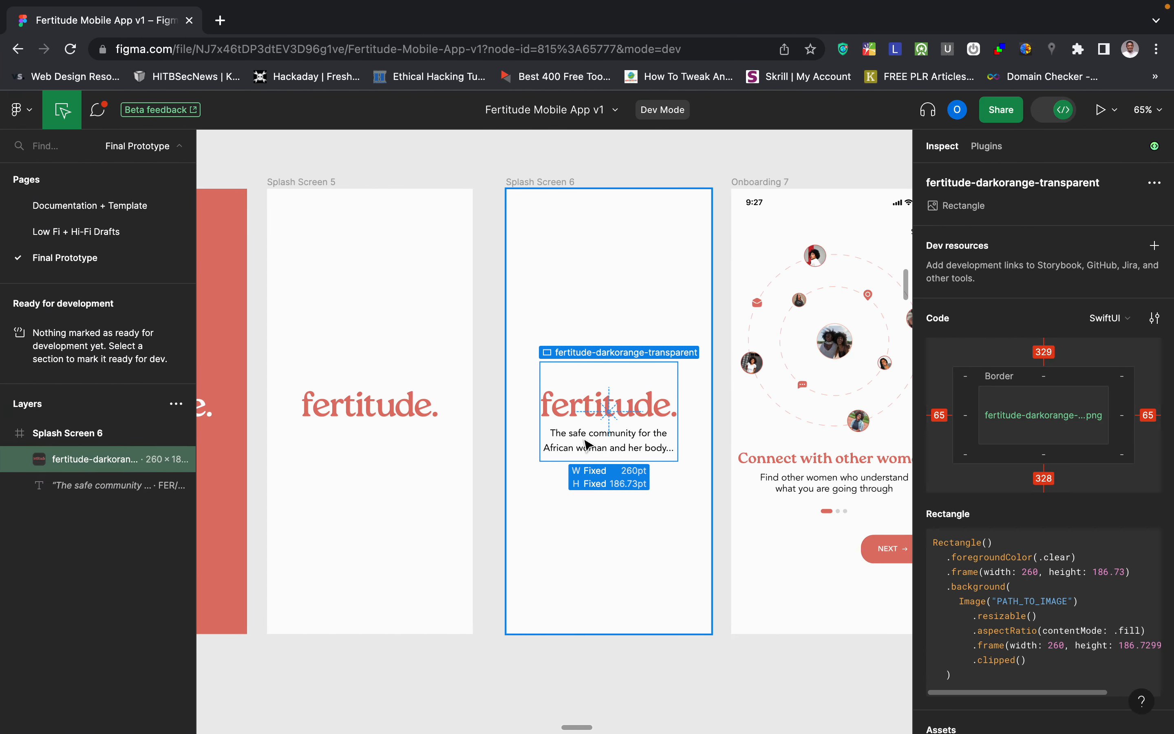
{"action": "scroll", "coordinate": [606, 422], "scroll_direction": "down", "scroll_amount": 3}
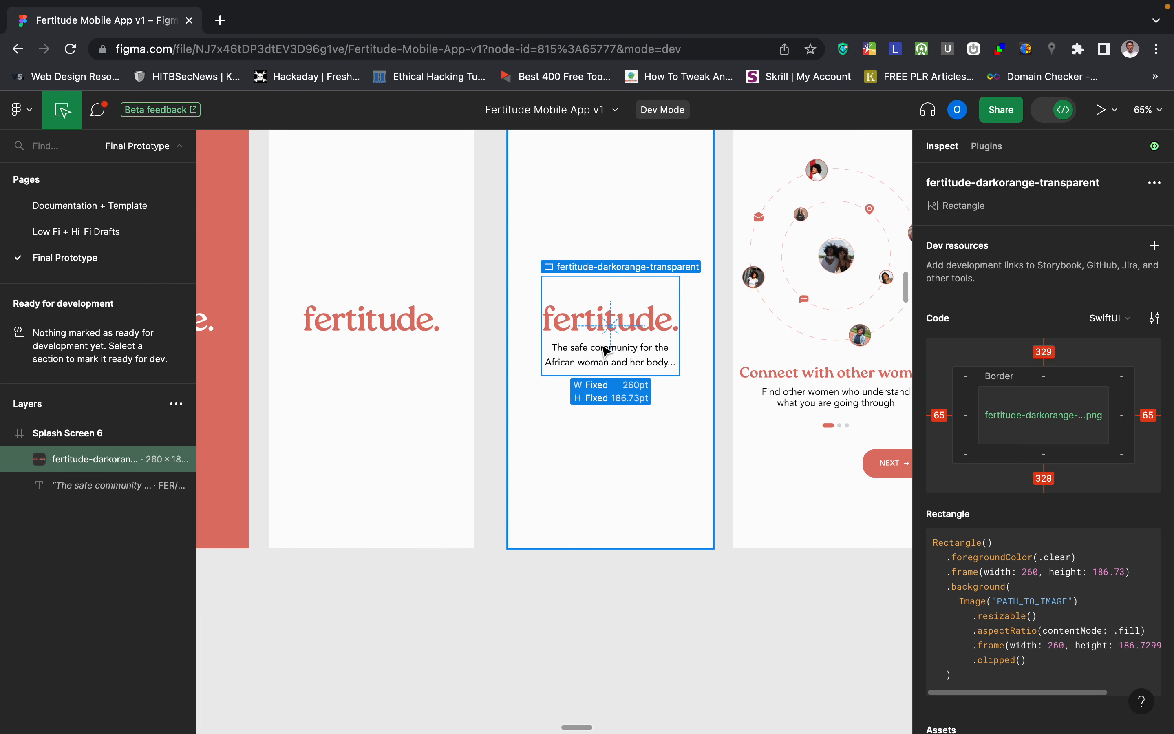
{"action": "left_click", "coordinate": [819, 402]}
{"action": "scroll", "coordinate": [820, 403], "scroll_direction": "right", "scroll_amount": 6}
{"action": "scroll", "coordinate": [820, 403], "scroll_direction": "up", "scroll_amount": 2}
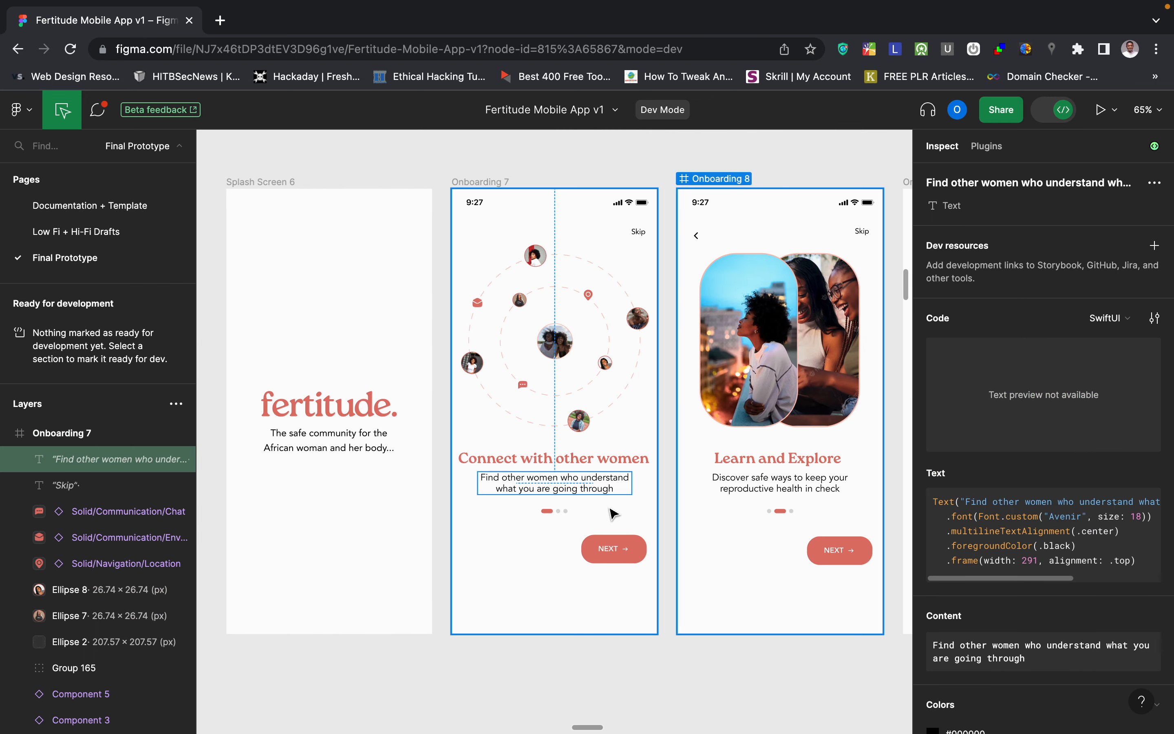
{"action": "scroll", "coordinate": [1056, 608], "scroll_direction": "down", "scroll_amount": 3}
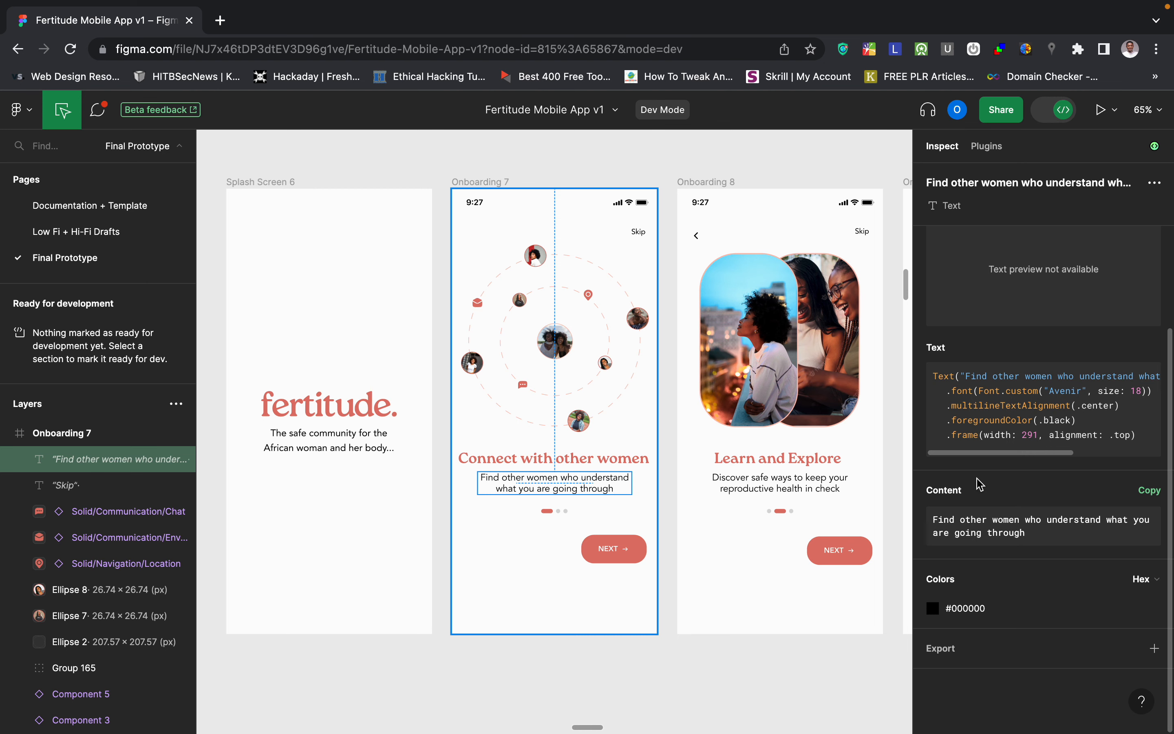
{"action": "left_click", "coordinate": [1149, 491]}
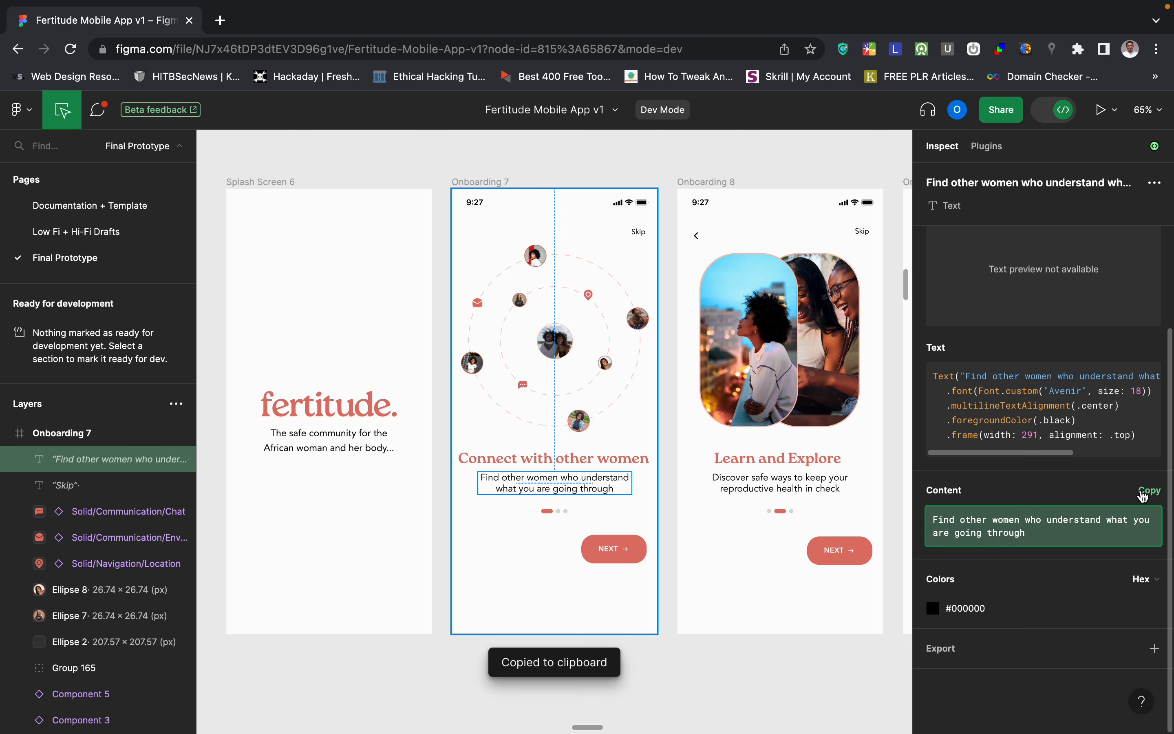
Back in FlutterFlow, replace the "Hello World" text below "Fertitude." with the copied sentence.
{"action": "key", "text": "ctrl+Left"}
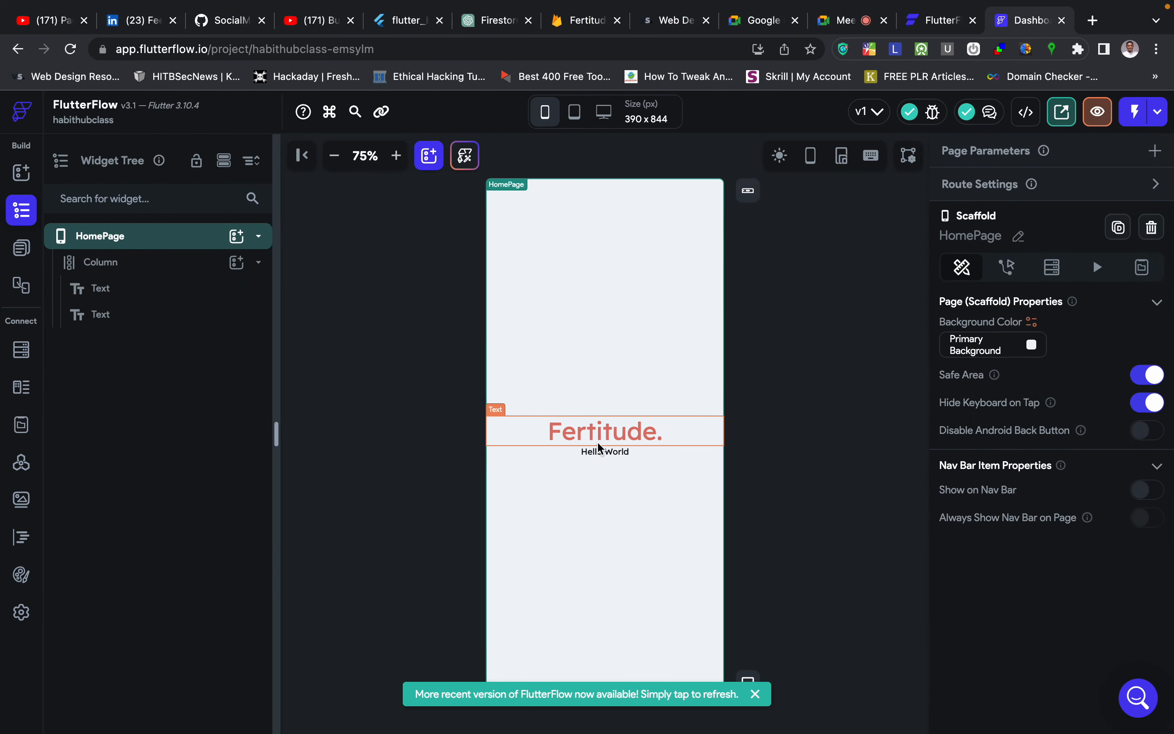
{"action": "left_click", "coordinate": [607, 452]}
{"action": "key", "text": "super+a"}
{"action": "key", "text": "super+v"}
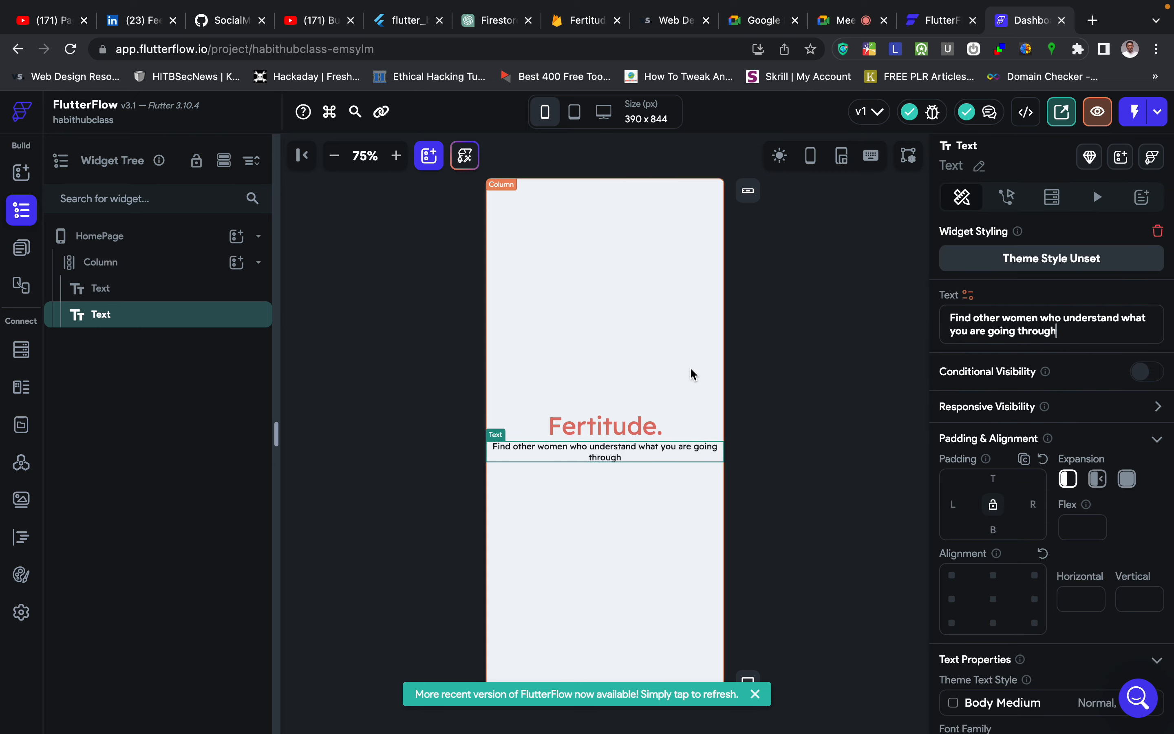
Check the tagline layout on Splash Screen 6 in Figma, and set the FlutterFlow tagline's alignment to center (horizontal 0, vertical 0).
{"action": "key", "text": "ctrl+Right"}
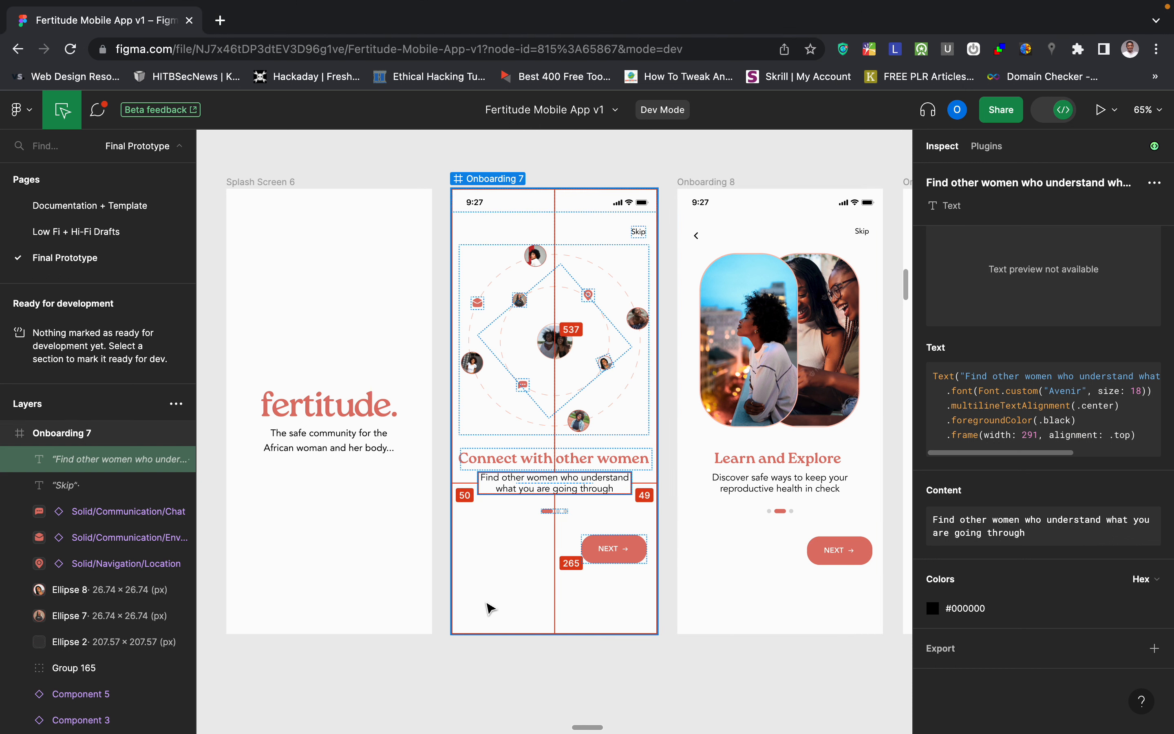
{"action": "scroll", "coordinate": [516, 611], "scroll_direction": "left", "scroll_amount": 4}
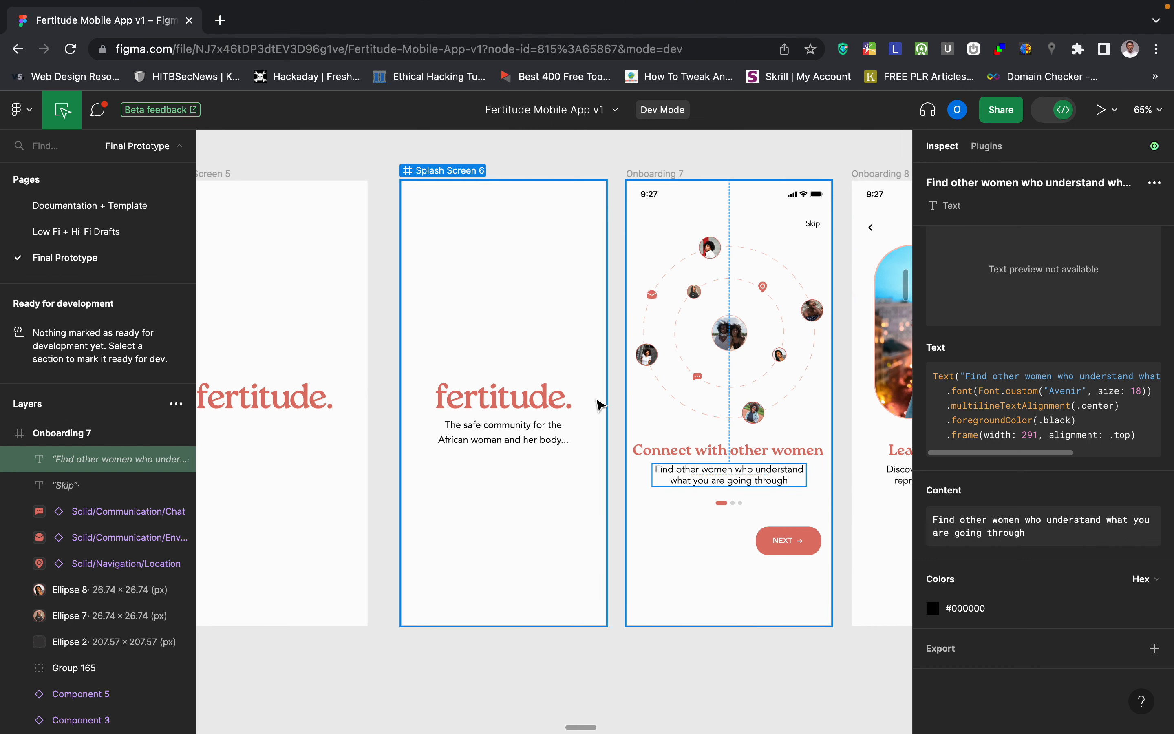
{"action": "key", "text": "ctrl+Left"}
{"action": "key", "text": "ctrl+Right"}
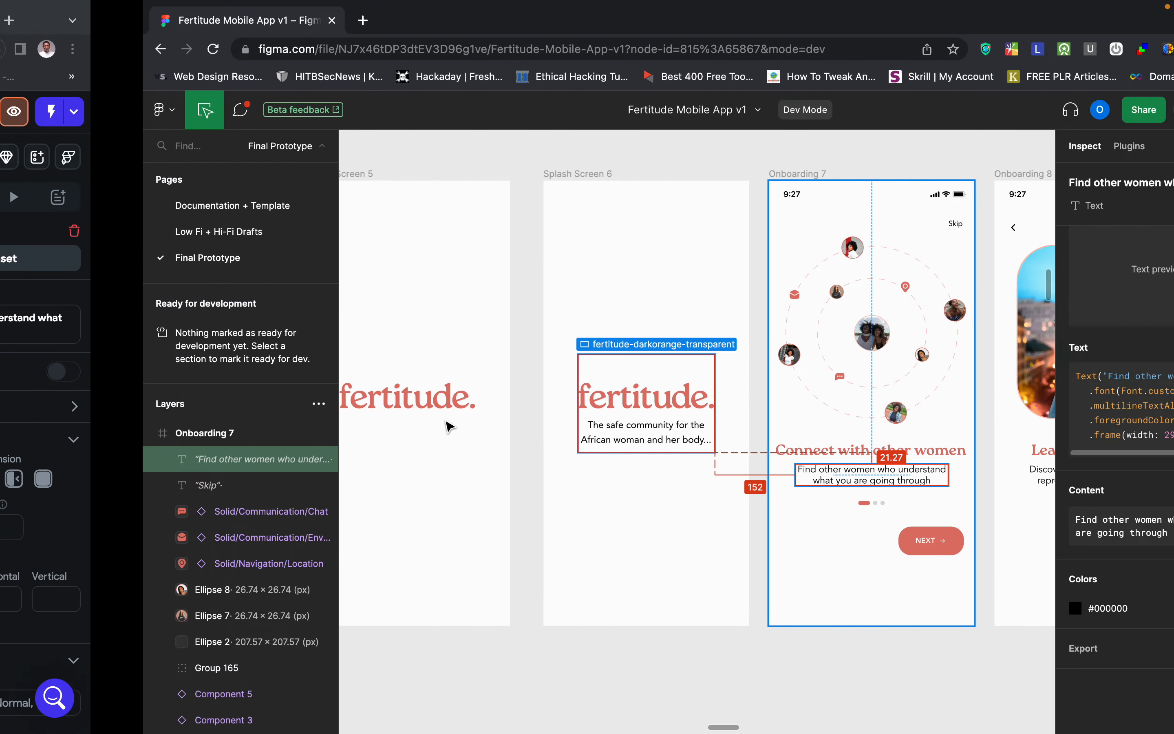
{"action": "key", "text": "ctrl+Left"}
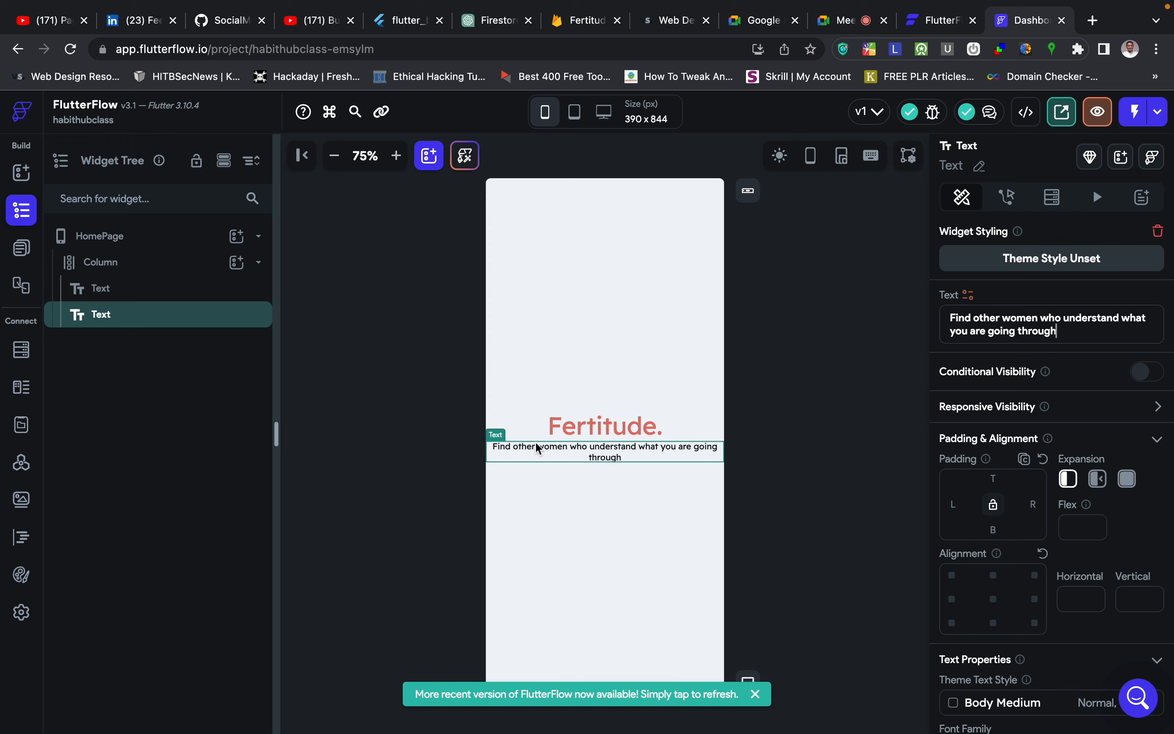
{"action": "left_click", "coordinate": [612, 515]}
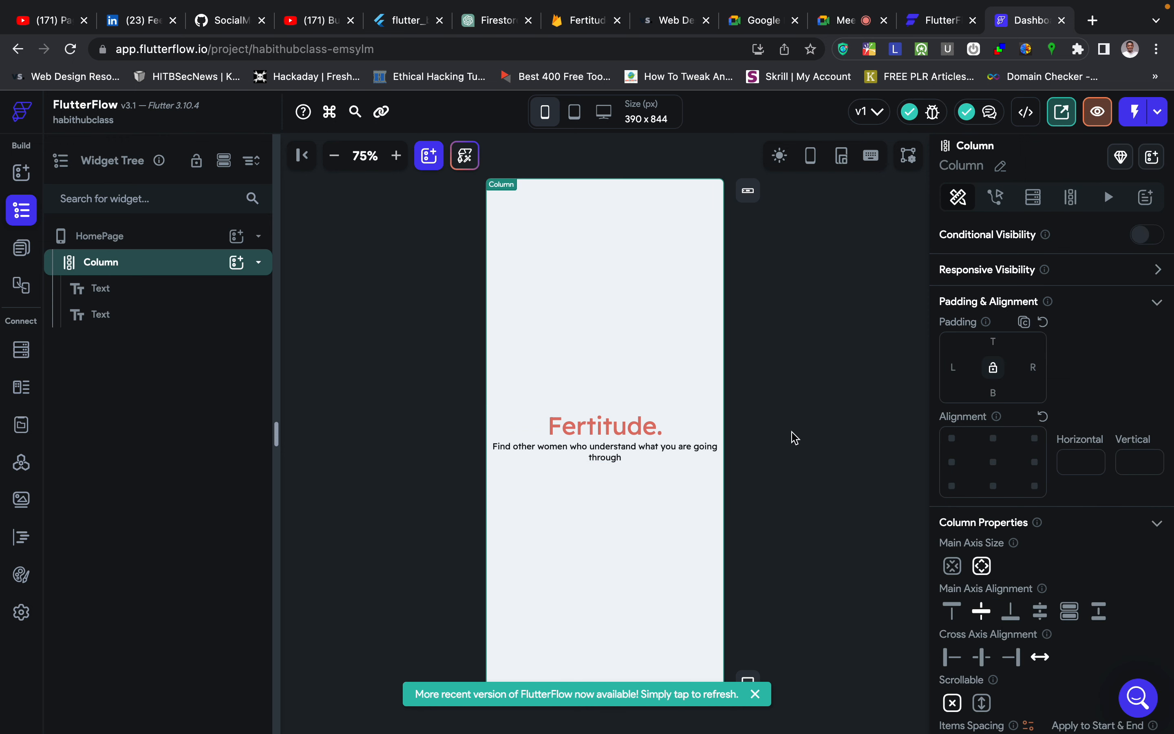
{"action": "left_click", "coordinate": [622, 454]}
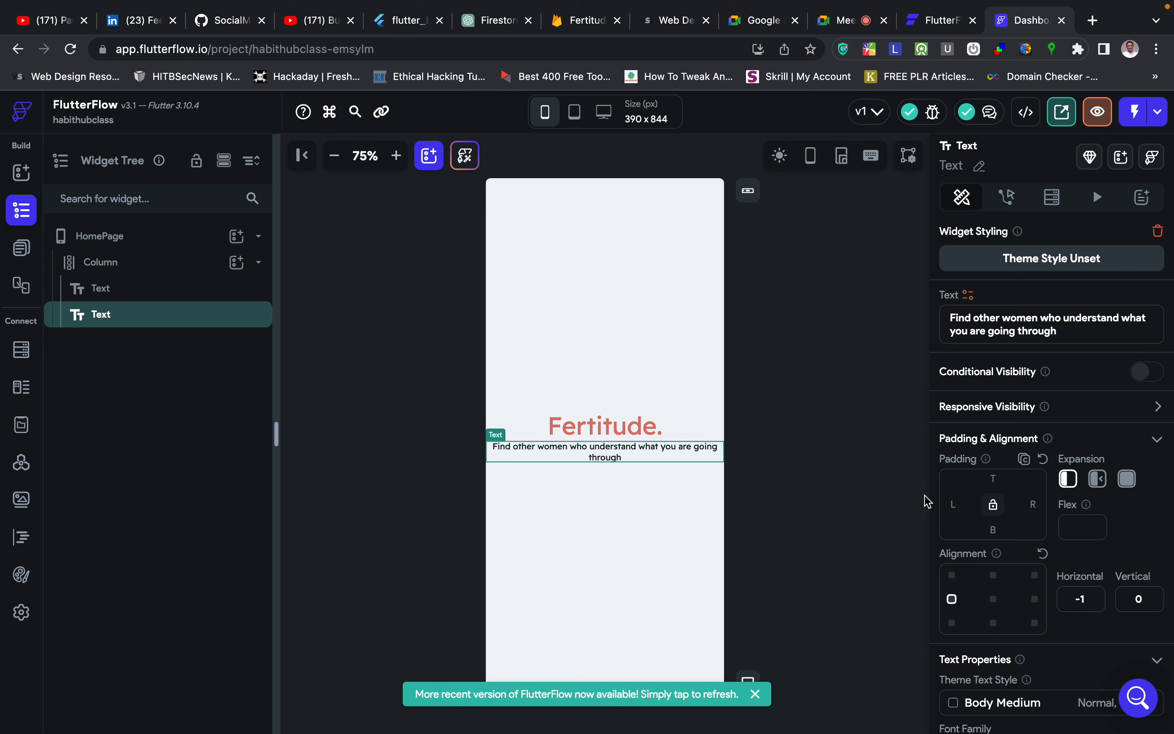
{"action": "left_click", "coordinate": [994, 598]}
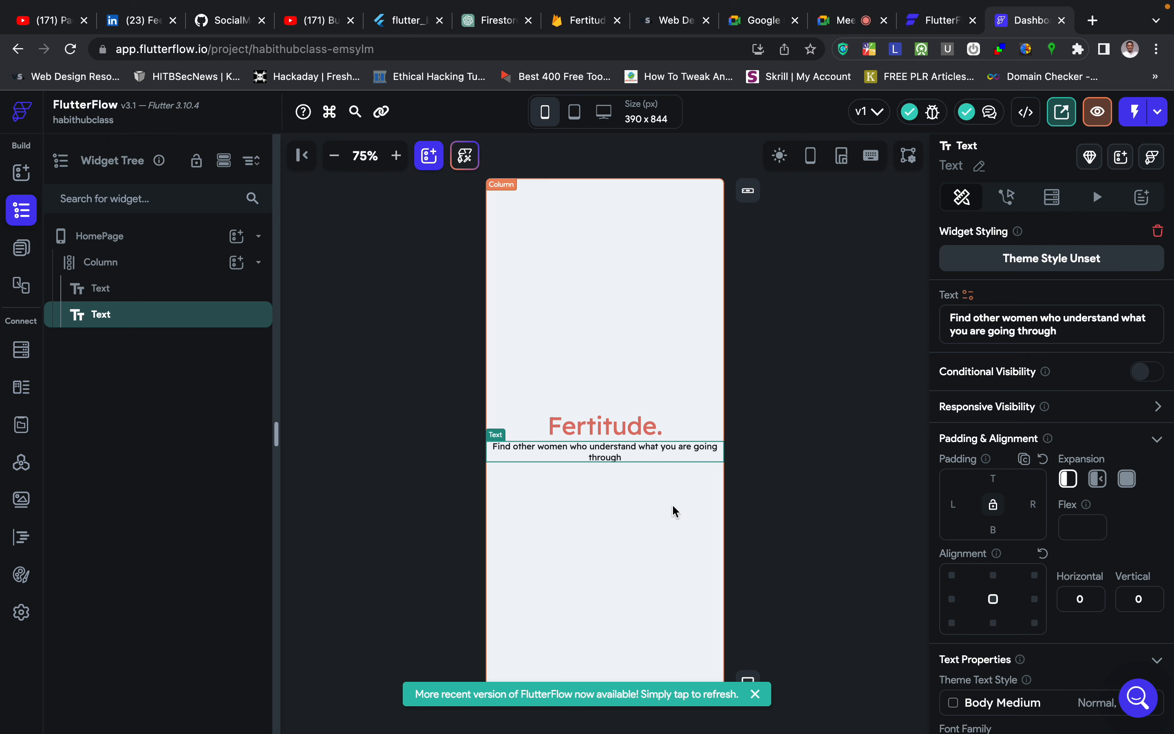
Set the tagline text's left and right padding to 40.
{"action": "scroll", "coordinate": [1017, 504], "scroll_direction": "down", "scroll_amount": 1}
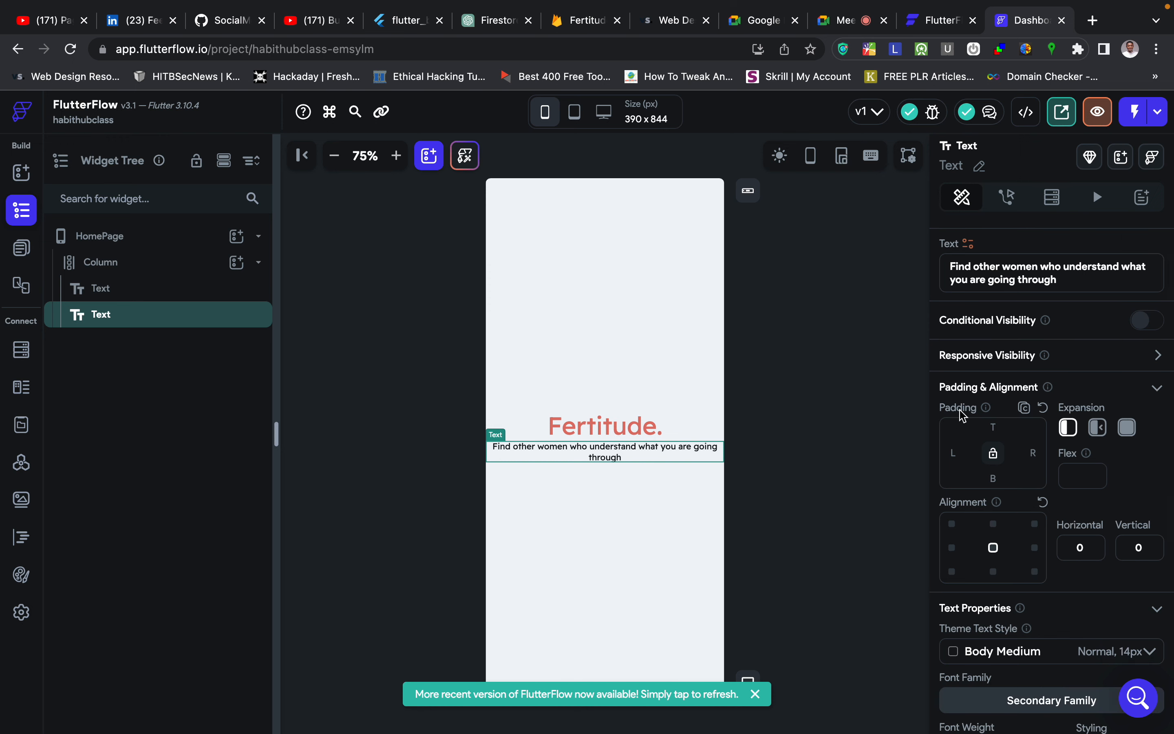
{"action": "left_click", "coordinate": [954, 453]}
{"action": "type", "text": "40"}
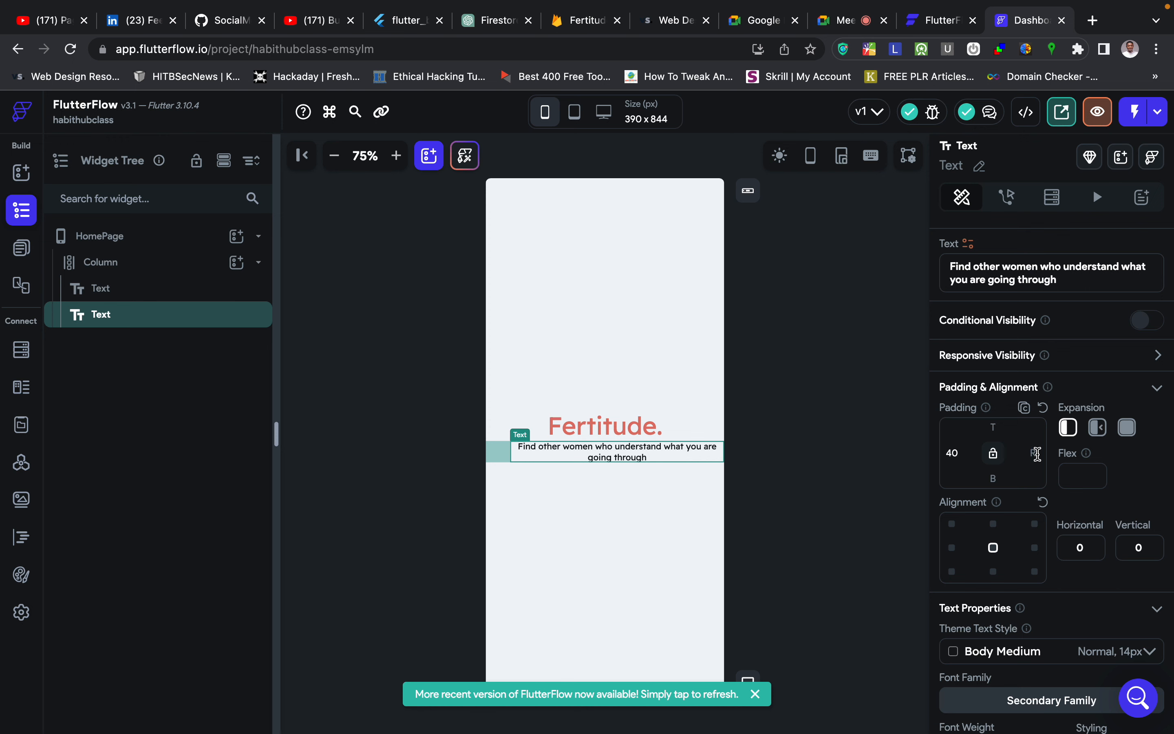
{"action": "type", "text": "40"}
{"action": "left_click", "coordinate": [757, 467]}
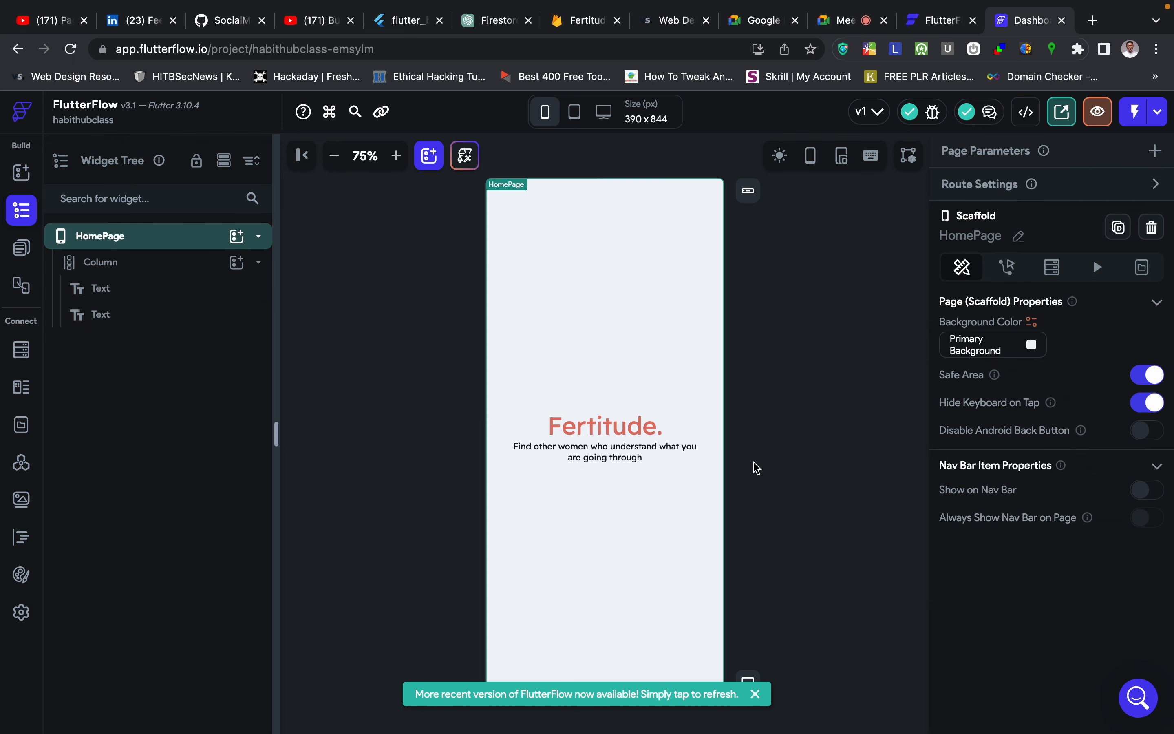
Compare the spacing under the logo with Splash Screen 6 in Figma, and set the tagline's top padding to 10 in FlutterFlow.
{"action": "left_click", "coordinate": [669, 449]}
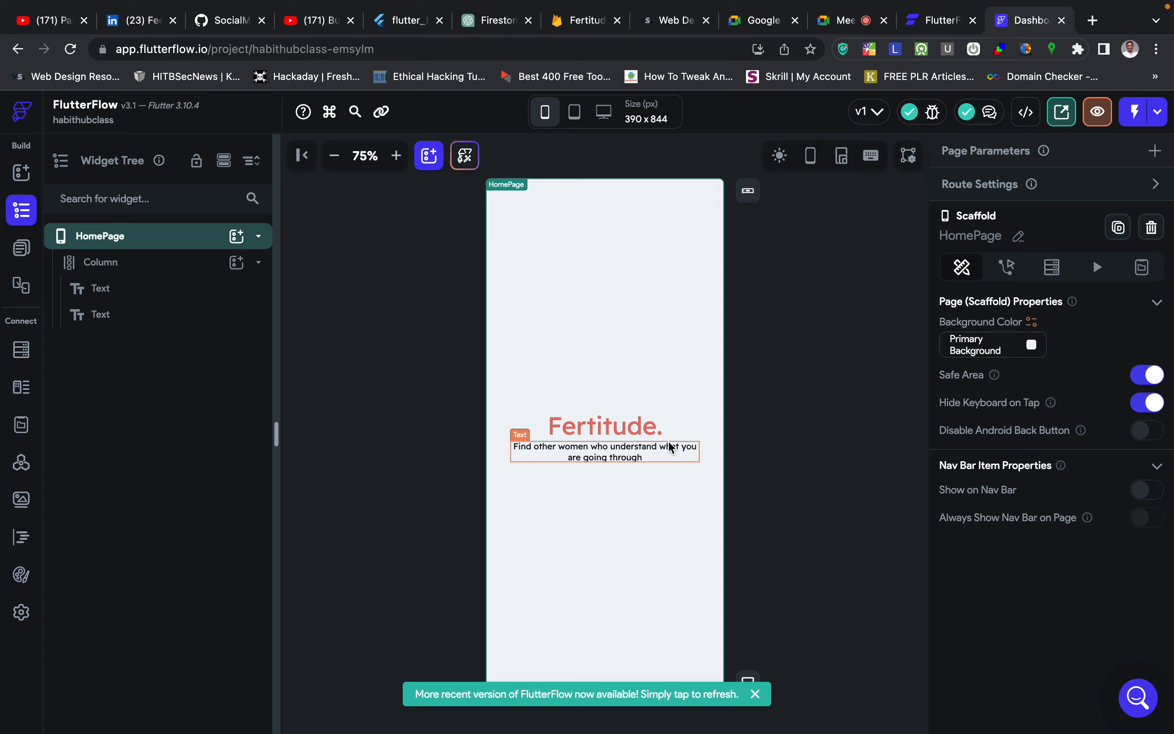
{"action": "key", "text": "ctrl+Right"}
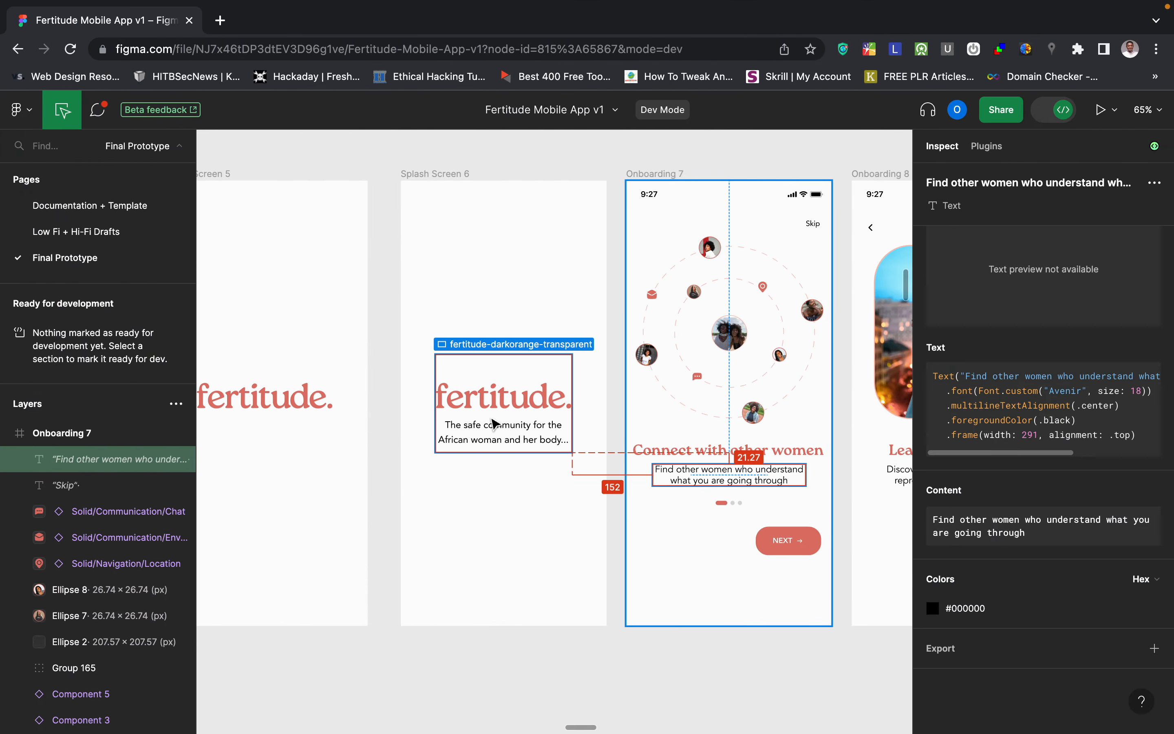
{"action": "key", "text": "ctrl+Left"}
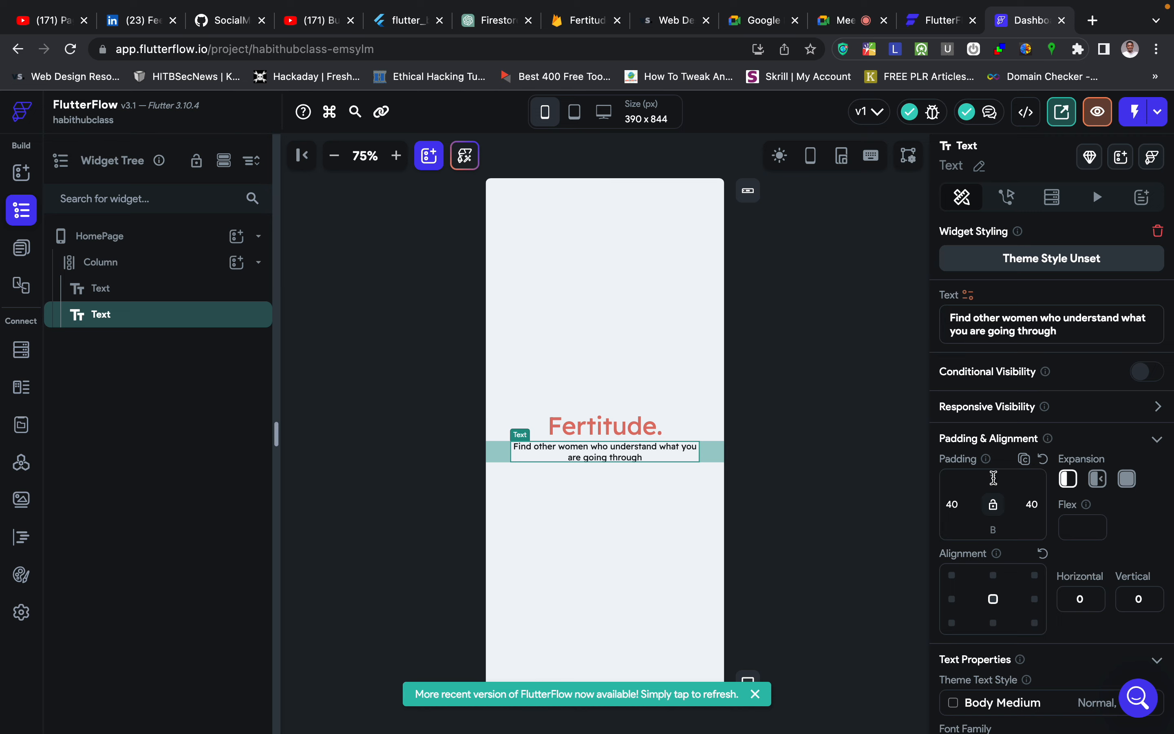
{"action": "left_click", "coordinate": [764, 611]}
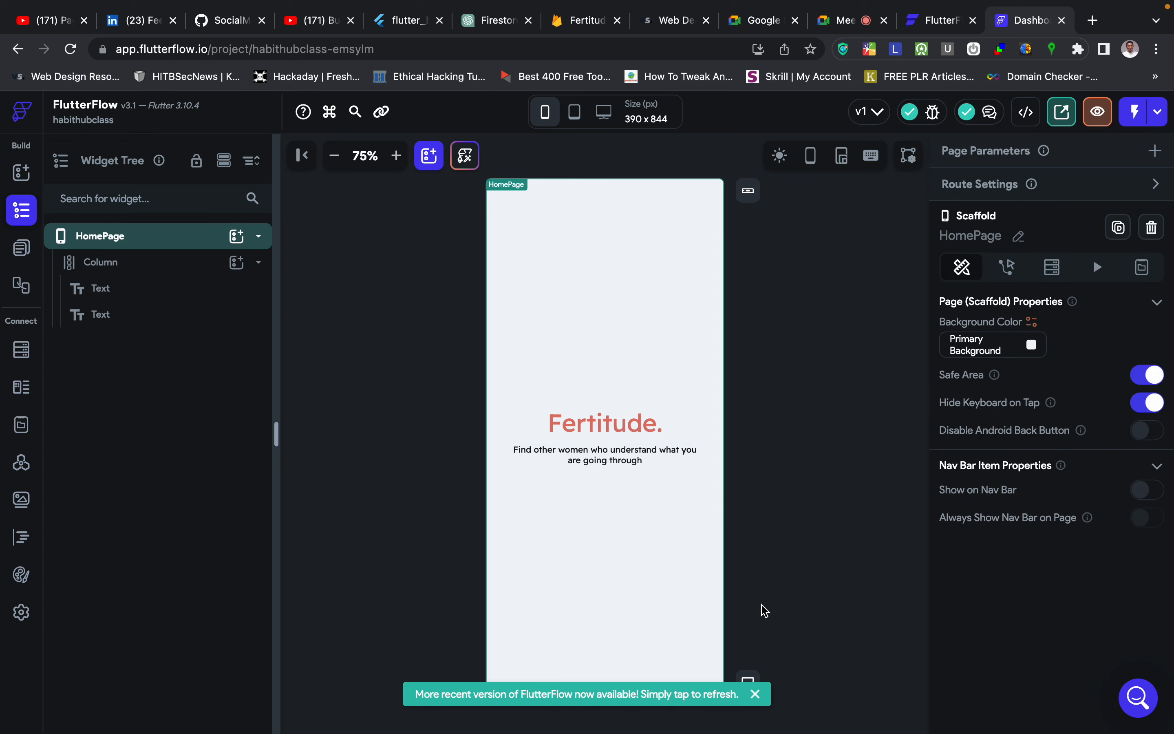
Recheck the tagline width on Splash Screen 6 in Figma, and set the FlutterFlow tagline's left and right padding to 50.
{"action": "key", "text": "ctrl+Right"}
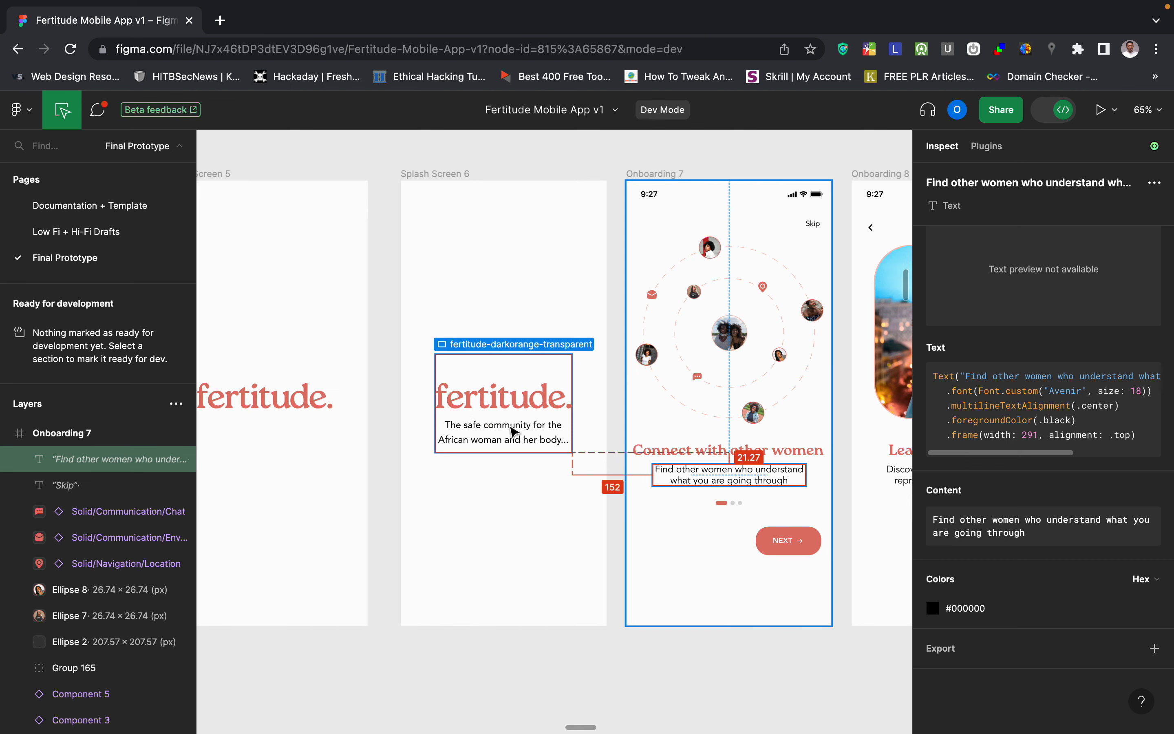
{"action": "key", "text": "ctrl+Left"}
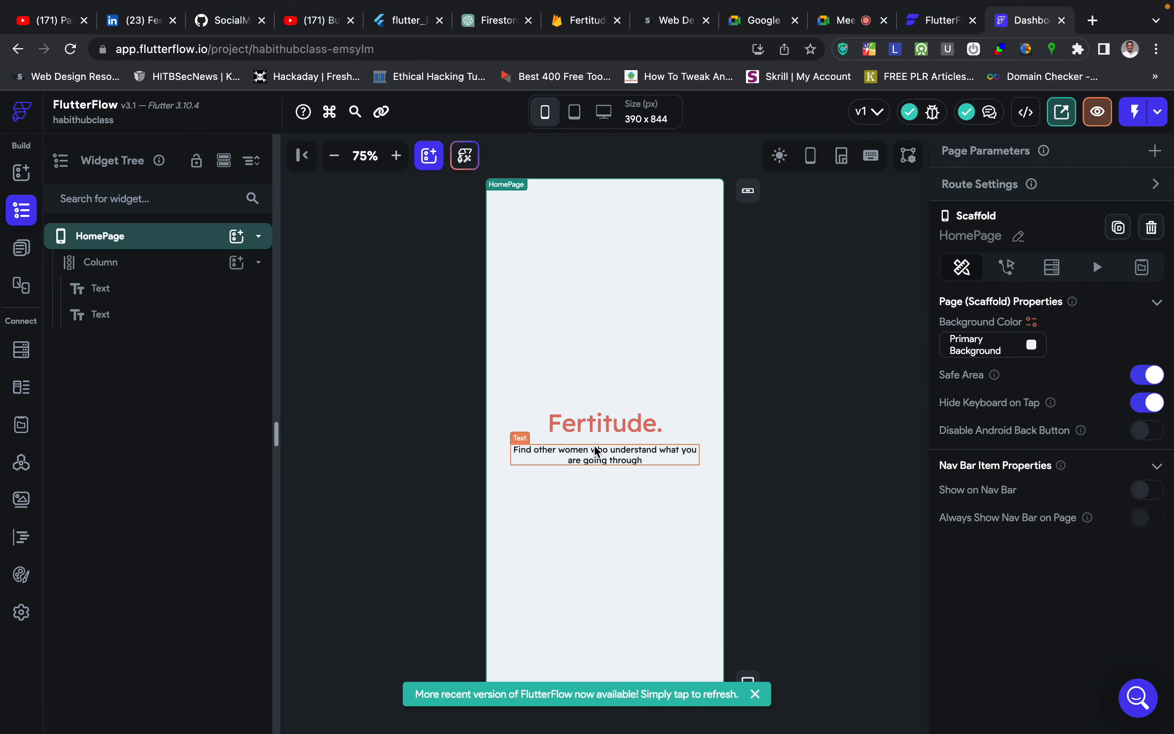
{"action": "left_click", "coordinate": [598, 452]}
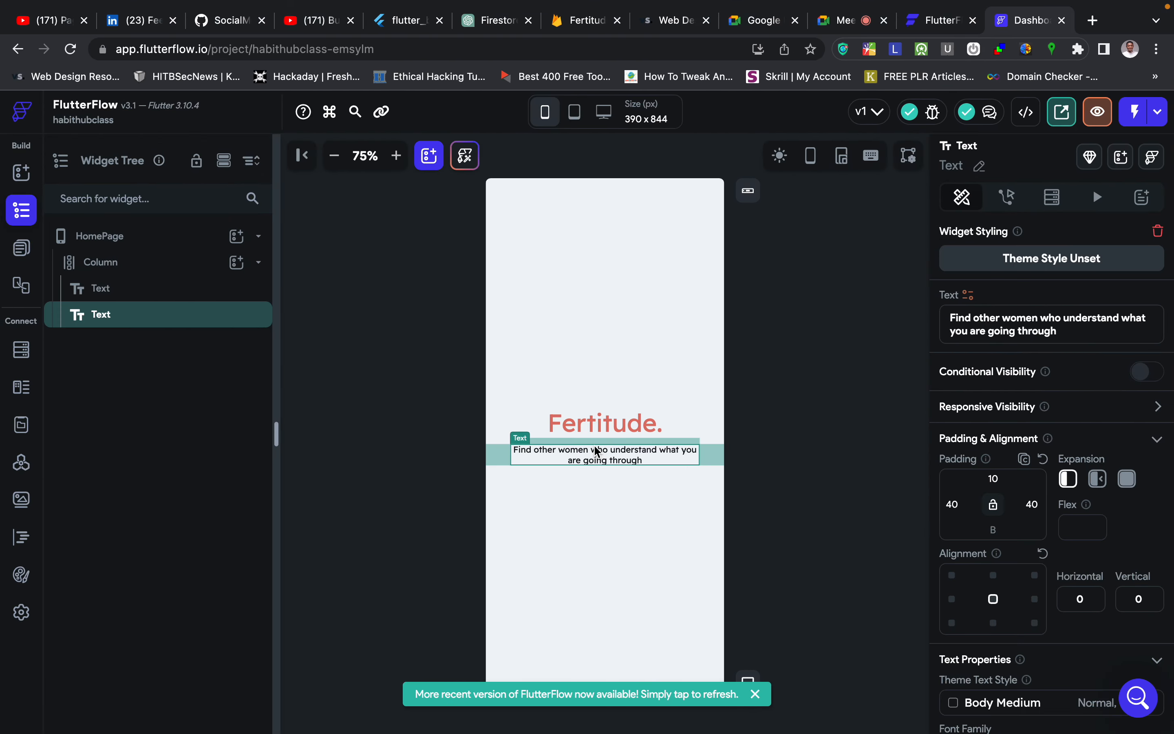
{"action": "left_click", "coordinate": [1032, 505]}
{"action": "key", "text": "BackSpace"}
{"action": "type", "text": "5"}
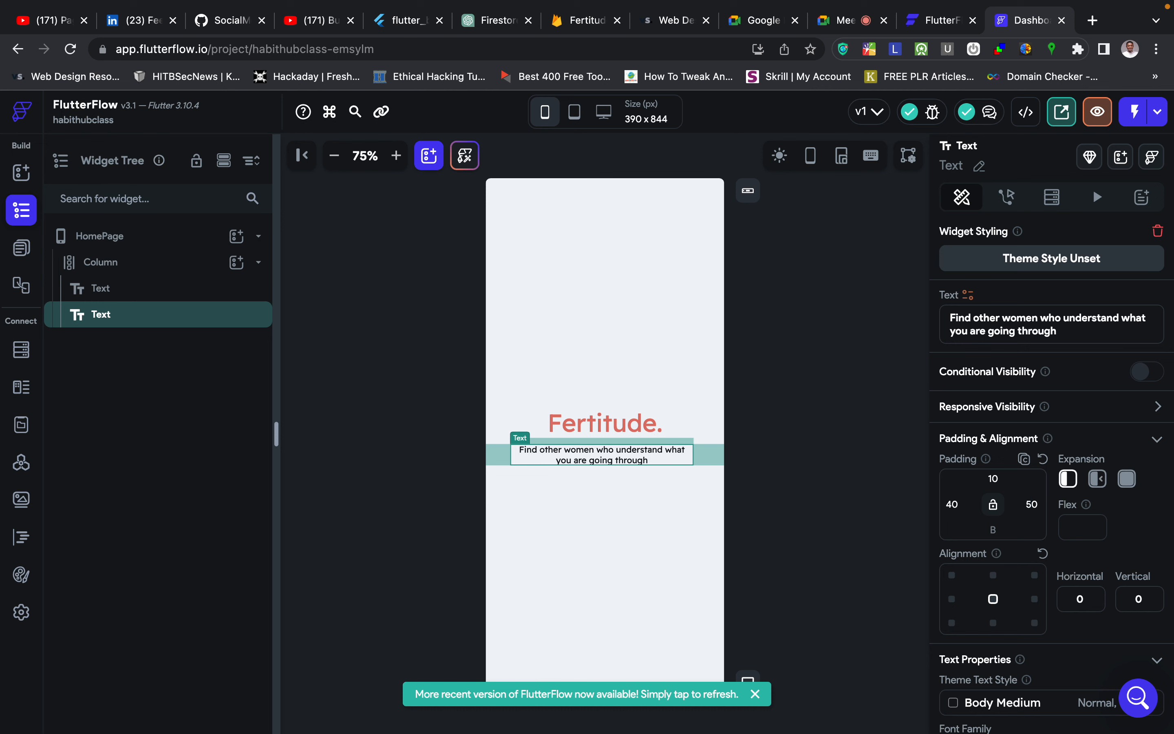
{"action": "left_click", "coordinate": [952, 503]}
{"action": "key", "text": "BackSpace"}
{"action": "type", "text": "5"}
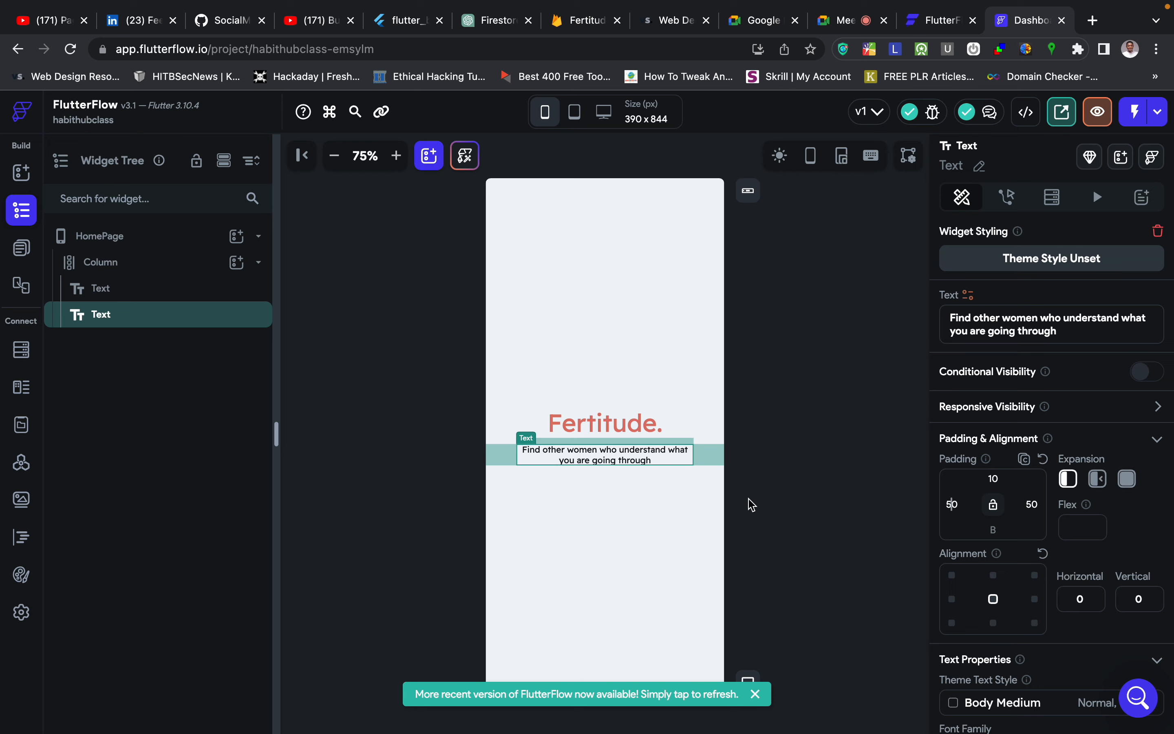
{"action": "left_click", "coordinate": [703, 496]}
Compare the page with Splash Screen 6 in Figma, and add a third Text widget to the Column in FlutterFlow.
{"action": "key", "text": "ctrl+Right"}
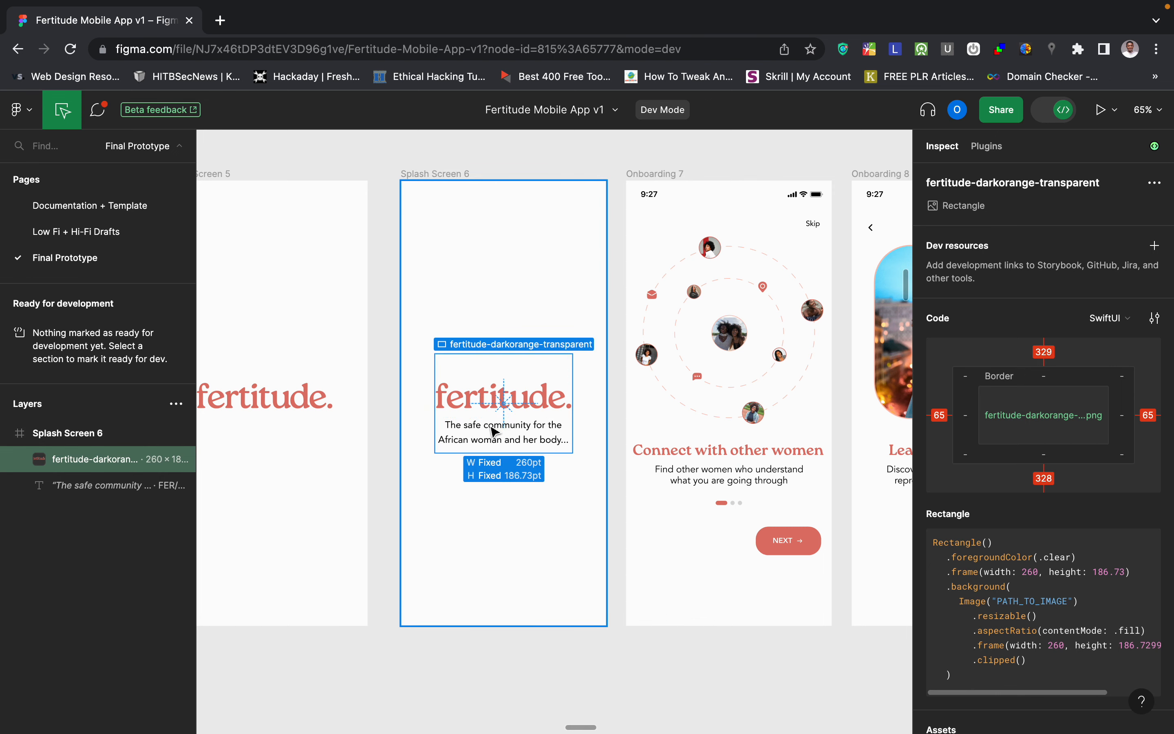
{"action": "key", "text": "ctrl+Left"}
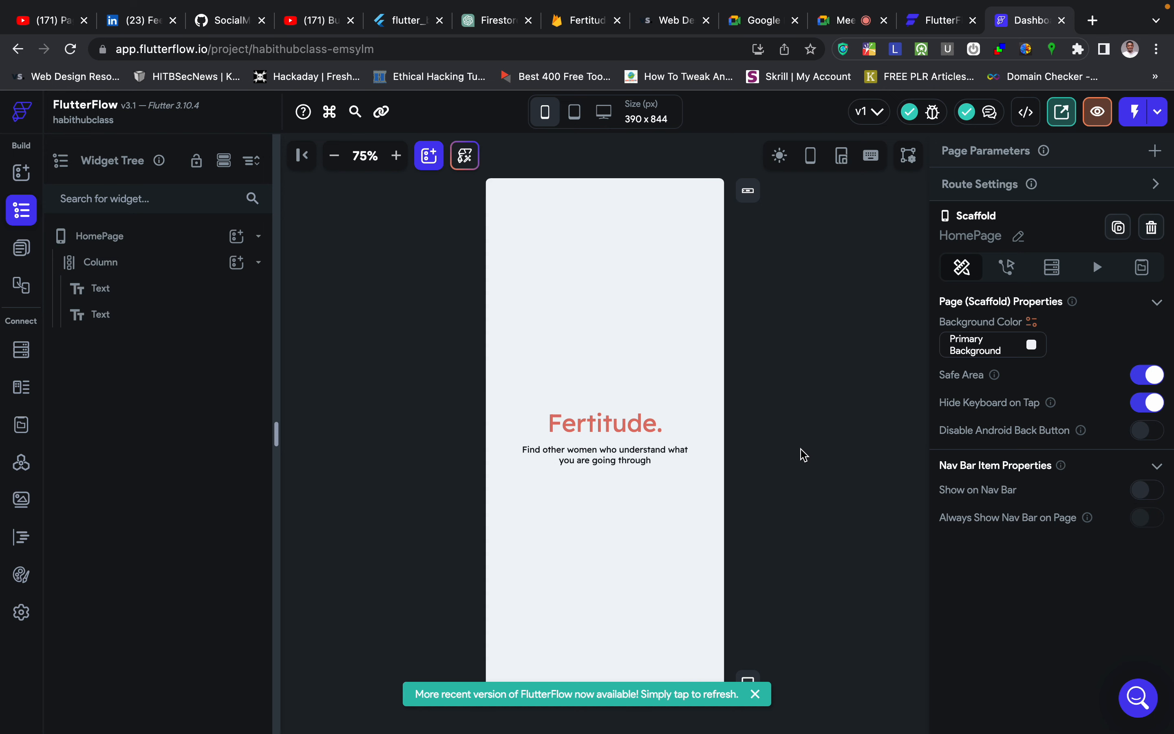
{"action": "left_click", "coordinate": [588, 562]}
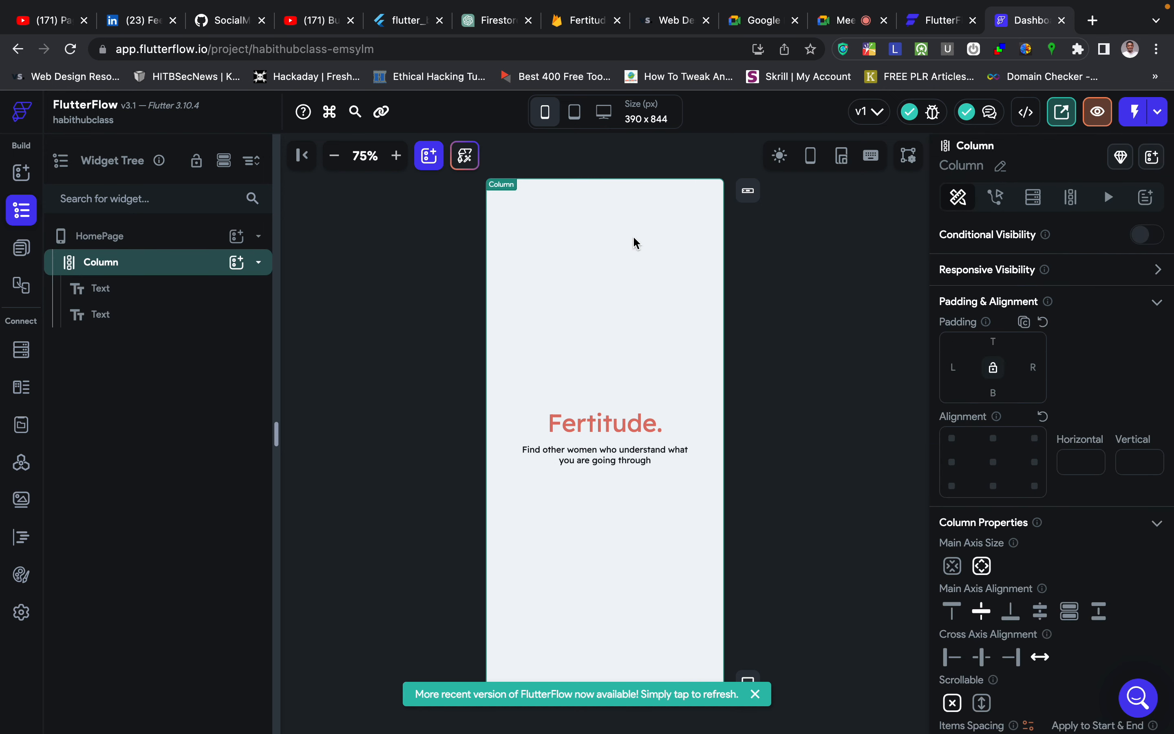
{"action": "key", "text": "ctrl+Right"}
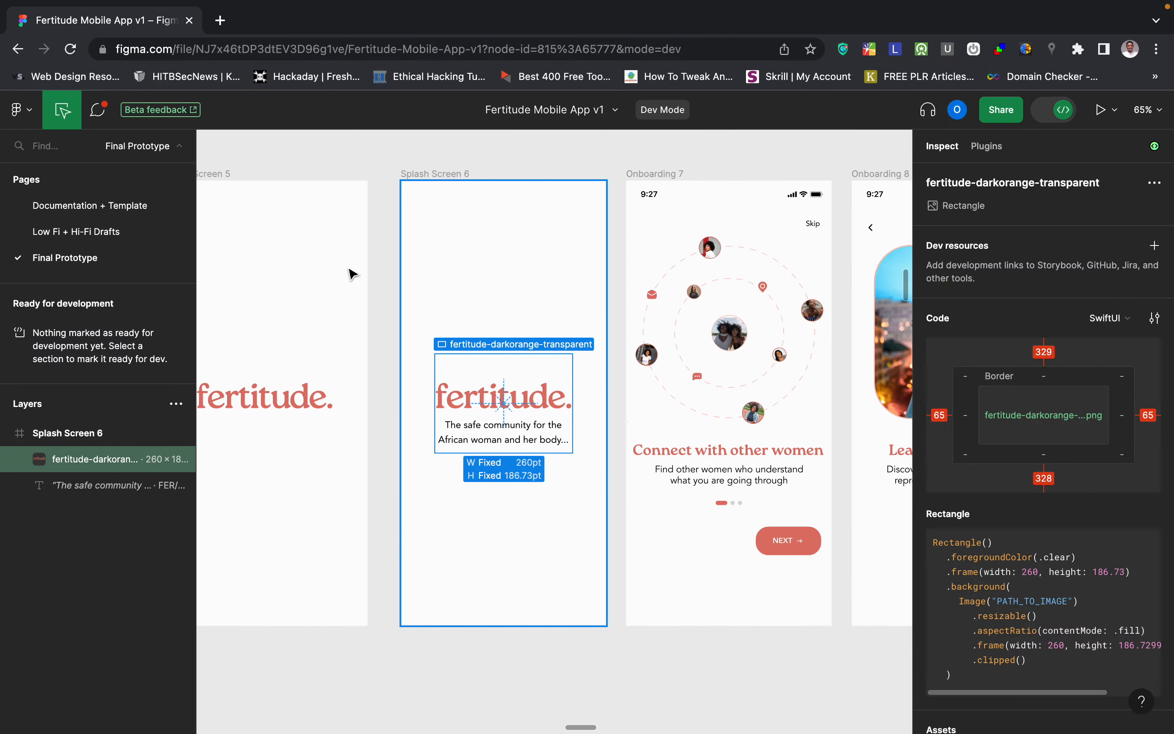
{"action": "left_click", "coordinate": [617, 531]}
{"action": "key", "text": "ctrl+Left"}
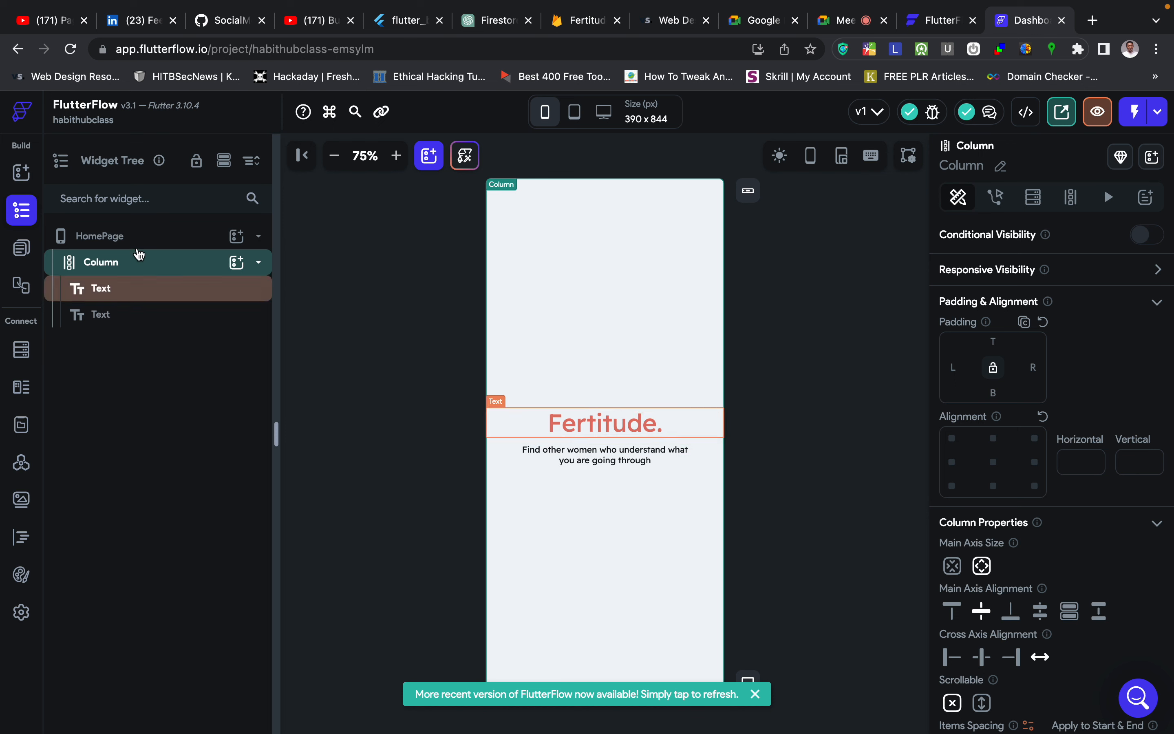
{"action": "left_click", "coordinate": [236, 262]}
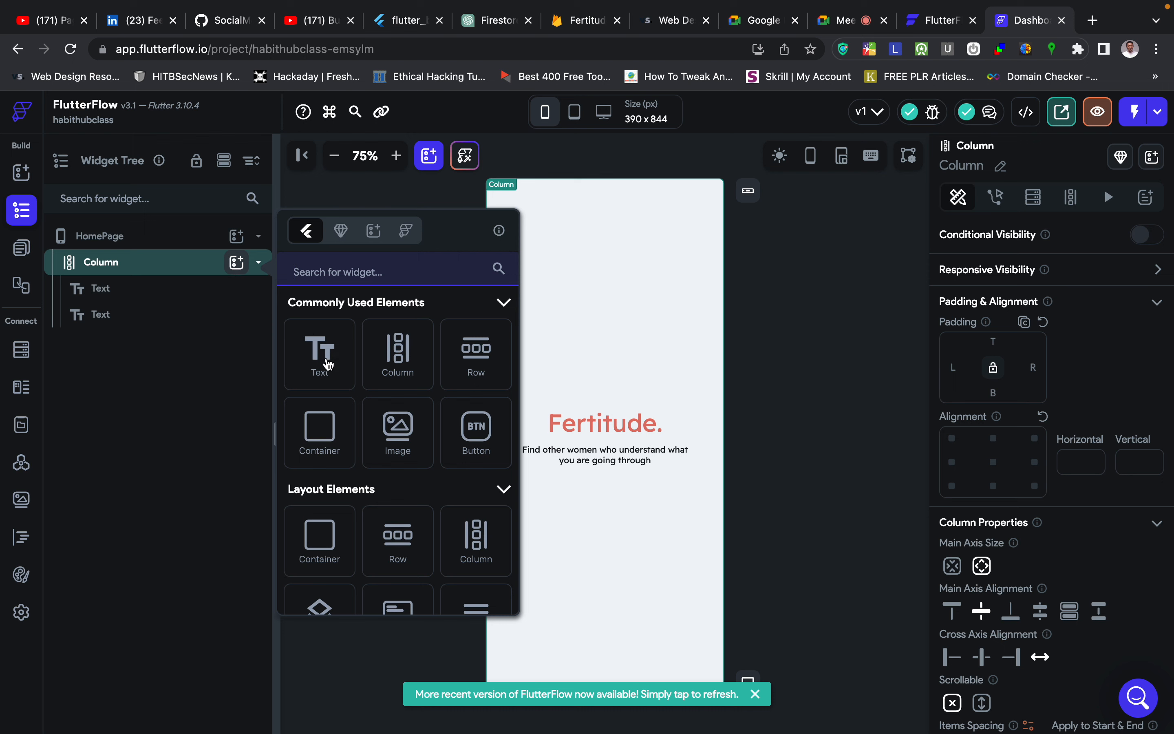
{"action": "left_click", "coordinate": [316, 369]}
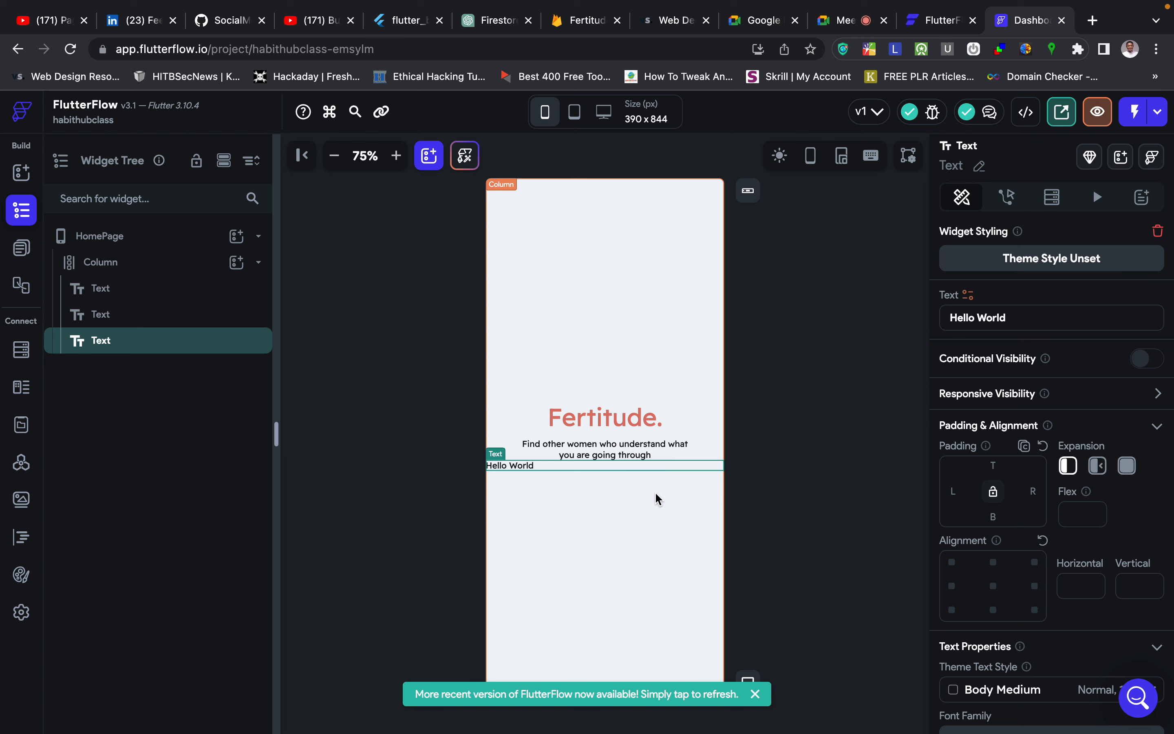
Replace the third Text widget's "Hello World" with a copy of the tagline, "Find other women who understand what you are going through".
{"action": "left_click", "coordinate": [560, 444]}
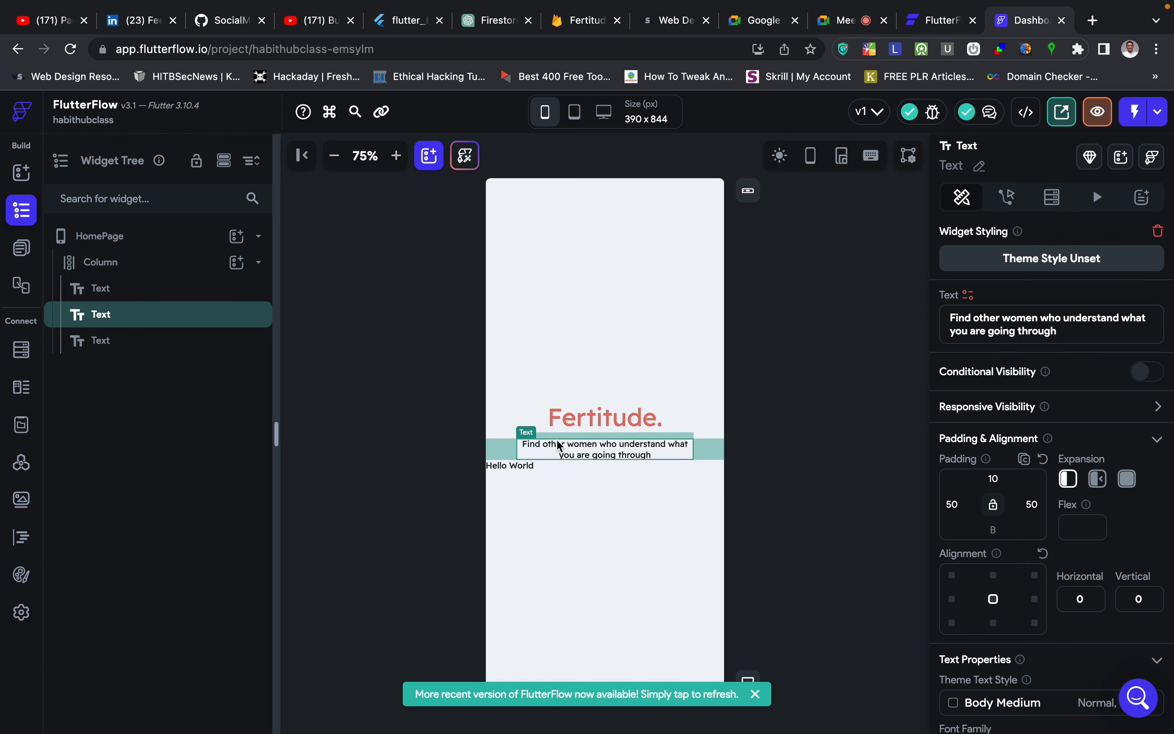
{"action": "left_click", "coordinate": [532, 461]}
{"action": "left_click", "coordinate": [597, 439]}
{"action": "left_click_drag", "start_coordinate": [1068, 331], "coordinate": [937, 325]}
{"action": "key", "text": "ctrl+c"}
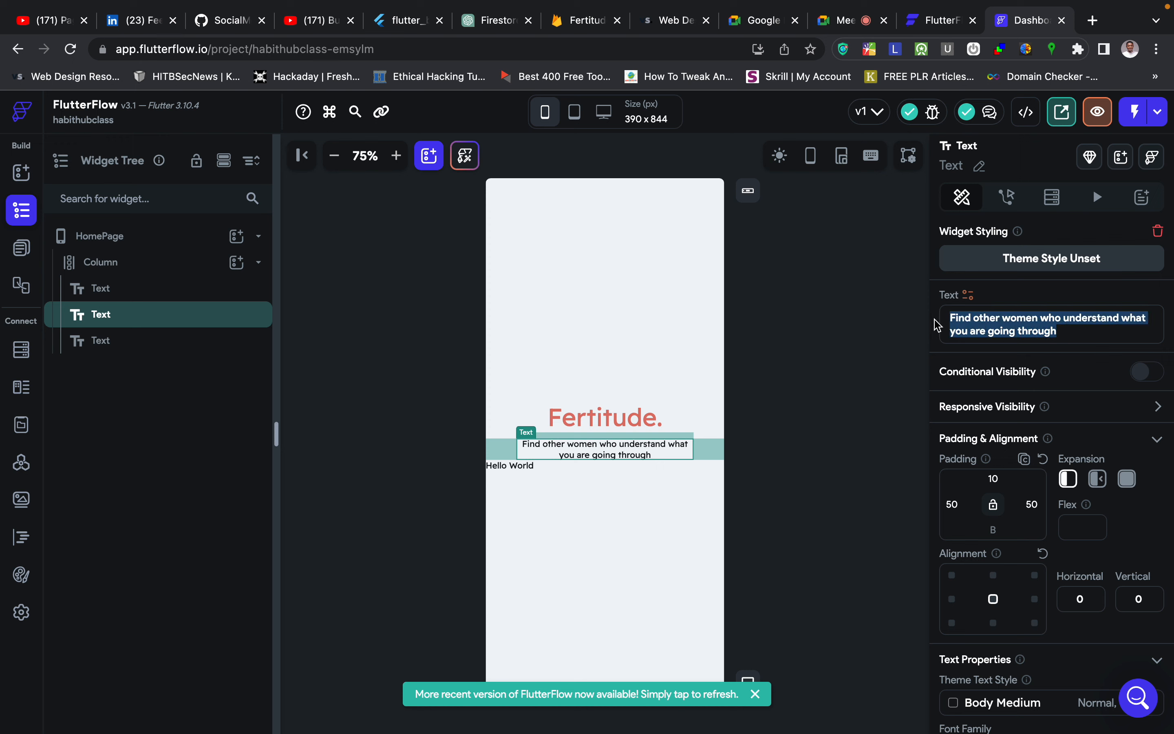
{"action": "left_click", "coordinate": [503, 468]}
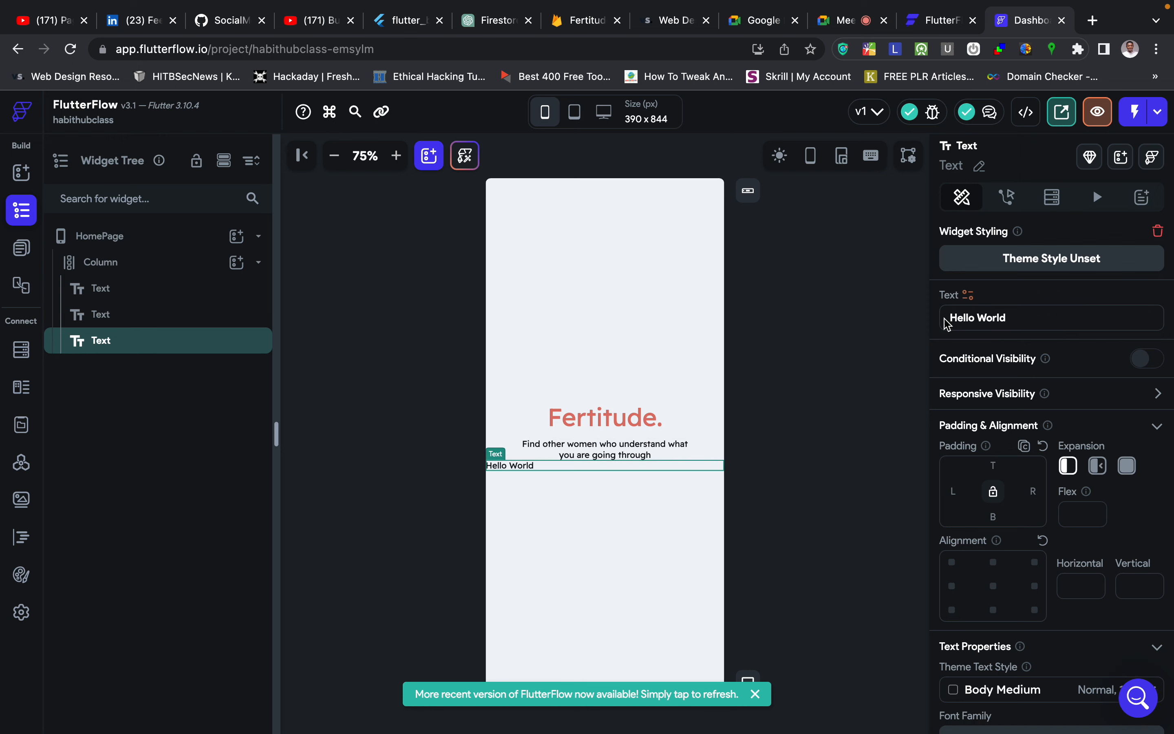
{"action": "triple_click", "coordinate": [1007, 319]}
{"action": "key", "text": "ctrl+v"}
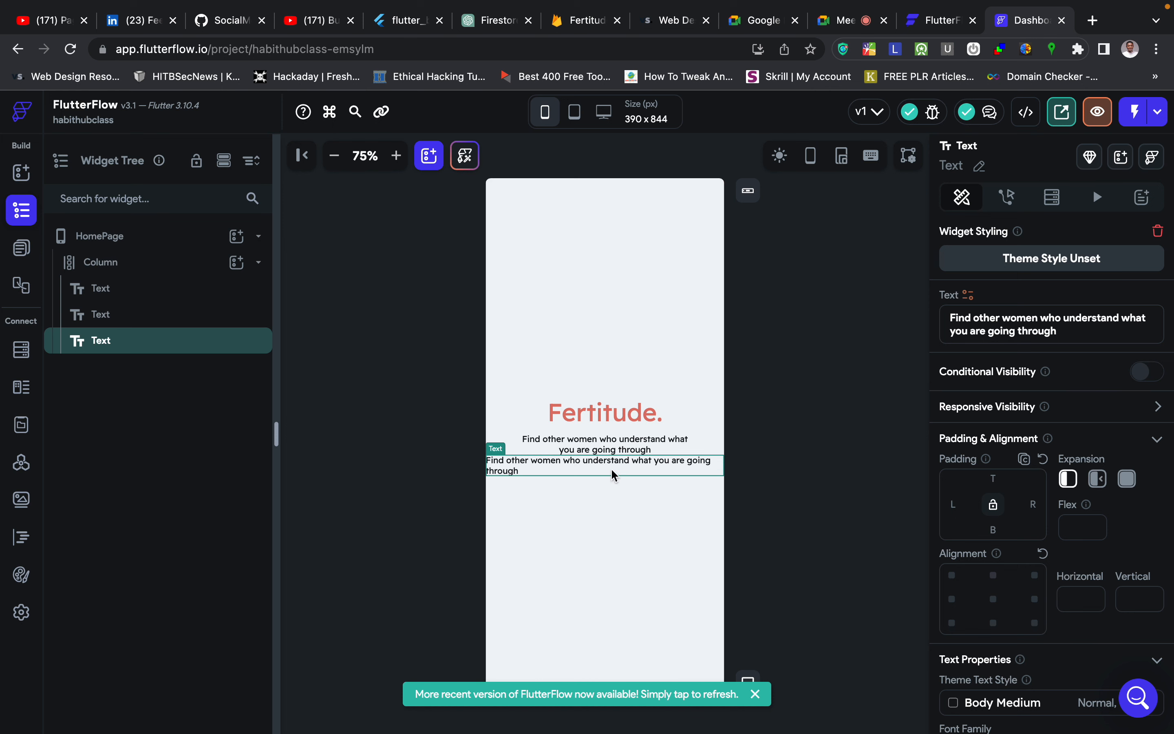
Compare the layout with Splash Screen 6 in Figma, and set the Column's left and right padding to 50 in FlutterFlow.
{"action": "left_click", "coordinate": [591, 441]}
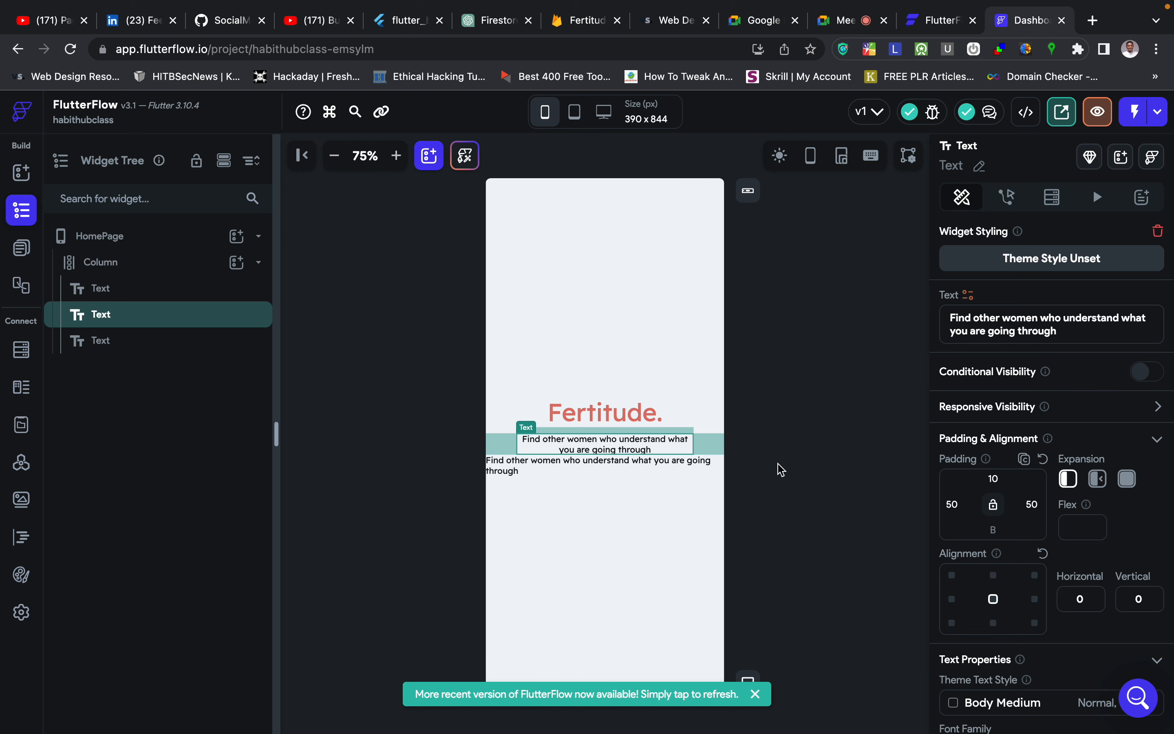
{"action": "left_click", "coordinate": [612, 474]}
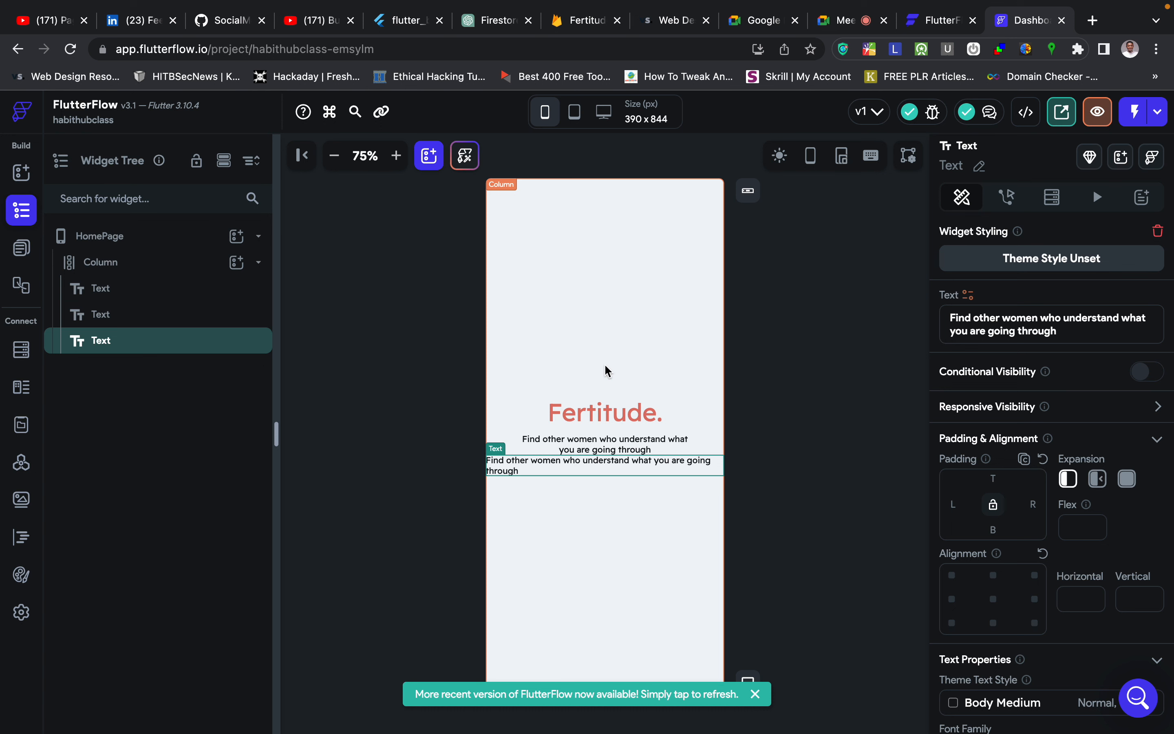
{"action": "left_click", "coordinate": [114, 263]}
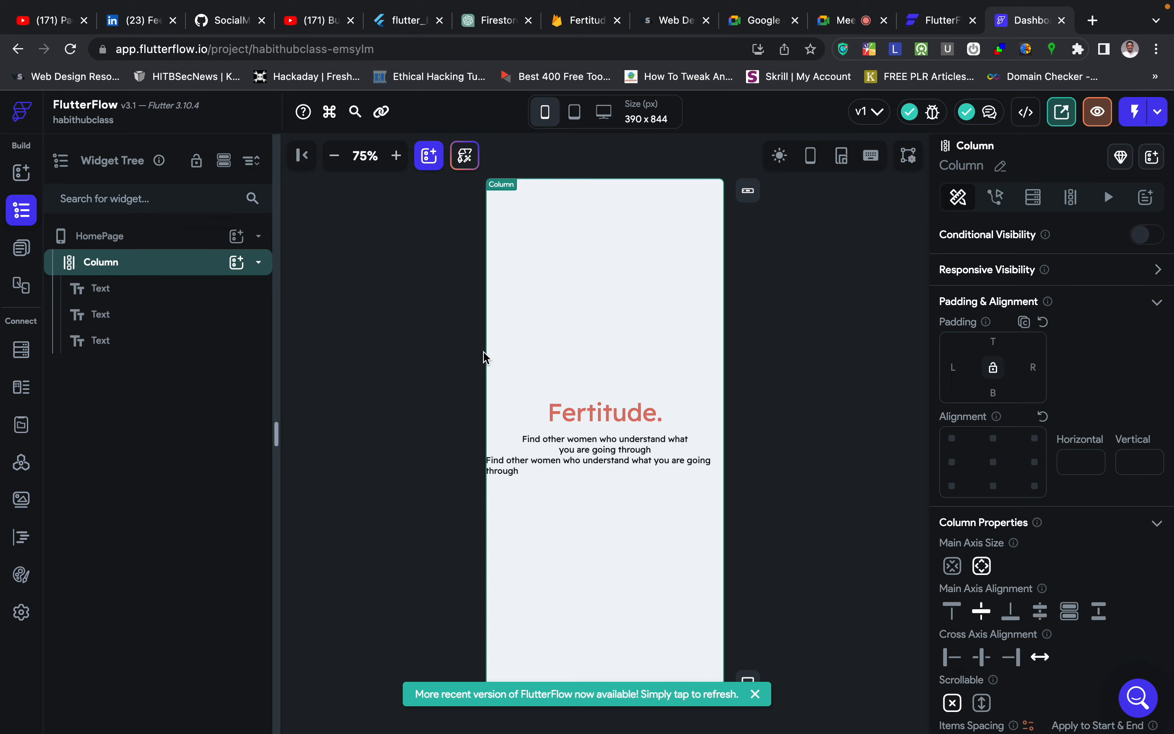
{"action": "key", "text": "ctrl+Right"}
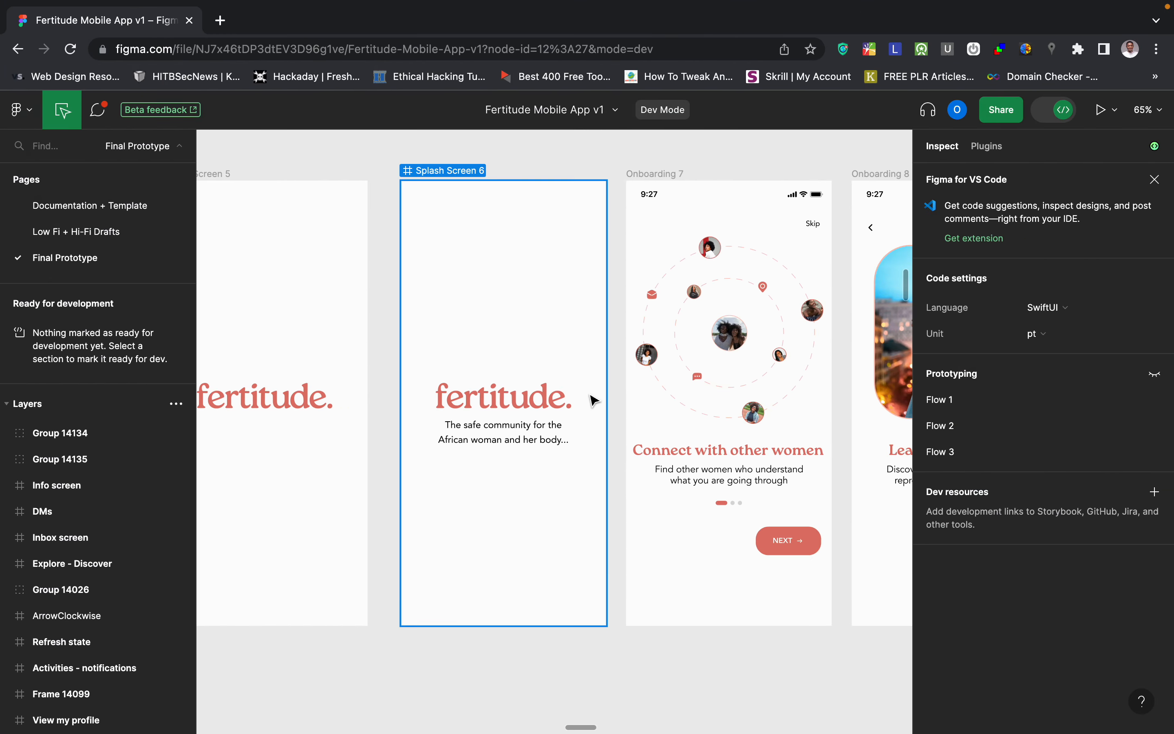
{"action": "key", "text": "ctrl+Left"}
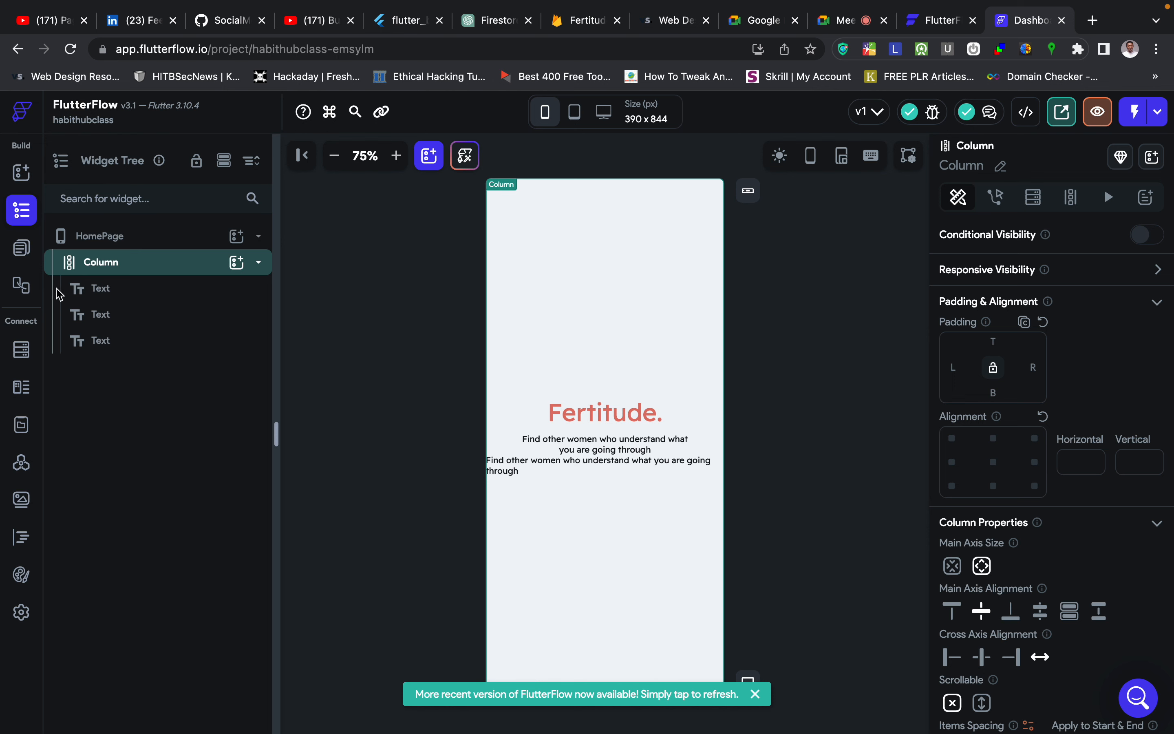
{"action": "left_click", "coordinate": [110, 262]}
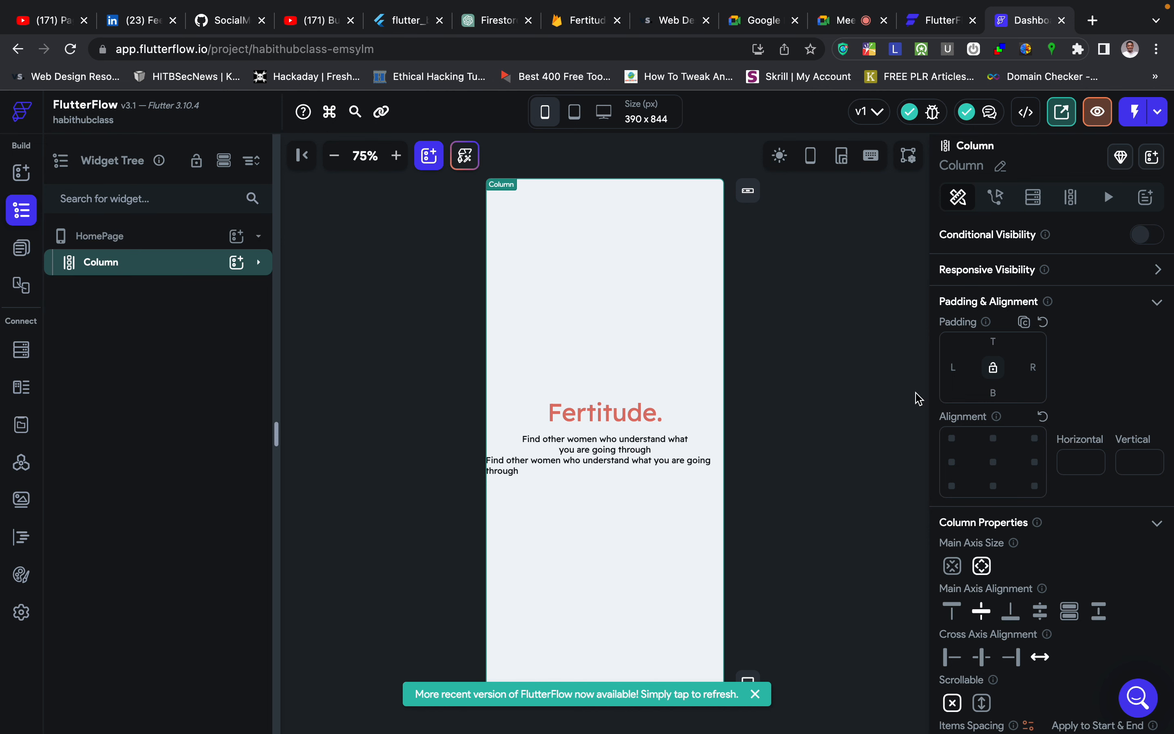
{"action": "left_click", "coordinate": [952, 368]}
{"action": "type", "text": "5"}
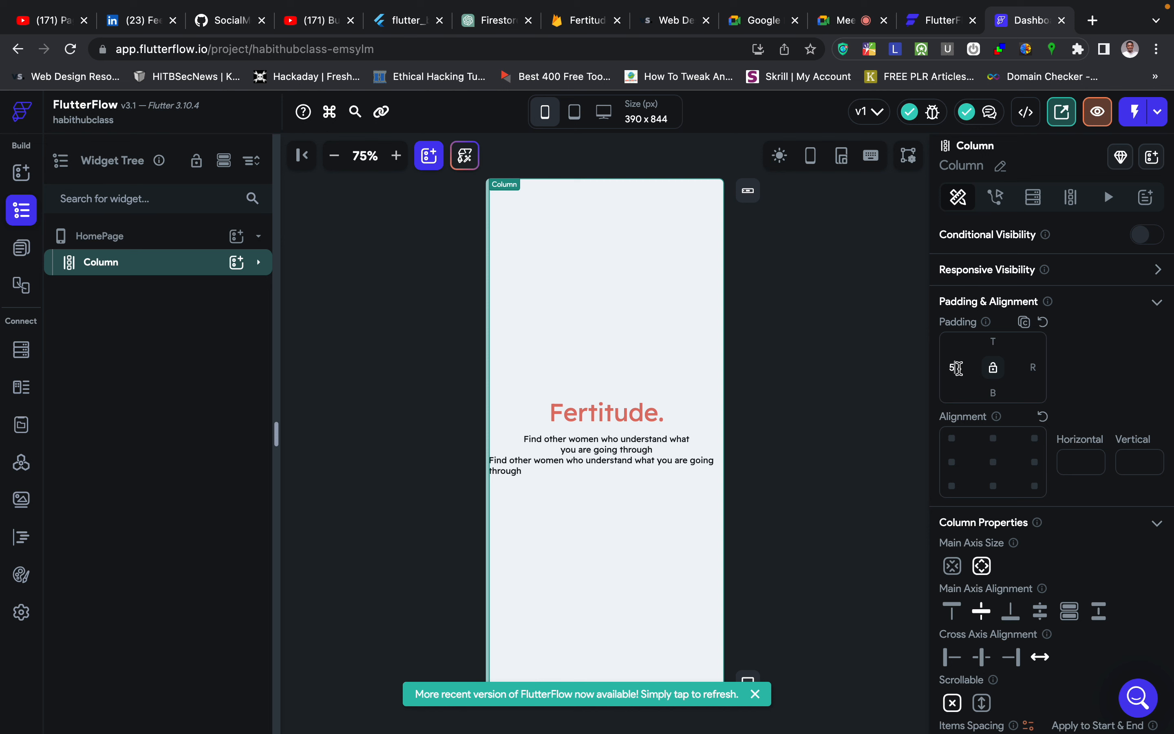
{"action": "type", "text": "0"}
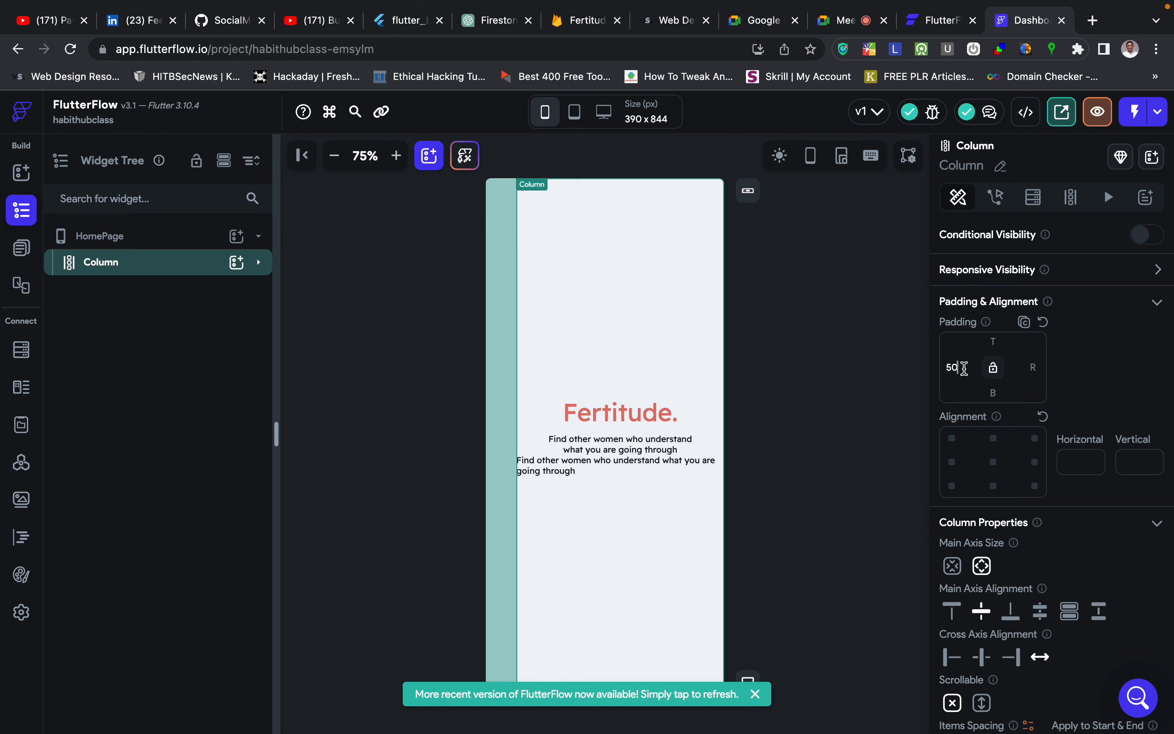
{"action": "left_click", "coordinate": [1036, 369]}
{"action": "type", "text": "50"}
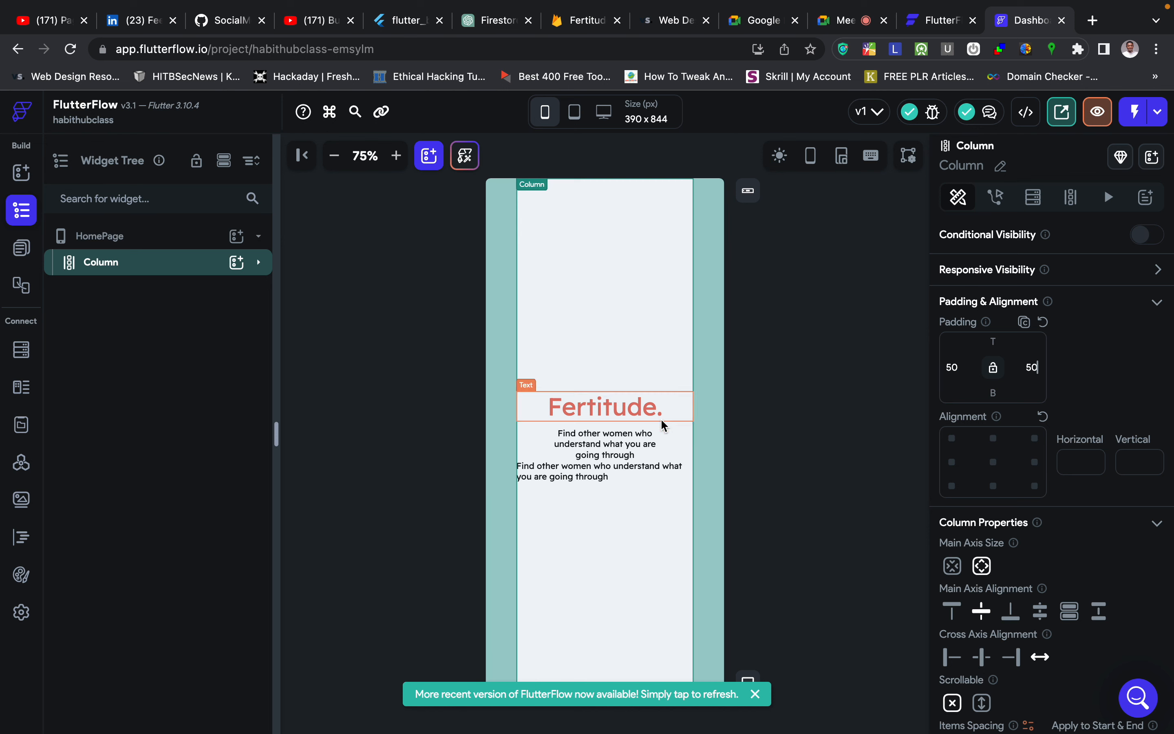
Clear the left and right padding of the first tagline text, keeping its top padding.
{"action": "left_click", "coordinate": [664, 449]}
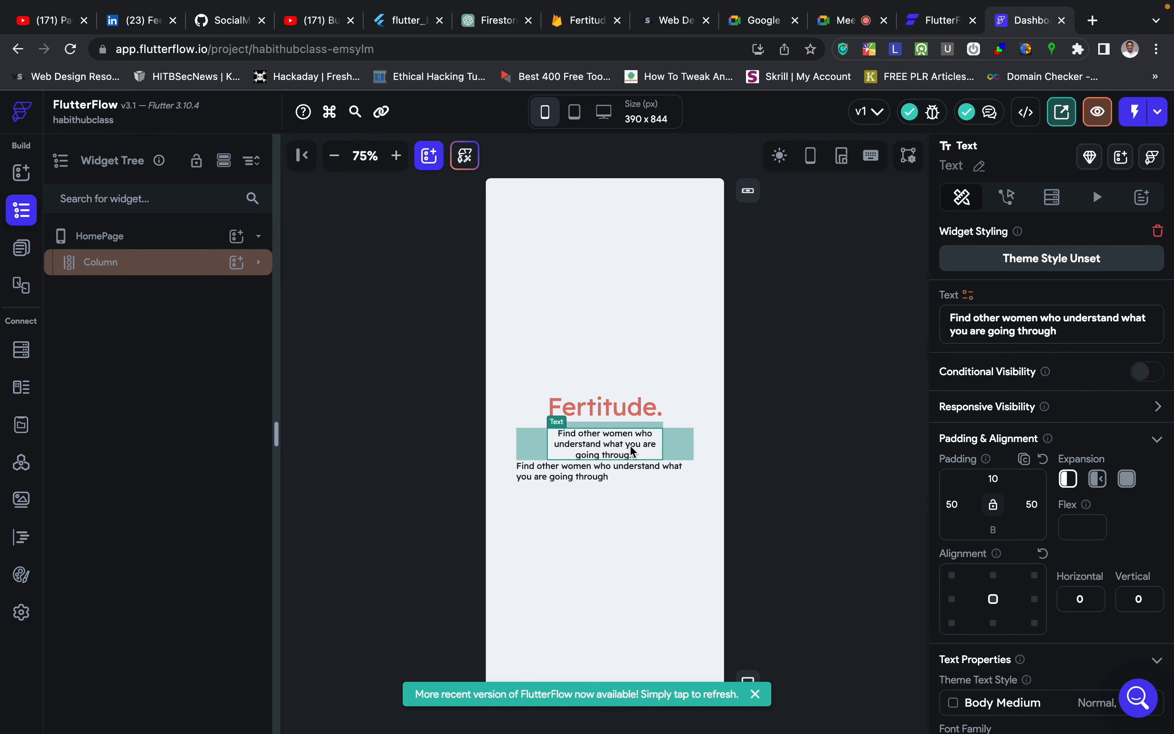
{"action": "left_click", "coordinate": [956, 505]}
{"action": "key", "text": "BackSpace"}
{"action": "key", "text": "BackSpace"}
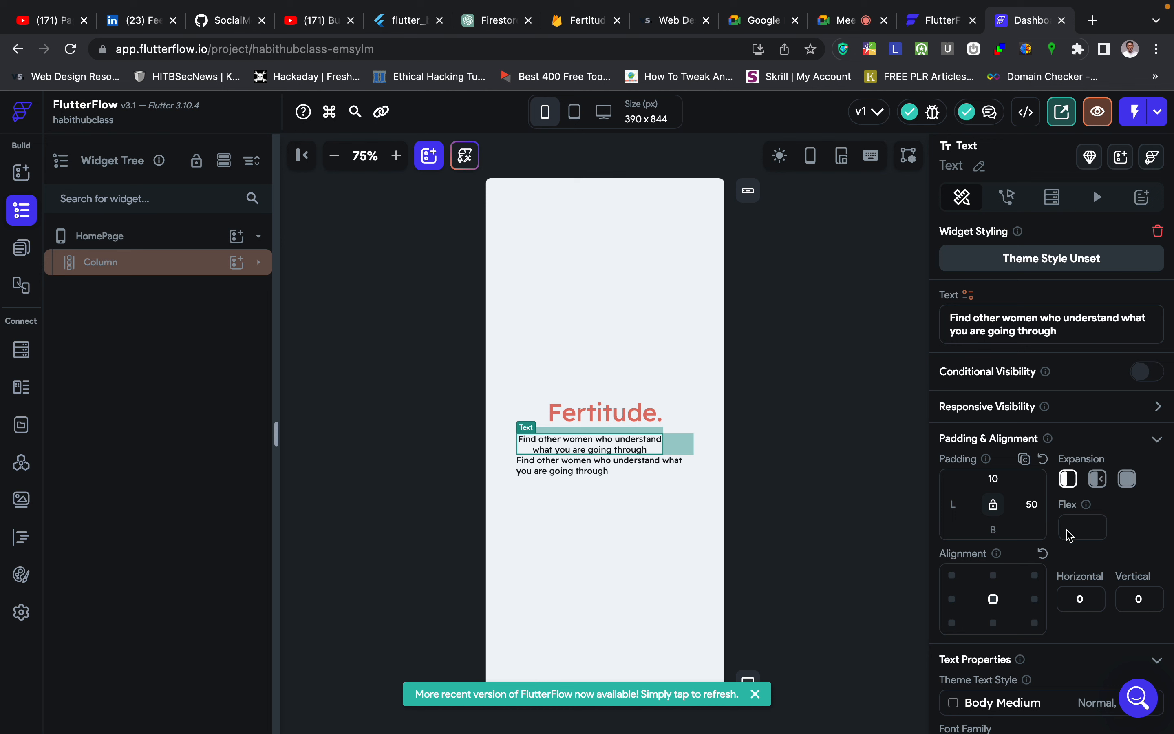
{"action": "left_click", "coordinate": [1034, 505]}
{"action": "key", "text": "BackSpace"}
{"action": "key", "text": "BackSpace"}
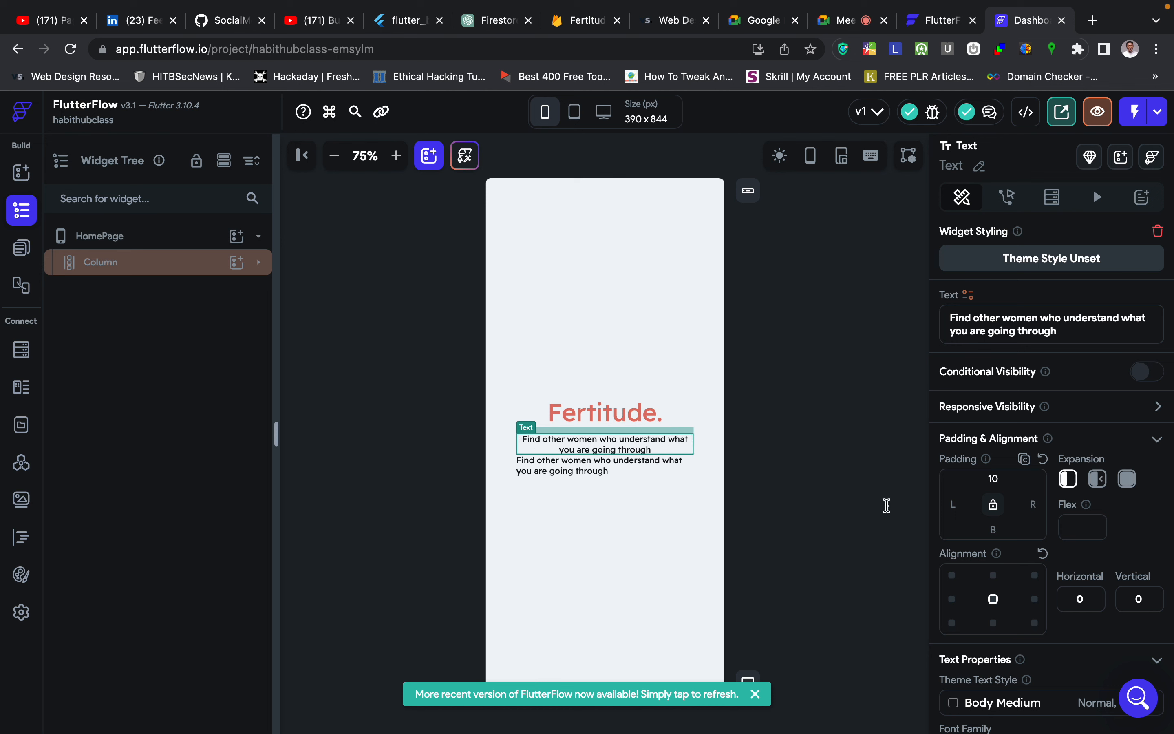
Center-align the text of the second tagline at the end of the Column.
{"action": "left_click", "coordinate": [573, 473]}
{"action": "scroll", "coordinate": [970, 590], "scroll_direction": "down", "scroll_amount": 5}
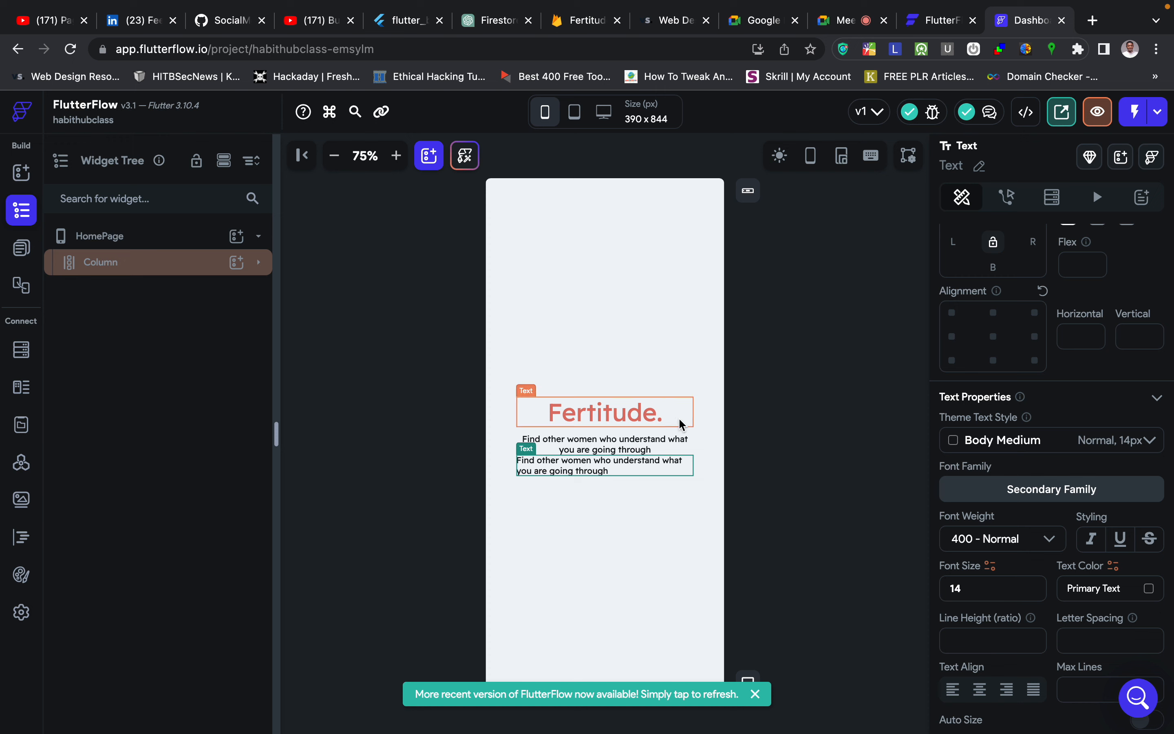
{"action": "scroll", "coordinate": [1043, 478], "scroll_direction": "down", "scroll_amount": 3}
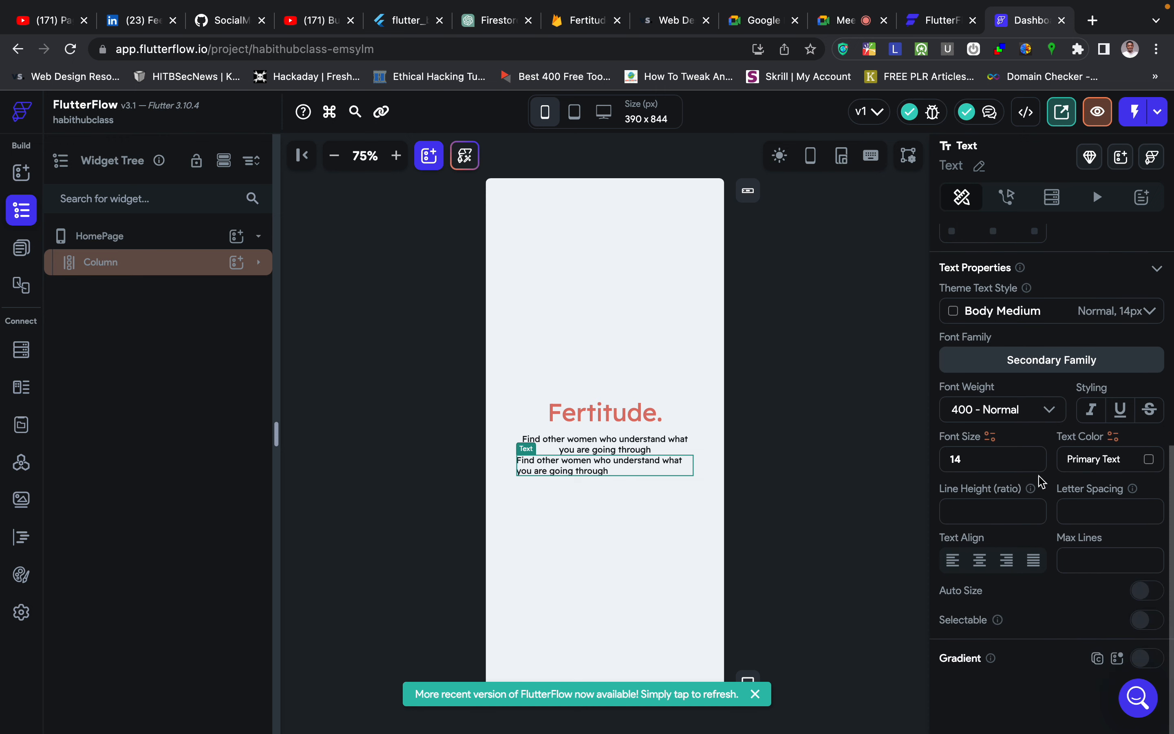
{"action": "left_click", "coordinate": [981, 566]}
{"action": "left_click", "coordinate": [814, 444]}
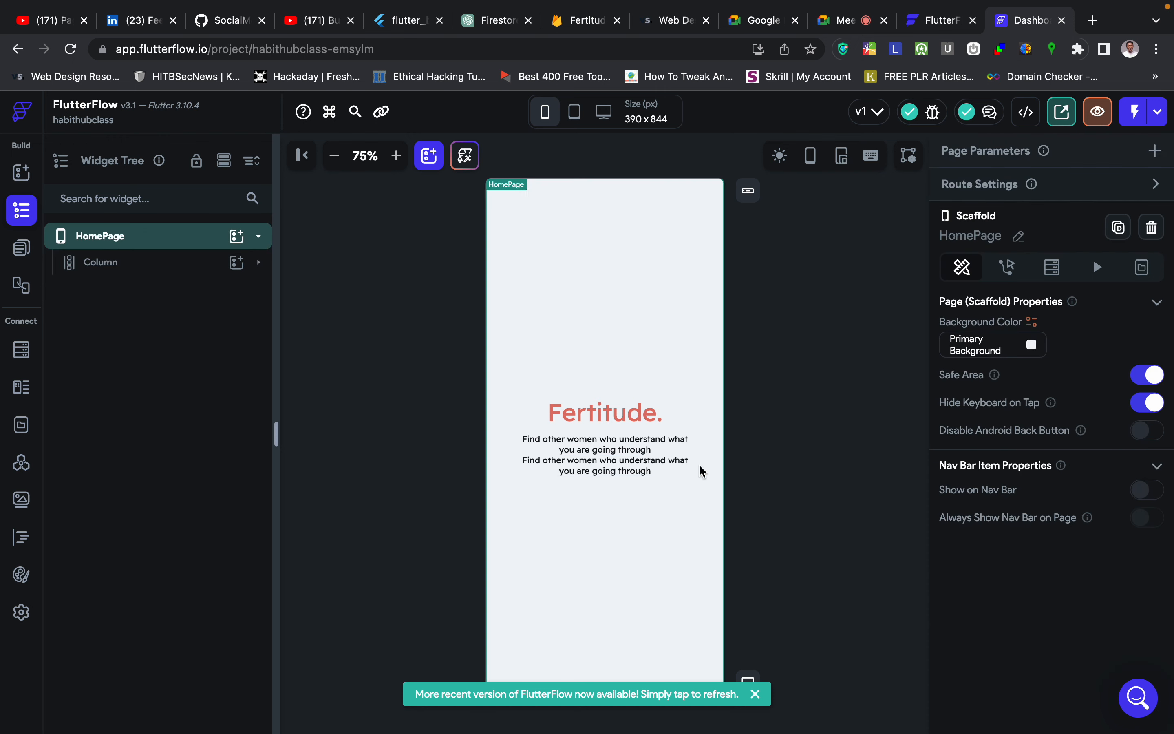
Set the second tagline's top padding to 10.
{"action": "left_click", "coordinate": [651, 471]}
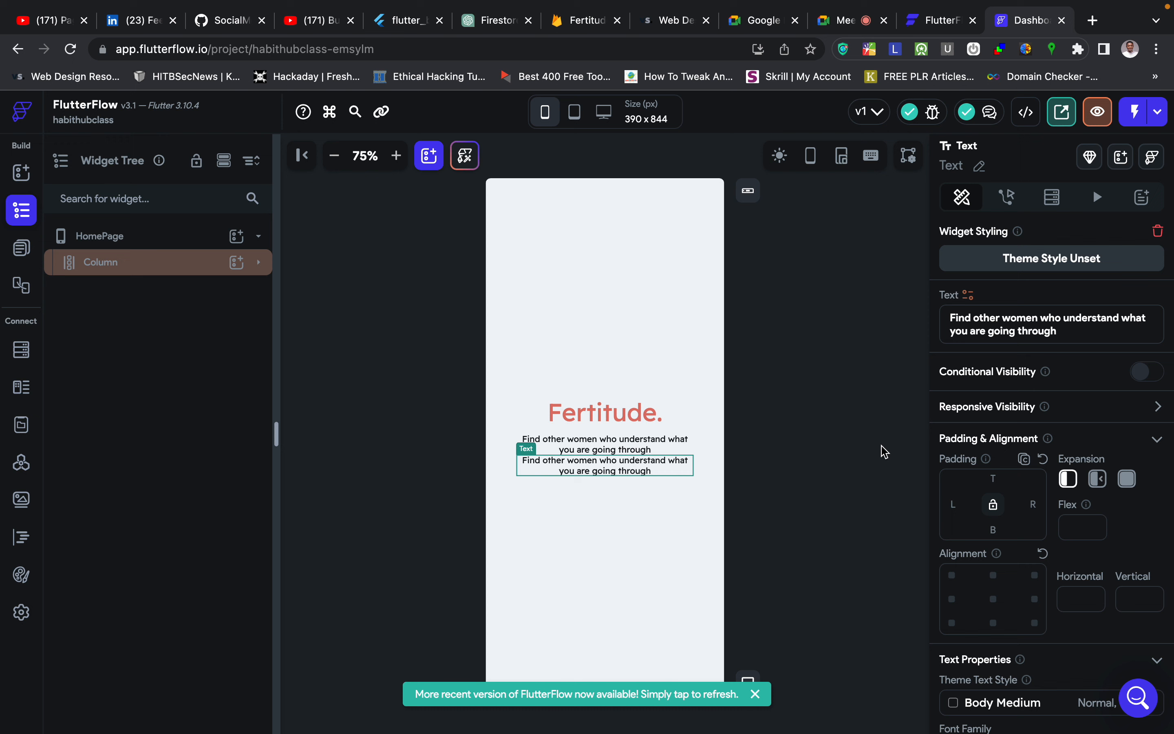
{"action": "left_click", "coordinate": [993, 476]}
{"action": "type", "text": "10"}
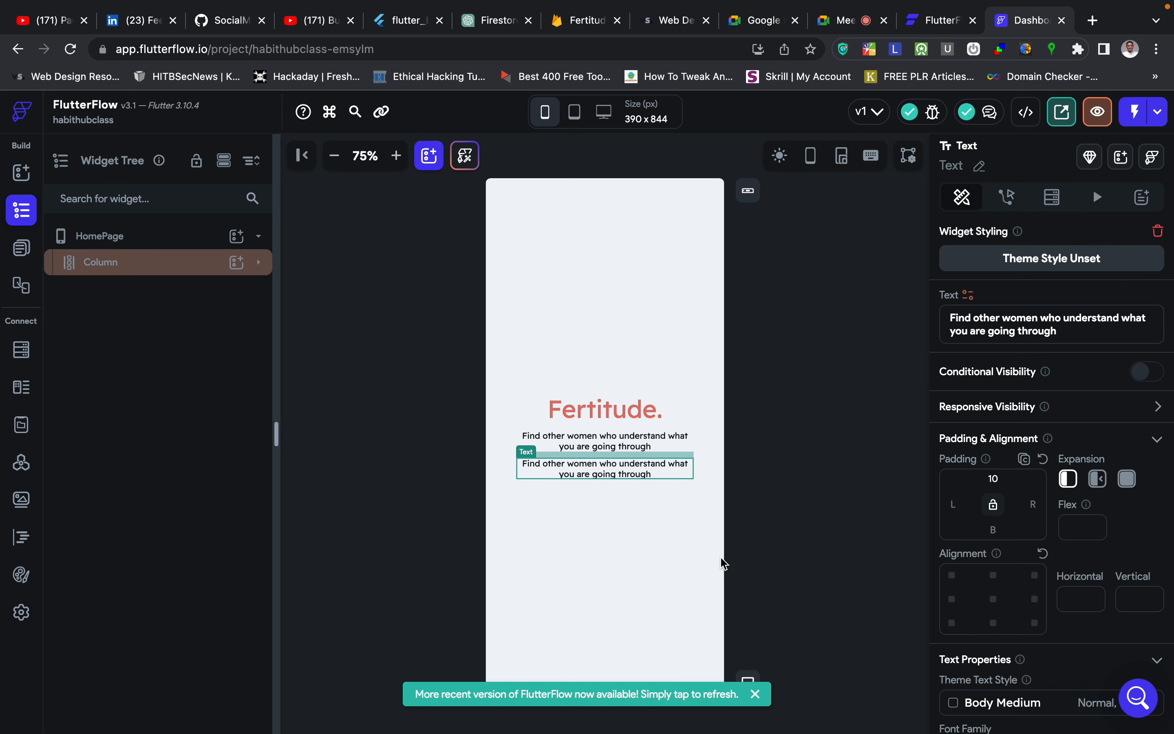
{"action": "left_click", "coordinate": [792, 538]}
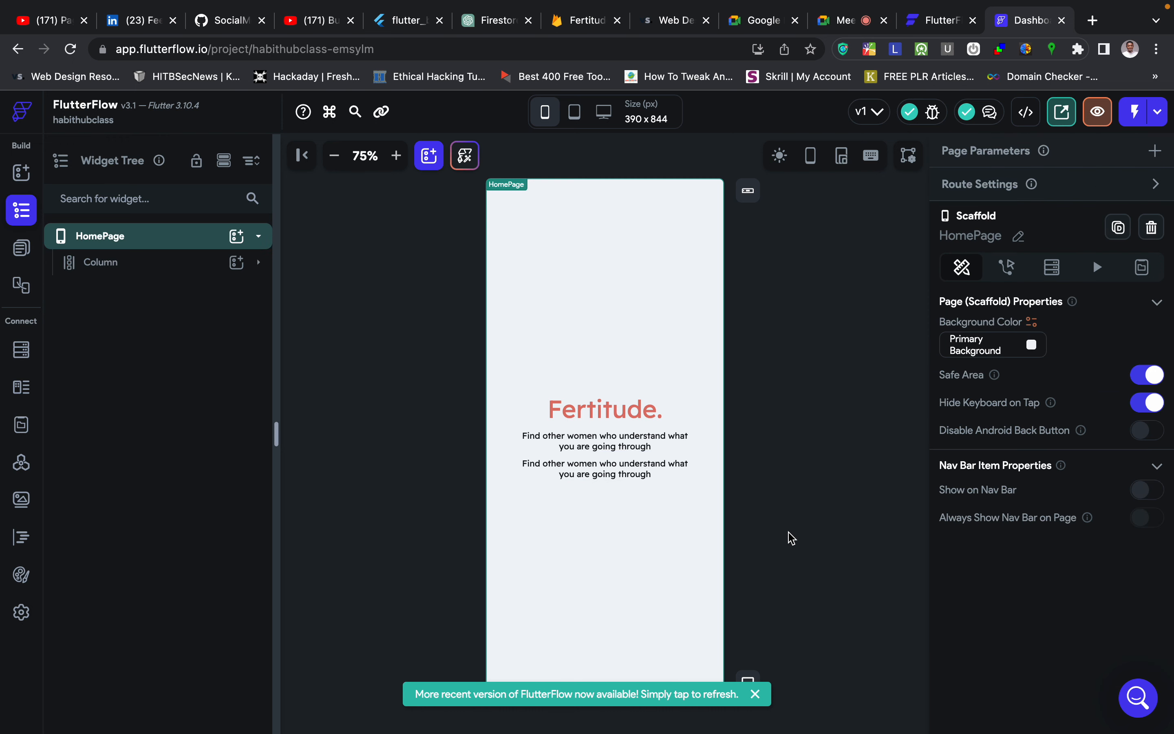
{"action": "left_click", "coordinate": [589, 522]}
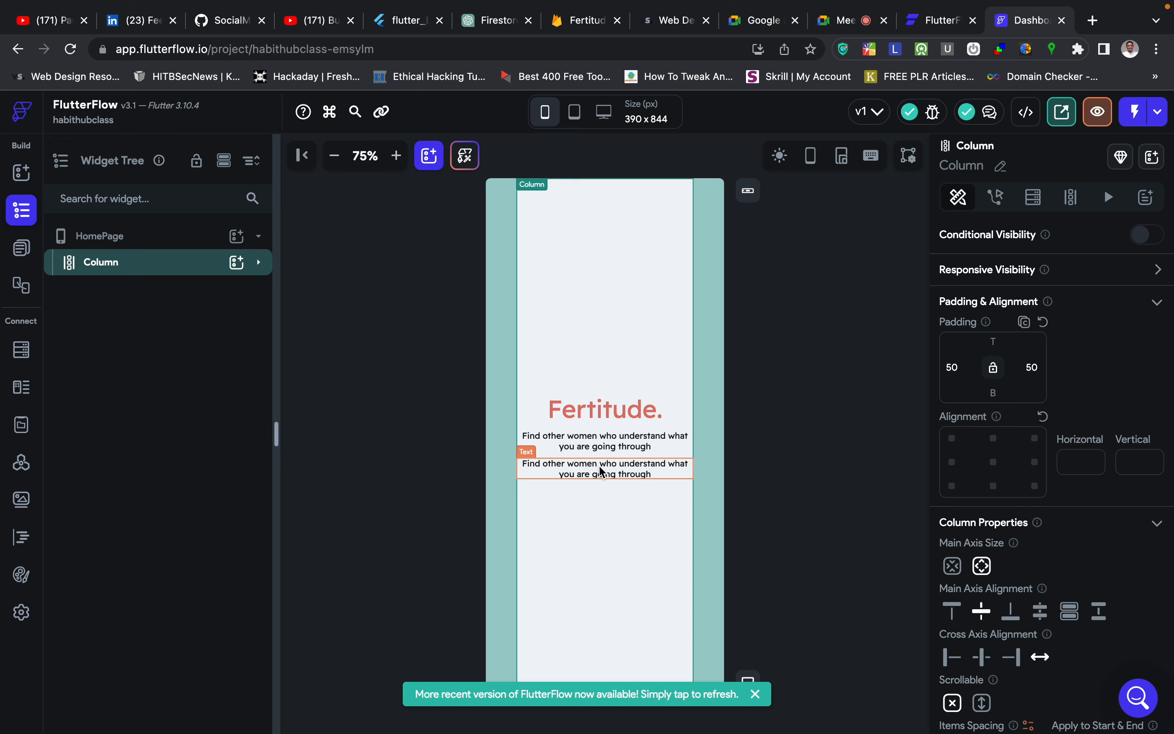
Switch to Figma and look over the onboarding screens, from the intro slides through the goal and baby birthday questions.
{"action": "key", "text": "ctrl+Right"}
{"action": "scroll", "coordinate": [549, 463], "scroll_direction": "right", "scroll_amount": 10}
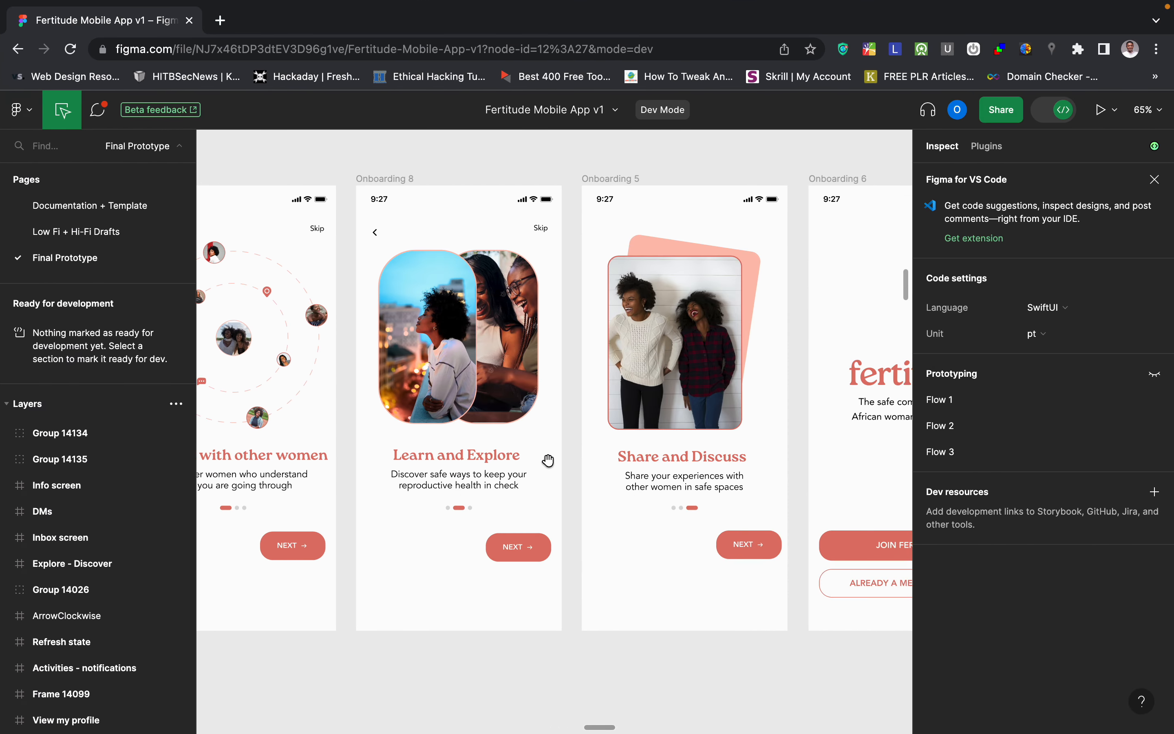
{"action": "scroll", "coordinate": [548, 460], "scroll_direction": "right", "scroll_amount": 3}
{"action": "scroll", "coordinate": [547, 460], "scroll_direction": "right", "scroll_amount": 8}
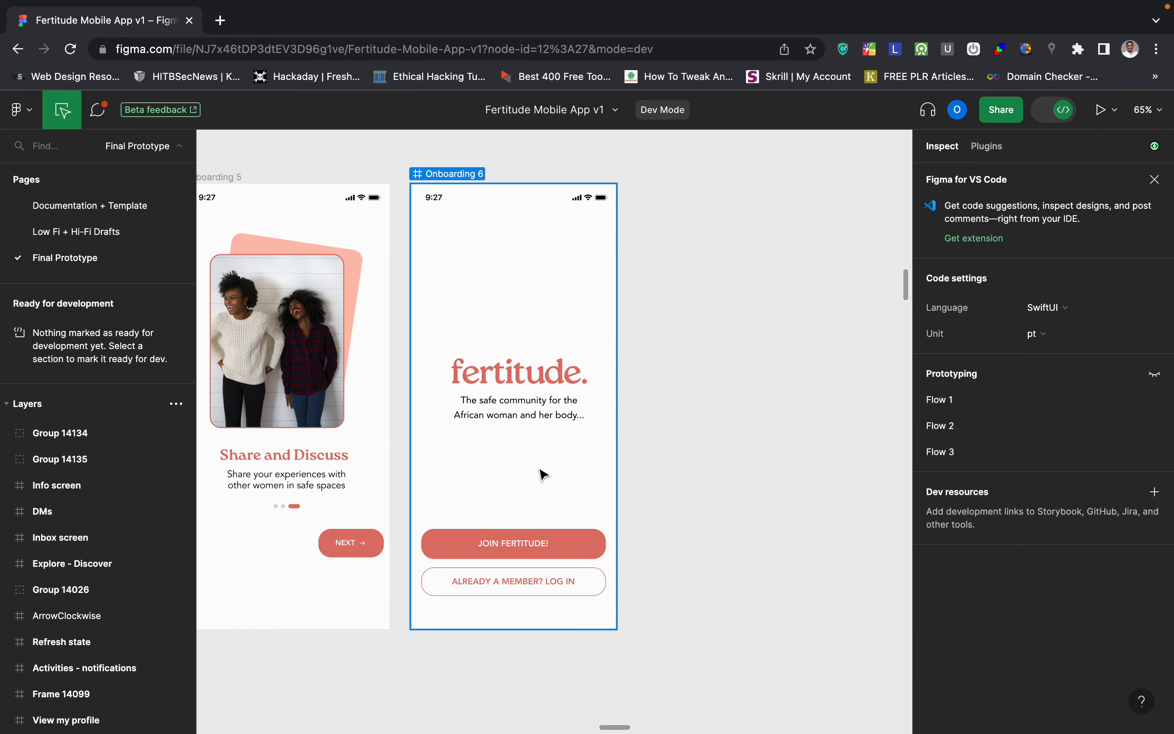
{"action": "scroll", "coordinate": [542, 472], "scroll_direction": "down", "scroll_amount": 5}
{"action": "scroll", "coordinate": [539, 467], "scroll_direction": "down", "scroll_amount": 10}
{"action": "scroll", "coordinate": [538, 467], "scroll_direction": "down", "scroll_amount": 5}
{"action": "scroll", "coordinate": [539, 467], "scroll_direction": "down", "scroll_amount": 15}
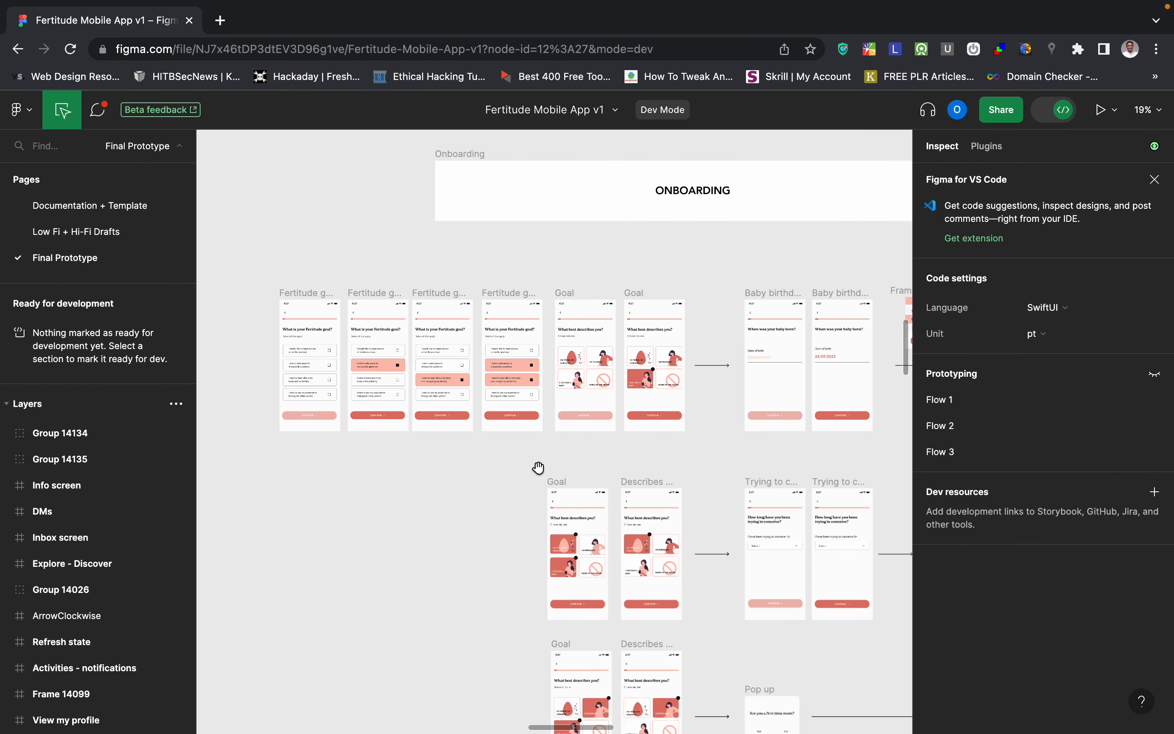
{"action": "scroll", "coordinate": [538, 467], "scroll_direction": "right", "scroll_amount": 12}
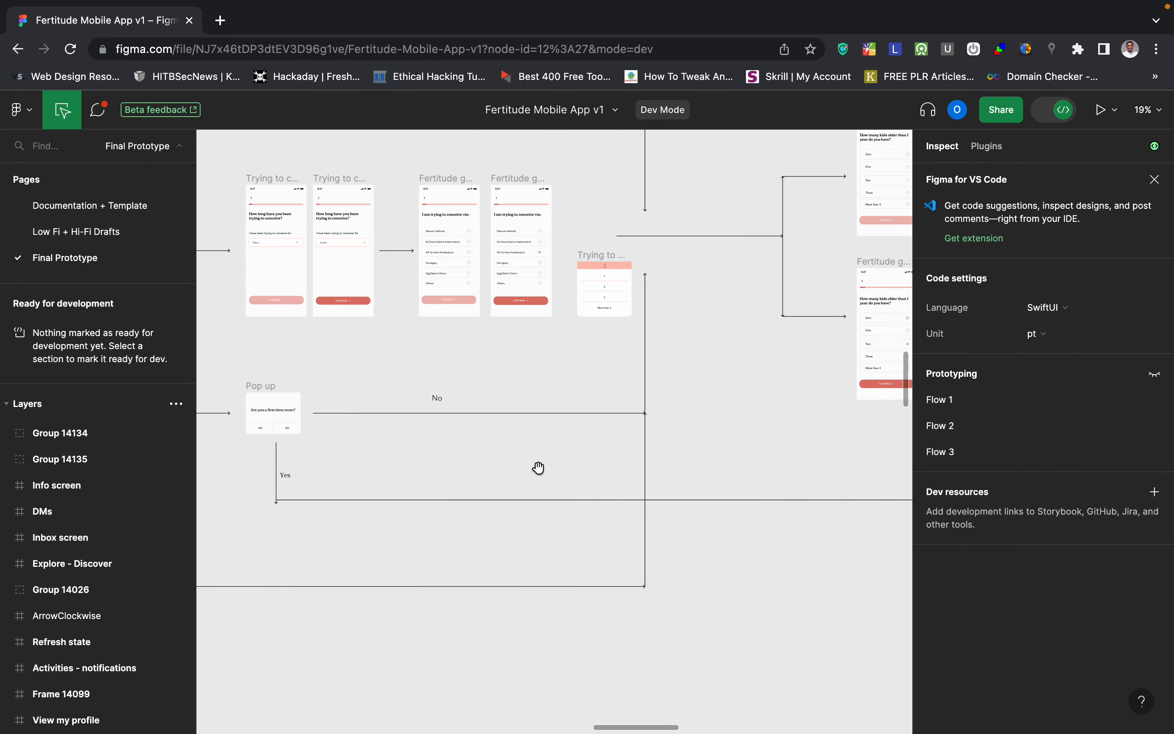
{"action": "scroll", "coordinate": [591, 307], "scroll_direction": "right", "scroll_amount": 4}
{"action": "scroll", "coordinate": [591, 306], "scroll_direction": "down", "scroll_amount": 4}
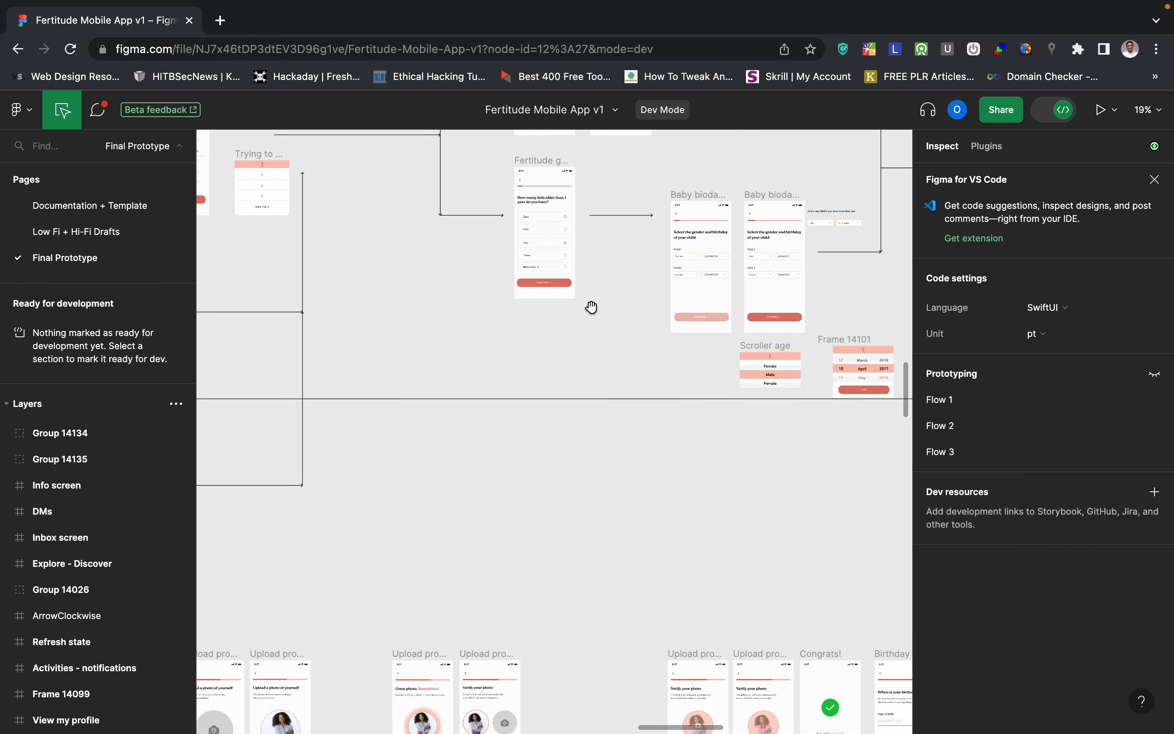
Look over the remaining Figma screens, from the photo upload flow through the forum, report and profile sections.
{"action": "scroll", "coordinate": [498, 445], "scroll_direction": "down", "scroll_amount": 8}
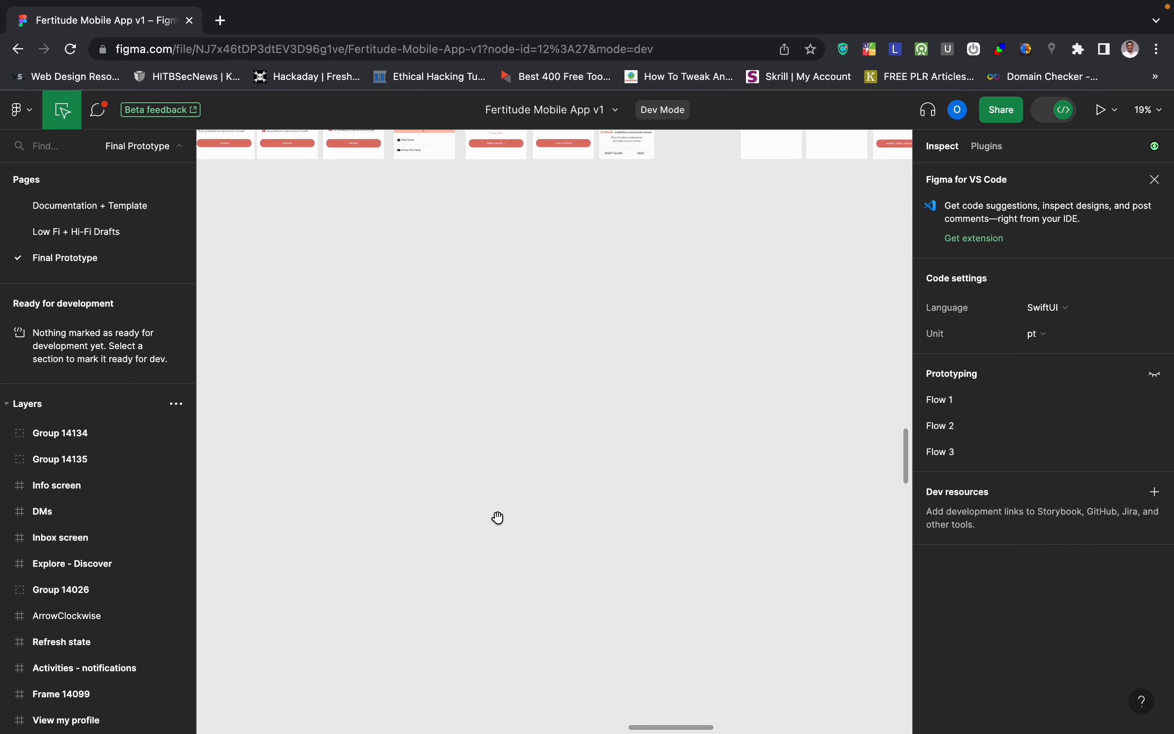
{"action": "scroll", "coordinate": [498, 516], "scroll_direction": "down", "scroll_amount": 5}
{"action": "scroll", "coordinate": [496, 519], "scroll_direction": "down", "scroll_amount": 5}
{"action": "scroll", "coordinate": [493, 592], "scroll_direction": "left", "scroll_amount": 2}
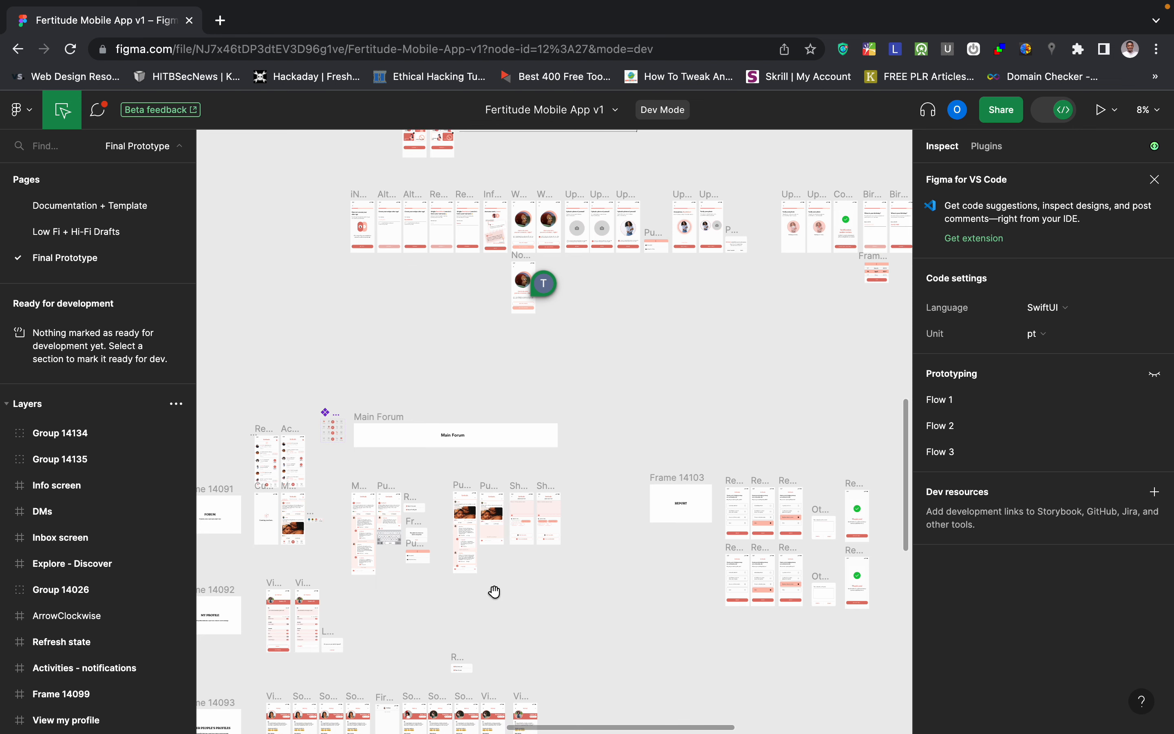
{"action": "scroll", "coordinate": [713, 560], "scroll_direction": "right", "scroll_amount": 3}
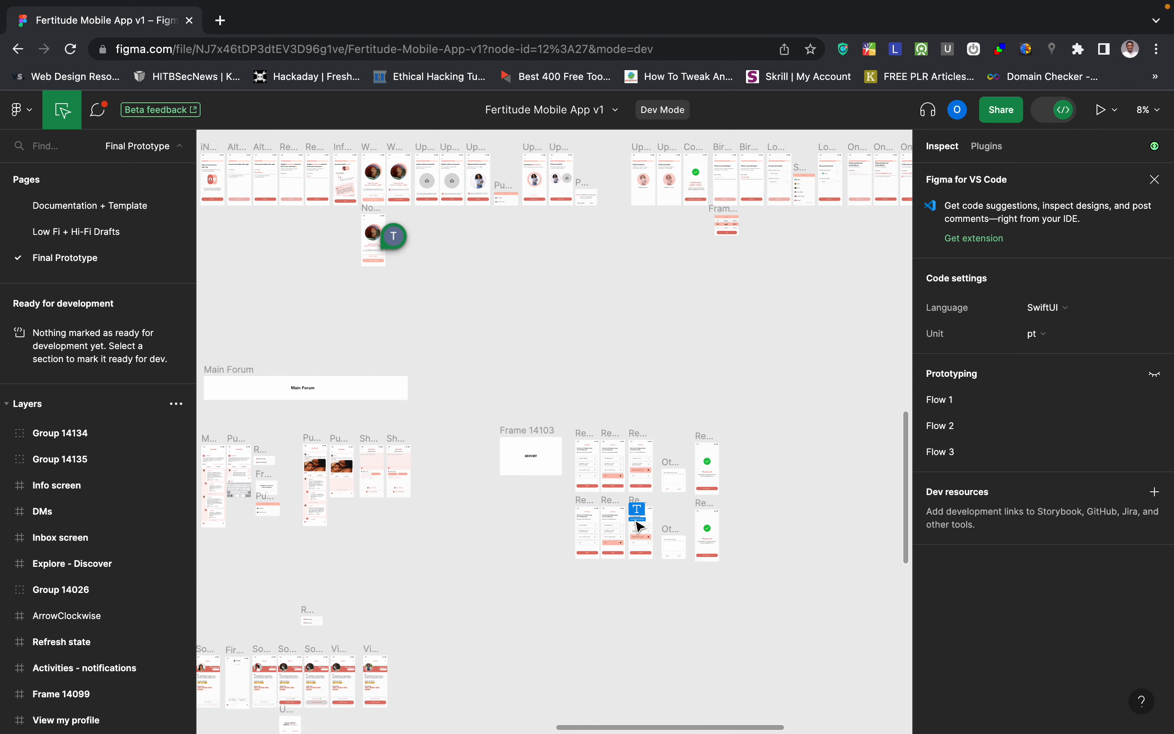
{"action": "scroll", "coordinate": [635, 522], "scroll_direction": "down", "scroll_amount": 5}
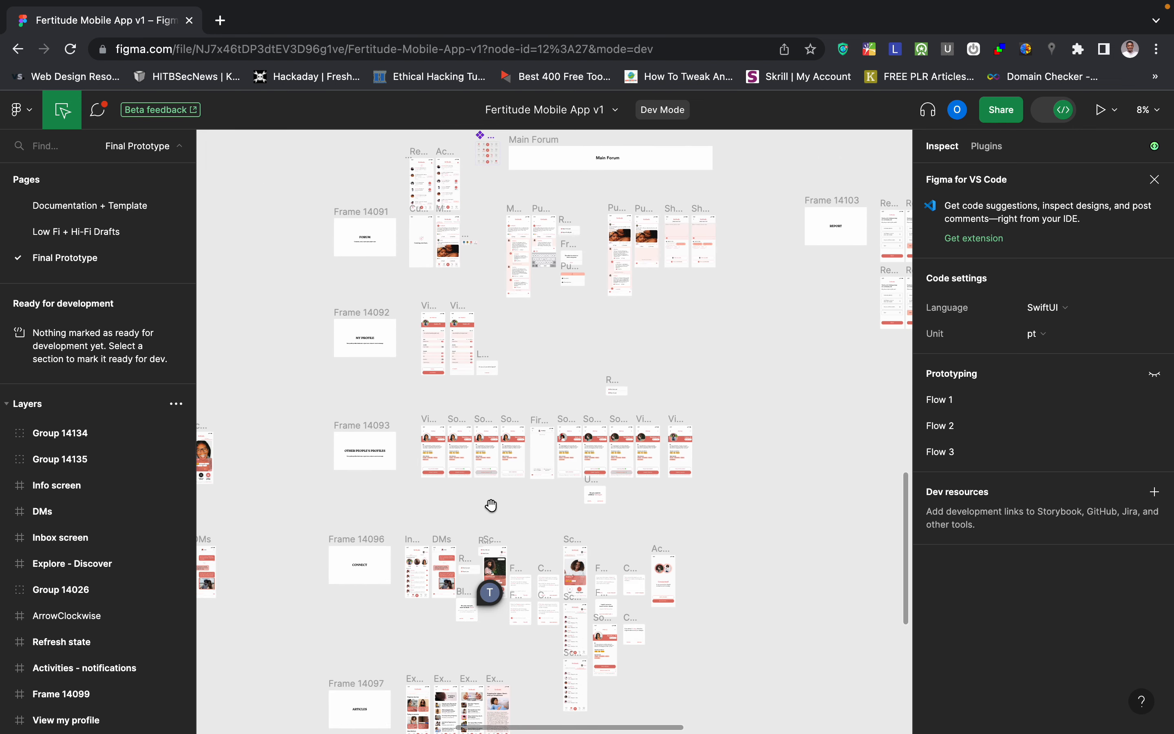
{"action": "scroll", "coordinate": [490, 505], "scroll_direction": "up", "scroll_amount": 5}
{"action": "scroll", "coordinate": [490, 505], "scroll_direction": "up", "scroll_amount": 3}
{"action": "scroll", "coordinate": [490, 505], "scroll_direction": "up", "scroll_amount": 3}
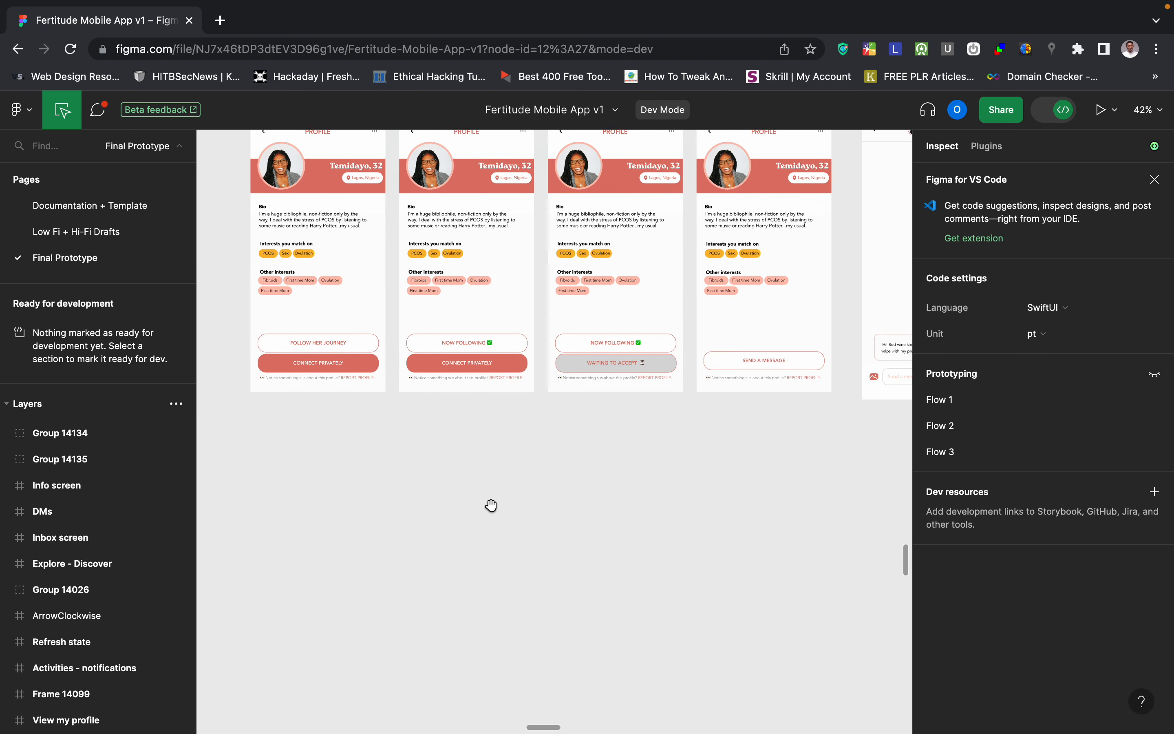
Examine the other user's profile screen, focusing on the tags under "Interests you match on" and "Other interests".
{"action": "scroll", "coordinate": [490, 505], "scroll_direction": "up", "scroll_amount": 3}
{"action": "scroll", "coordinate": [490, 505], "scroll_direction": "right", "scroll_amount": 2}
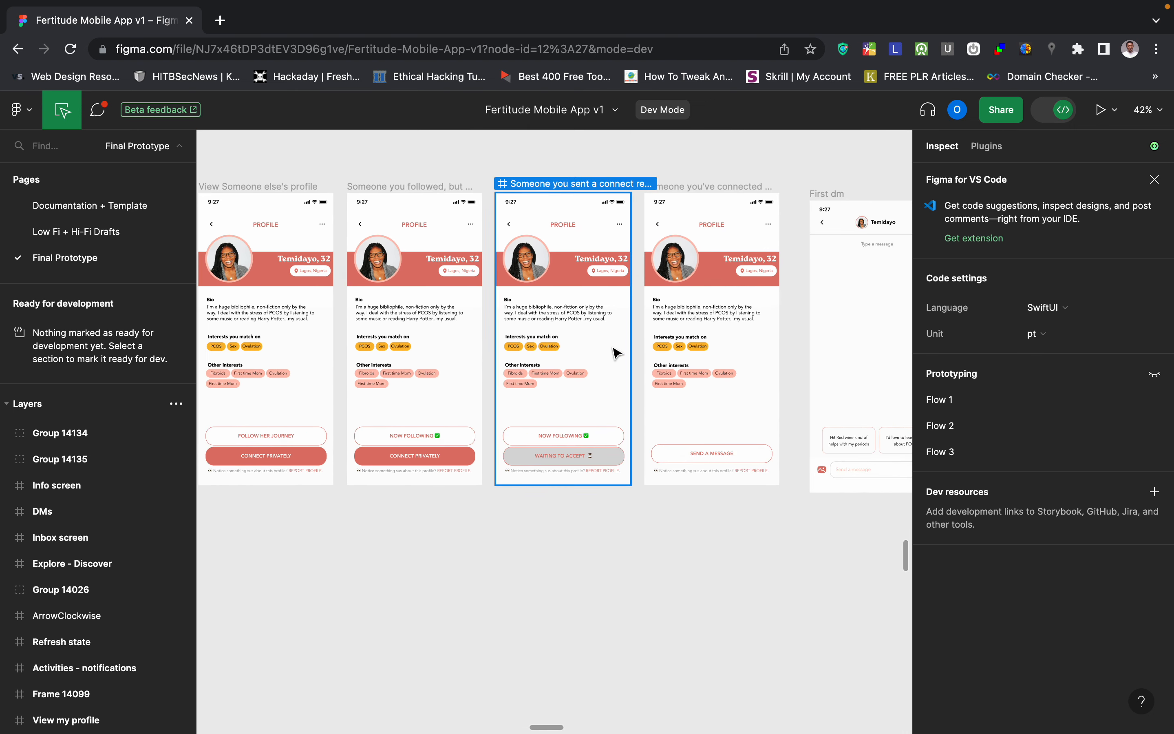
{"action": "scroll", "coordinate": [527, 400], "scroll_direction": "left", "scroll_amount": 8}
{"action": "scroll", "coordinate": [521, 393], "scroll_direction": "right", "scroll_amount": 4}
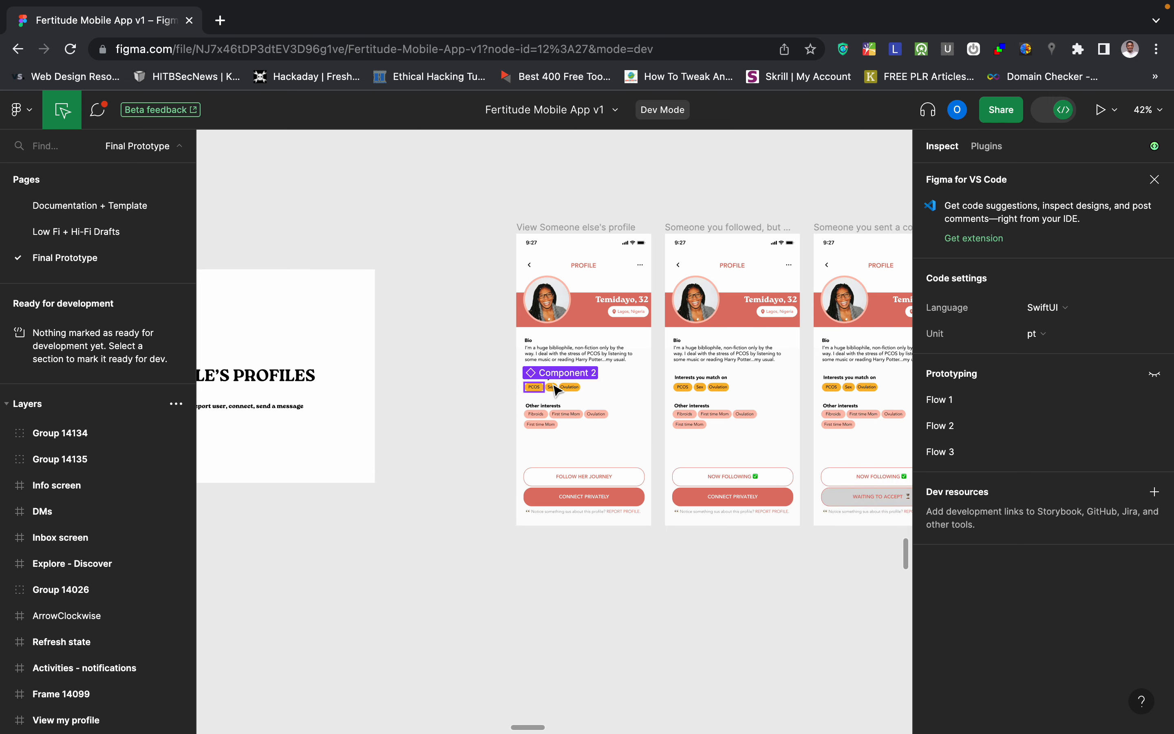
{"action": "scroll", "coordinate": [553, 391], "scroll_direction": "up", "scroll_amount": 10}
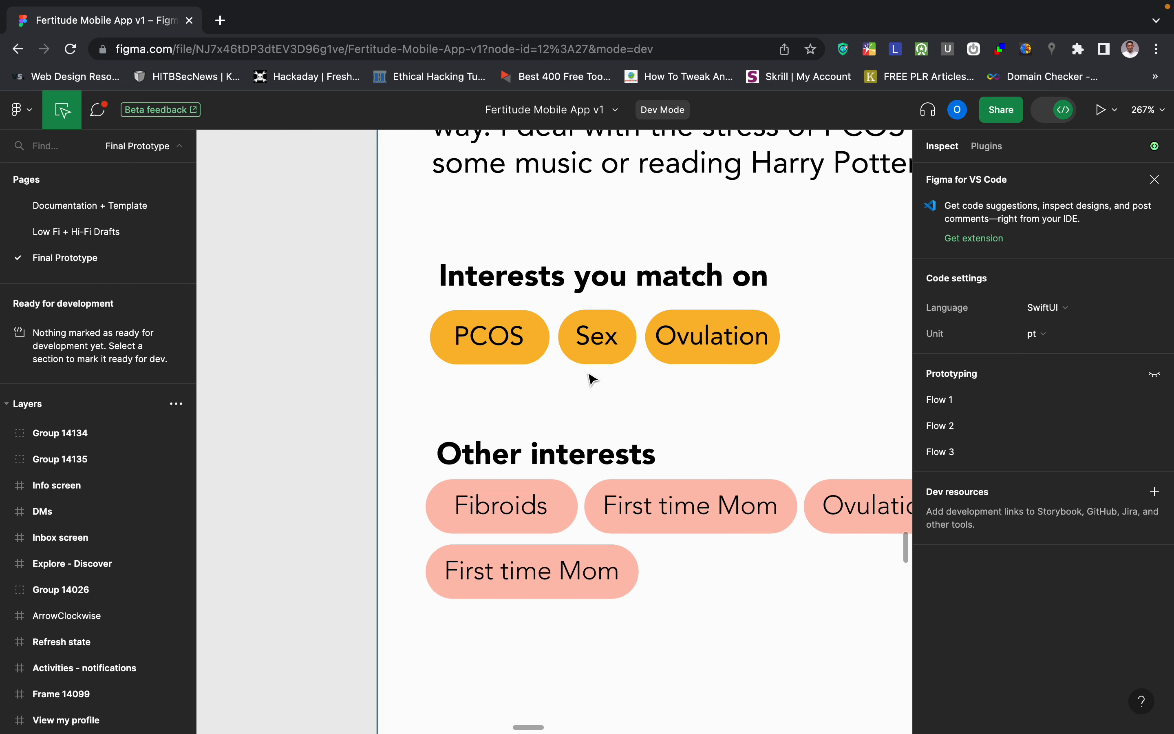
{"action": "scroll", "coordinate": [591, 341], "scroll_direction": "right", "scroll_amount": 2}
{"action": "scroll", "coordinate": [592, 341], "scroll_direction": "up", "scroll_amount": 1}
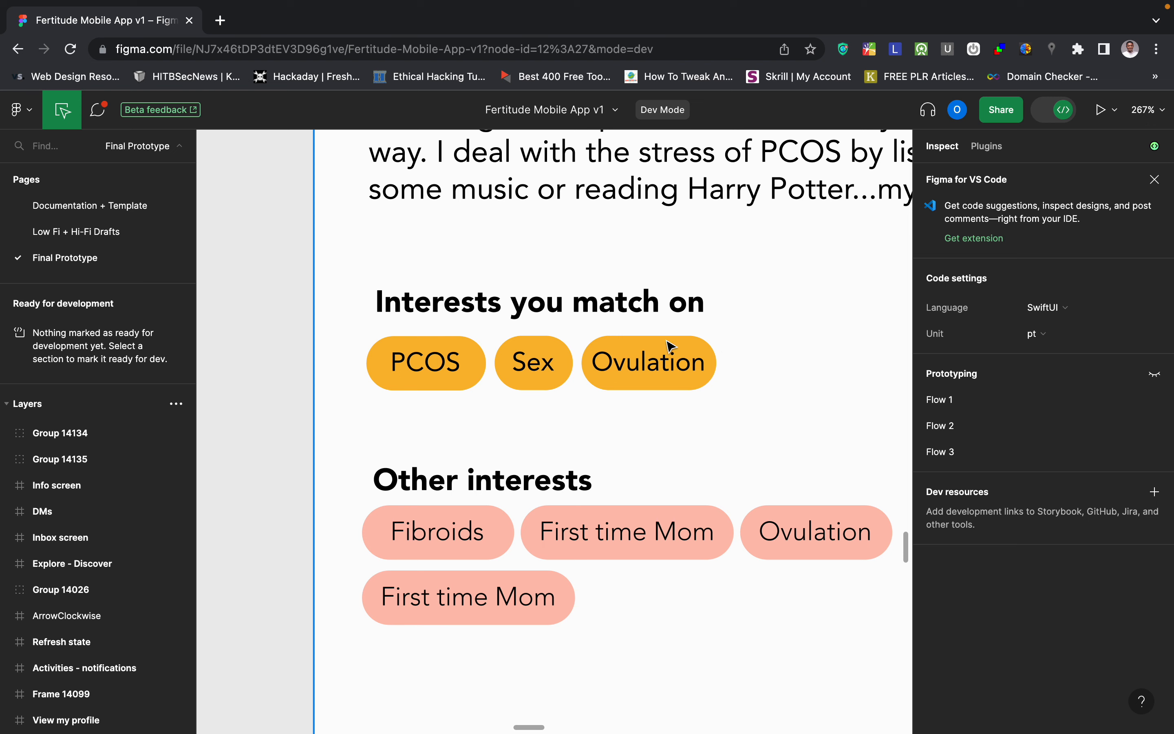
{"action": "key", "text": "ctrl+Left"}
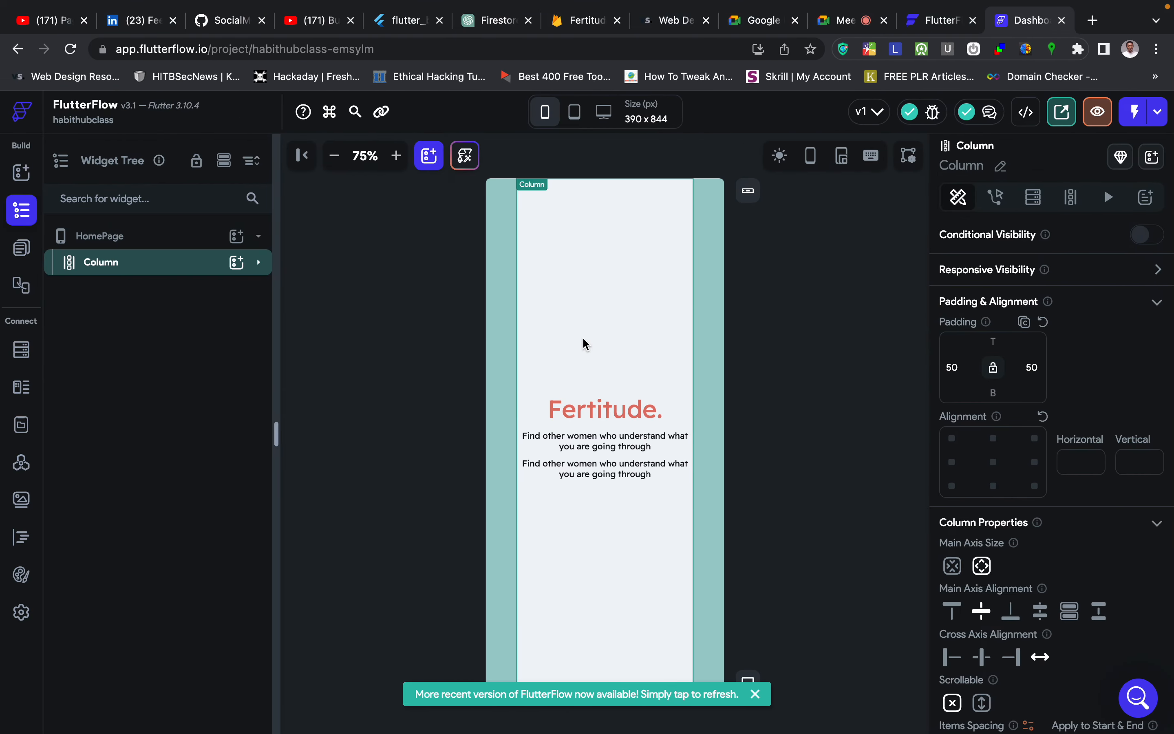
{"action": "left_click", "coordinate": [785, 398]}
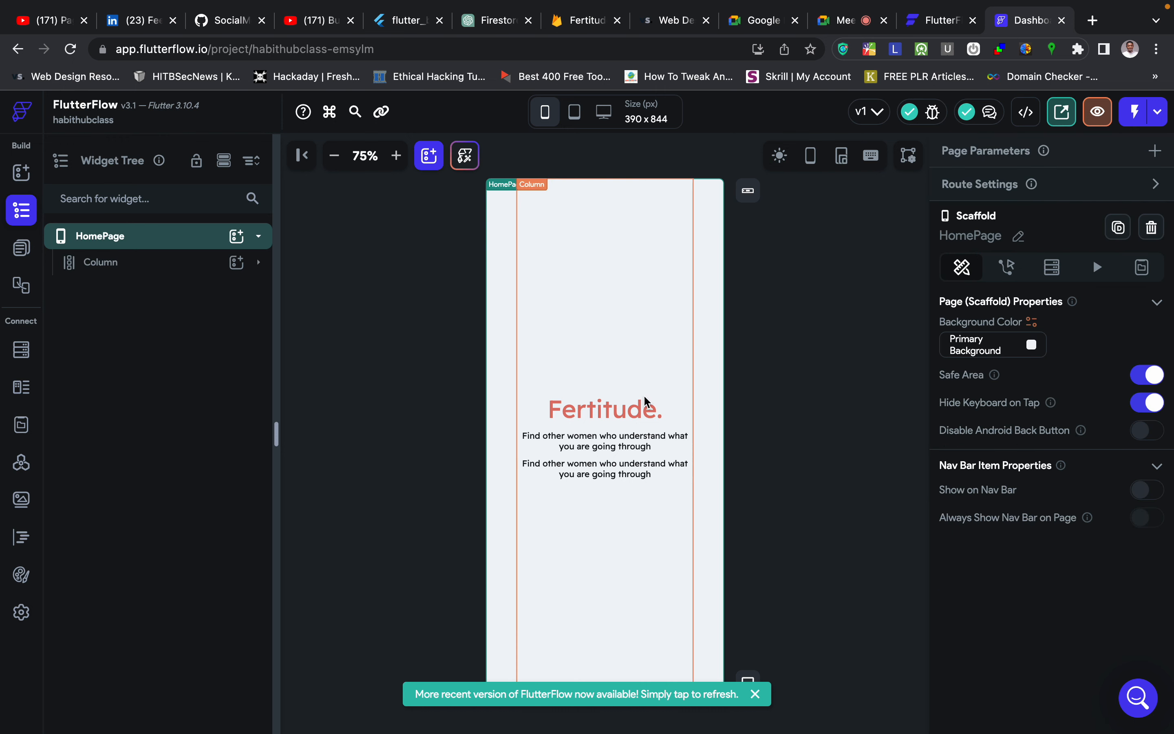
{"action": "key", "text": "ctrl+Right"}
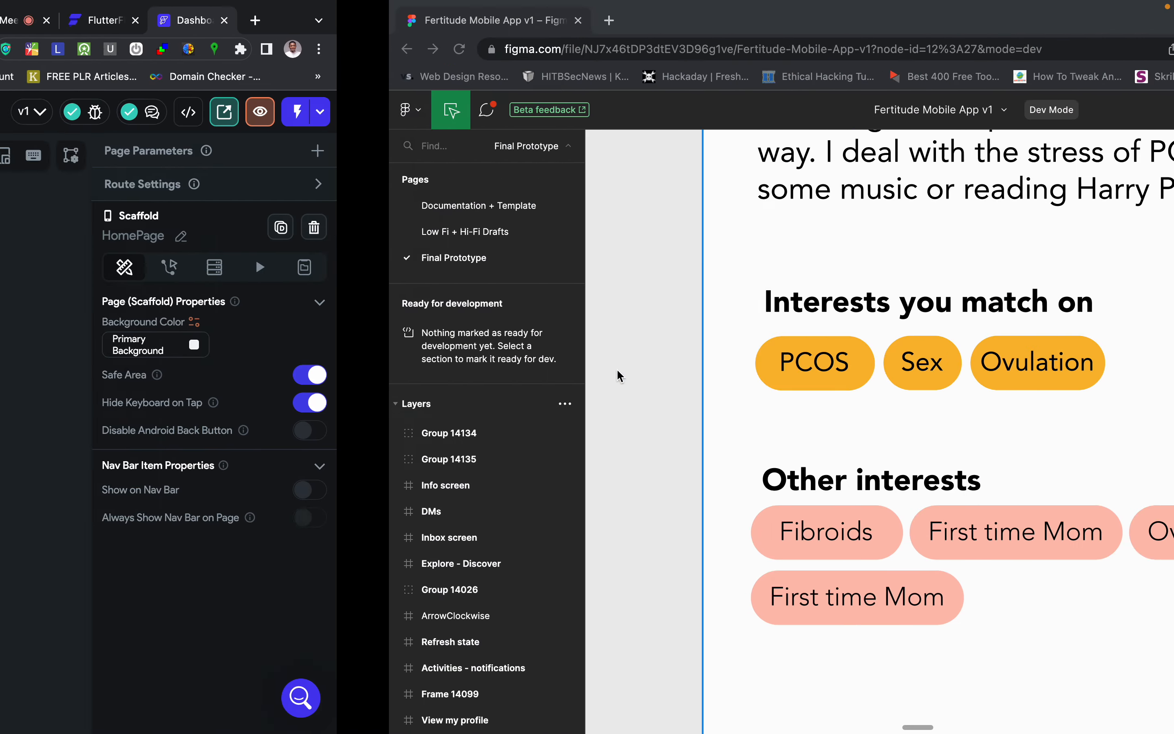
{"action": "key", "text": "ctrl+Left"}
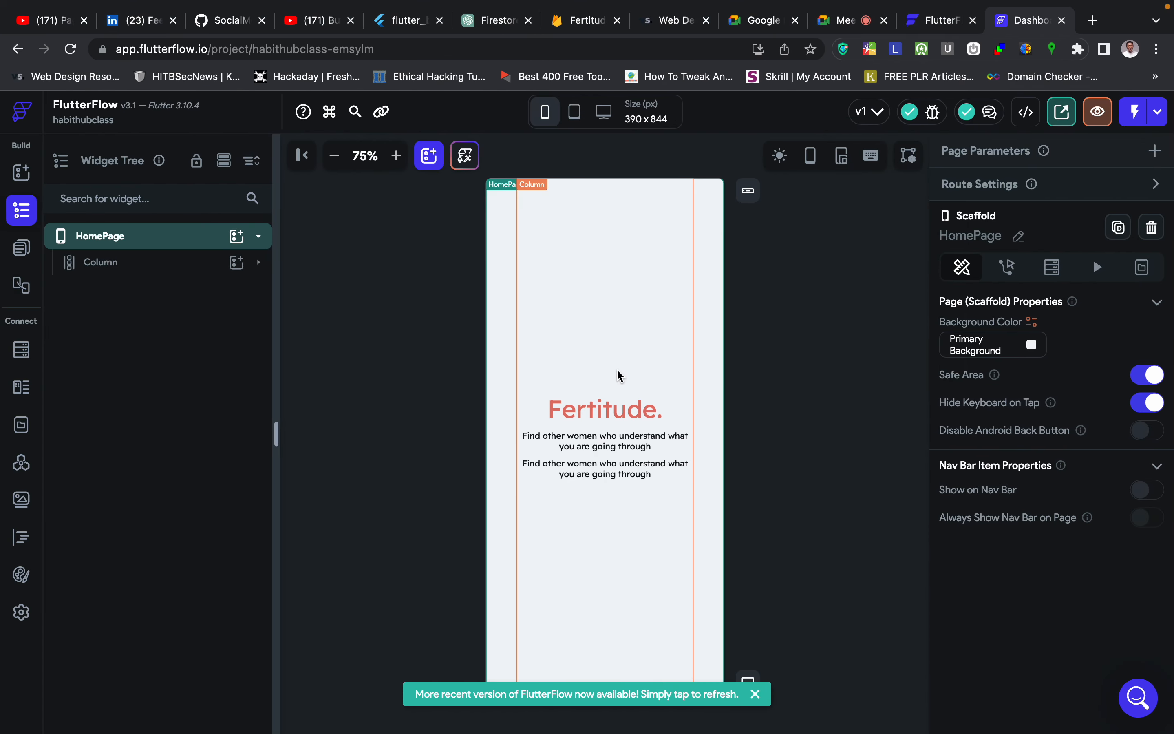
{"action": "key", "text": "ctrl+Right"}
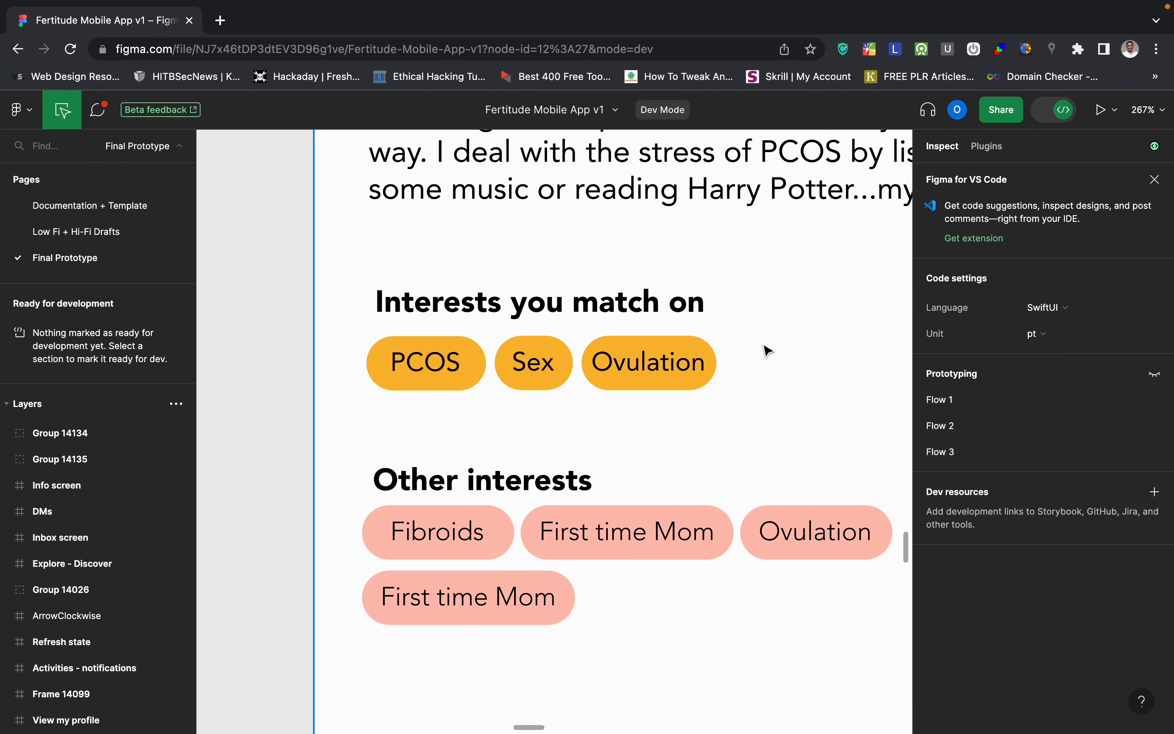
Switch to FlutterFlow and add a Row to the Column below the second tagline.
{"action": "key", "text": "ctrl+Left"}
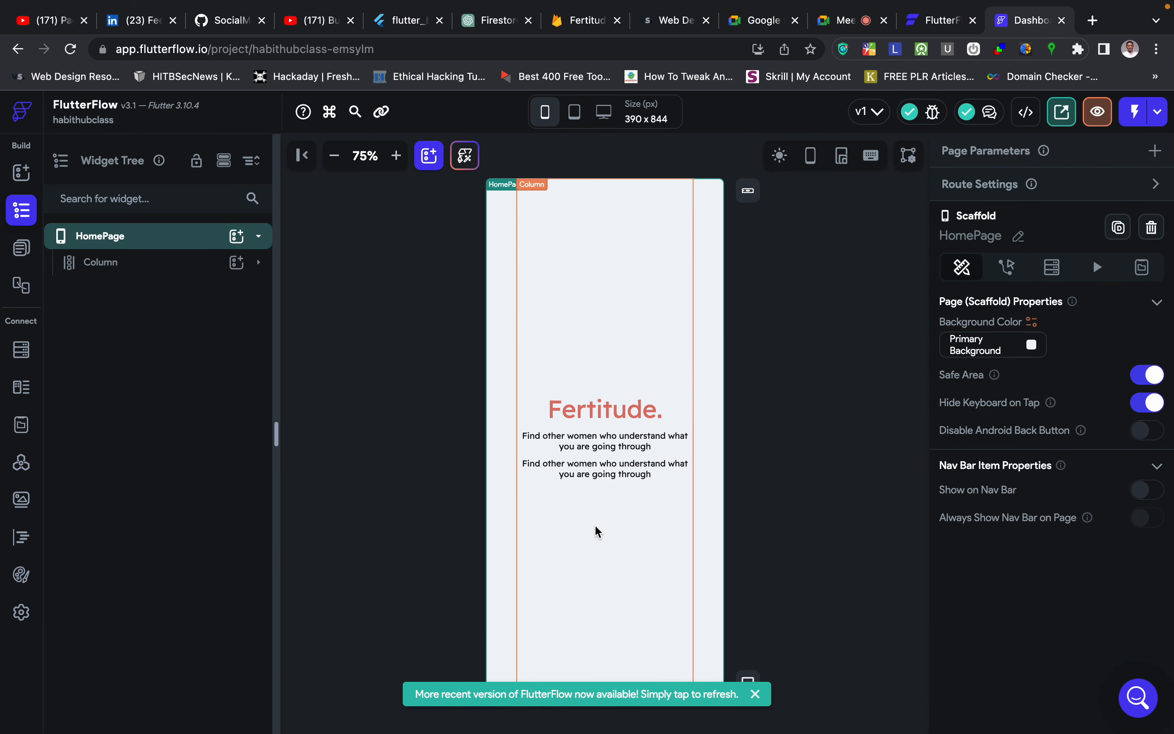
{"action": "left_click", "coordinate": [587, 524]}
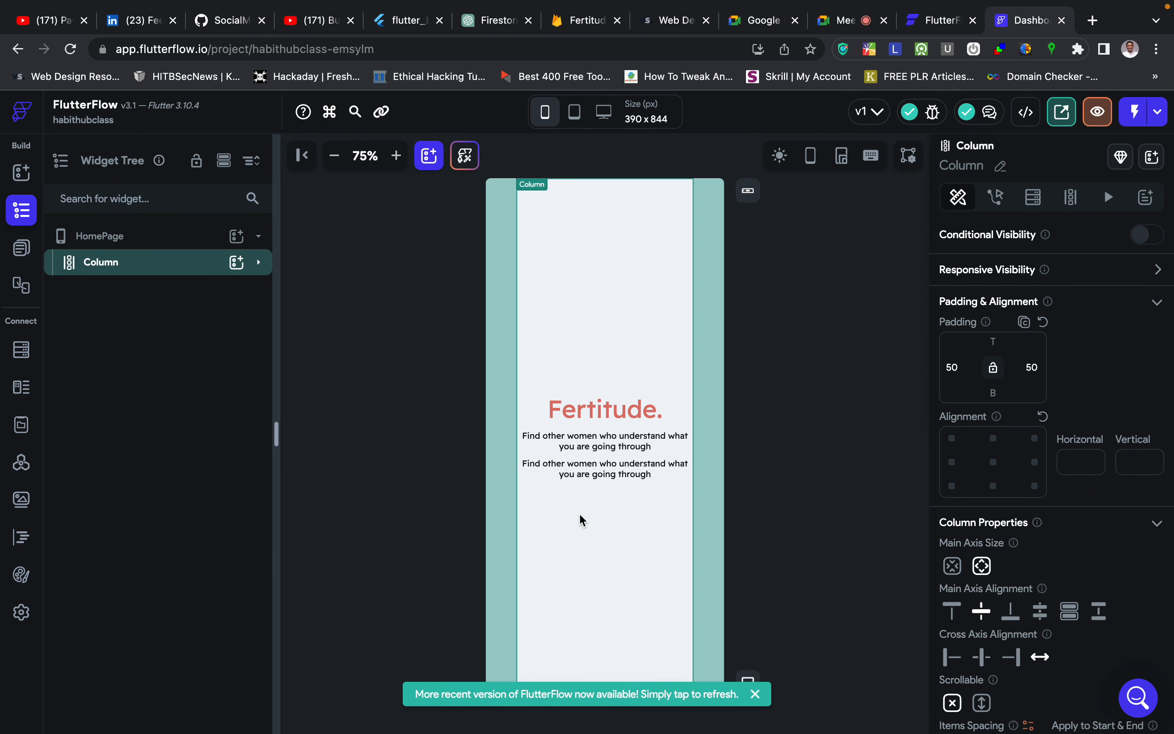
{"action": "left_click", "coordinate": [238, 265]}
{"action": "left_click", "coordinate": [467, 191]}
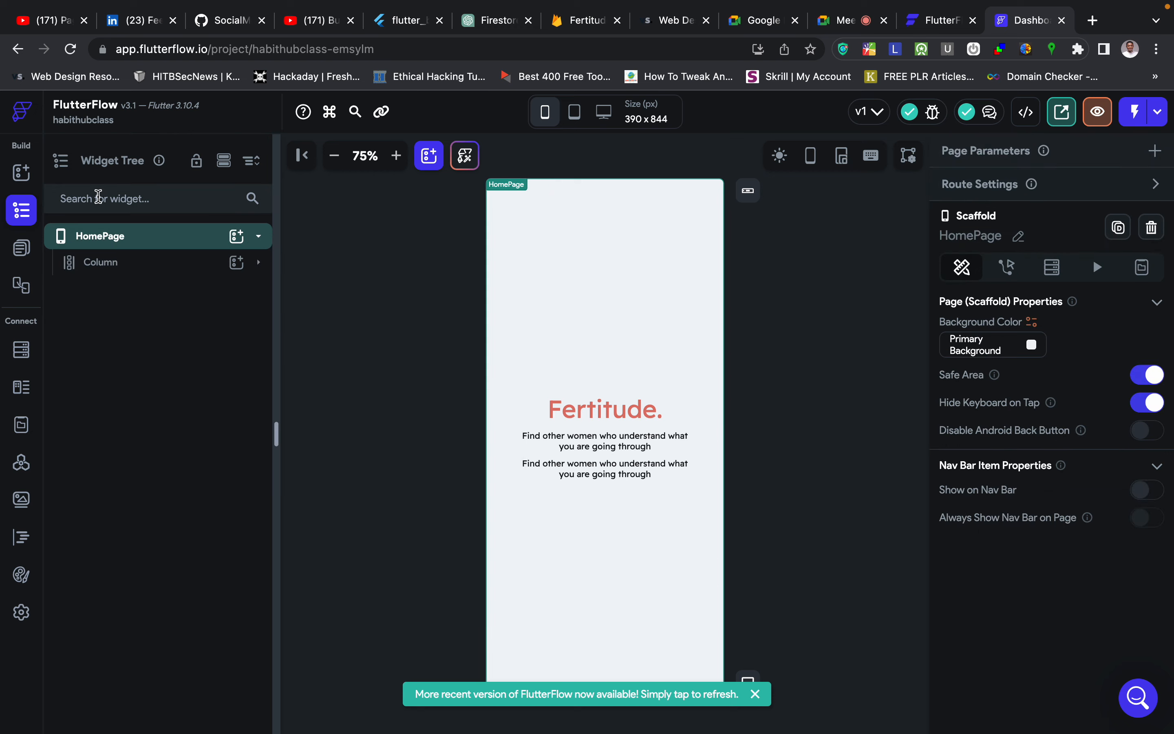
{"action": "left_click", "coordinate": [24, 179]}
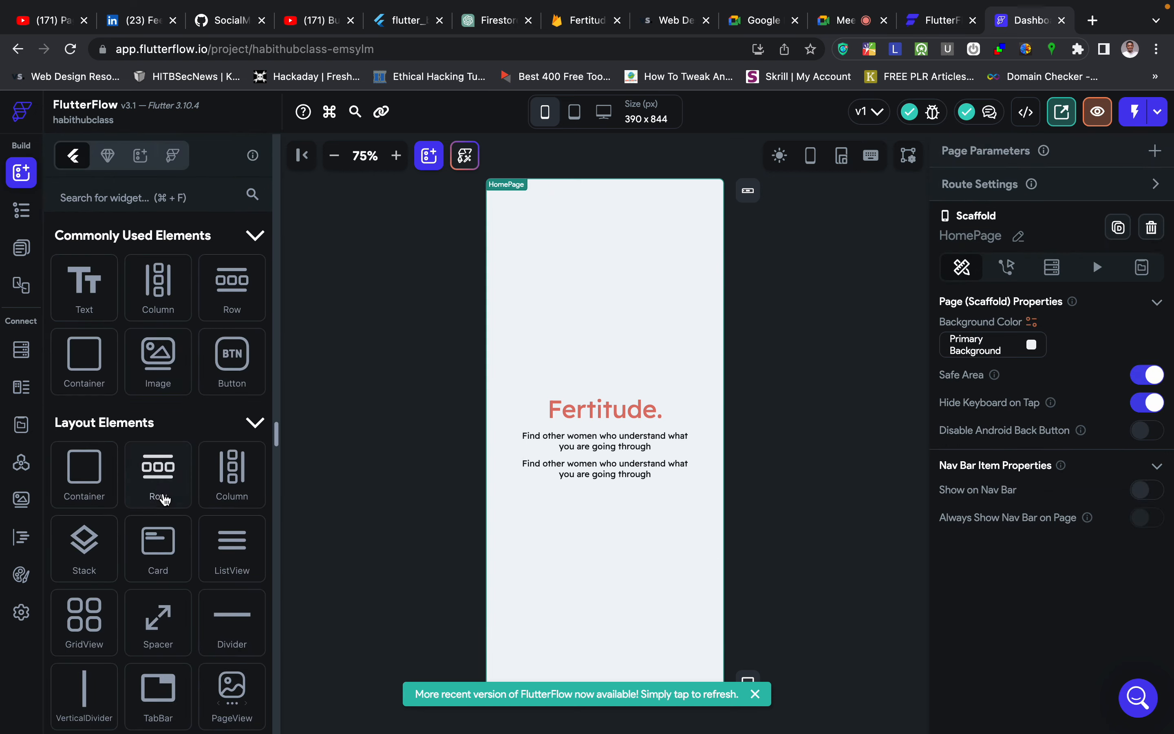
{"action": "scroll", "coordinate": [162, 497], "scroll_direction": "down", "scroll_amount": 10}
{"action": "scroll", "coordinate": [165, 500], "scroll_direction": "up", "scroll_amount": 10}
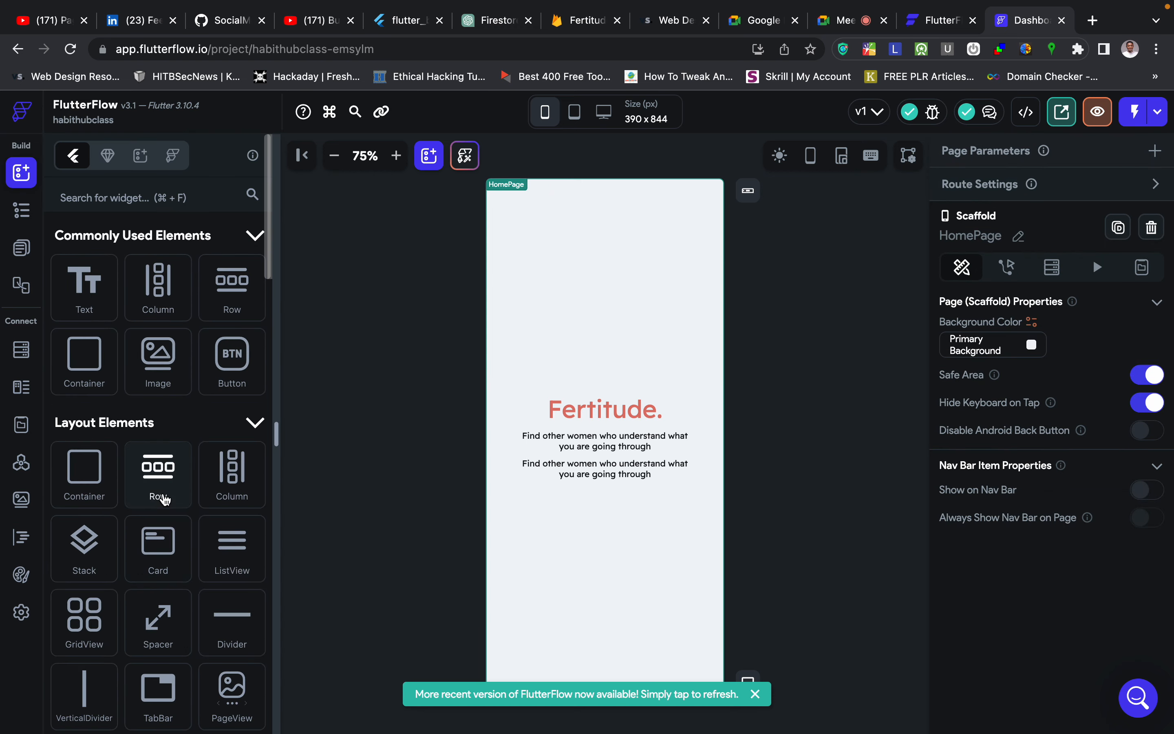
{"action": "left_click_drag", "start_coordinate": [223, 297], "coordinate": [559, 511]}
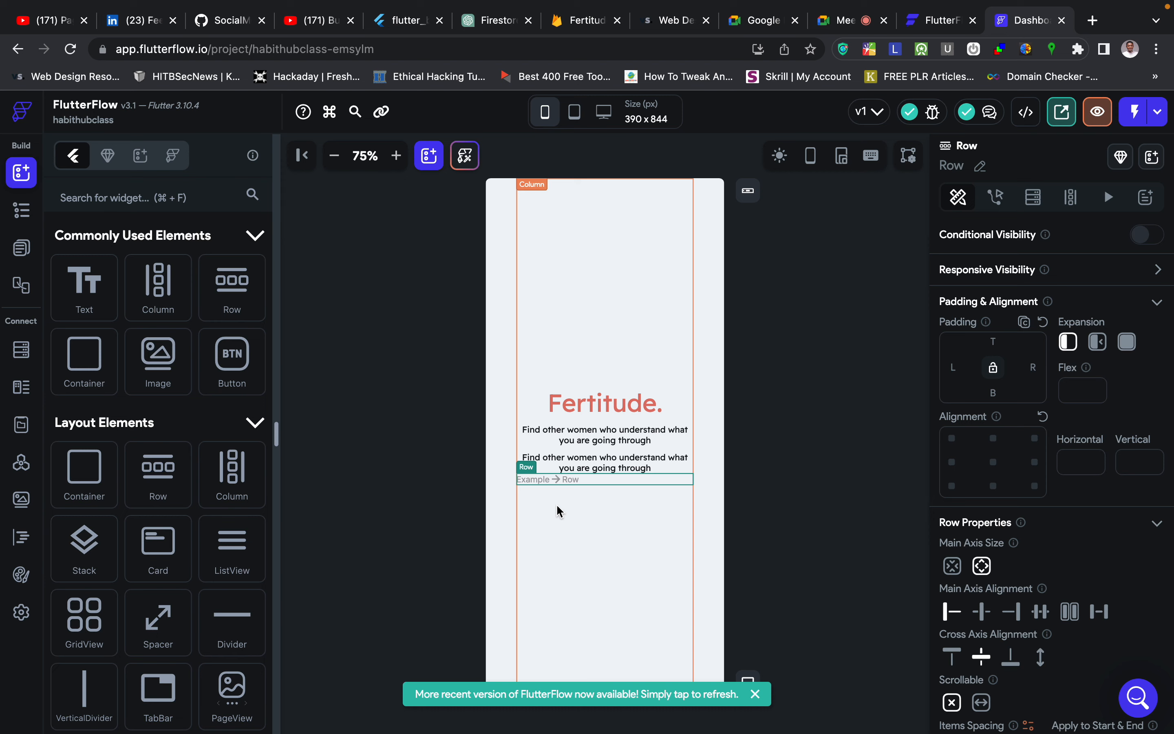
Inspect the dimensions and padding of the PCOS interest tag in Figma, and return to FlutterFlow.
{"action": "key", "text": "ctrl+Right"}
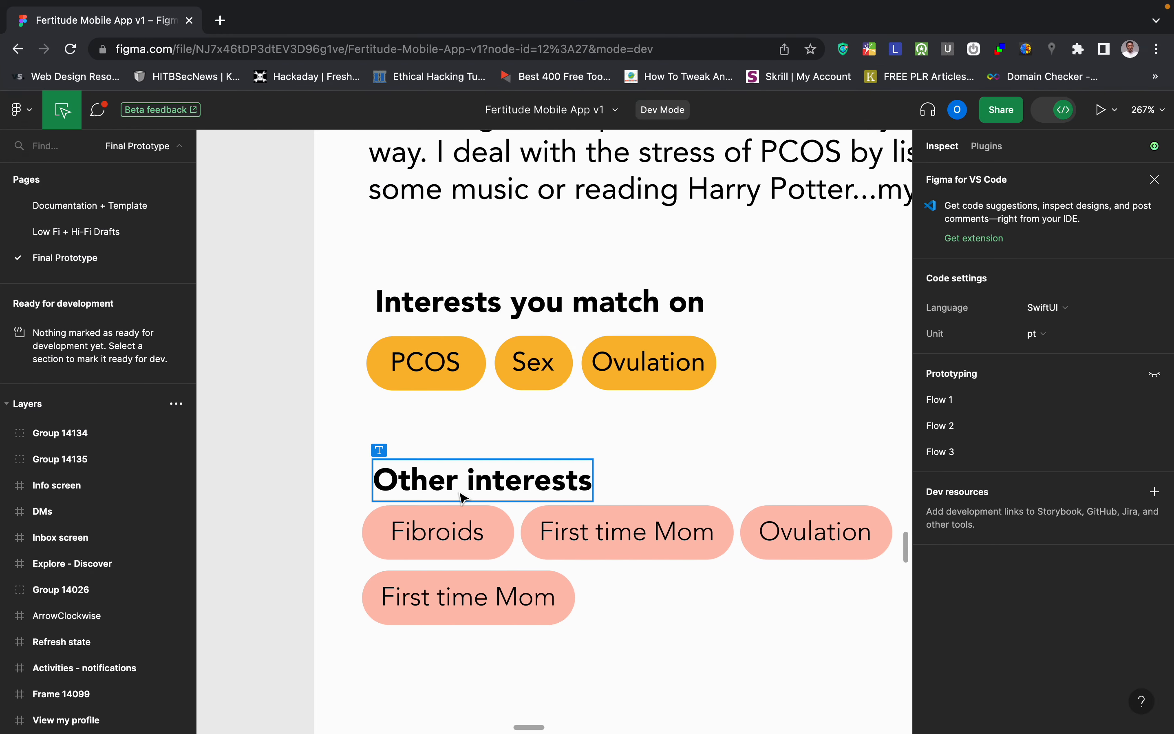
{"action": "left_click", "coordinate": [475, 350]}
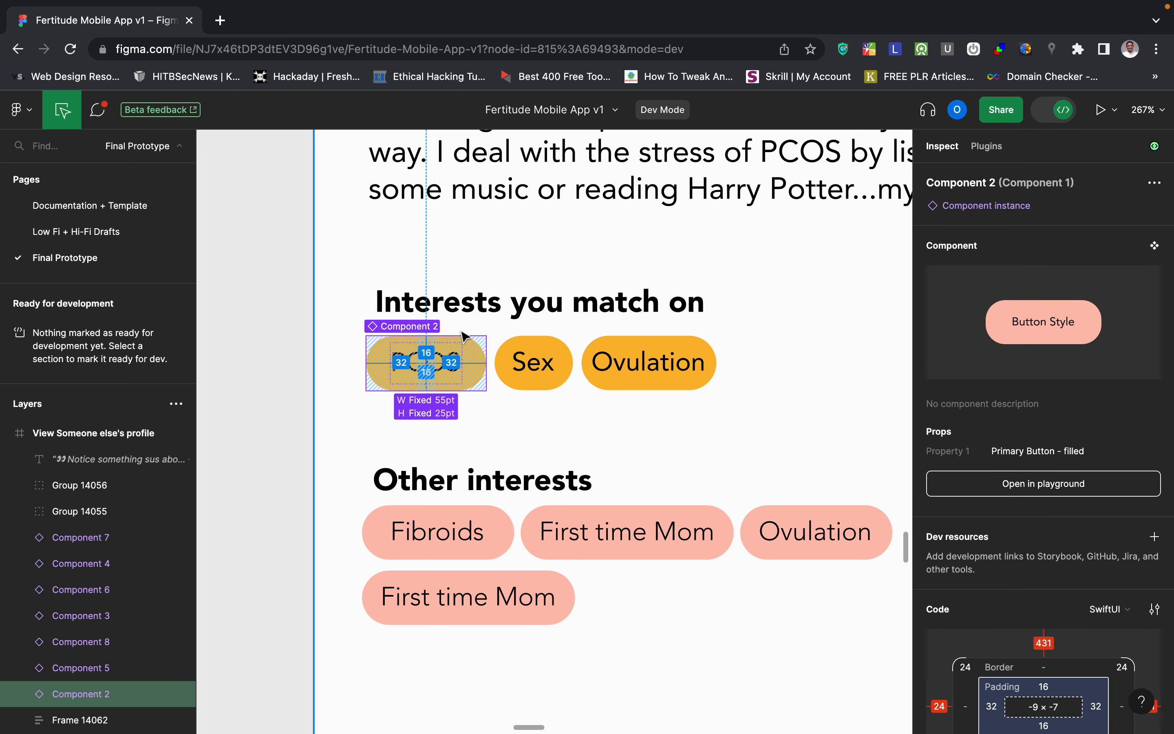
{"action": "key", "text": "ctrl+Left"}
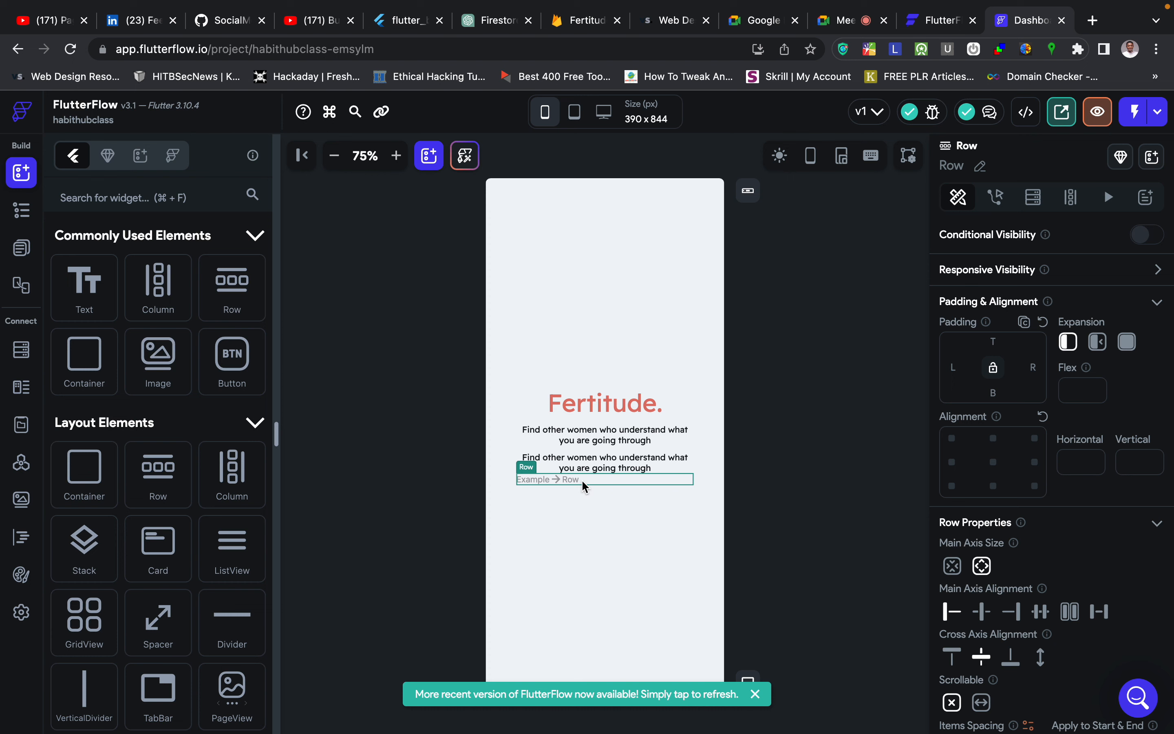
Select the Row inside the Column and add a Container as its child.
{"action": "left_click", "coordinate": [22, 248]}
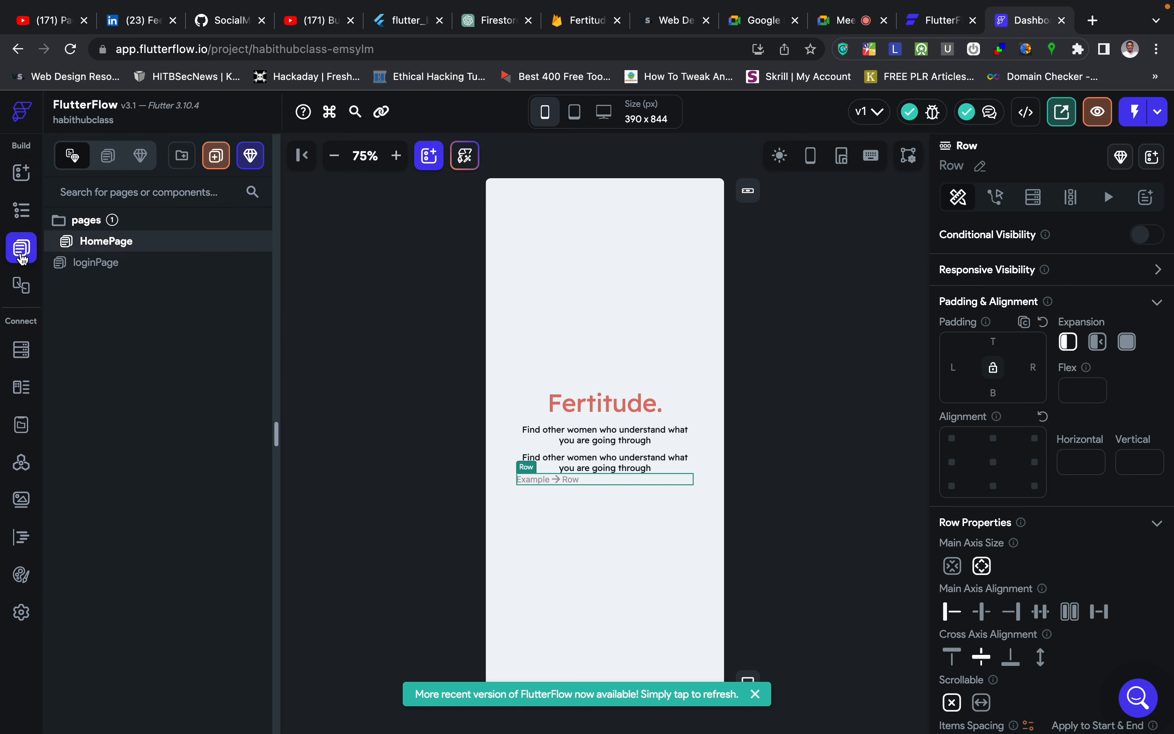
{"action": "left_click", "coordinate": [21, 210]}
{"action": "left_click", "coordinate": [157, 255]}
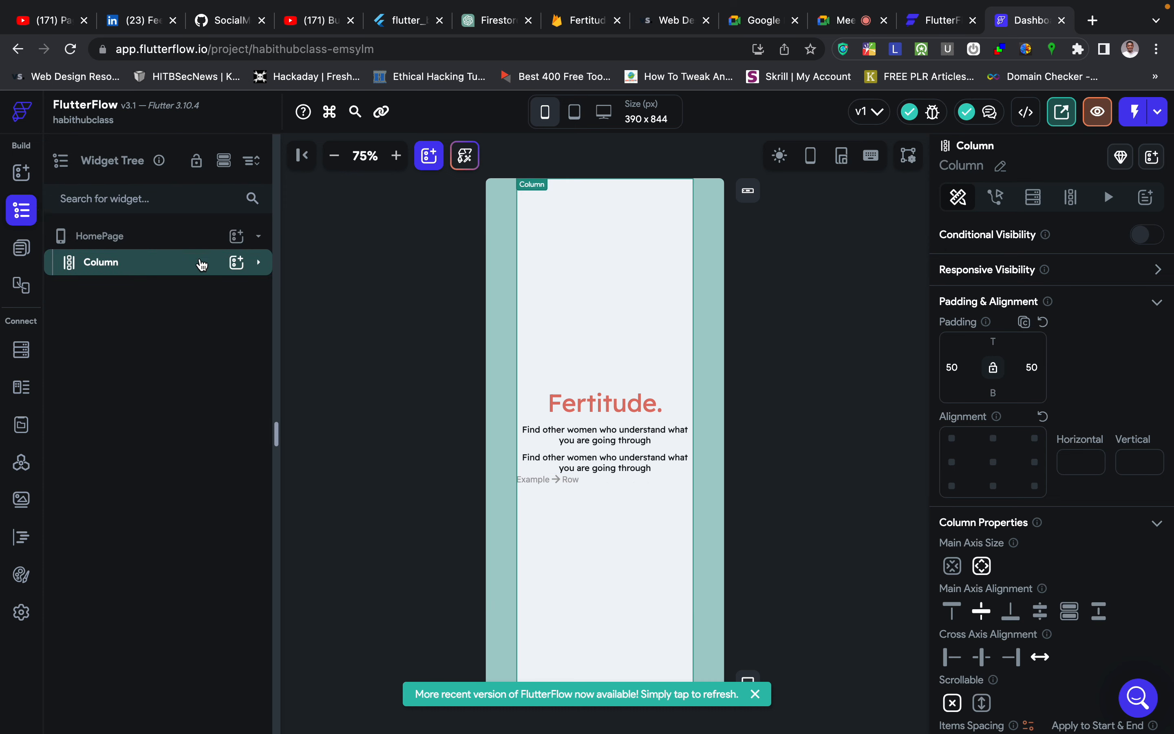
{"action": "left_click", "coordinate": [258, 265]}
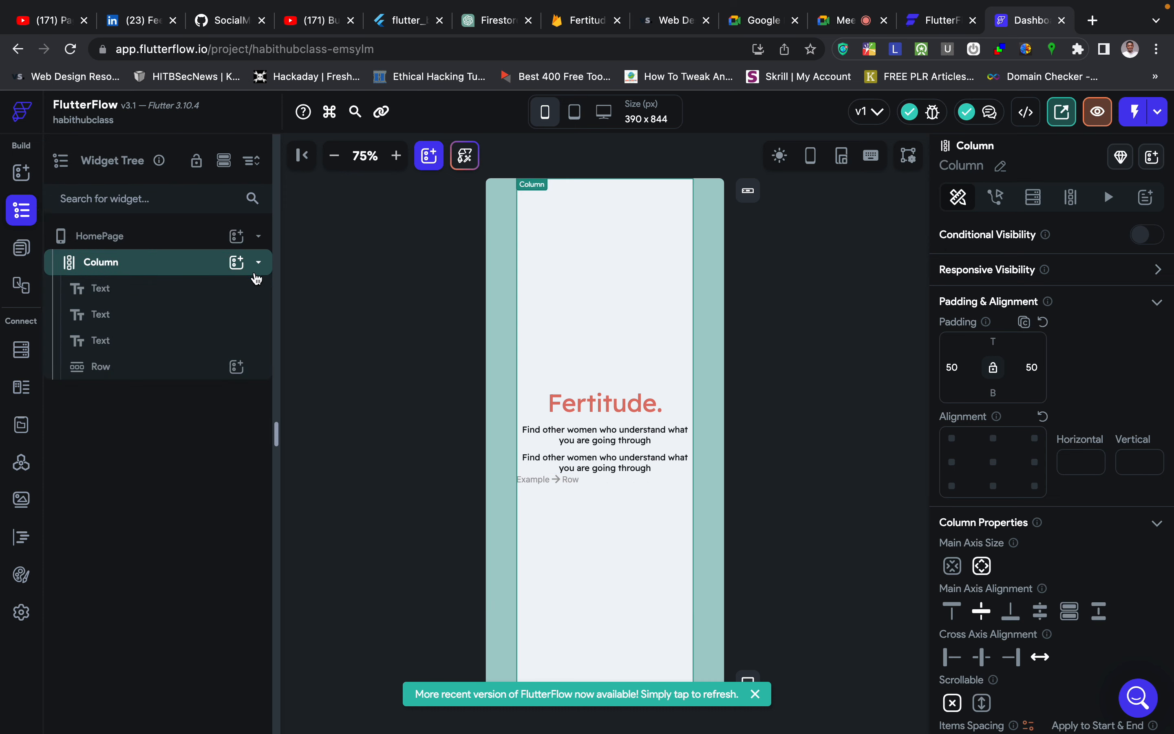
{"action": "left_click", "coordinate": [103, 373]}
{"action": "key", "text": "ctrl+Right"}
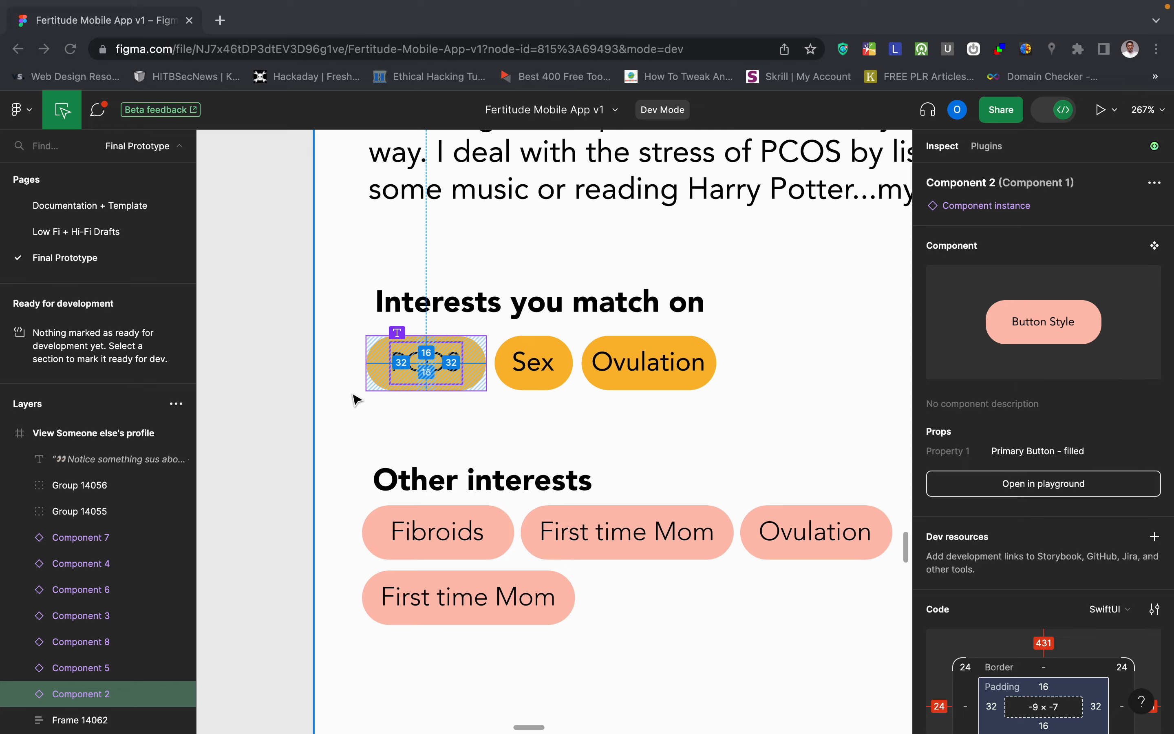
{"action": "key", "text": "ctrl+Left"}
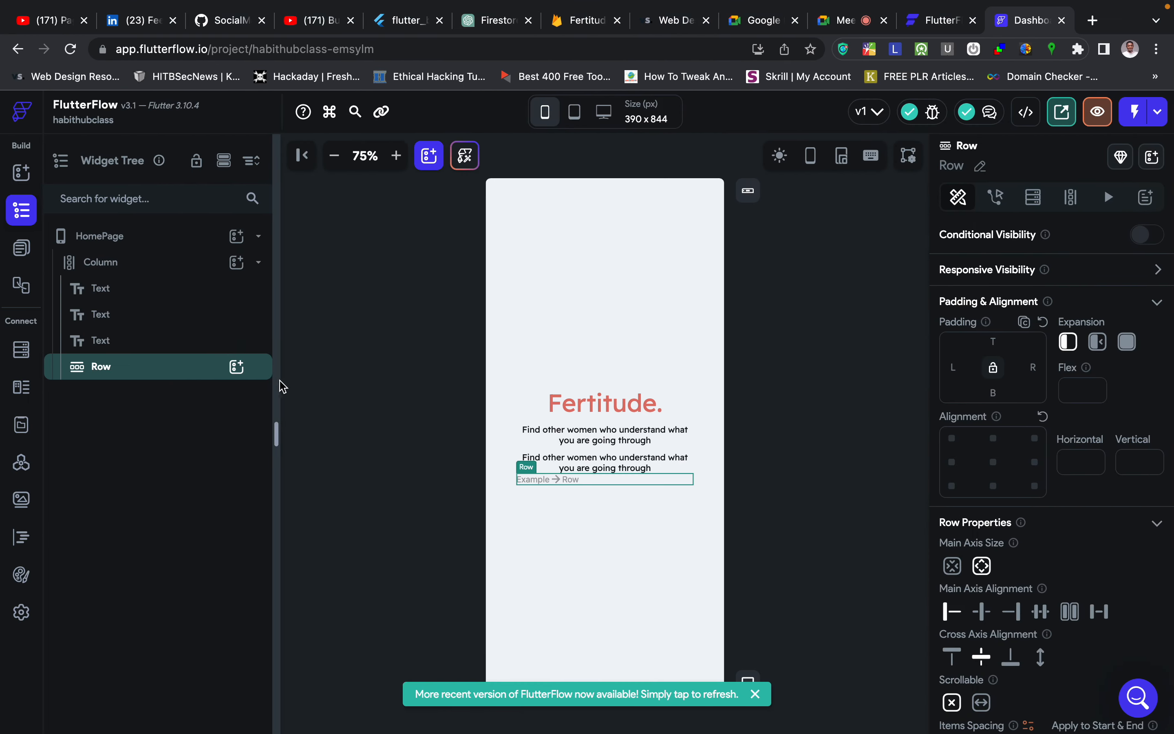
{"action": "left_click", "coordinate": [241, 371]}
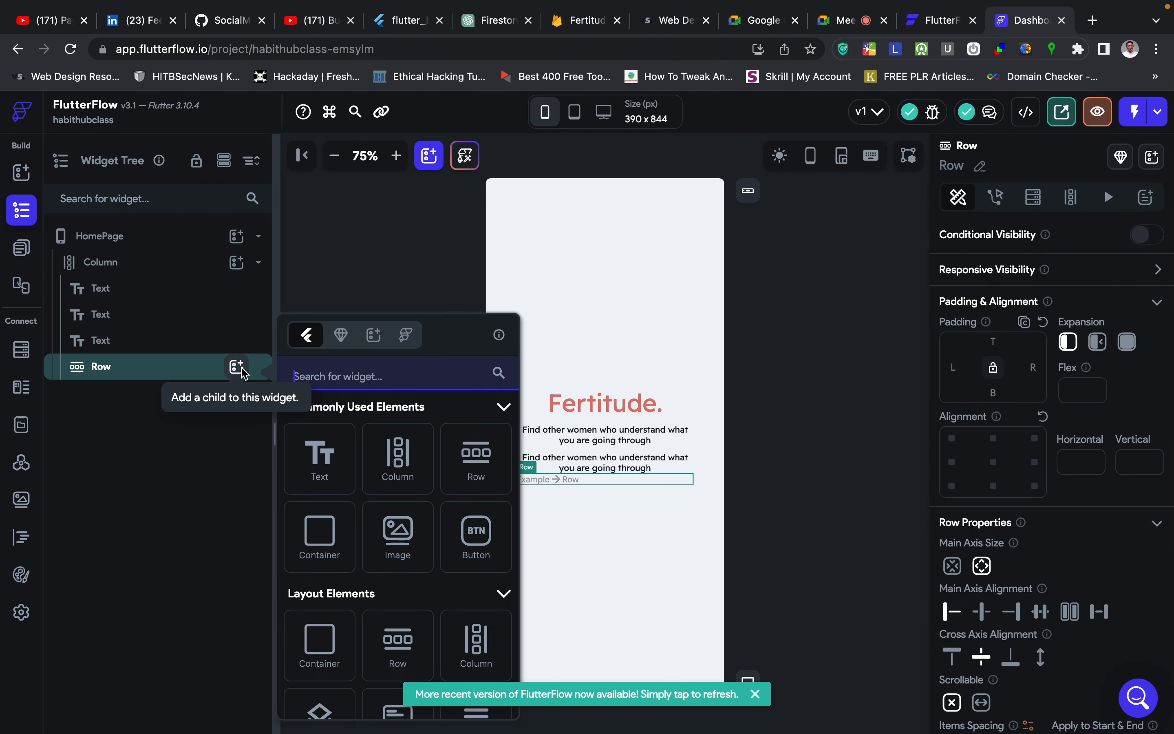
{"action": "left_click", "coordinate": [320, 536]}
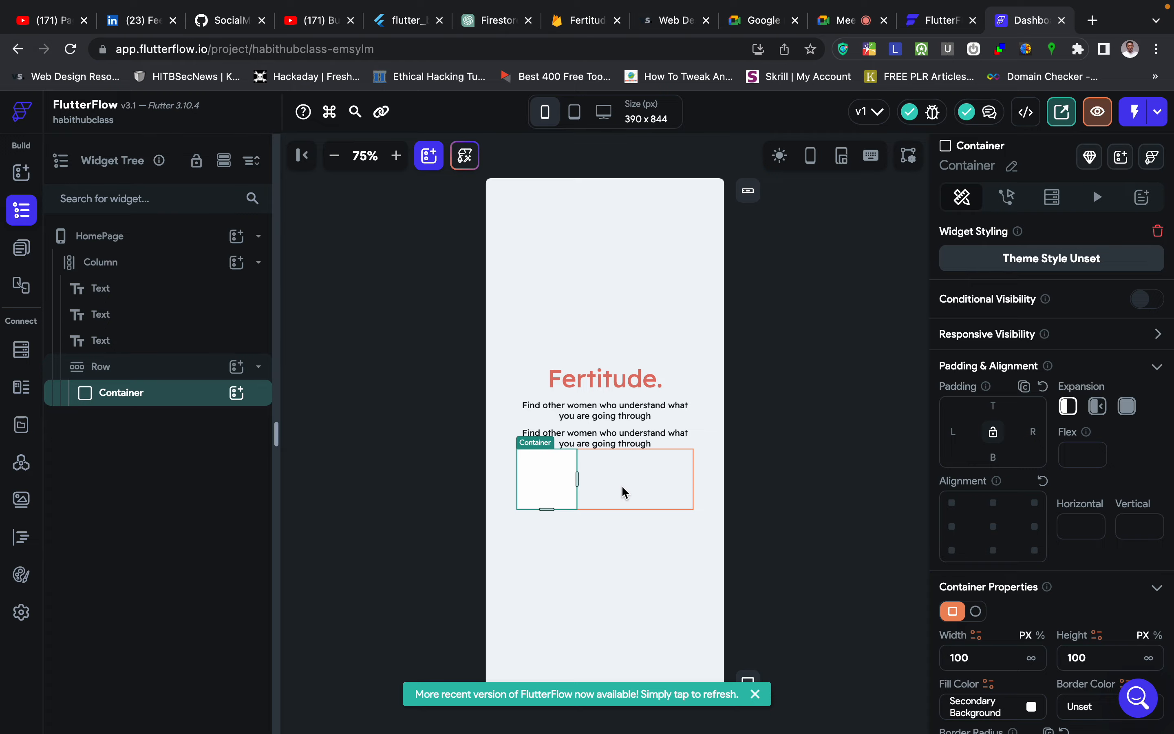
Switch to Figma and inspect the PCOS tag's size, inner padding and distance from the profile frame's edges.
{"action": "key", "text": "ctrl+Right"}
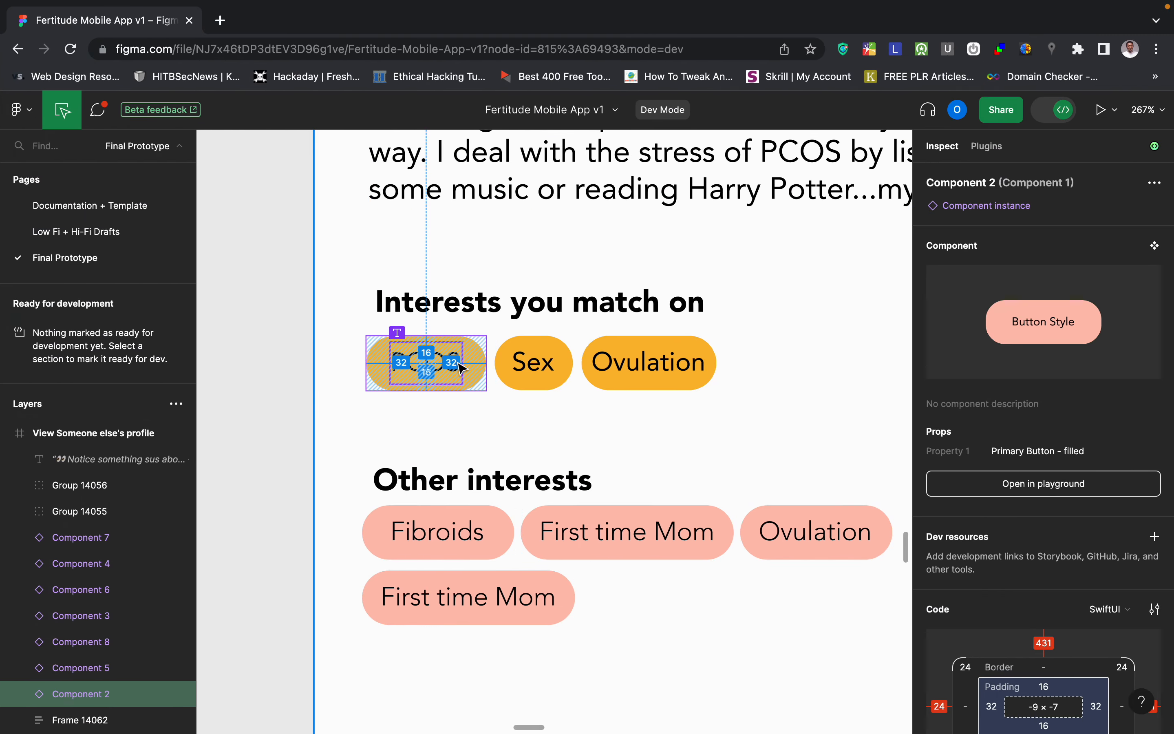
{"action": "left_click", "coordinate": [482, 400]}
{"action": "key", "text": "ctrl+Left"}
{"action": "key", "text": "ctrl+Right"}
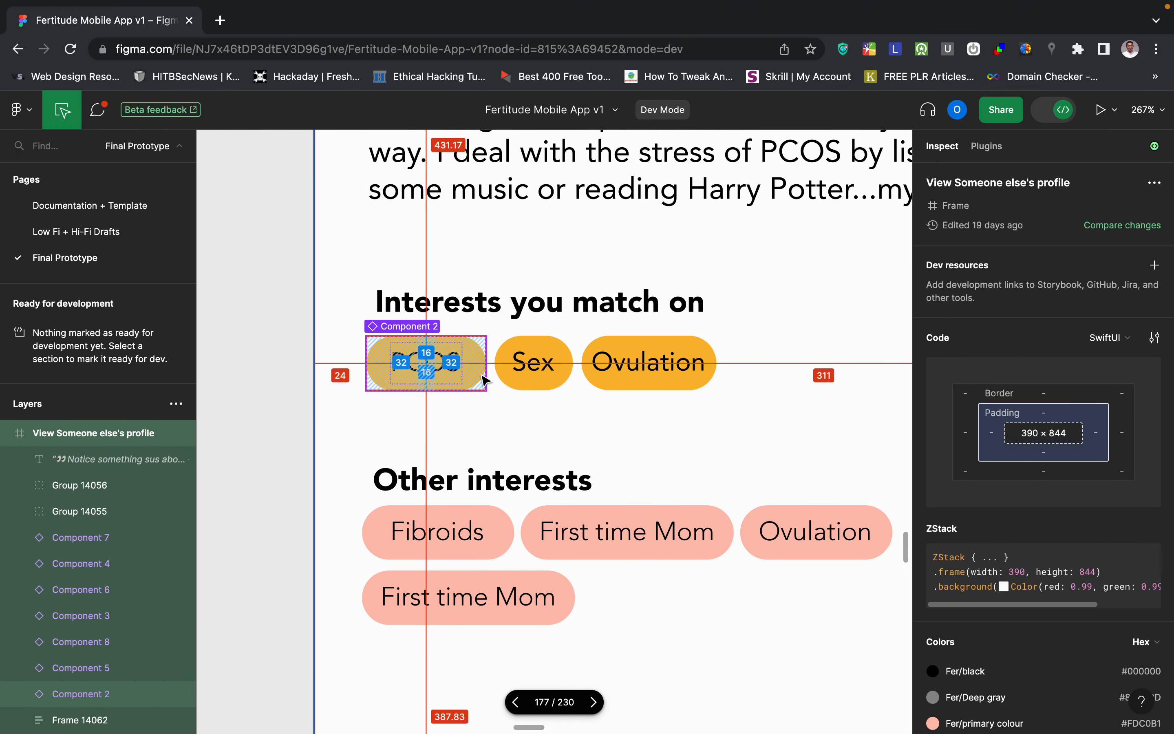
{"action": "left_click", "coordinate": [484, 380]}
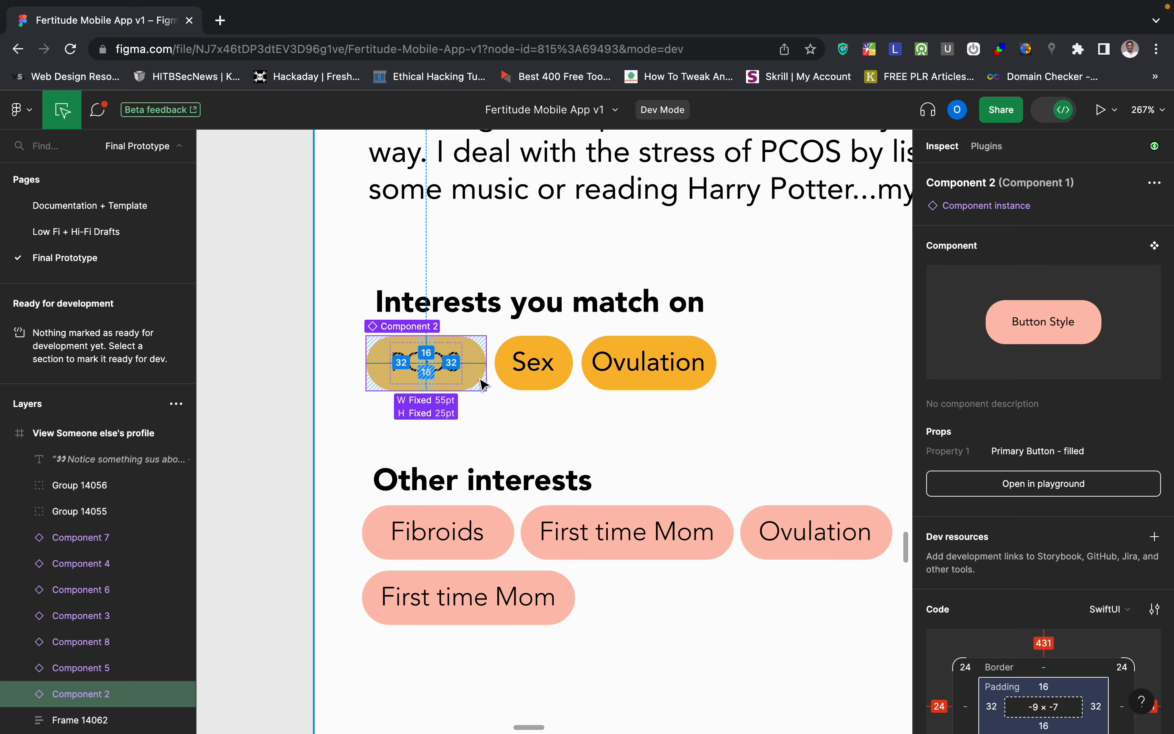
{"action": "key", "text": "ctrl+Left"}
{"action": "key", "text": "ctrl+Right"}
{"action": "mouse_move", "coordinate": [498, 377]}
Switch to FlutterFlow and try a height of 30 px on the Container inside the Row.
{"action": "key", "text": "ctrl+Left"}
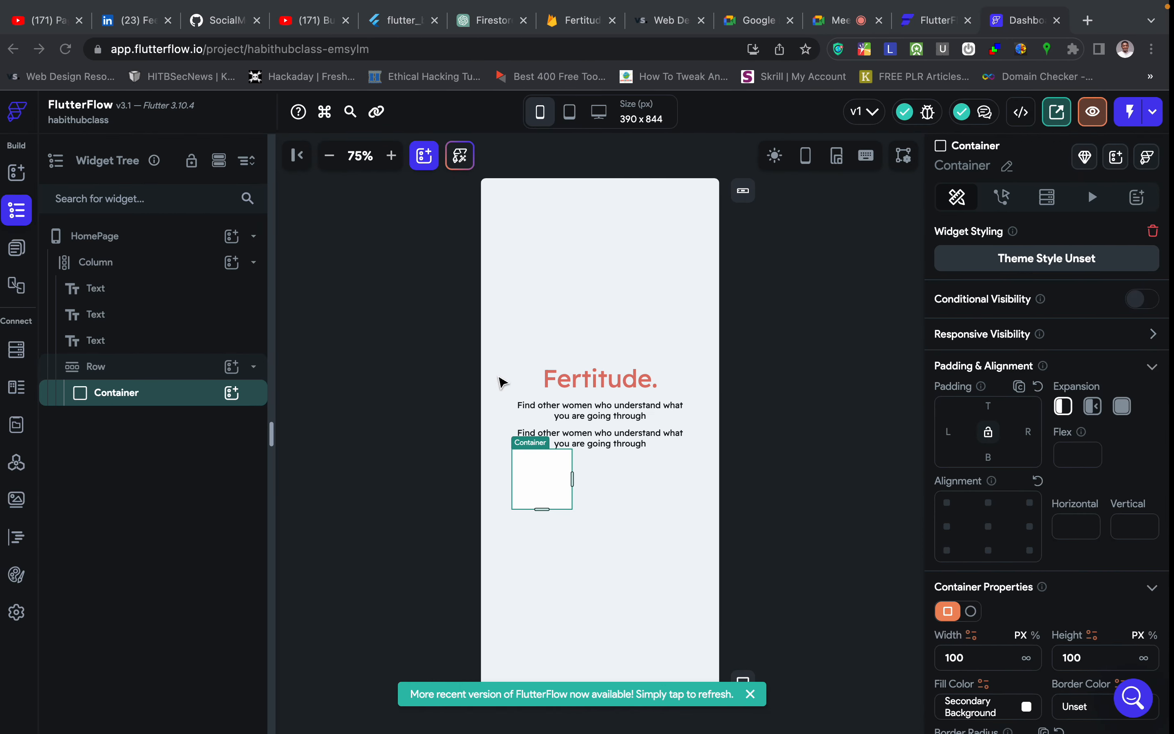
{"action": "scroll", "coordinate": [1131, 481], "scroll_direction": "down", "scroll_amount": 5}
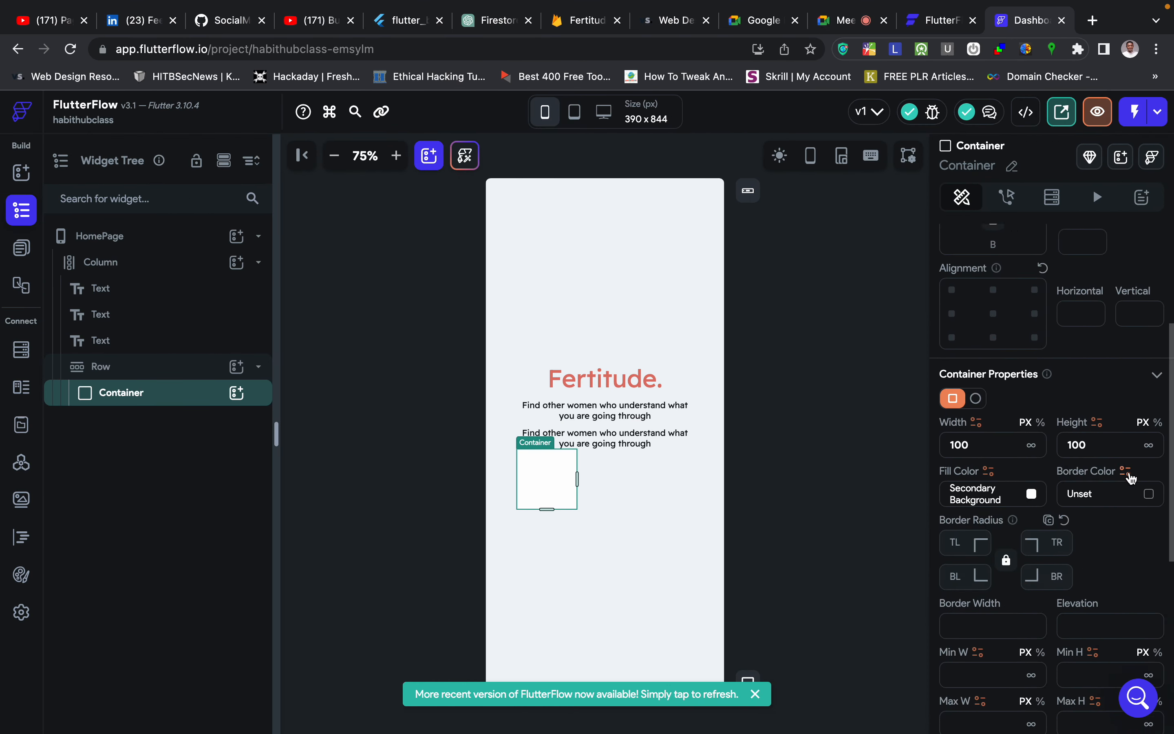
{"action": "double_click", "coordinate": [1089, 426]}
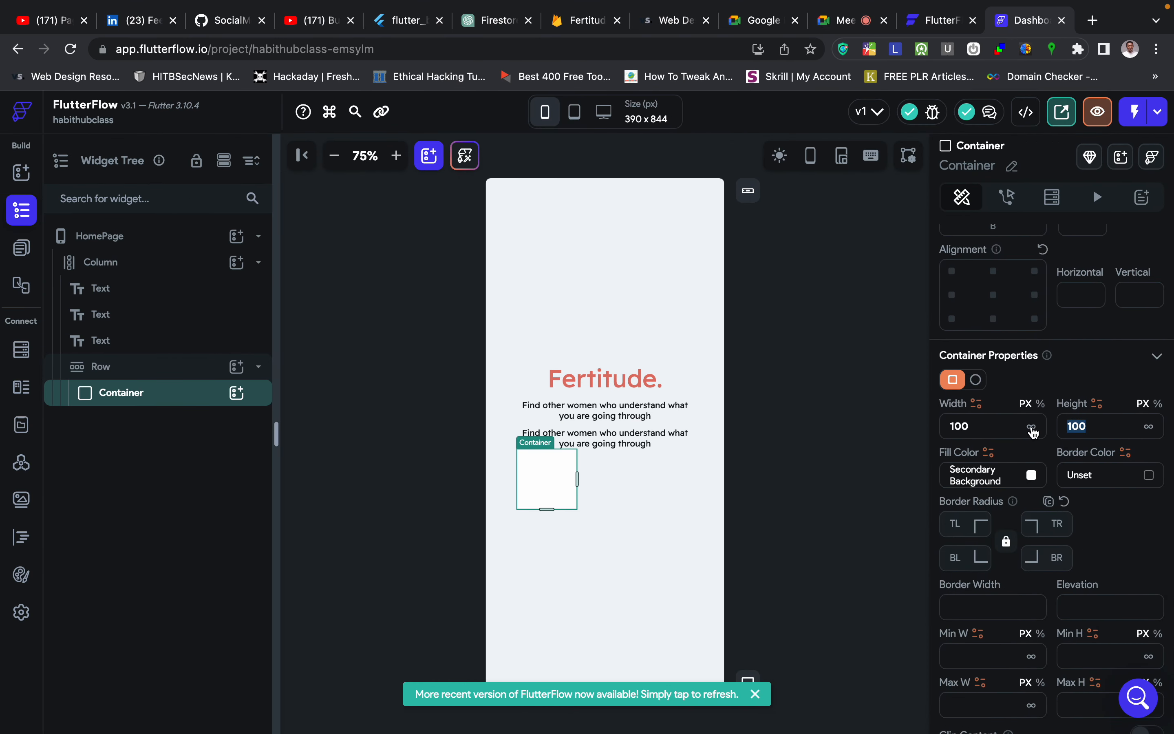
{"action": "key", "text": "ctrl+Right"}
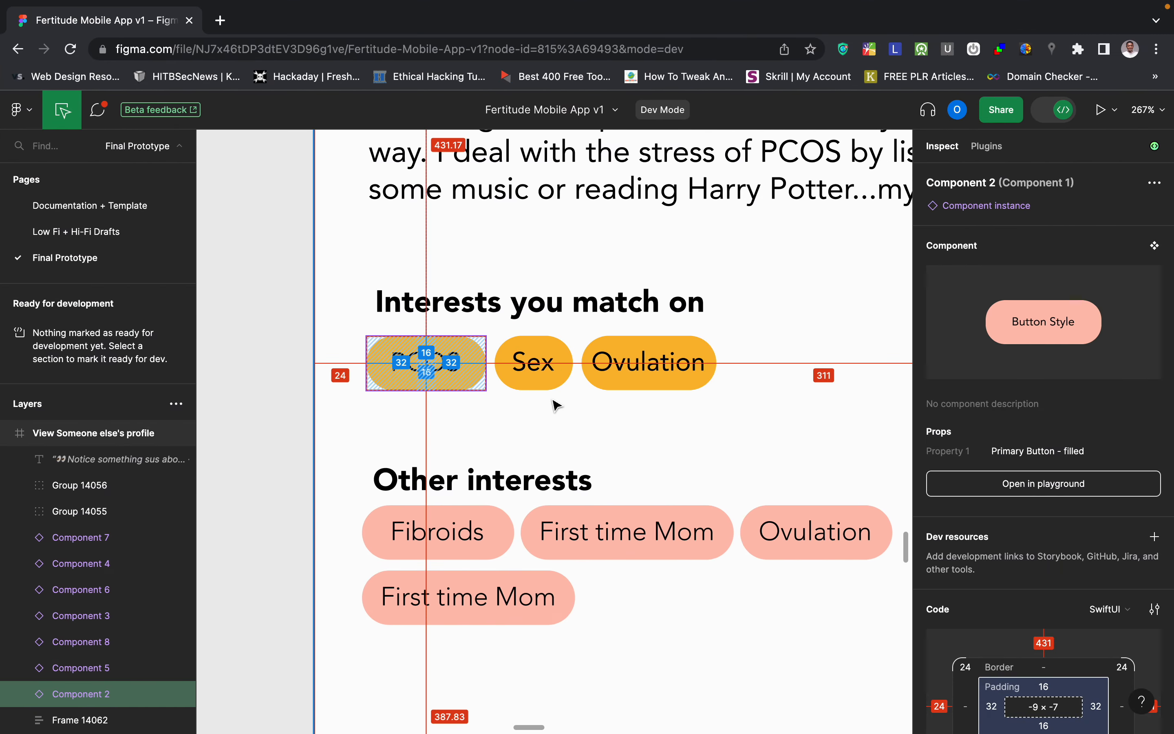
{"action": "key", "text": "ctrl+Left"}
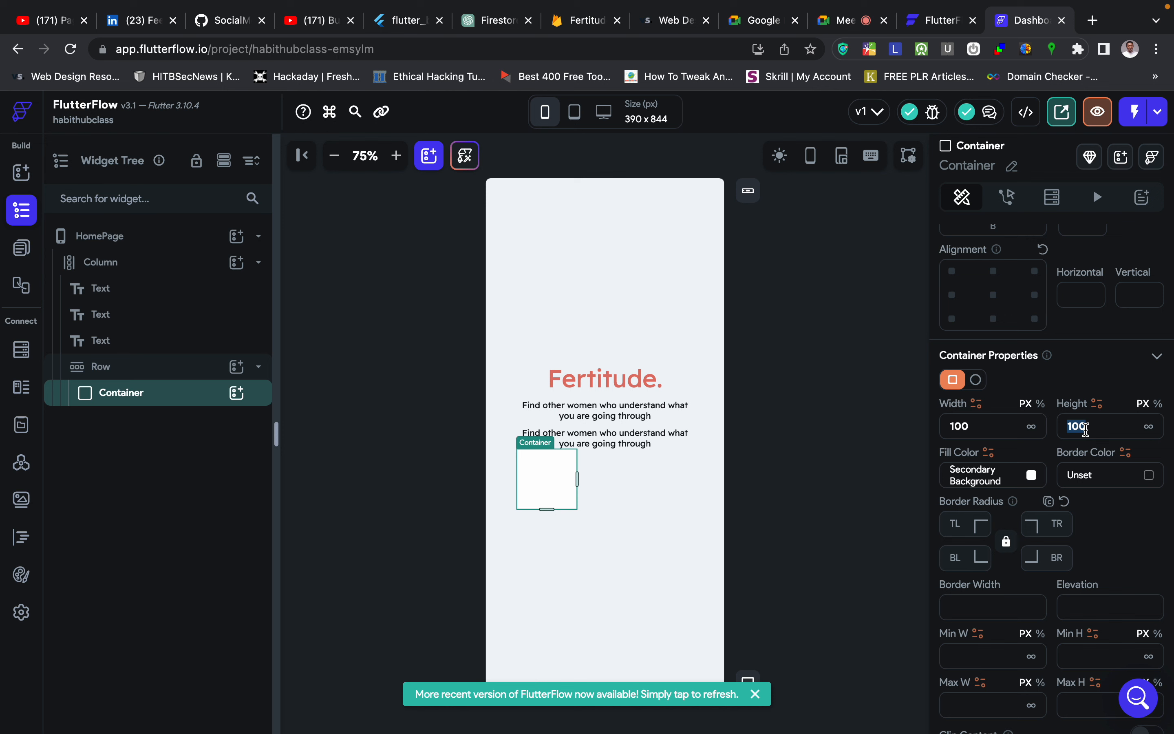
{"action": "type", "text": "30"}
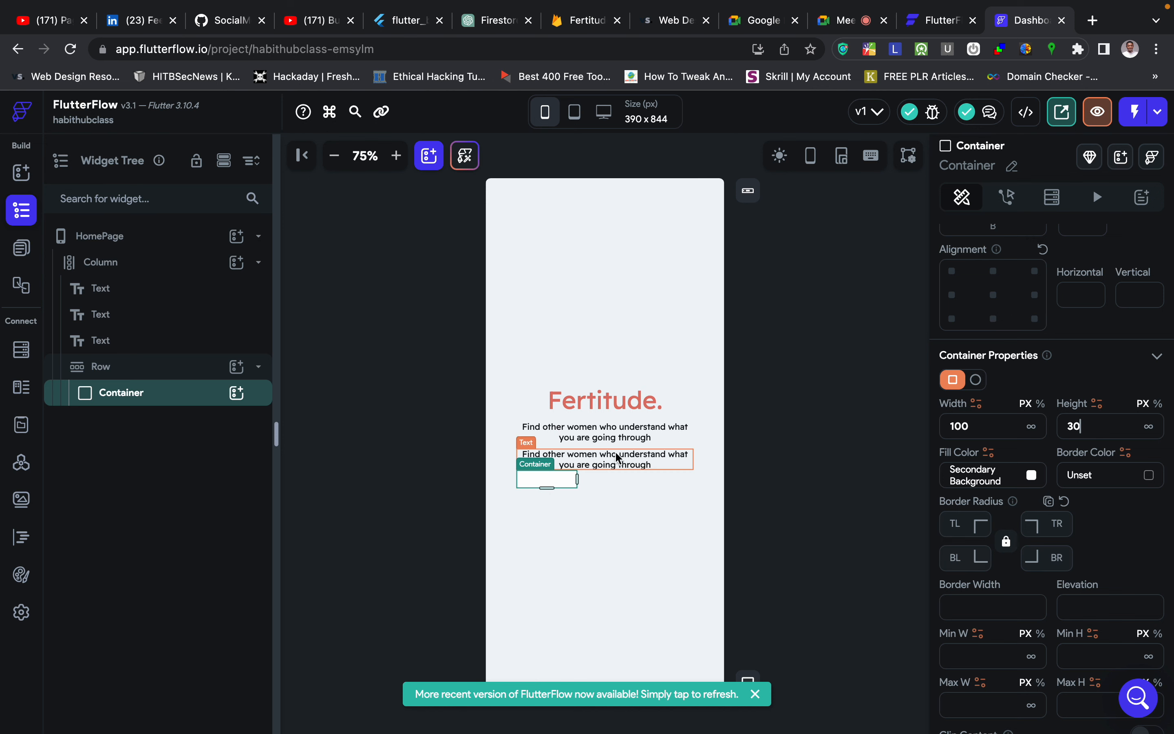
{"action": "key", "text": "BackSpace"}
{"action": "key", "text": "BackSpace"}
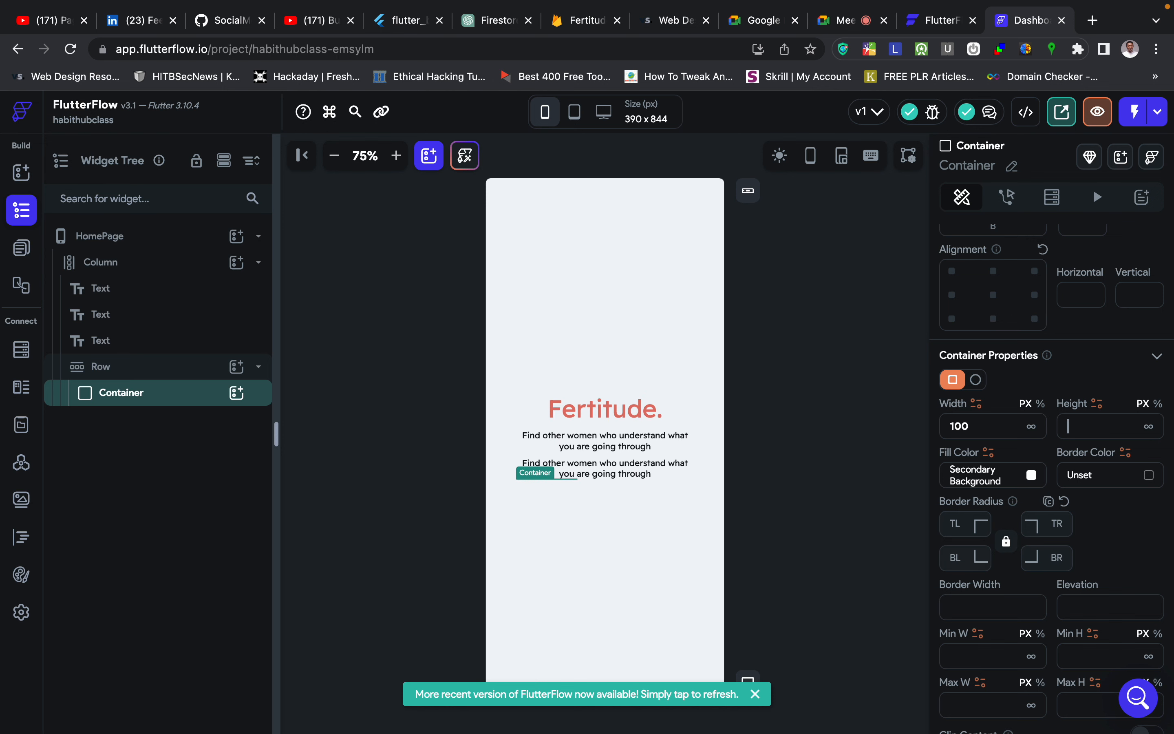
Compare the PCOS tag with the whole profile frame in Figma, and set the Container's height to 50 px in FlutterFlow.
{"action": "key", "text": "ctrl+Right"}
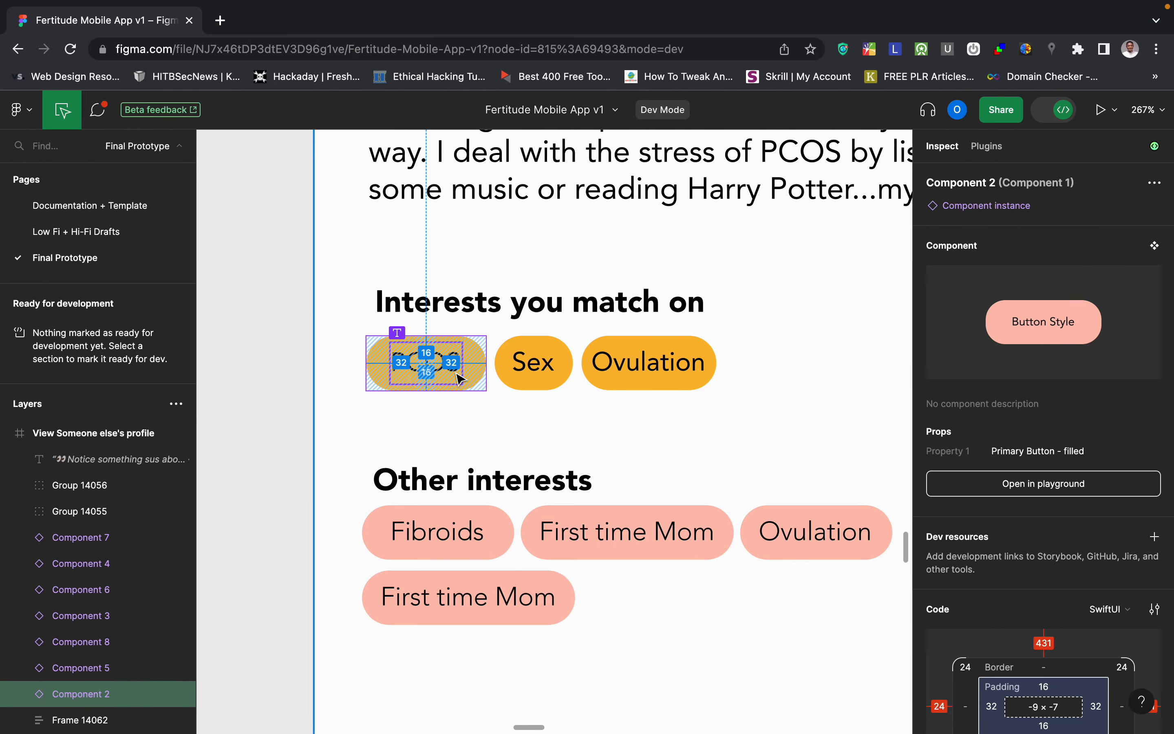
{"action": "scroll", "coordinate": [459, 379], "scroll_direction": "down", "scroll_amount": 15}
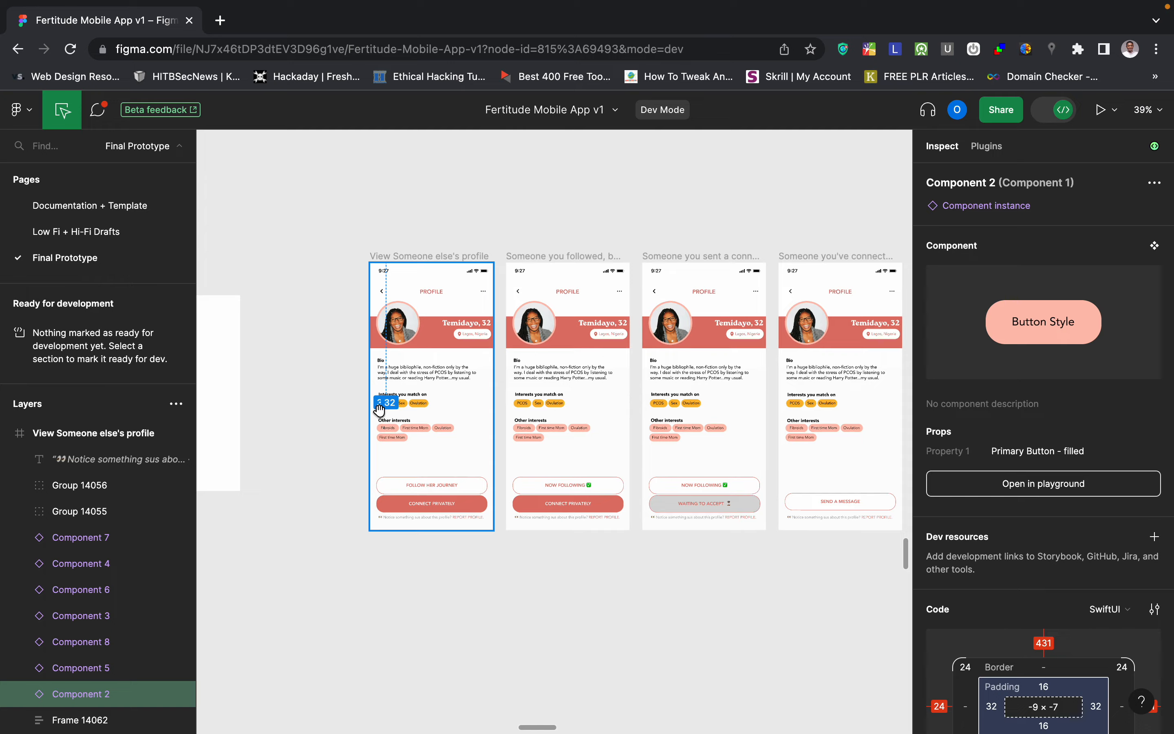
{"action": "scroll", "coordinate": [399, 430], "scroll_direction": "up", "scroll_amount": 8}
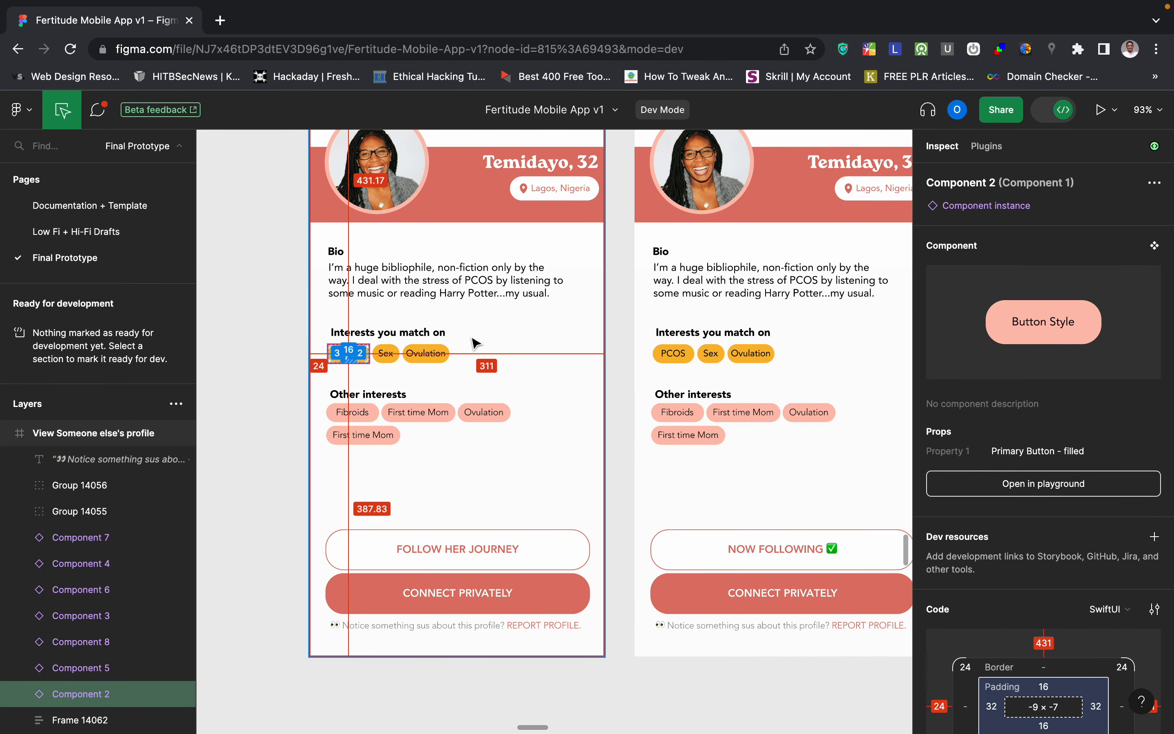
{"action": "key", "text": "ctrl+Left"}
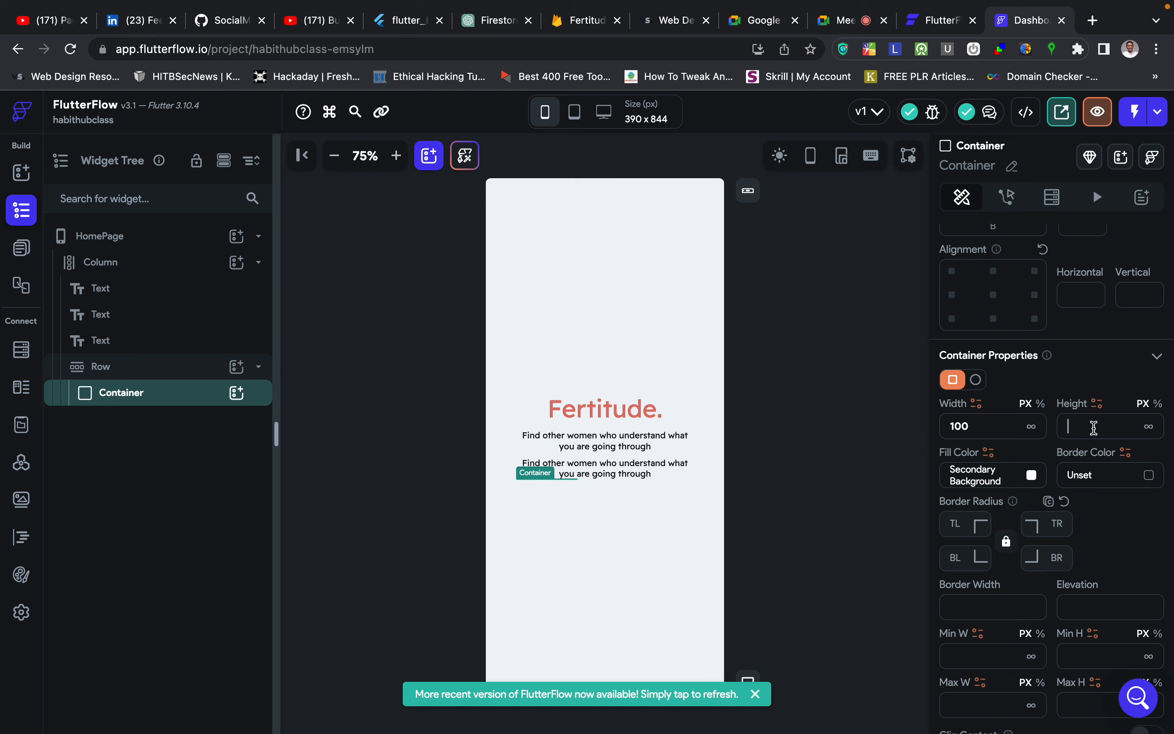
{"action": "left_click", "coordinate": [1068, 425]}
{"action": "type", "text": "50"}
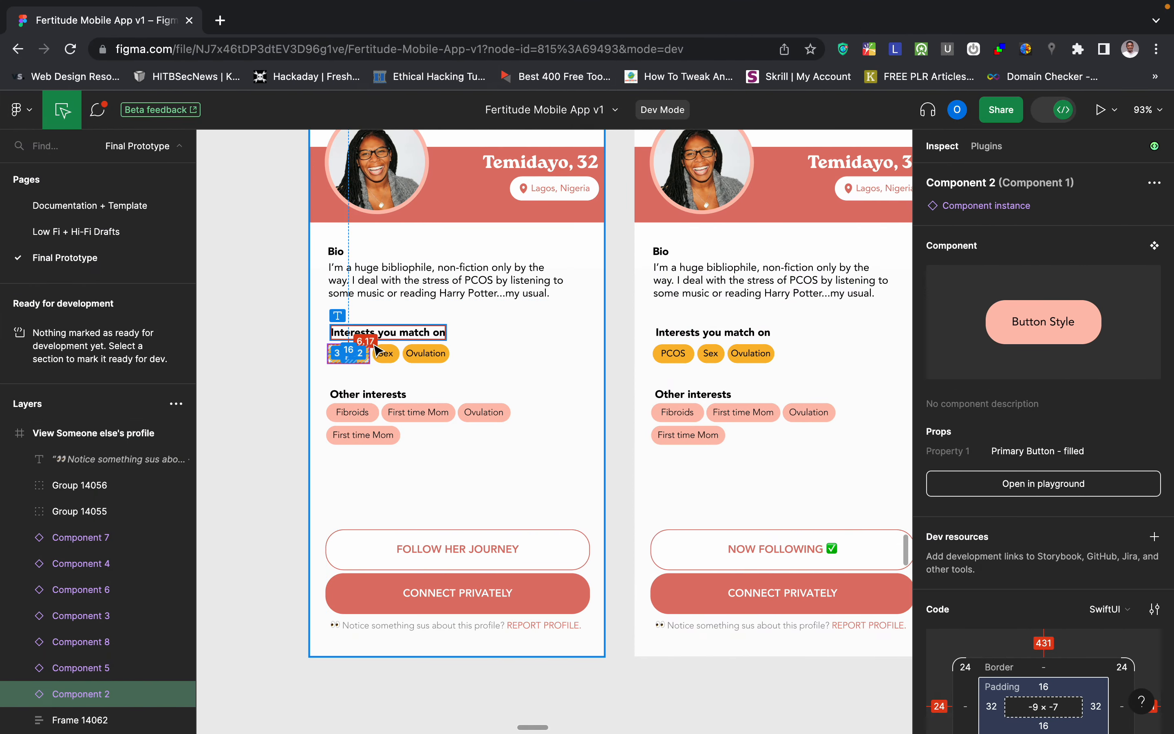
Switch to Figma and copy the PCOS tag's Gold color code, #FABA32.
{"action": "left_click", "coordinate": [348, 352]}
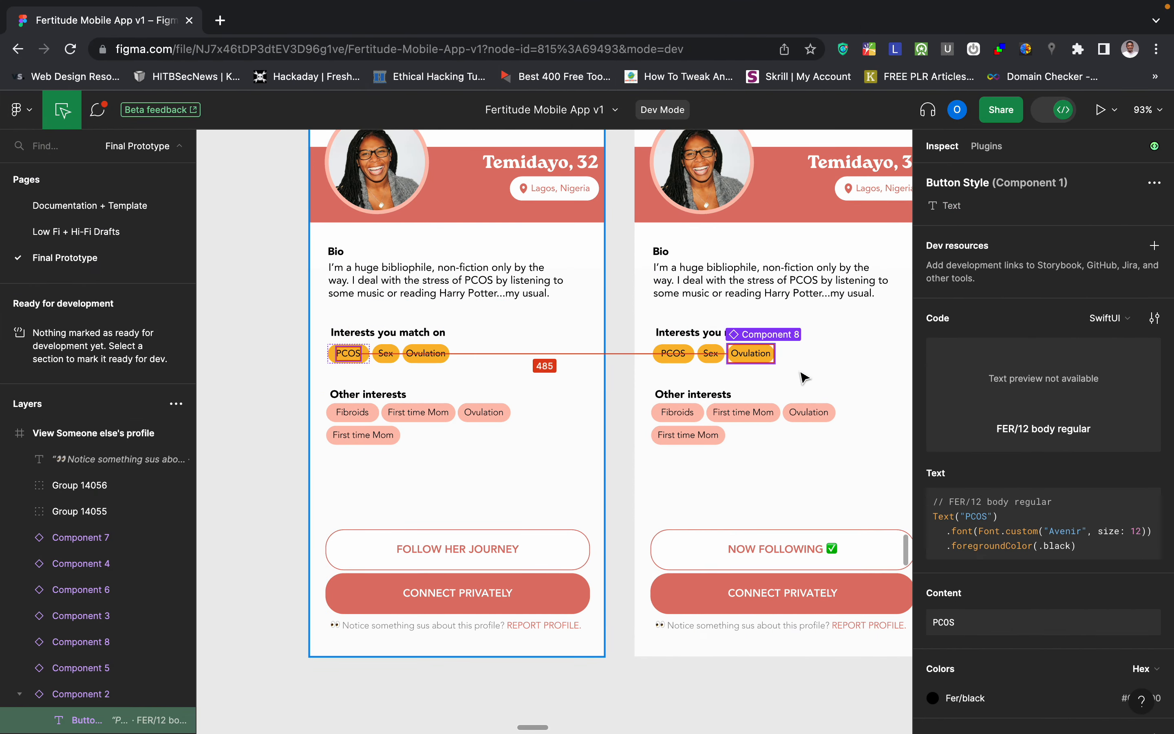
{"action": "left_click", "coordinate": [370, 362]}
{"action": "scroll", "coordinate": [1019, 461], "scroll_direction": "down", "scroll_amount": 8}
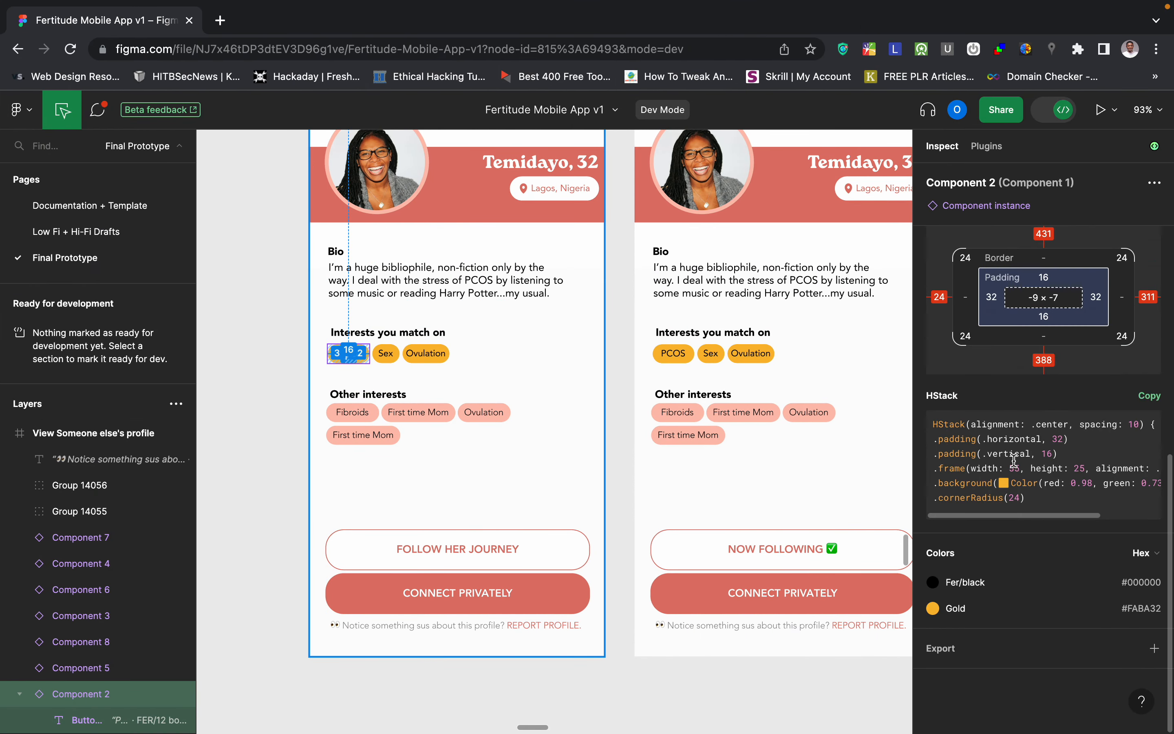
{"action": "left_click", "coordinate": [1144, 606]}
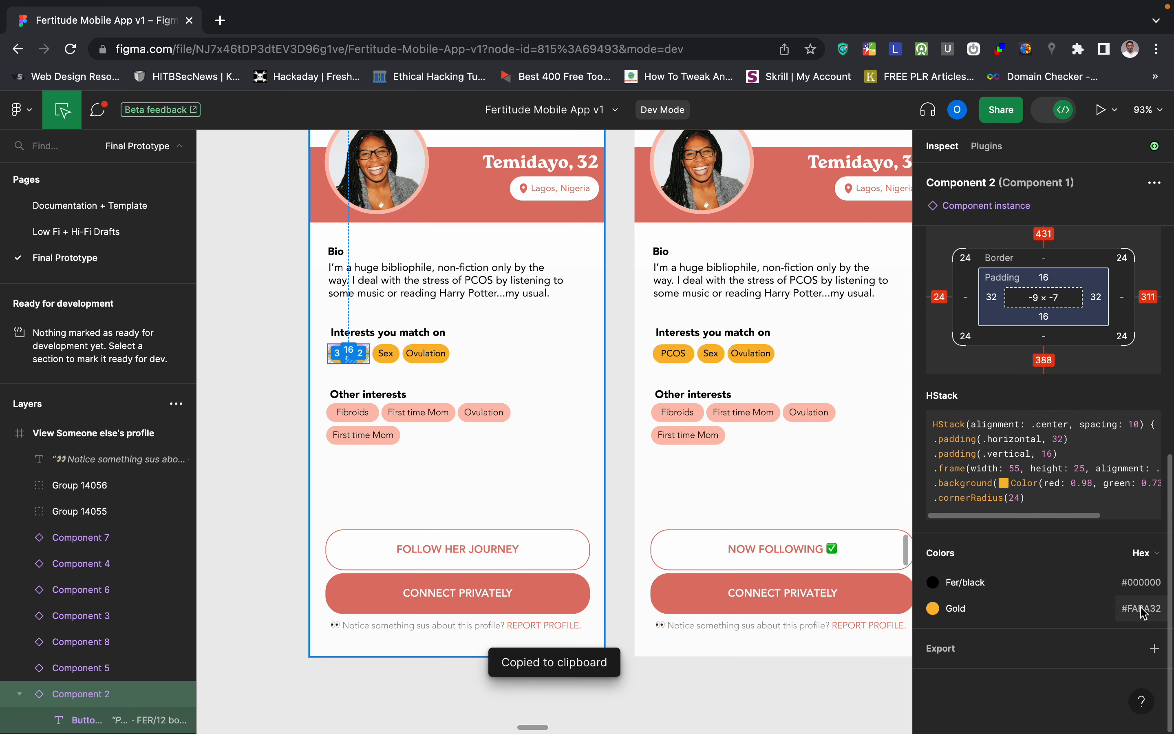
Return to FlutterFlow and open the Container's fill color with its hex value selected for replacement.
{"action": "key", "text": "ctrl+Left"}
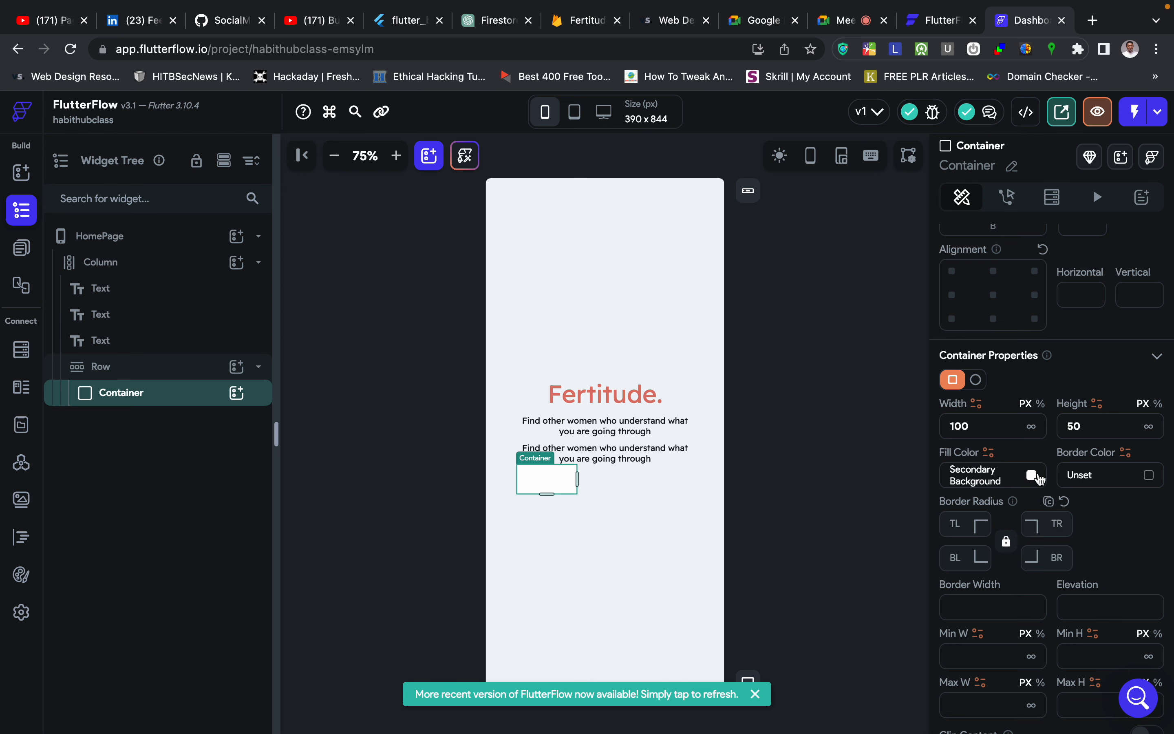
{"action": "left_click", "coordinate": [1034, 475]}
{"action": "triple_click", "coordinate": [651, 327]}
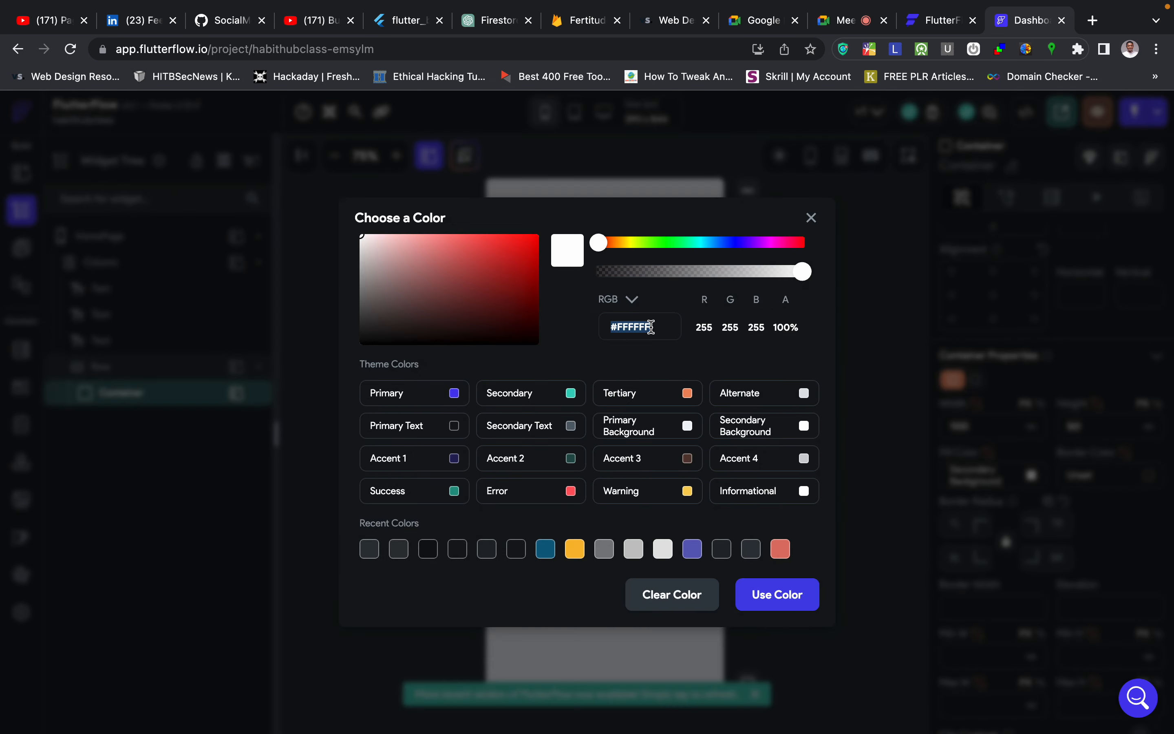
Set the container's fill colour to #faba32.
{"action": "key", "text": "ctrl+v"}
{"action": "left_click", "coordinate": [771, 606]}
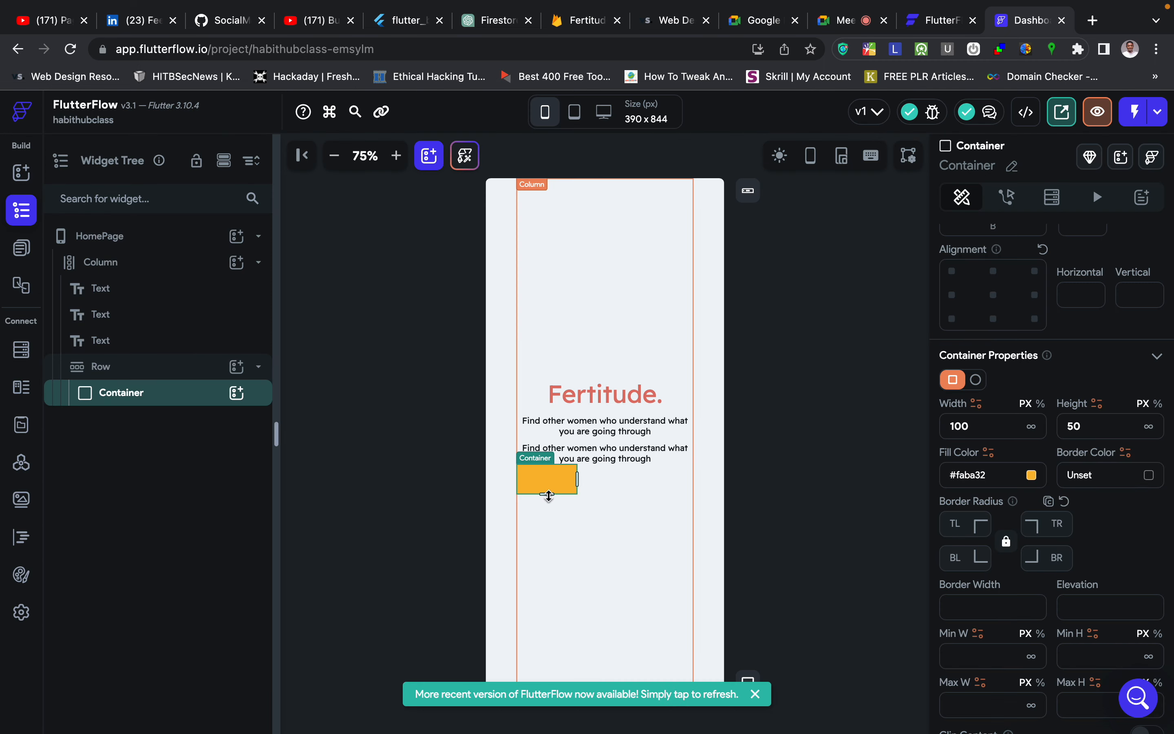
{"action": "left_click", "coordinate": [643, 543]}
{"action": "left_click", "coordinate": [860, 528]}
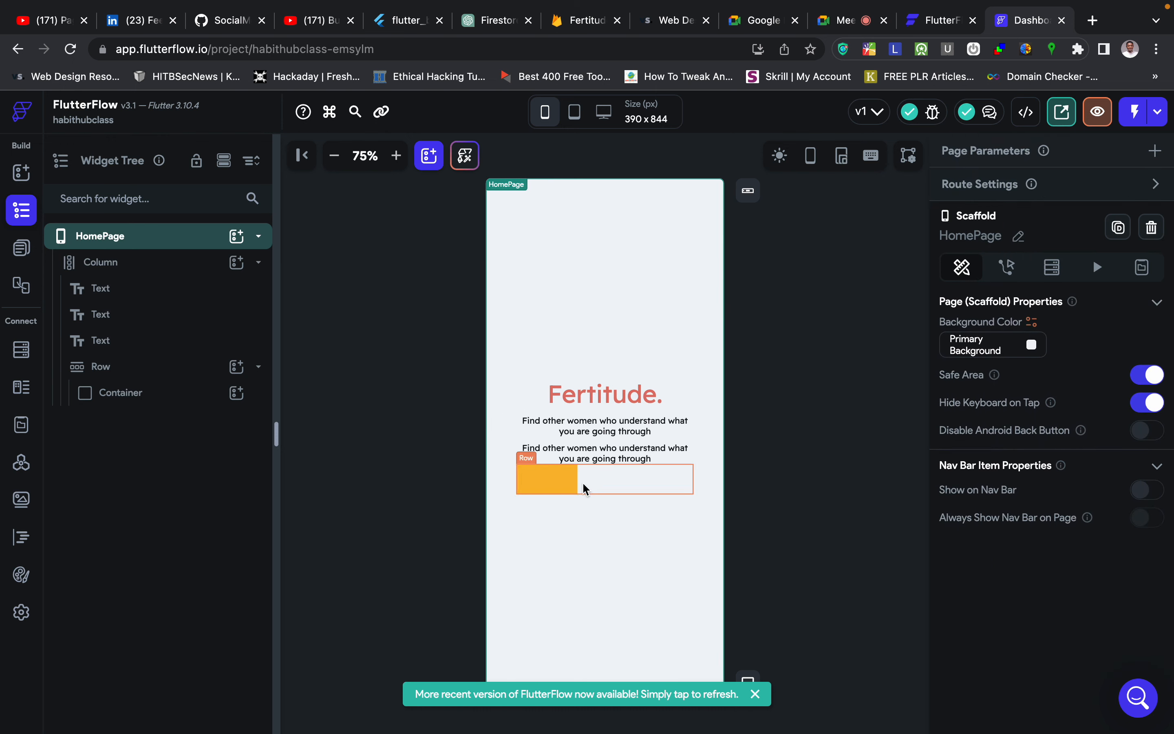
Examine the container's padding, alignment, size, border and shadow properties.
{"action": "left_click", "coordinate": [563, 482]}
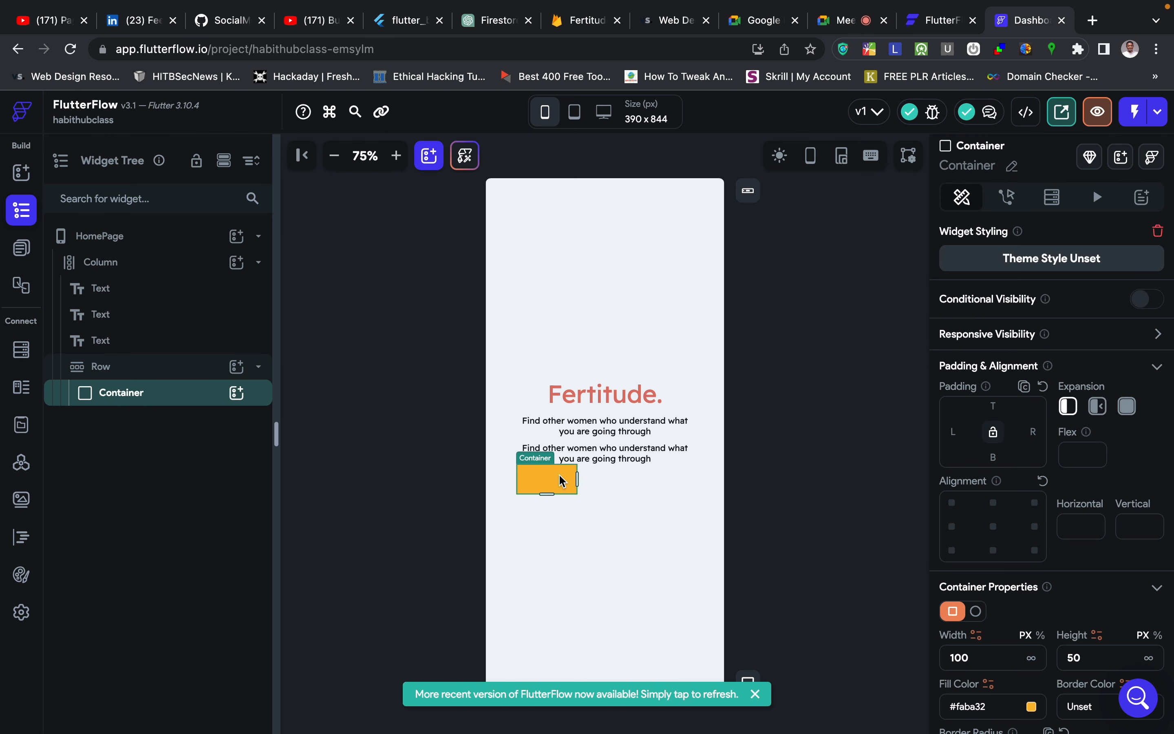
{"action": "scroll", "coordinate": [1083, 525], "scroll_direction": "down", "scroll_amount": 5}
{"action": "scroll", "coordinate": [1083, 525], "scroll_direction": "down", "scroll_amount": 5}
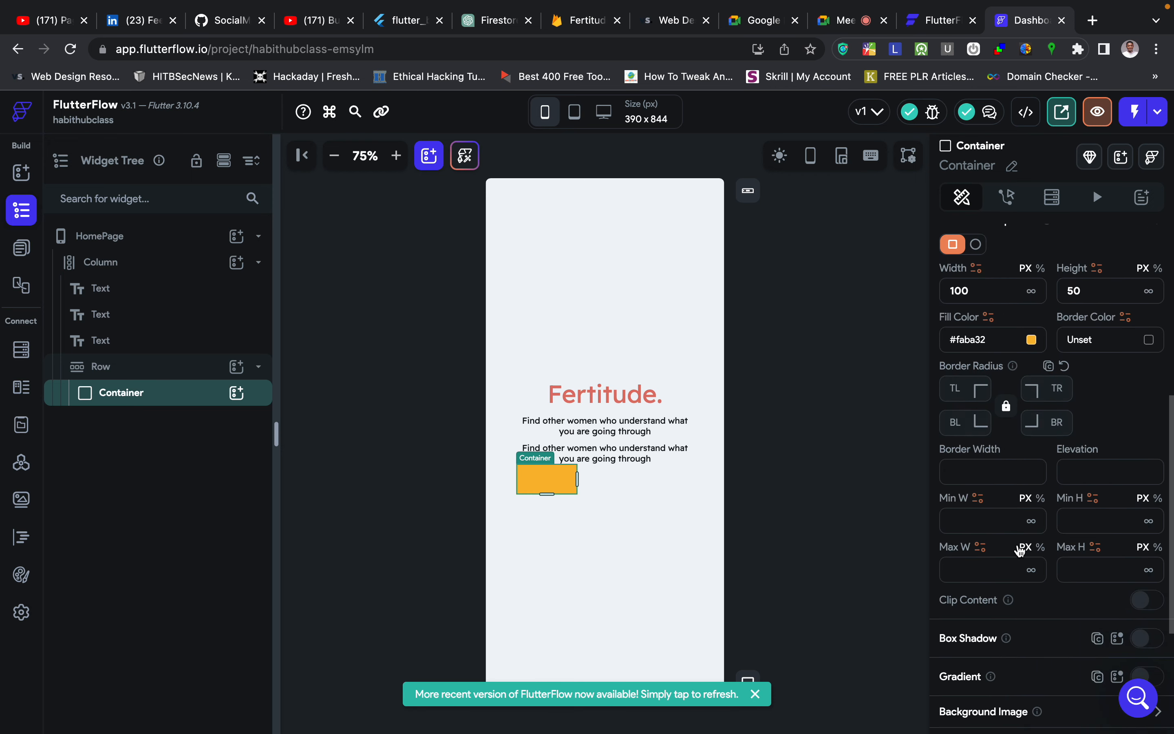
{"action": "scroll", "coordinate": [1019, 549], "scroll_direction": "down", "scroll_amount": 4}
{"action": "scroll", "coordinate": [1017, 548], "scroll_direction": "up", "scroll_amount": 8}
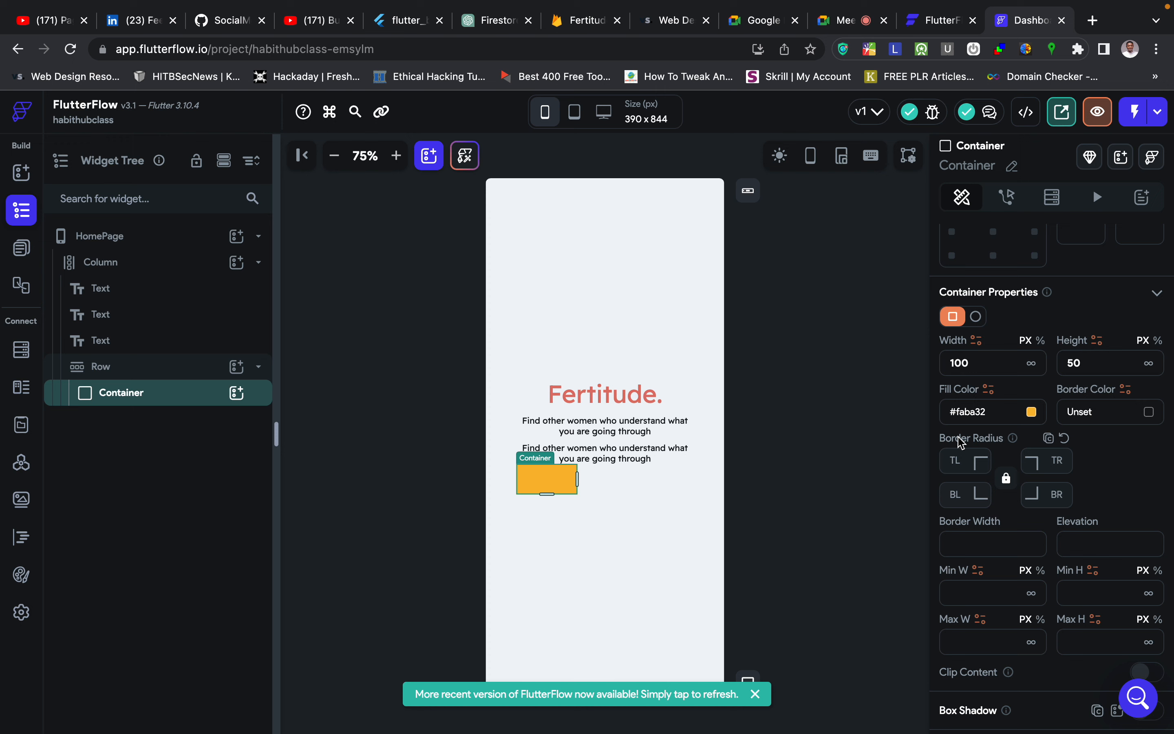
{"action": "scroll", "coordinate": [1048, 459], "scroll_direction": "up", "scroll_amount": 8}
{"action": "scroll", "coordinate": [1050, 461], "scroll_direction": "down", "scroll_amount": 1}
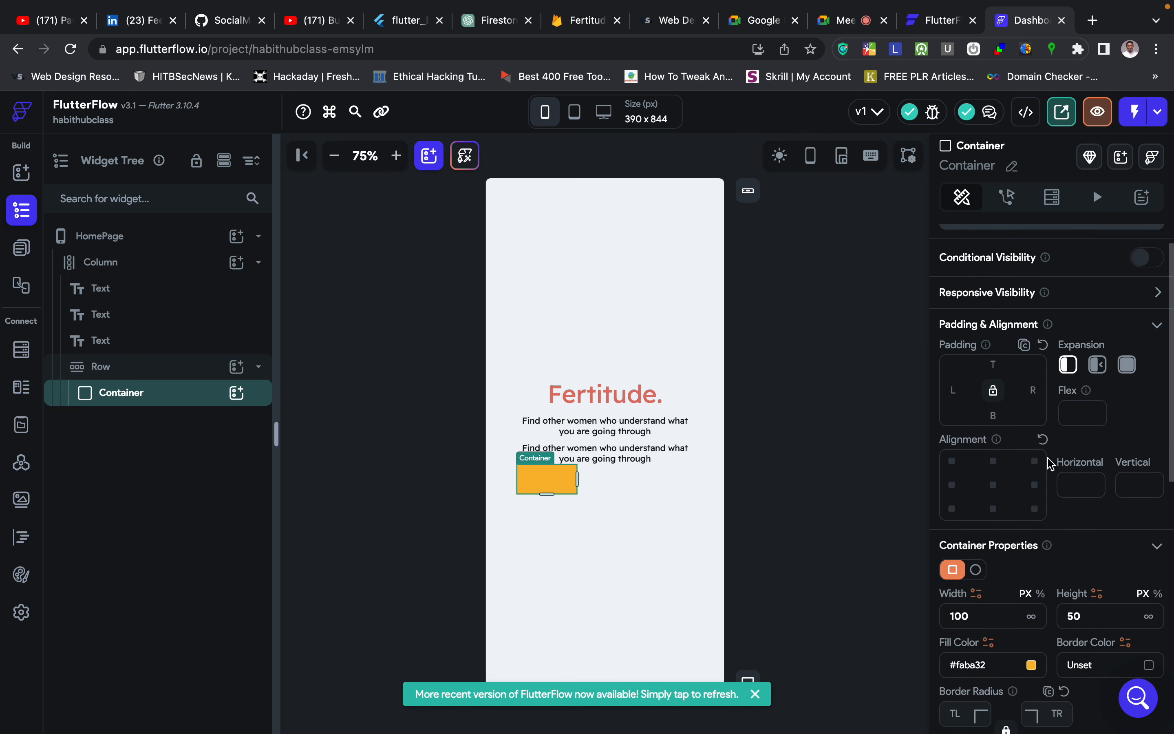
{"action": "scroll", "coordinate": [994, 387], "scroll_direction": "down", "scroll_amount": 1}
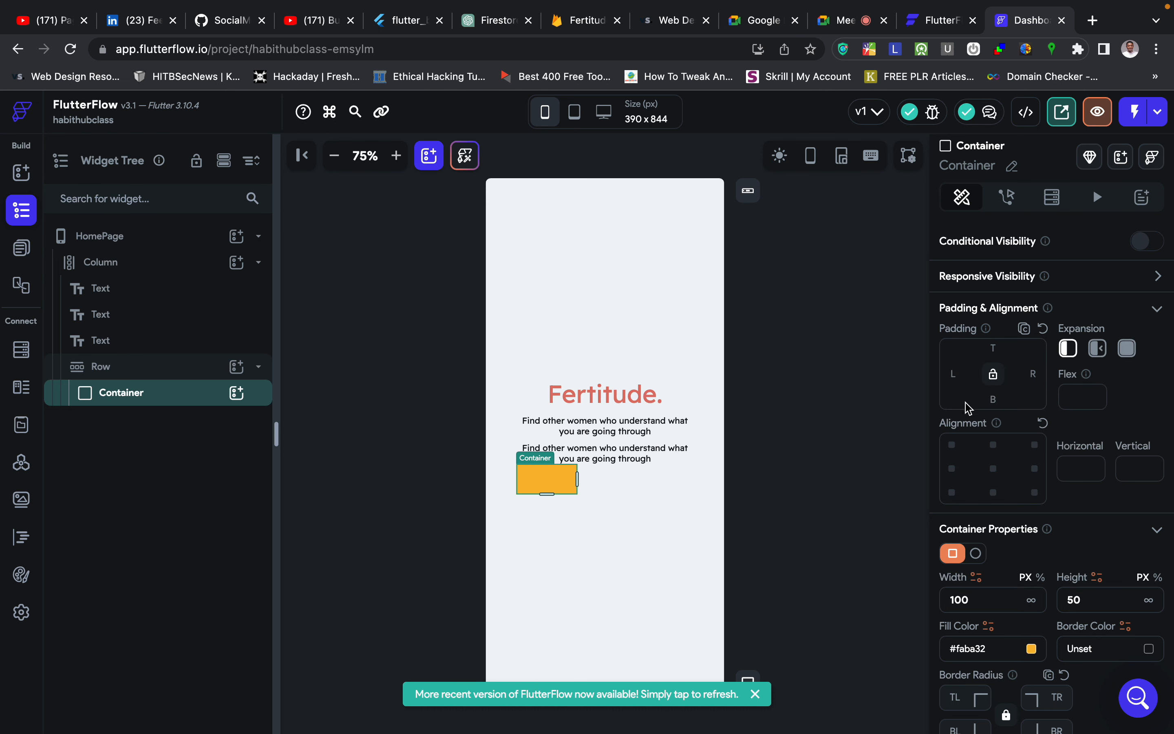
{"action": "scroll", "coordinate": [1024, 486], "scroll_direction": "down", "scroll_amount": 4}
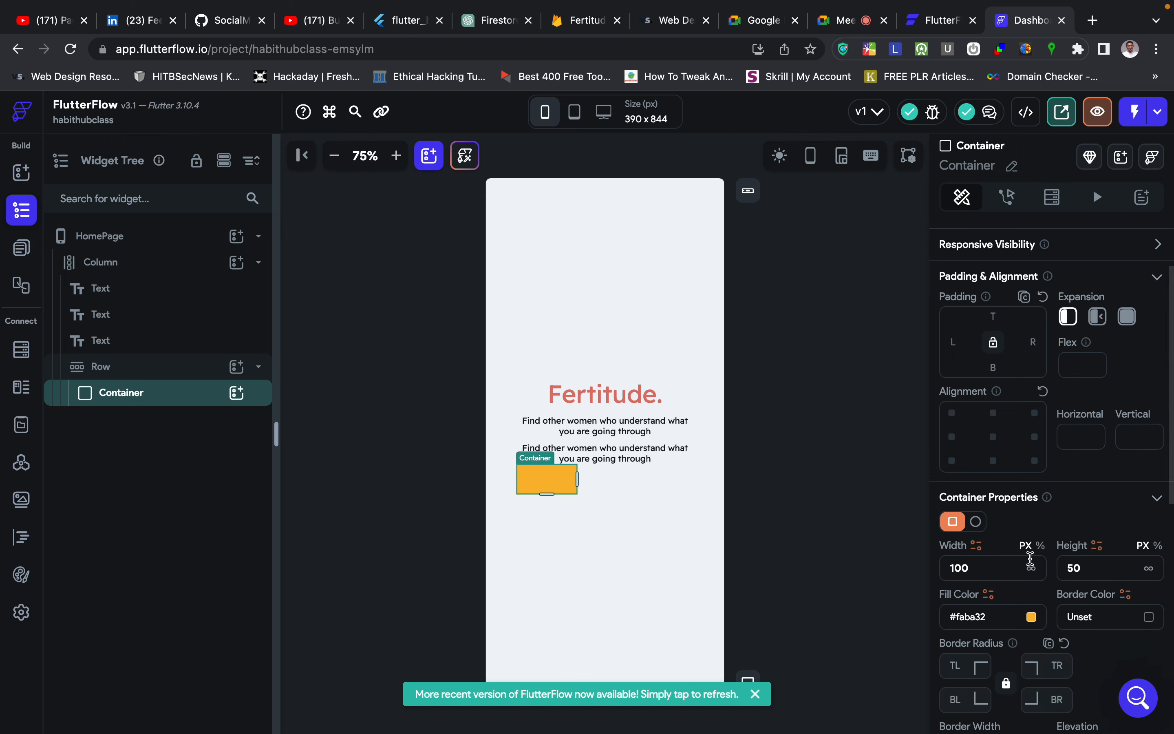
Try the circular shape on the container and return it to the rectangular shape.
{"action": "left_click", "coordinate": [975, 413]}
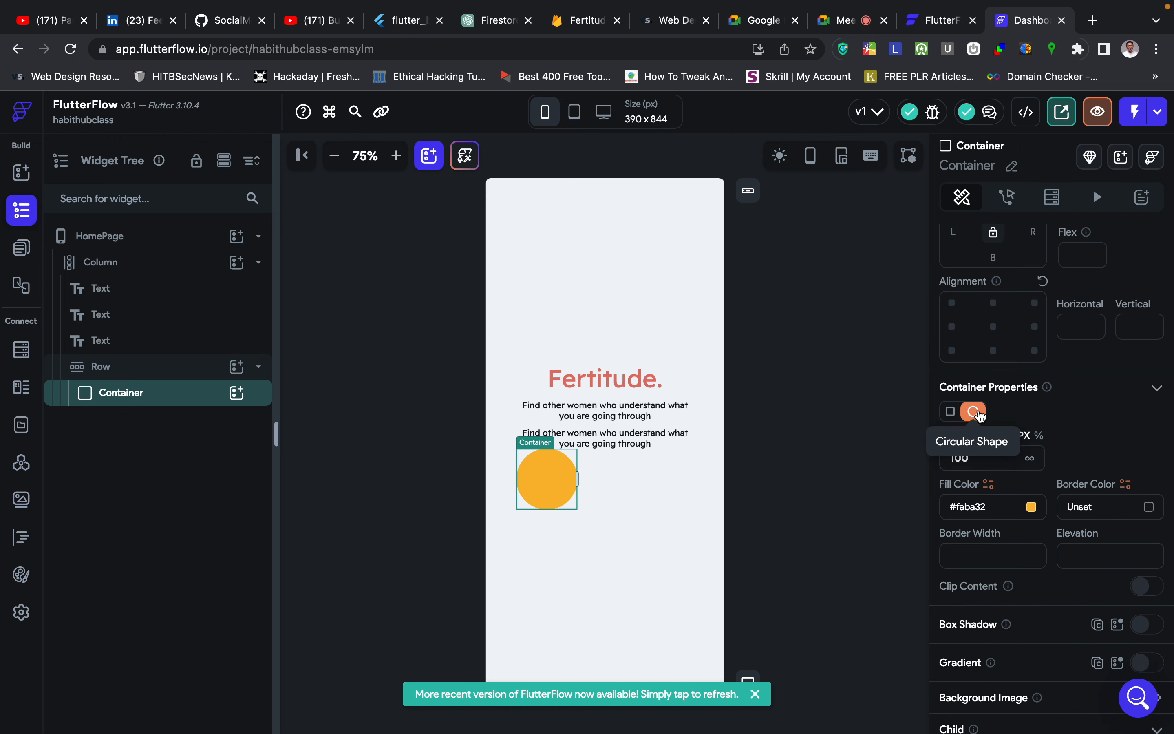
{"action": "left_click", "coordinate": [951, 412]}
Set the container's border radius to 20 on all corners and compare it with the yellow tags in the Figma design.
{"action": "scroll", "coordinate": [990, 408], "scroll_direction": "down", "scroll_amount": 1}
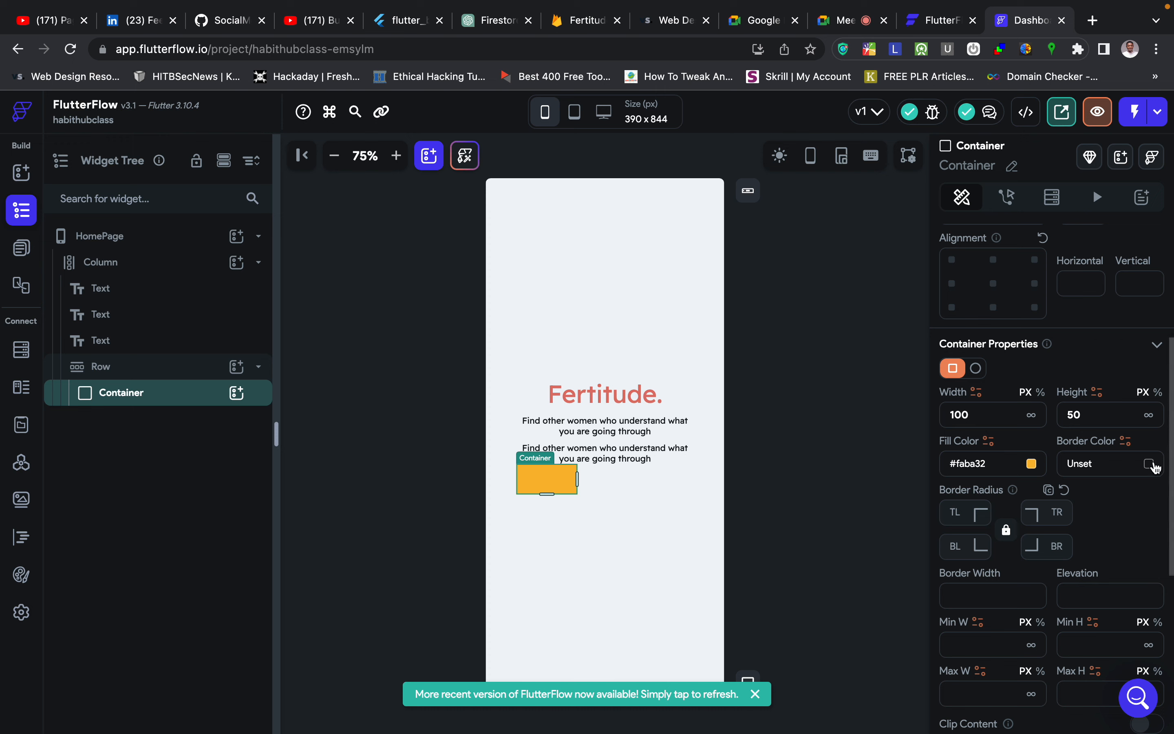
{"action": "scroll", "coordinate": [976, 538], "scroll_direction": "down", "scroll_amount": 1}
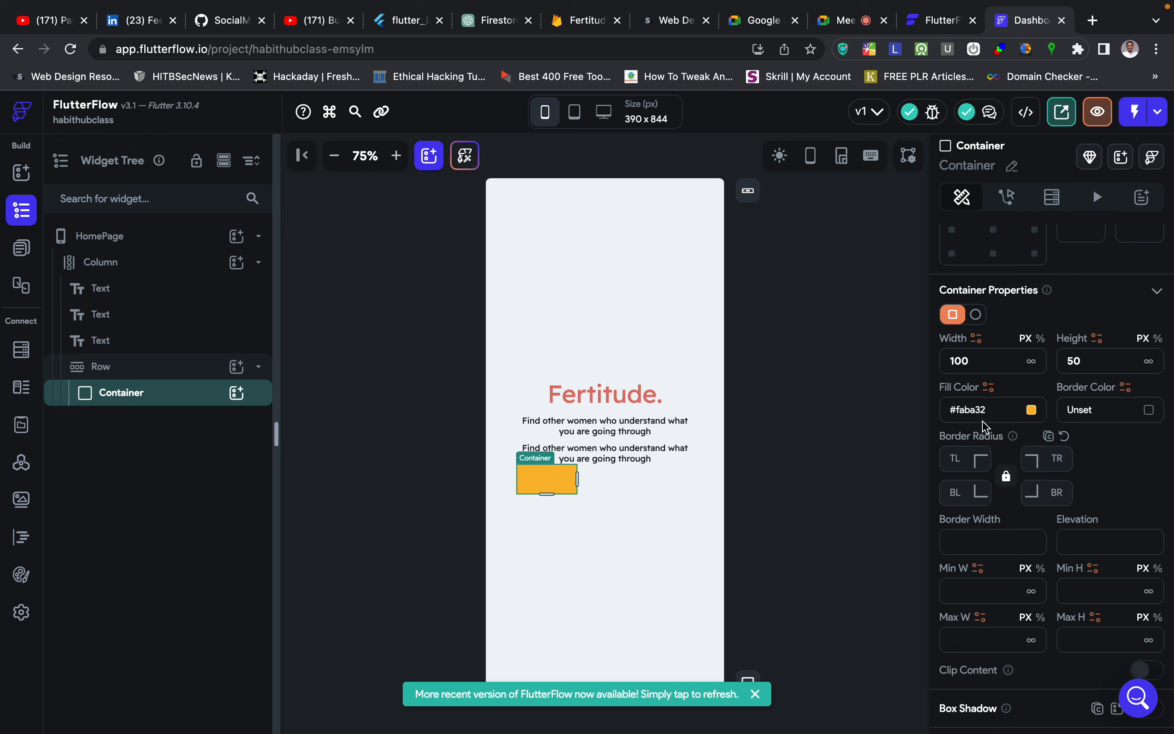
{"action": "scroll", "coordinate": [985, 539], "scroll_direction": "down", "scroll_amount": 2}
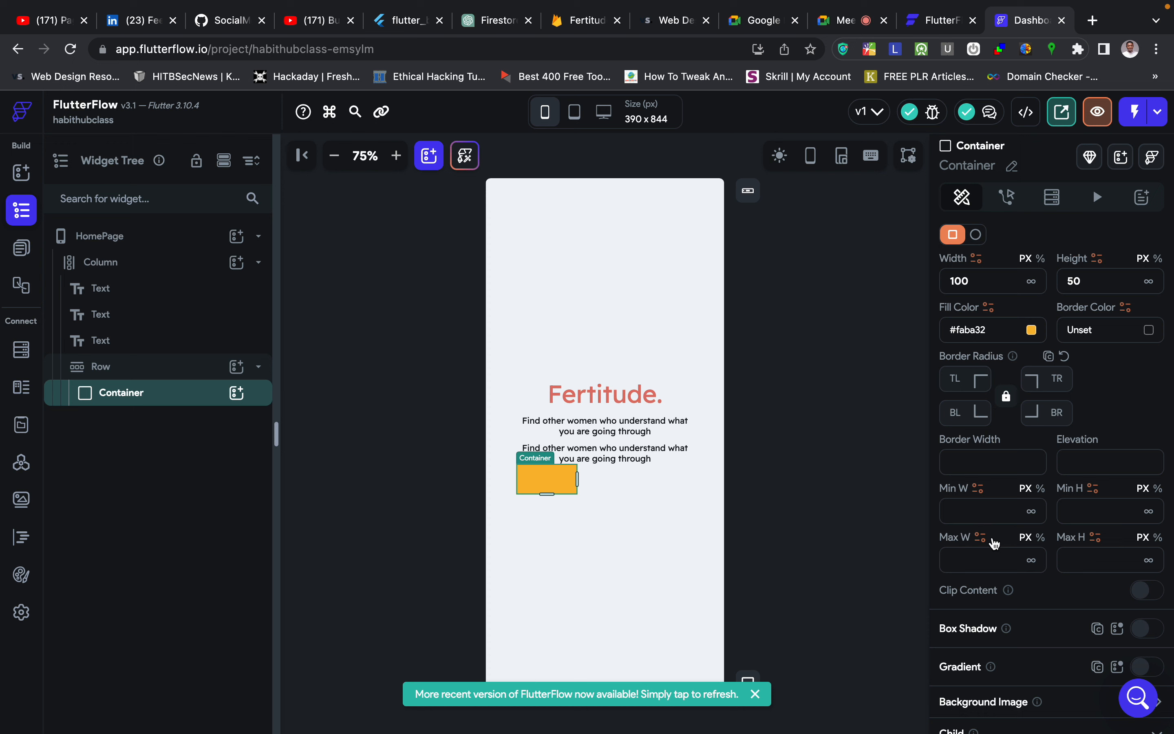
{"action": "scroll", "coordinate": [1085, 584], "scroll_direction": "down", "scroll_amount": 5}
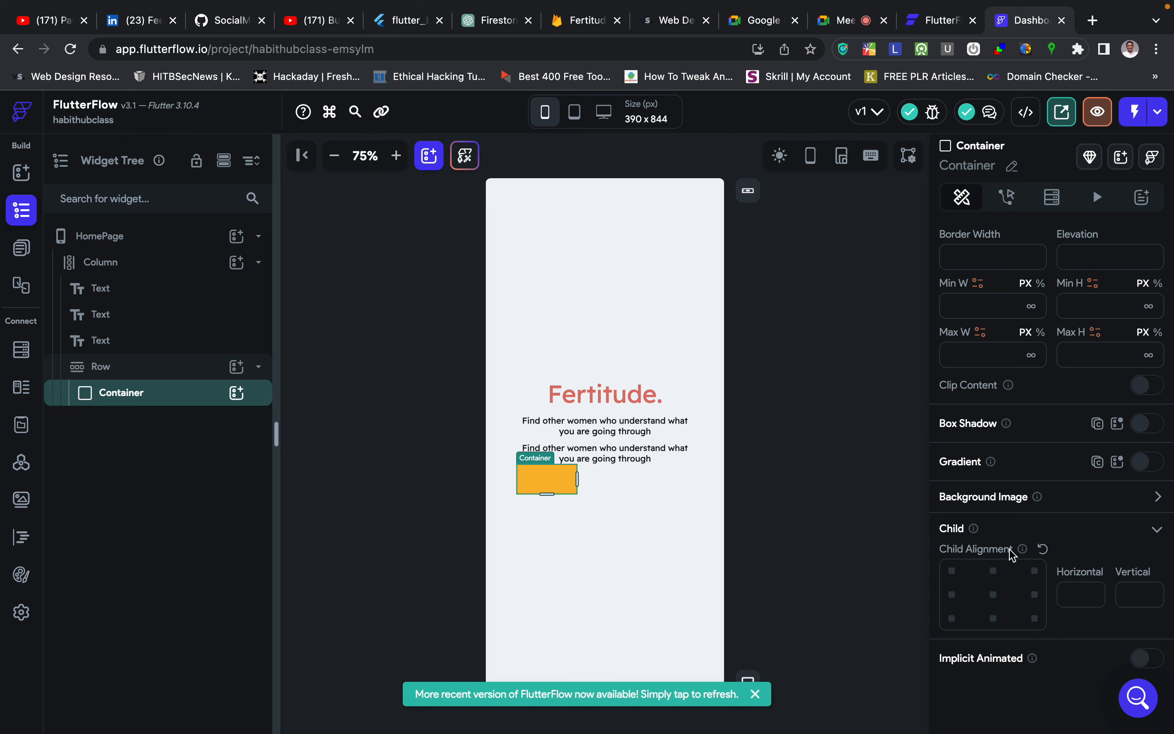
{"action": "scroll", "coordinate": [999, 592], "scroll_direction": "up", "scroll_amount": 4}
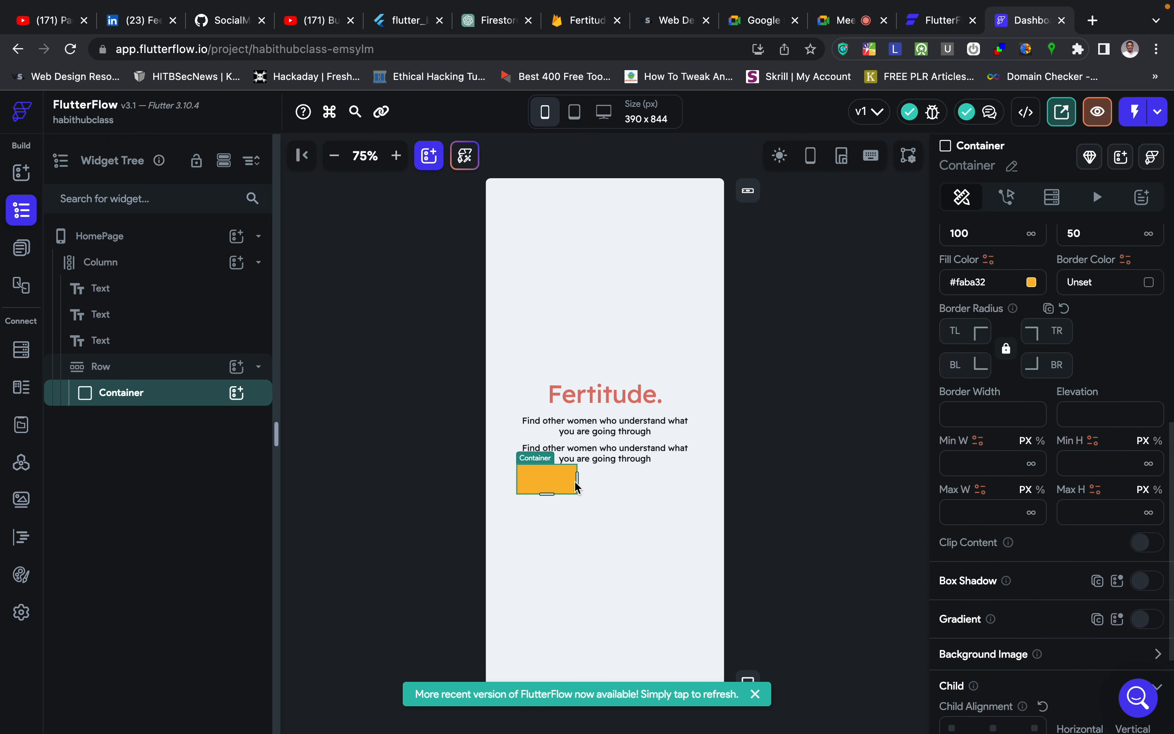
{"action": "left_click", "coordinate": [969, 331]}
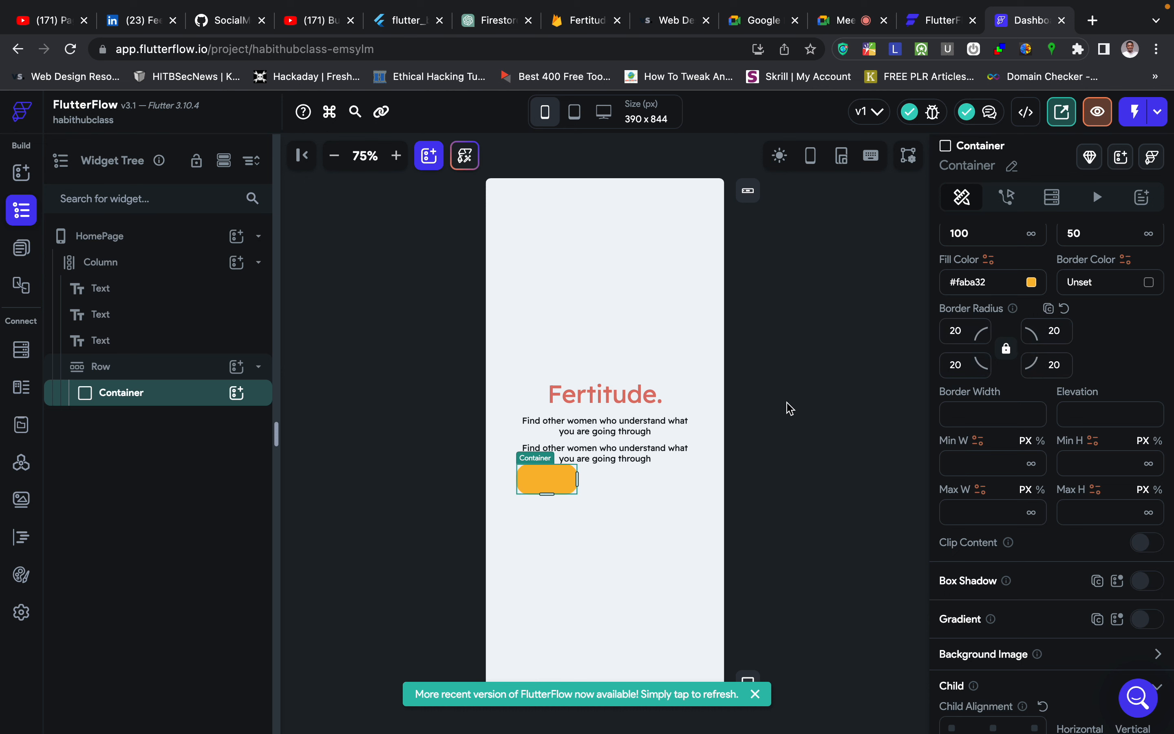
{"action": "left_click", "coordinate": [819, 425]}
{"action": "left_click", "coordinate": [530, 475]}
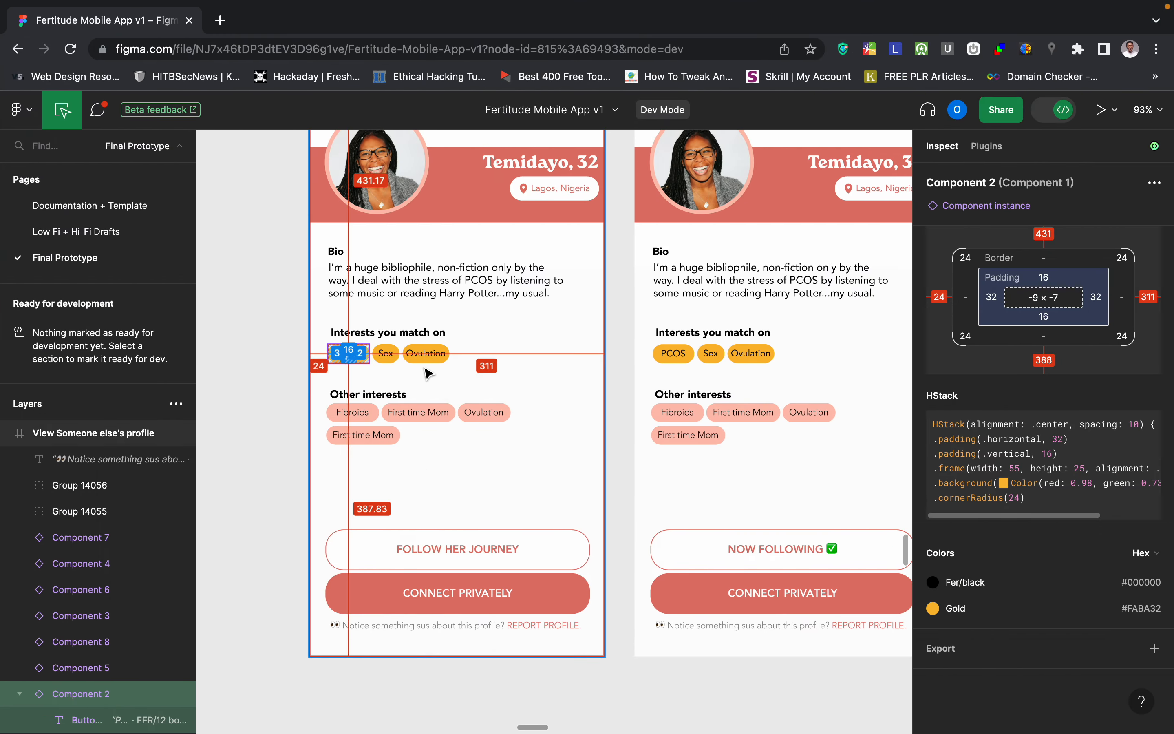
{"action": "key", "text": "ctrl+Left"}
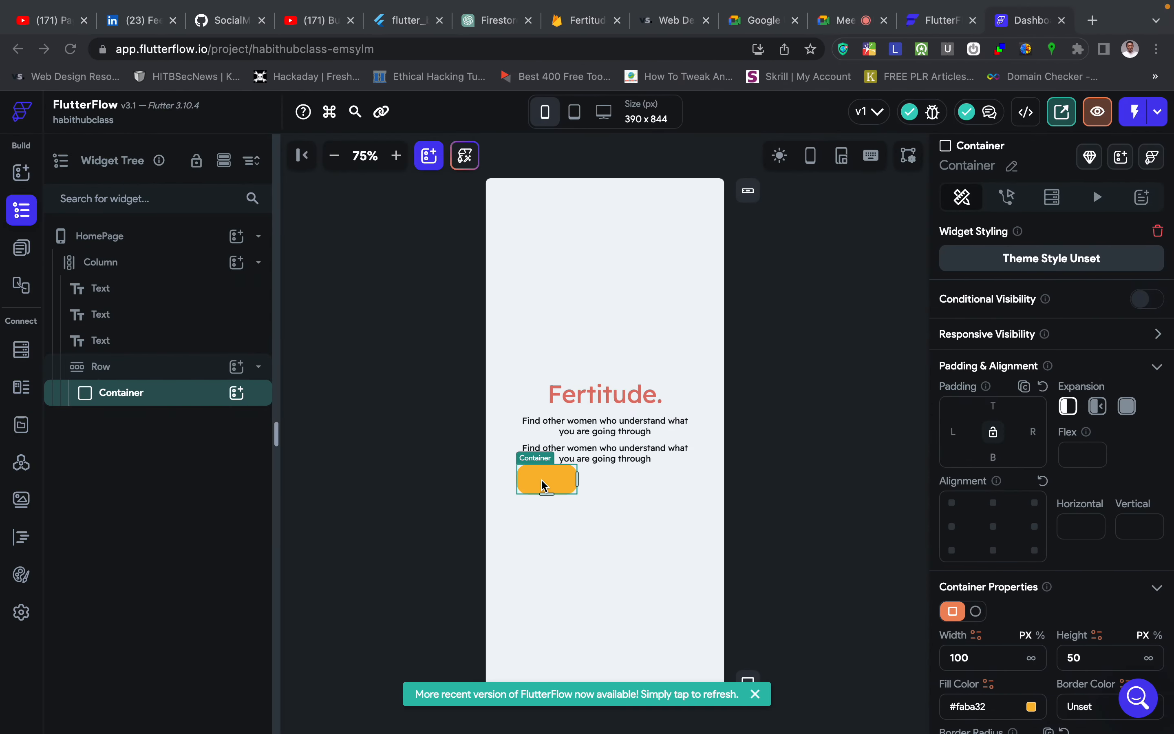
Set the container's border radius to 50 on all four corners.
{"action": "scroll", "coordinate": [936, 531], "scroll_direction": "down", "scroll_amount": 5}
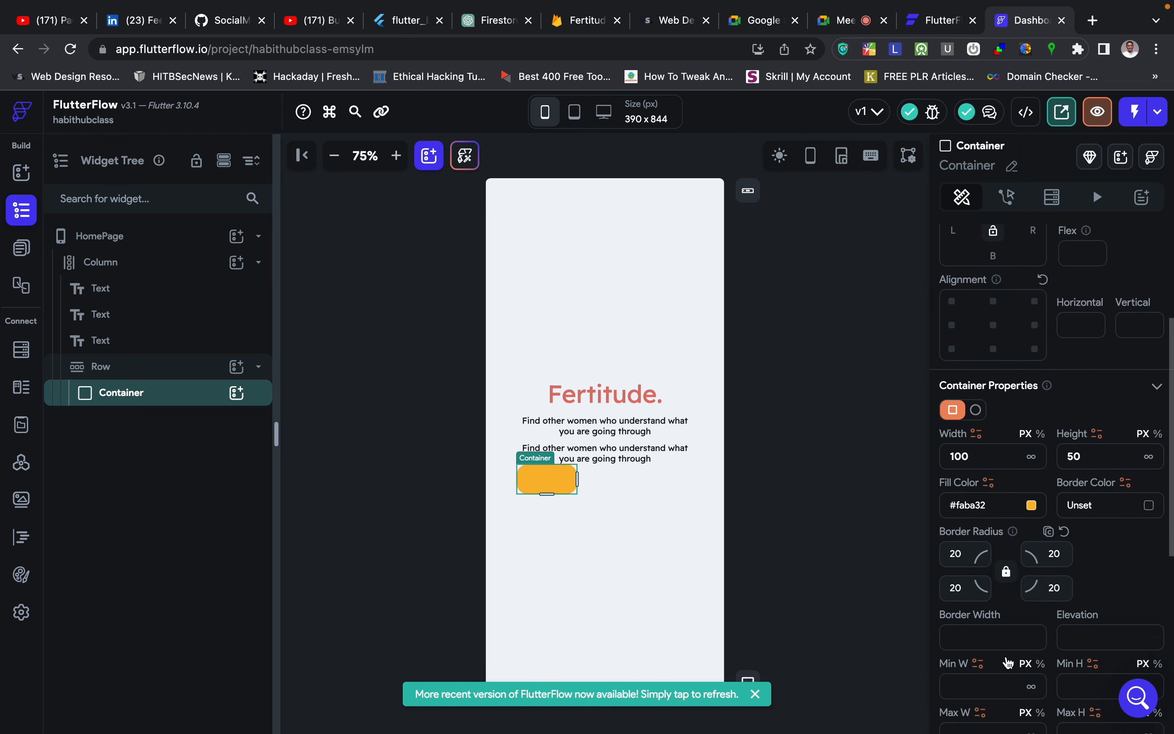
{"action": "left_click", "coordinate": [960, 553]}
{"action": "key", "text": "BackSpace"}
{"action": "key", "text": "BackSpace"}
{"action": "type", "text": "50"}
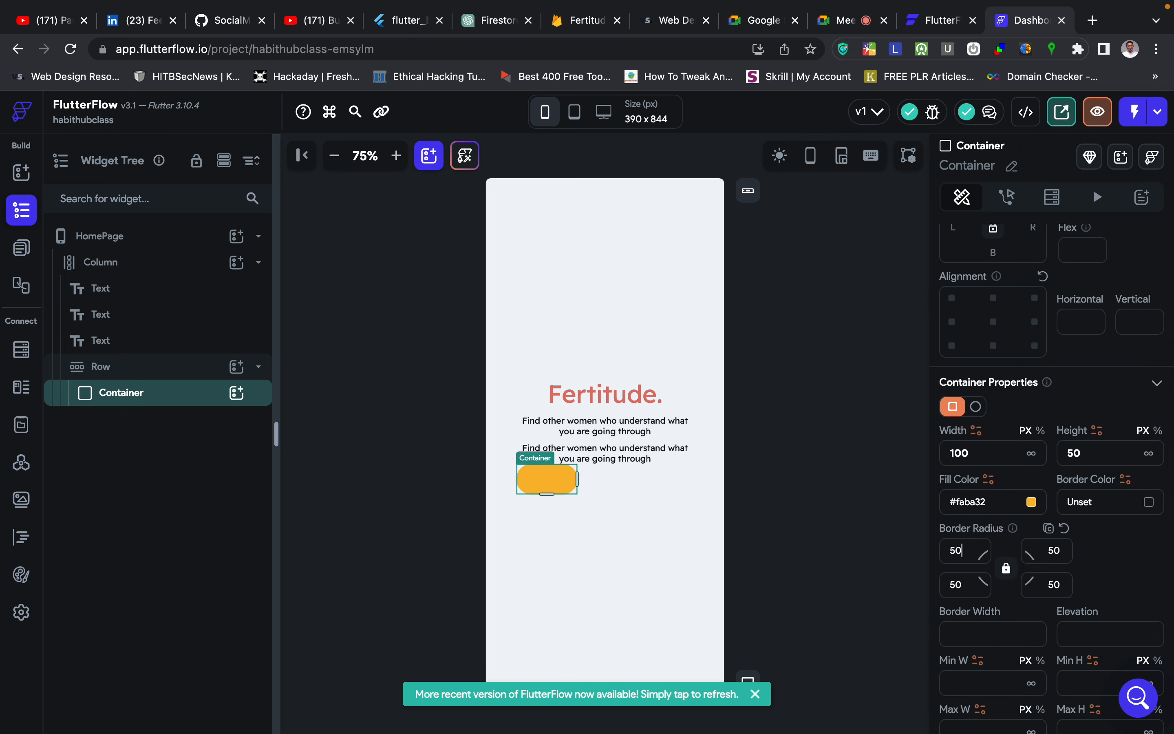
{"action": "left_click", "coordinate": [832, 505]}
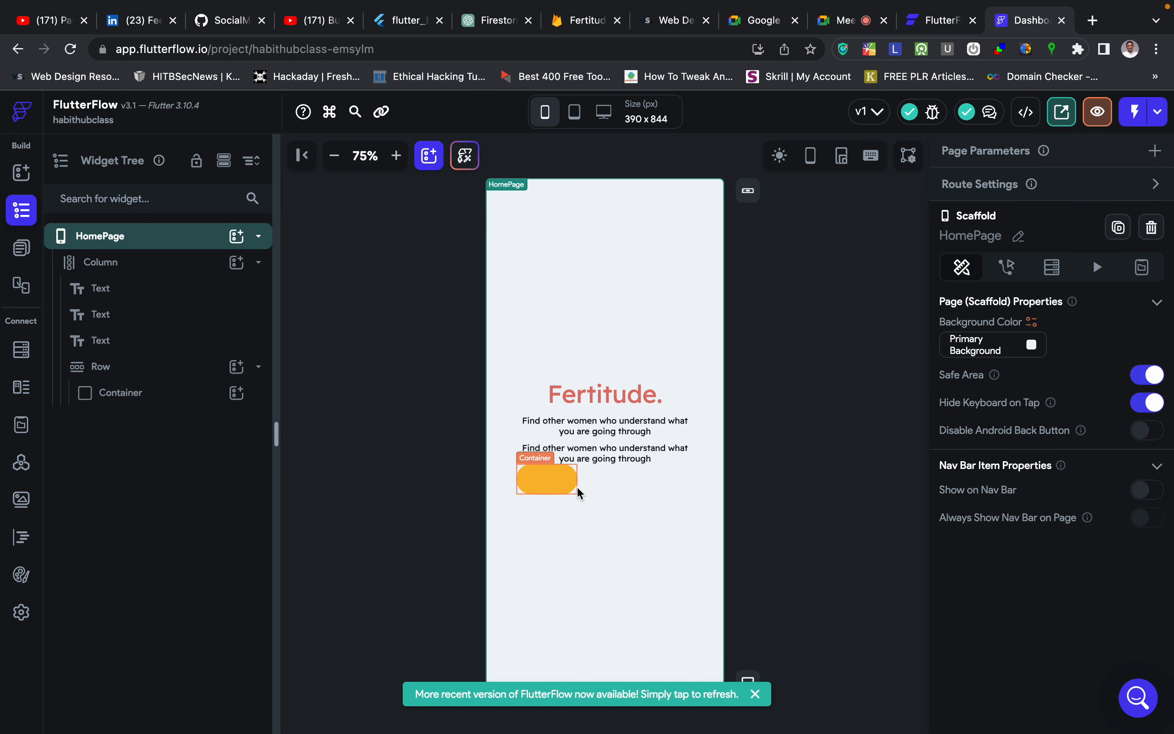
Set the container's border radius to 70 on all four corners.
{"action": "left_click", "coordinate": [558, 482]}
{"action": "scroll", "coordinate": [1027, 520], "scroll_direction": "down", "scroll_amount": 5}
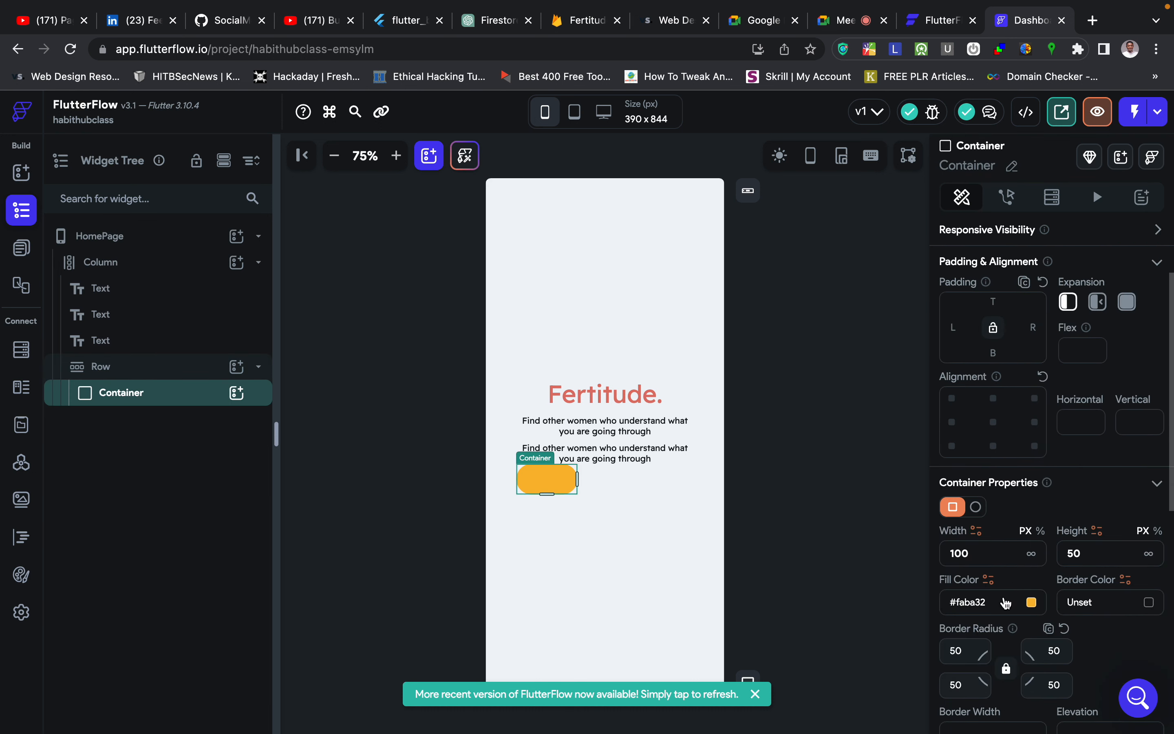
{"action": "key", "text": "BackSpace"}
{"action": "key", "text": "BackSpace"}
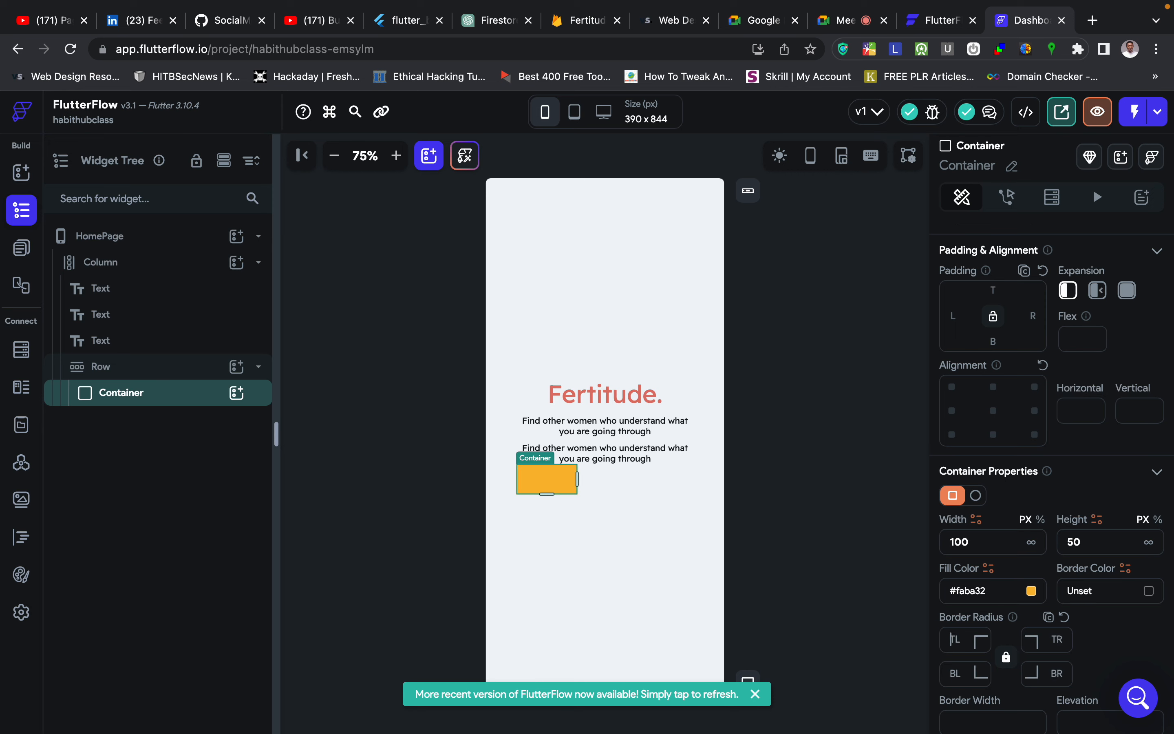
{"action": "type", "text": "50"}
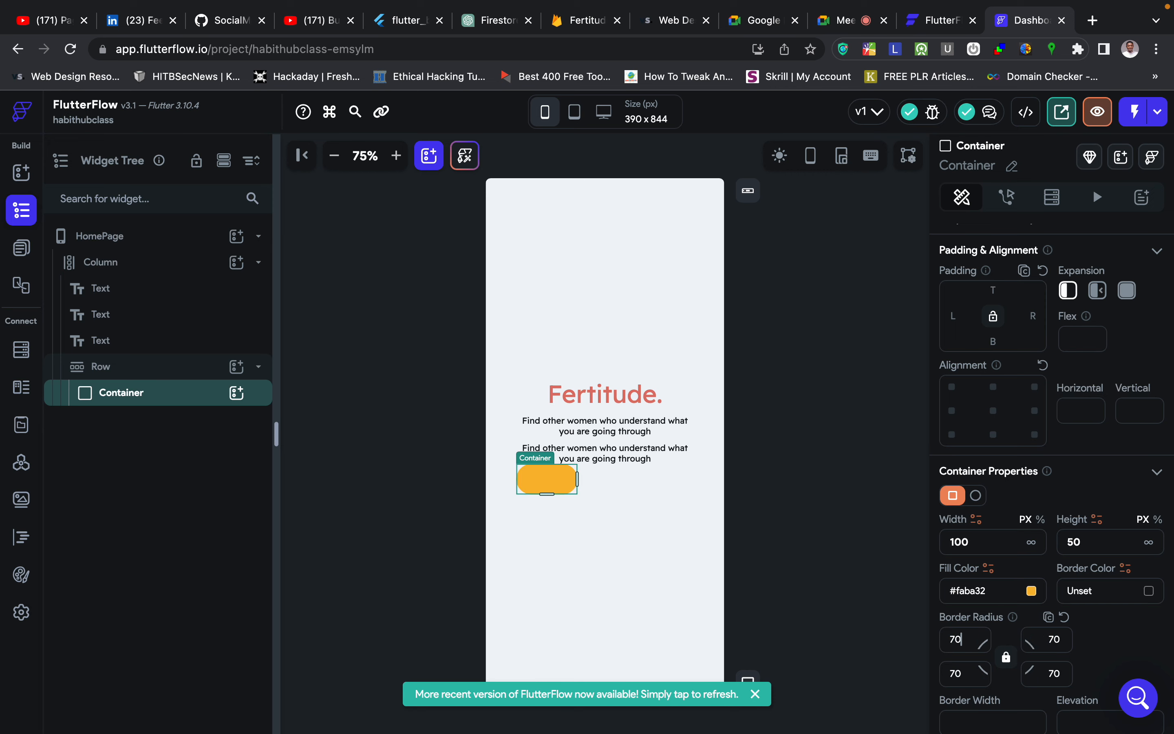
{"action": "left_click", "coordinate": [725, 617]}
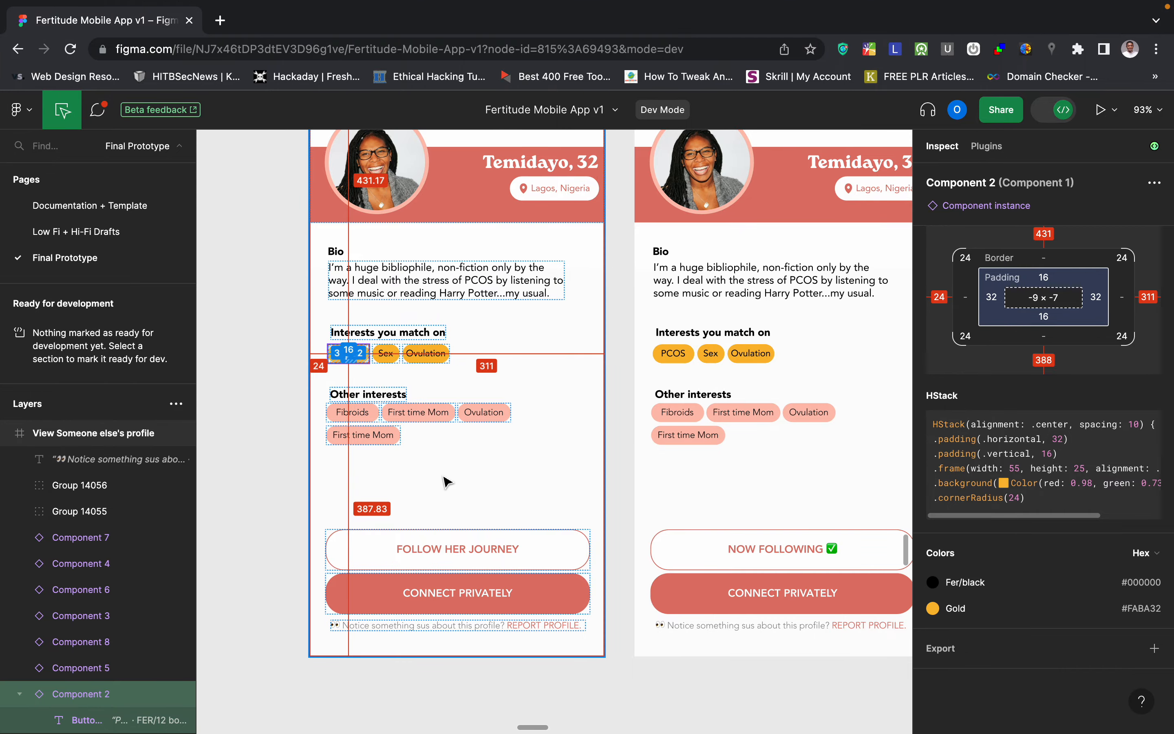
Inspect the interest tags on the profile screen in the Figma design and return to FlutterFlow.
{"action": "scroll", "coordinate": [449, 408], "scroll_direction": "left", "scroll_amount": 1}
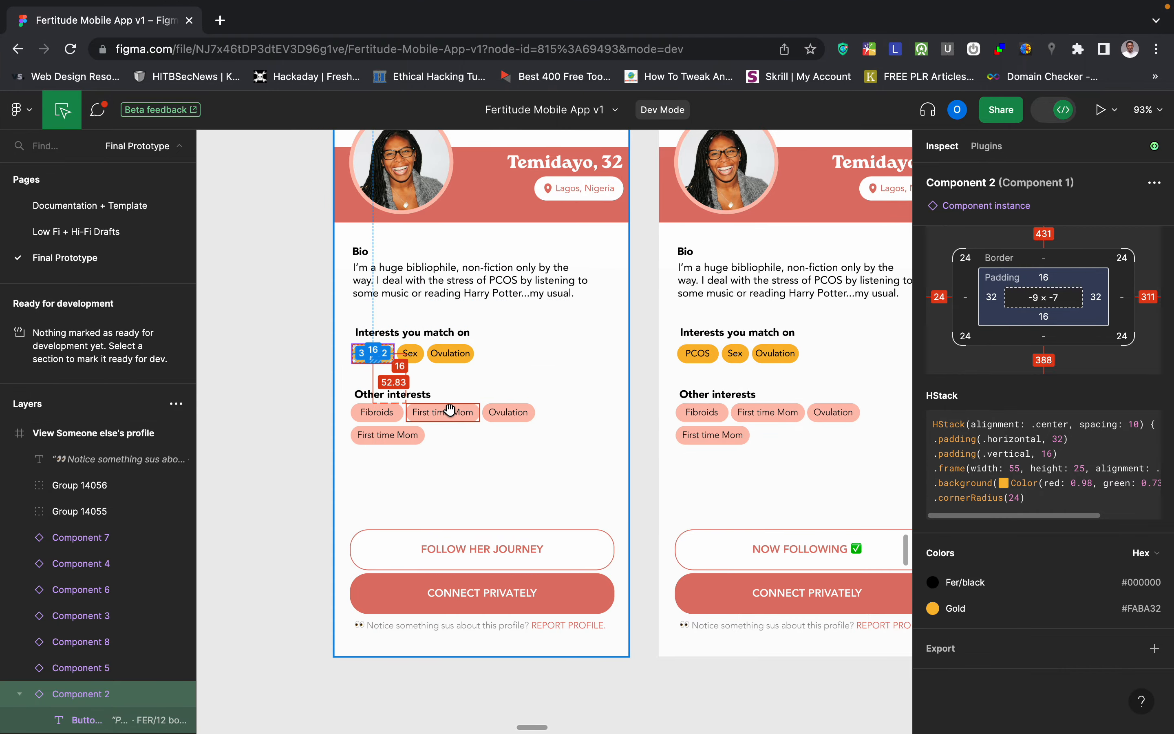
{"action": "left_click", "coordinate": [408, 384]}
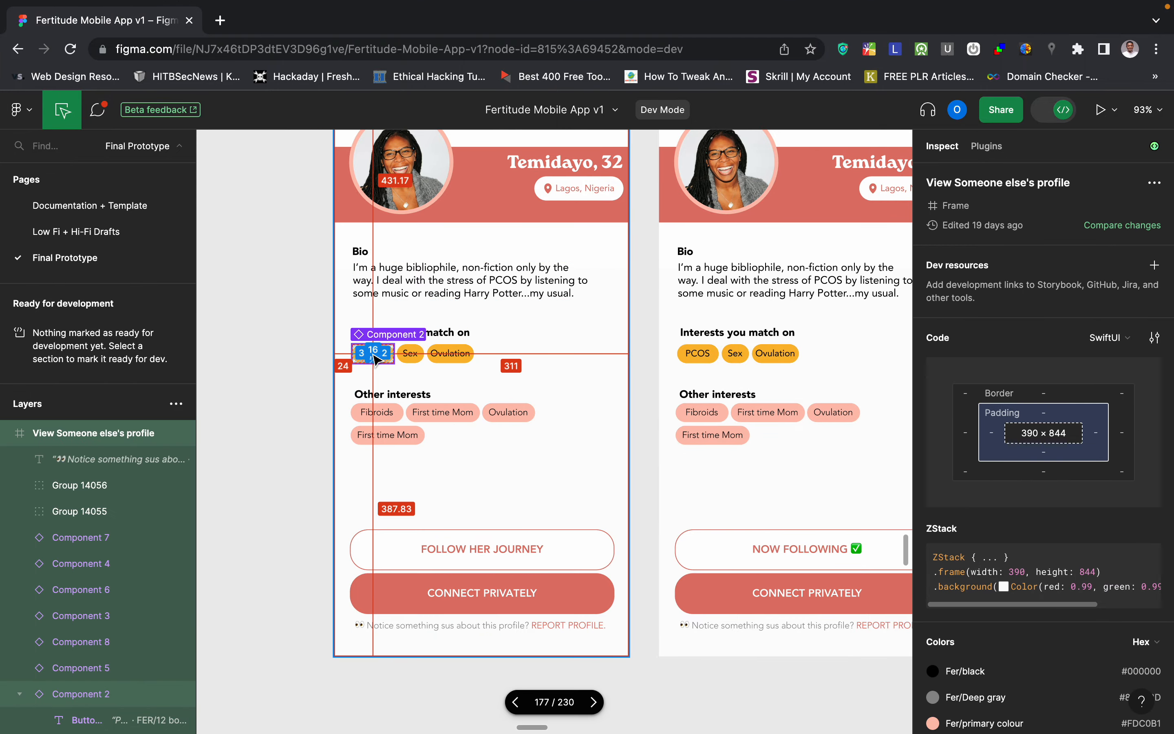
{"action": "scroll", "coordinate": [373, 359], "scroll_direction": "up", "scroll_amount": 3}
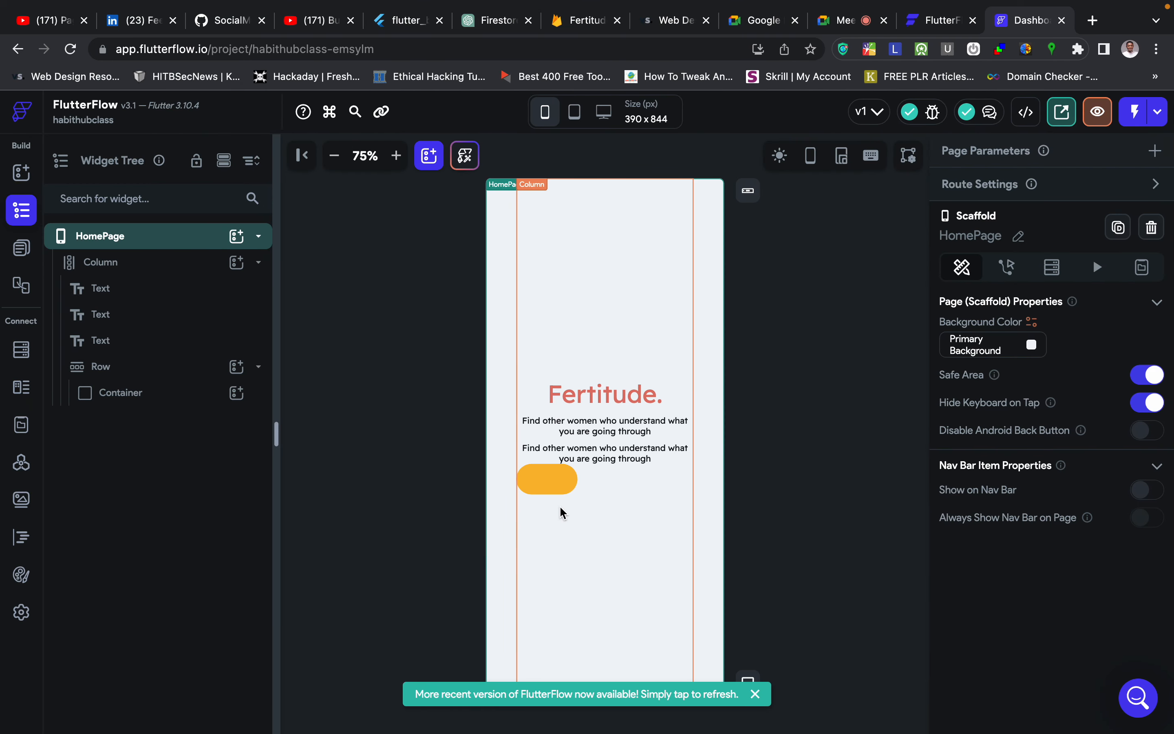
Add a Text widget inside the yellow container and select the container in the widget tree.
{"action": "left_click", "coordinate": [547, 489]}
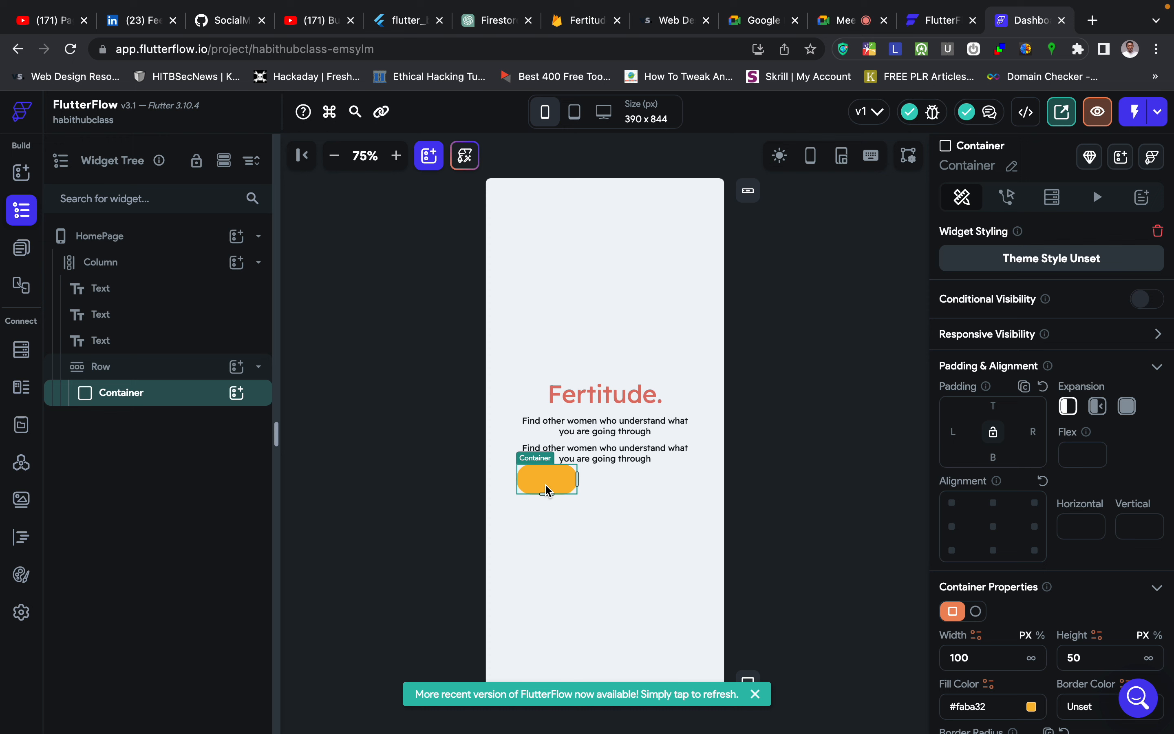
{"action": "key", "text": "super+slash"}
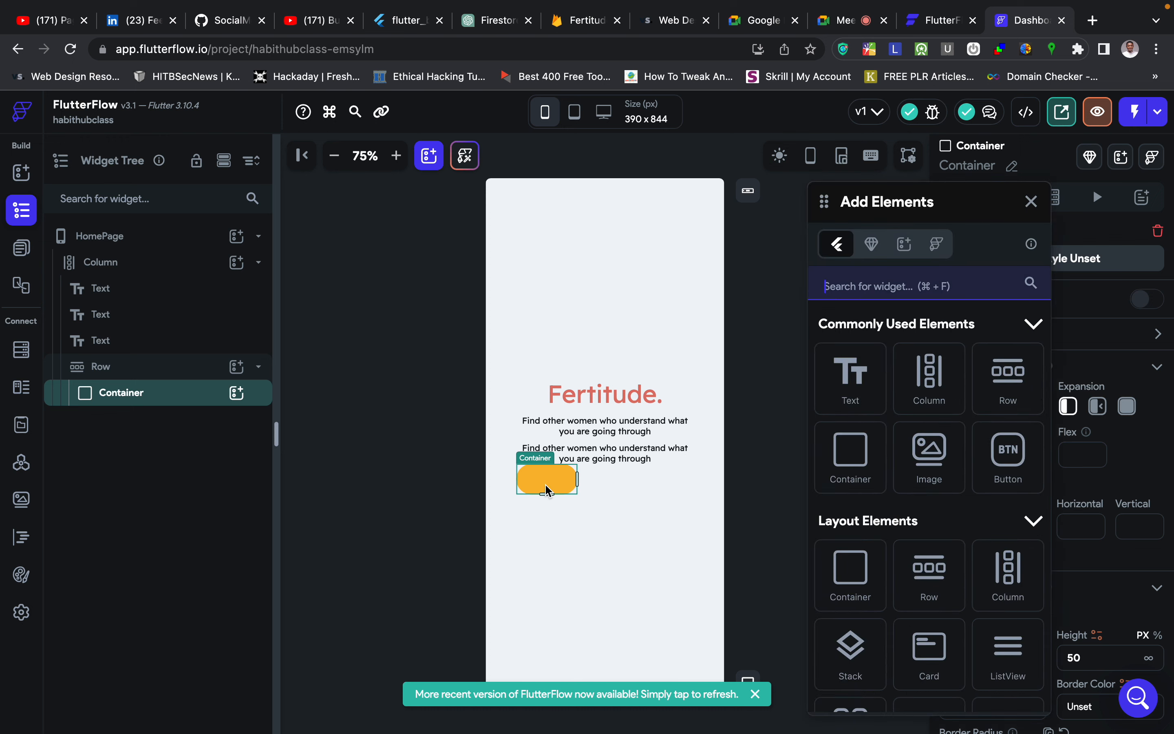
{"action": "scroll", "coordinate": [870, 534], "scroll_direction": "down", "scroll_amount": 2}
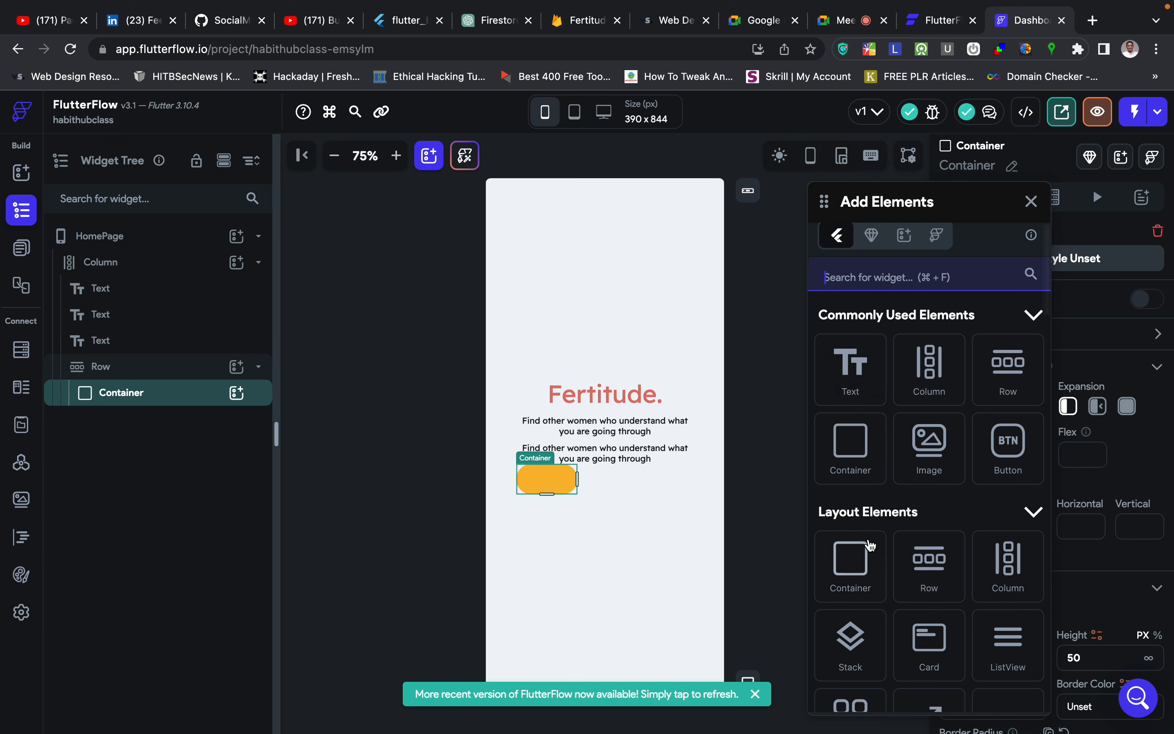
{"action": "left_click_drag", "start_coordinate": [850, 330], "coordinate": [552, 479]}
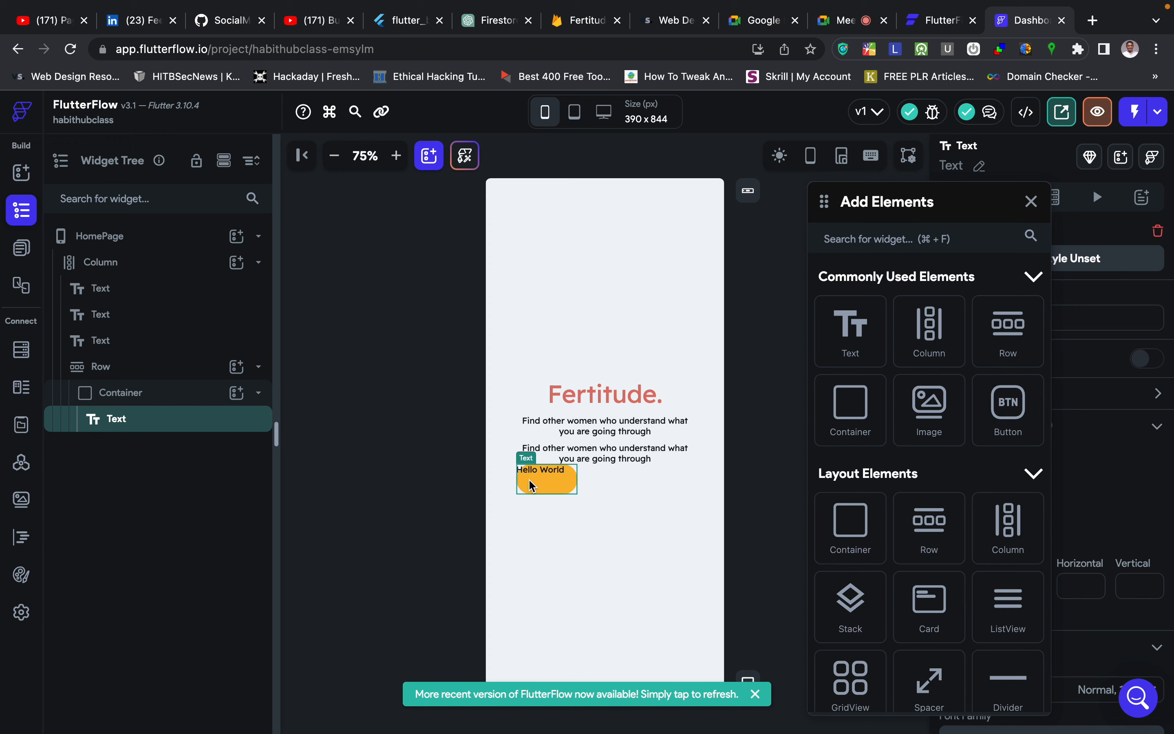
{"action": "left_click", "coordinate": [125, 397]}
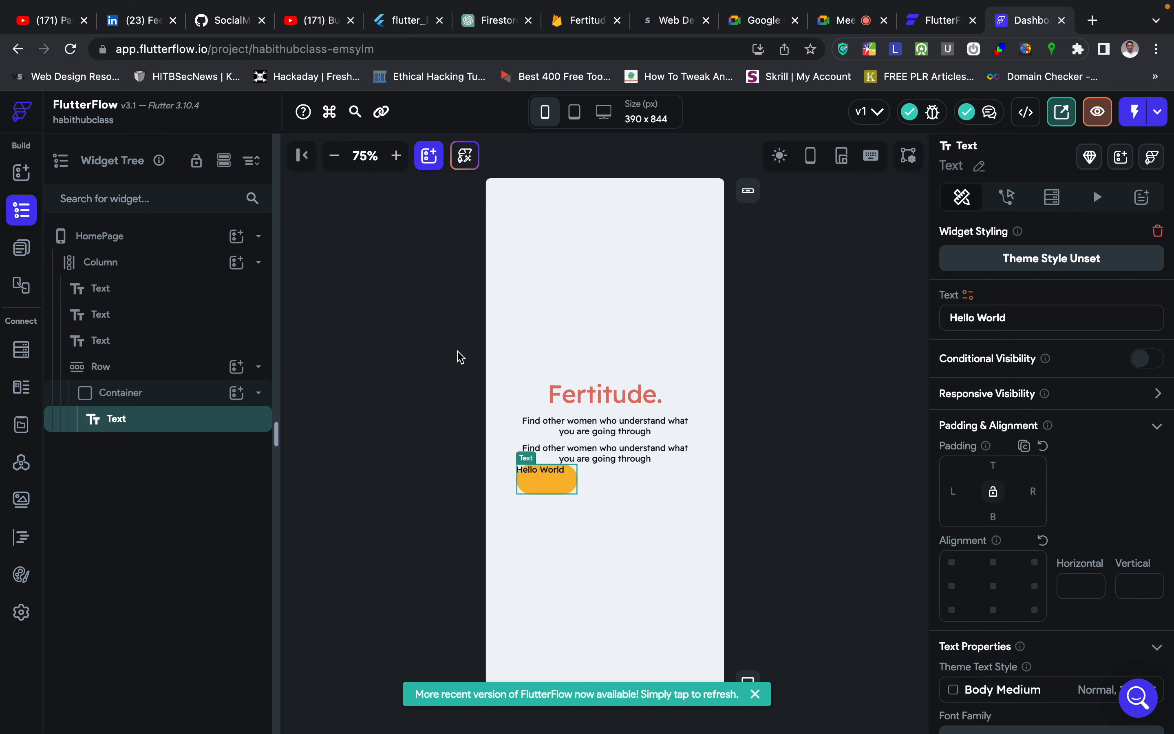
{"action": "left_click", "coordinate": [176, 394]}
Switch to the Google Meet call, admit the waiting participant and return to the FlutterFlow project.
{"action": "left_click", "coordinate": [835, 22]}
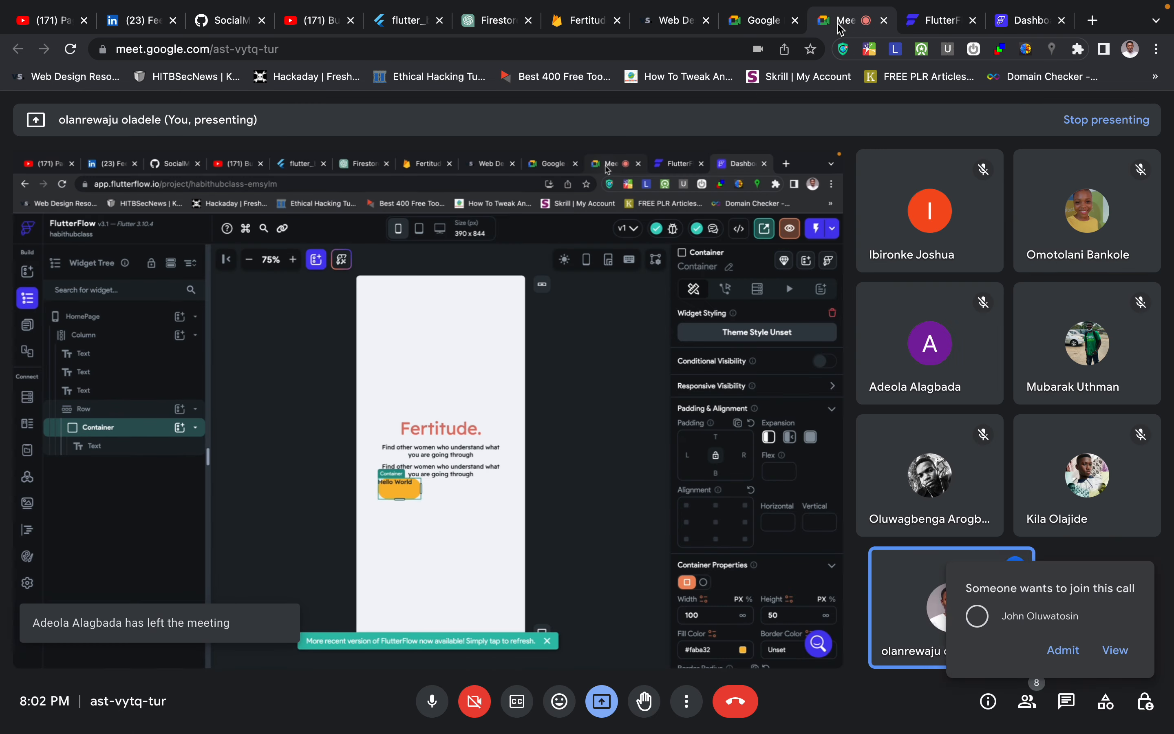
{"action": "left_click", "coordinate": [1062, 637]}
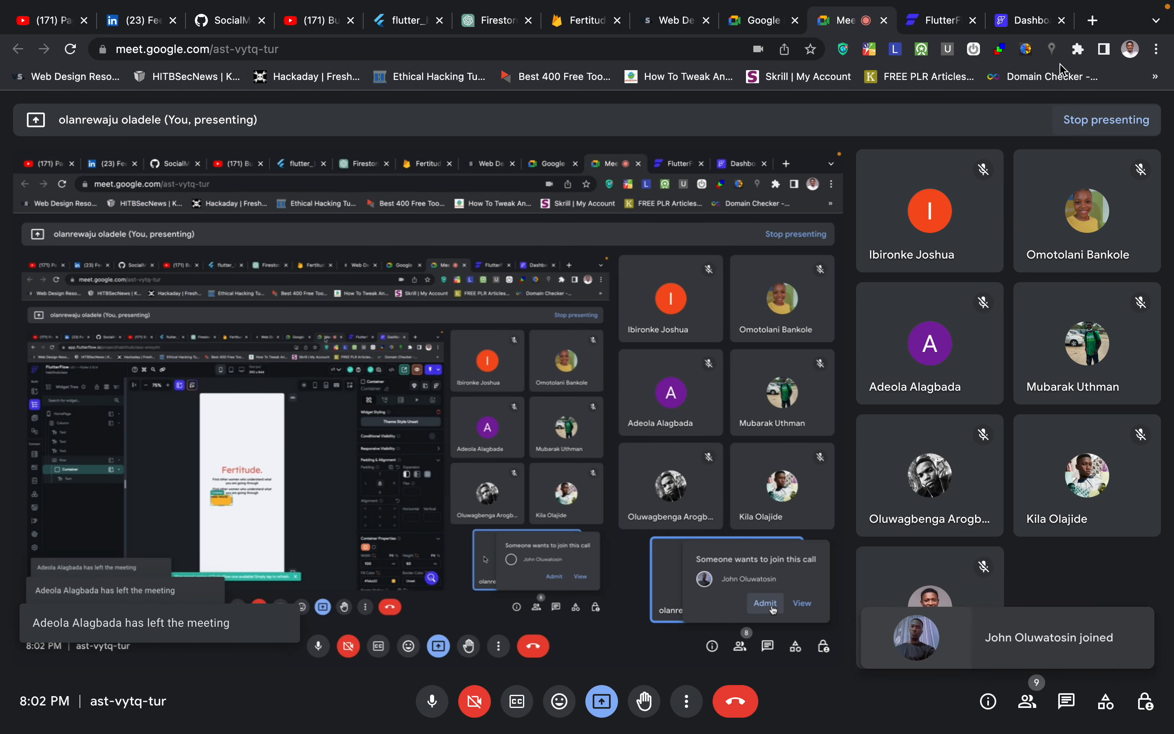
{"action": "left_click", "coordinate": [924, 25]}
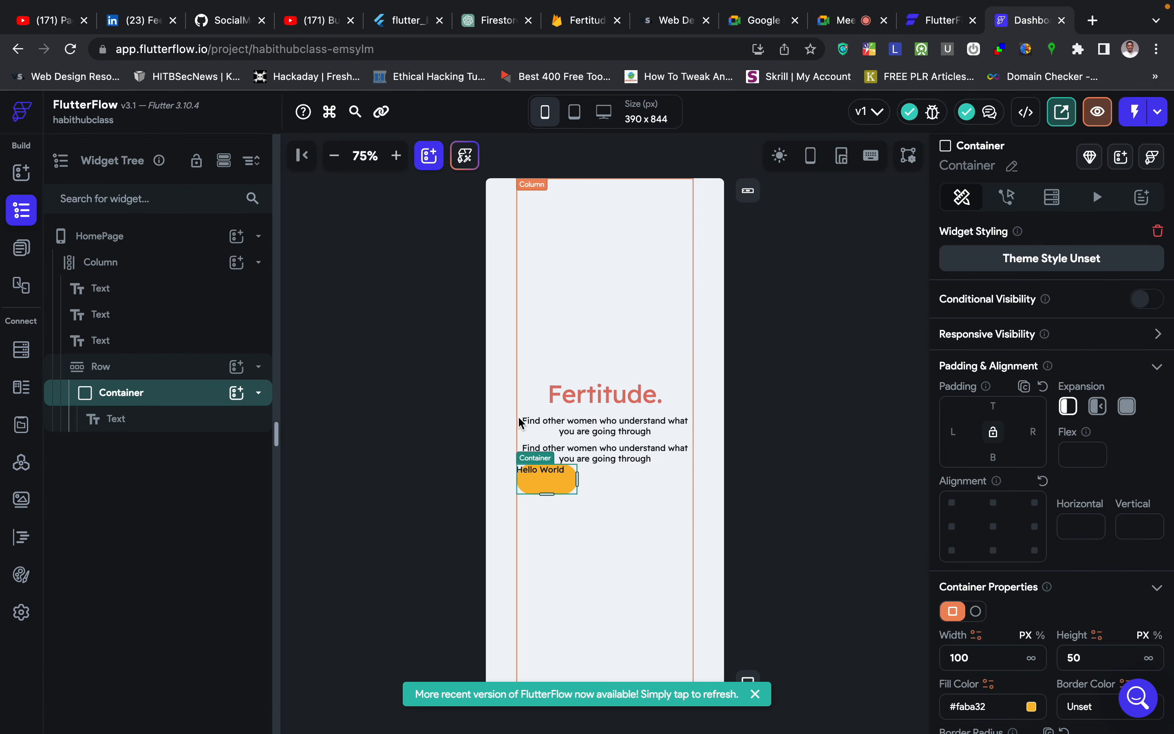
Centre the Hello World text inside the yellow container, with horizontal and vertical alignment both at 0.
{"action": "left_click", "coordinate": [537, 484]}
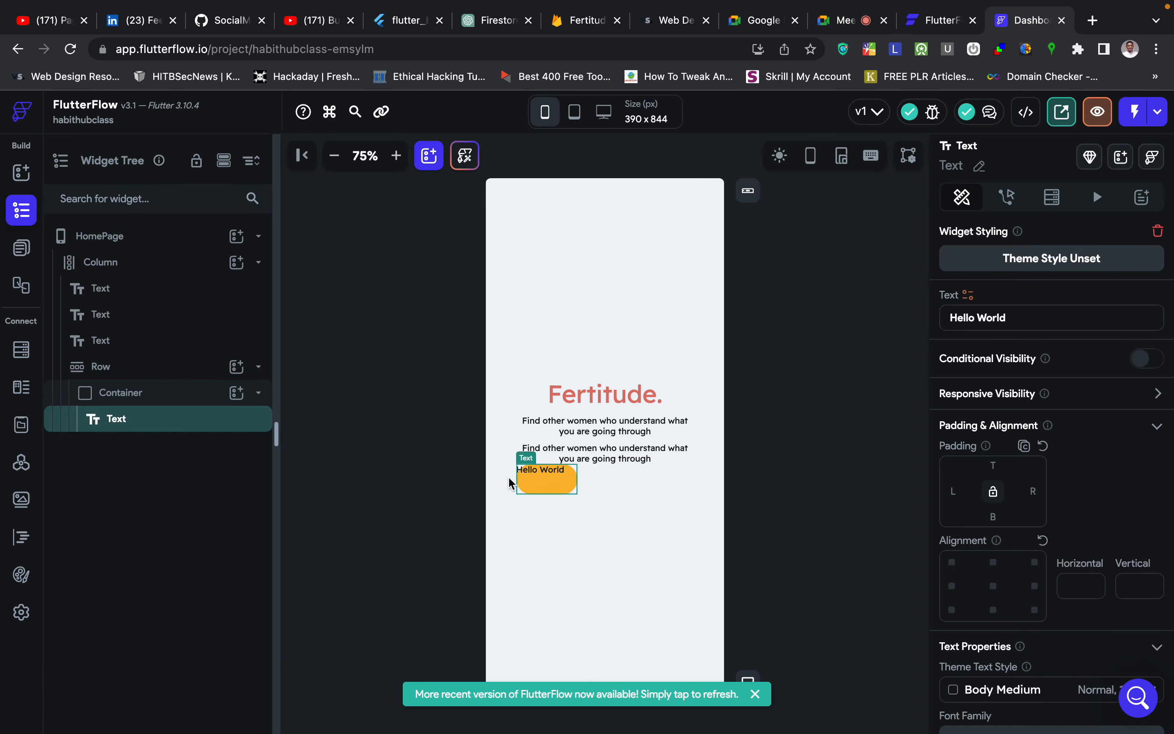
{"action": "left_click", "coordinate": [176, 404]}
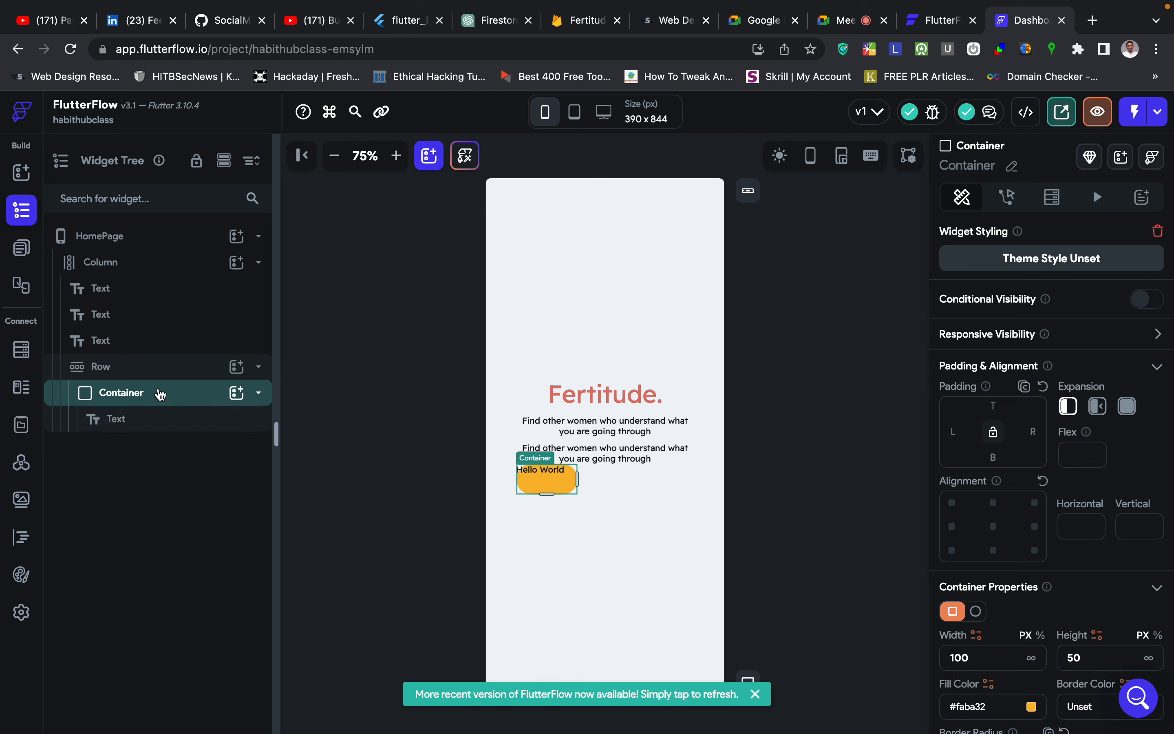
{"action": "left_click", "coordinate": [161, 420]}
{"action": "left_click", "coordinate": [993, 585]}
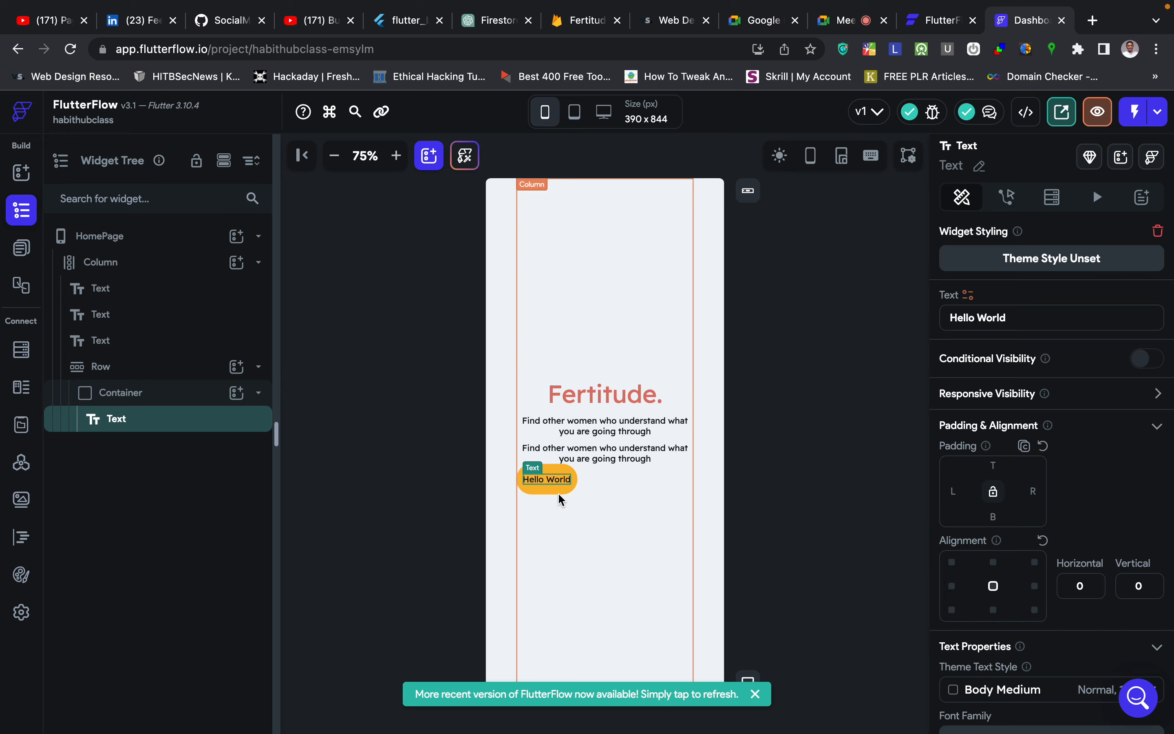
{"action": "left_click", "coordinate": [532, 486]}
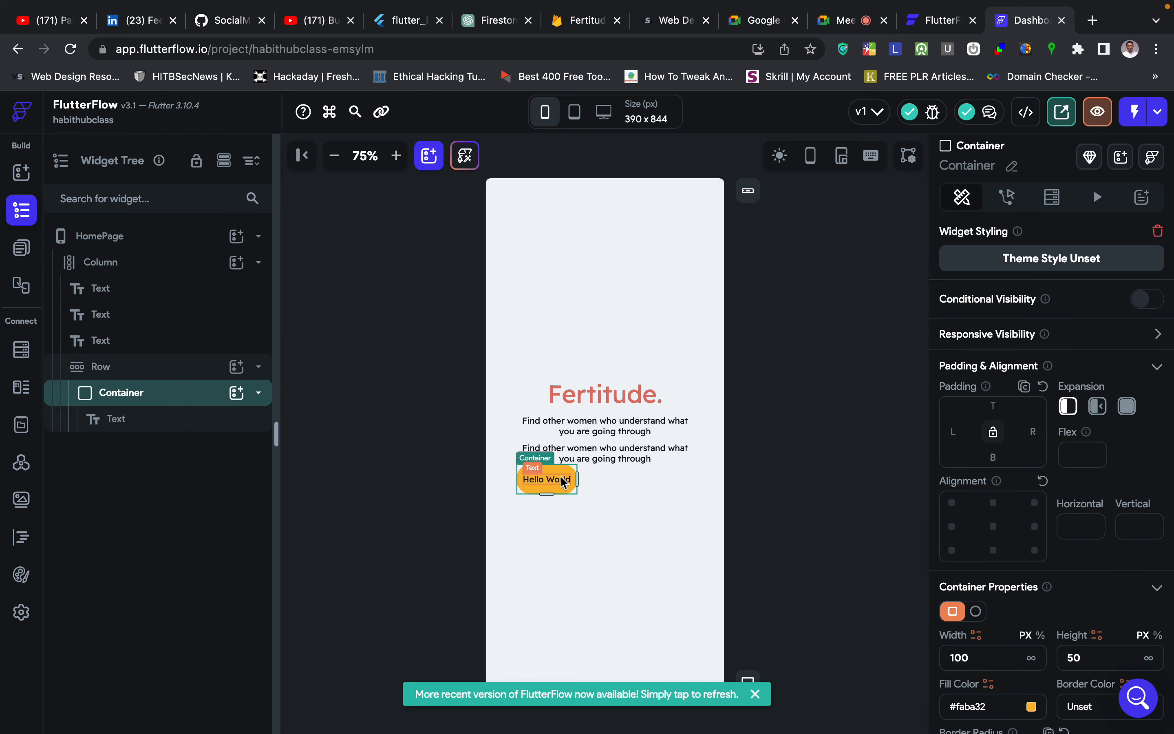
Switch to the Figma design, copy the content of the PCOS tag's text layer and return to FlutterFlow.
{"action": "key", "text": "ctrl+Right"}
{"action": "left_click", "coordinate": [373, 352]}
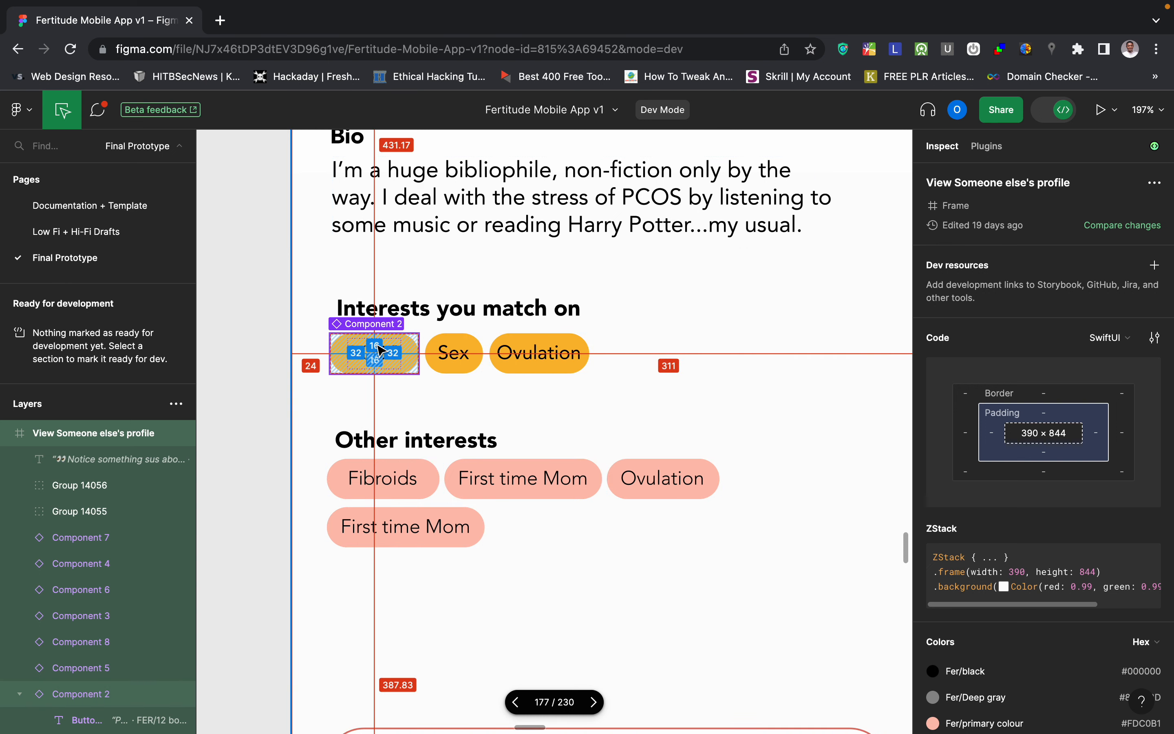
{"action": "scroll", "coordinate": [1007, 622], "scroll_direction": "down", "scroll_amount": 10}
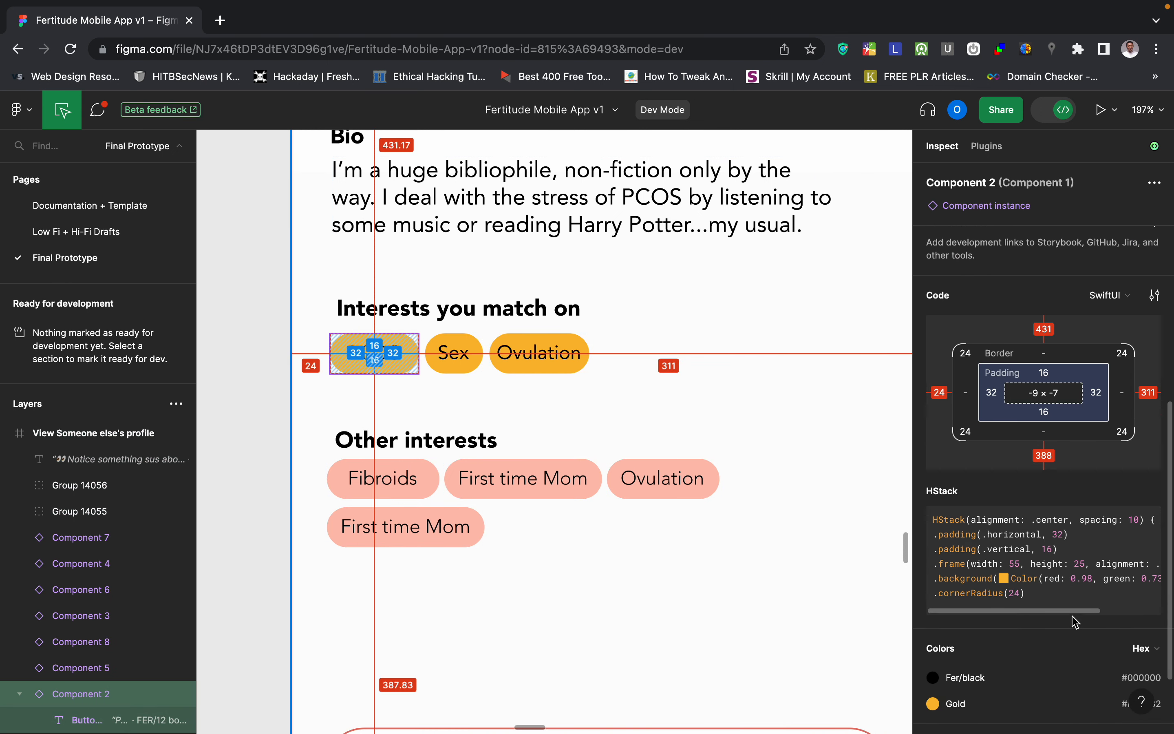
{"action": "left_click", "coordinate": [408, 437]}
{"action": "left_click", "coordinate": [379, 357]}
{"action": "left_click", "coordinate": [379, 358]}
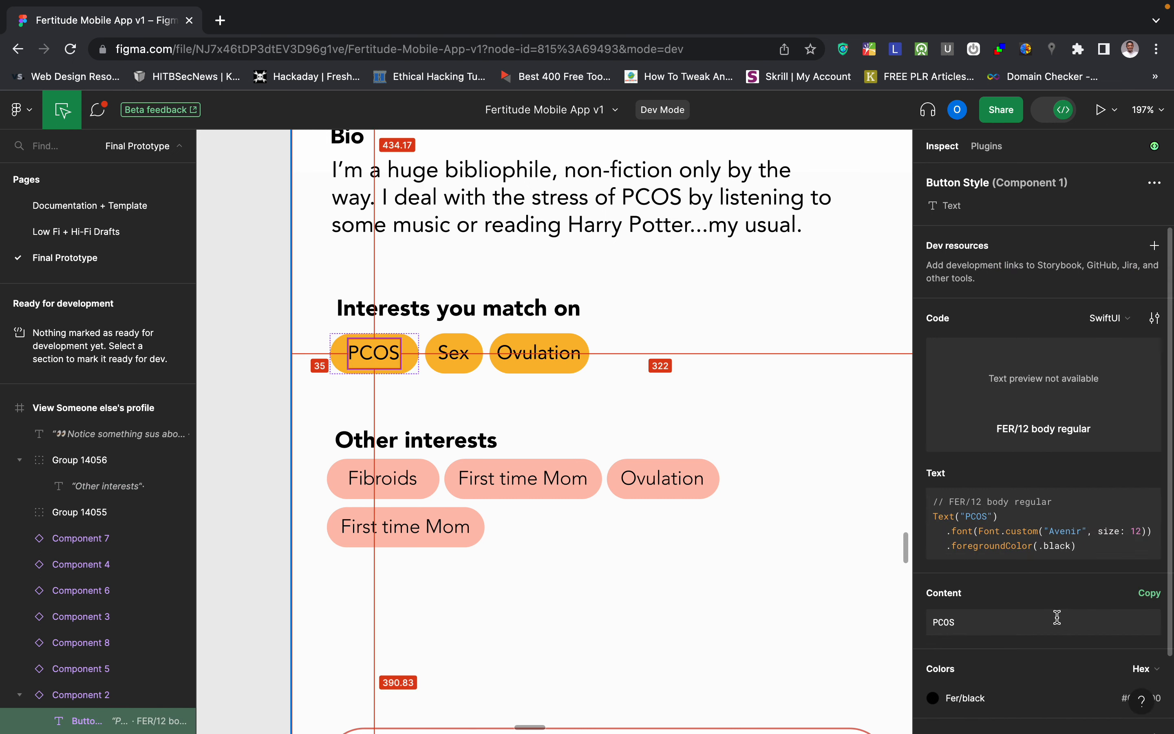
{"action": "left_click", "coordinate": [1149, 593]}
{"action": "key", "text": "ctrl+Left"}
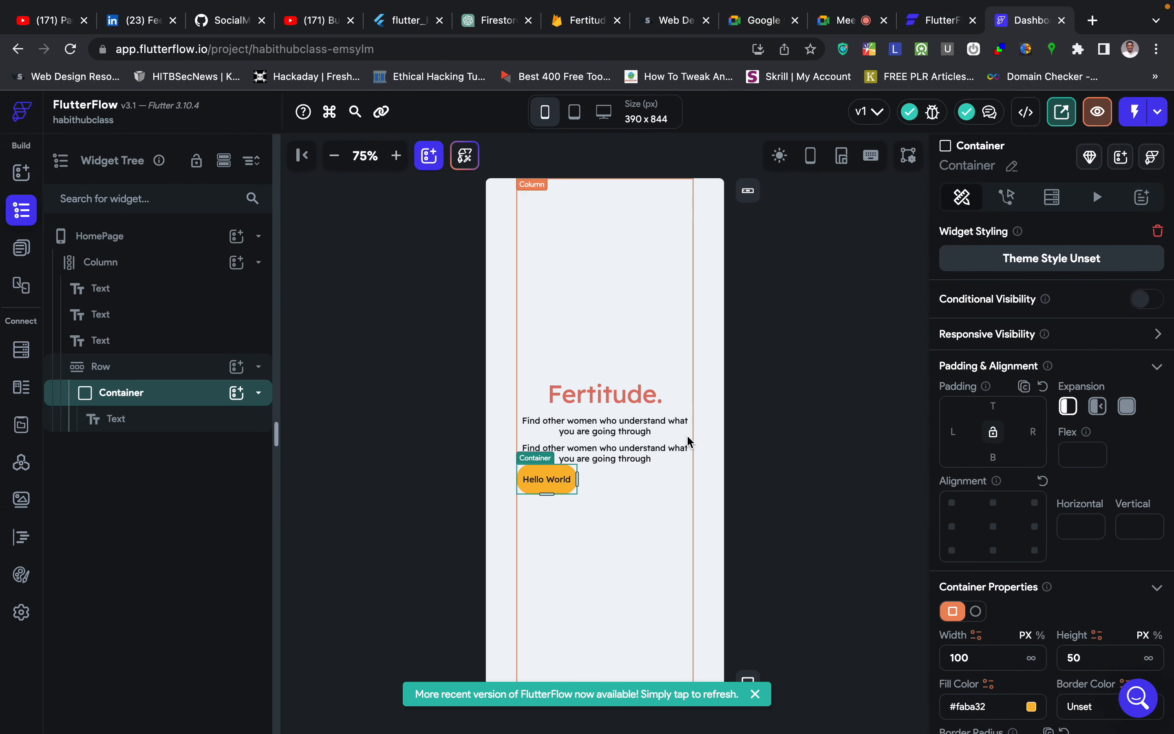
Replace the Hello World text in the yellow container with "PCOS".
{"action": "left_click", "coordinate": [551, 478]}
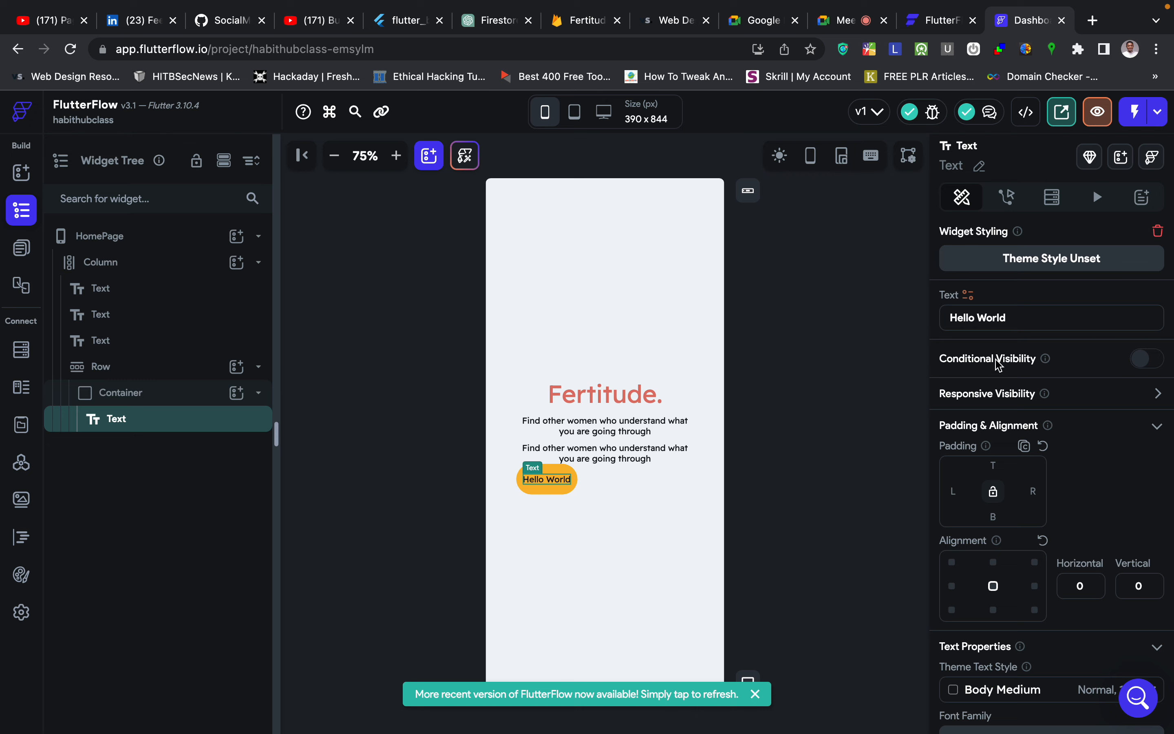
{"action": "triple_click", "coordinate": [1044, 328]}
{"action": "type", "text": "PCOS"}
{"action": "left_click", "coordinate": [857, 361]}
Check the matching interest tags in Figma, return to FlutterFlow and duplicate the PCOS container within the row.
{"action": "key", "text": "ctrl+Right"}
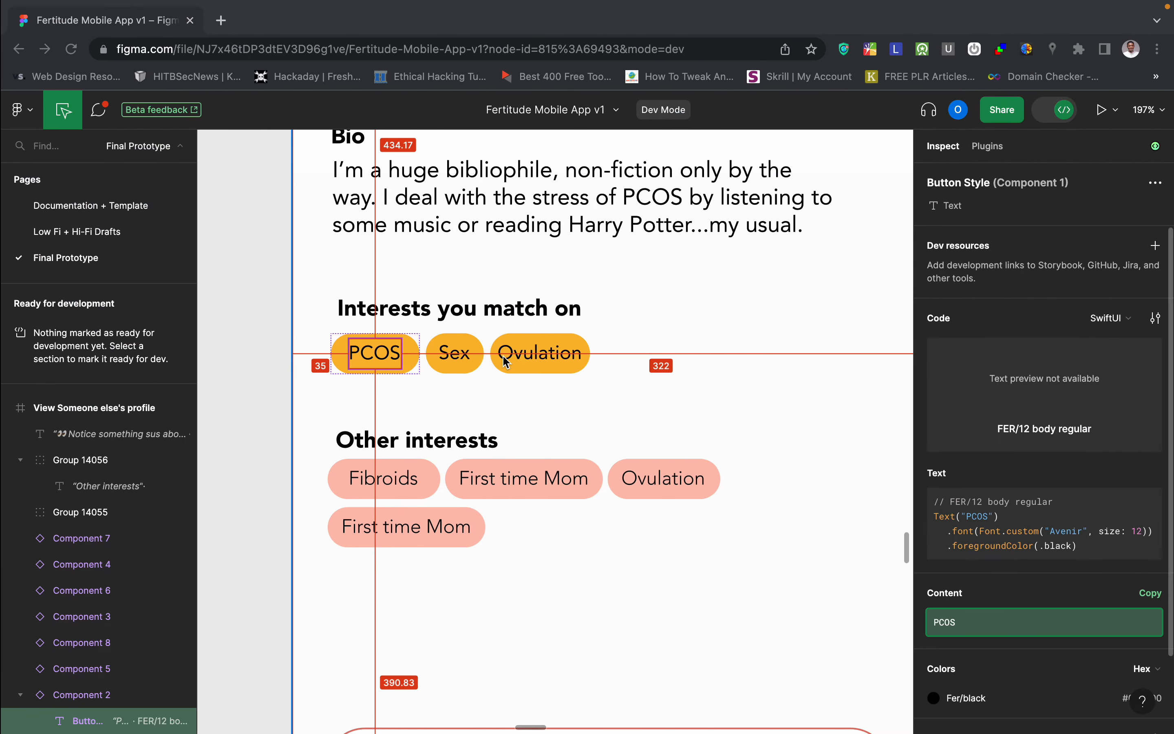
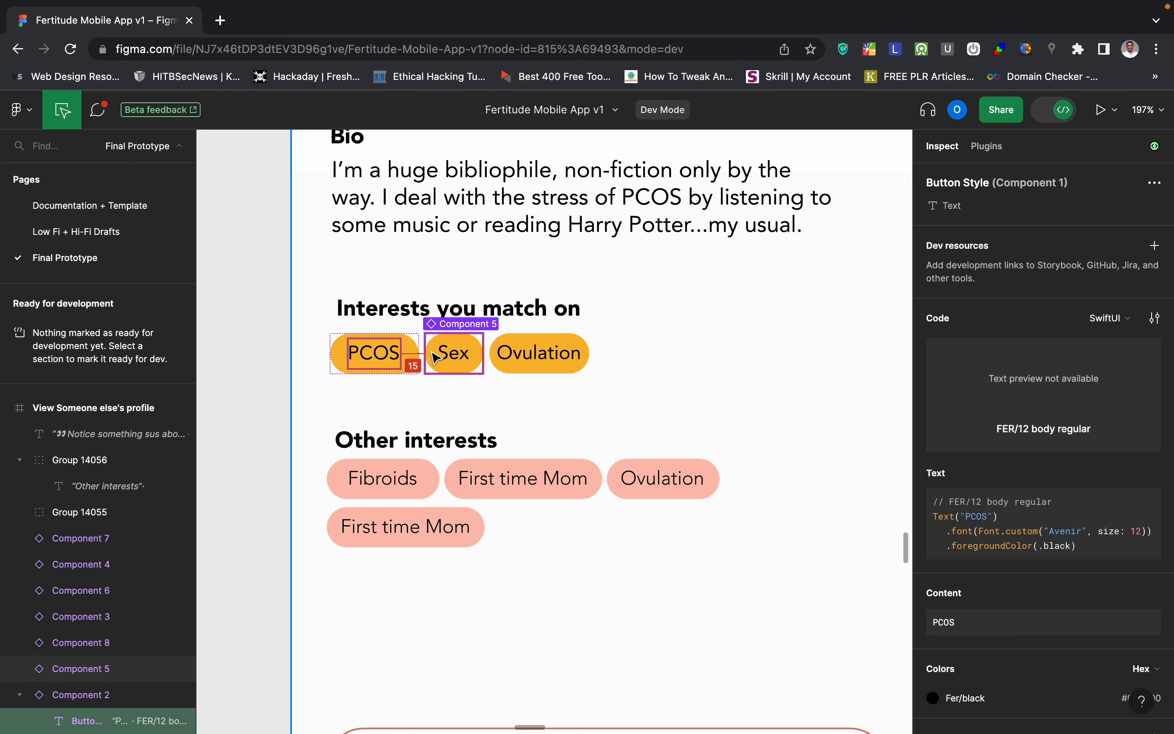
{"action": "key", "text": "ctrl+Left"}
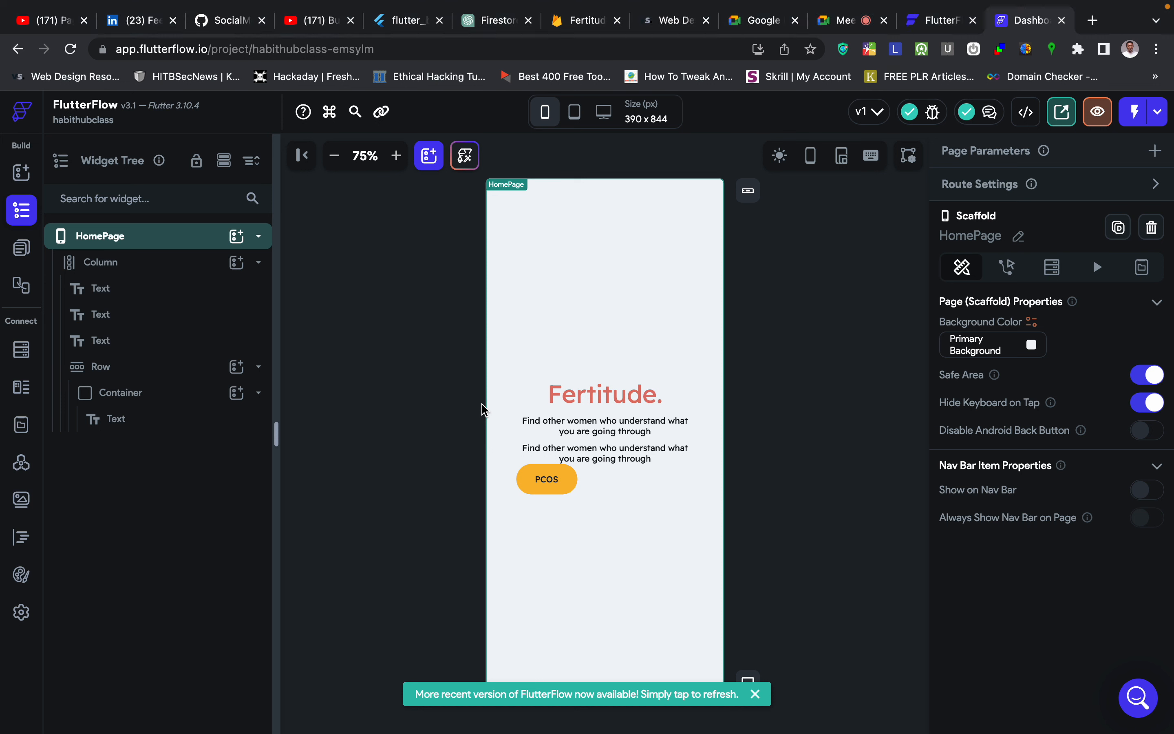
{"action": "left_click", "coordinate": [574, 482]}
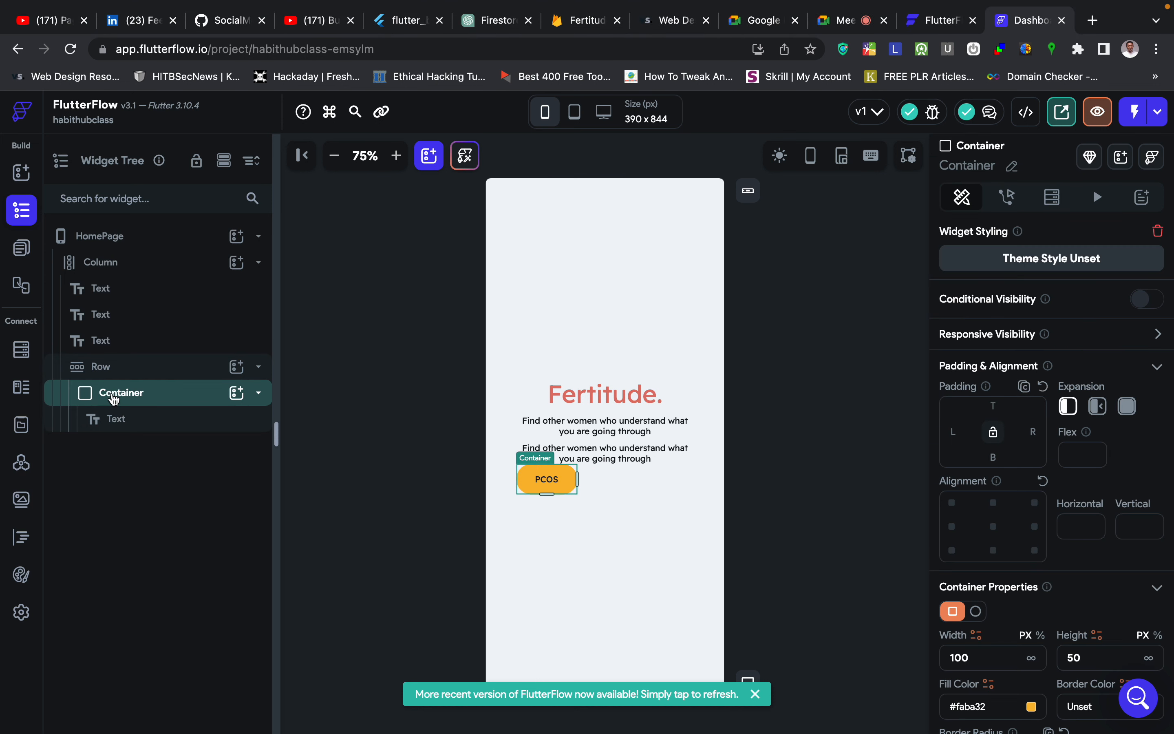
{"action": "left_click", "coordinate": [183, 403]}
{"action": "right_click", "coordinate": [145, 396]}
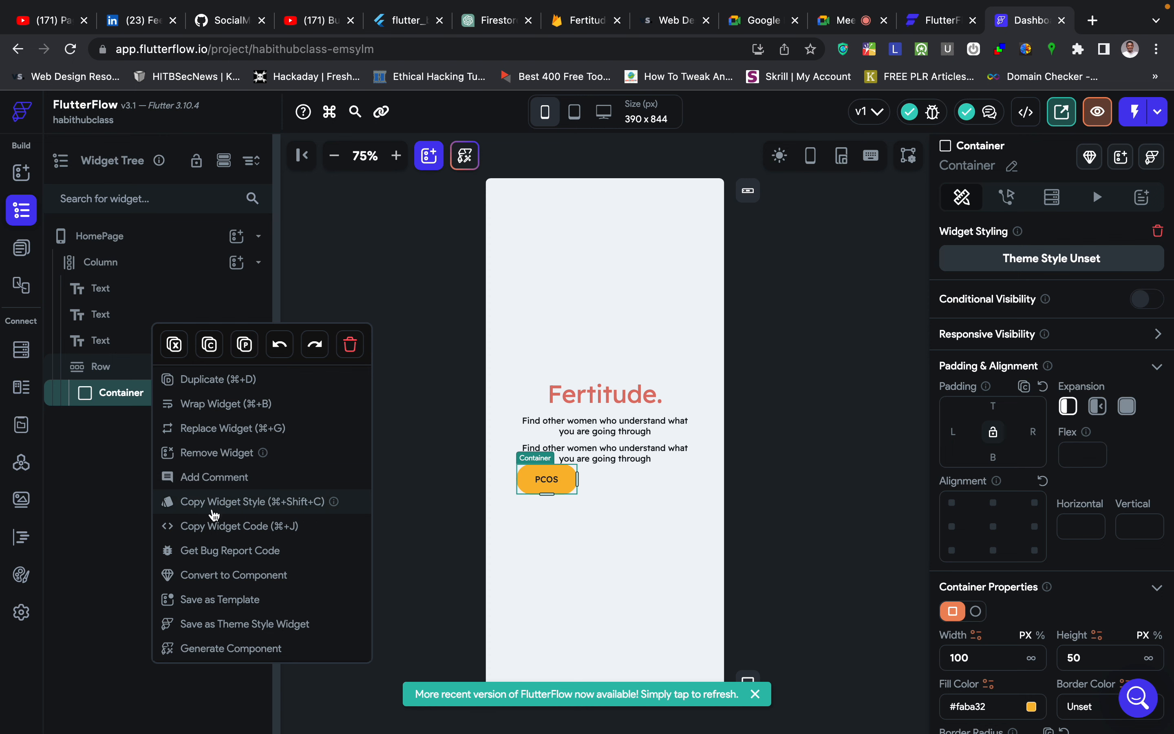
{"action": "left_click", "coordinate": [233, 380]}
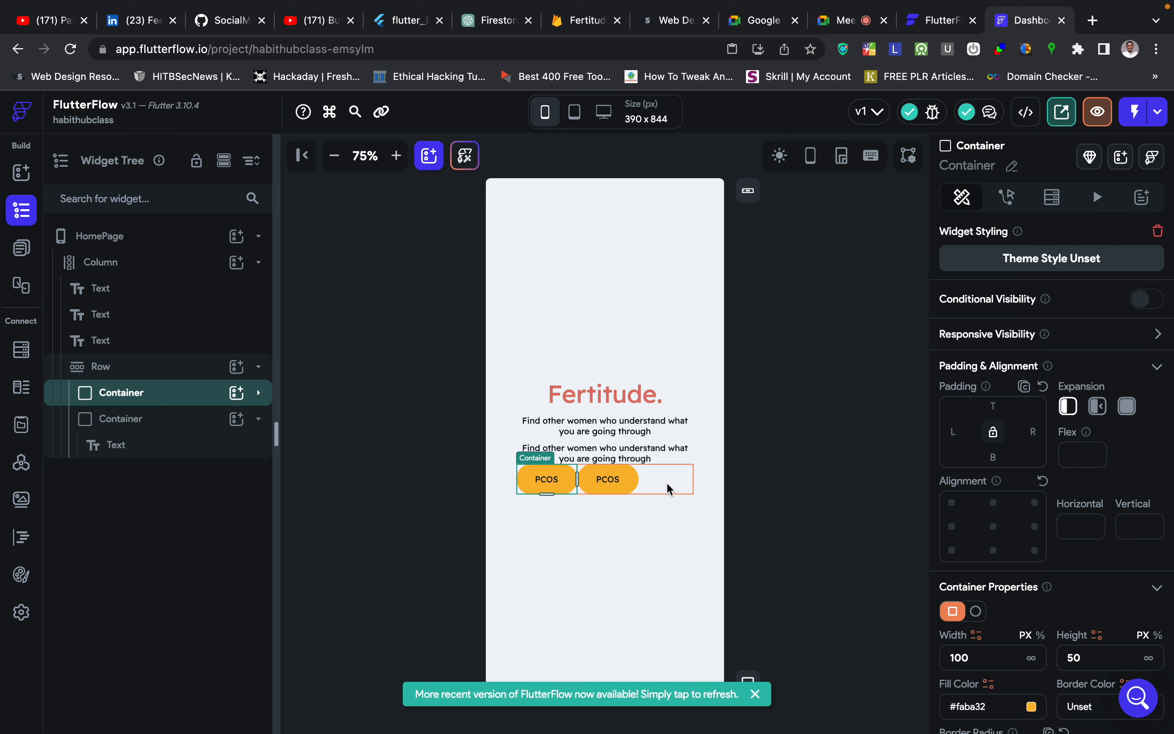
{"action": "left_click", "coordinate": [667, 483]}
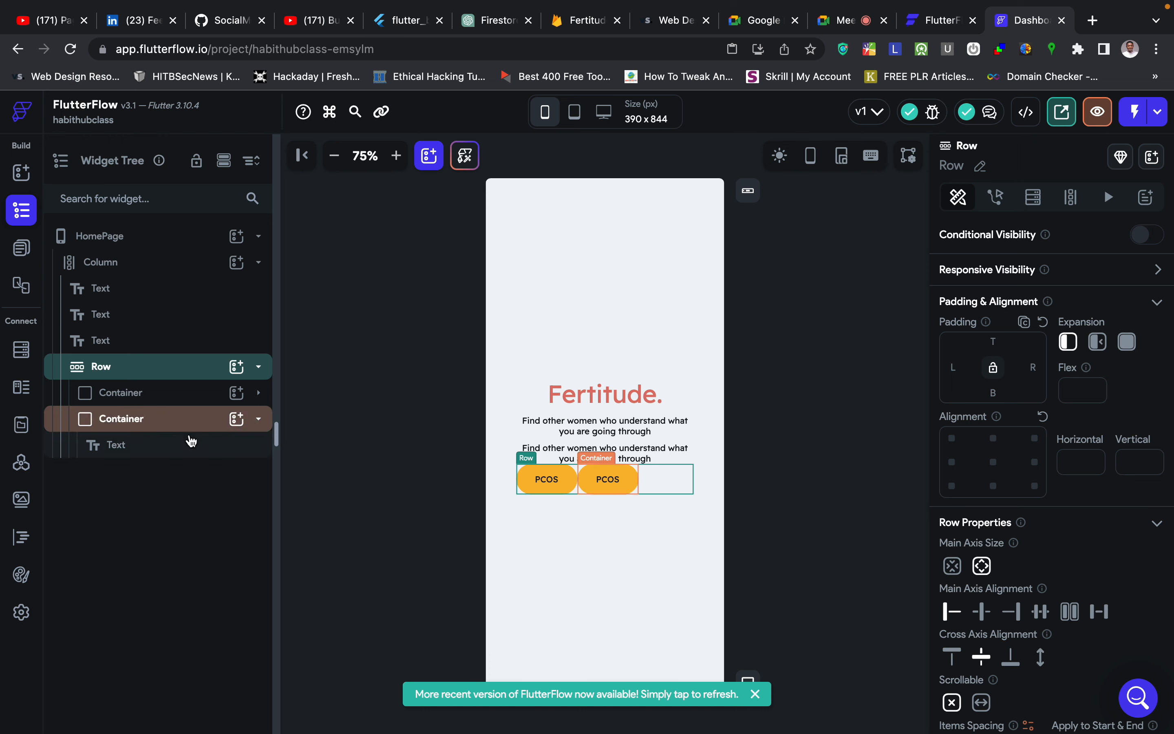
Duplicate the second PCOS container to add a third tag to the row.
{"action": "left_click", "coordinate": [178, 426]}
{"action": "left_click", "coordinate": [179, 426]}
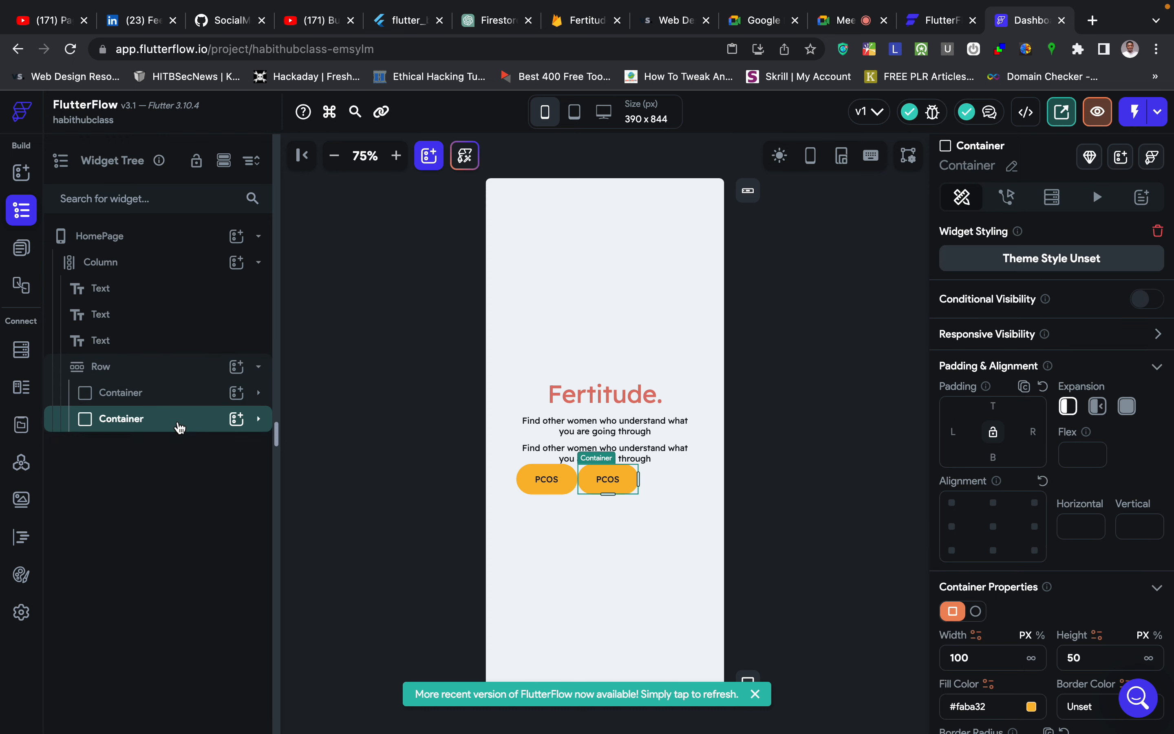
{"action": "right_click", "coordinate": [180, 426]}
{"action": "left_click", "coordinate": [269, 359]}
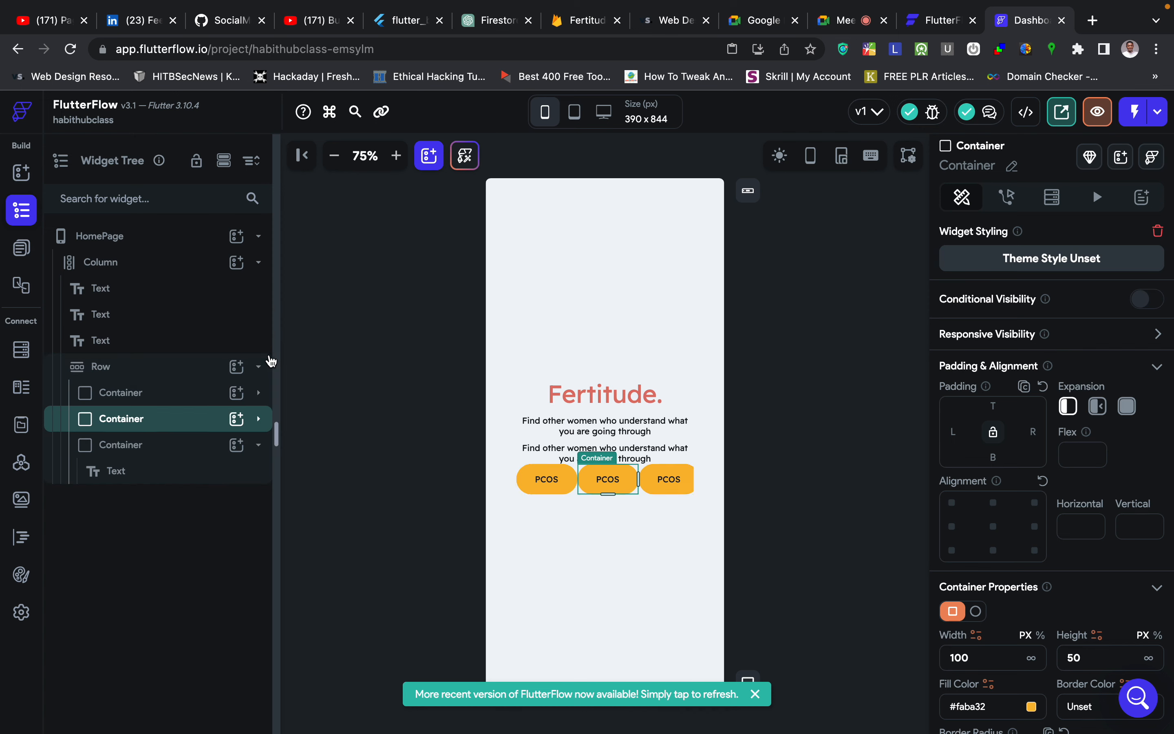
{"action": "left_click", "coordinate": [754, 514]}
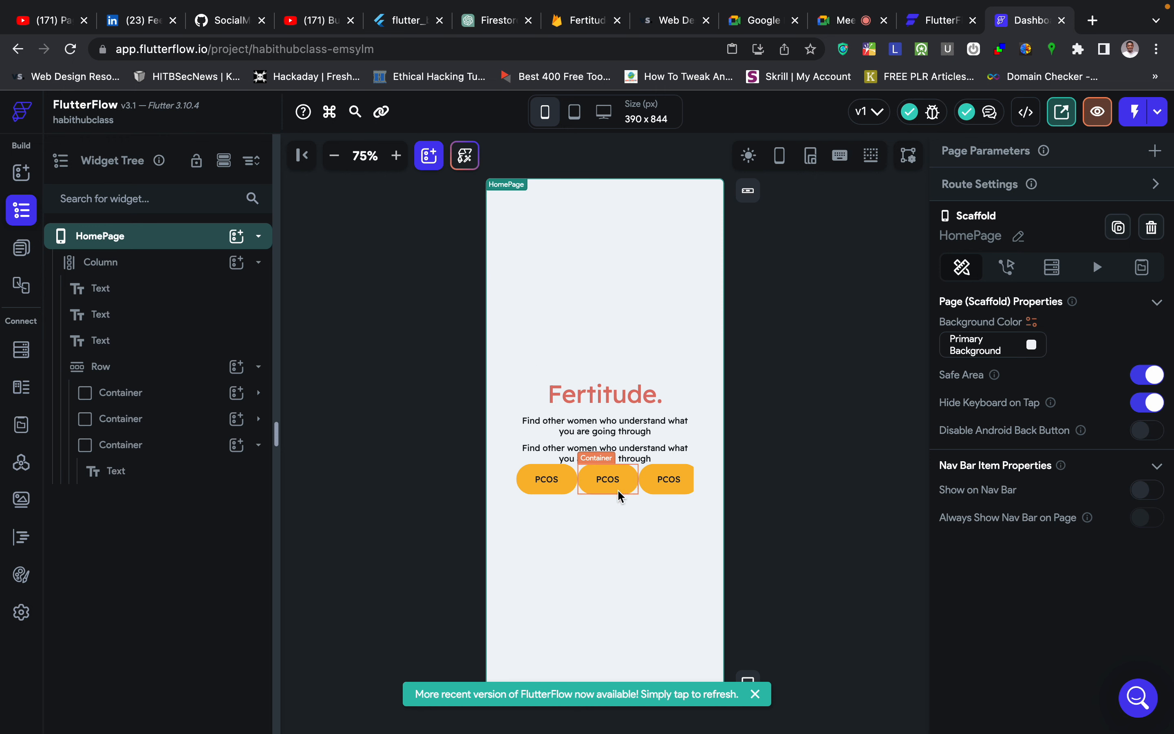
Set the Column's left and right padding to 20.
{"action": "left_click", "coordinate": [661, 265]}
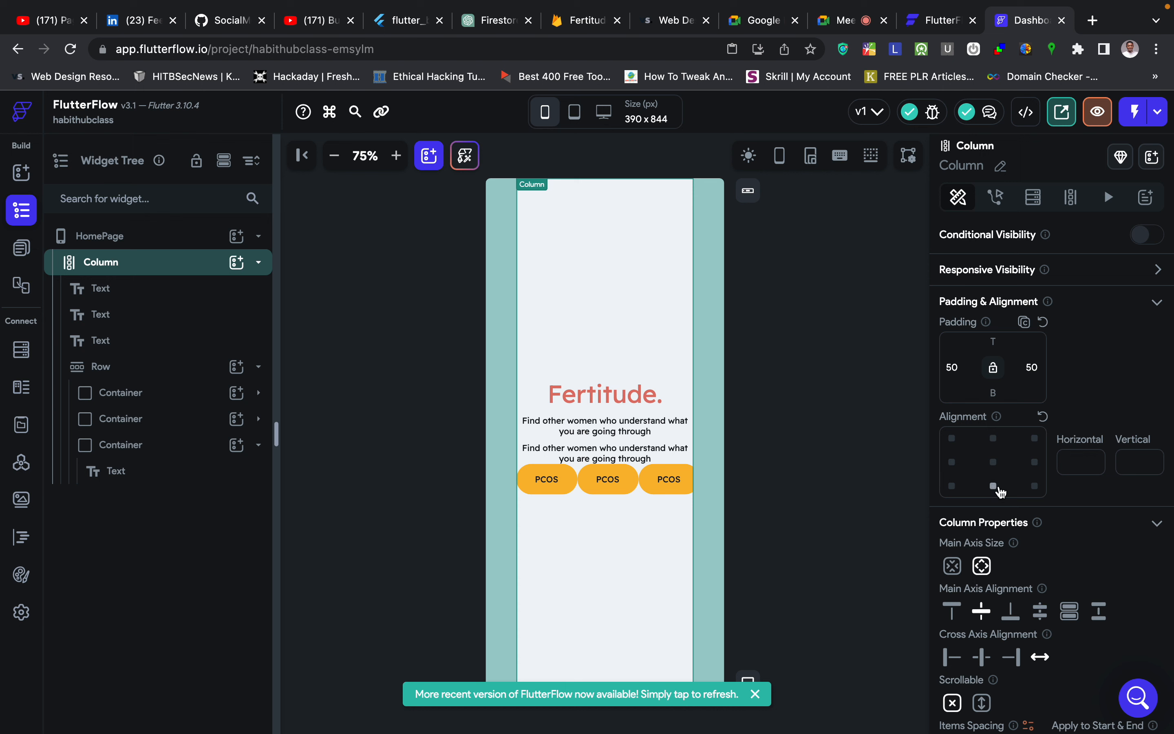
{"action": "scroll", "coordinate": [996, 487], "scroll_direction": "down", "scroll_amount": 1}
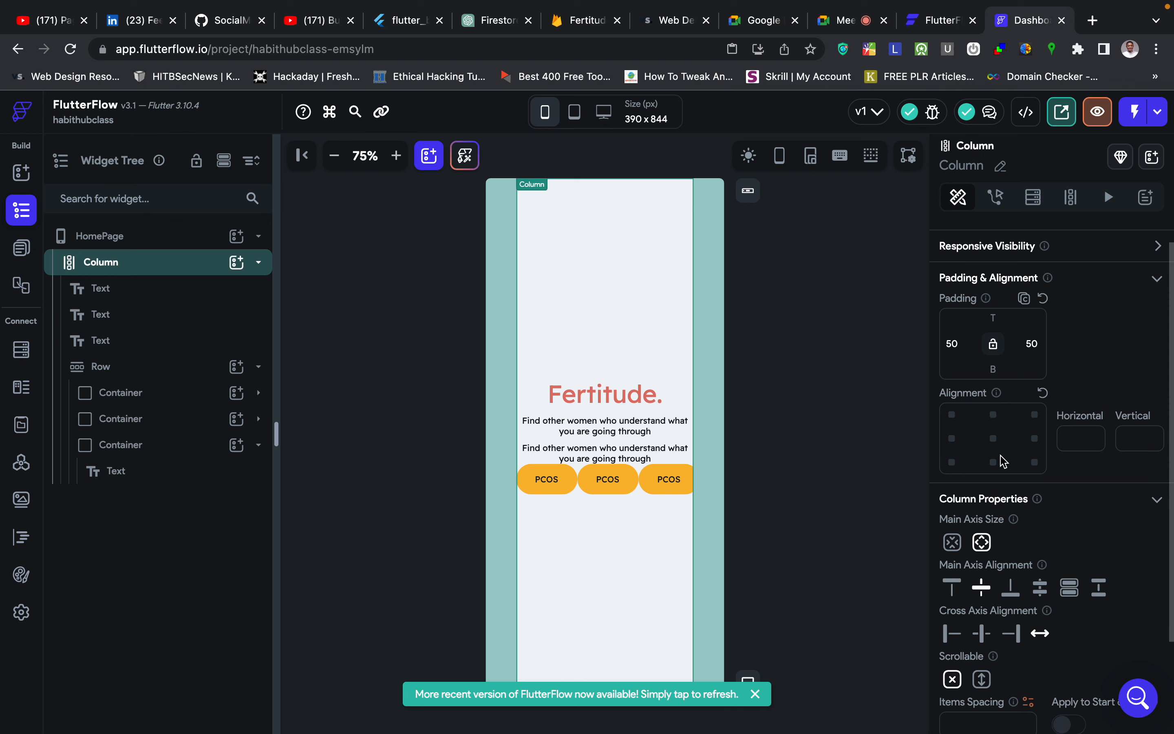
{"action": "double_click", "coordinate": [1031, 343]}
{"action": "type", "text": "20"}
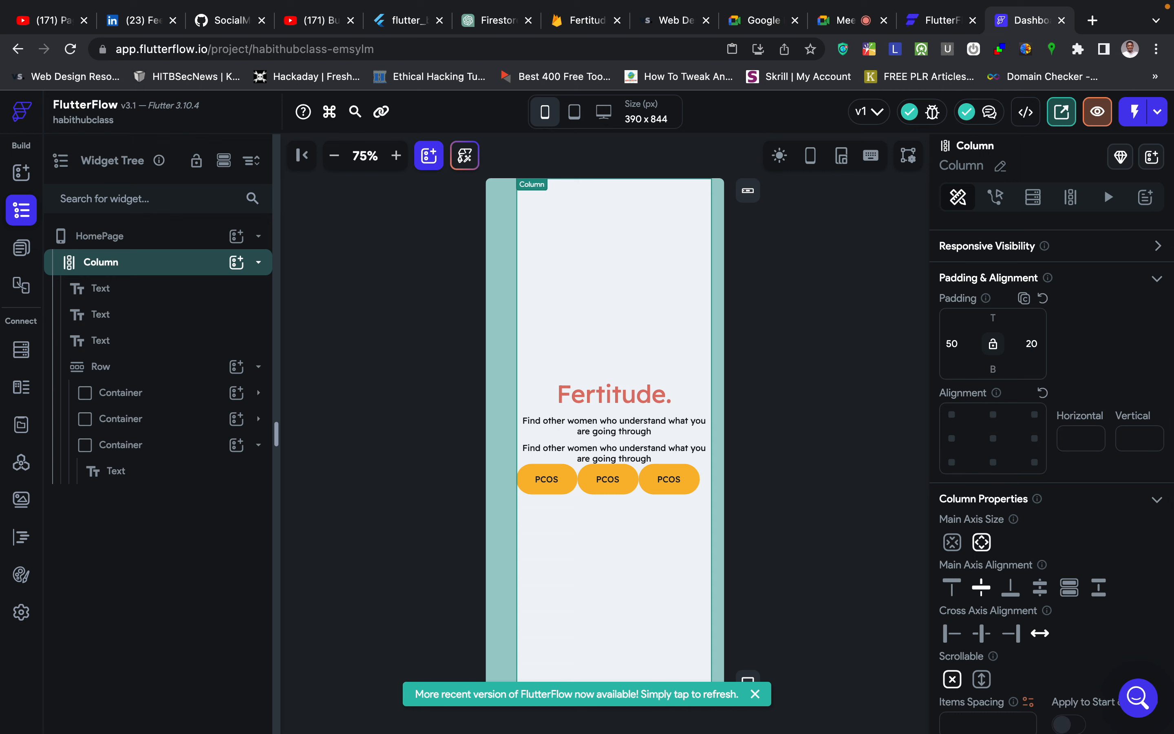
{"action": "double_click", "coordinate": [951, 344]}
{"action": "type", "text": "20"}
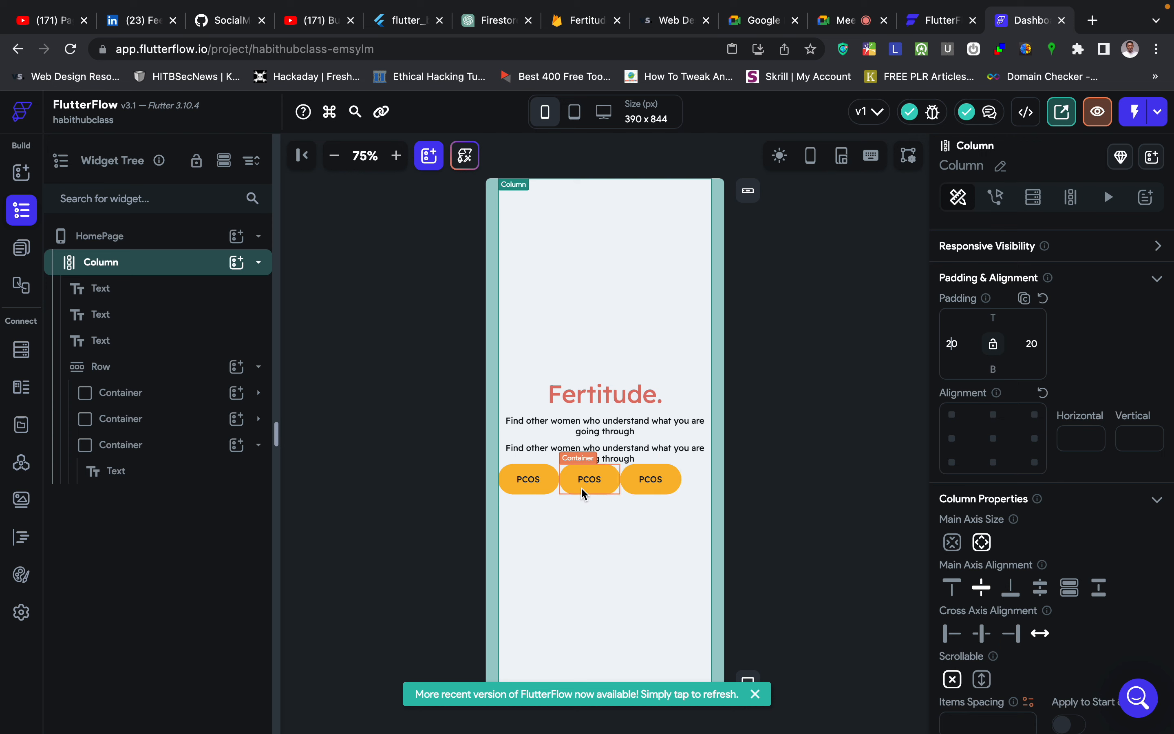
Compare the row of tags with the spacing of the interest tags in the Figma design and return to FlutterFlow.
{"action": "left_click", "coordinate": [697, 481]}
{"action": "key", "text": "ctrl+Right"}
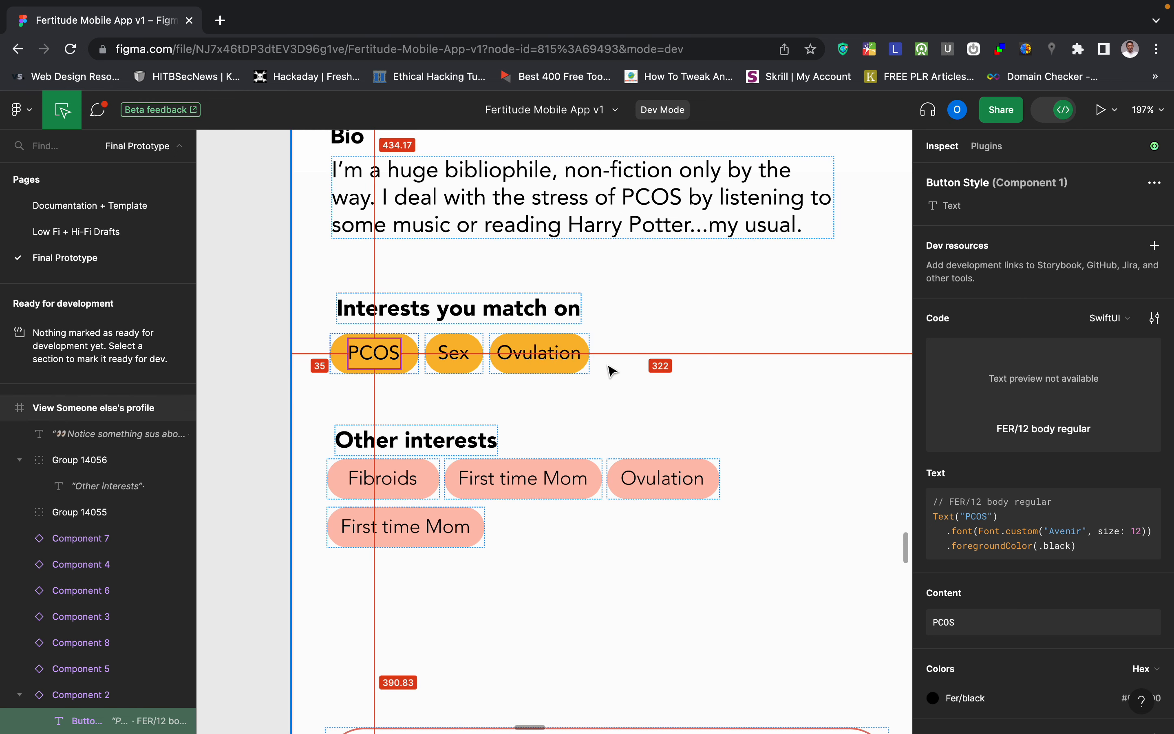
{"action": "key", "text": "ctrl+Left"}
{"action": "key", "text": "ctrl+Right"}
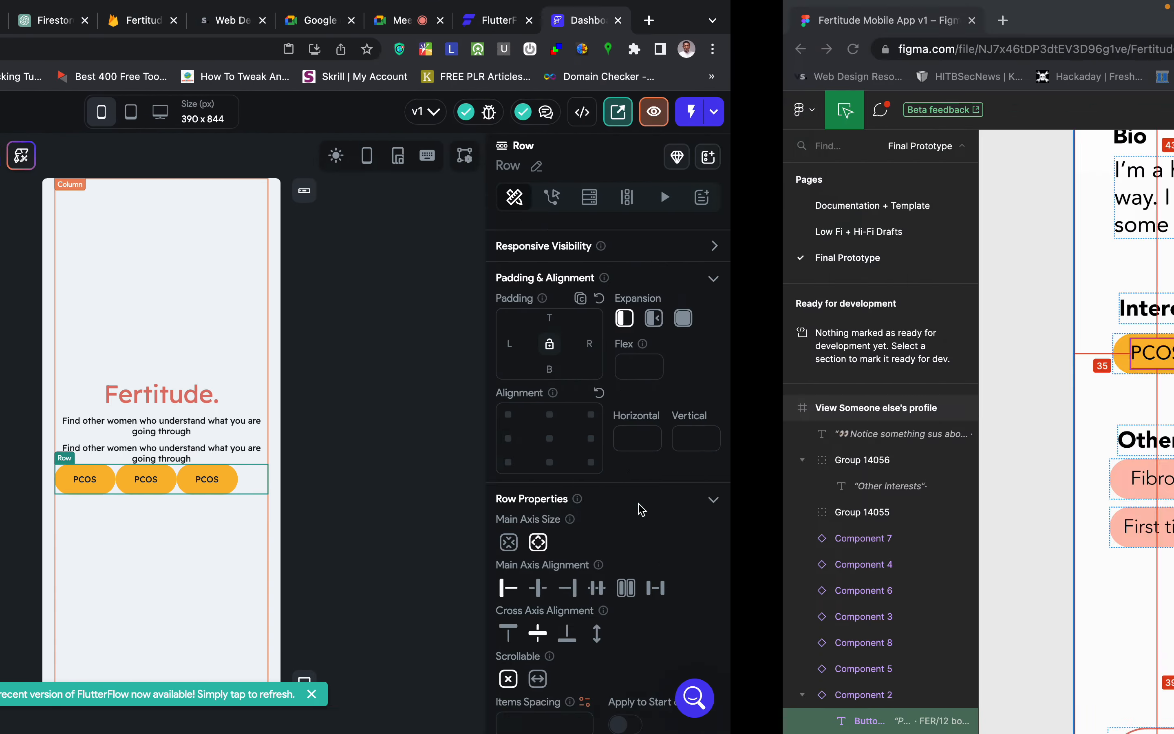
{"action": "scroll", "coordinate": [433, 368], "scroll_direction": "left", "scroll_amount": 7}
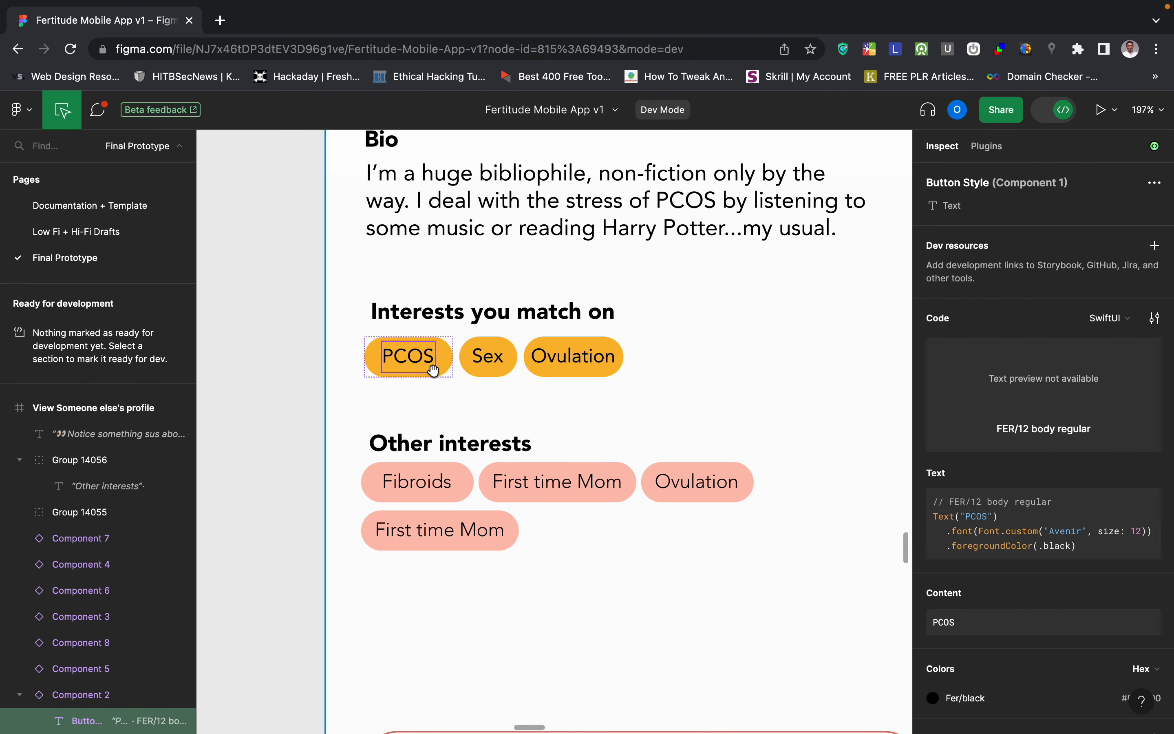
{"action": "key", "text": "ctrl+Left"}
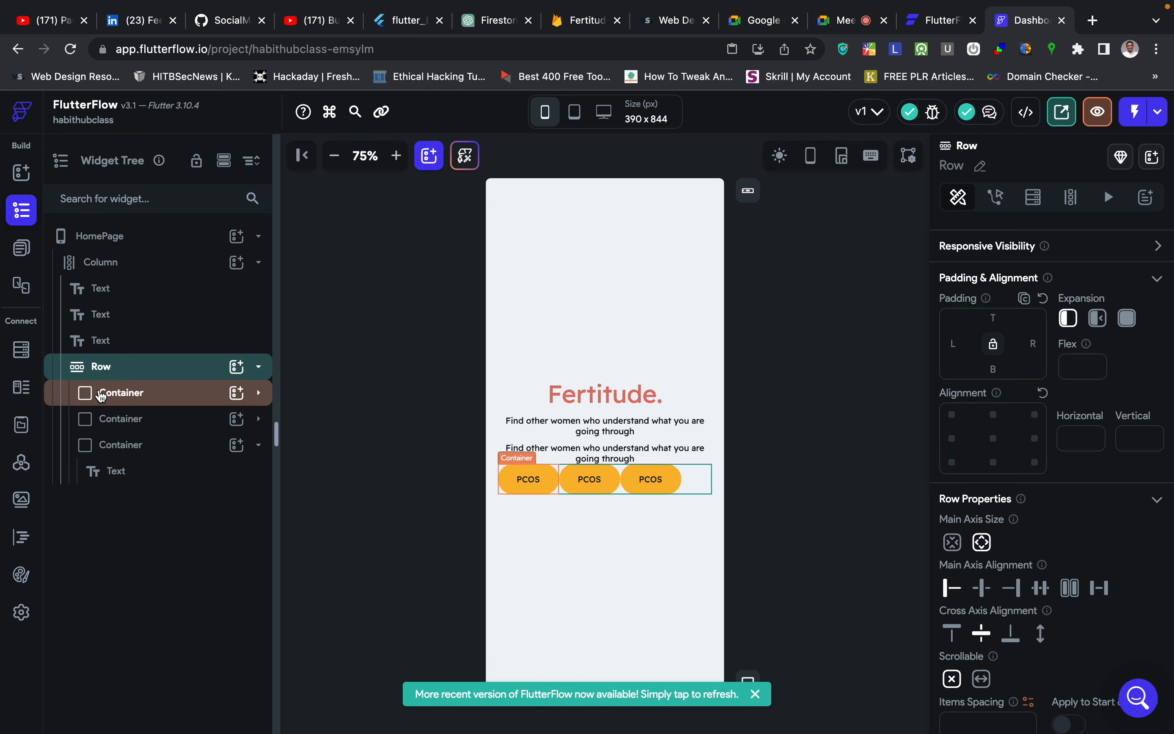
Try the Center, End, Space Evenly and Space Around main axis alignments on the Row, and finish with Space Between.
{"action": "left_click", "coordinate": [135, 372]}
{"action": "left_click", "coordinate": [135, 372]}
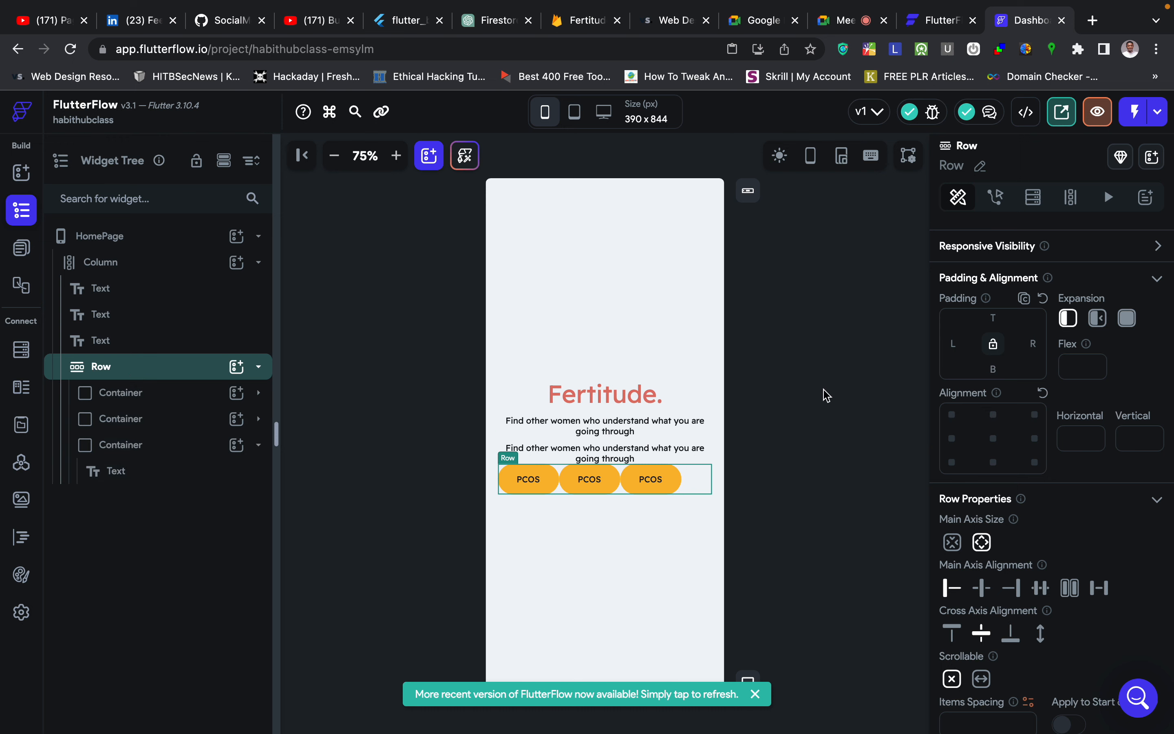
{"action": "scroll", "coordinate": [1046, 600], "scroll_direction": "down", "scroll_amount": 2}
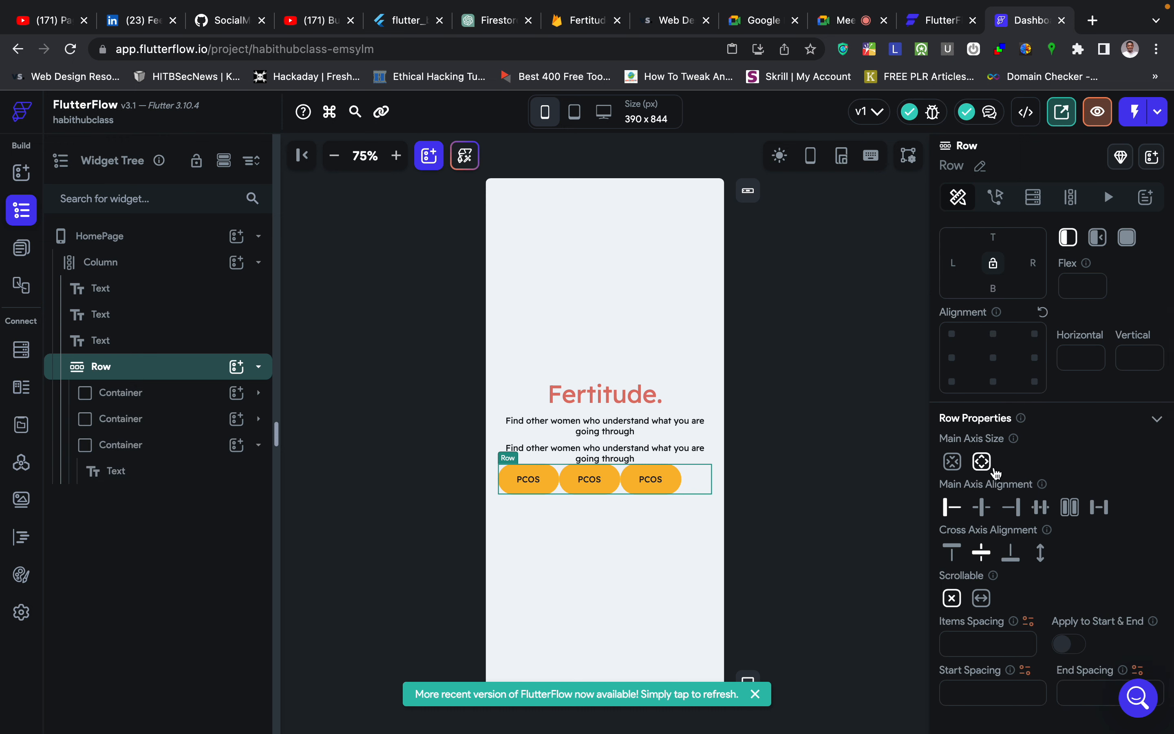
{"action": "scroll", "coordinate": [1002, 574], "scroll_direction": "down", "scroll_amount": 1}
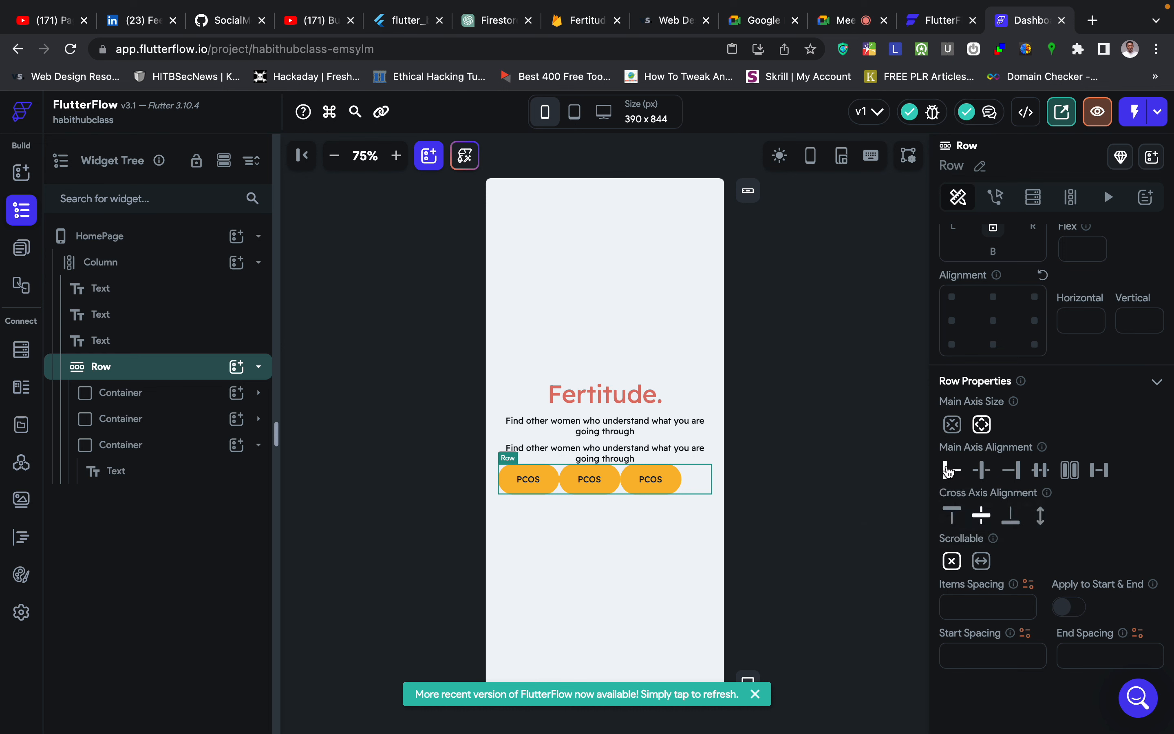
{"action": "left_click", "coordinate": [984, 470]}
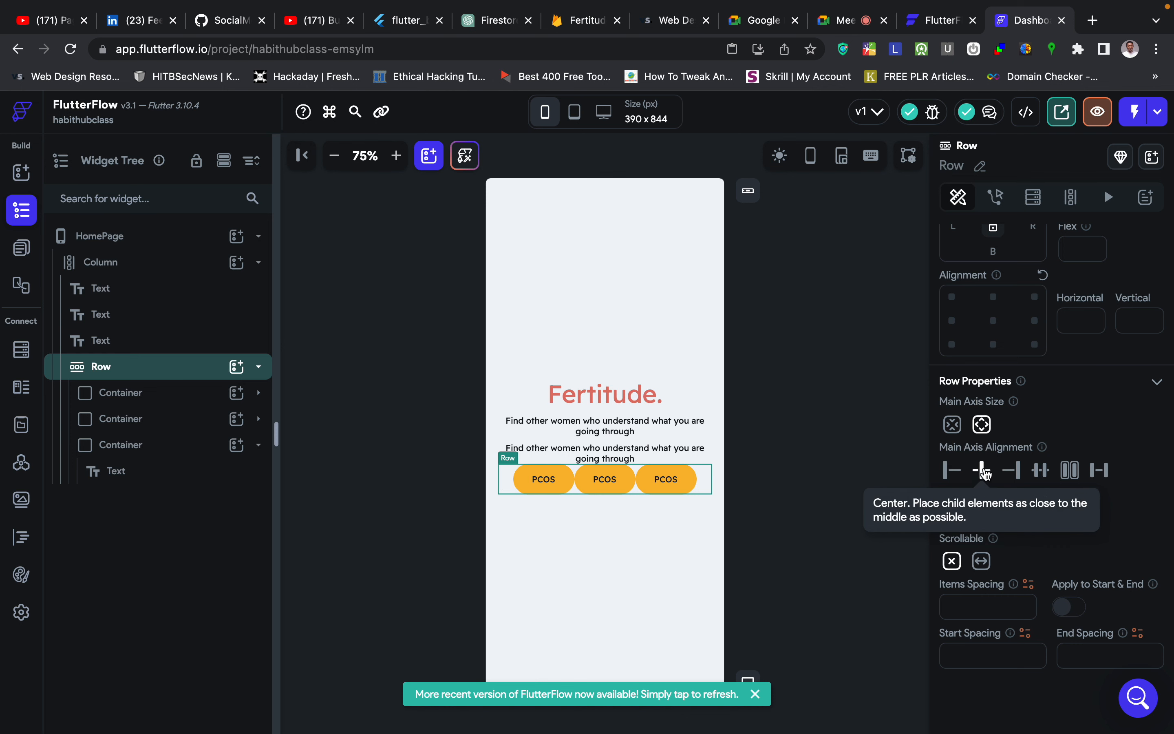
{"action": "left_click", "coordinate": [1015, 471]}
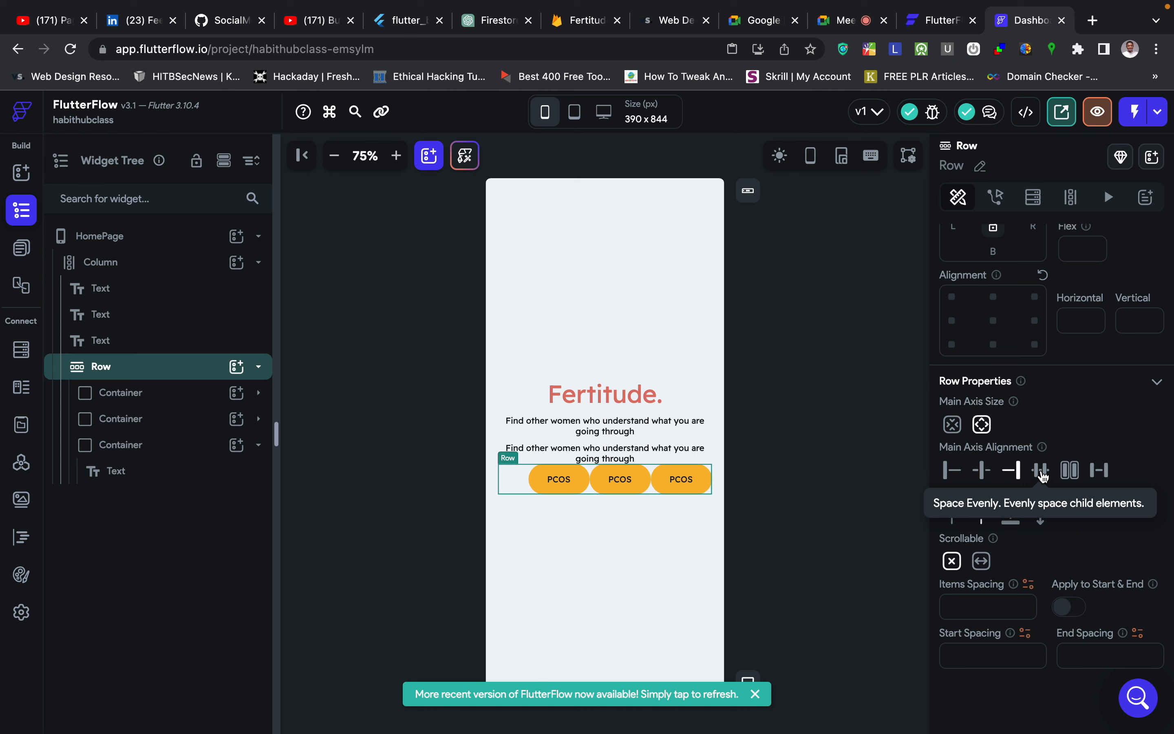
{"action": "left_click", "coordinate": [1042, 471]}
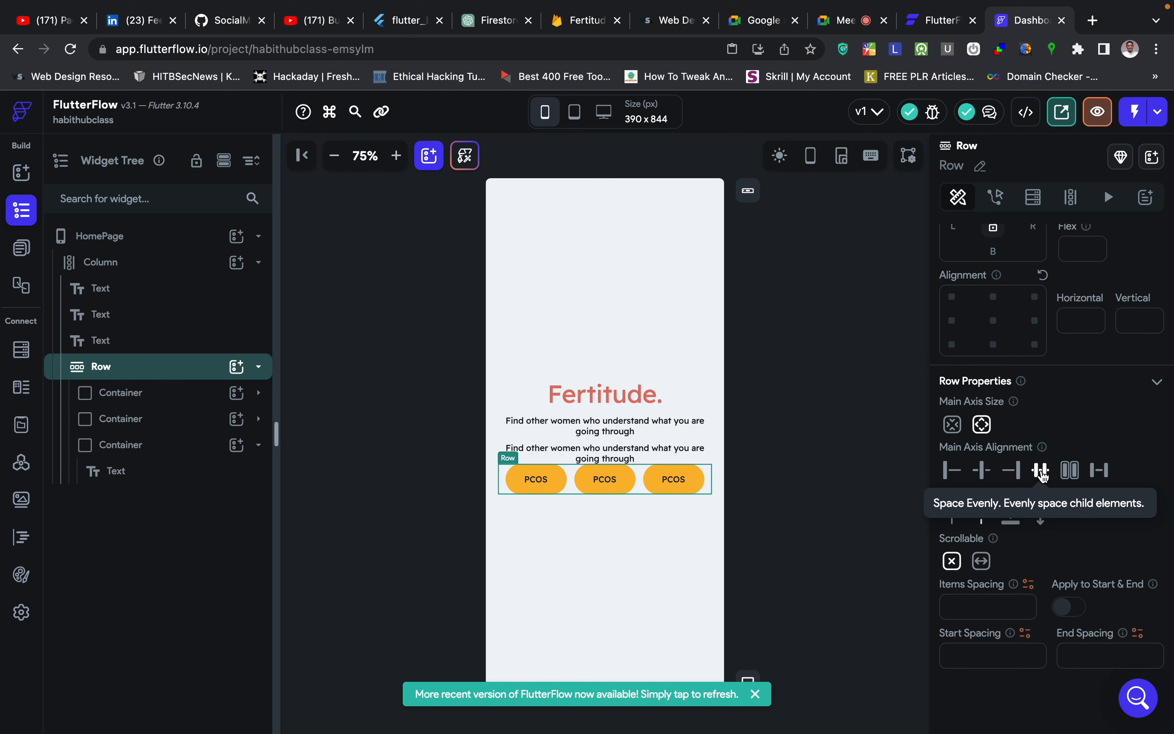
{"action": "left_click", "coordinate": [1072, 470]}
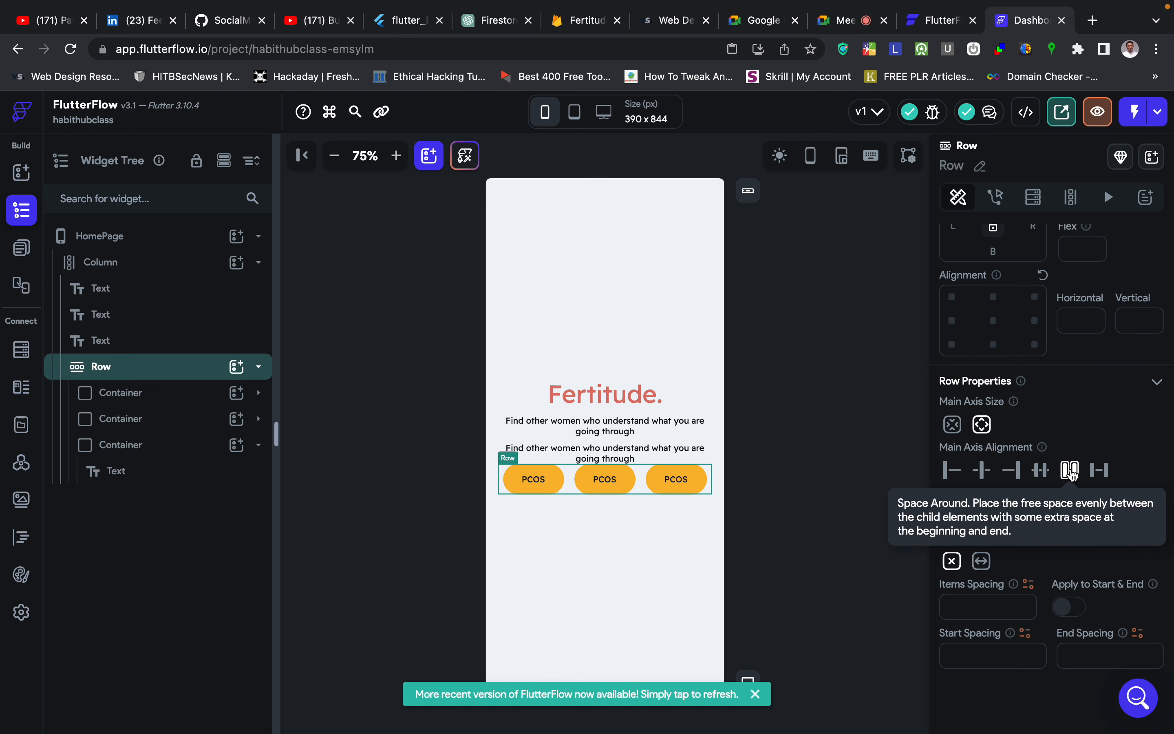
{"action": "left_click", "coordinate": [1099, 470]}
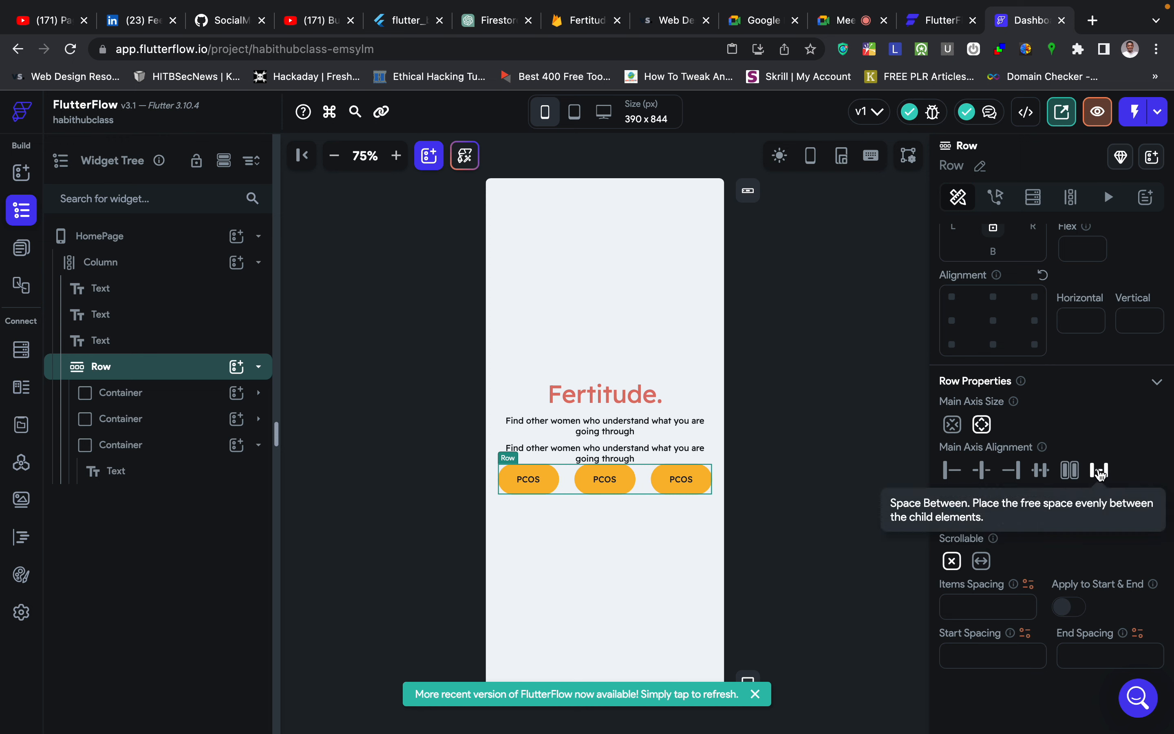
Set the Row's main axis alignment to Space Evenly and its top padding to 20.
{"action": "left_click", "coordinate": [1042, 471]}
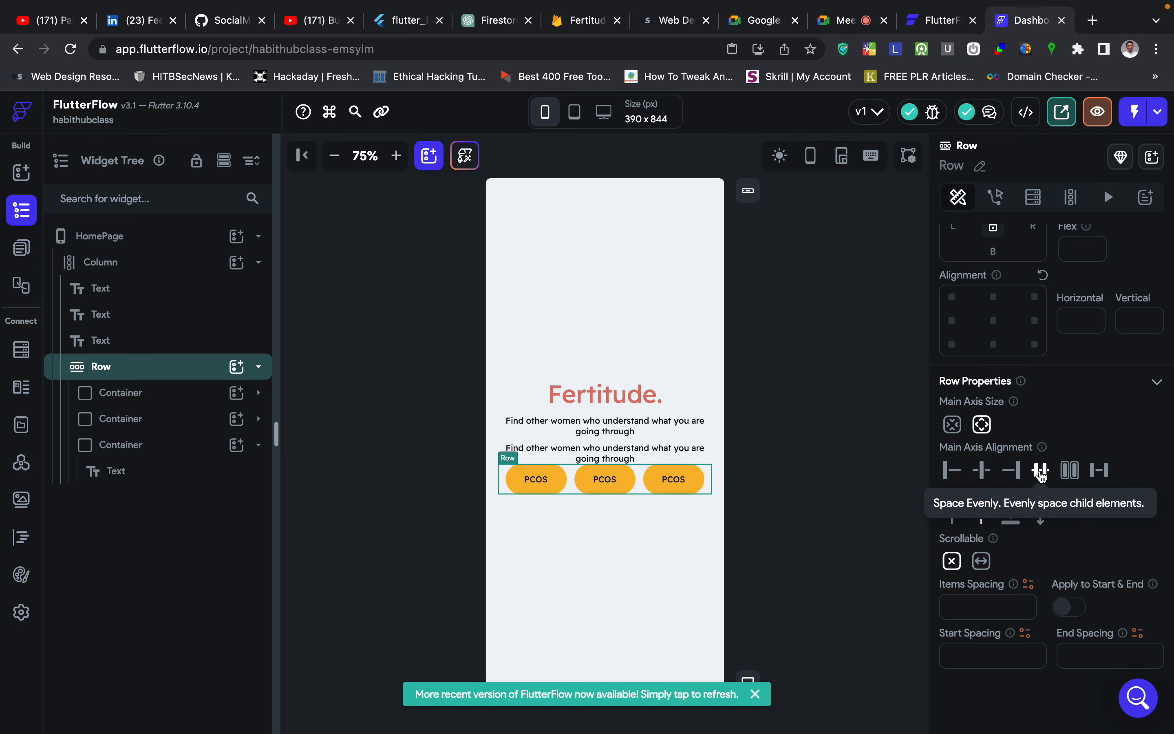
{"action": "left_click", "coordinate": [775, 448]}
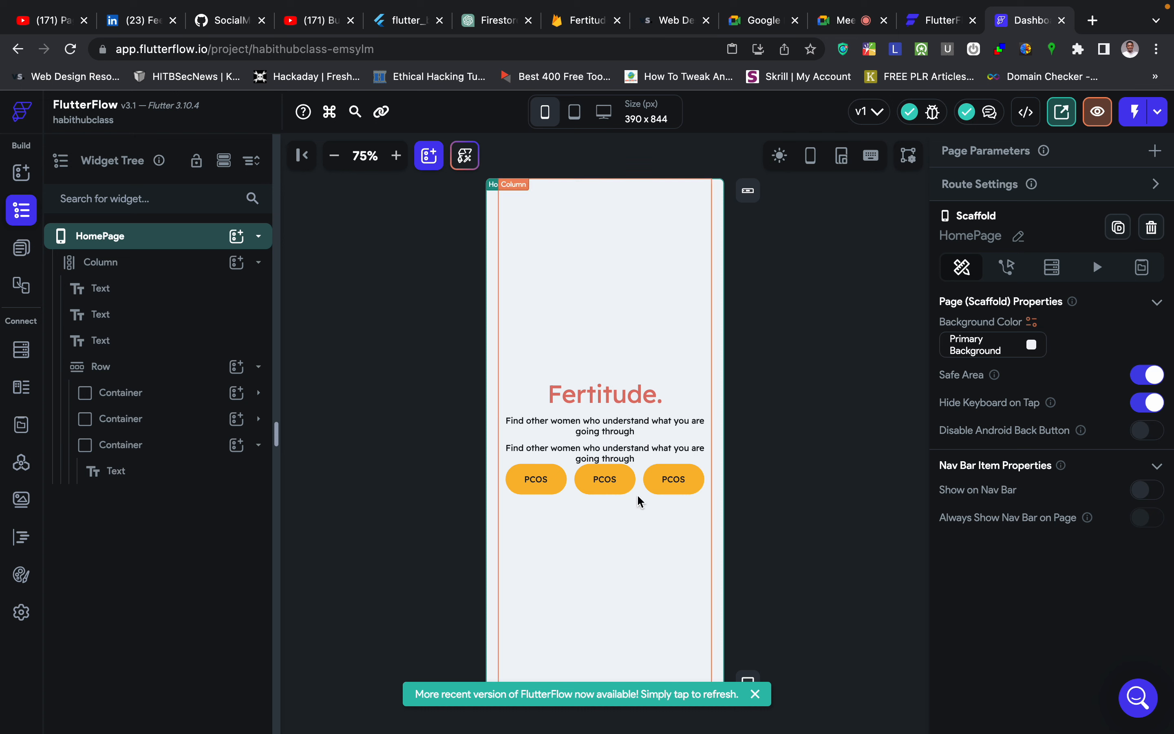
{"action": "left_click", "coordinate": [711, 486]}
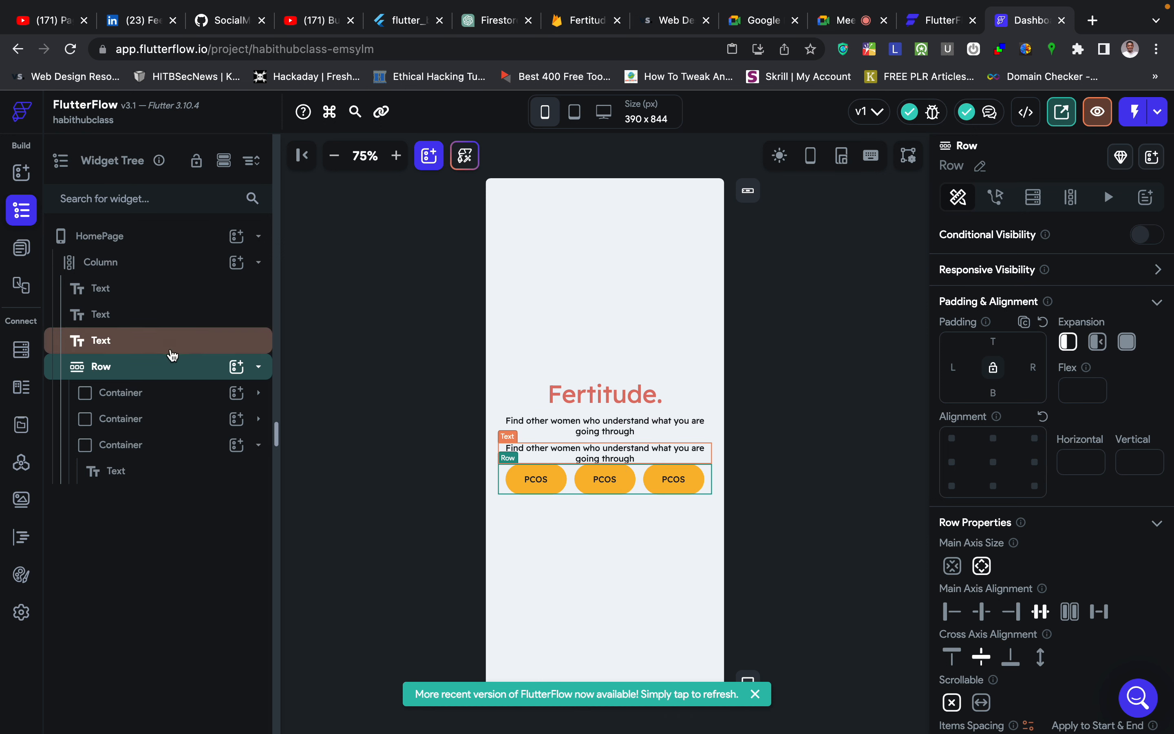
{"action": "left_click", "coordinate": [141, 370]}
{"action": "left_click", "coordinate": [144, 373]}
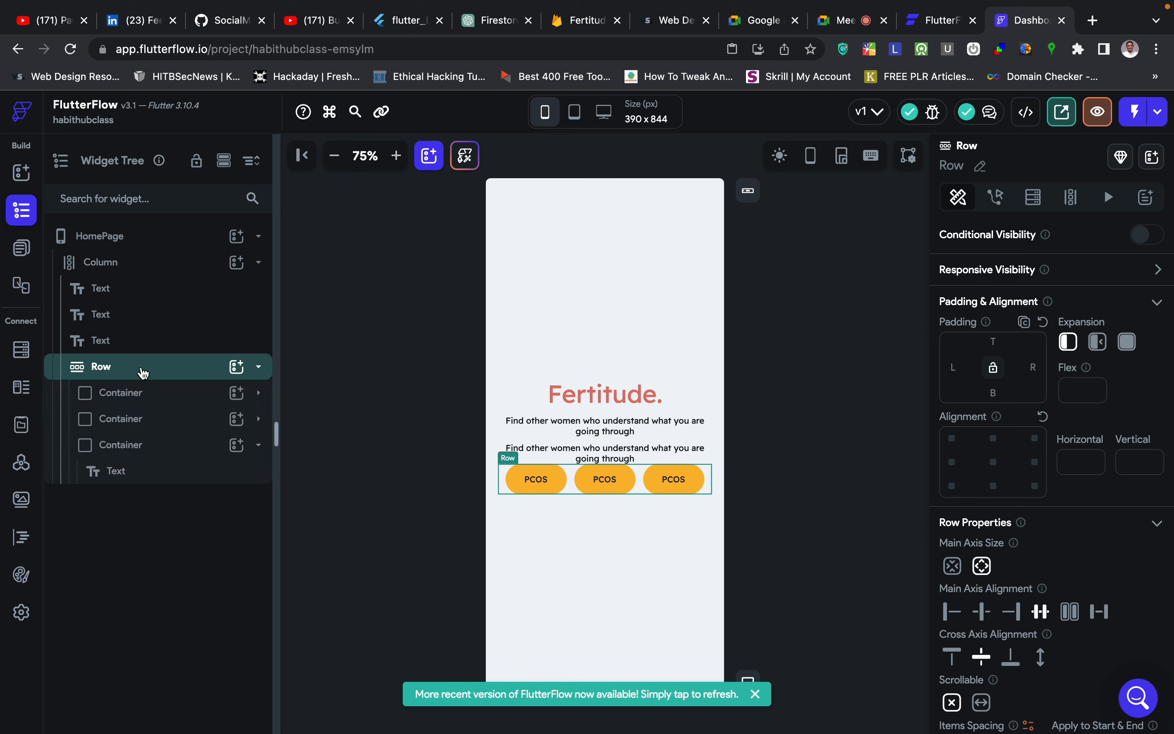
{"action": "left_click", "coordinate": [996, 341]}
{"action": "type", "text": "20"}
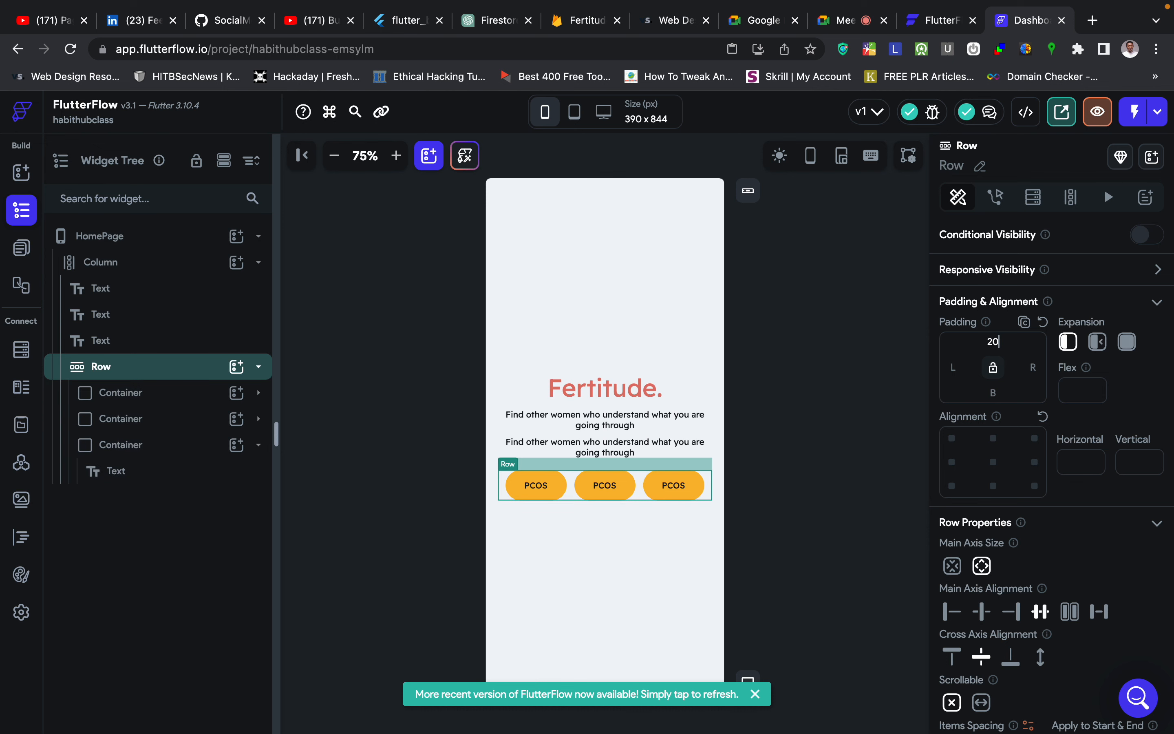
{"action": "left_click", "coordinate": [756, 492]}
Switch to the Figma design and copy the text content of the "Sex" interest tag.
{"action": "key", "text": "ctrl+Right"}
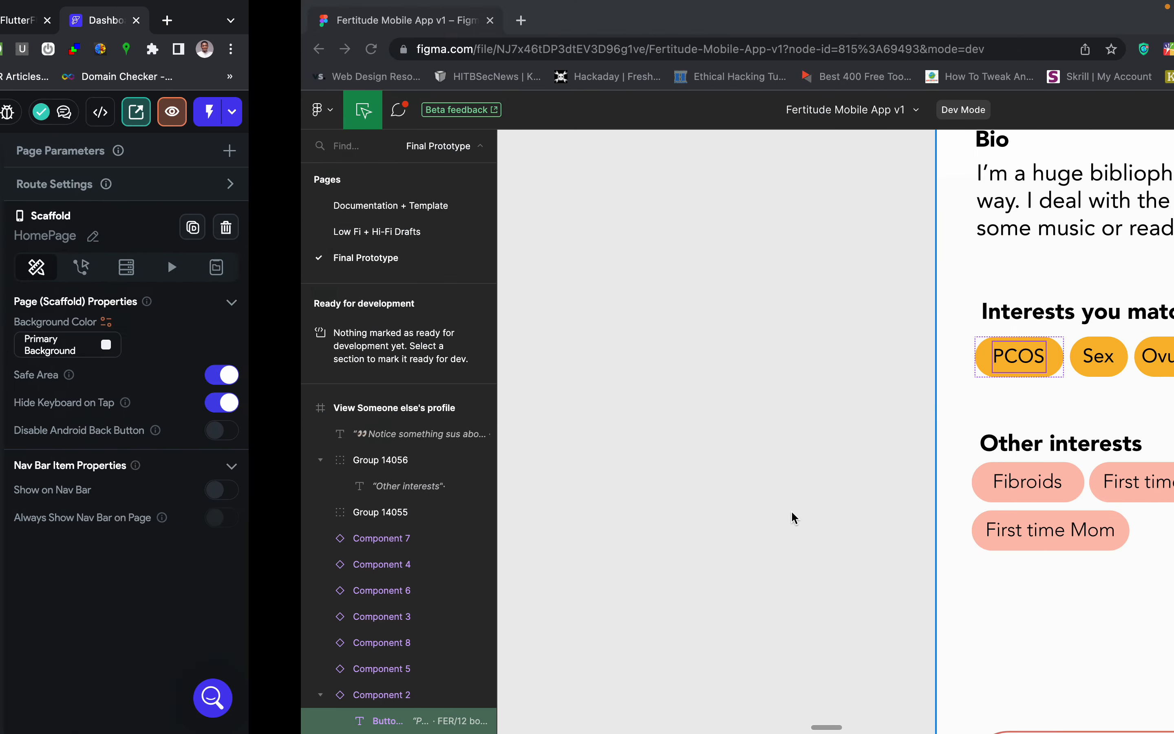
{"action": "scroll", "coordinate": [747, 353], "scroll_direction": "right", "scroll_amount": 4}
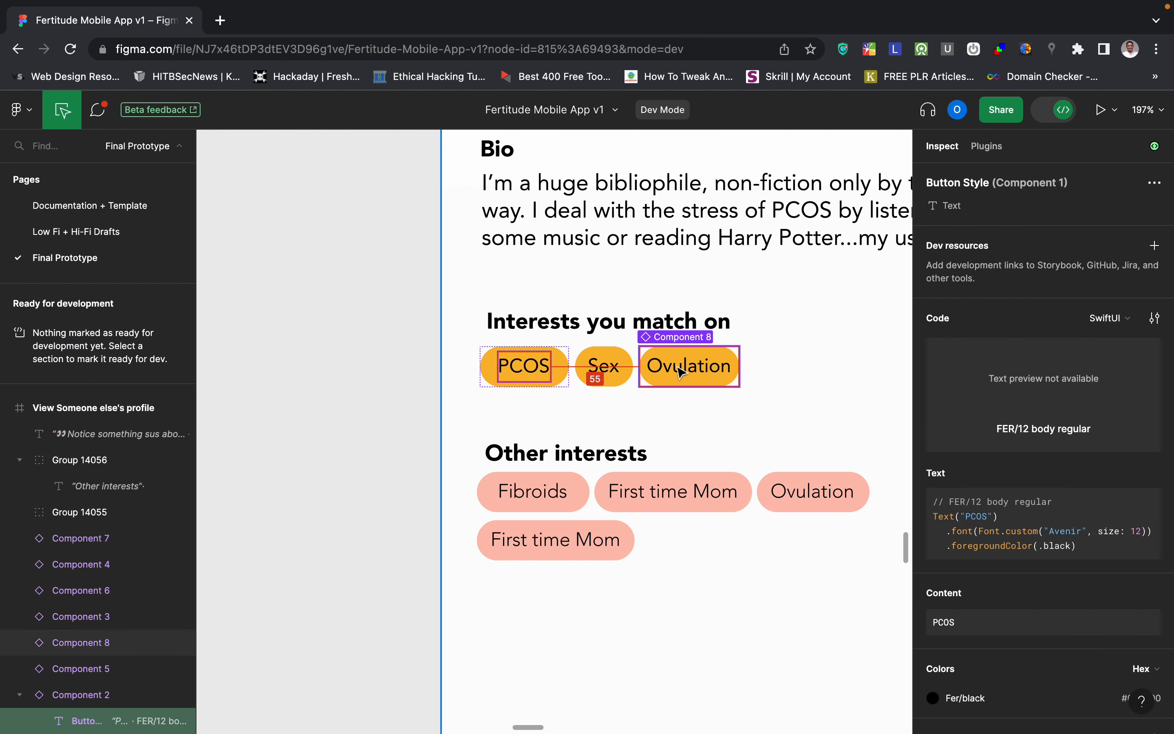
{"action": "left_click", "coordinate": [619, 373]}
{"action": "left_click", "coordinate": [620, 373]}
{"action": "scroll", "coordinate": [990, 485], "scroll_direction": "down", "scroll_amount": 2}
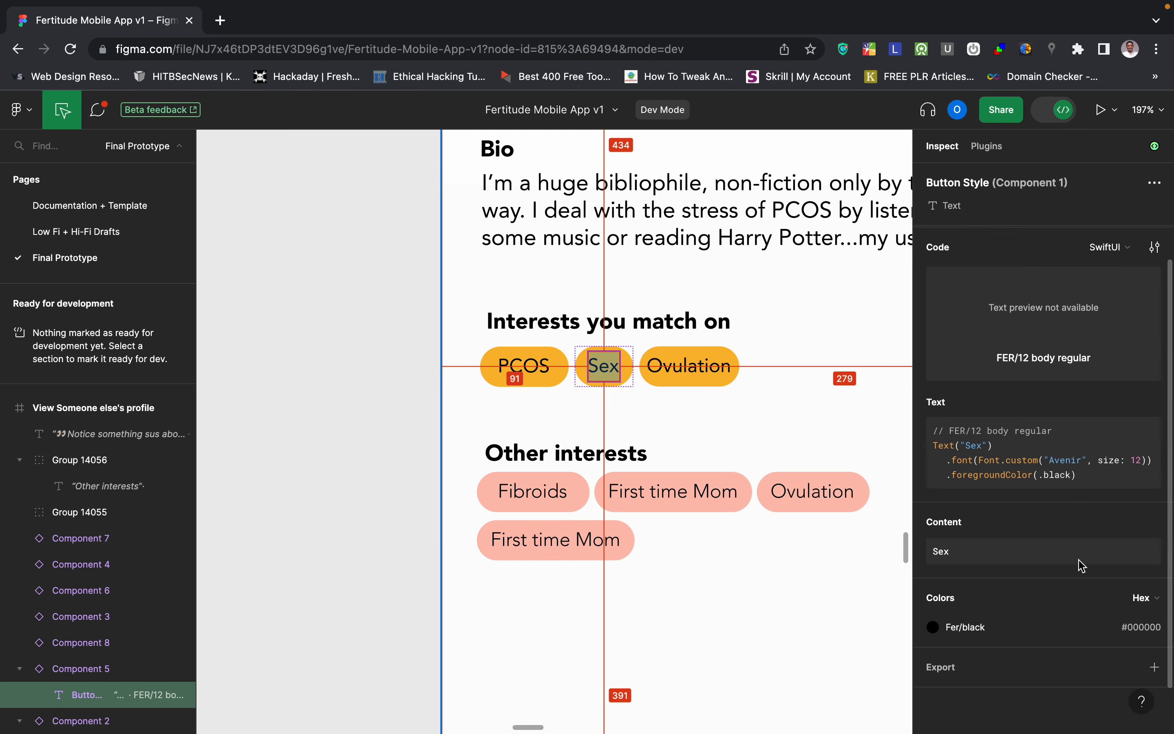
{"action": "left_click", "coordinate": [989, 523]}
Return to FlutterFlow and replace the middle tag's text with the copied "Sex".
{"action": "key", "text": "ctrl+Left"}
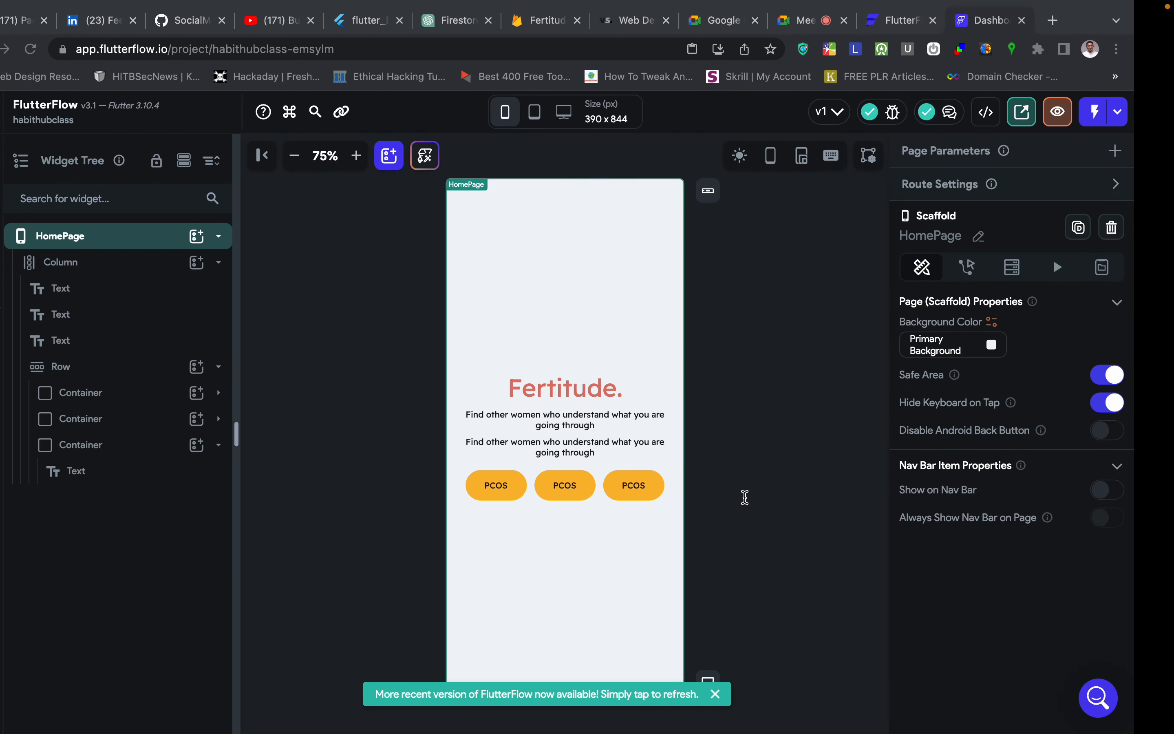
{"action": "left_click", "coordinate": [607, 494]}
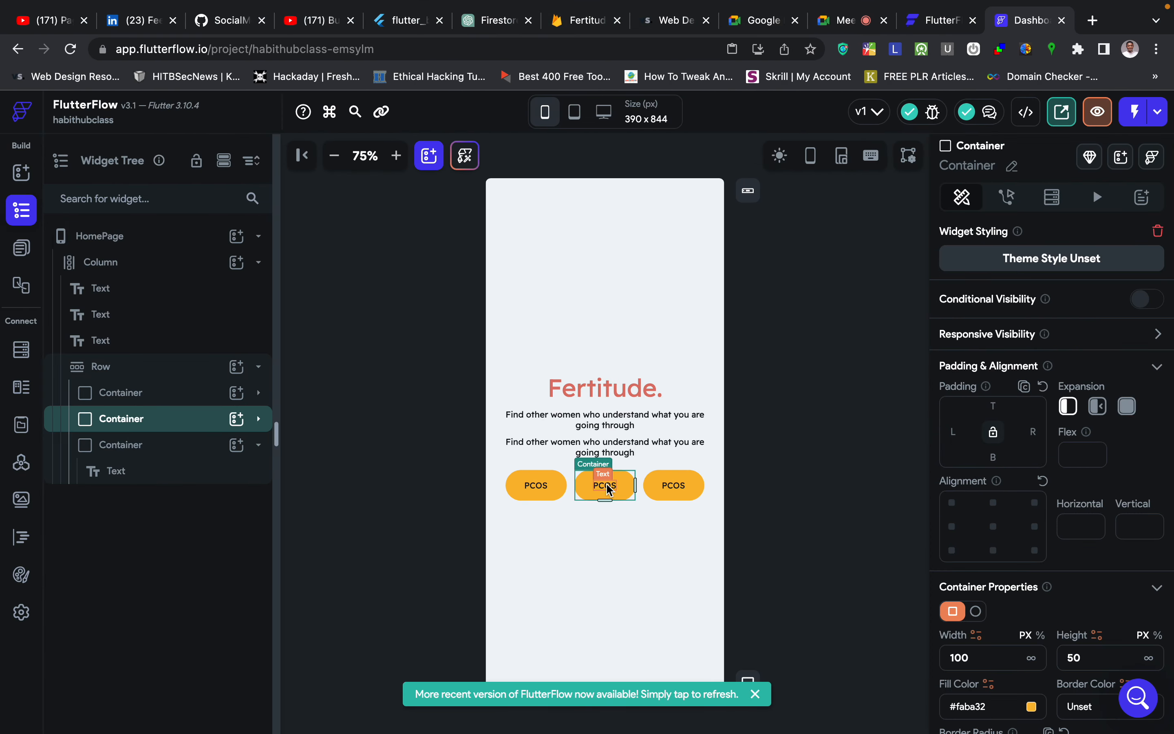
{"action": "left_click", "coordinate": [608, 491]}
{"action": "key", "text": "ctrl+a"}
{"action": "key", "text": "ctrl+v"}
Switch to the Figma design and copy the text content of the yellow "Ovulation" tag.
{"action": "key", "text": "ctrl+Right"}
{"action": "left_click", "coordinate": [697, 372]}
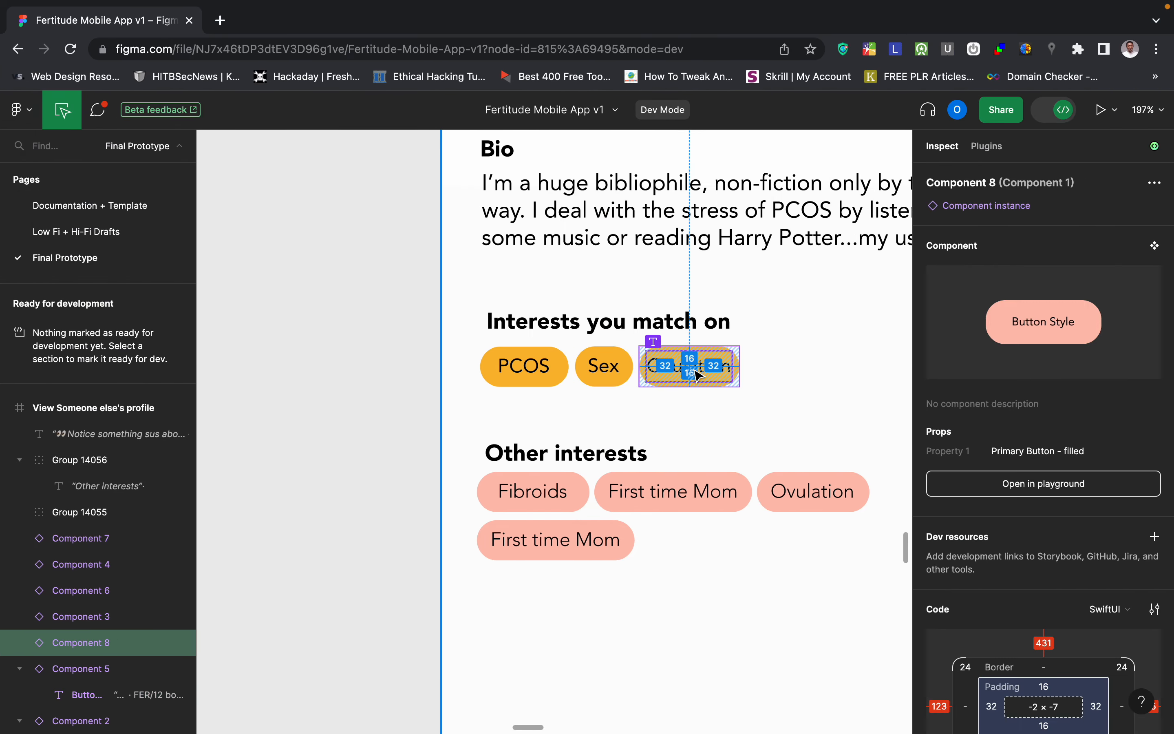
{"action": "left_click", "coordinate": [717, 374]}
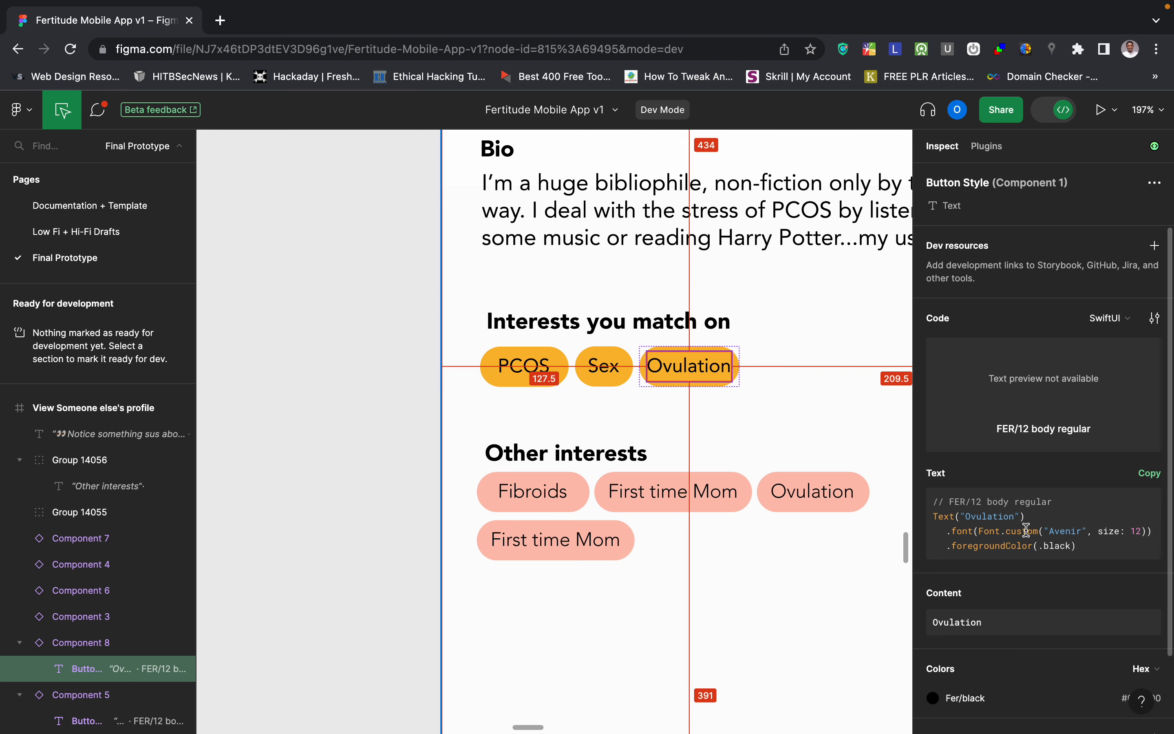
{"action": "left_click", "coordinate": [1146, 596]}
Return to FlutterFlow and replace the third tag's text with the copied "Ovulation".
{"action": "key", "text": "ctrl+Left"}
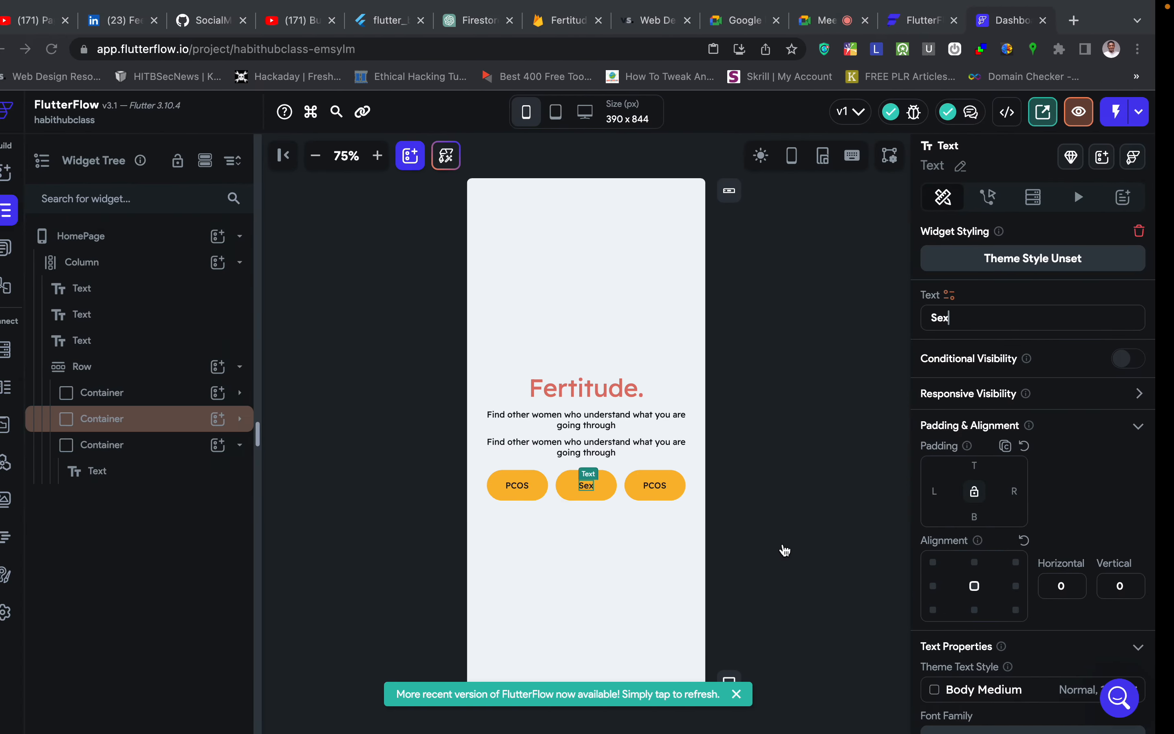
{"action": "left_click", "coordinate": [681, 491]}
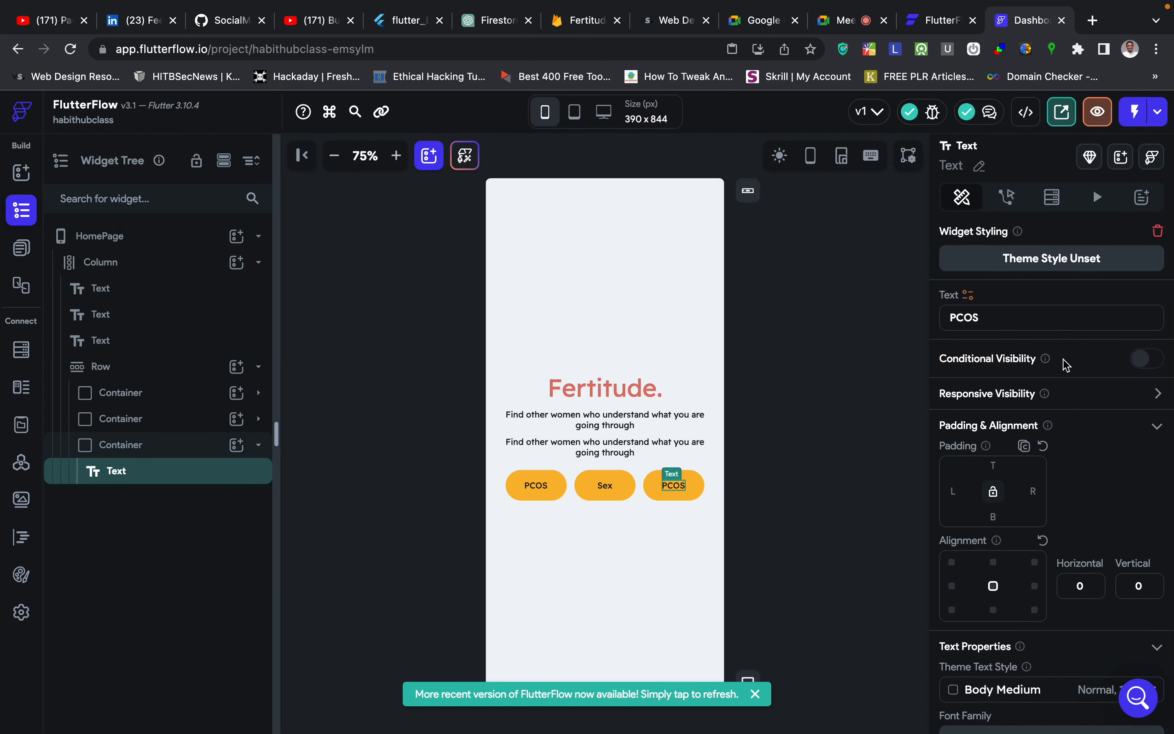
{"action": "double_click", "coordinate": [1017, 322]}
{"action": "key", "text": "ctrl+v"}
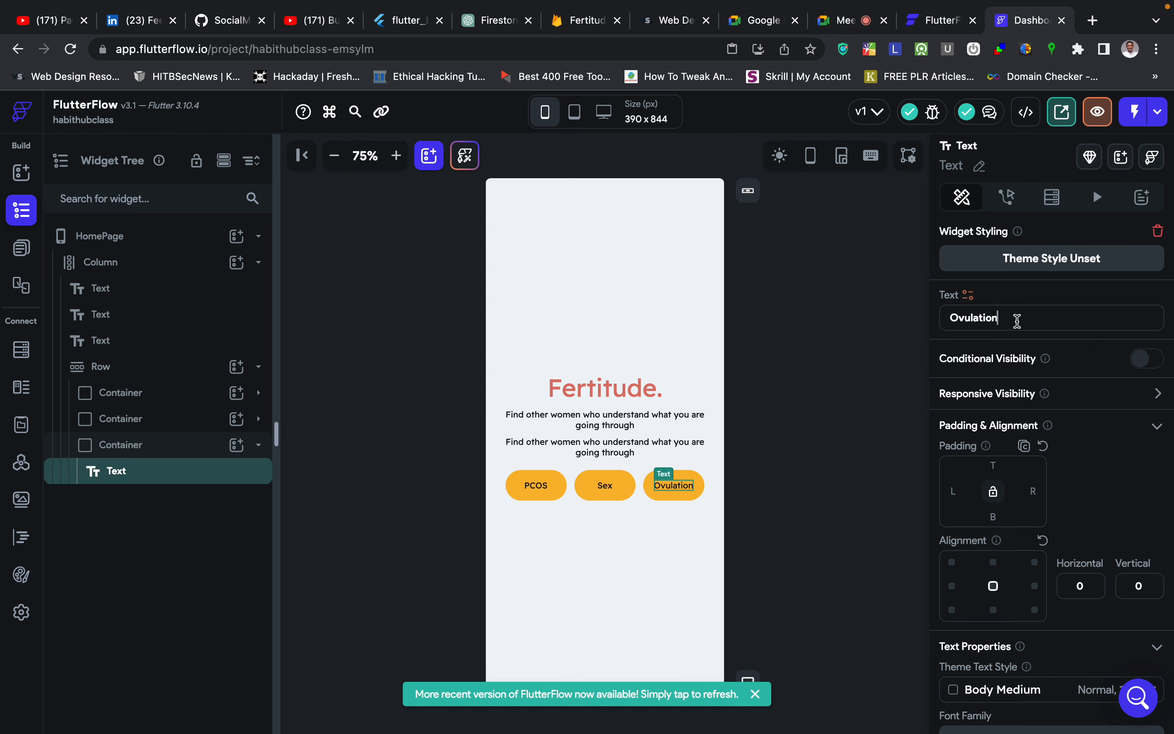
{"action": "left_click", "coordinate": [818, 461]}
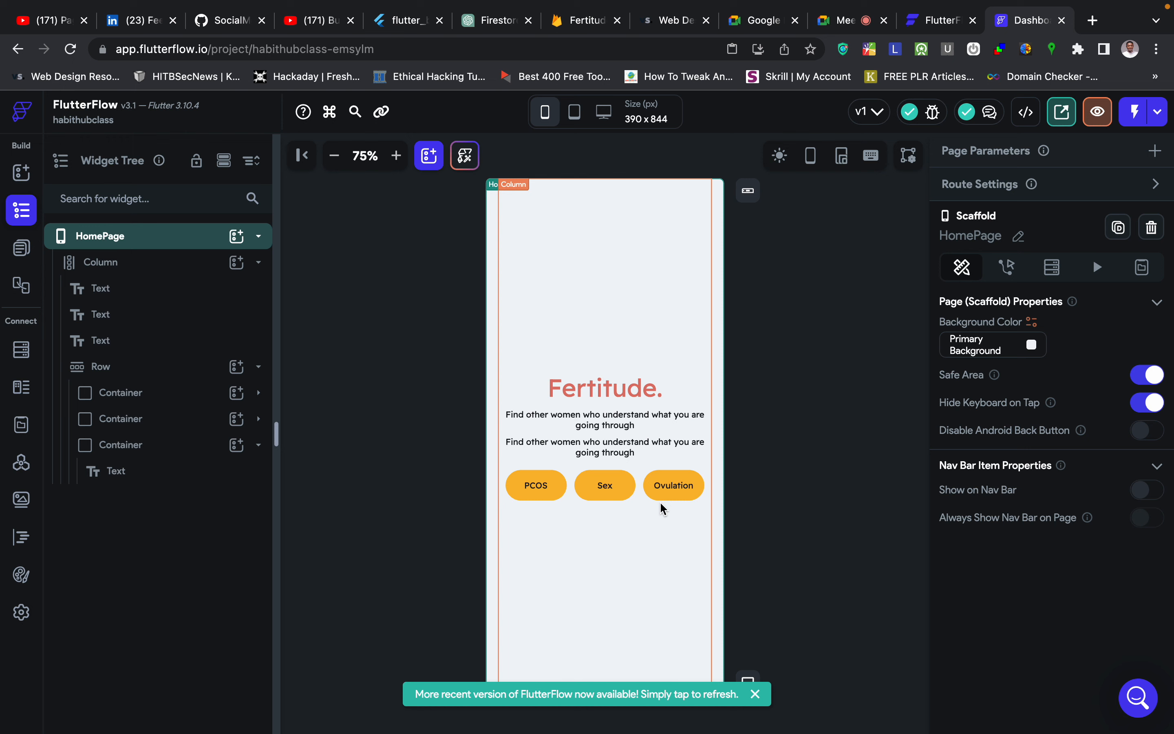
Append the filler characters "vkwkerfkwmkfmwekmfkw" to the Ovulation tag's text to test how a long label fits.
{"action": "left_click", "coordinate": [702, 492]}
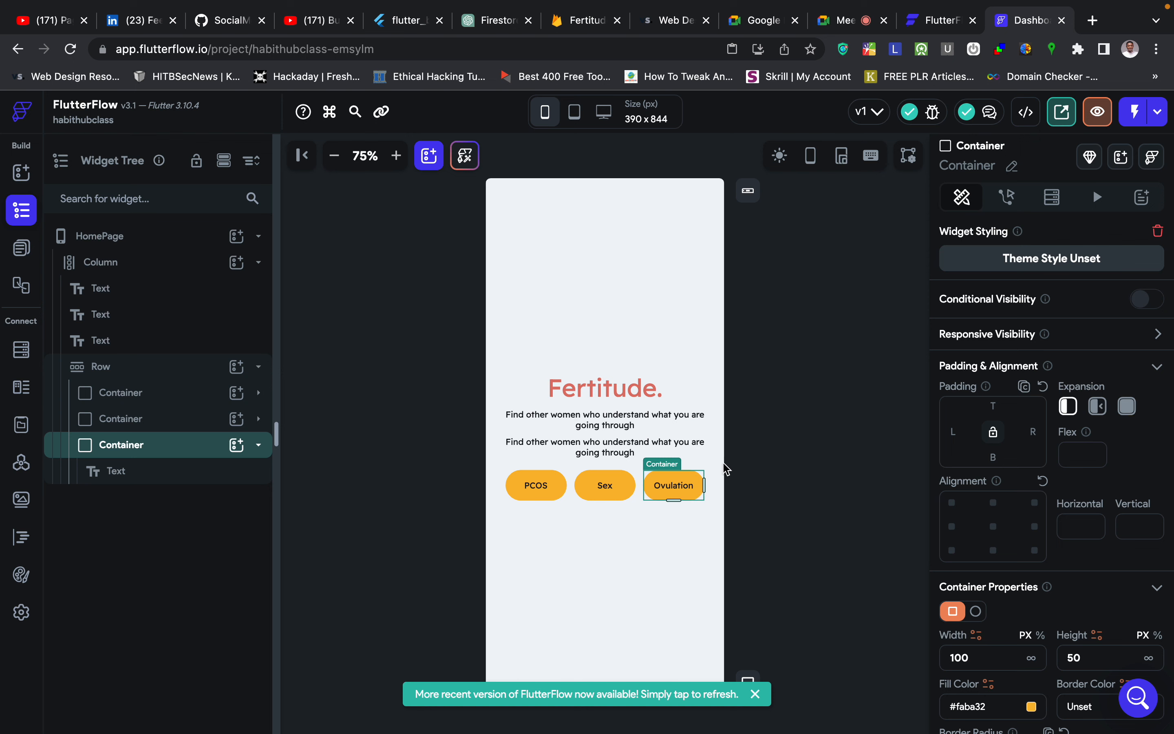
{"action": "left_click", "coordinate": [675, 490]}
{"action": "left_click", "coordinate": [1004, 318]}
{"action": "type", "text": "vkwkerfk"}
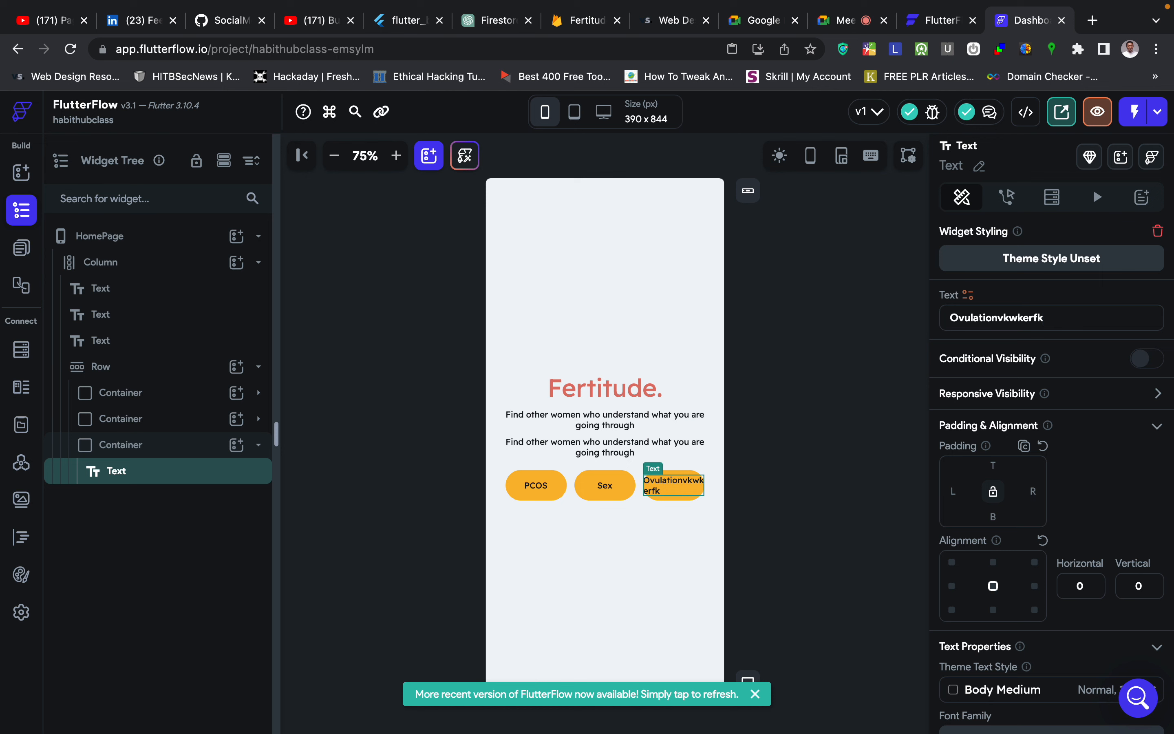
{"action": "type", "text": "wmkfmwekmfkw"}
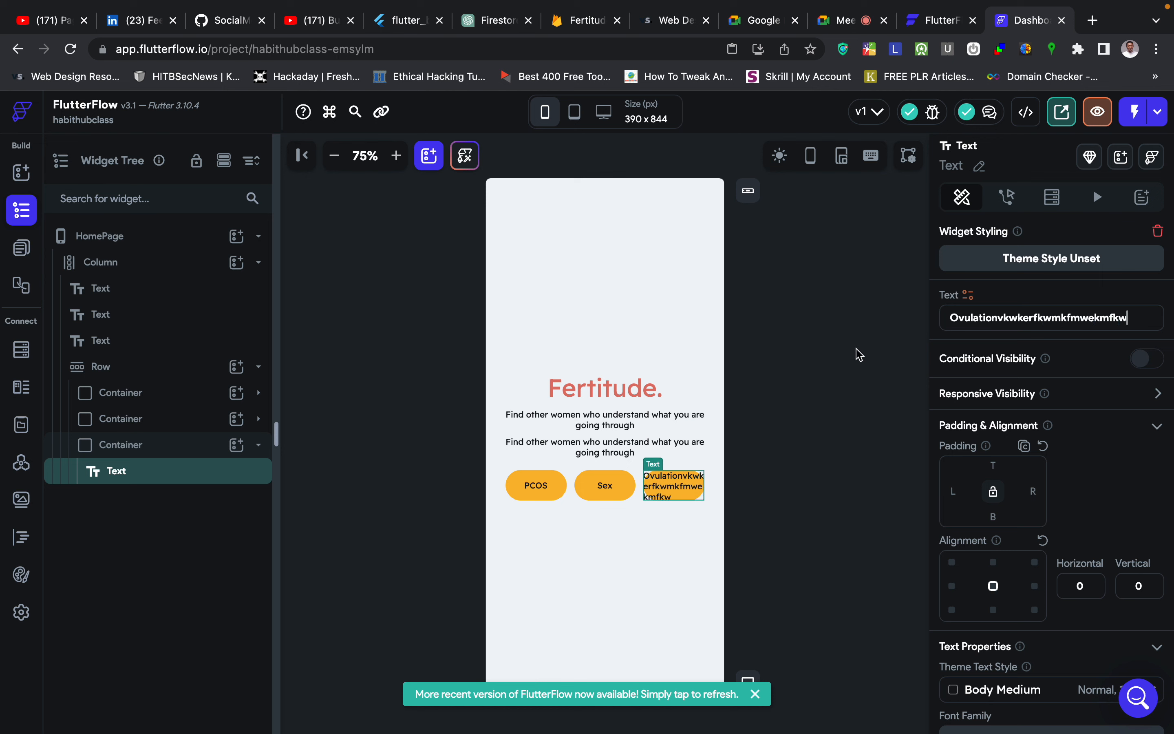
Shorten the third tag's test text to "Ovulationvkwker".
{"action": "key", "text": "BackSpace"}
{"action": "key", "text": "BackSpace"}
{"action": "key", "text": "BackSpace"}
{"action": "key", "text": "BackSpace"}
{"action": "key", "text": "BackSpace"}
{"action": "key", "text": "BackSpace"}
{"action": "key", "text": "BackSpace"}
{"action": "key", "text": "BackSpace"}
{"action": "key", "text": "BackSpace"}
{"action": "key", "text": "BackSpace"}
{"action": "key", "text": "BackSpace"}
{"action": "key", "text": "BackSpace"}
{"action": "key", "text": "BackSpace"}
{"action": "key", "text": "BackSpace"}
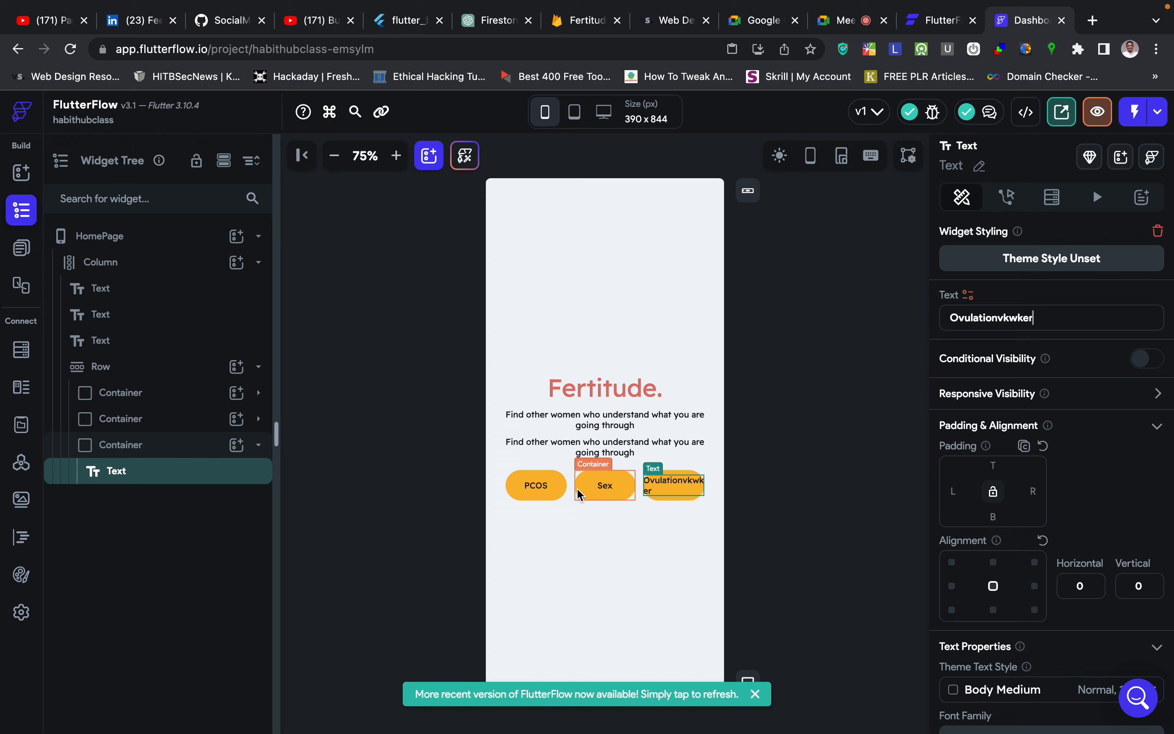
Clear the fixed width of the first tag's container so it fits the PCOS text.
{"action": "left_click", "coordinate": [558, 497]}
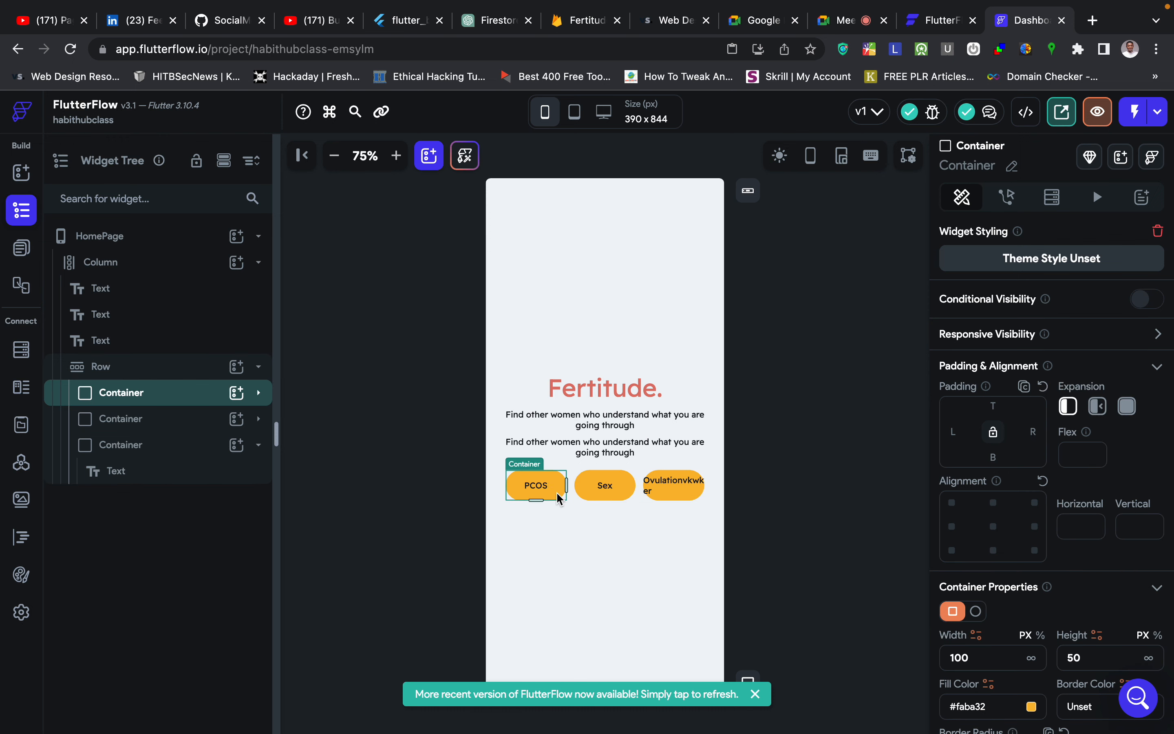
{"action": "scroll", "coordinate": [960, 466], "scroll_direction": "down", "scroll_amount": 4}
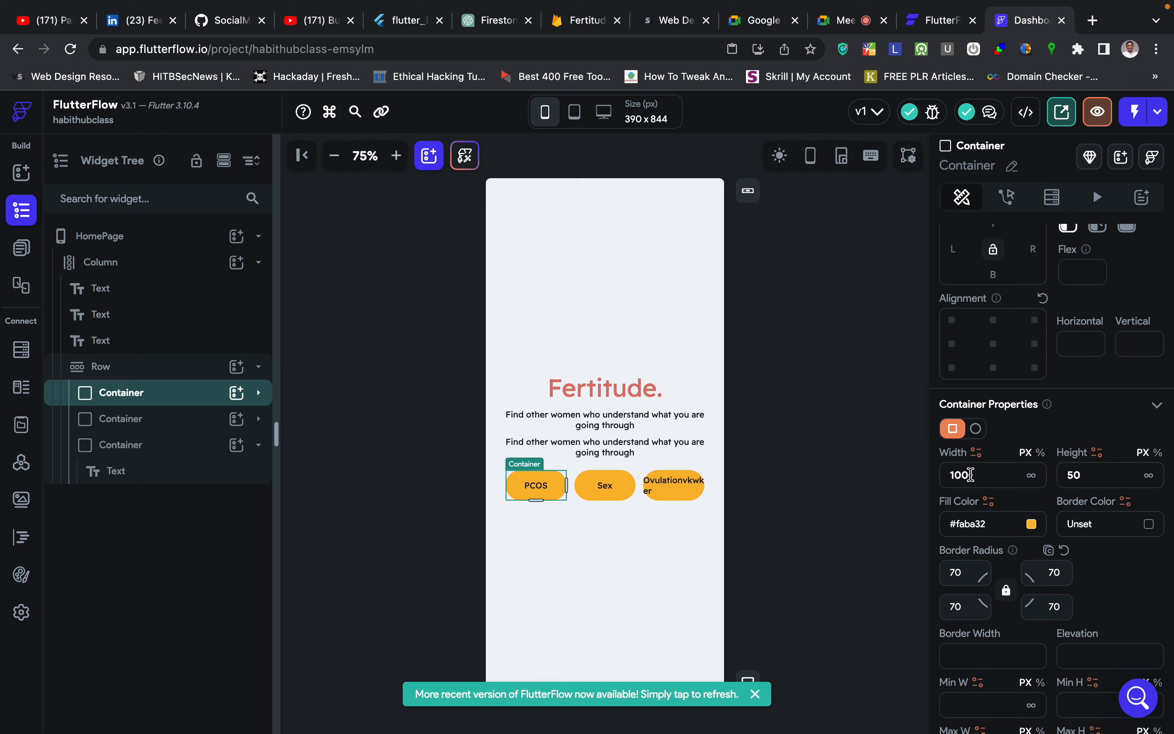
{"action": "key", "text": "BackSpace"}
{"action": "key", "text": "BackSpace"}
{"action": "key", "text": "BackSpace"}
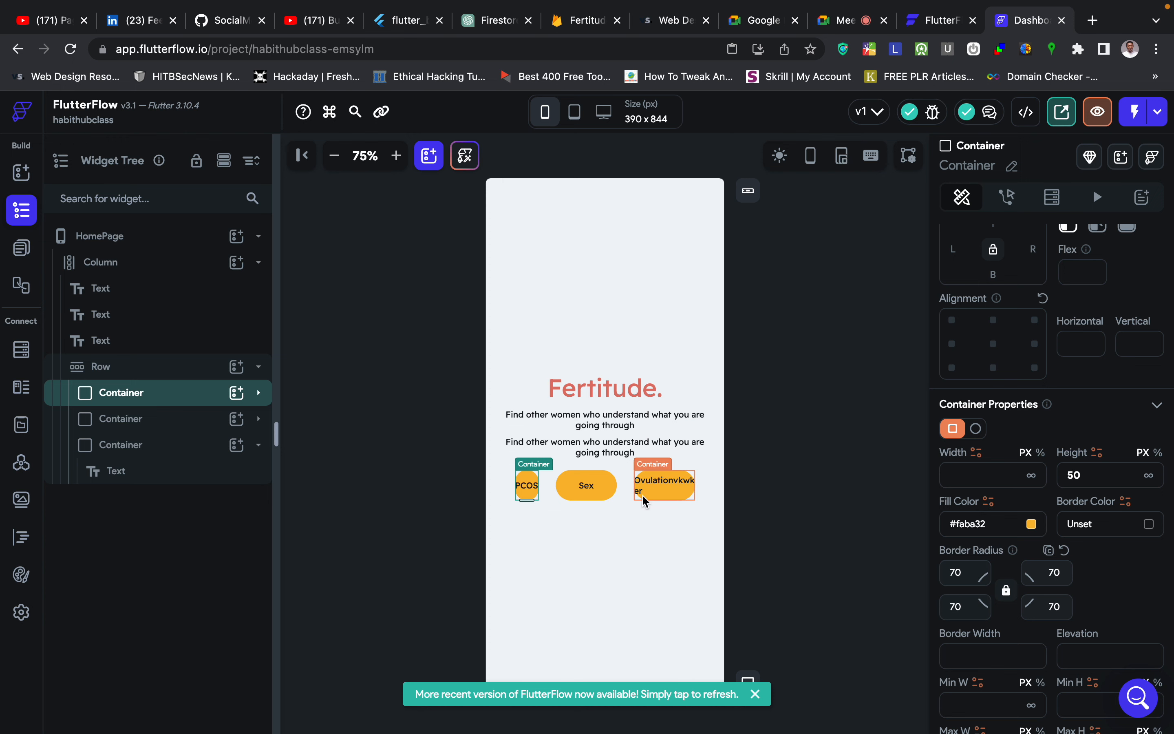
Set the left and right padding of the PCOS text to 20.
{"action": "left_click", "coordinate": [668, 494]}
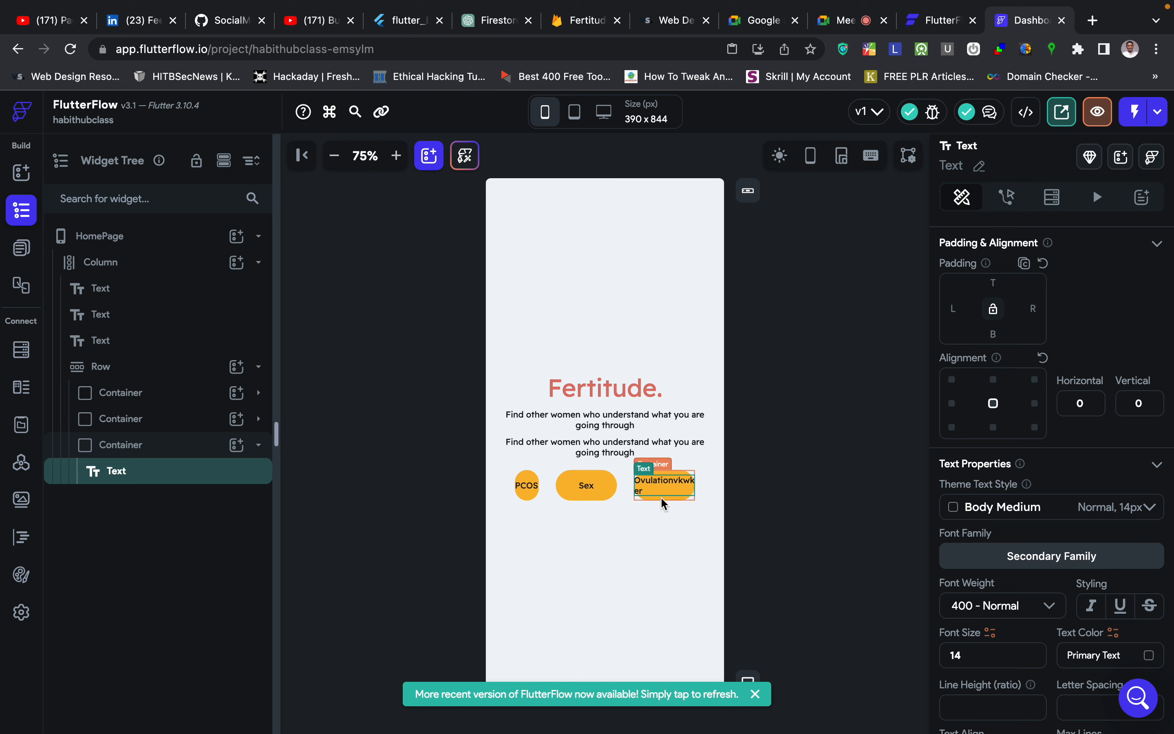
{"action": "left_click", "coordinate": [530, 498]}
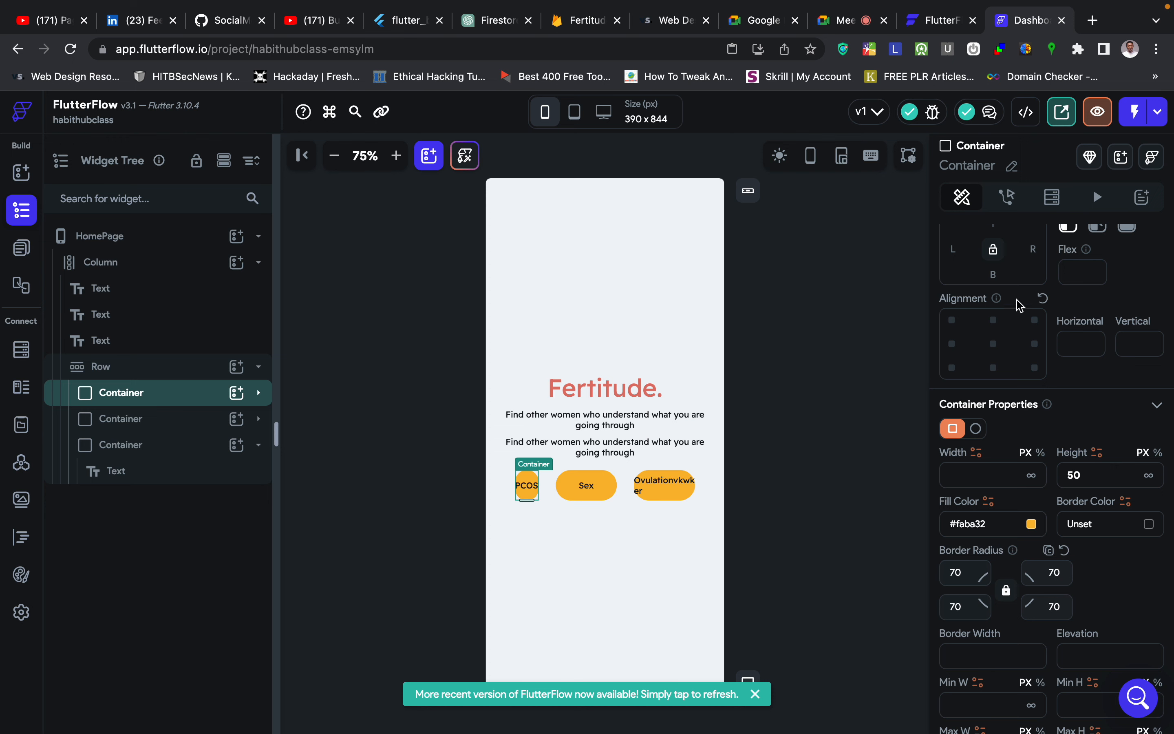
{"action": "scroll", "coordinate": [1028, 427], "scroll_direction": "up", "scroll_amount": 4}
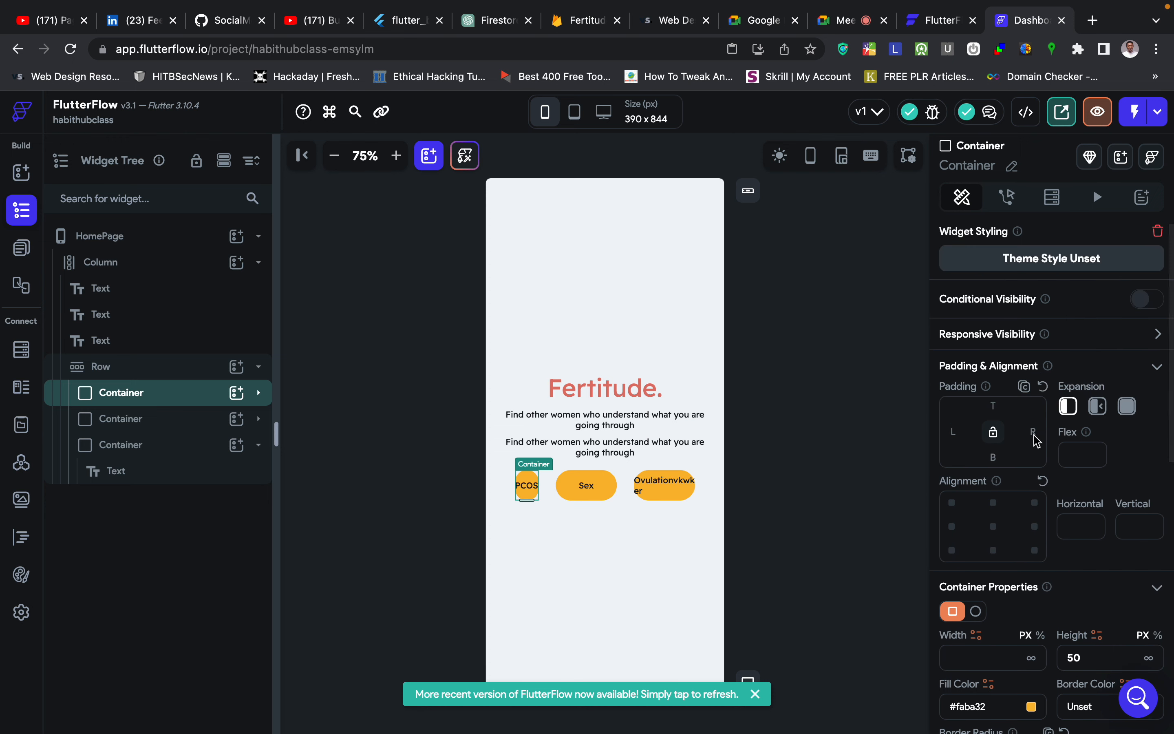
{"action": "left_click", "coordinate": [531, 487]}
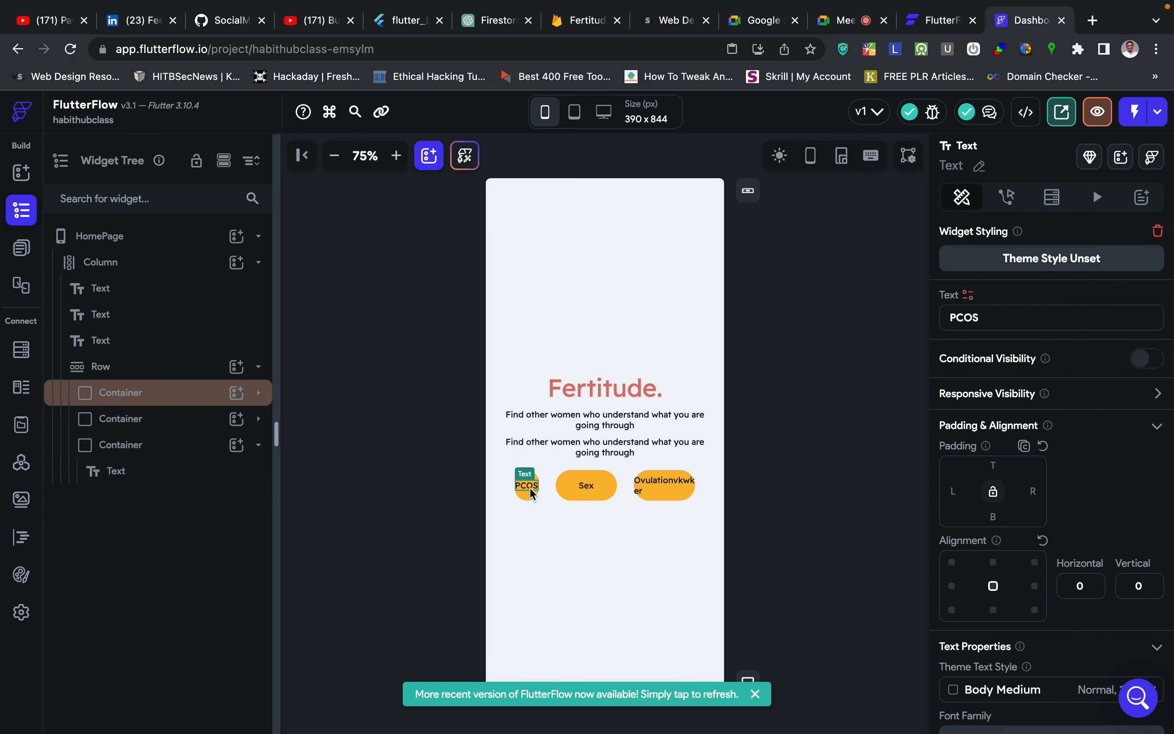
{"action": "left_click", "coordinate": [1034, 492]}
{"action": "type", "text": "20"}
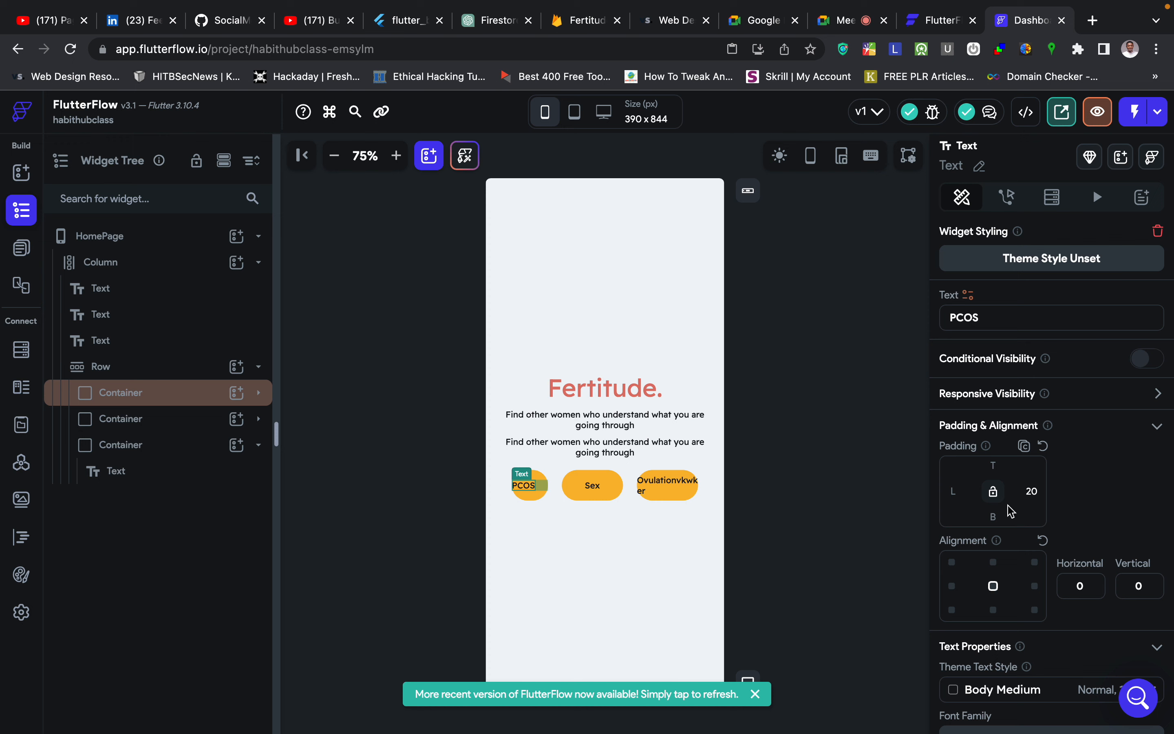
{"action": "left_click", "coordinate": [957, 492]}
{"action": "type", "text": "20"}
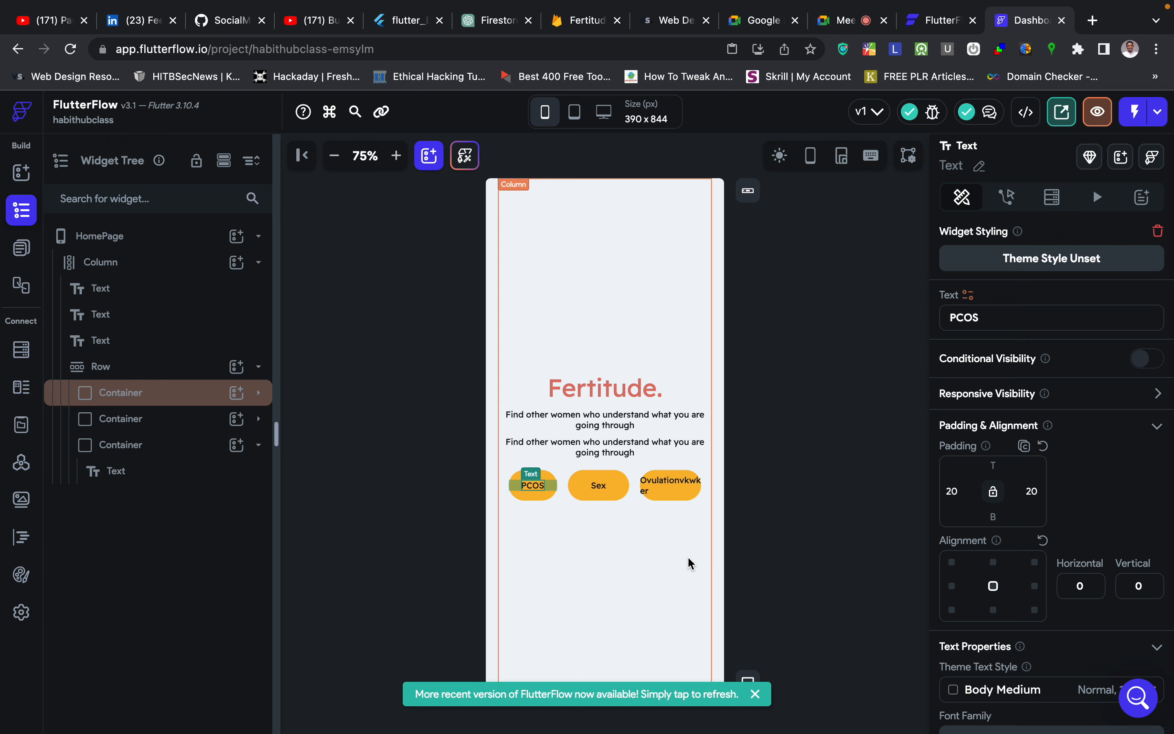
{"action": "left_click", "coordinate": [647, 559]}
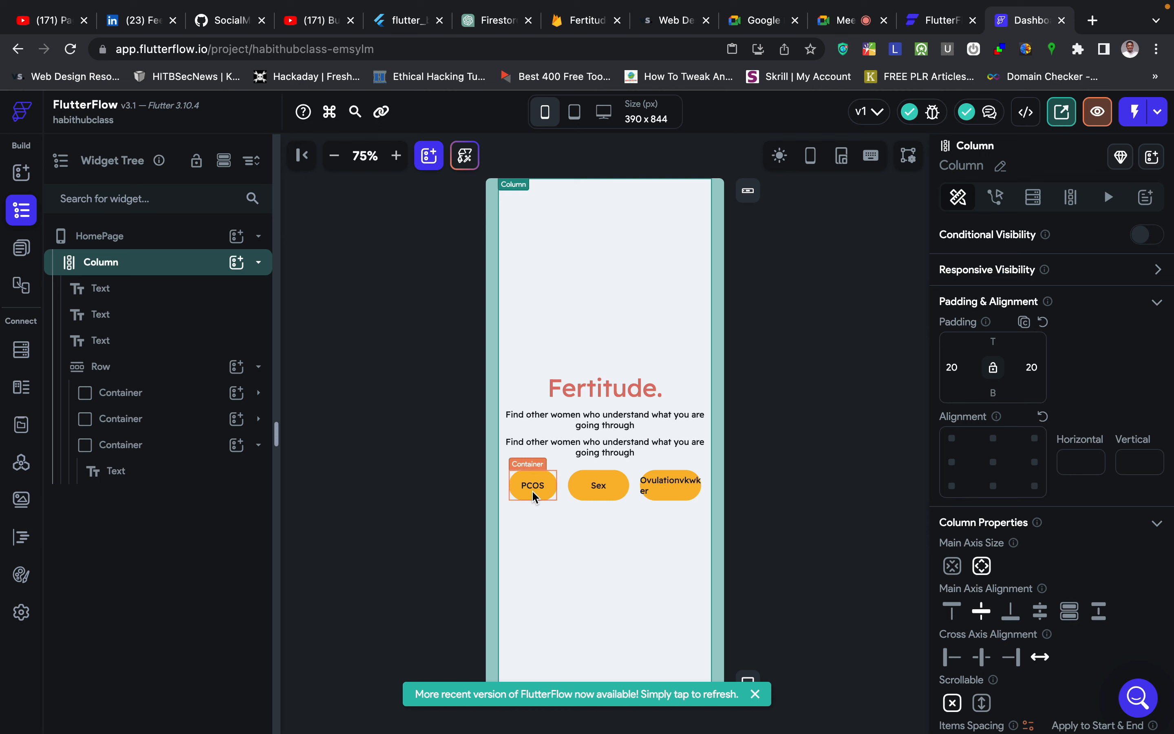
Clear the fixed width of the middle tag's container so it fits the Sex text.
{"action": "left_click", "coordinate": [625, 491]}
{"action": "scroll", "coordinate": [1067, 546], "scroll_direction": "down", "scroll_amount": 6}
{"action": "left_click", "coordinate": [983, 361]}
{"action": "key", "text": "BackSpace"}
{"action": "key", "text": "BackSpace"}
{"action": "key", "text": "BackSpace"}
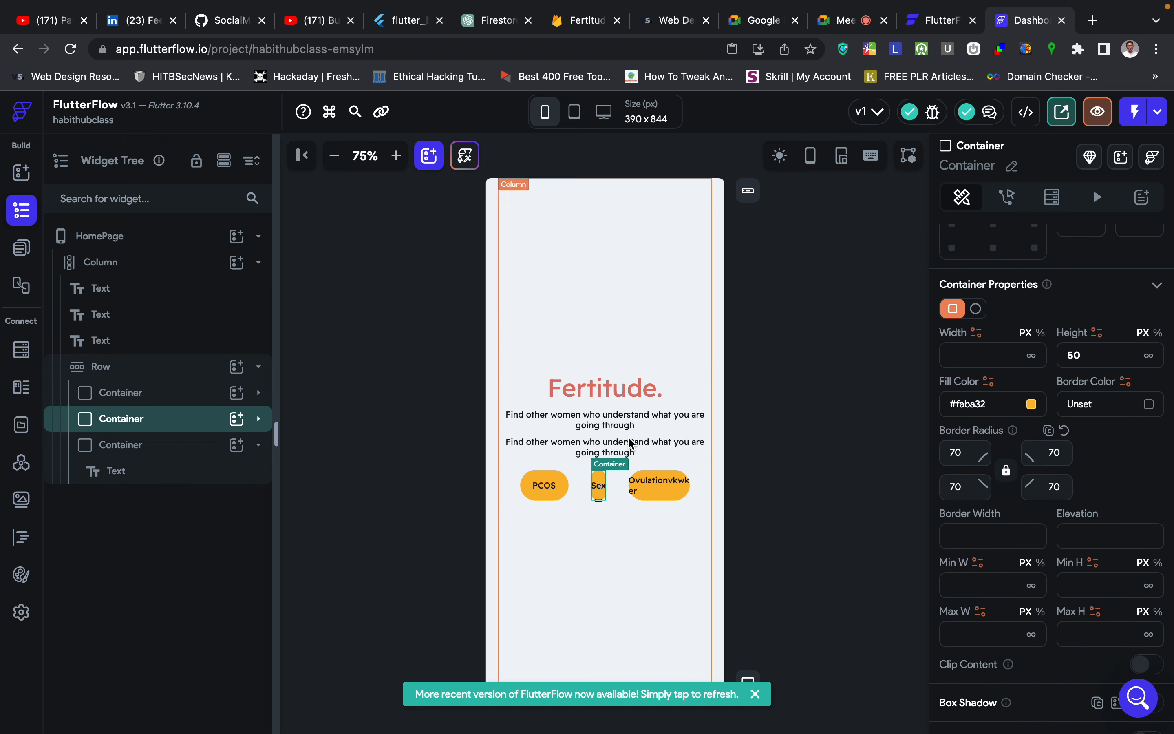
Set the left and right padding of the middle tag's Sex text to 20.
{"action": "left_click", "coordinate": [600, 486]}
{"action": "scroll", "coordinate": [1040, 367], "scroll_direction": "up", "scroll_amount": 3}
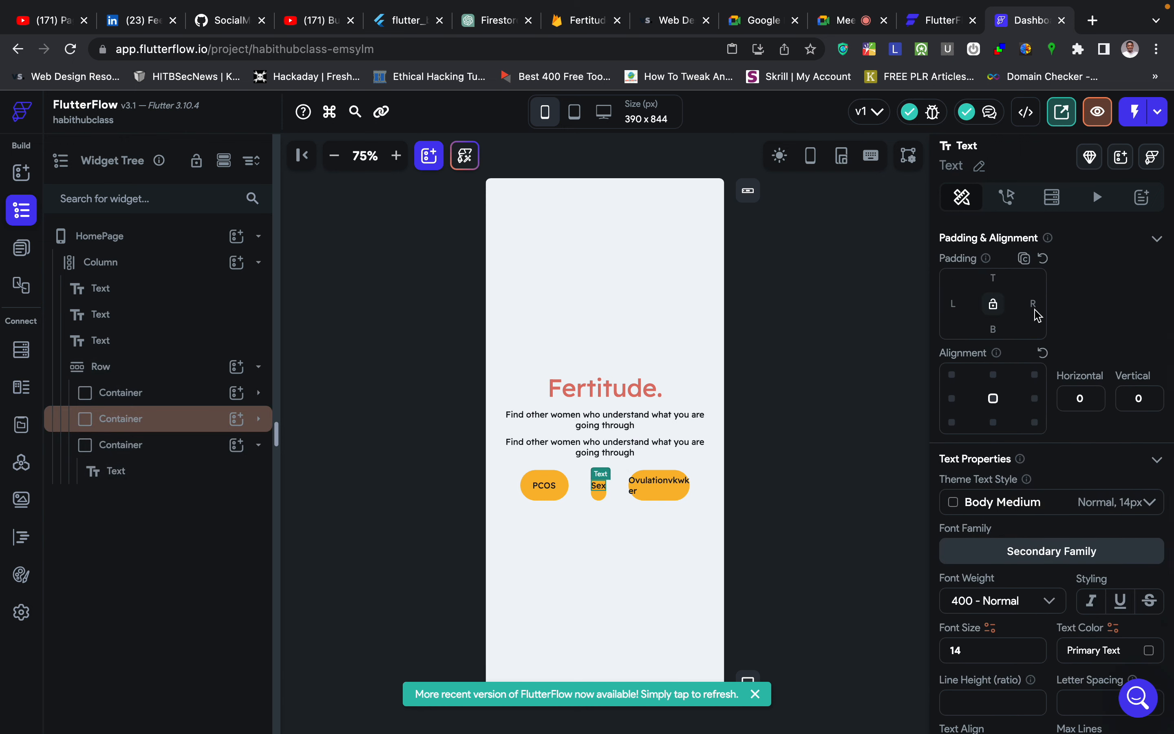
{"action": "left_click", "coordinate": [1035, 303]}
{"action": "type", "text": "20"}
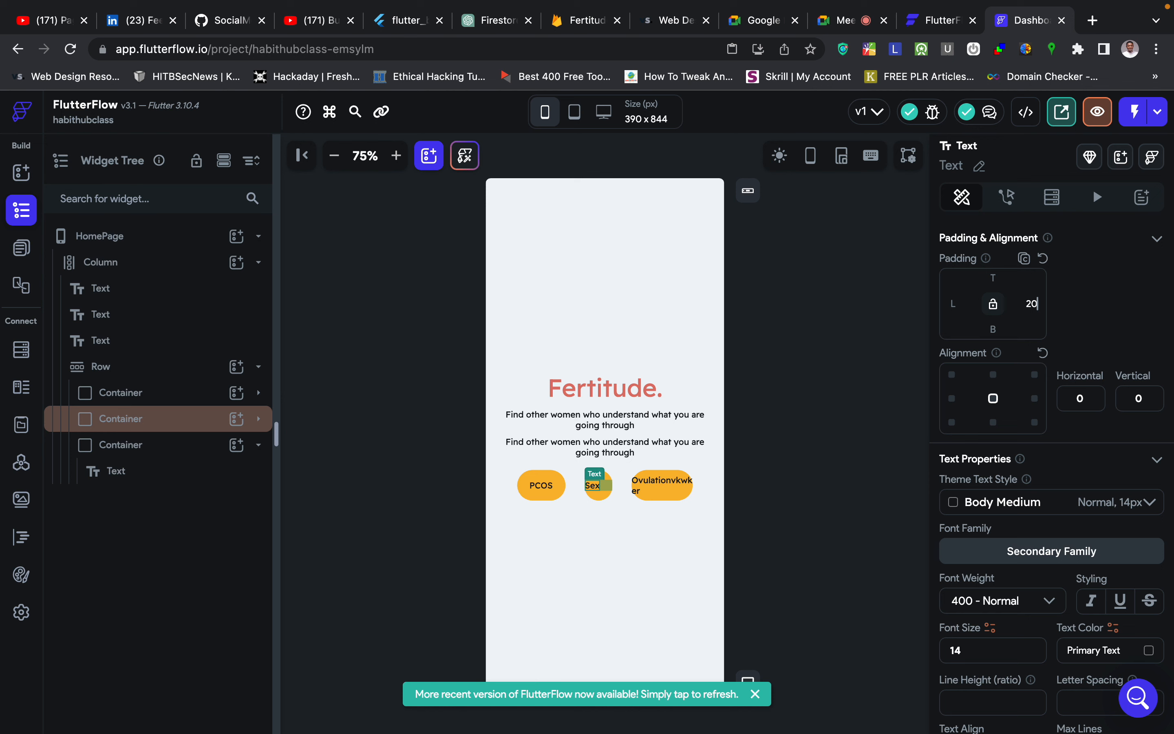
{"action": "left_click", "coordinate": [955, 304]}
{"action": "type", "text": "20"}
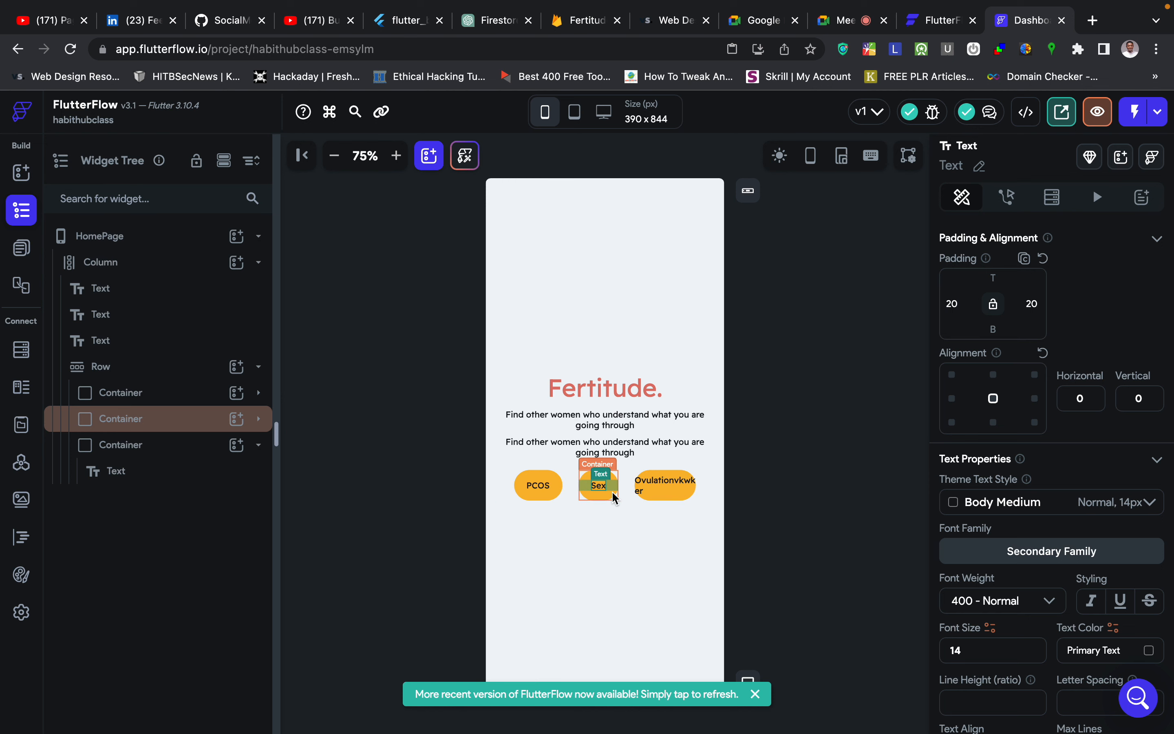
Clear the fixed width of the last tag's container so it fits the Ovulationvkwker text.
{"action": "left_click", "coordinate": [669, 502]}
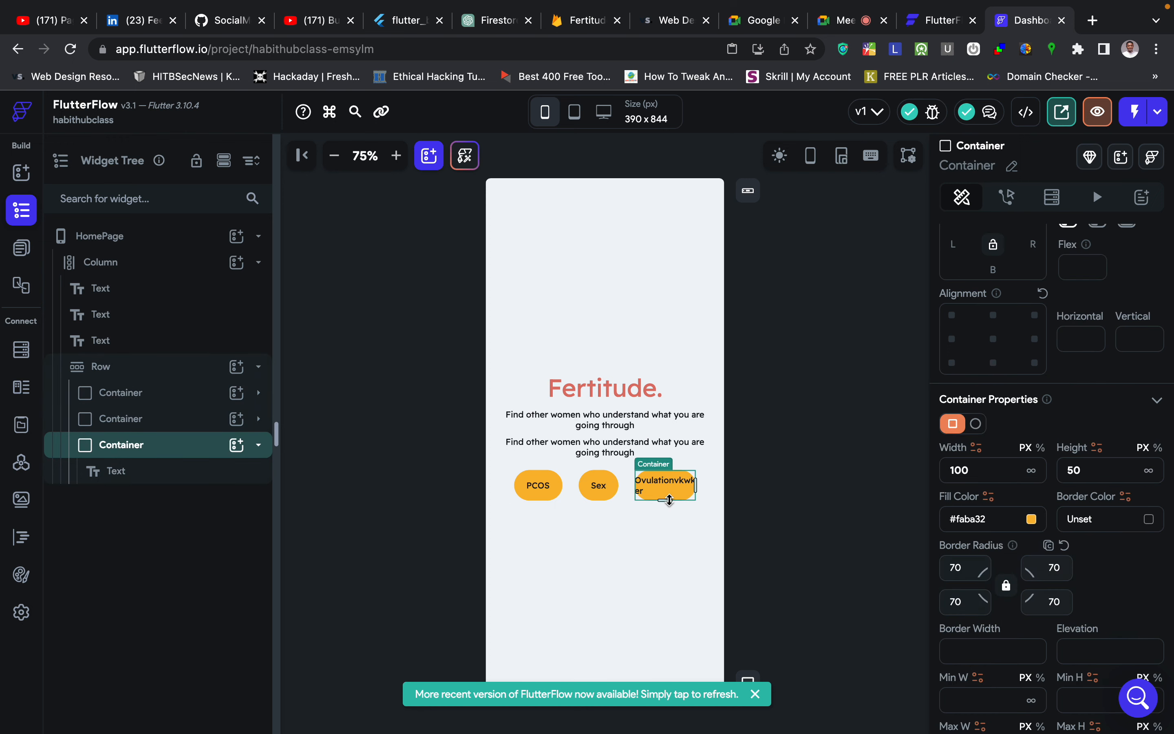
{"action": "left_click", "coordinate": [980, 472]}
{"action": "key", "text": "BackSpace"}
{"action": "key", "text": "BackSpace"}
{"action": "key", "text": "BackSpace"}
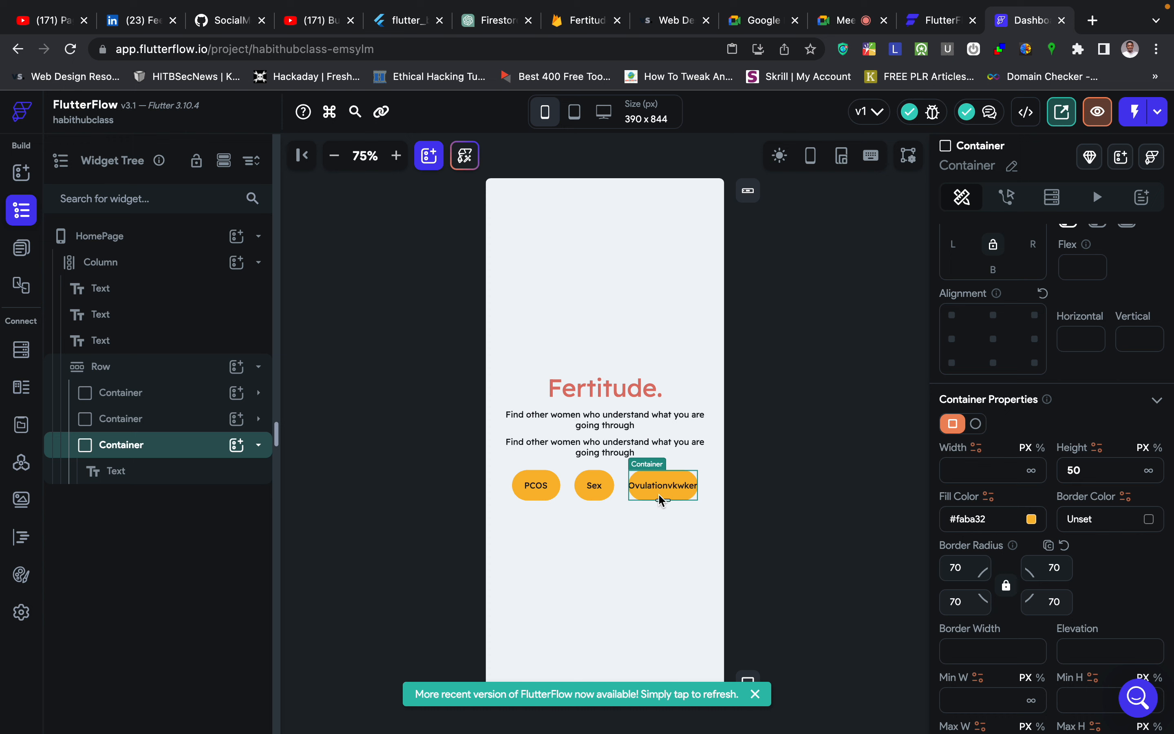
Set the left and right padding of the Ovulationvkwker text to 20.
{"action": "left_click", "coordinate": [672, 486]}
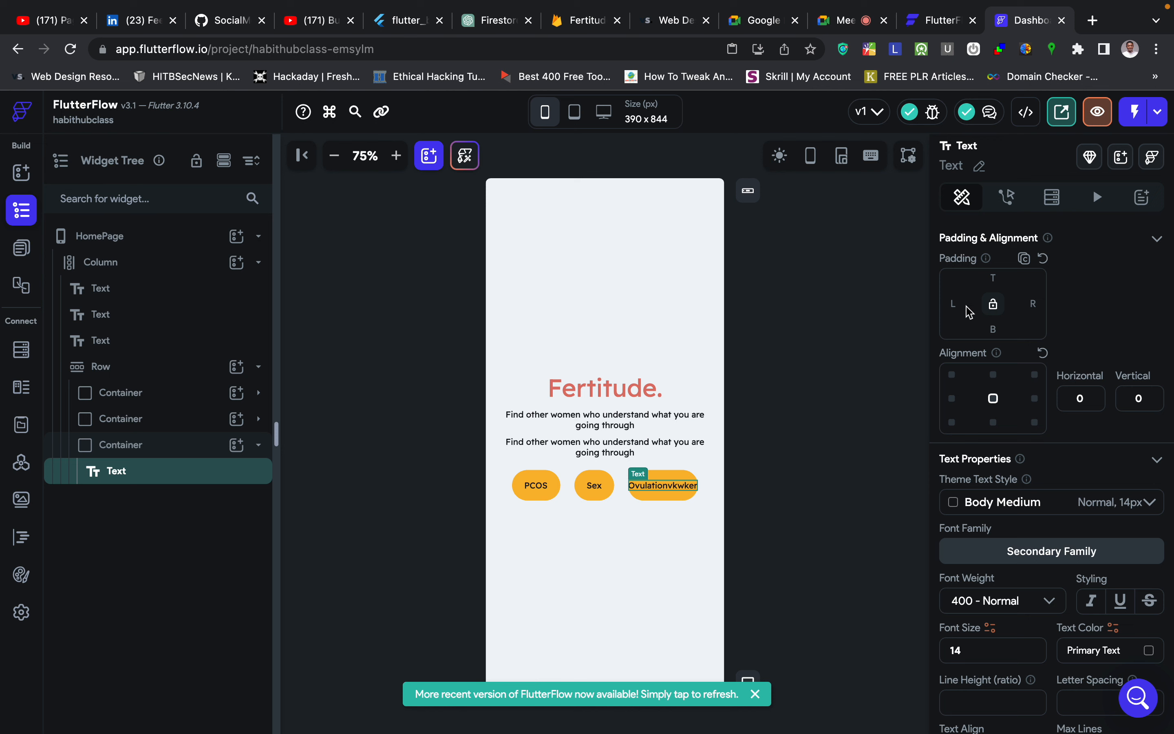
{"action": "type", "text": "20"}
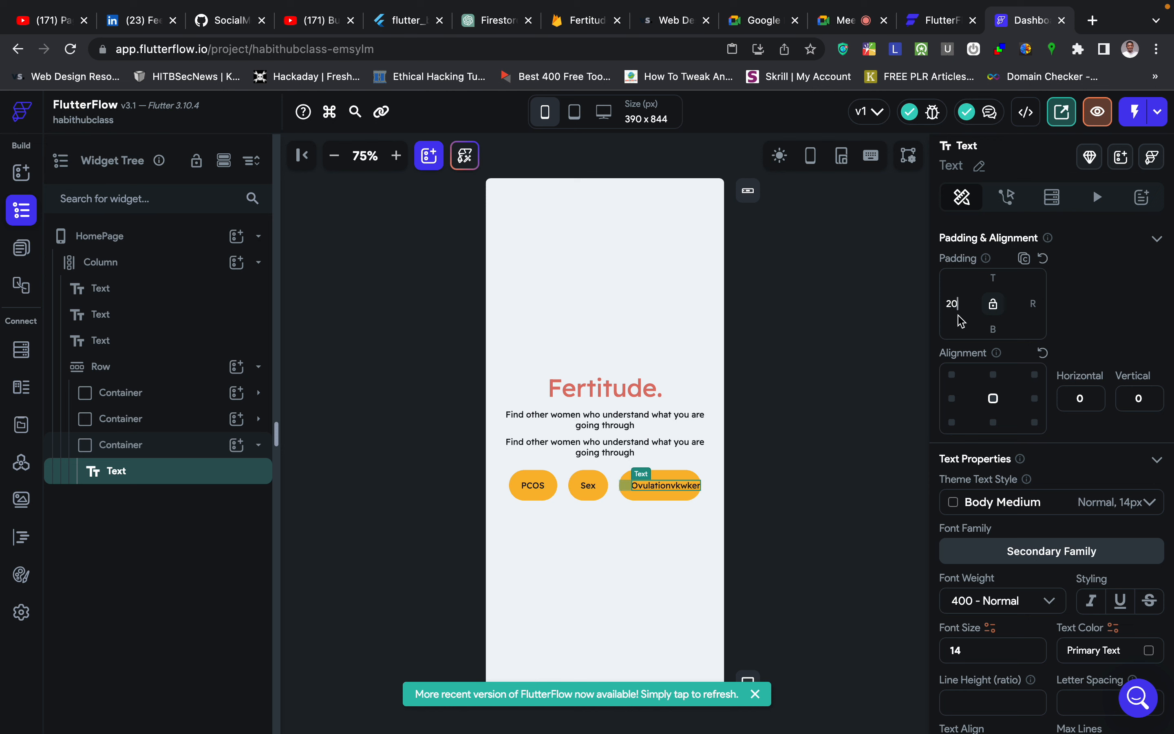
{"action": "left_click", "coordinate": [1034, 302]}
{"action": "type", "text": "20"}
{"action": "left_click", "coordinate": [792, 451]}
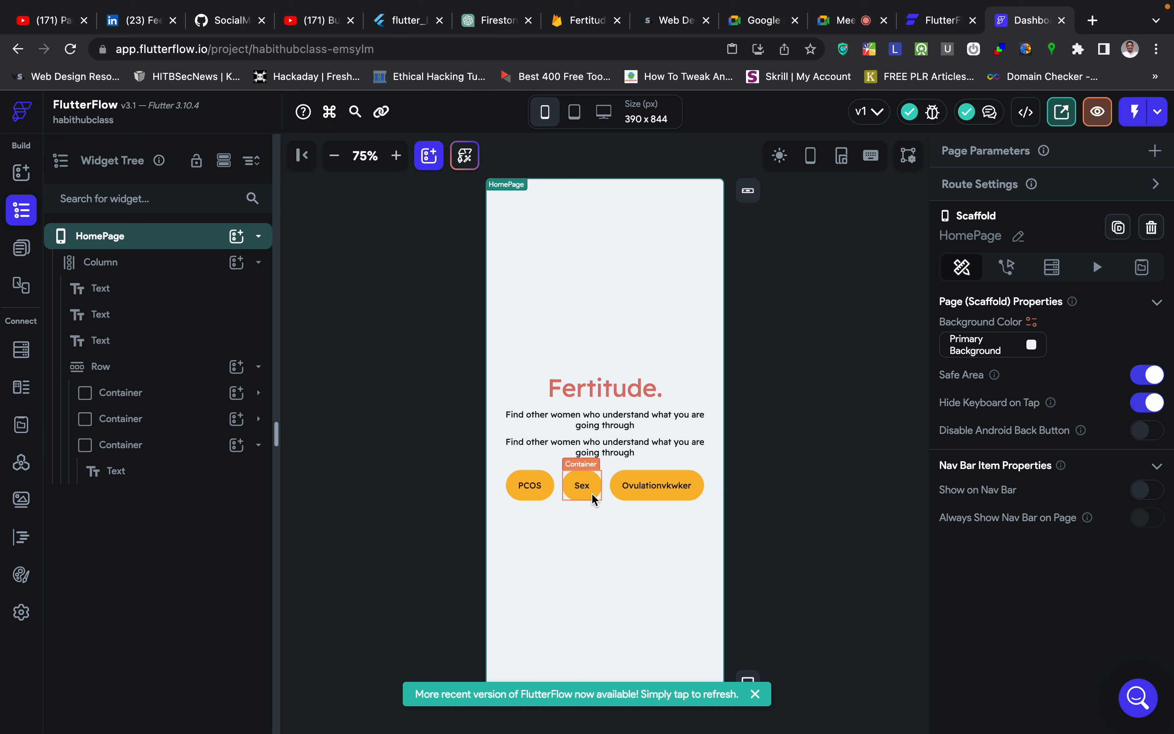
{"action": "left_click", "coordinate": [610, 257]}
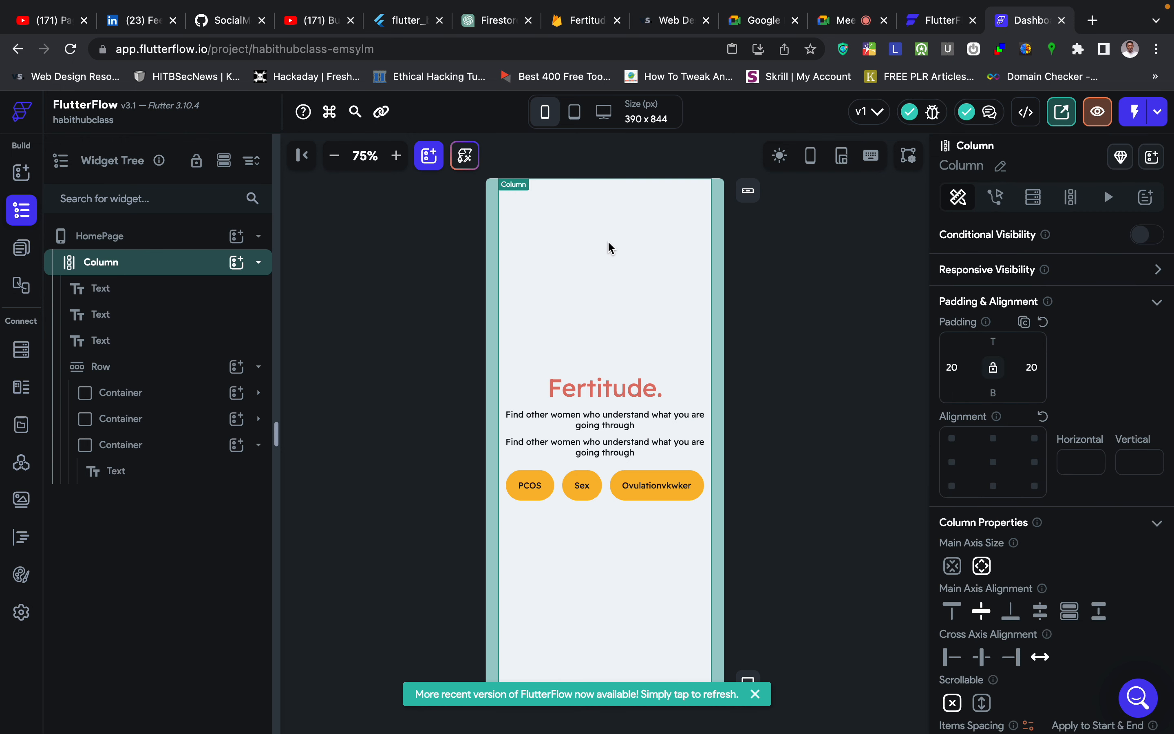
{"action": "left_click", "coordinate": [607, 489]}
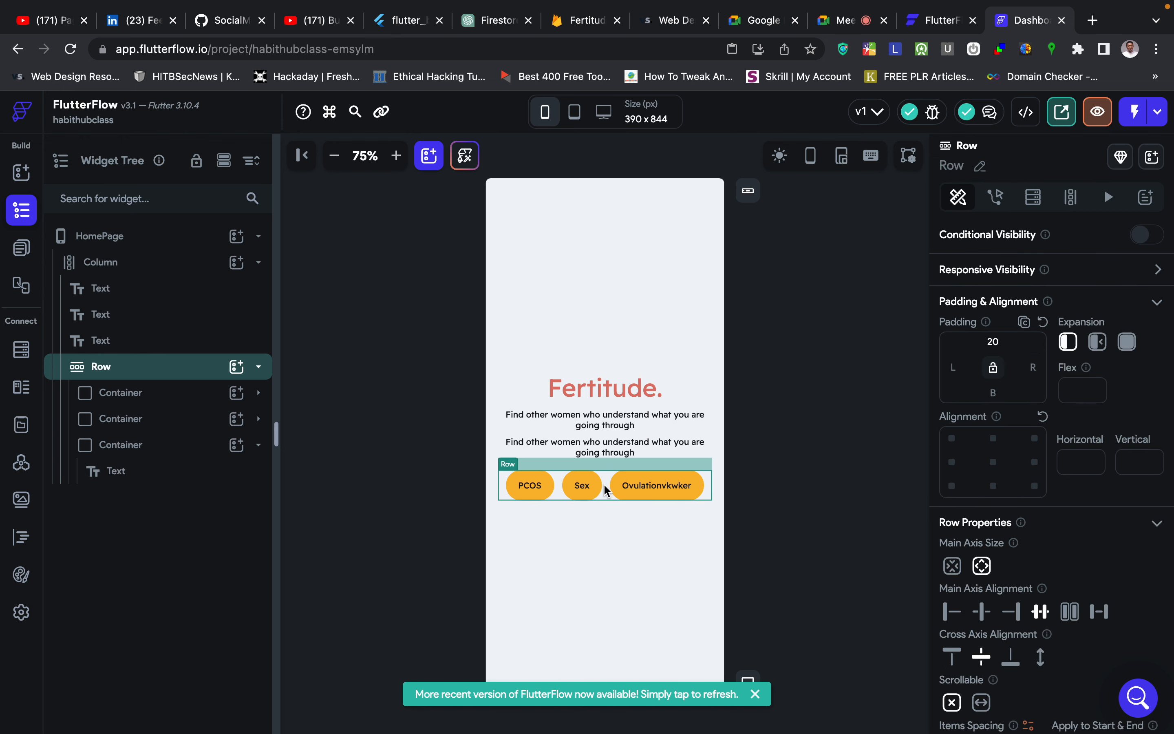
{"action": "left_click", "coordinate": [652, 305]}
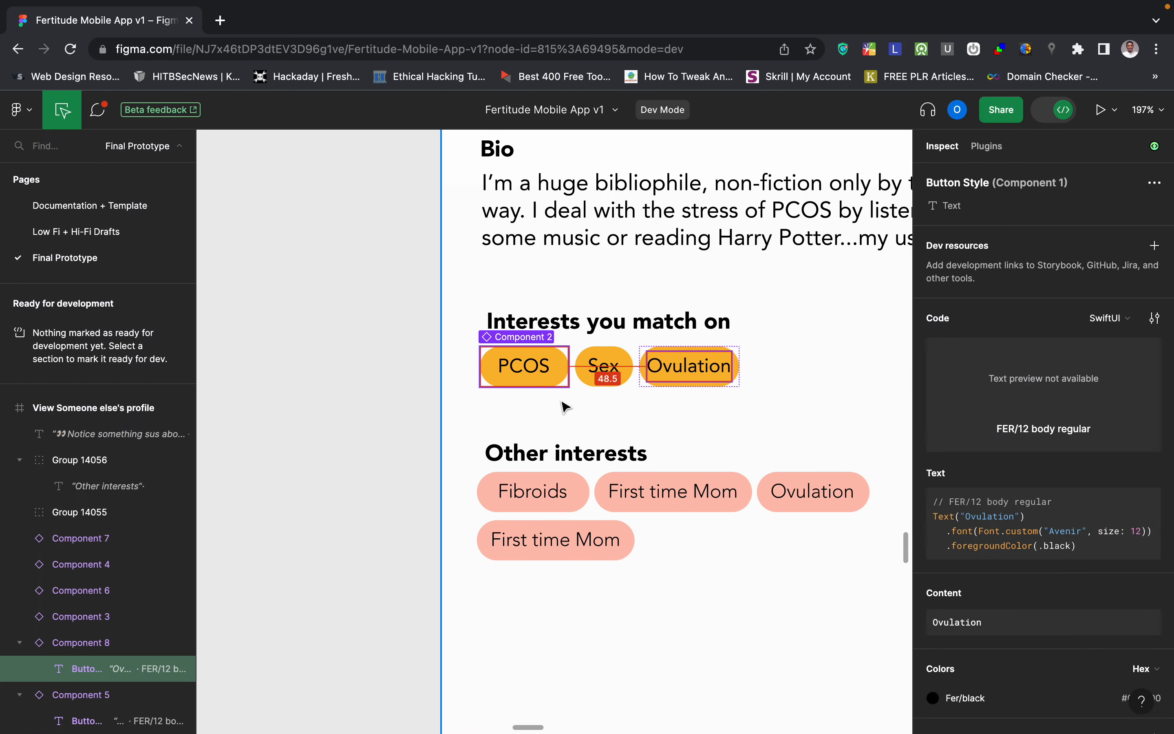
Switch to the Figma design and look through the profile and Connect screens for the discover screen's photo card.
{"action": "scroll", "coordinate": [560, 399], "scroll_direction": "down", "scroll_amount": 5}
{"action": "scroll", "coordinate": [560, 400], "scroll_direction": "right", "scroll_amount": 3}
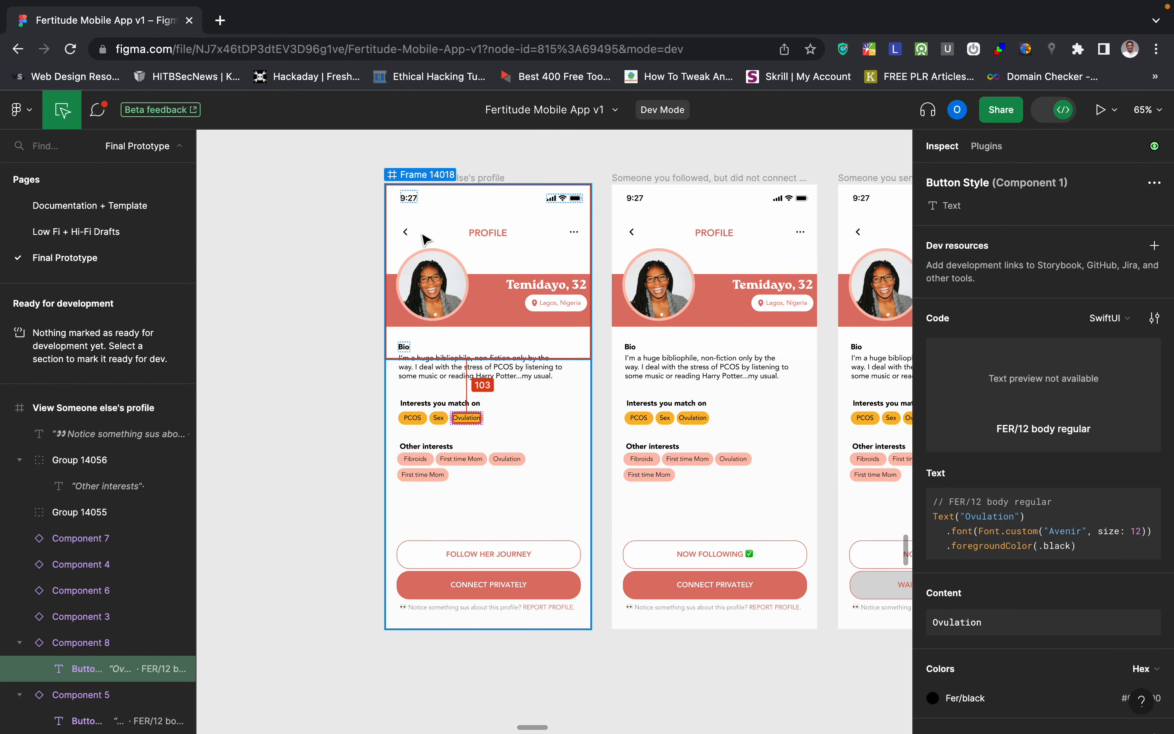
{"action": "scroll", "coordinate": [581, 305], "scroll_direction": "up", "scroll_amount": 2}
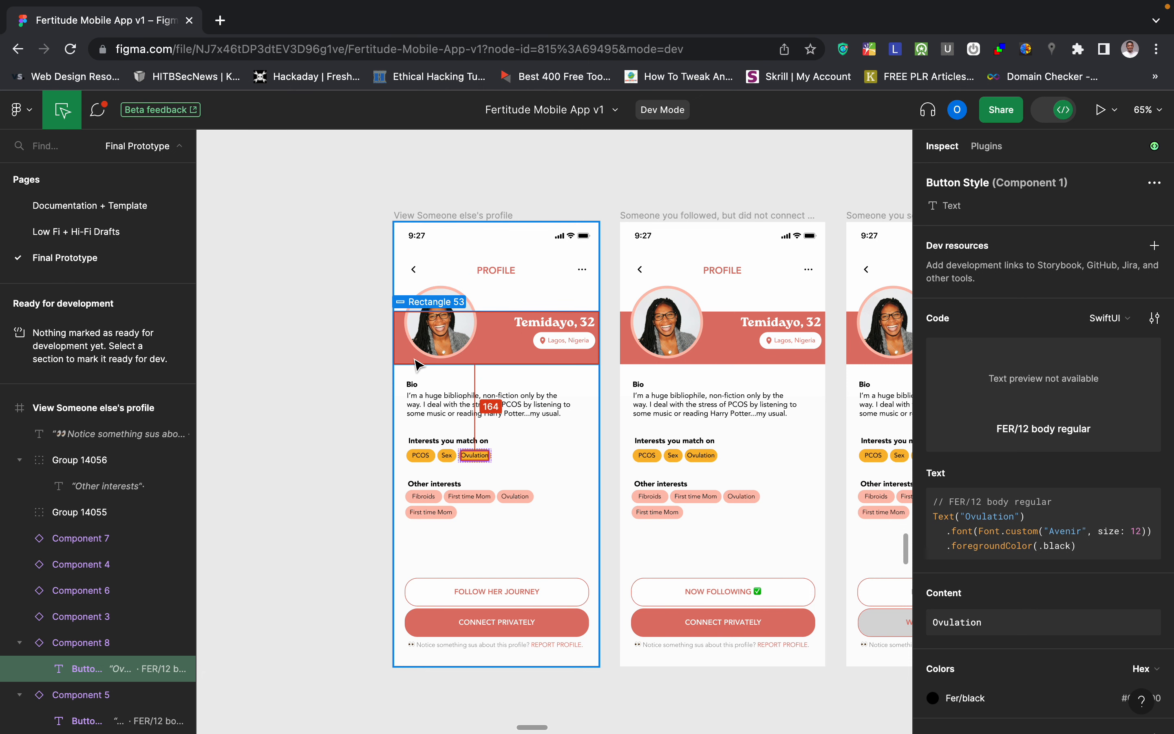
{"action": "scroll", "coordinate": [559, 363], "scroll_direction": "up", "scroll_amount": 2}
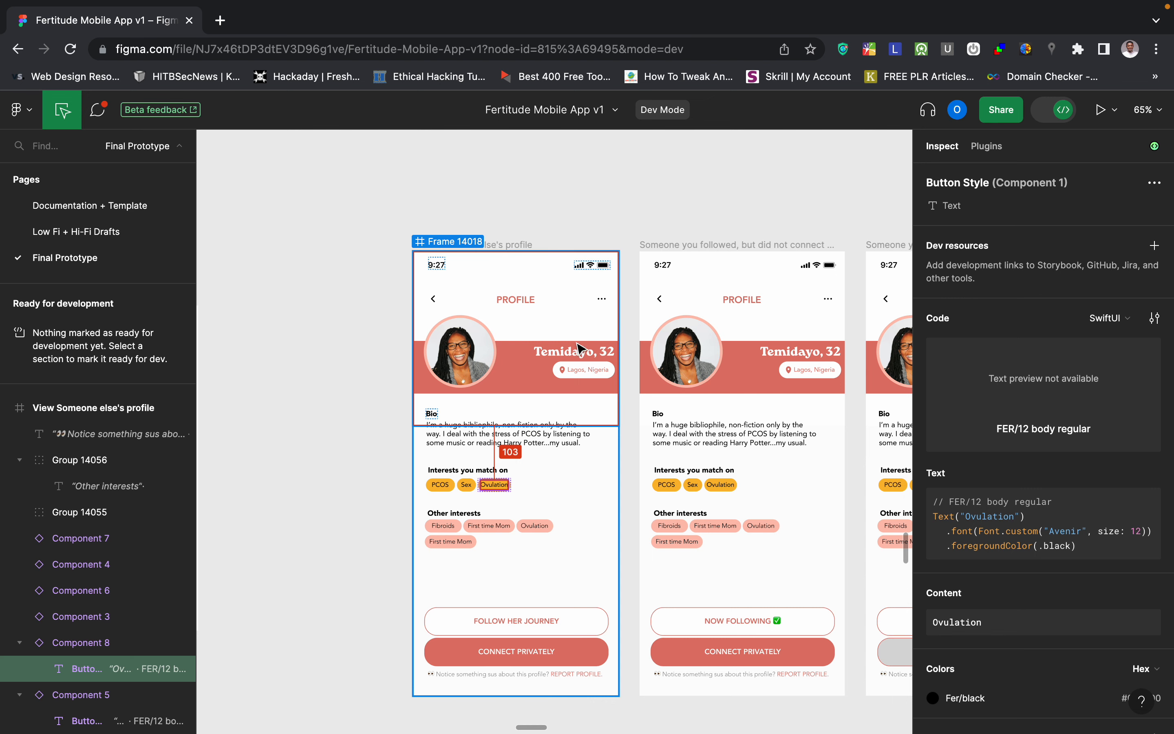
{"action": "scroll", "coordinate": [570, 402], "scroll_direction": "right", "scroll_amount": 5}
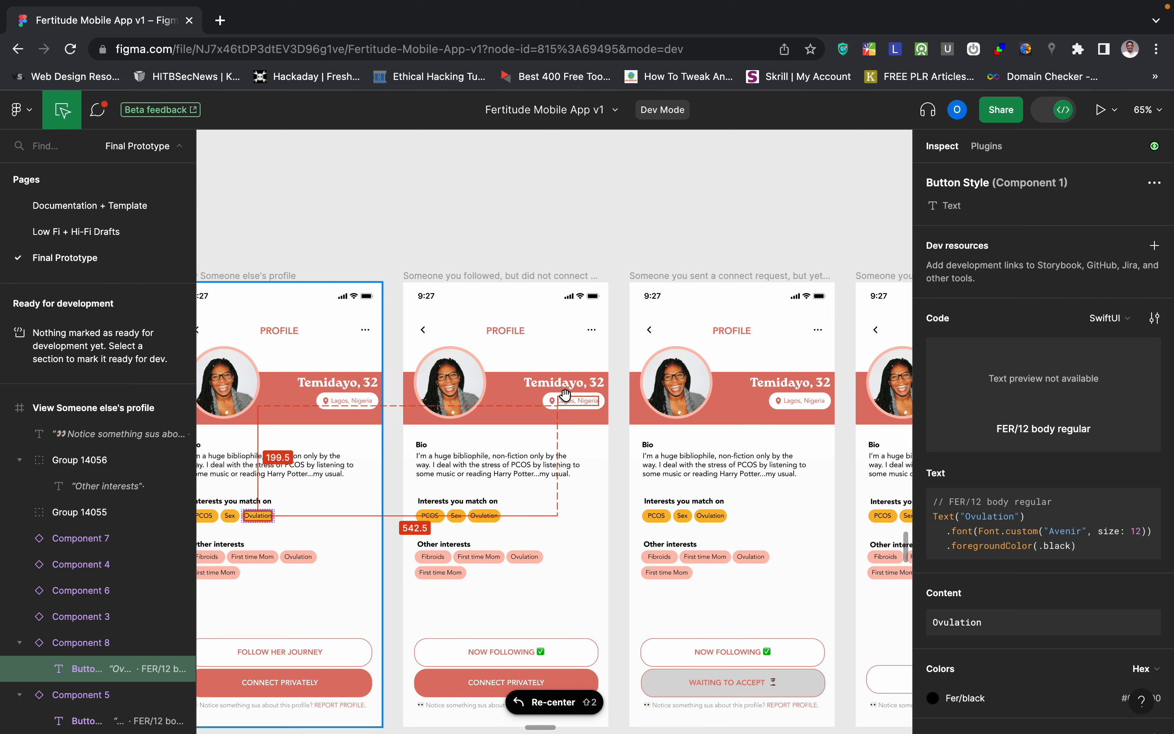
{"action": "scroll", "coordinate": [559, 406], "scroll_direction": "down", "scroll_amount": 5, "text": "ctrl"}
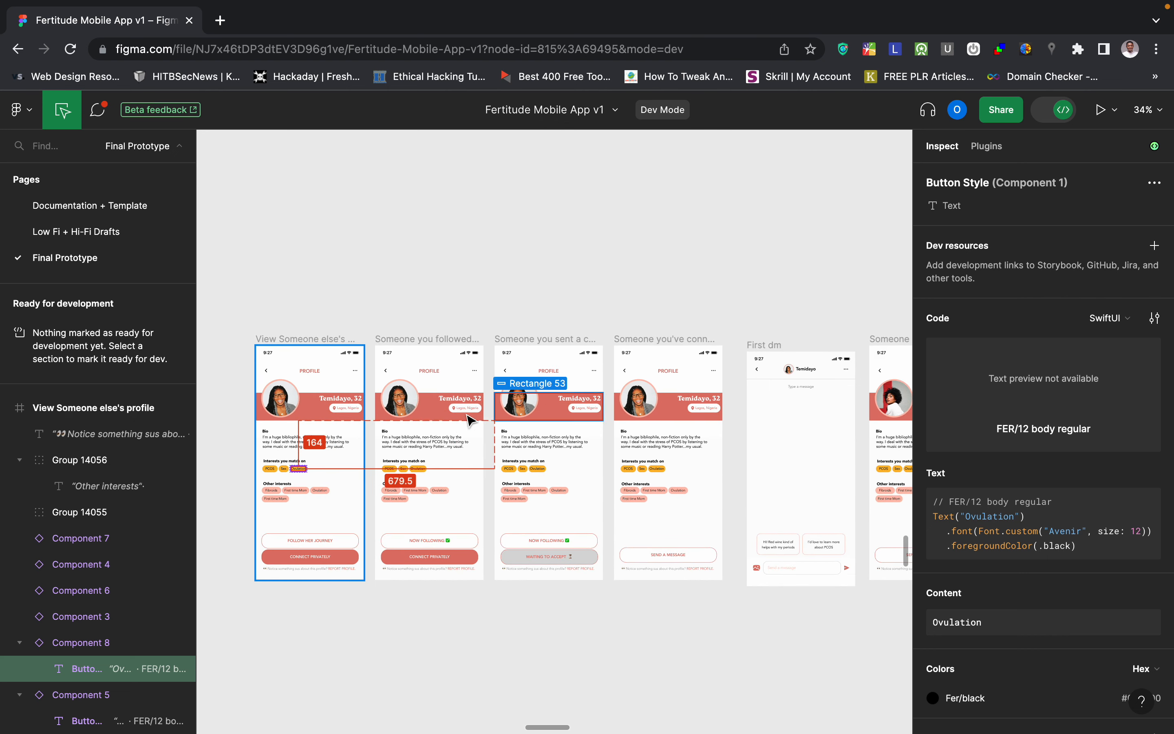
{"action": "scroll", "coordinate": [448, 418], "scroll_direction": "left", "scroll_amount": 2}
{"action": "scroll", "coordinate": [449, 418], "scroll_direction": "left", "scroll_amount": 2}
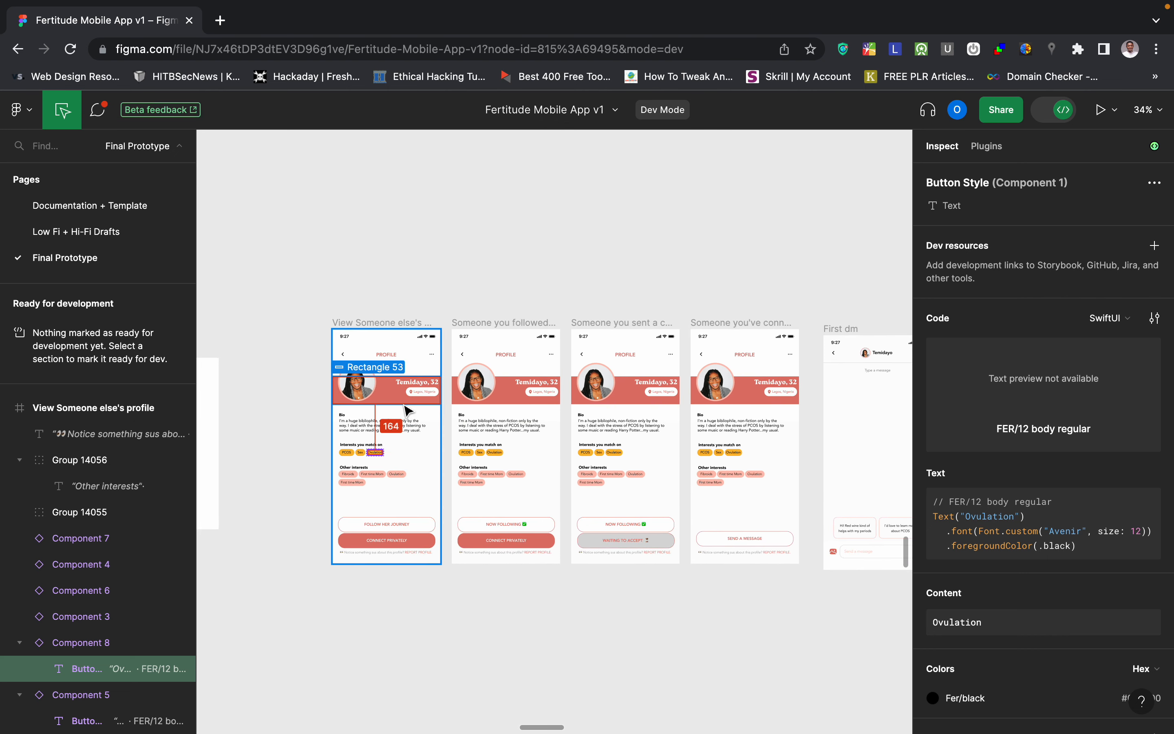
{"action": "scroll", "coordinate": [407, 411], "scroll_direction": "down", "scroll_amount": 5, "text": "ctrl"}
{"action": "scroll", "coordinate": [404, 403], "scroll_direction": "down", "scroll_amount": 6}
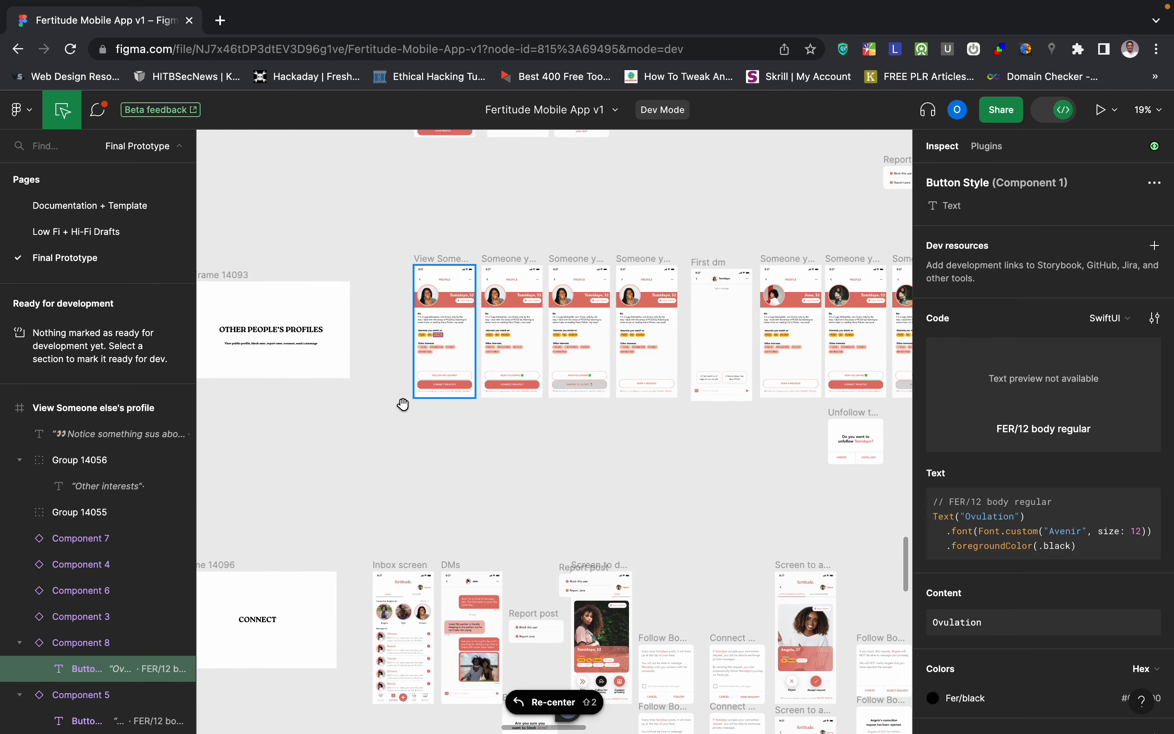
{"action": "scroll", "coordinate": [667, 458], "scroll_direction": "up", "scroll_amount": 3, "text": "ctrl"}
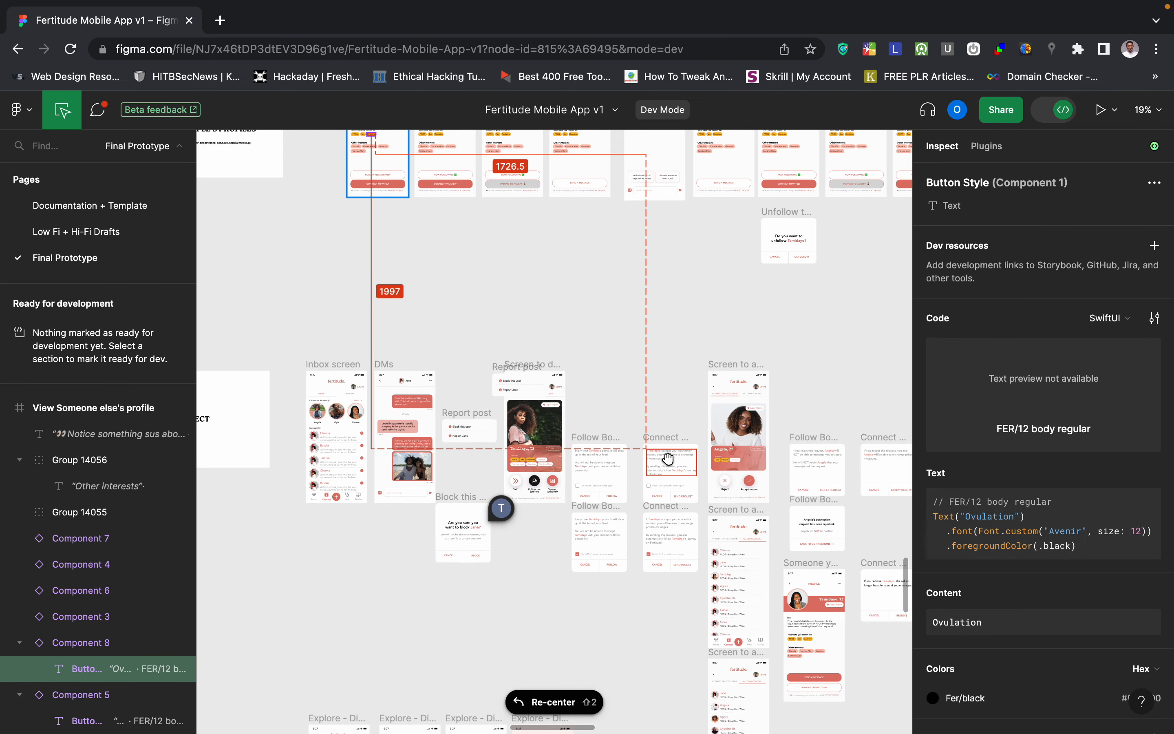
{"action": "scroll", "coordinate": [550, 460], "scroll_direction": "up", "scroll_amount": 2, "text": "ctrl"}
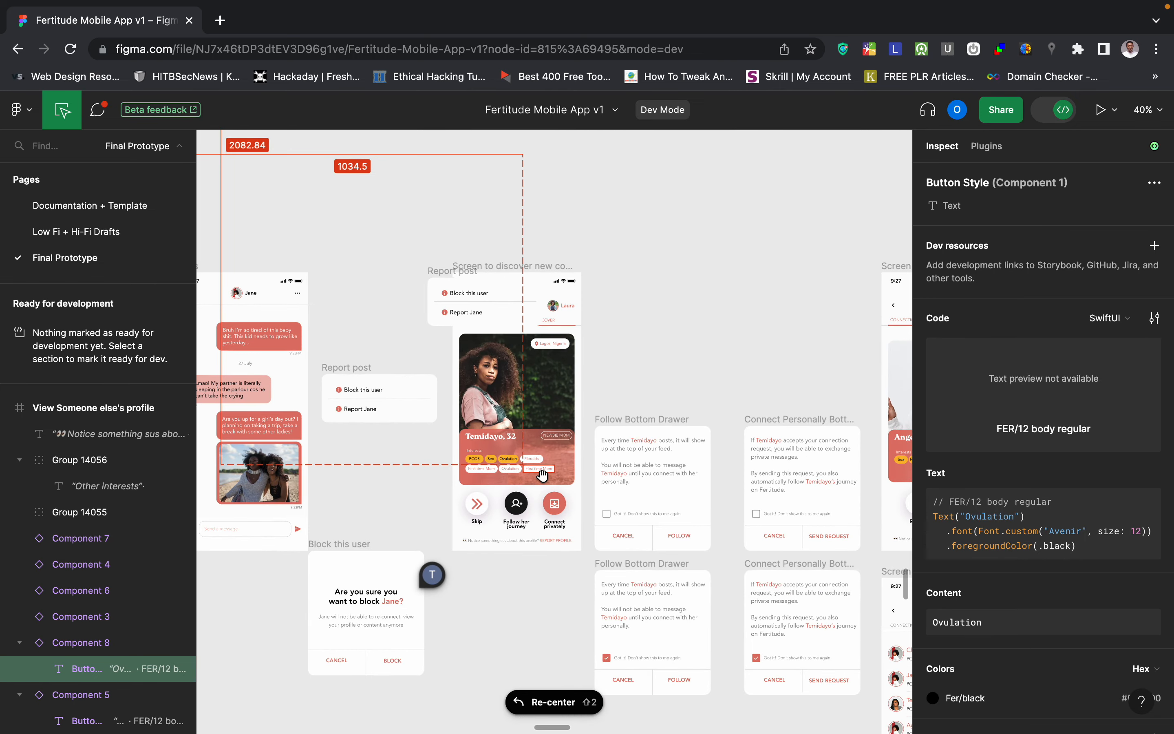
Inspect the photo card's frame on the discover screen and the red gradient overlay frame inside it.
{"action": "scroll", "coordinate": [551, 460], "scroll_direction": "up", "scroll_amount": 5, "text": "ctrl"}
{"action": "left_click", "coordinate": [608, 321]}
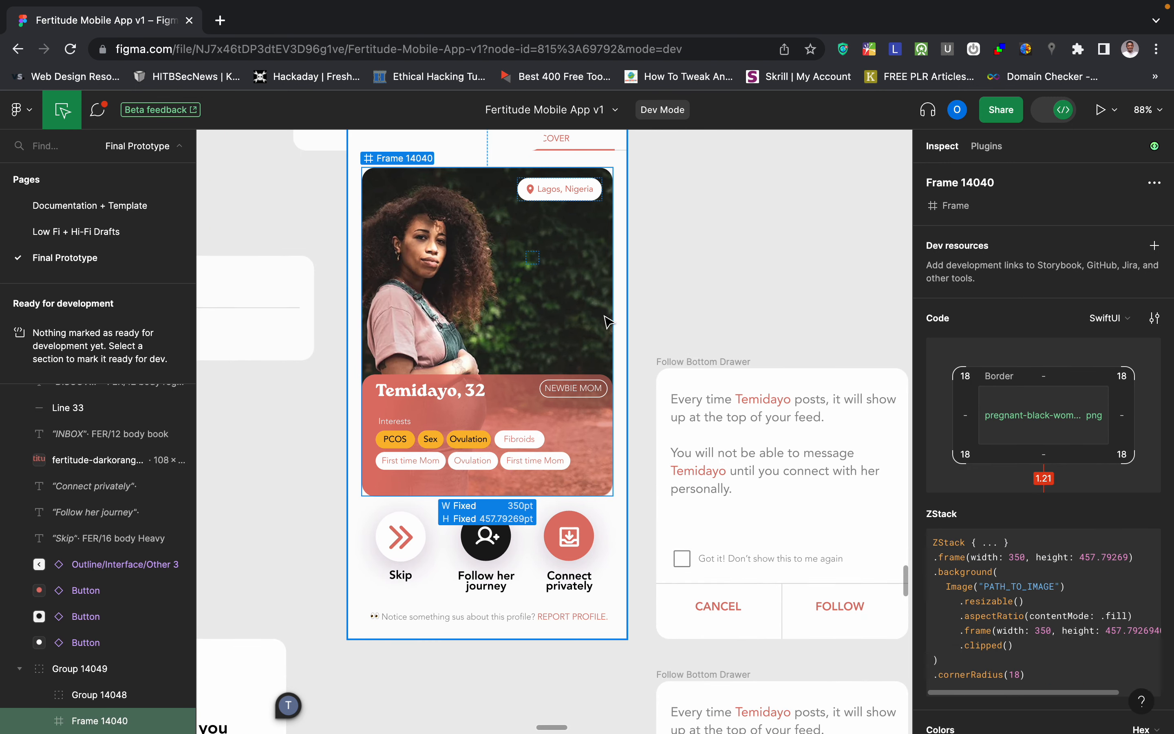
{"action": "scroll", "coordinate": [608, 322], "scroll_direction": "up", "scroll_amount": 2}
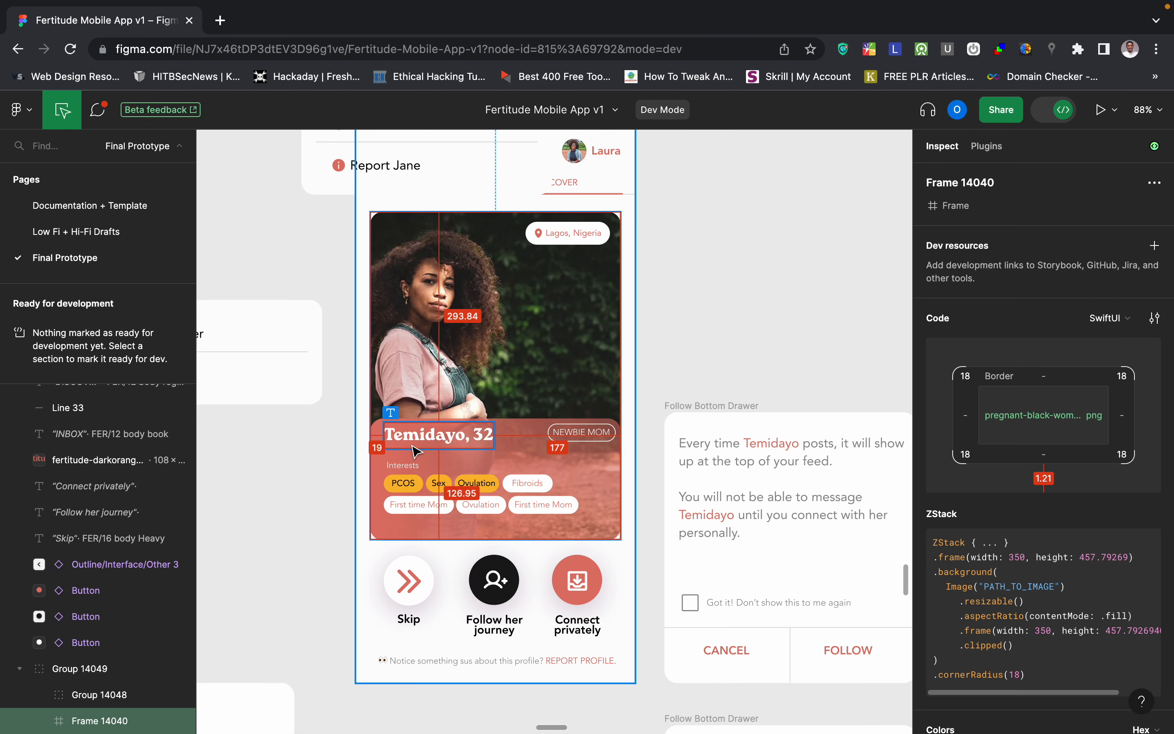
{"action": "left_click", "coordinate": [542, 418]}
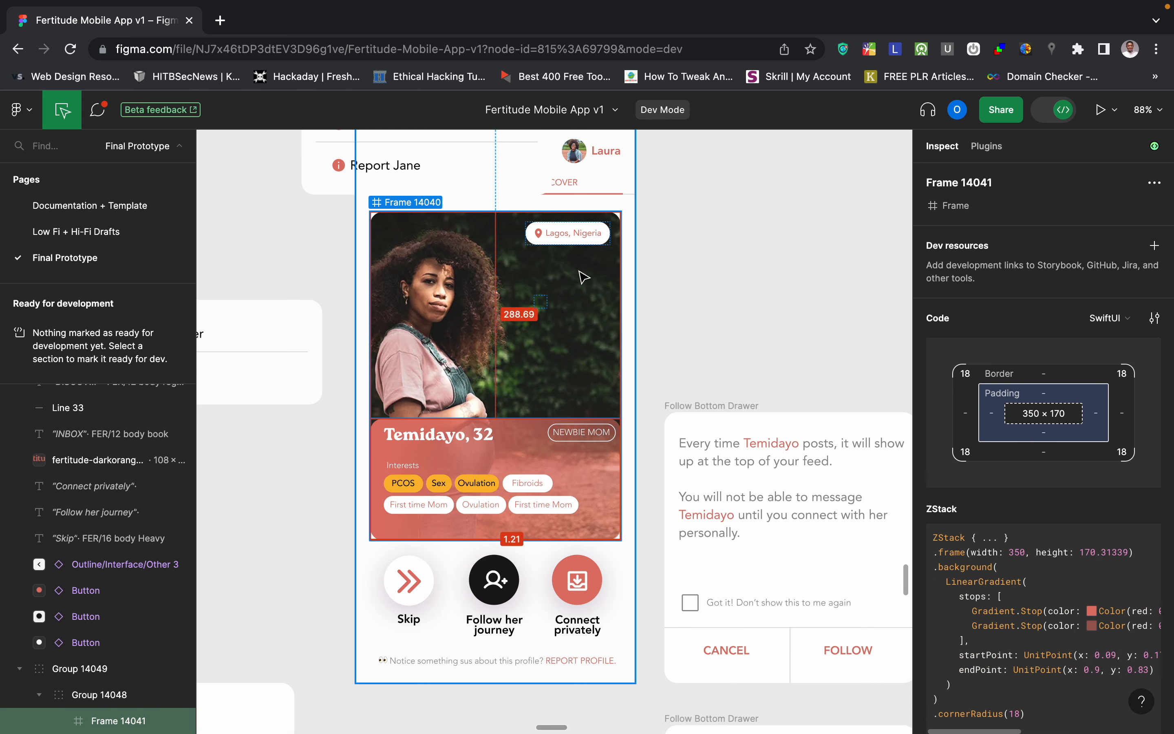
Switch back to FlutterFlow and add a Container to the Column below the row of tags.
{"action": "key", "text": "ctrl+Left"}
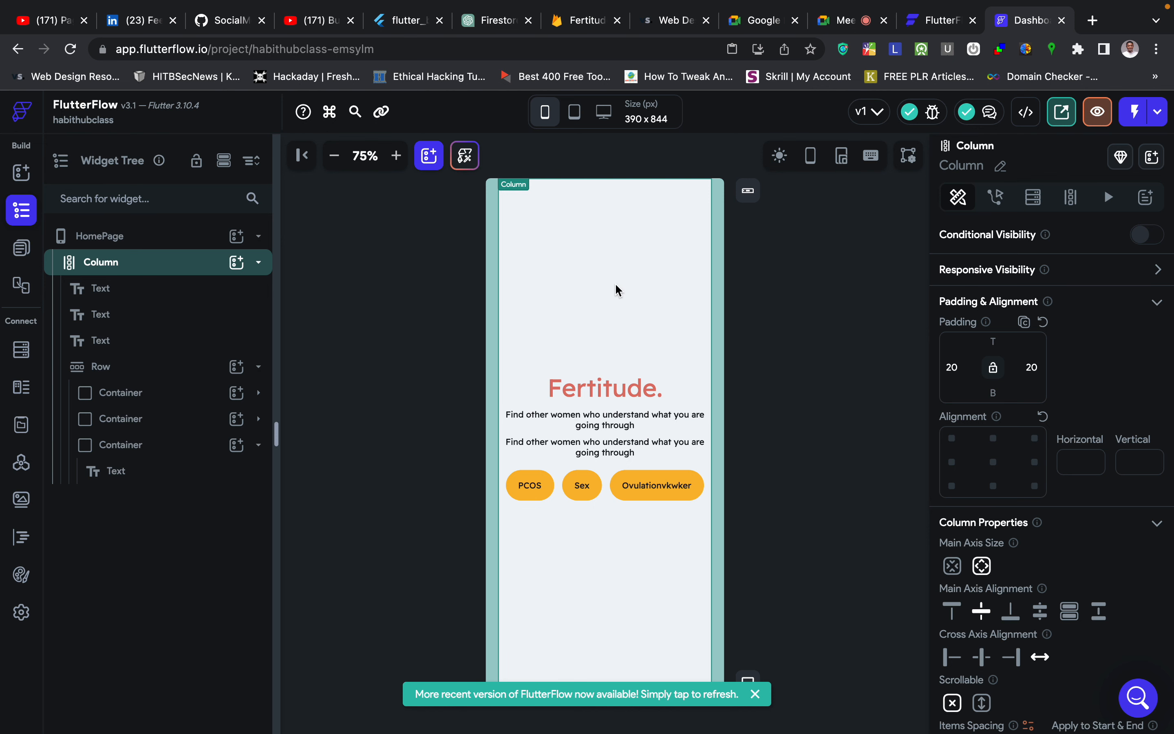
{"action": "left_click", "coordinate": [237, 269]}
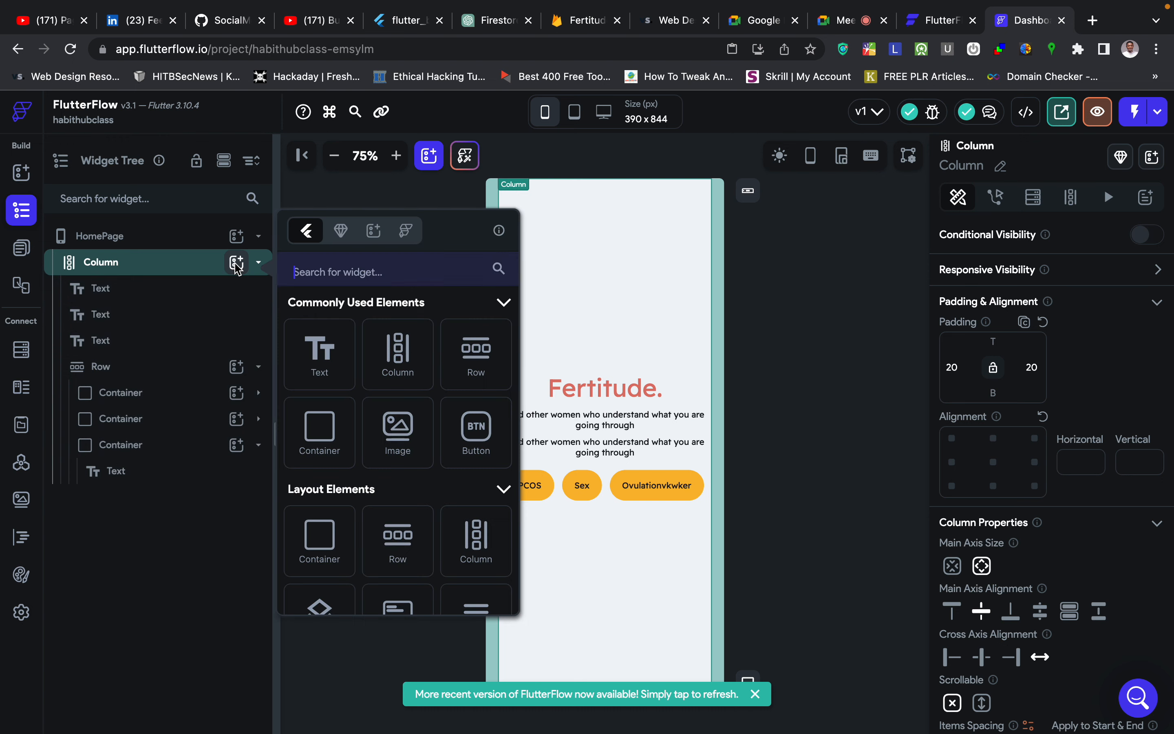
{"action": "left_click", "coordinate": [320, 443]}
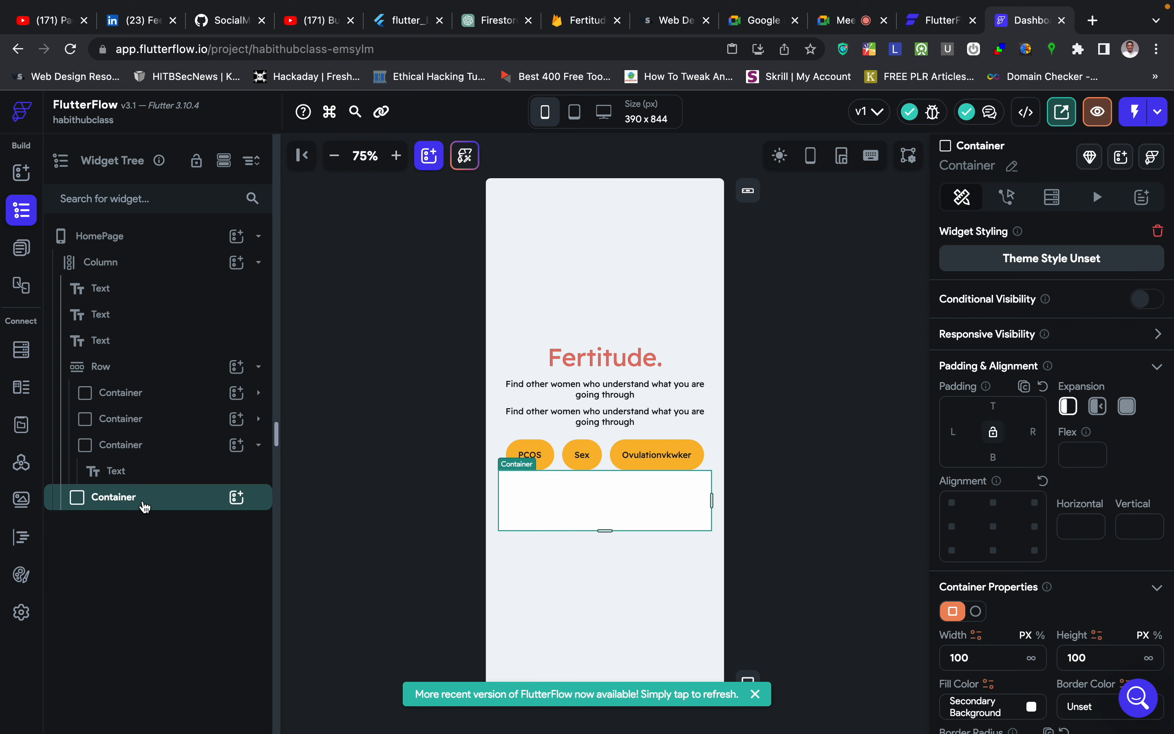
Add a Stack inside the new container below the tags.
{"action": "left_click", "coordinate": [237, 497]}
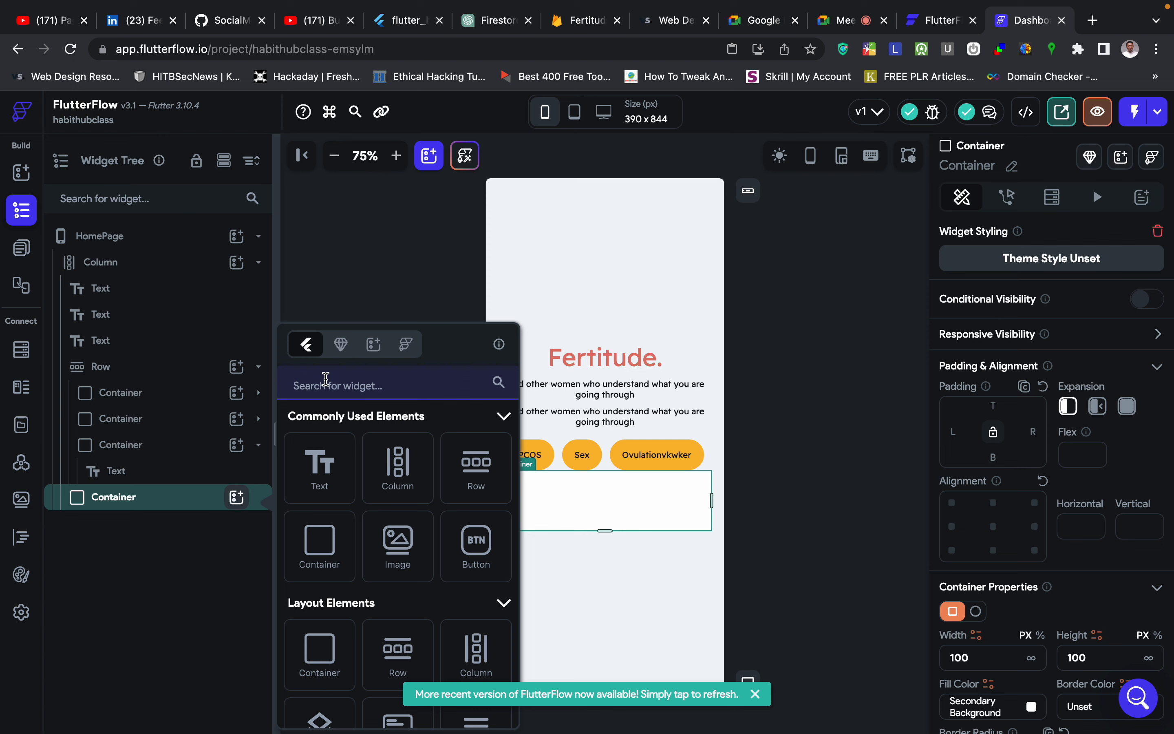
{"action": "left_click", "coordinate": [343, 375]}
{"action": "type", "text": "sta"}
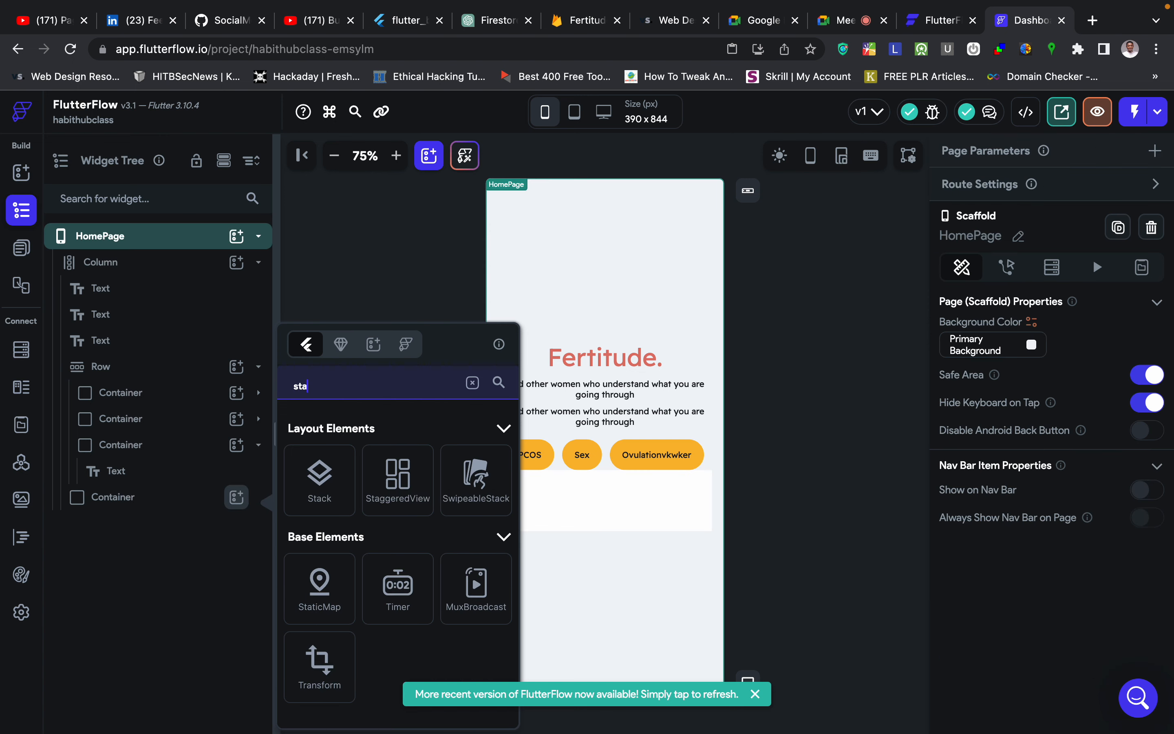
{"action": "left_click", "coordinate": [320, 466]}
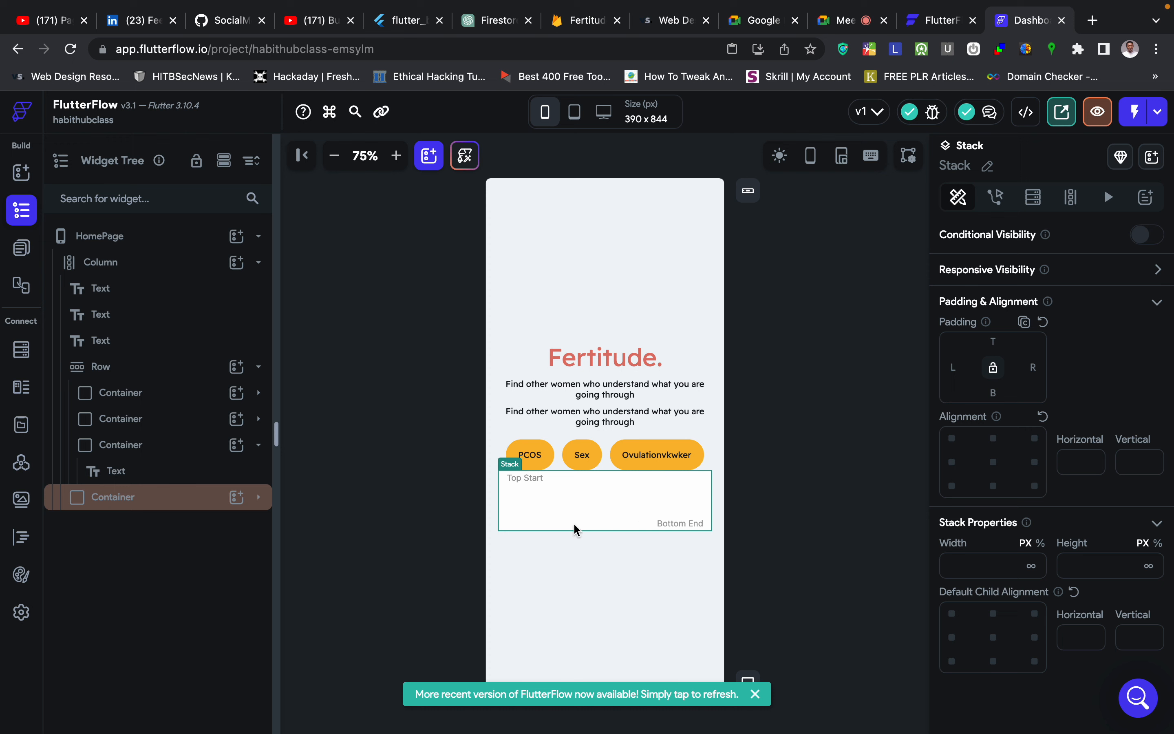
Set the top padding of the new container holding the Stack to 20.
{"action": "left_click", "coordinate": [158, 497]}
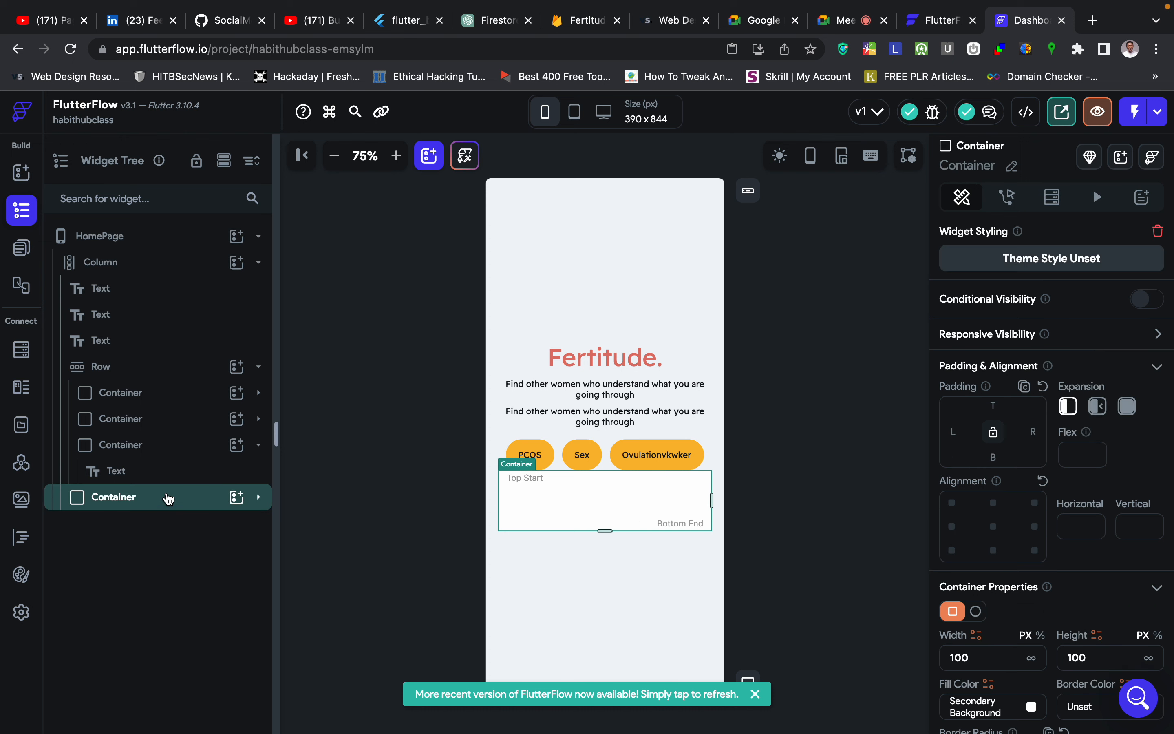
{"action": "left_click", "coordinate": [993, 403]}
{"action": "type", "text": "20"}
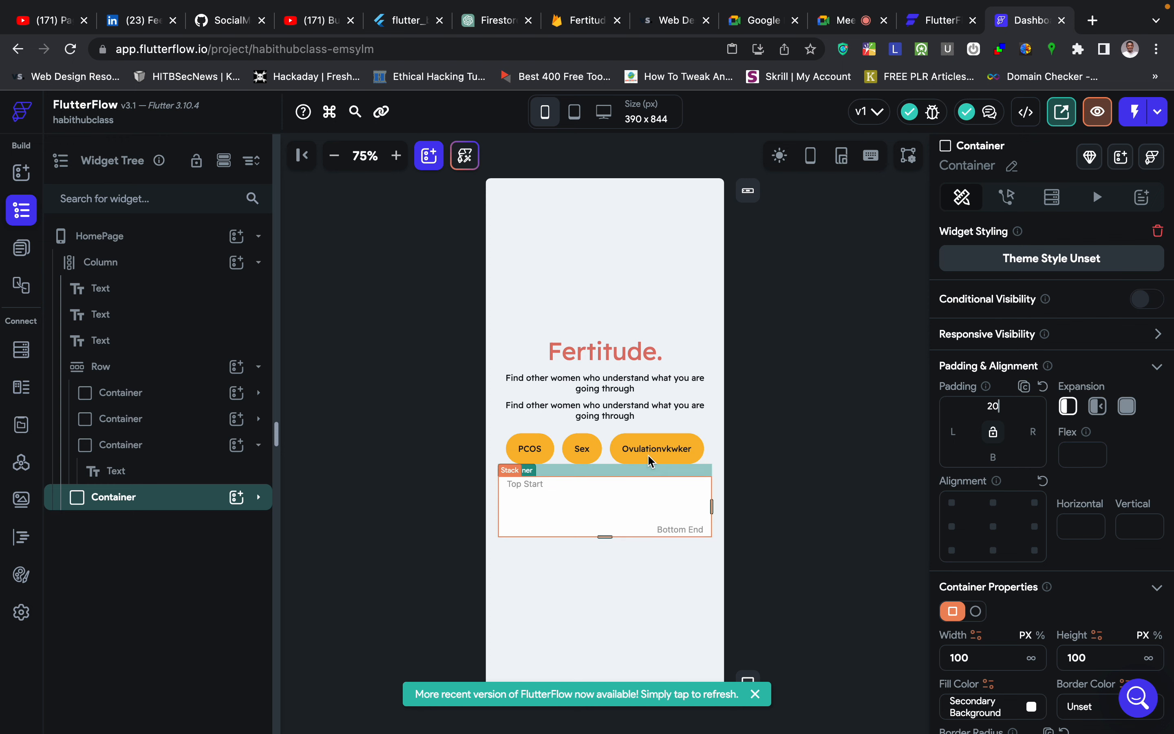
{"action": "left_click", "coordinate": [768, 467]}
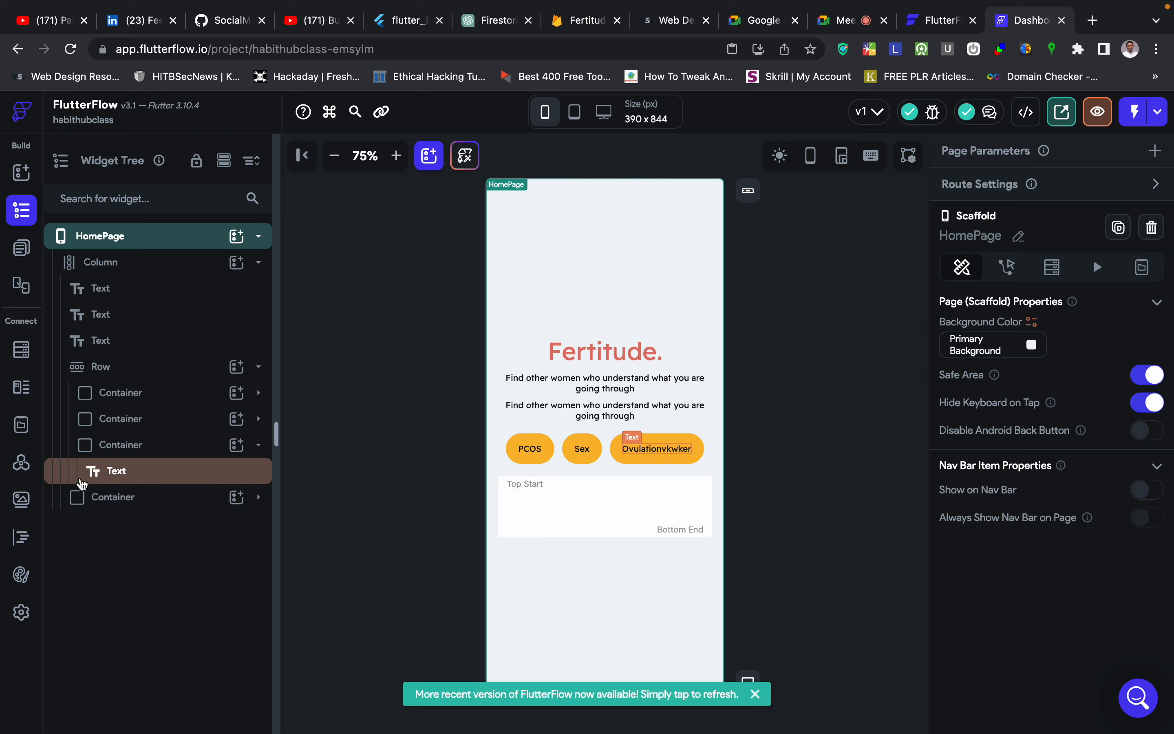
Compare the new FlutterFlow container with the photo card in the Figma design.
{"action": "left_click", "coordinate": [96, 497]}
{"action": "key", "text": "ctrl+Right"}
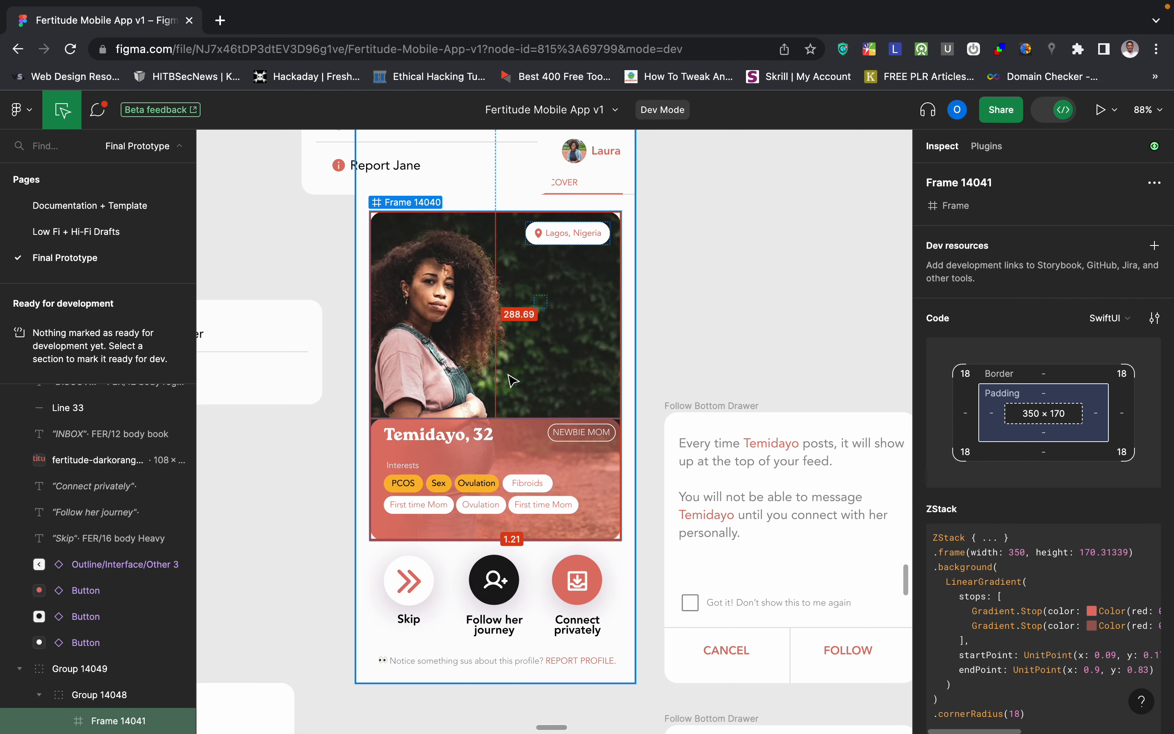
{"action": "key", "text": "ctrl+Left"}
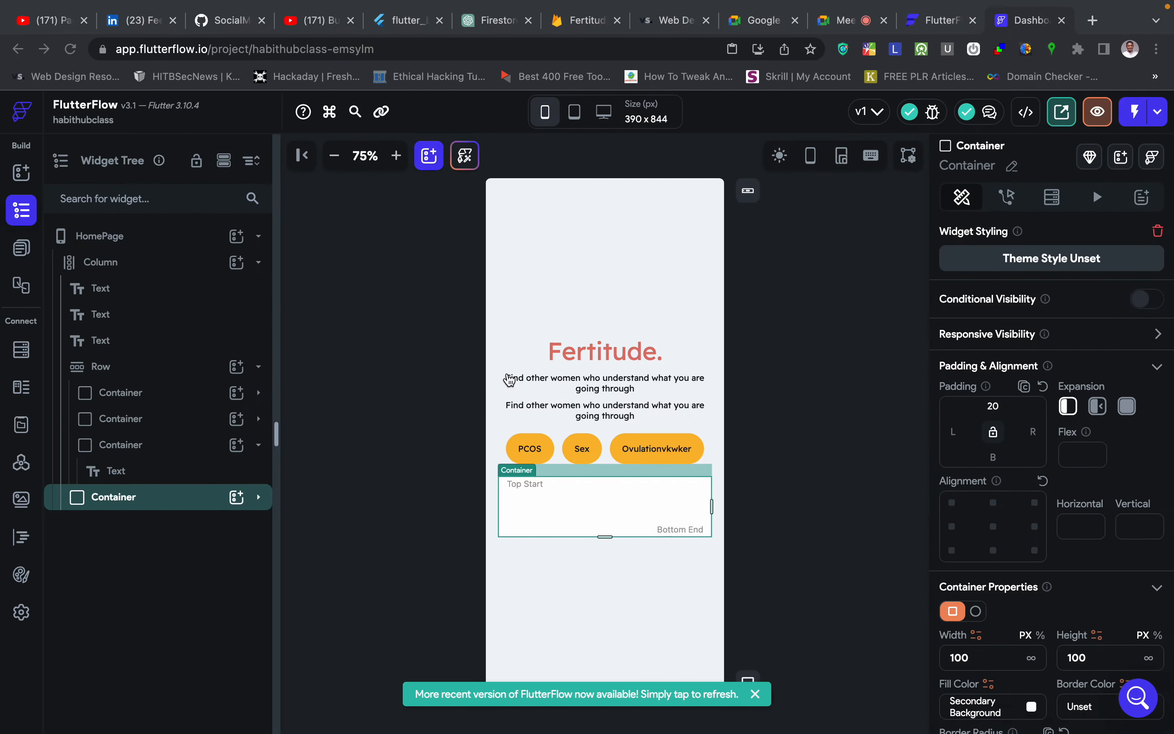
{"action": "key", "text": "ctrl+Right"}
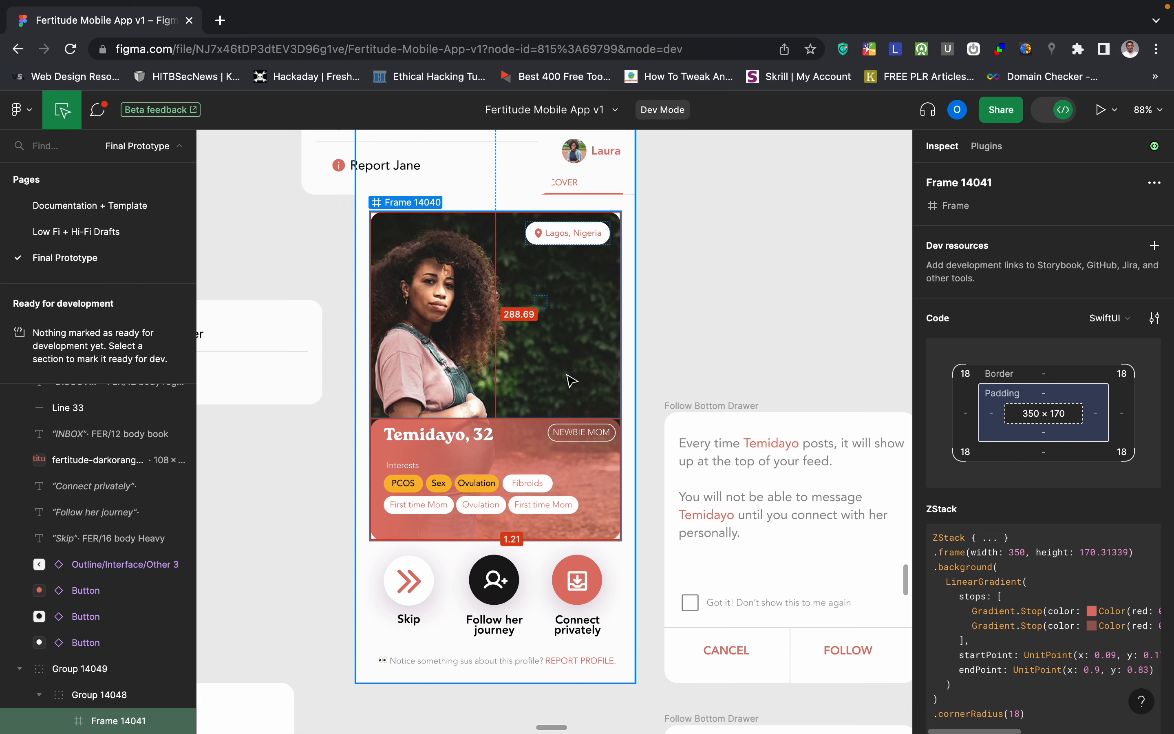
{"action": "key", "text": "ctrl+Left"}
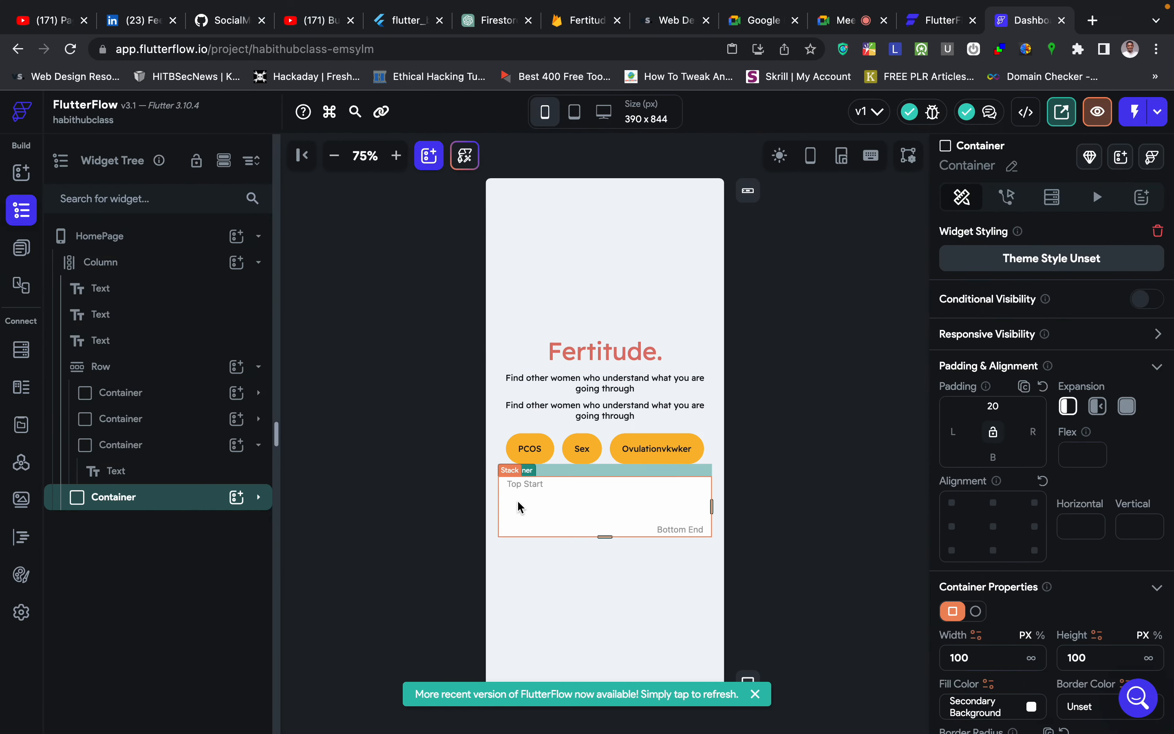
Set the background image path of the container holding the Stack to a random image from Sample Data.
{"action": "left_click", "coordinate": [117, 505]}
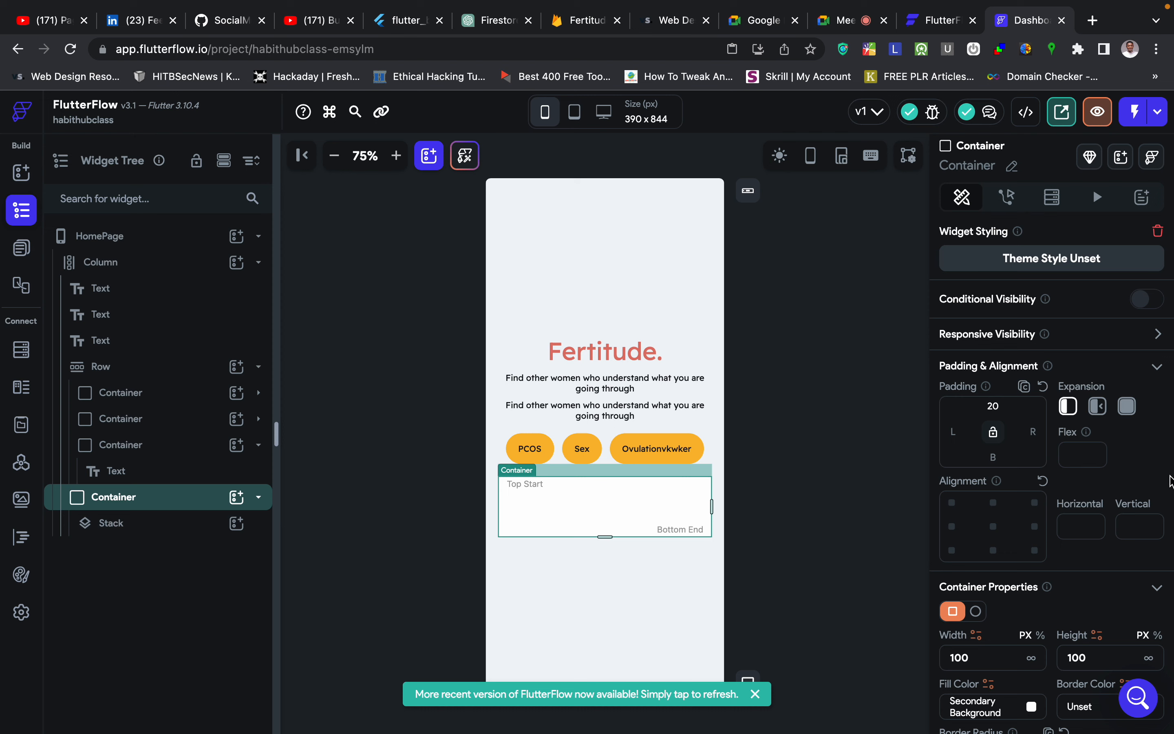
{"action": "scroll", "coordinate": [1057, 461], "scroll_direction": "down", "scroll_amount": 10}
{"action": "scroll", "coordinate": [1040, 466], "scroll_direction": "up", "scroll_amount": 4}
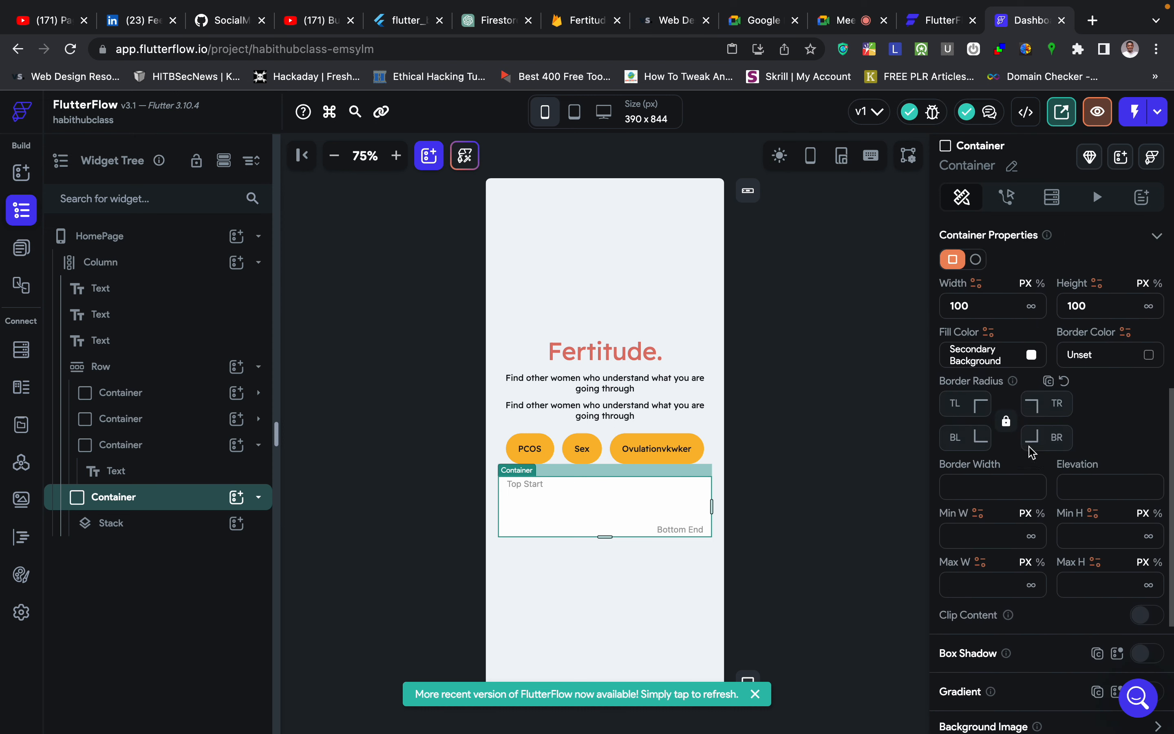
{"action": "scroll", "coordinate": [1015, 486], "scroll_direction": "down", "scroll_amount": 5}
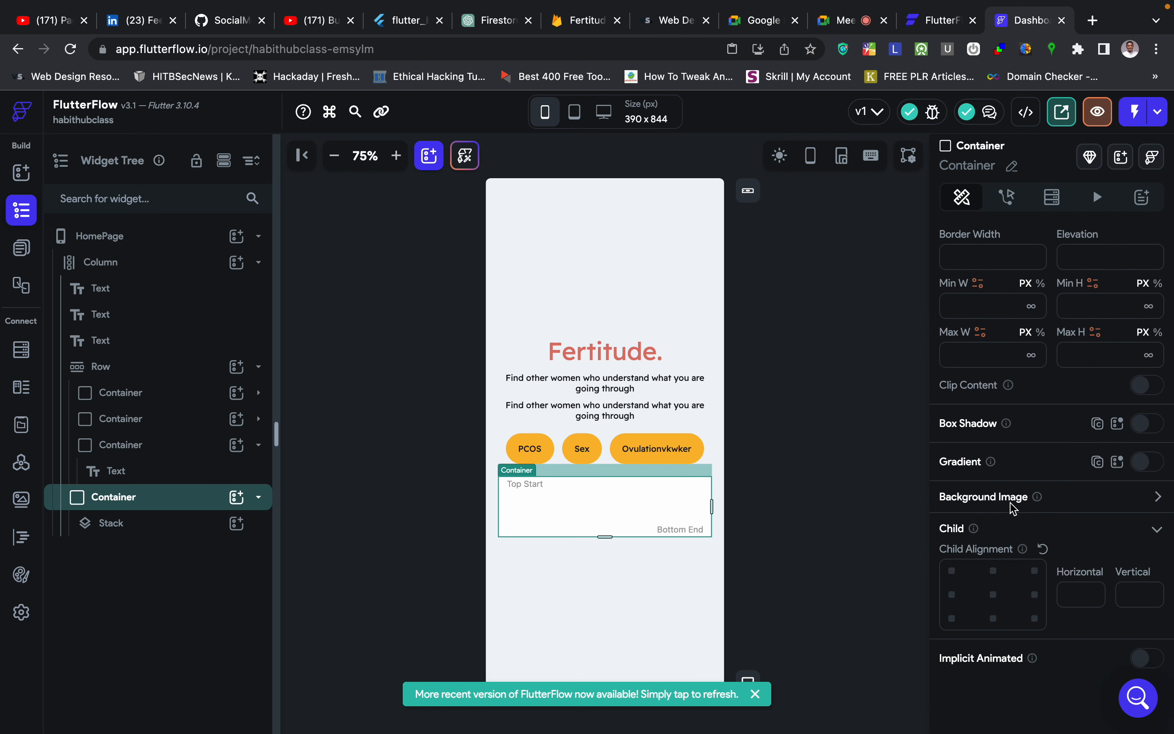
{"action": "left_click", "coordinate": [1159, 497]}
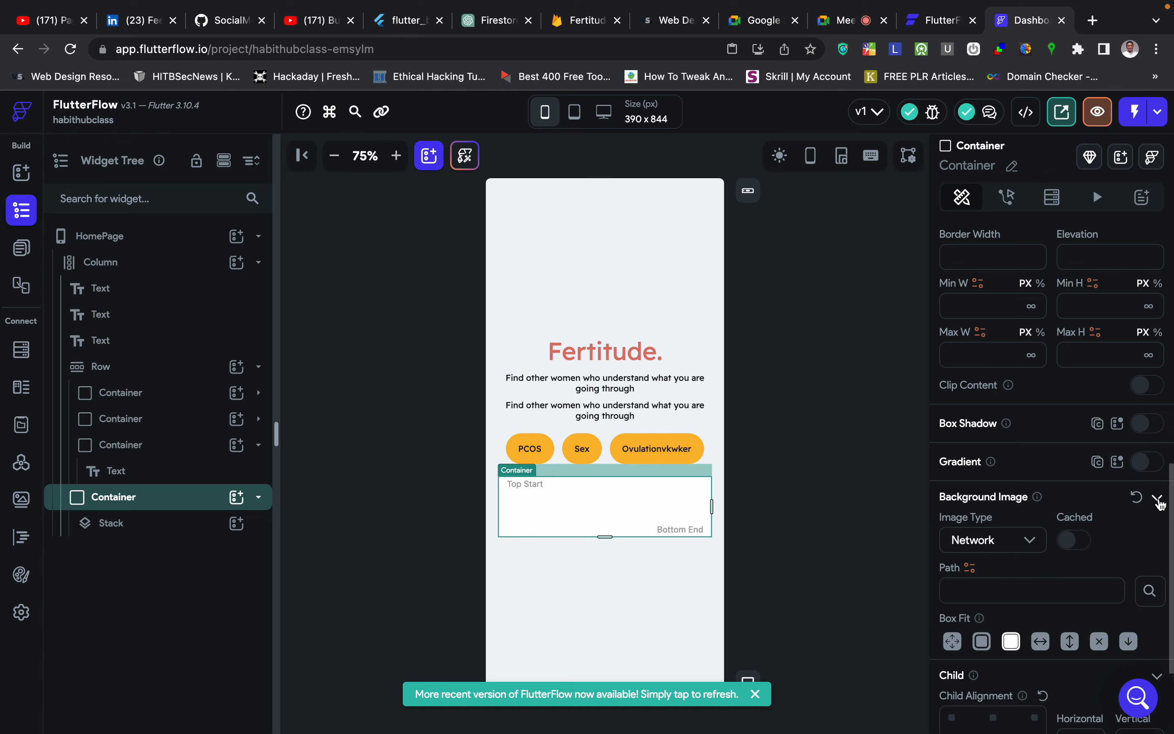
{"action": "left_click", "coordinate": [1021, 551]}
{"action": "left_click", "coordinate": [1021, 551]}
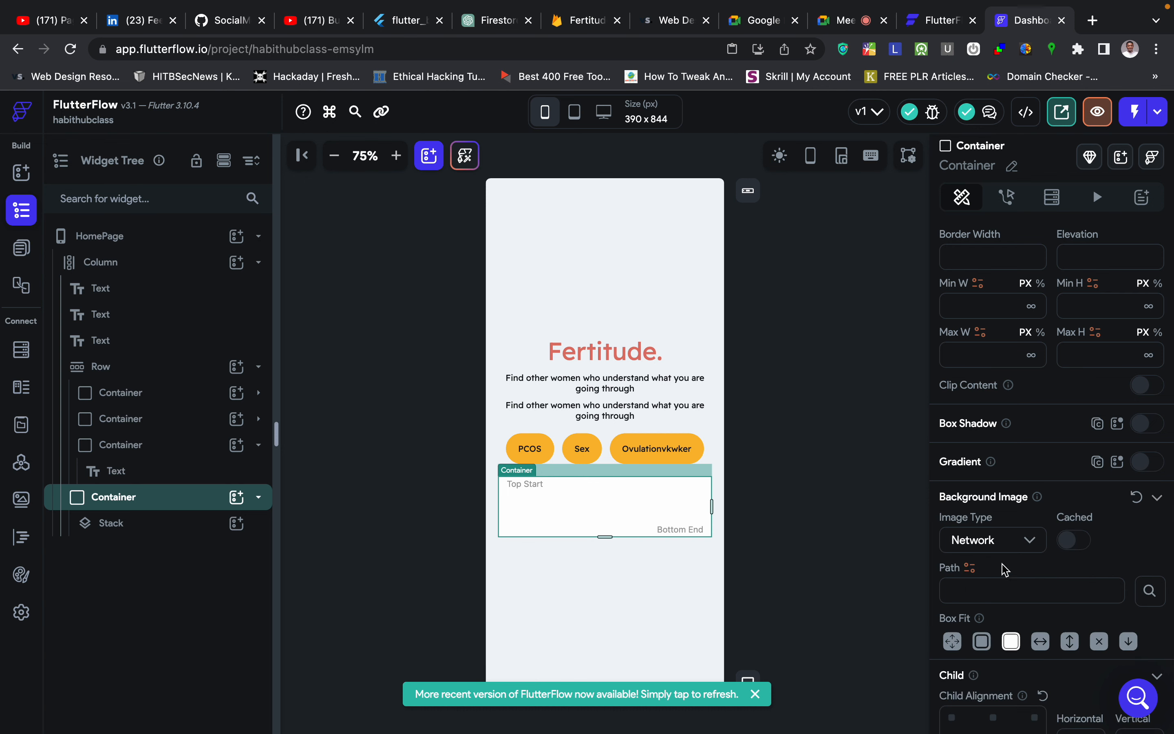
{"action": "left_click", "coordinate": [974, 569]}
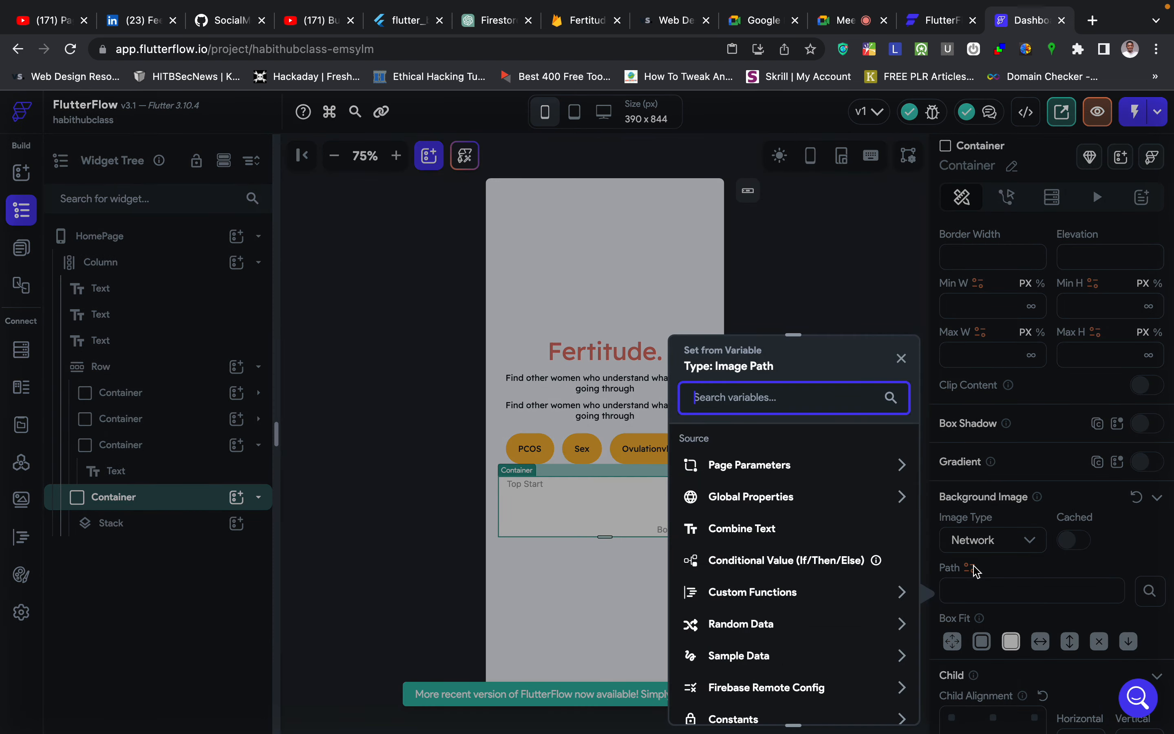
{"action": "left_click", "coordinate": [1000, 541]}
{"action": "left_click", "coordinate": [969, 570]}
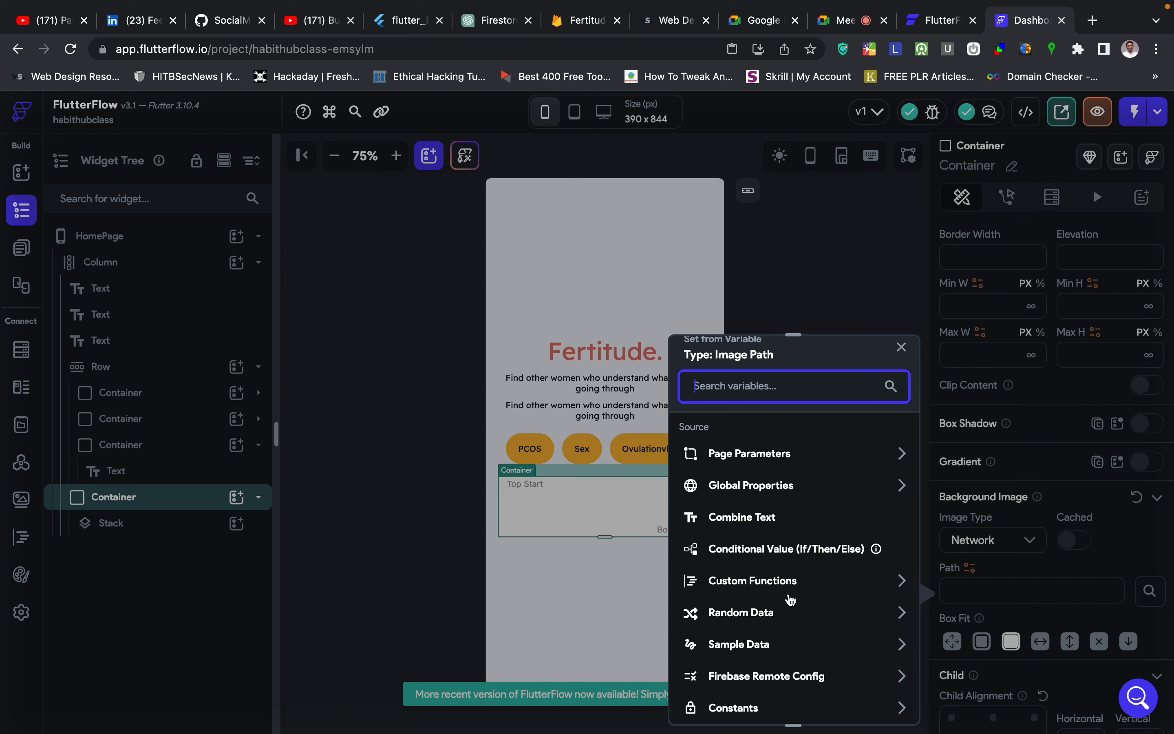
{"action": "left_click", "coordinate": [779, 645]}
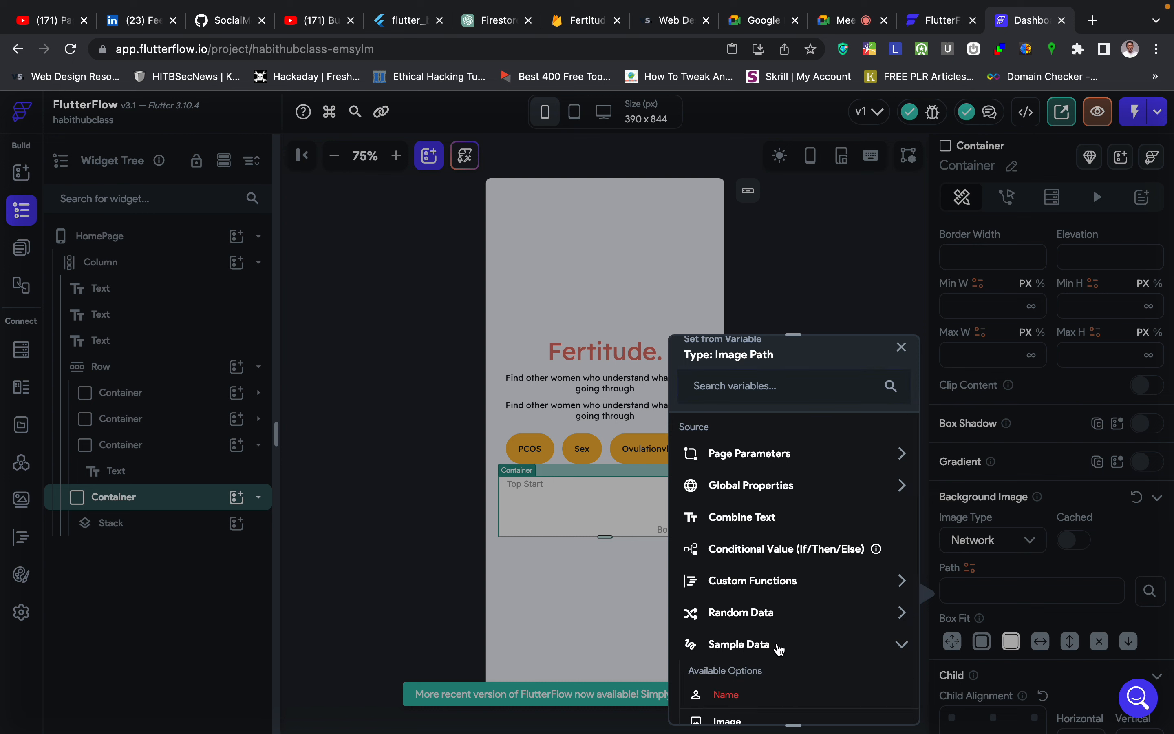
{"action": "scroll", "coordinate": [776, 648], "scroll_direction": "down", "scroll_amount": 2}
{"action": "left_click", "coordinate": [726, 646]}
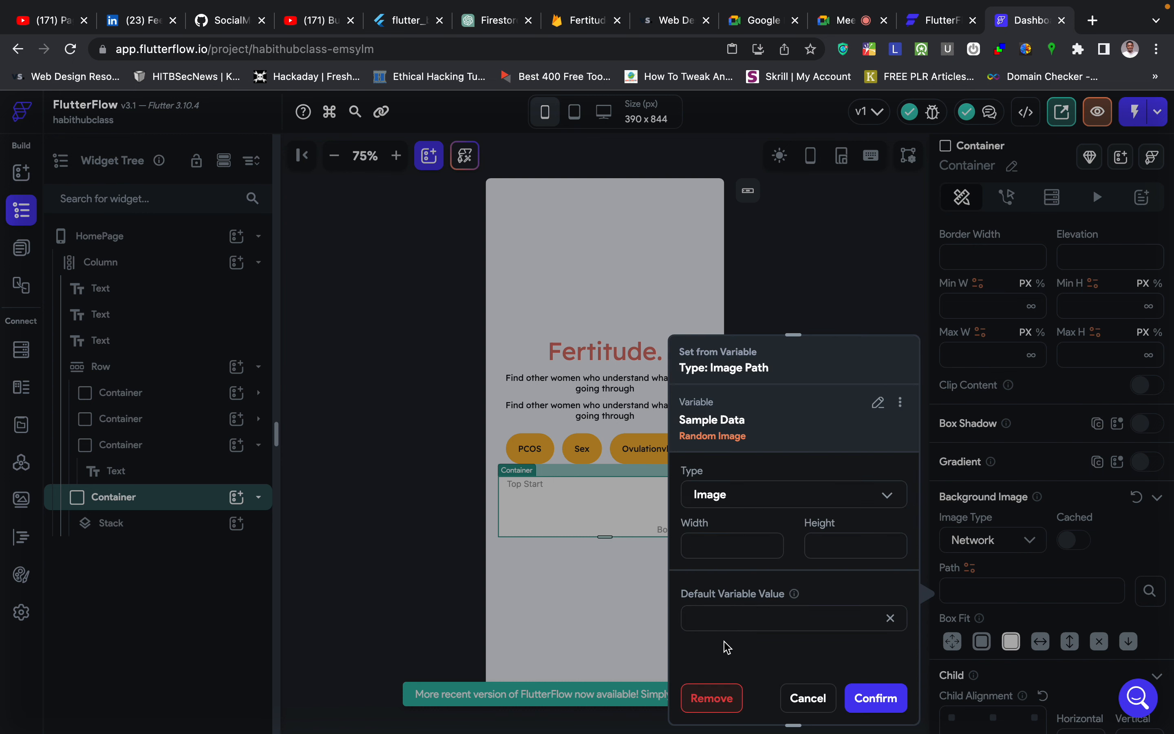
{"action": "left_click", "coordinate": [867, 710]}
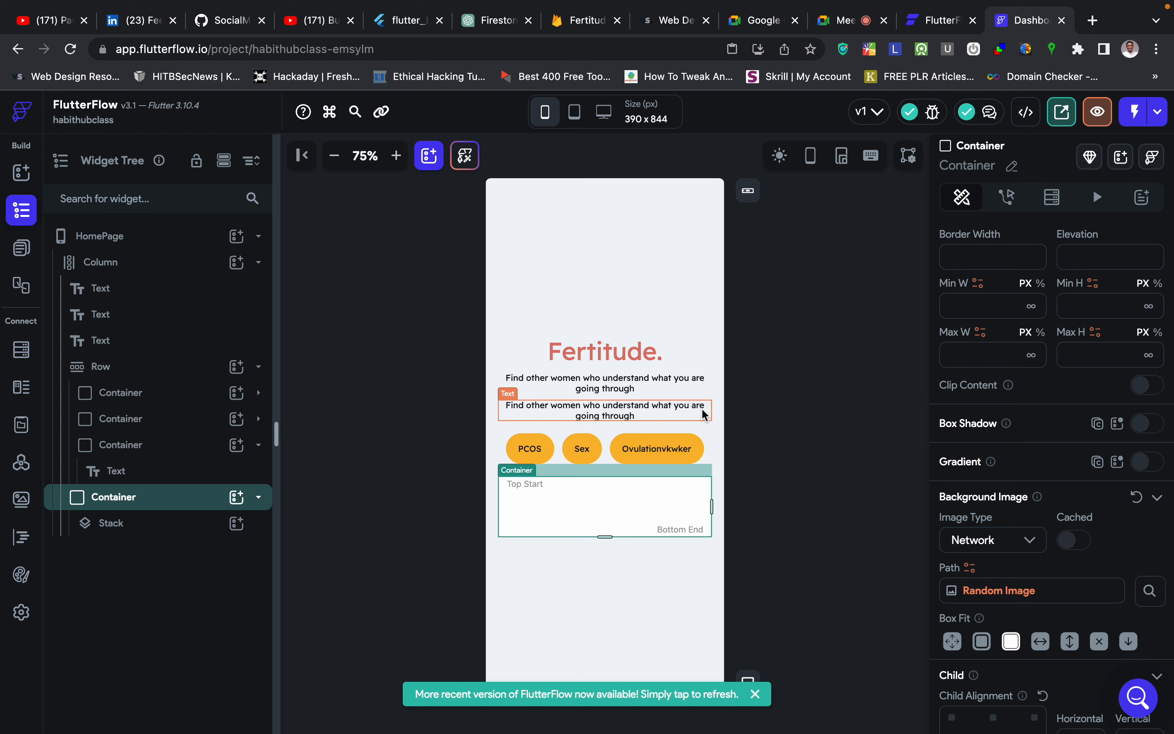
Choose the full-resolution Unsplash photo of a fox on sand as the container's background image.
{"action": "left_click", "coordinate": [1148, 590]}
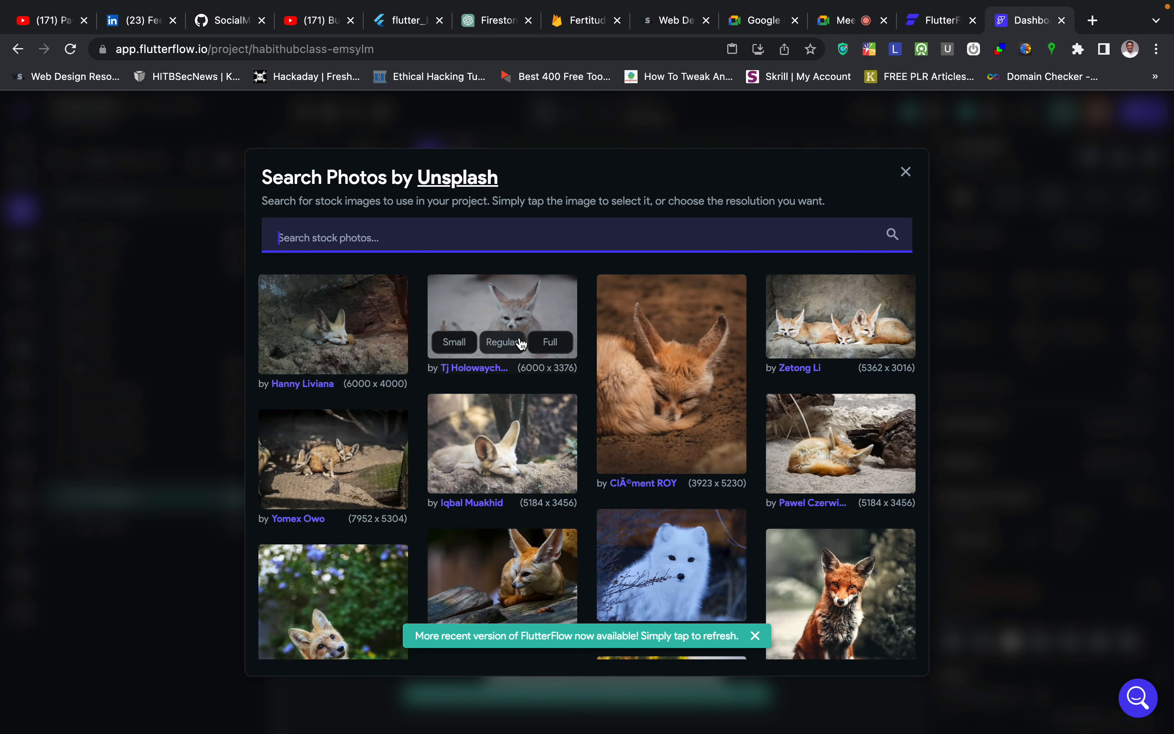
{"action": "left_click", "coordinate": [548, 344]}
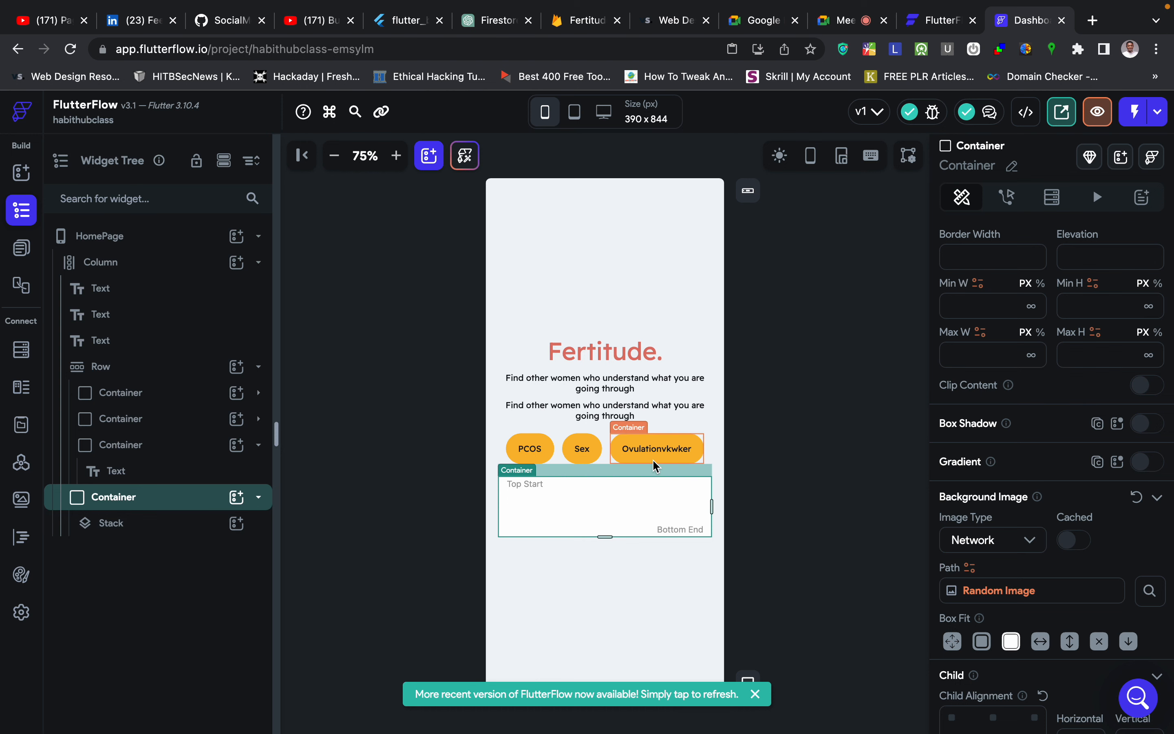
{"action": "key", "text": "ctrl+Right"}
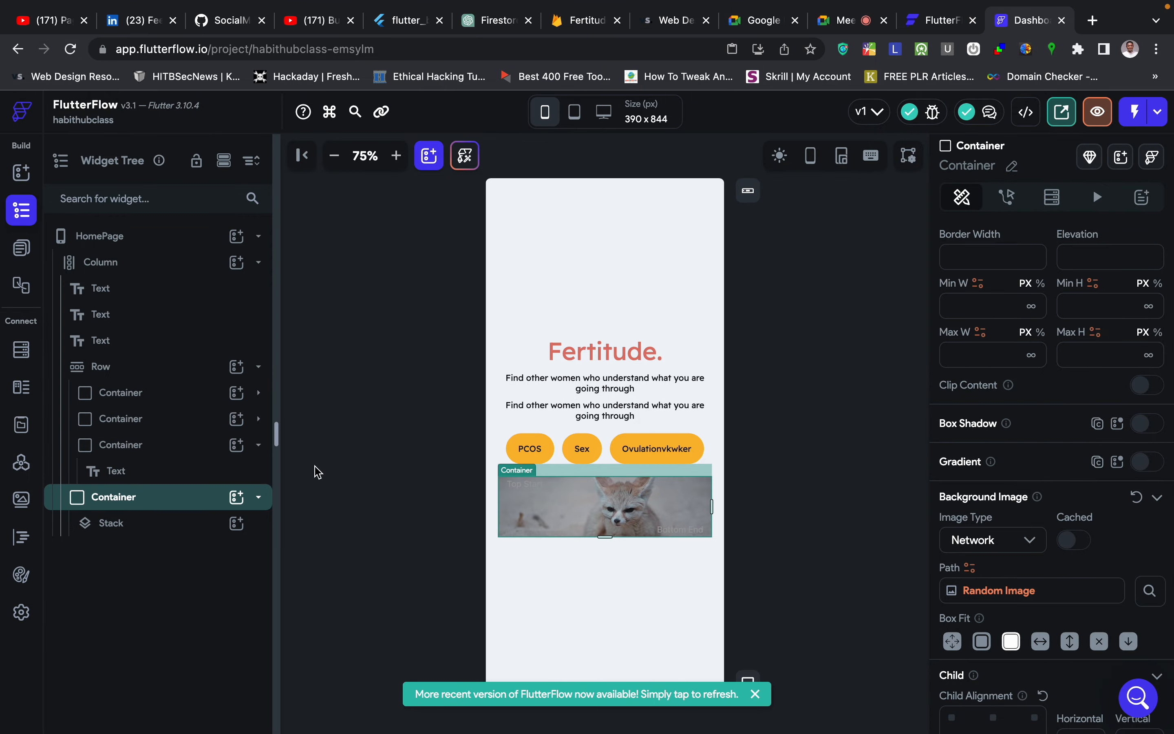
Set the photo container's height to 300 px and its width to infinite.
{"action": "scroll", "coordinate": [1048, 474], "scroll_direction": "up", "scroll_amount": 10}
{"action": "scroll", "coordinate": [1016, 555], "scroll_direction": "down", "scroll_amount": 3}
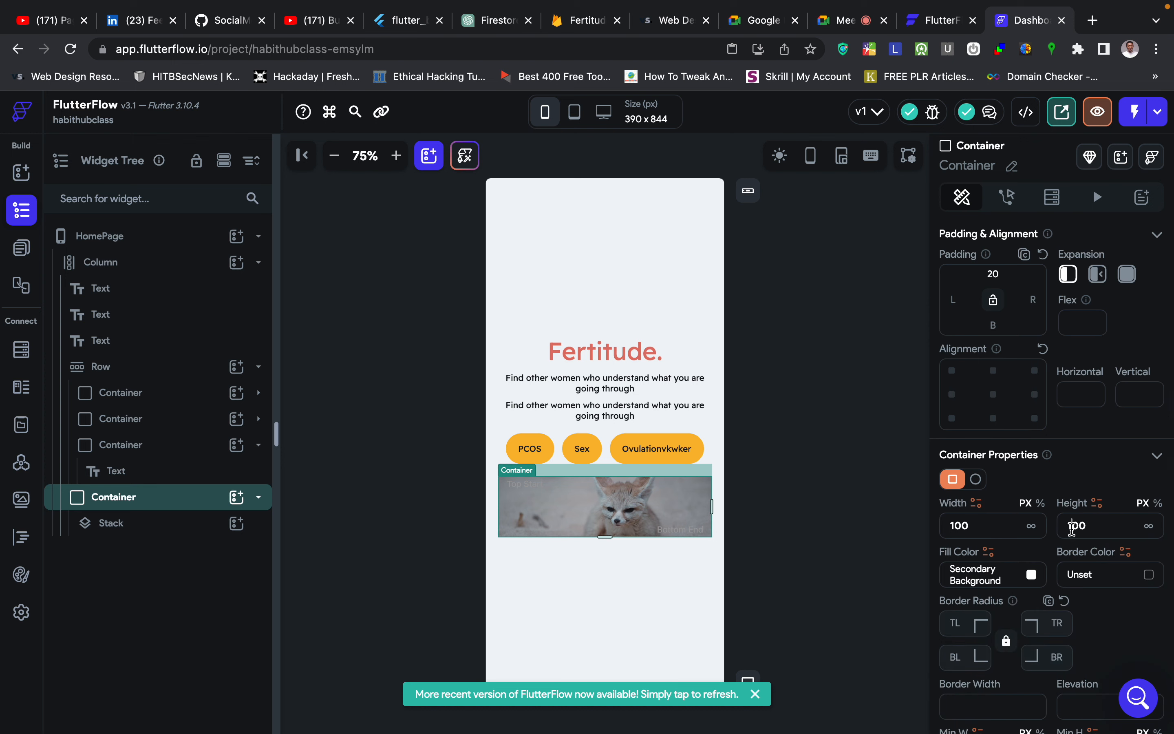
{"action": "double_click", "coordinate": [1072, 525]}
{"action": "type", "text": "300"}
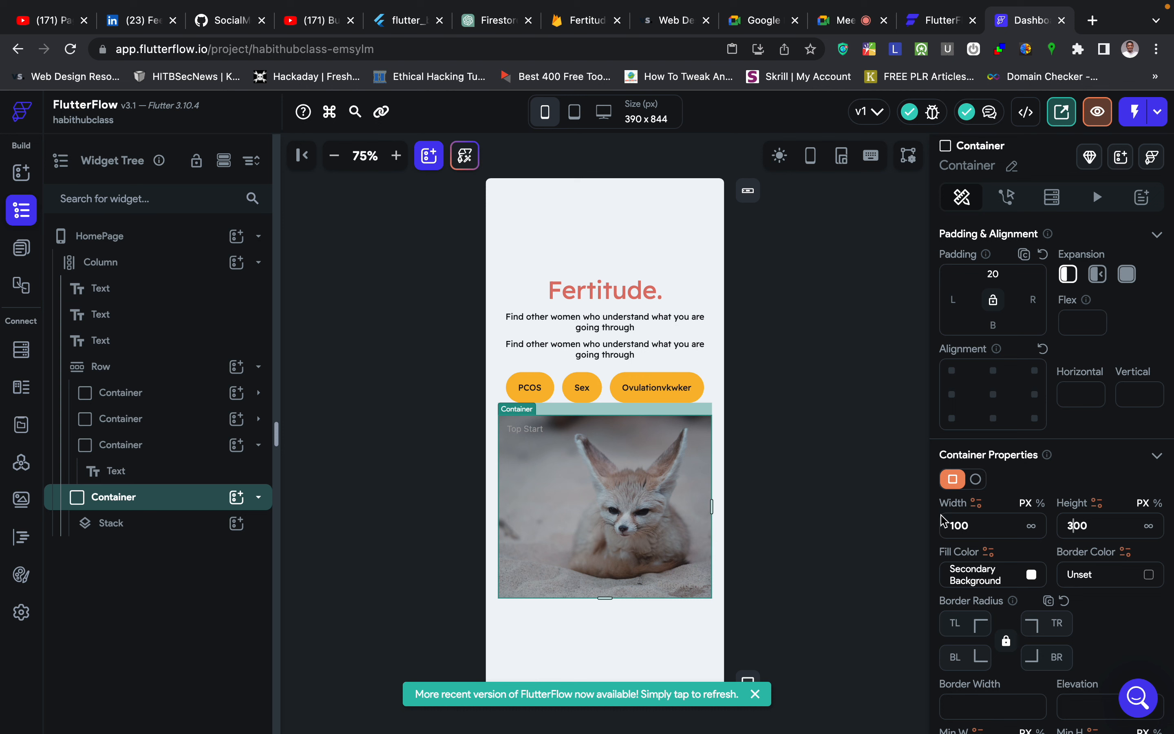
{"action": "left_click", "coordinate": [1032, 527]}
{"action": "left_click", "coordinate": [819, 528]}
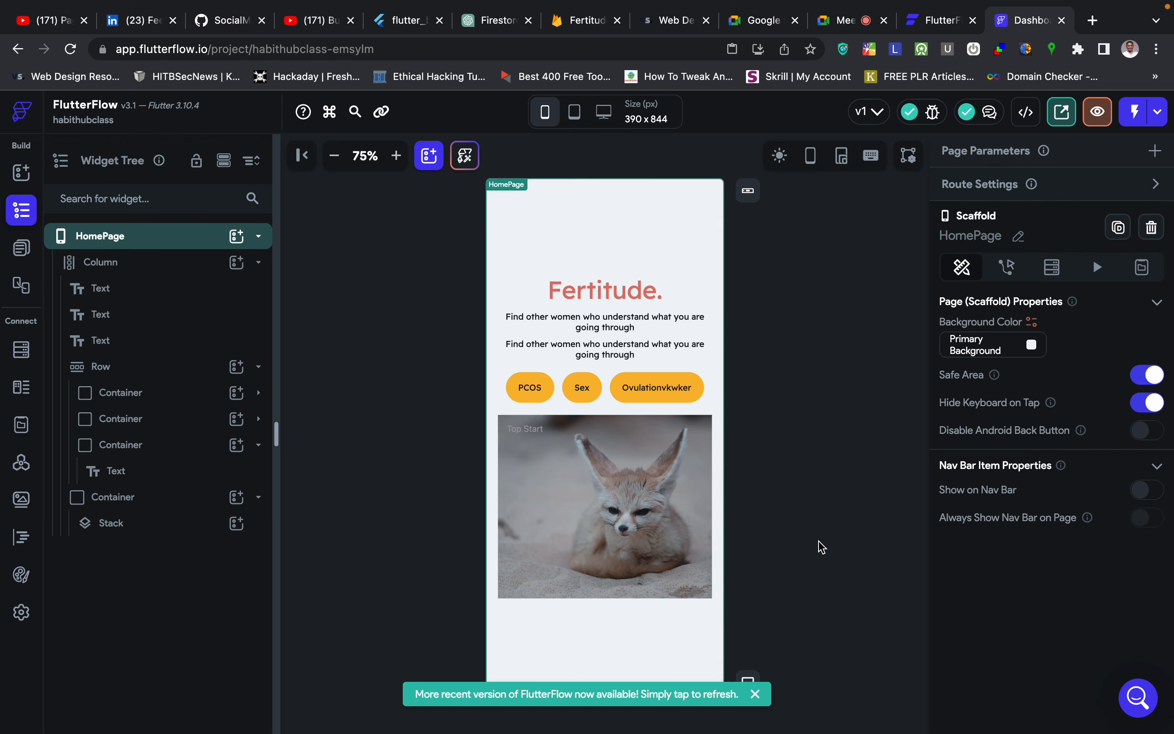
Round all four corners of the photo container with a uniform border radius.
{"action": "left_click", "coordinate": [698, 522]}
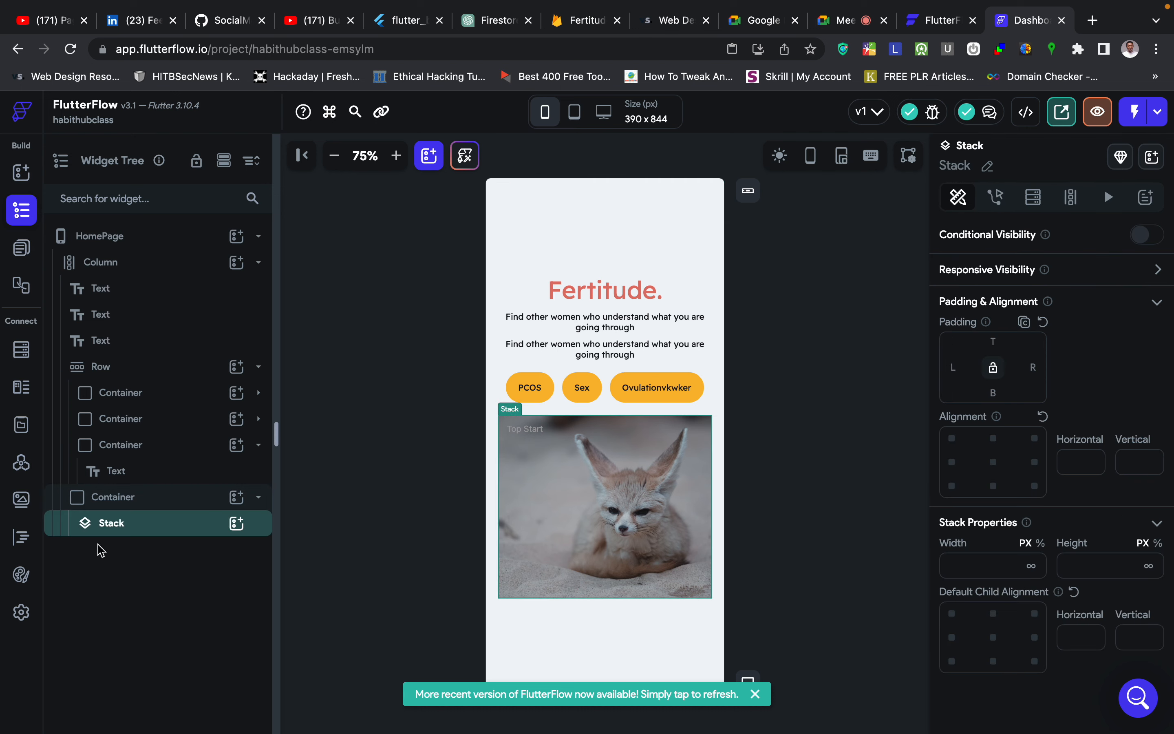
{"action": "left_click", "coordinate": [147, 496]}
{"action": "scroll", "coordinate": [952, 515], "scroll_direction": "down", "scroll_amount": 5}
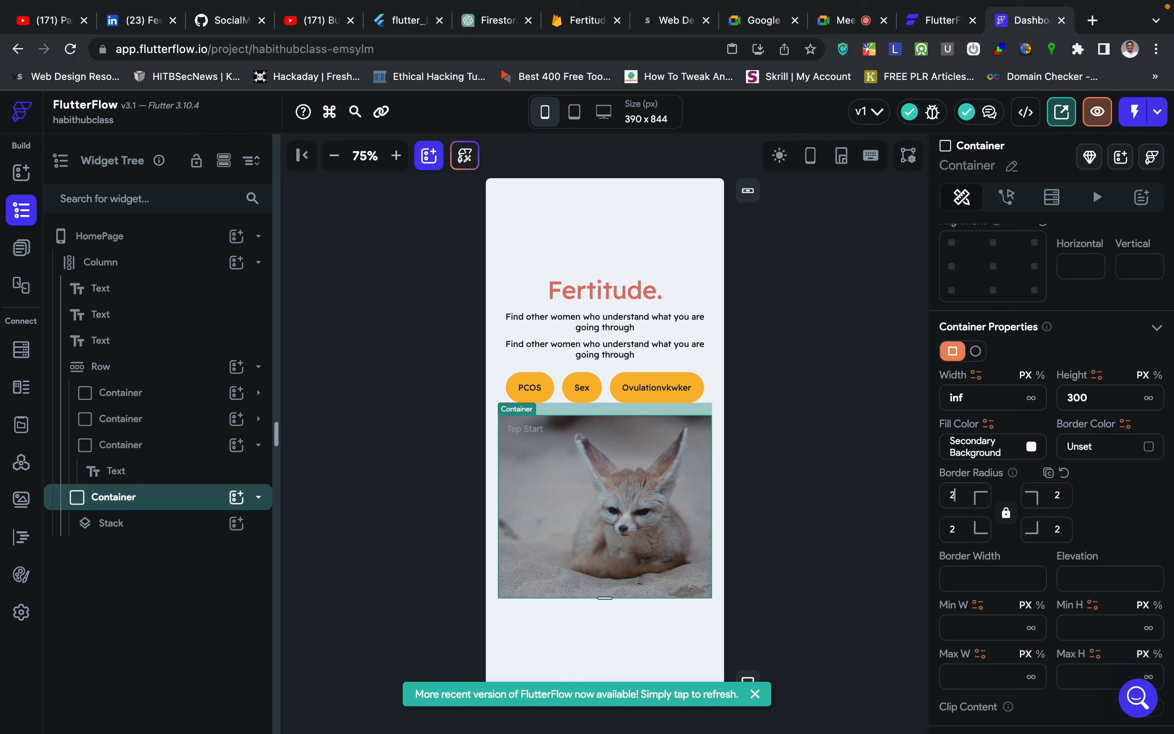
{"action": "left_click", "coordinate": [806, 541]}
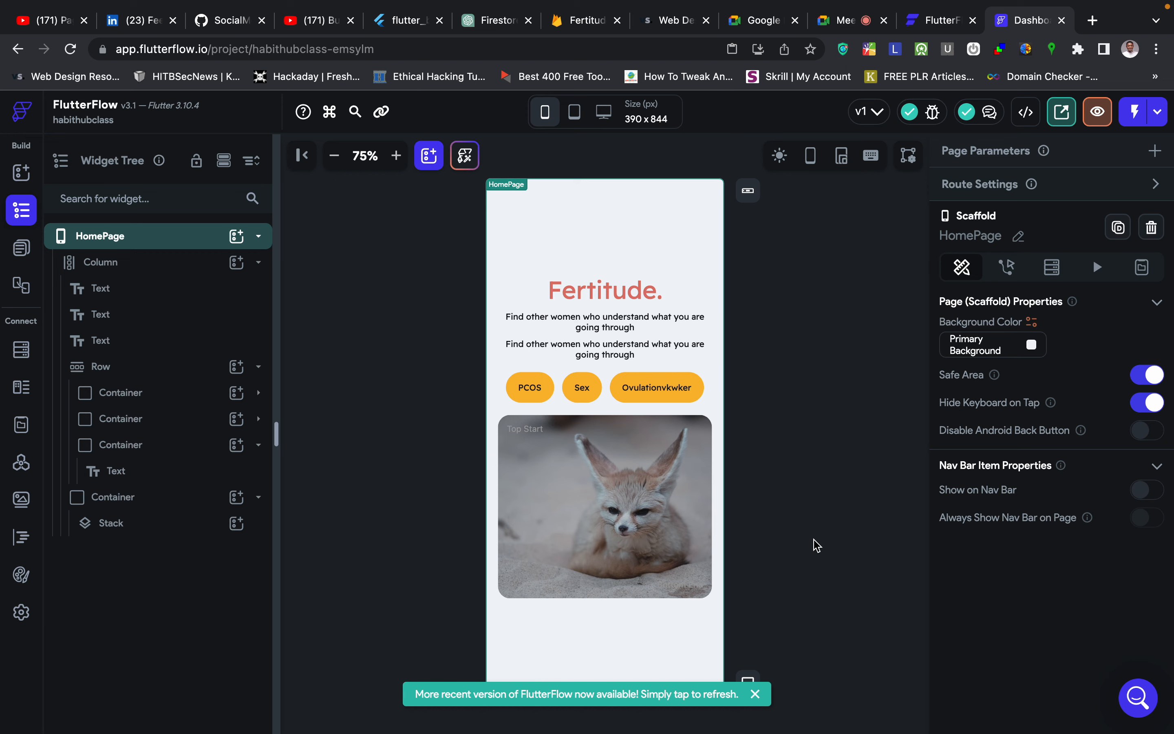
Add a Container inside the photo card's Stack and set its height to 50 px.
{"action": "left_click", "coordinate": [684, 517]}
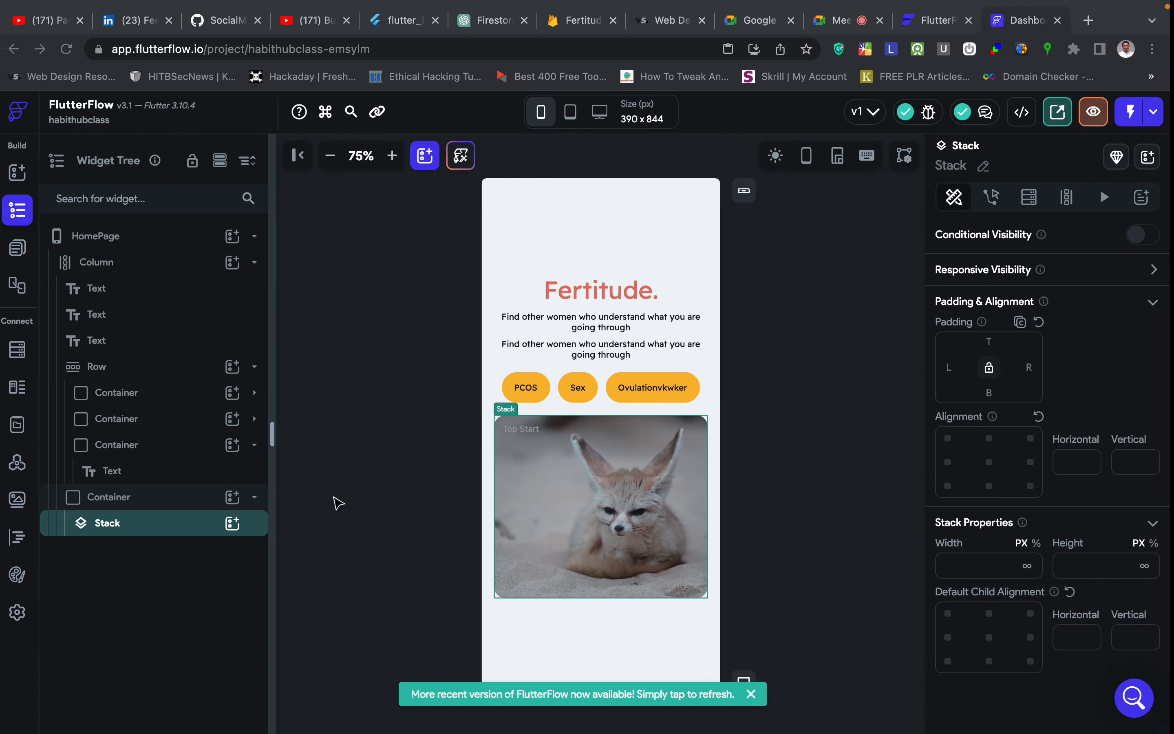
{"action": "left_click", "coordinate": [232, 526]}
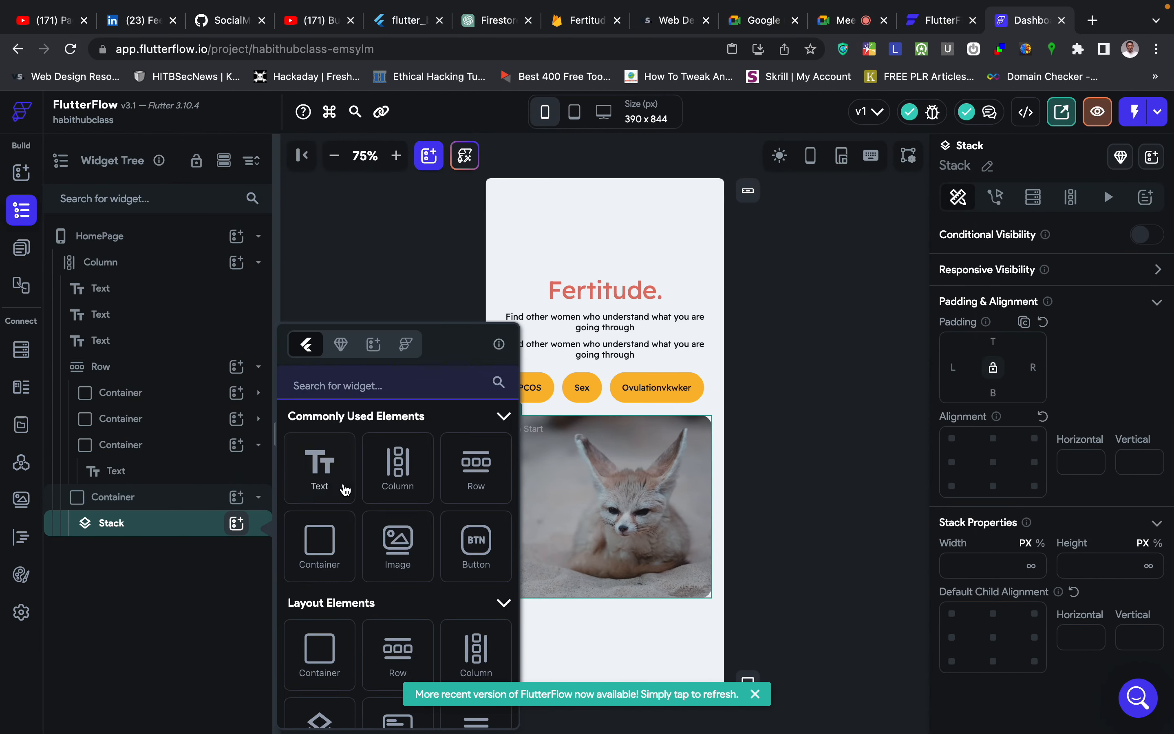
{"action": "left_click", "coordinate": [310, 550]}
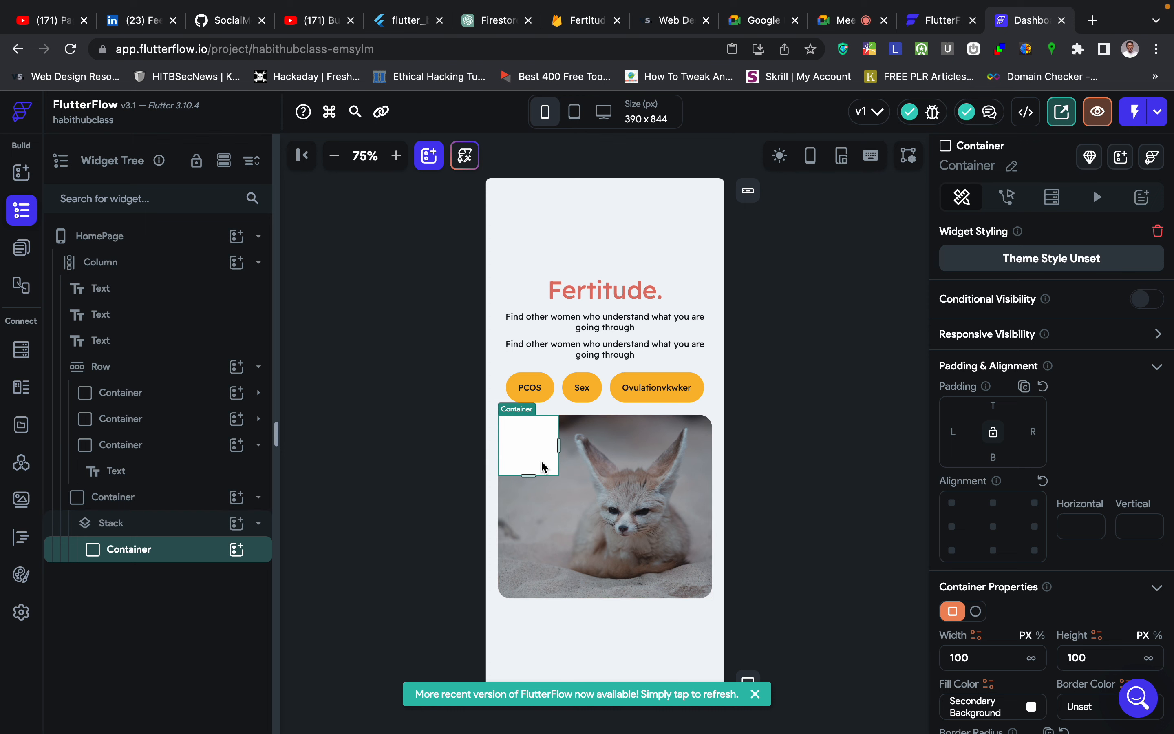
{"action": "scroll", "coordinate": [985, 623], "scroll_direction": "down", "scroll_amount": 1}
{"action": "left_click_drag", "start_coordinate": [1105, 627], "coordinate": [1035, 631]}
{"action": "type", "text": "50"}
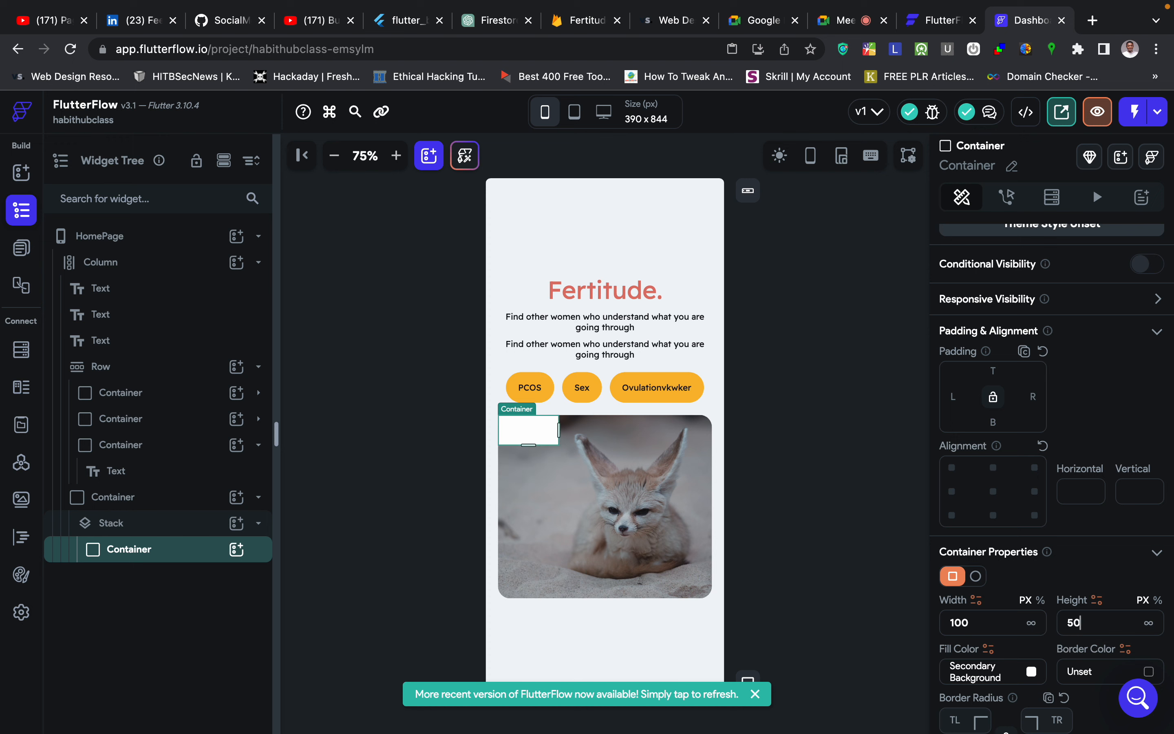
Set the border radius of the small white container in the Stack to 10.
{"action": "scroll", "coordinate": [951, 558], "scroll_direction": "down", "scroll_amount": 2}
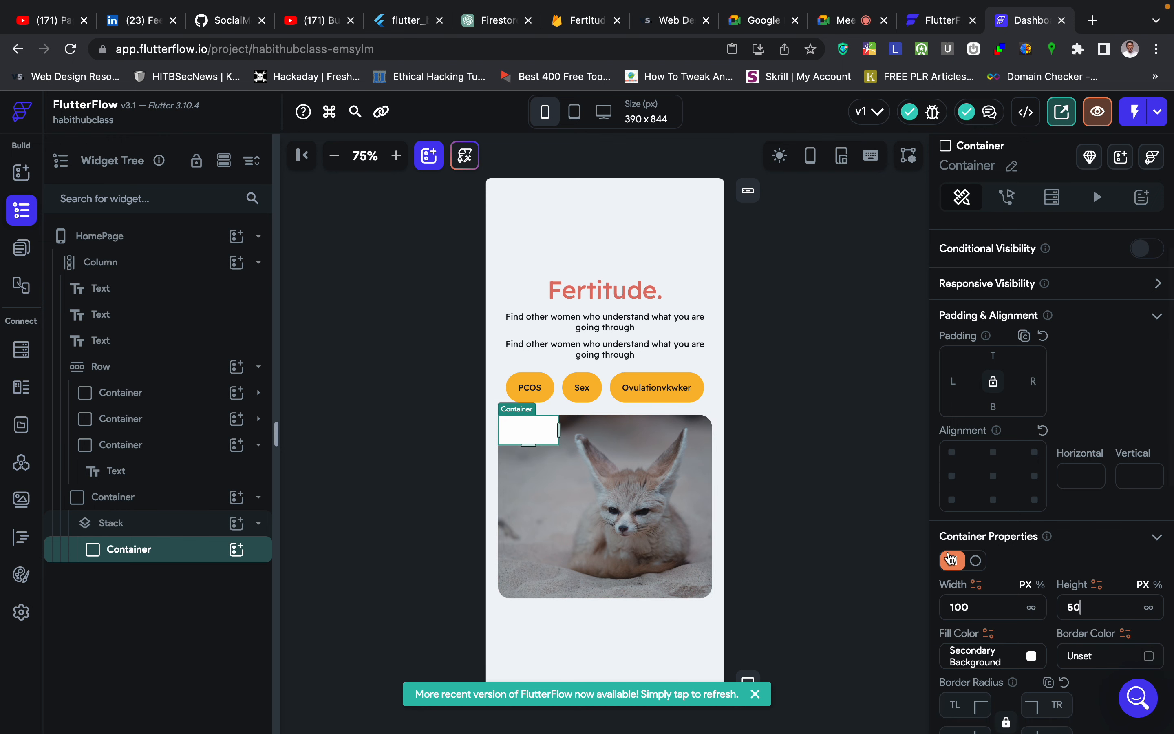
{"action": "scroll", "coordinate": [960, 585], "scroll_direction": "down", "scroll_amount": 2}
{"action": "left_click", "coordinate": [959, 585]}
{"action": "type", "text": "10"}
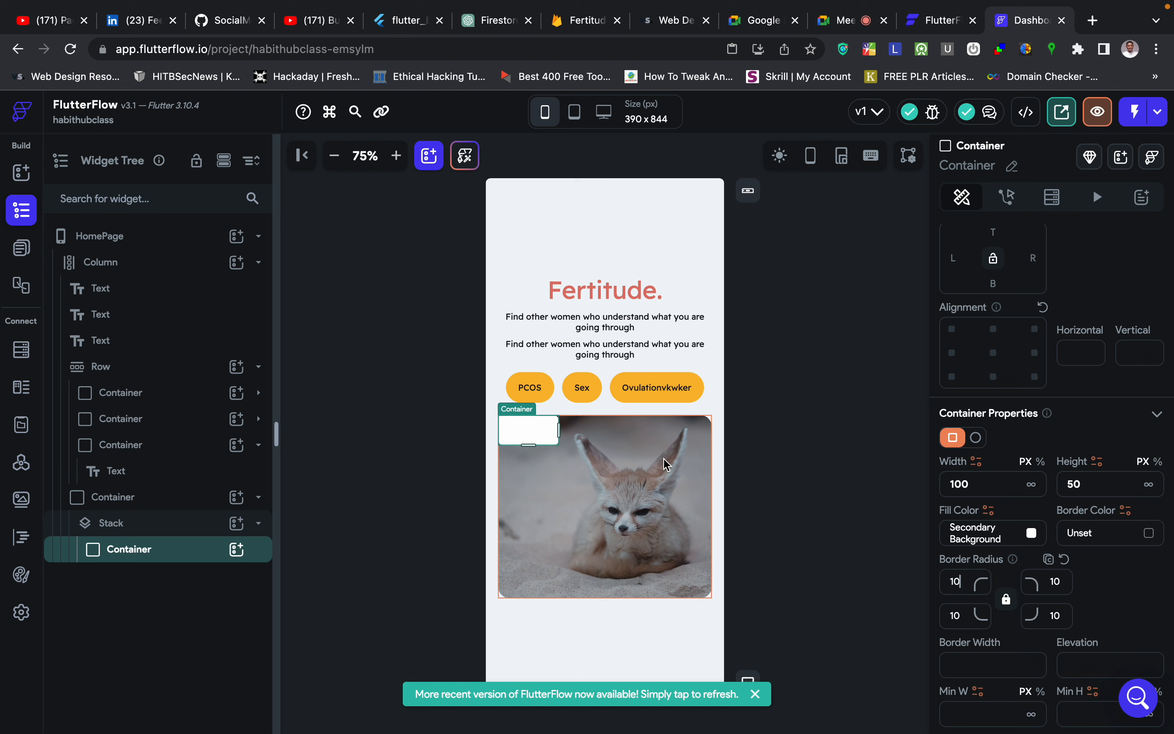
Move the small container to the photo's upper-right area, at about 0.84 horizontal and -0.85 vertical alignment, and compare it with the Figma design.
{"action": "left_click_drag", "start_coordinate": [540, 435], "coordinate": [673, 446]}
{"action": "left_click", "coordinate": [770, 461]}
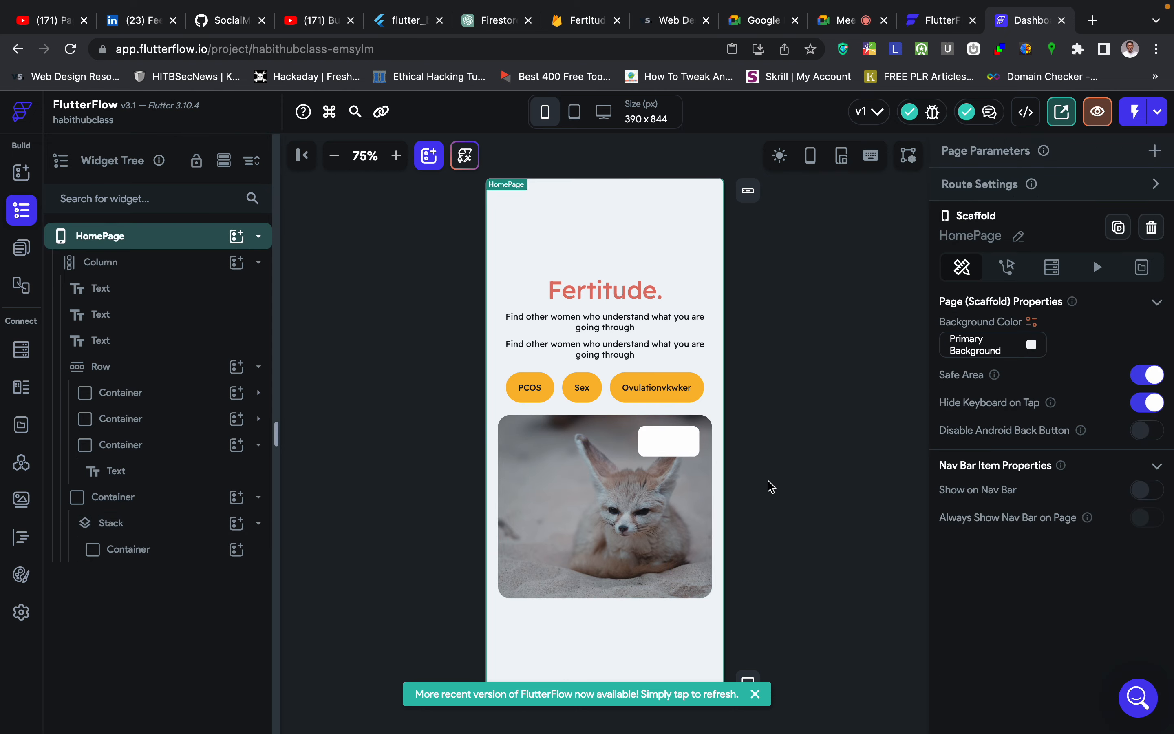
{"action": "key", "text": "ctrl+Right"}
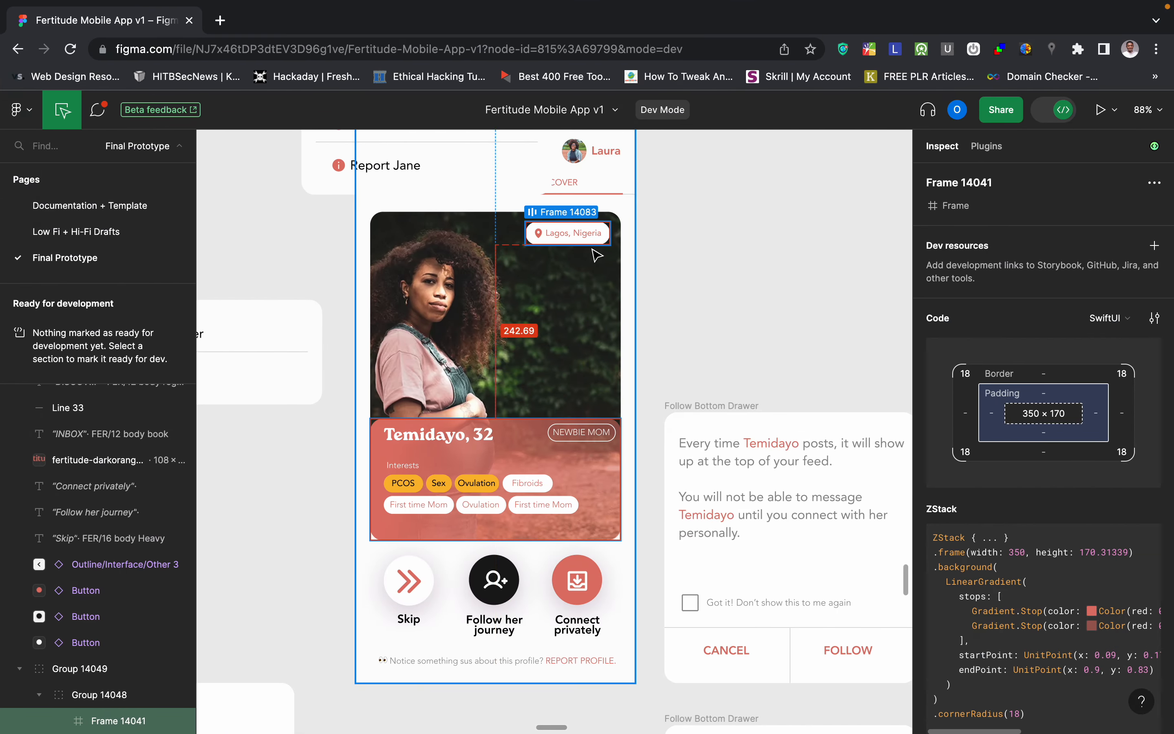
{"action": "key", "text": "ctrl+Left"}
Increase the border radius of the small white container on the photo to give it a pill shape.
{"action": "left_click", "coordinate": [671, 450]}
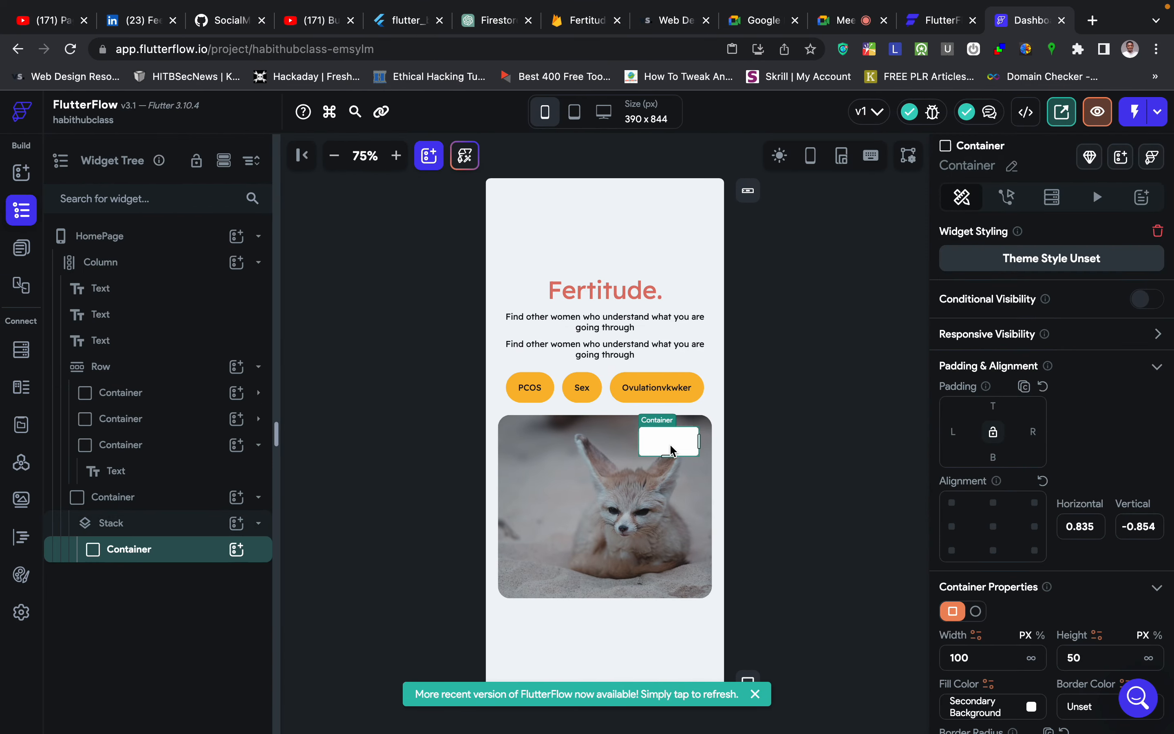
{"action": "scroll", "coordinate": [955, 609], "scroll_direction": "down", "scroll_amount": 1}
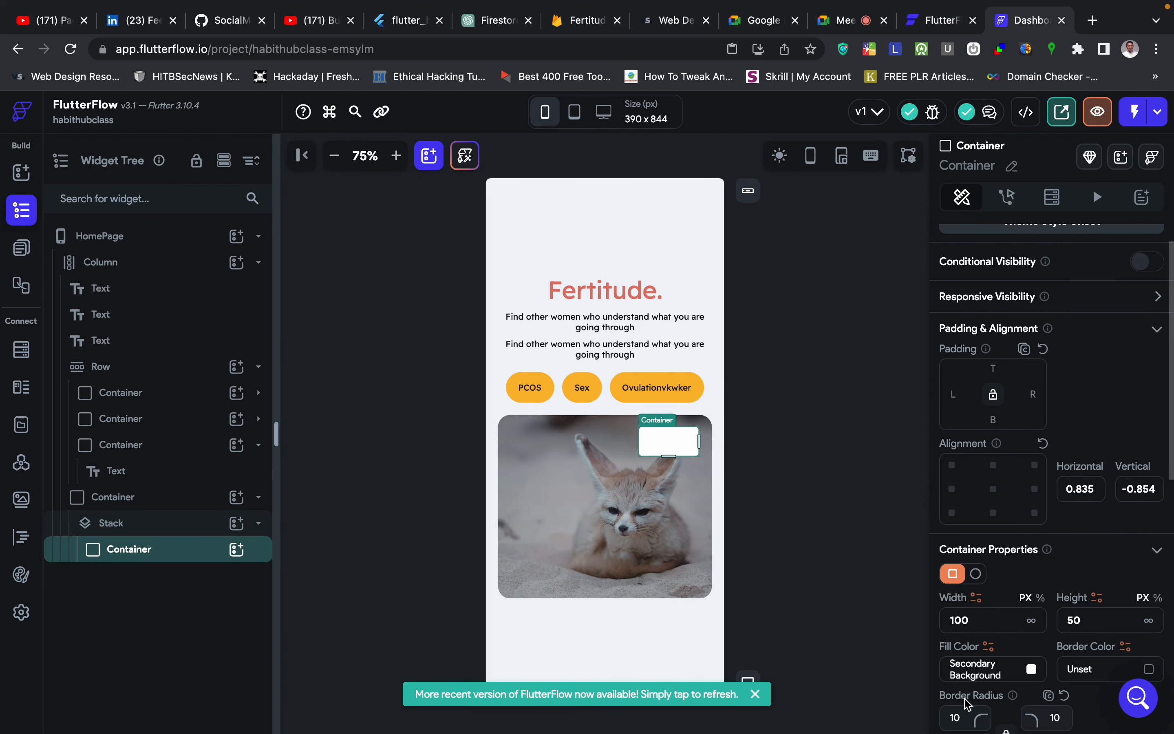
{"action": "scroll", "coordinate": [1034, 501], "scroll_direction": "down", "scroll_amount": 10}
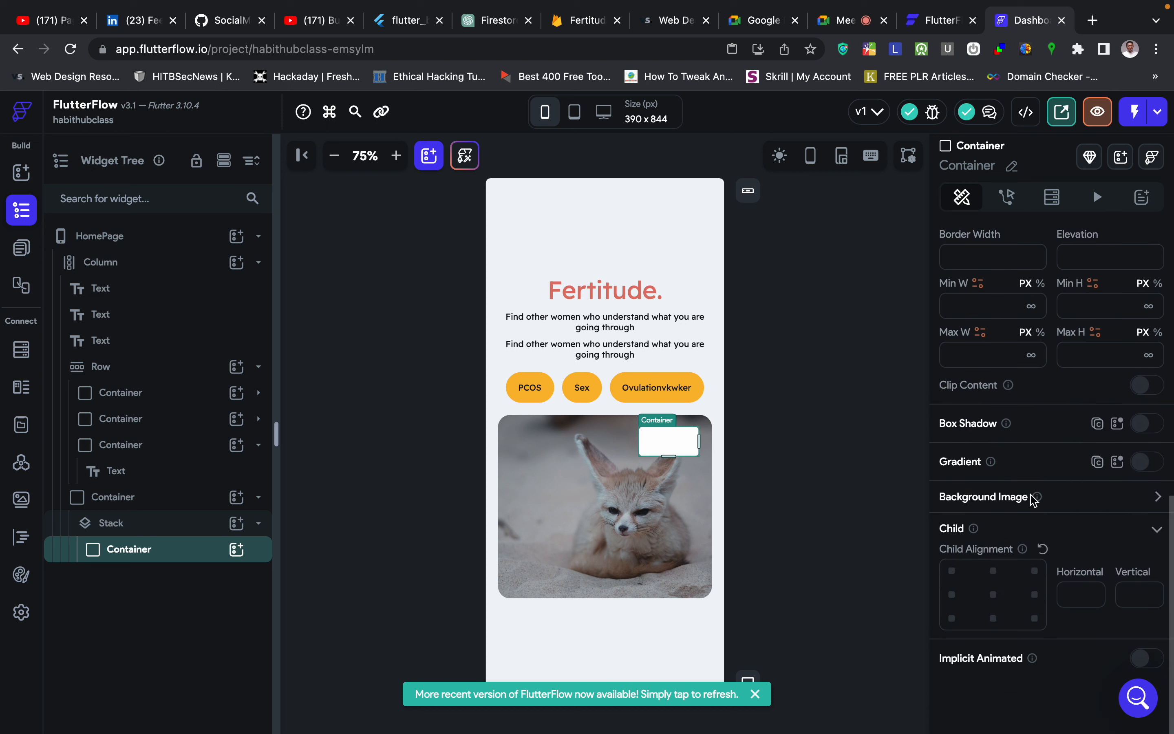
{"action": "scroll", "coordinate": [989, 352], "scroll_direction": "up", "scroll_amount": 4}
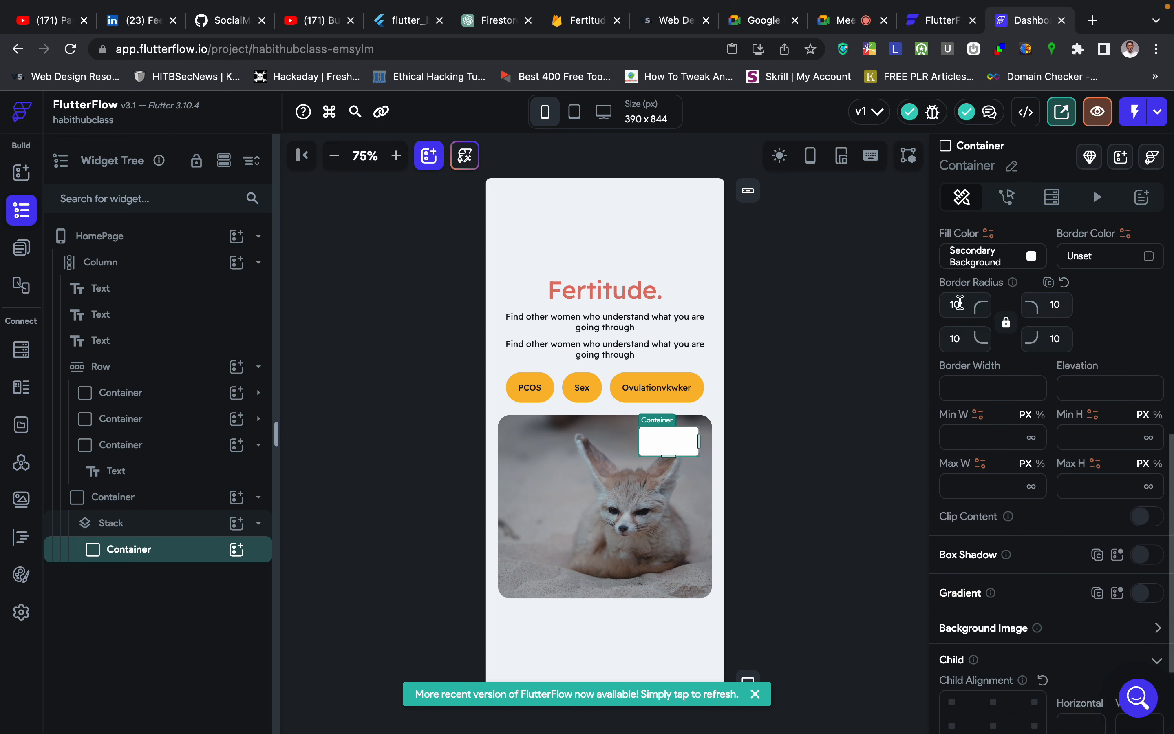
{"action": "key", "text": "BackSpace"}
{"action": "key", "text": "BackSpace"}
{"action": "type", "text": "60"}
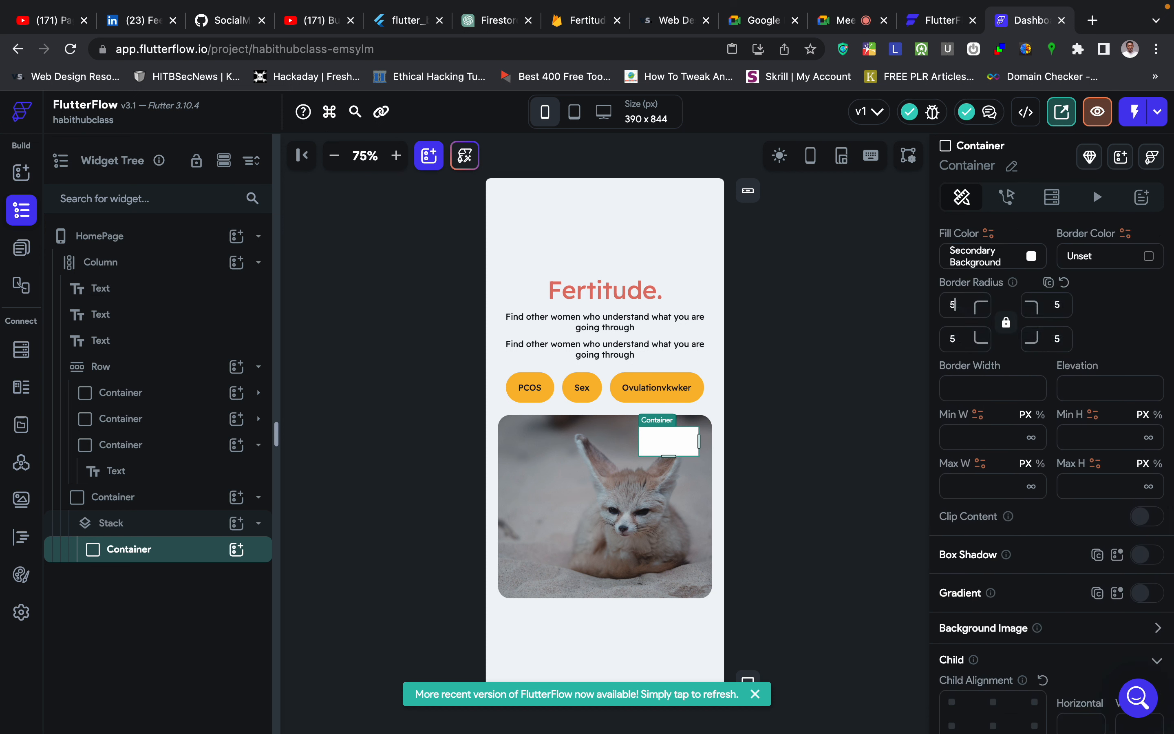
{"action": "left_click", "coordinate": [812, 410]}
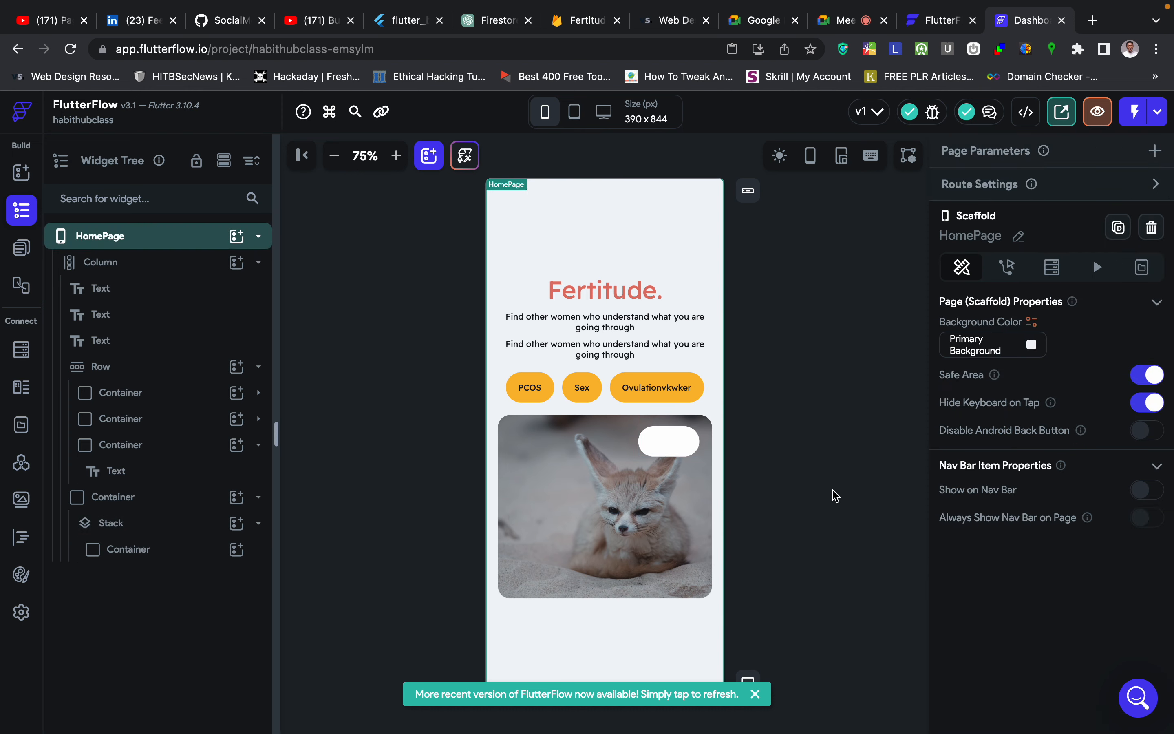
Switch to Figma and examine the location tag with its pin icon on the photo card up close.
{"action": "key", "text": "ctrl+Right"}
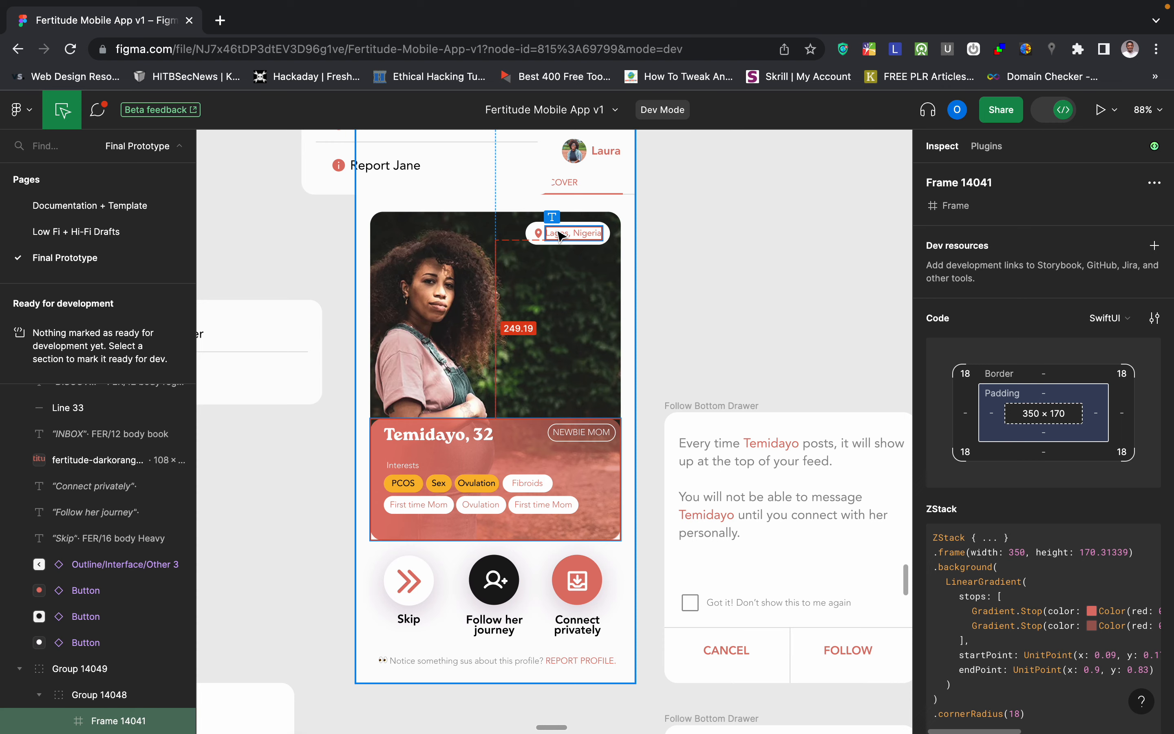
{"action": "scroll", "coordinate": [562, 240], "scroll_direction": "up", "scroll_amount": 5}
{"action": "scroll", "coordinate": [569, 232], "scroll_direction": "up", "scroll_amount": 2}
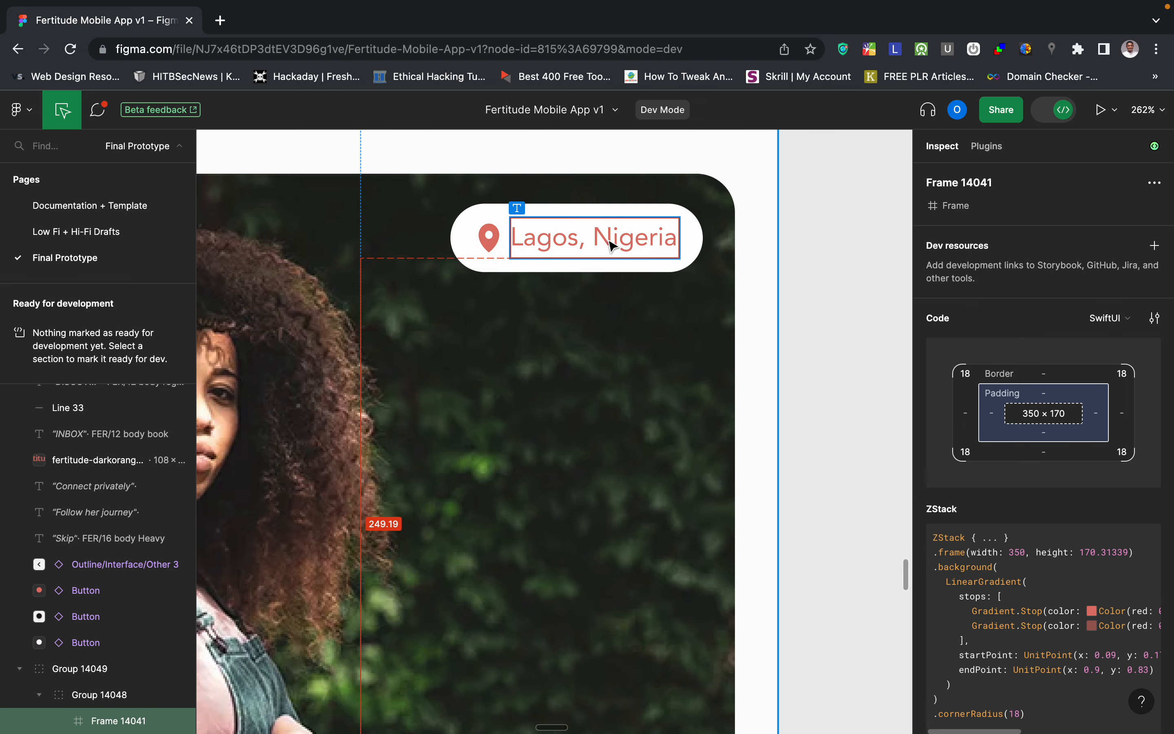
Check the gradient overlay on the Figma photo card and add a second container to the Stack in FlutterFlow.
{"action": "key", "text": "ctrl+Left"}
{"action": "key", "text": "ctrl+Right"}
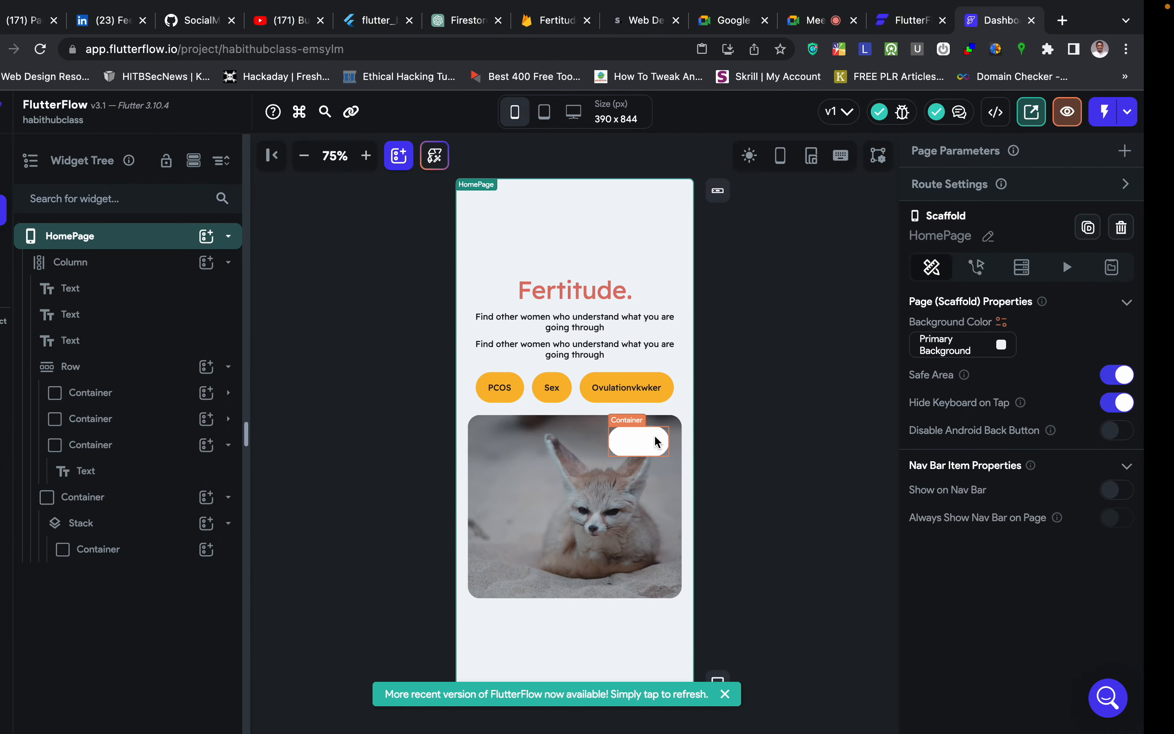
{"action": "scroll", "coordinate": [422, 476], "scroll_direction": "down", "scroll_amount": 6}
{"action": "scroll", "coordinate": [422, 473], "scroll_direction": "left", "scroll_amount": 5}
{"action": "scroll", "coordinate": [422, 473], "scroll_direction": "down", "scroll_amount": 5}
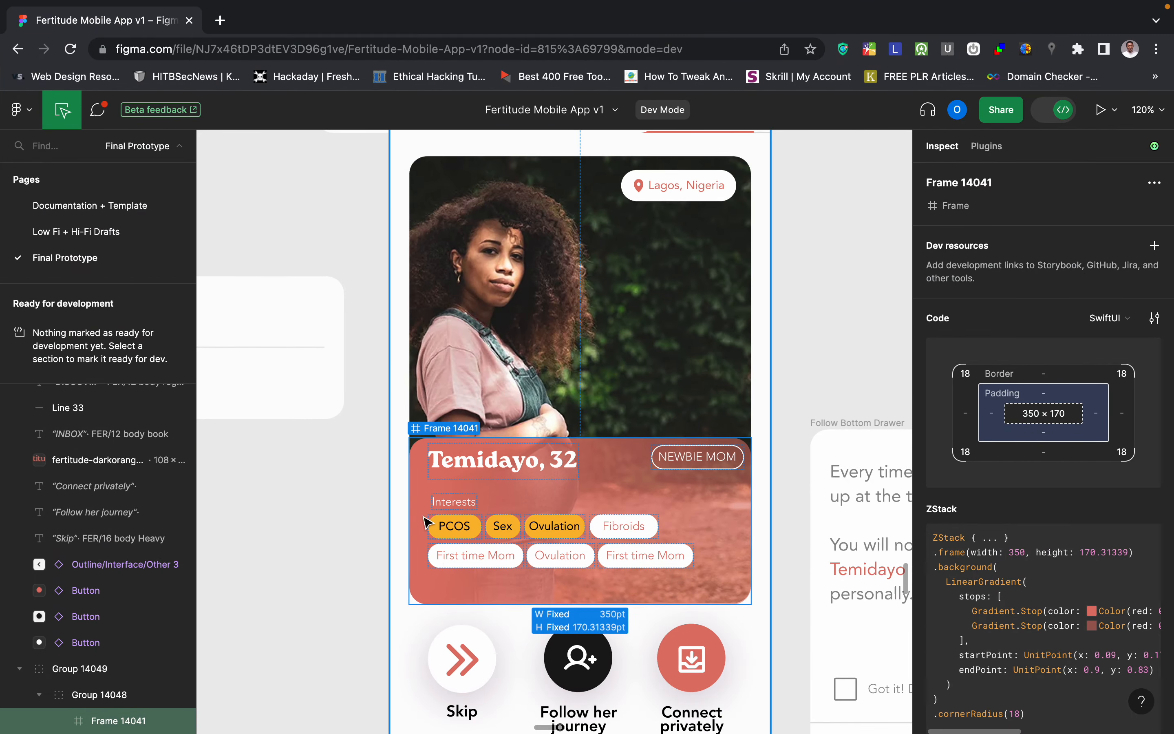
{"action": "key", "text": "ctrl+Left"}
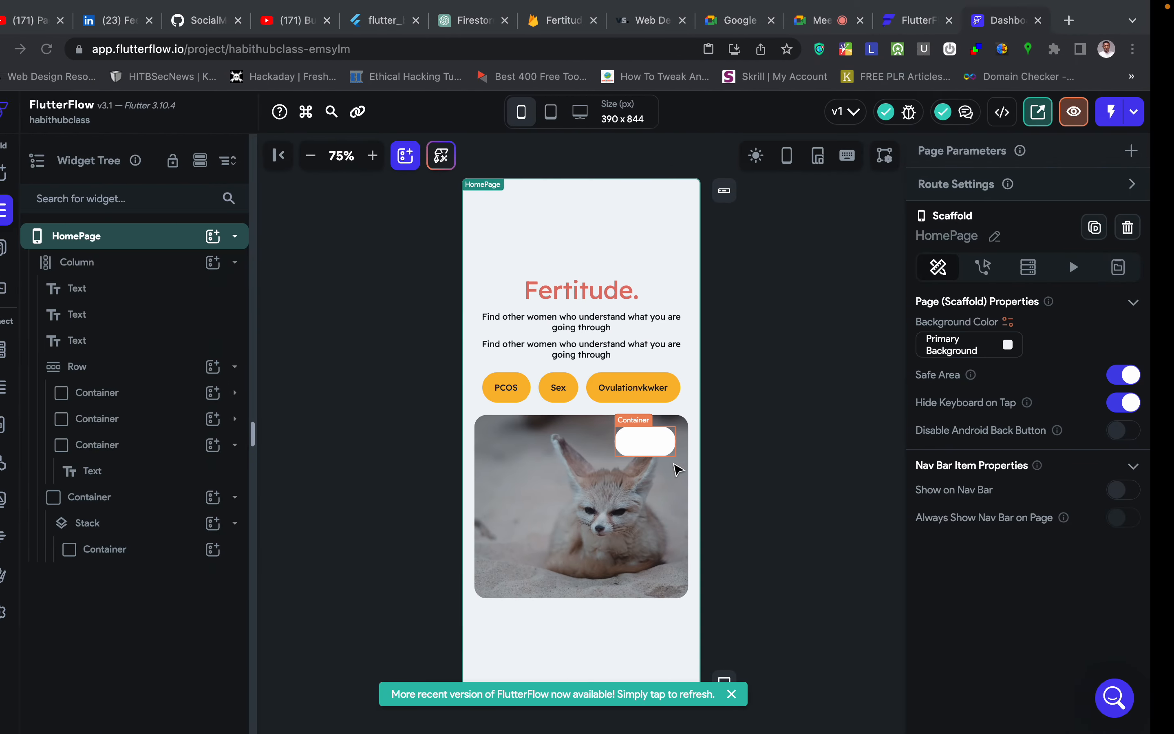
{"action": "left_click", "coordinate": [609, 521]}
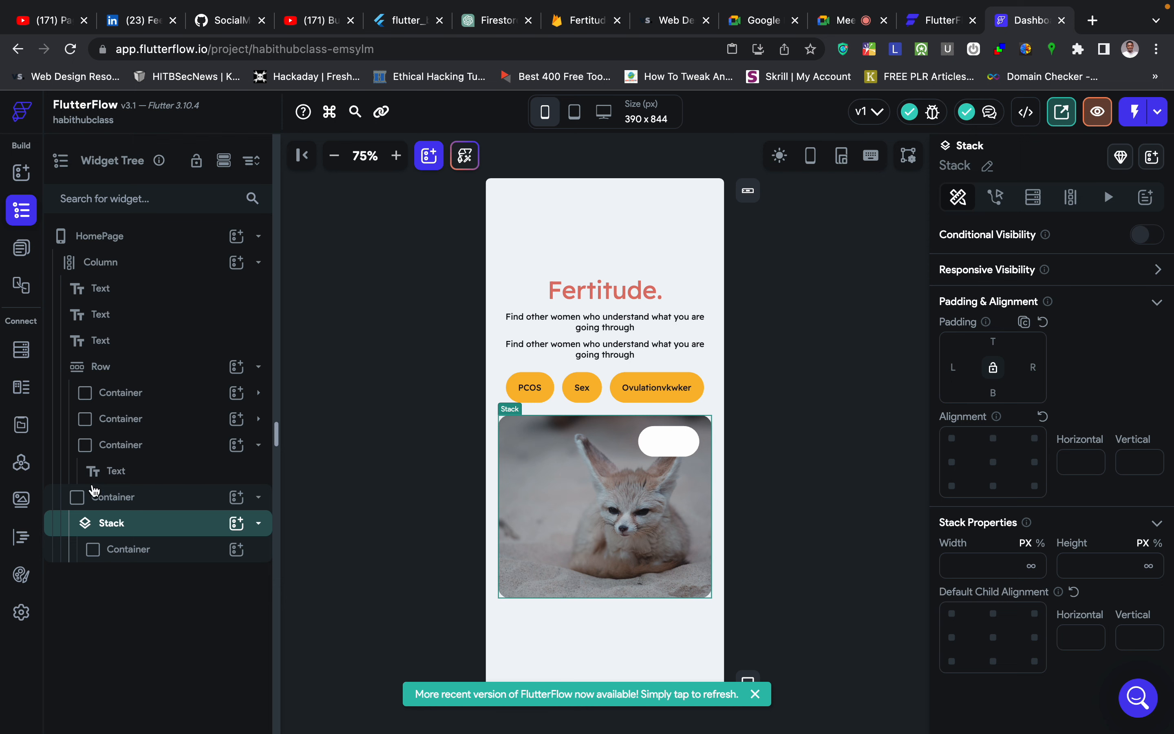
{"action": "left_click", "coordinate": [237, 523]}
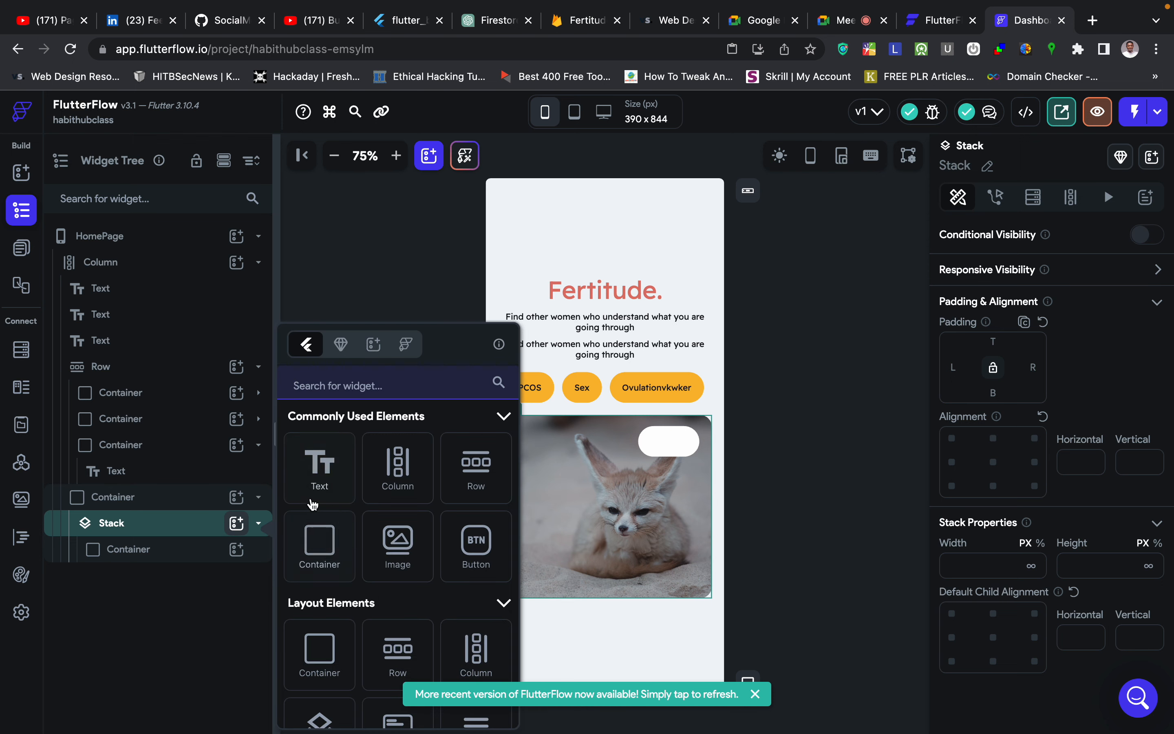
{"action": "left_click", "coordinate": [318, 547]}
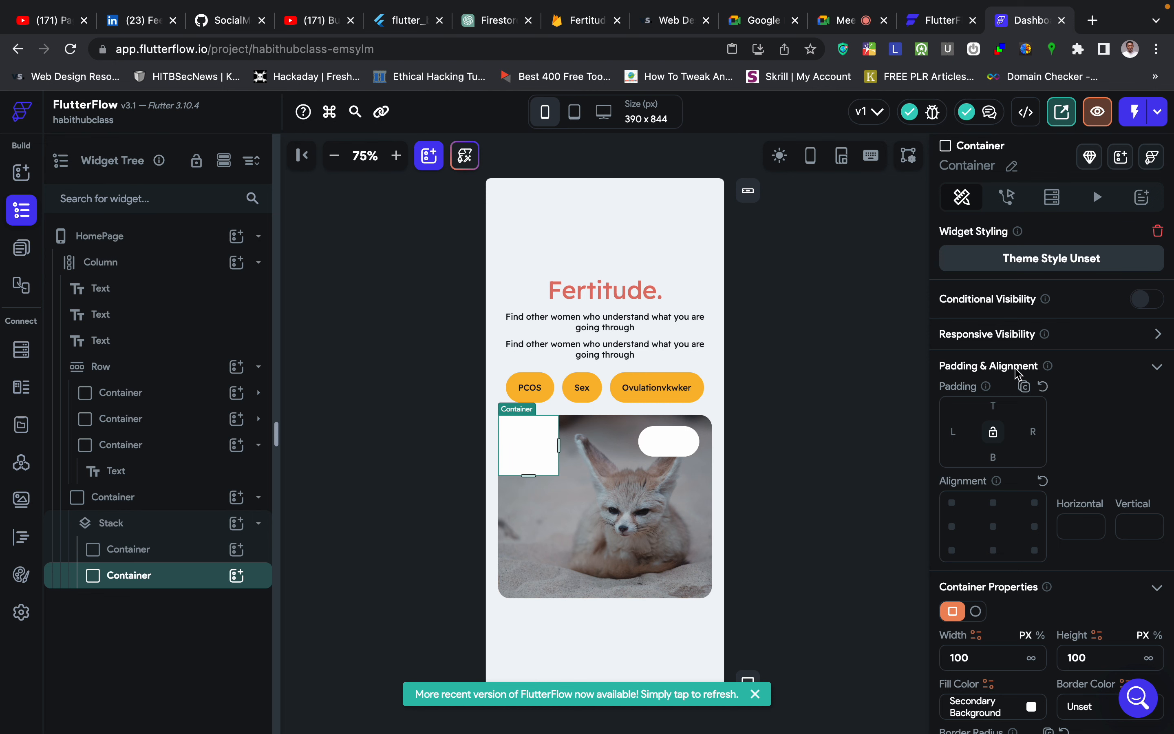
Align the new container to the bottom center of the Stack and set its width to infinity.
{"action": "left_click", "coordinate": [999, 550]}
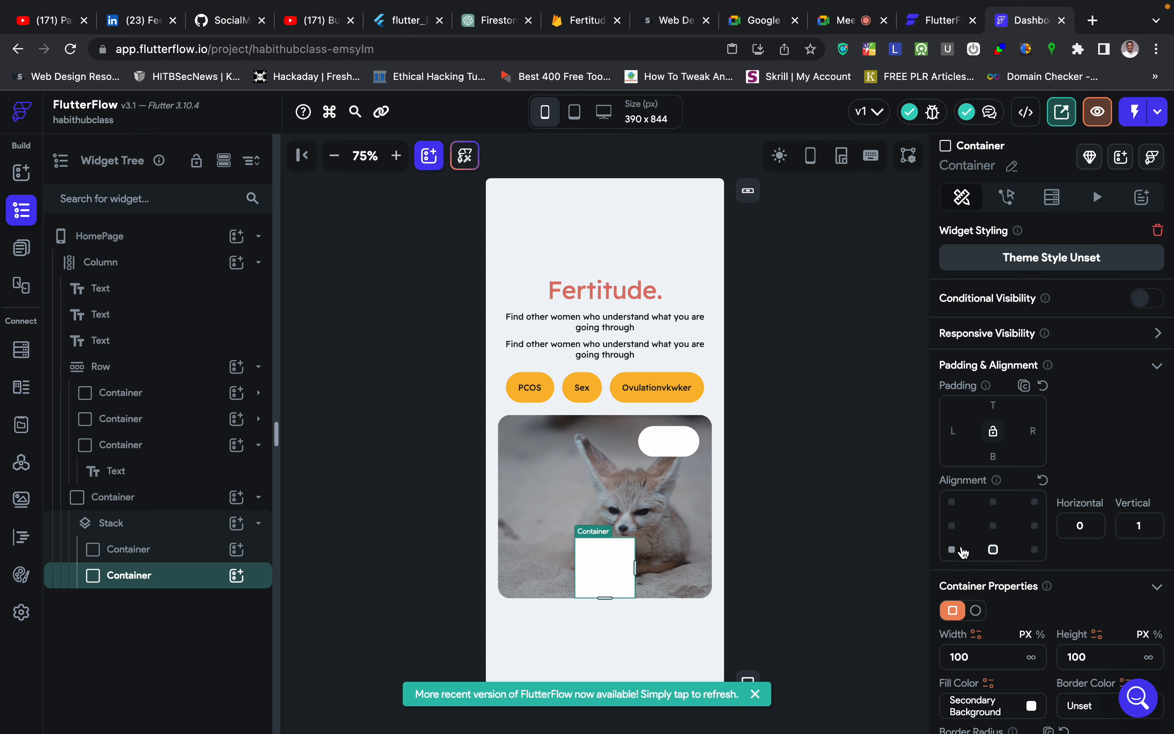
{"action": "scroll", "coordinate": [963, 552], "scroll_direction": "down", "scroll_amount": 6}
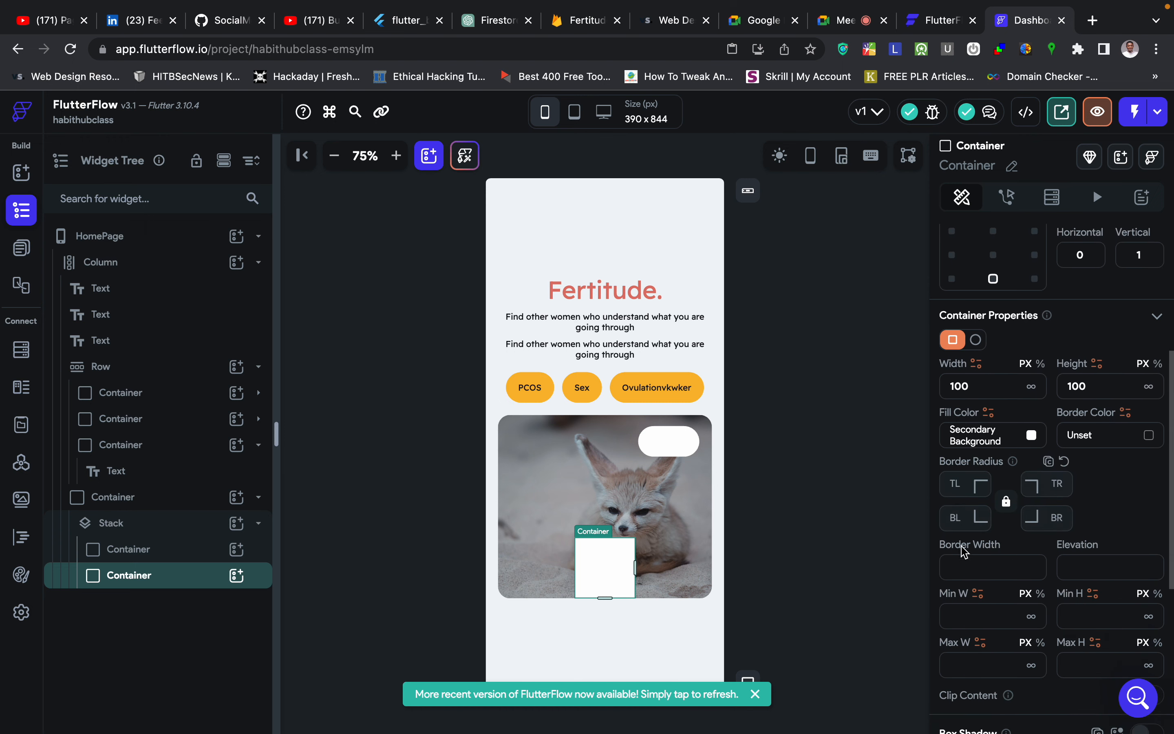
{"action": "left_click", "coordinate": [1033, 377]}
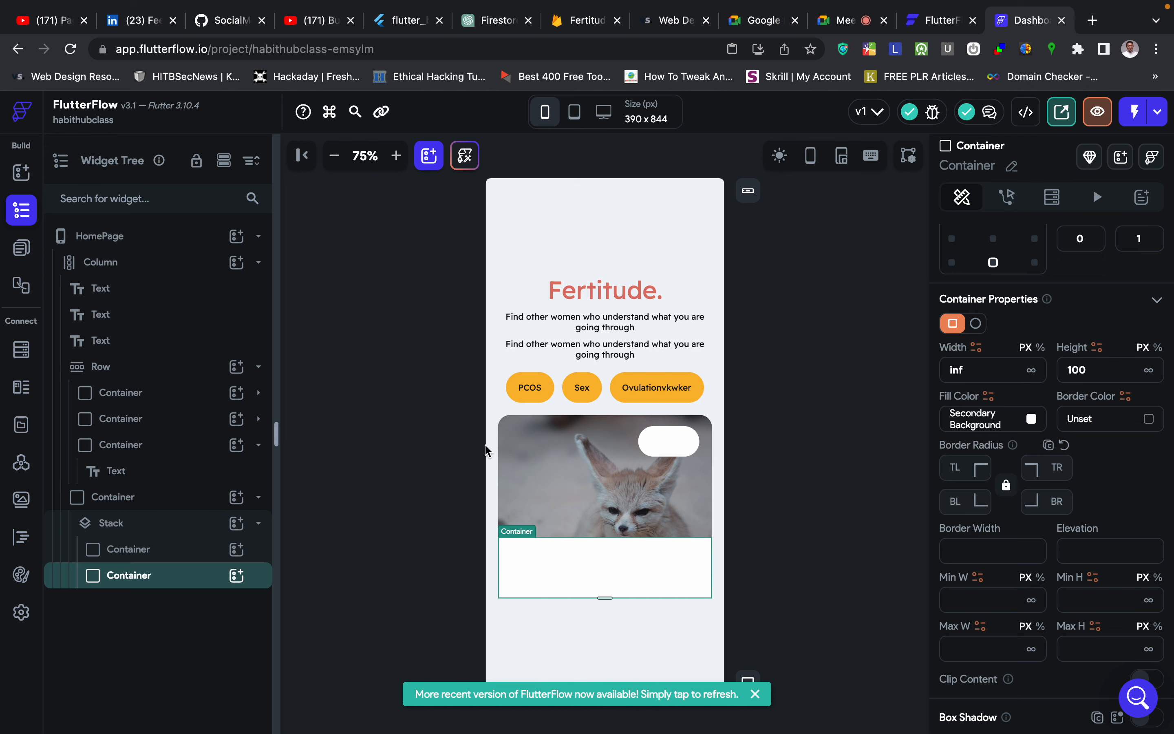
{"action": "left_click", "coordinate": [865, 525]}
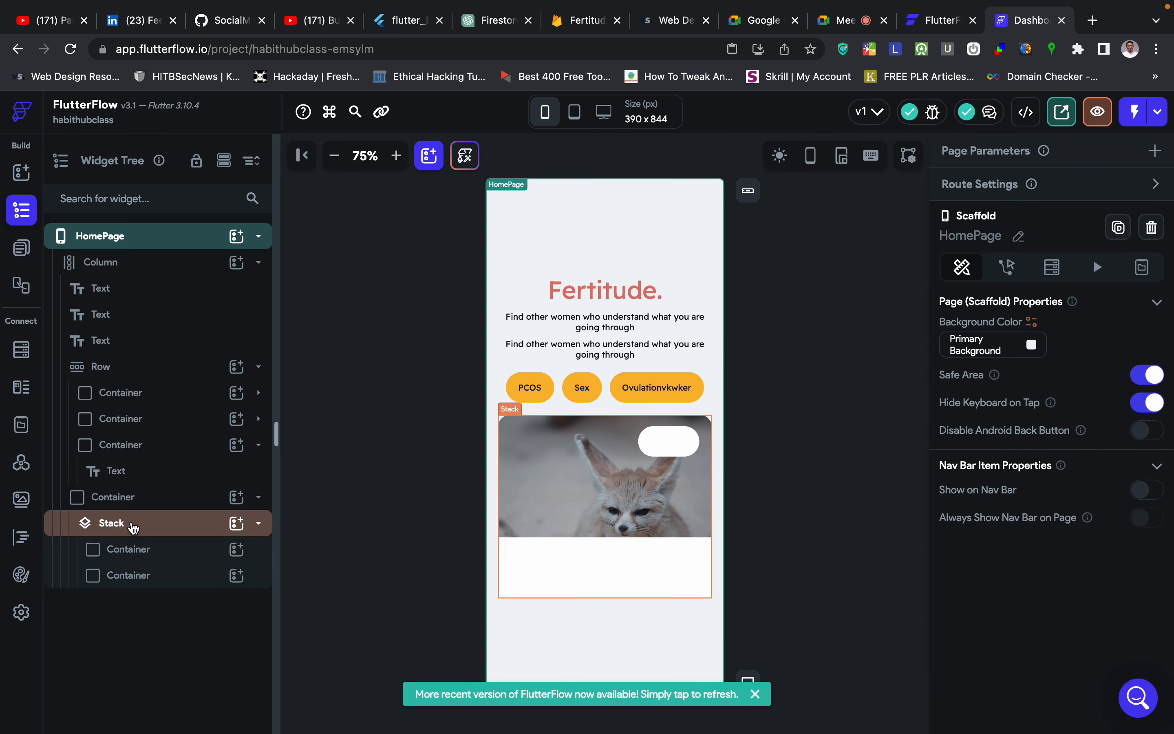
Turn on Clip Content for the outer photo container that holds the Stack.
{"action": "left_click", "coordinate": [138, 500]}
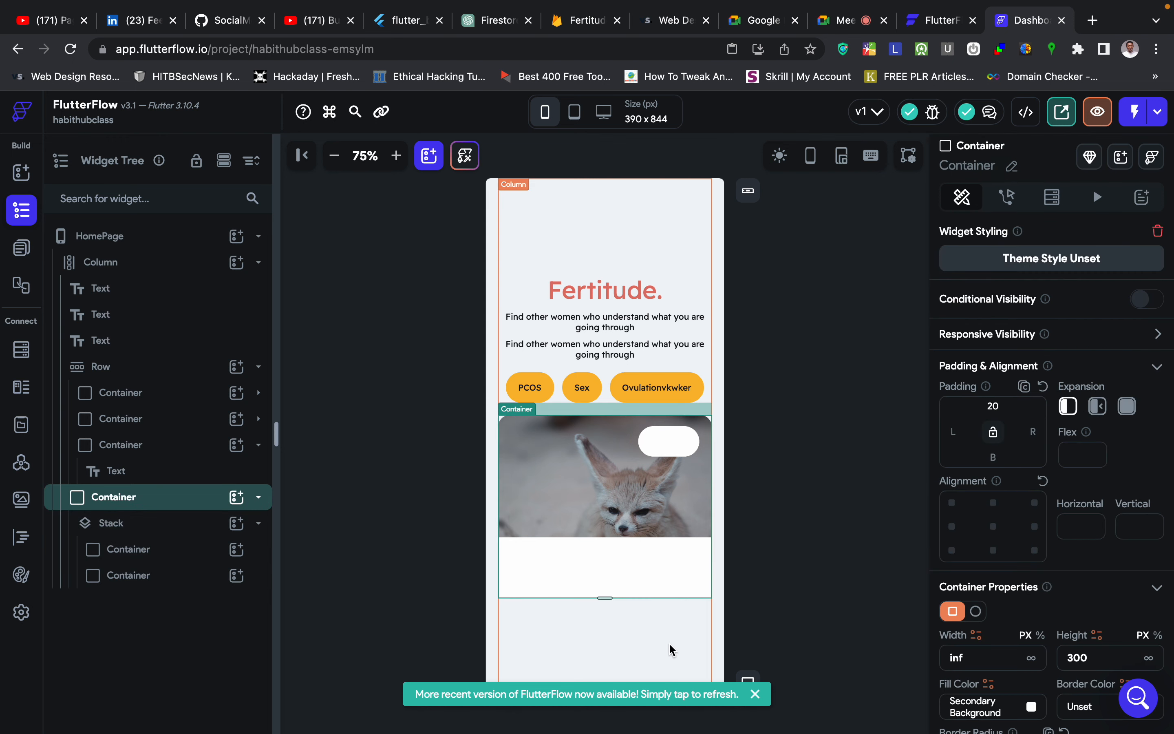
{"action": "left_click", "coordinate": [804, 565]}
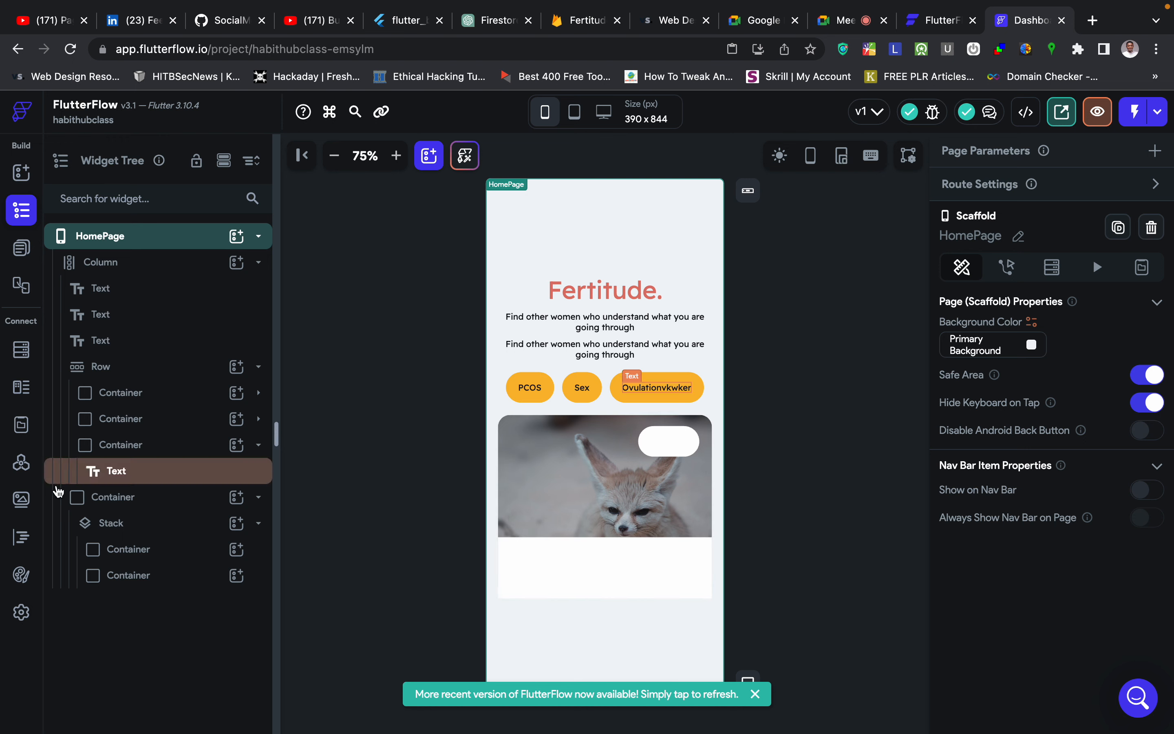
{"action": "left_click", "coordinate": [134, 497]}
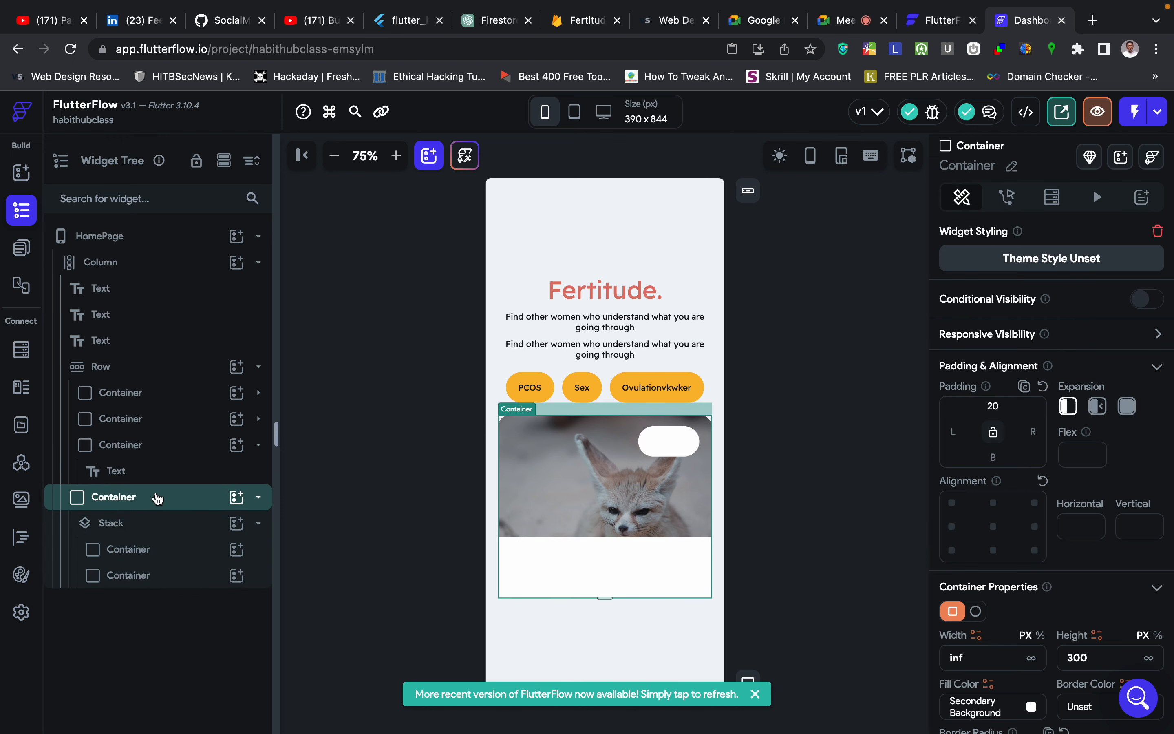
{"action": "scroll", "coordinate": [1092, 456], "scroll_direction": "down", "scroll_amount": 10}
{"action": "scroll", "coordinate": [1091, 457], "scroll_direction": "down", "scroll_amount": 3}
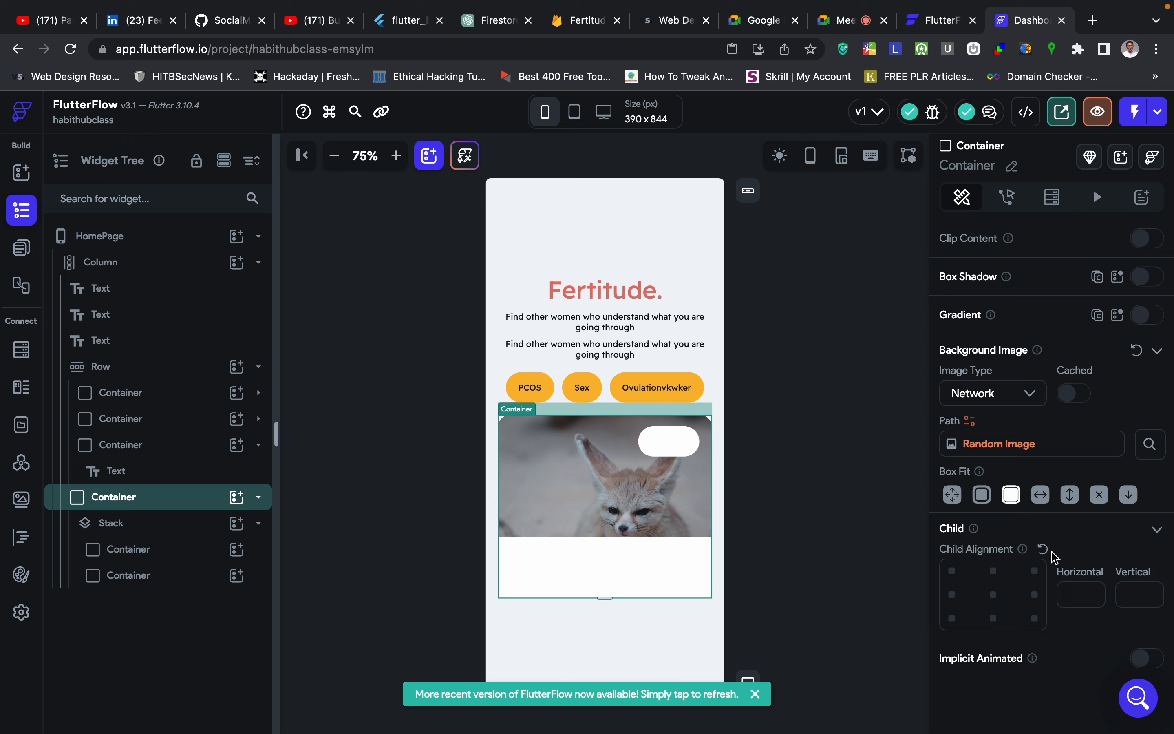
{"action": "scroll", "coordinate": [1105, 563], "scroll_direction": "up", "scroll_amount": 1}
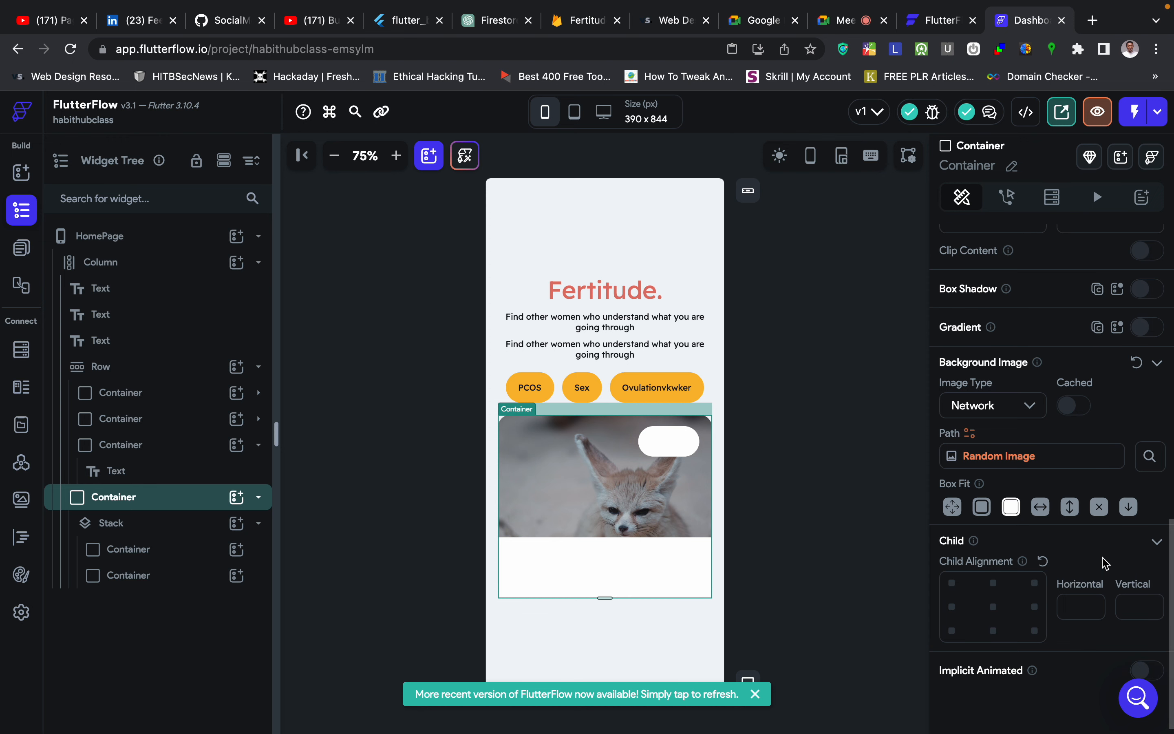
{"action": "scroll", "coordinate": [1103, 467], "scroll_direction": "up", "scroll_amount": 2}
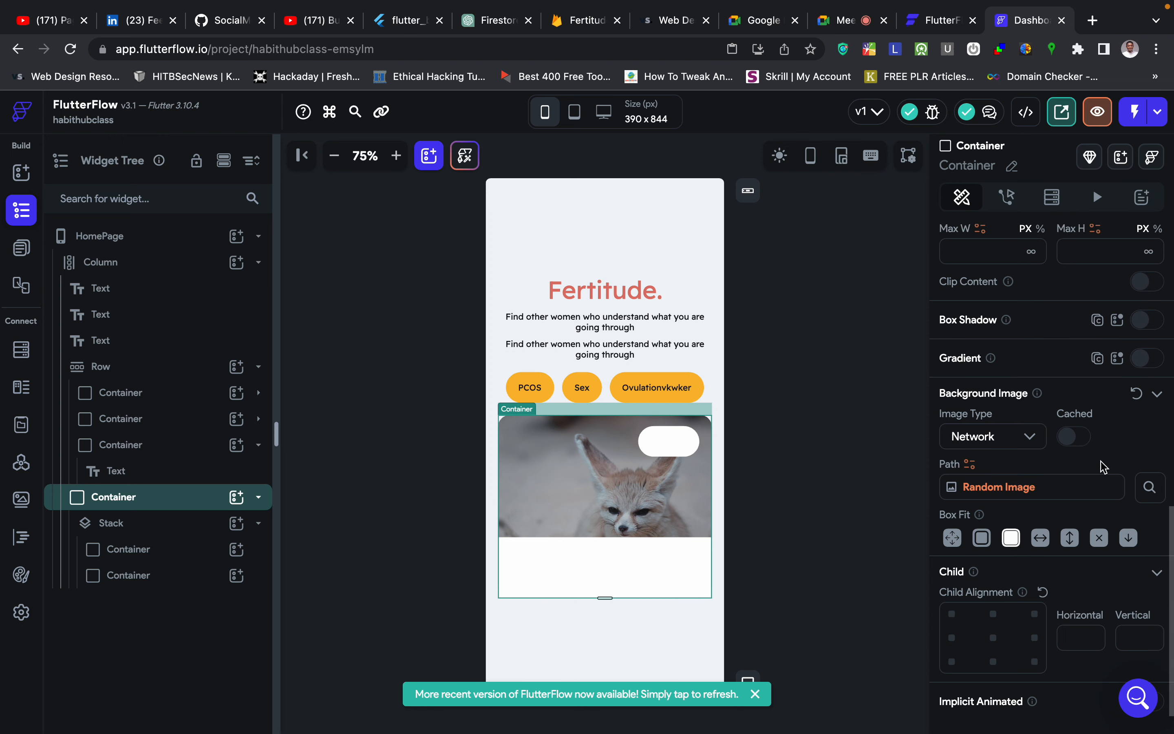
{"action": "scroll", "coordinate": [1105, 466], "scroll_direction": "up", "scroll_amount": 2}
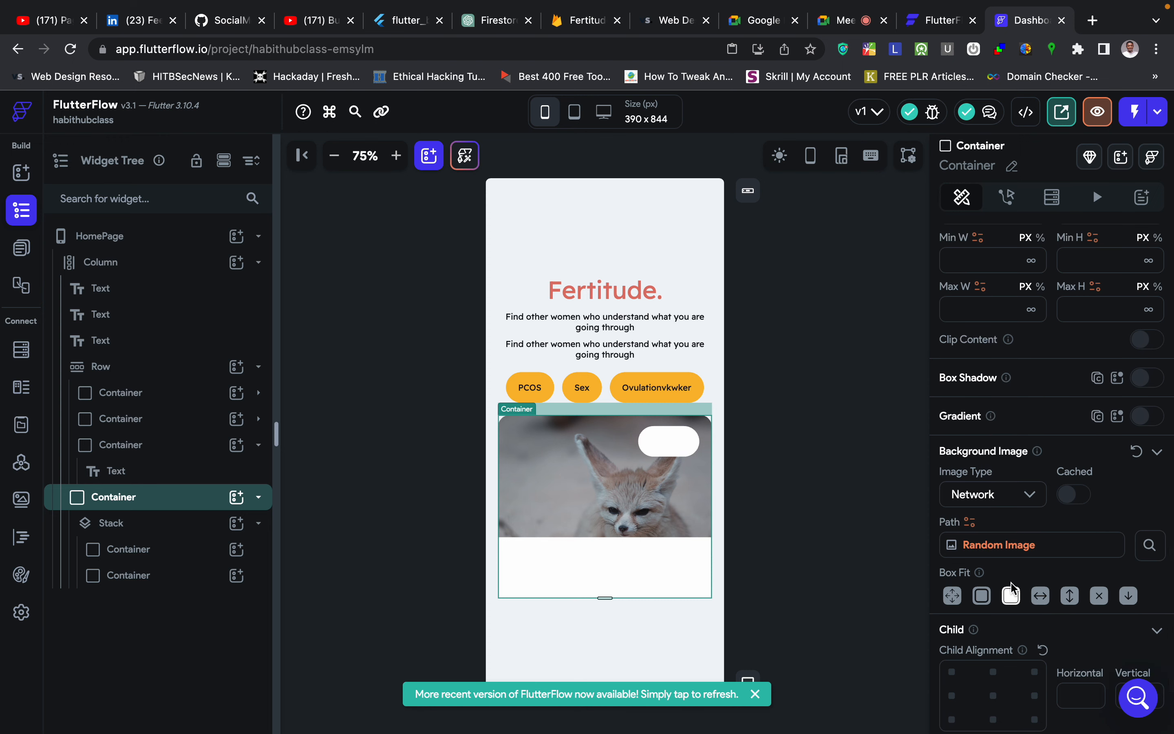
{"action": "scroll", "coordinate": [987, 645], "scroll_direction": "down", "scroll_amount": 2}
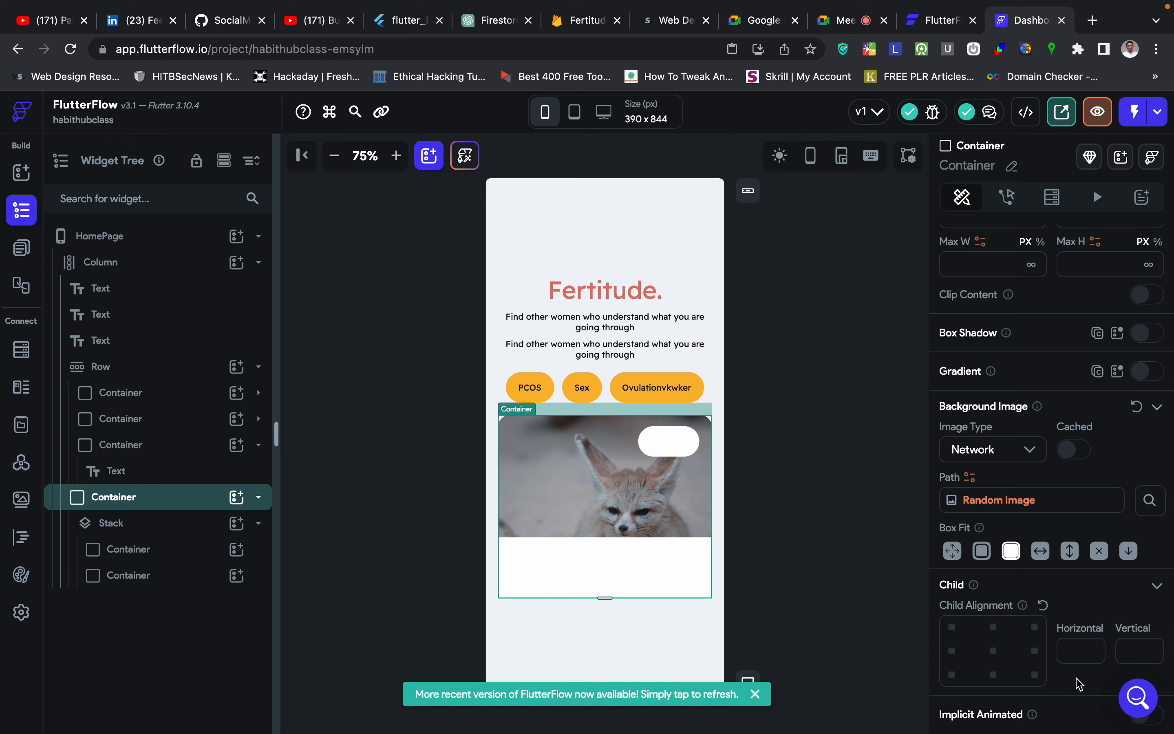
{"action": "scroll", "coordinate": [1085, 589], "scroll_direction": "up", "scroll_amount": 8}
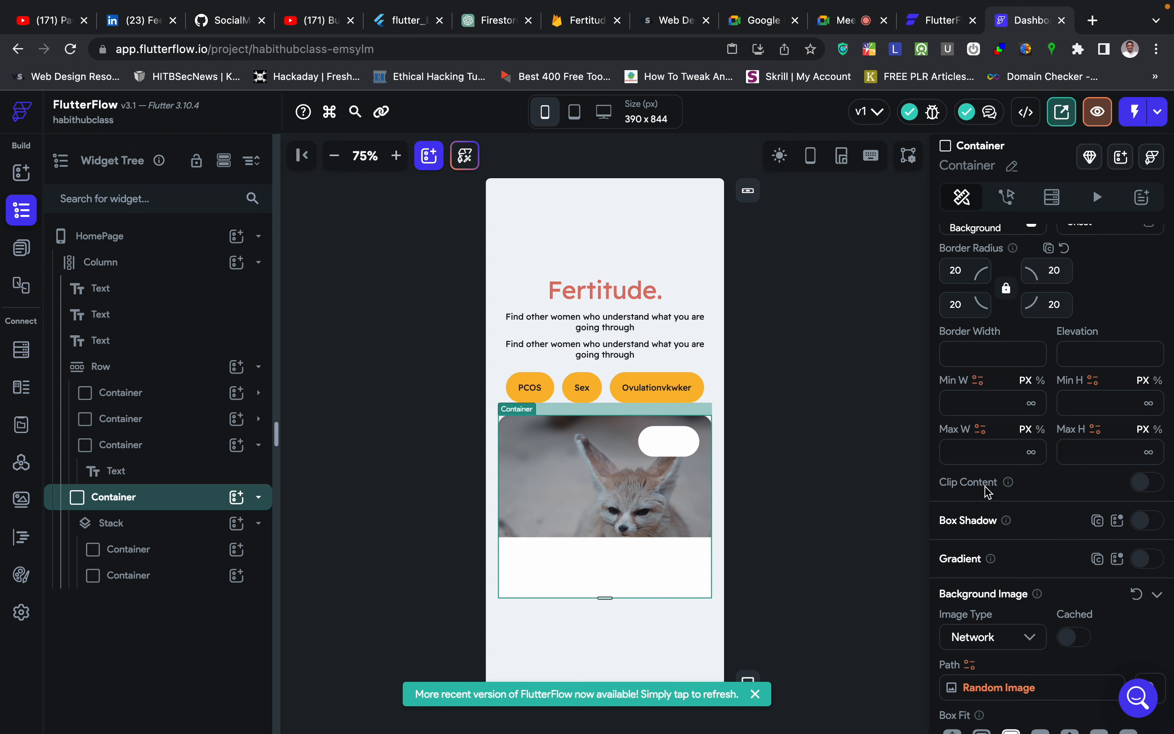
{"action": "left_click", "coordinate": [1141, 489]}
{"action": "left_click", "coordinate": [808, 493]}
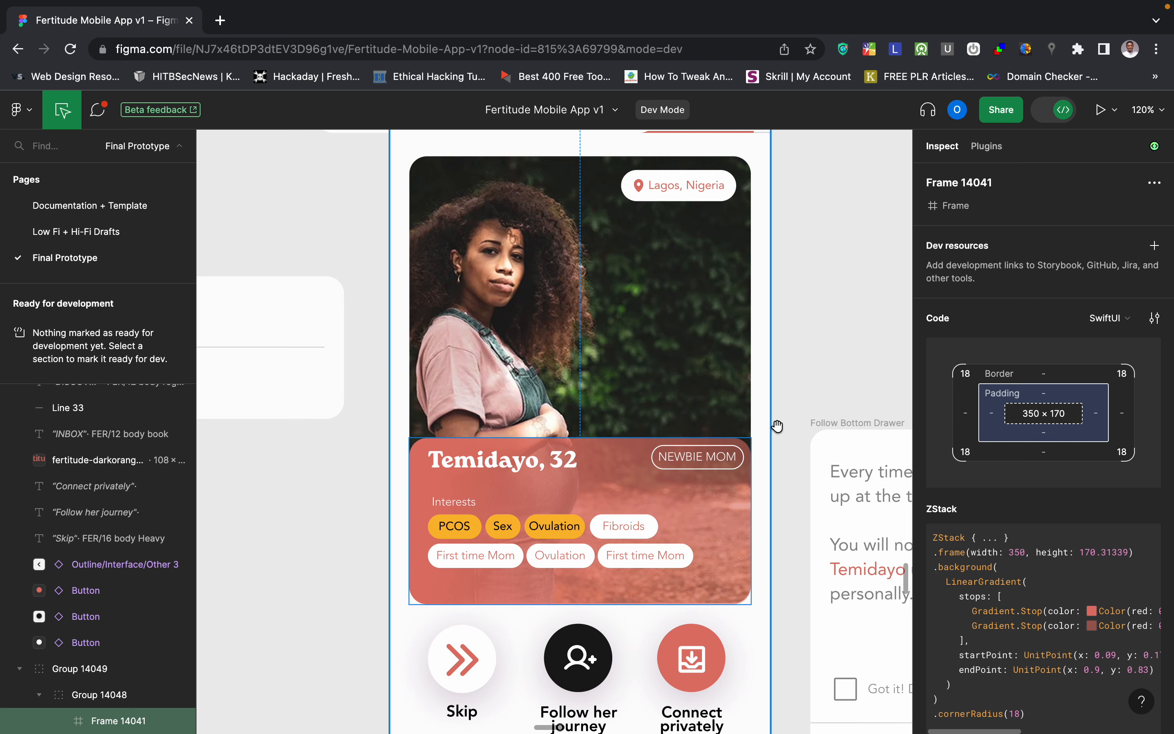
Set the top-left and top-right border radius of the container at the photo's bottom edge to 20.
{"action": "key", "text": "ctrl+Left"}
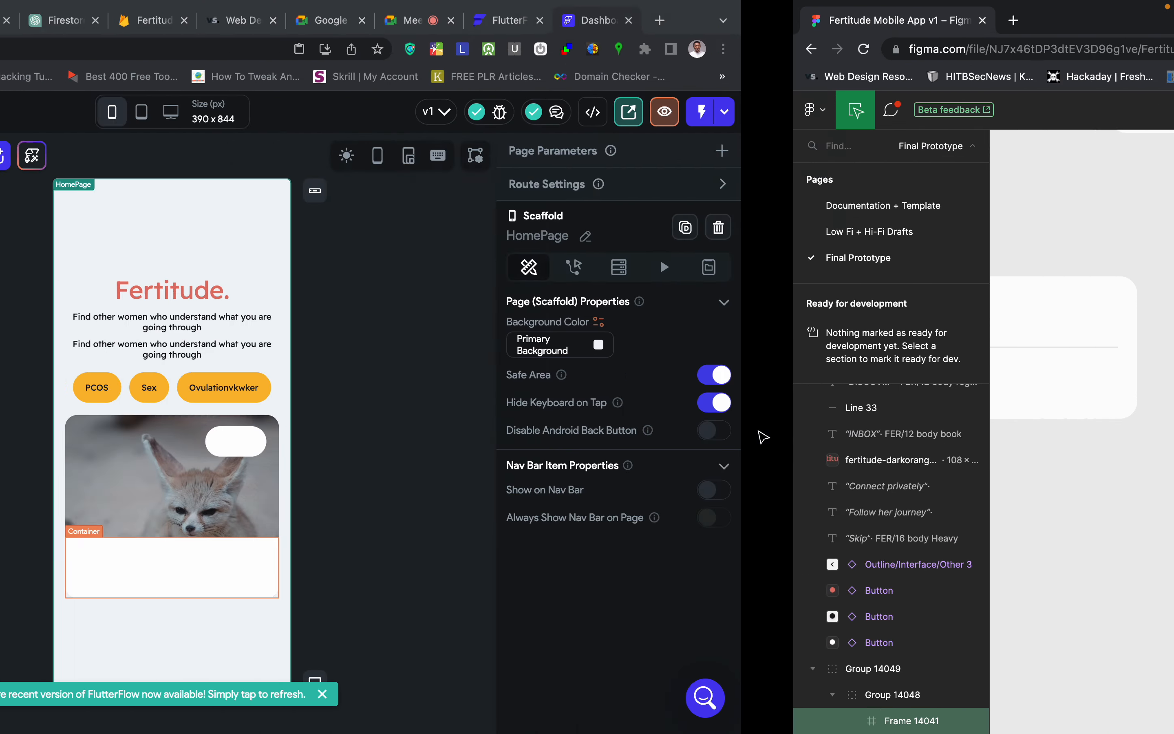
{"action": "left_click", "coordinate": [582, 558]}
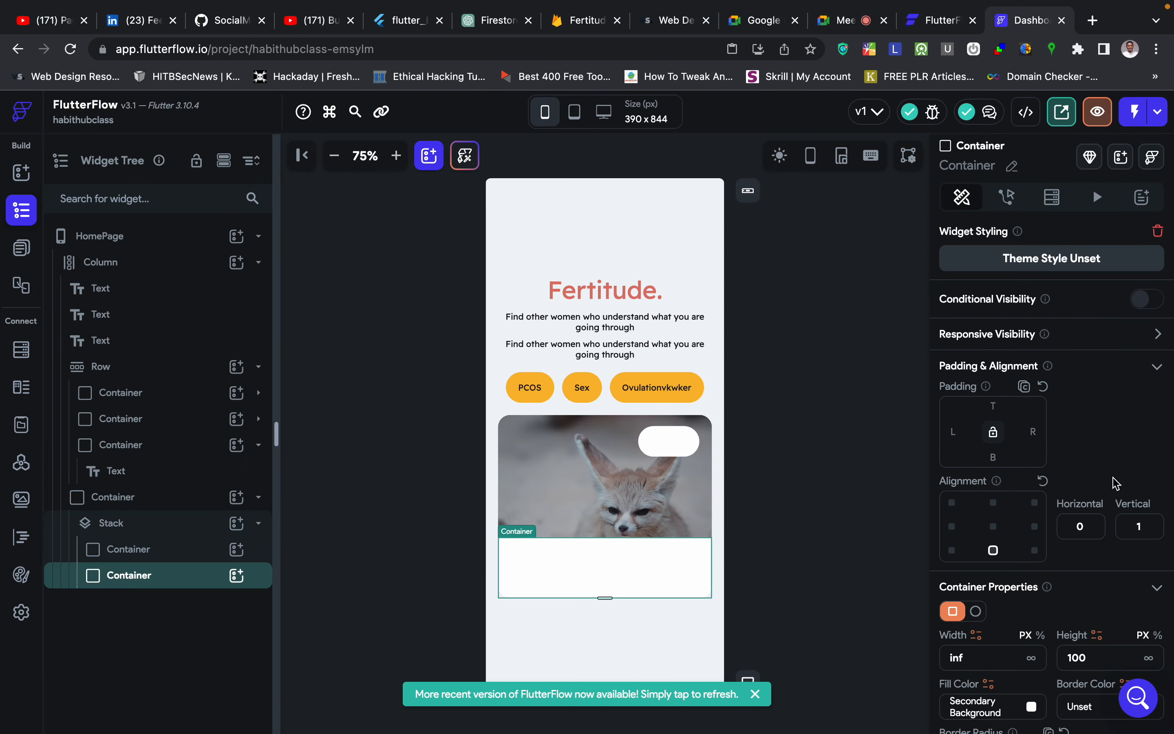
{"action": "scroll", "coordinate": [1015, 510], "scroll_direction": "down", "scroll_amount": 8}
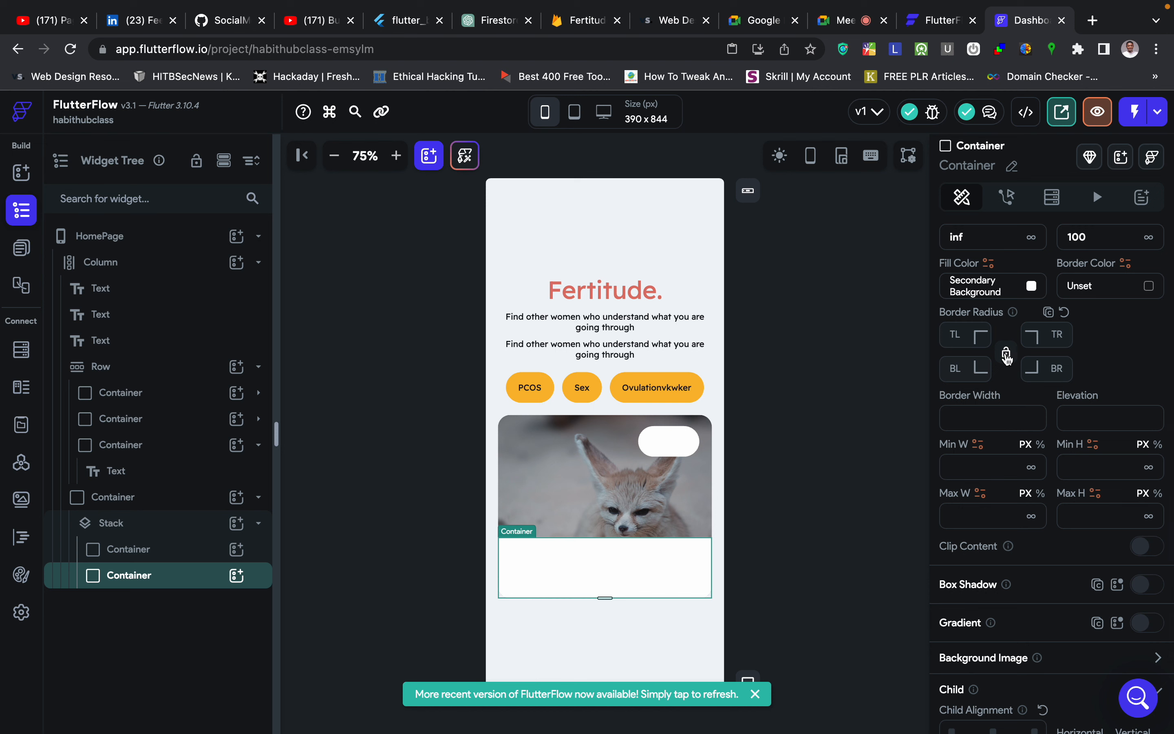
{"action": "left_click", "coordinate": [964, 338]}
{"action": "type", "text": "20"}
{"action": "left_click", "coordinate": [1050, 334]}
{"action": "left_click", "coordinate": [825, 511]}
Set the fill color of the bottom overlay container to the recently used coral #DE766A, matching the Figma card.
{"action": "key", "text": "ctrl+Right"}
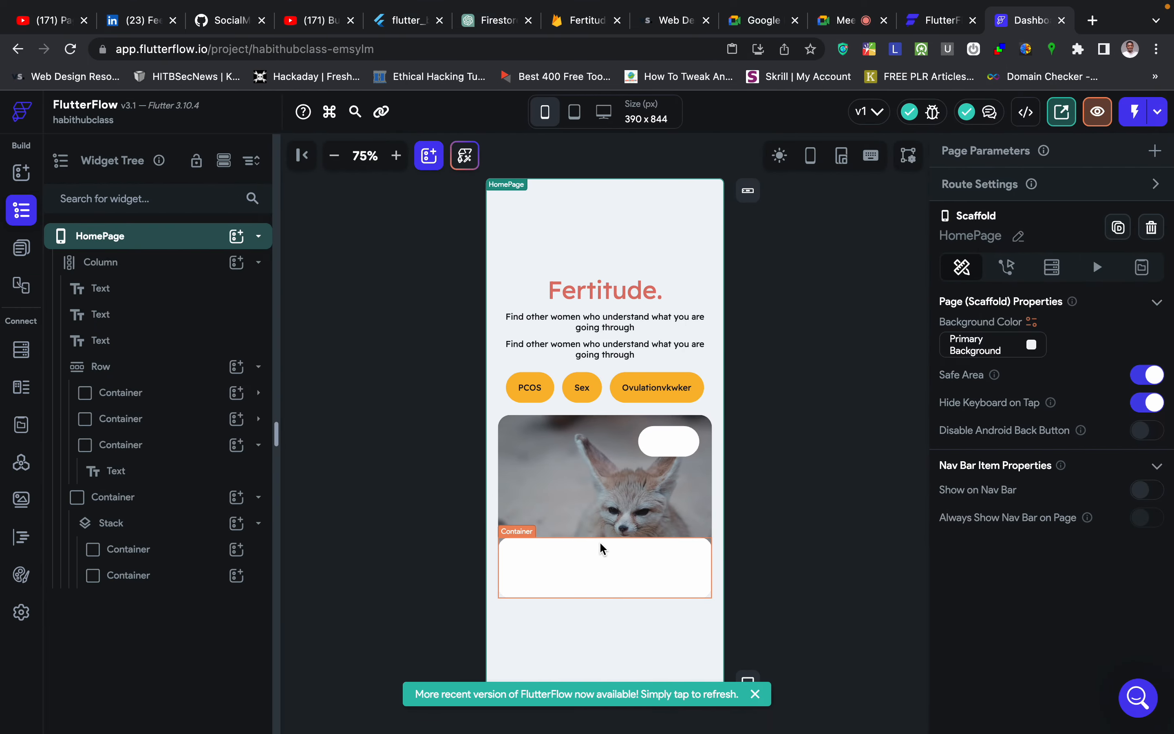
{"action": "left_click", "coordinate": [332, 541]}
{"action": "scroll", "coordinate": [1082, 492], "scroll_direction": "down", "scroll_amount": 10}
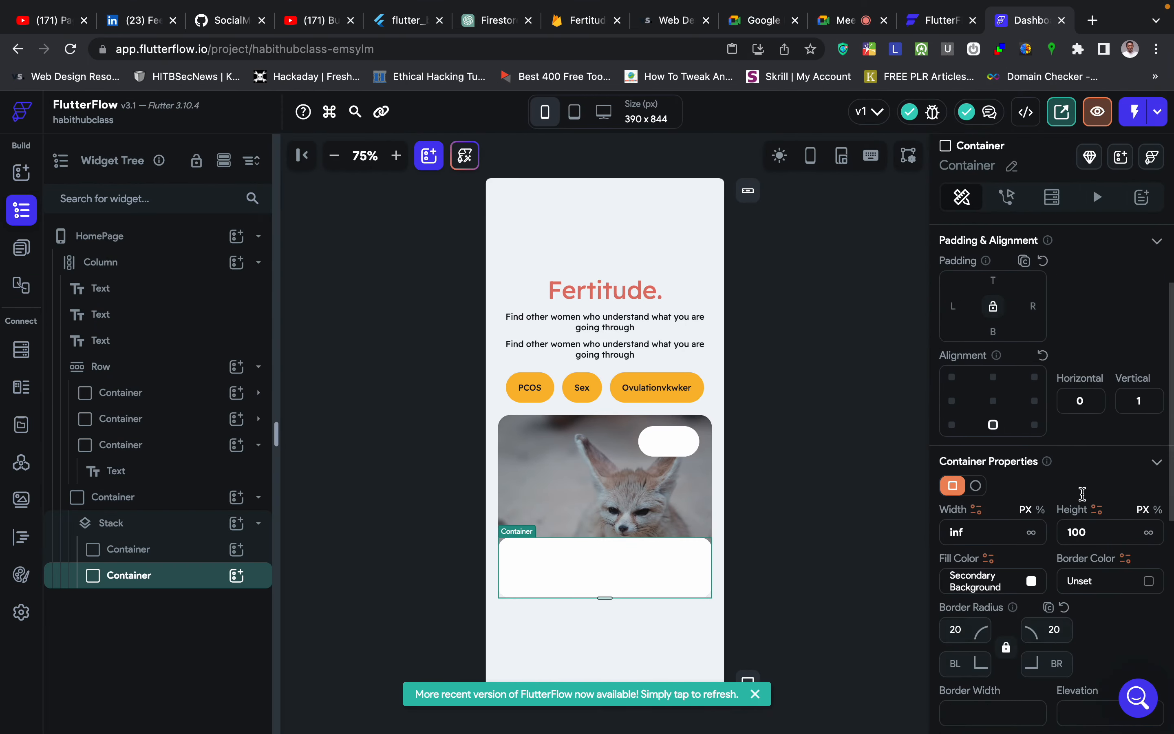
{"action": "key", "text": "ctrl+Right"}
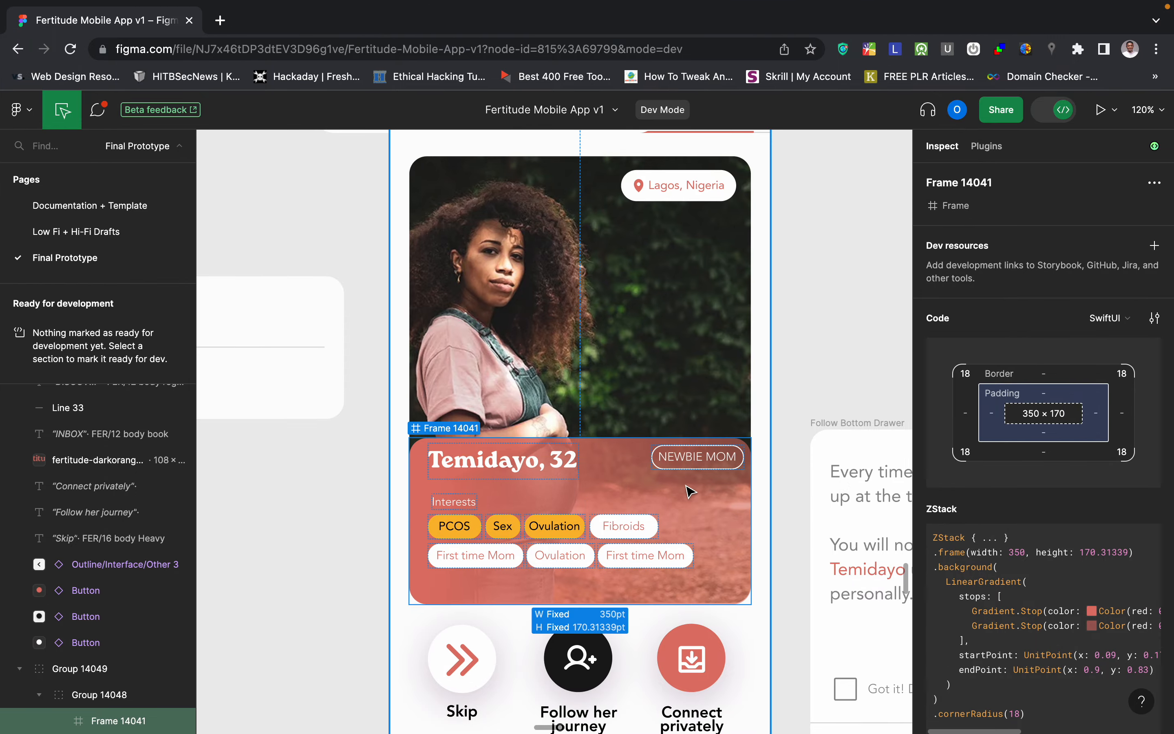
{"action": "key", "text": "ctrl+Left"}
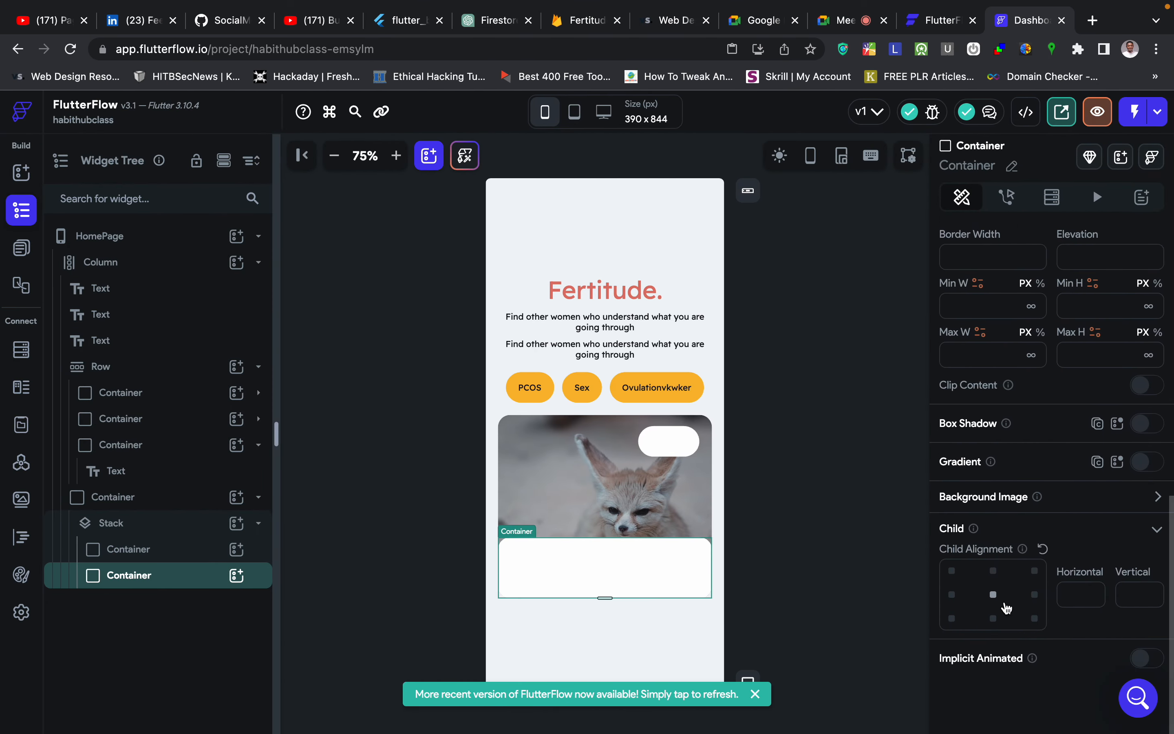
{"action": "scroll", "coordinate": [1010, 485], "scroll_direction": "up", "scroll_amount": 3}
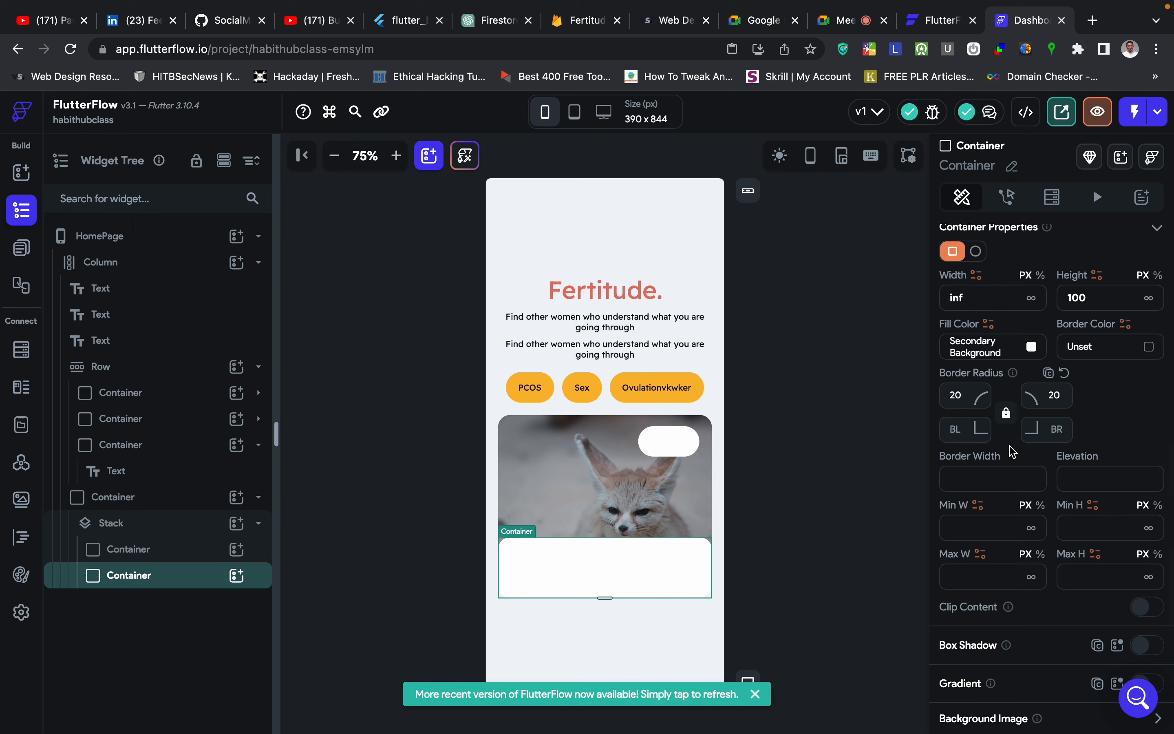
{"action": "left_click", "coordinate": [1037, 348]}
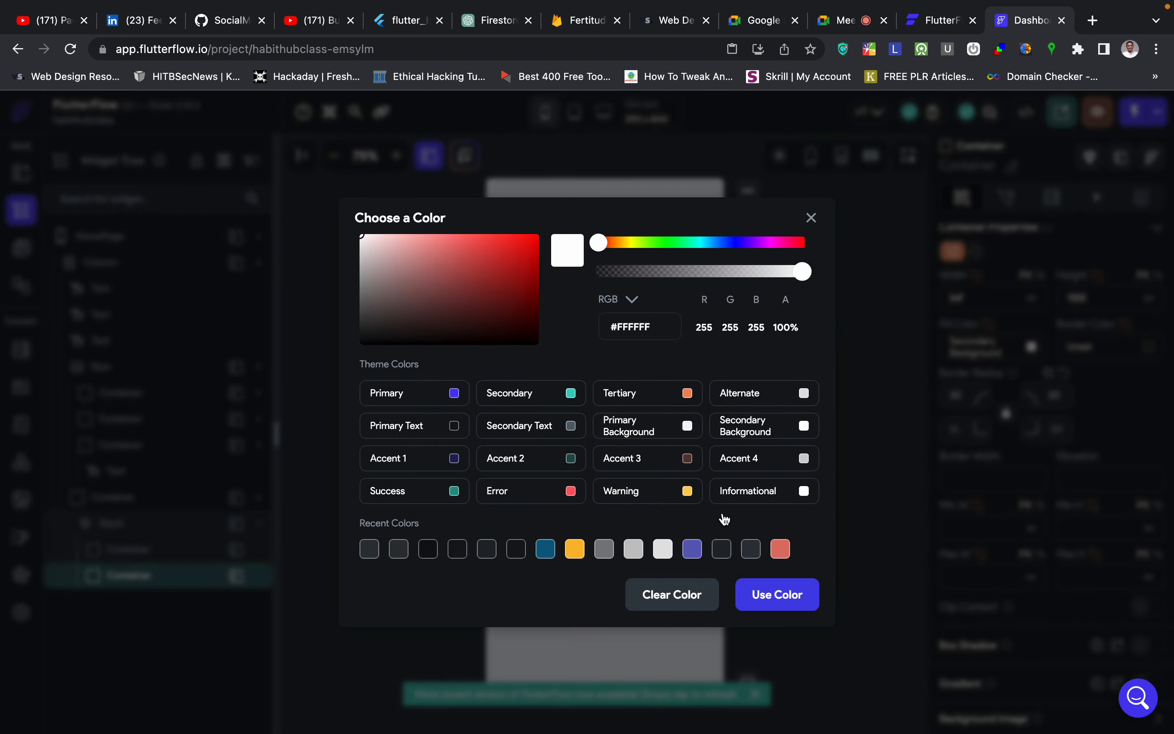
{"action": "left_click", "coordinate": [781, 551]}
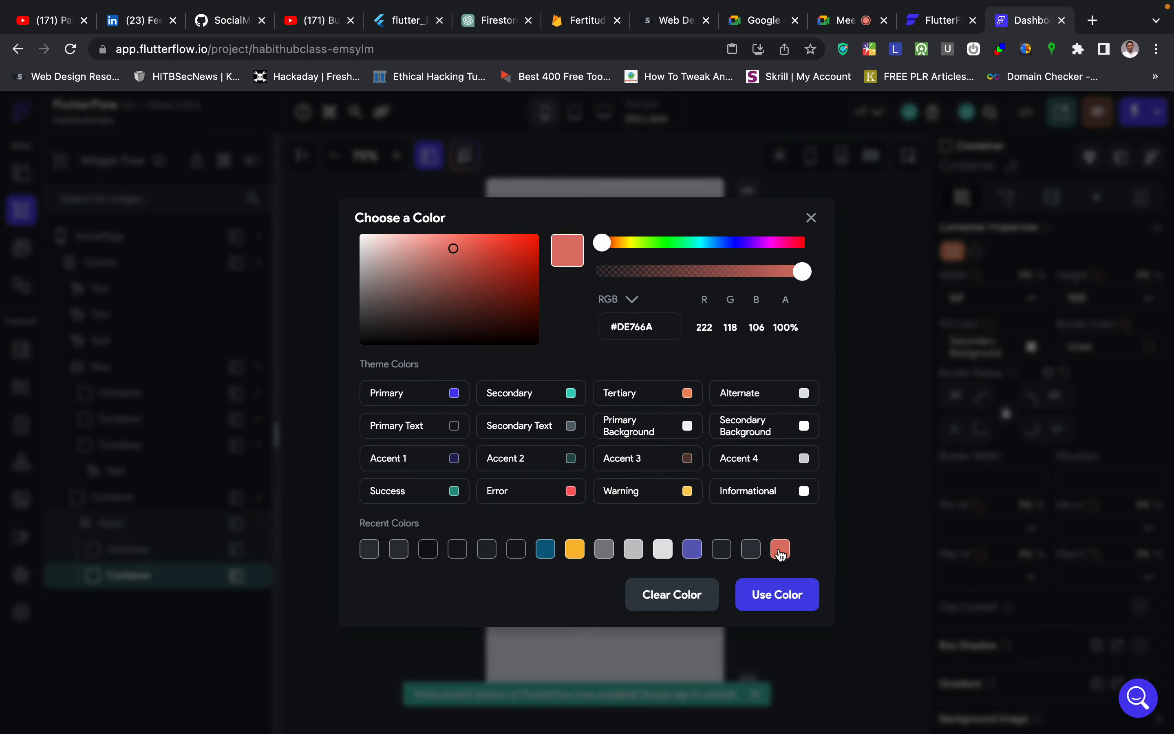
{"action": "left_click", "coordinate": [775, 597]}
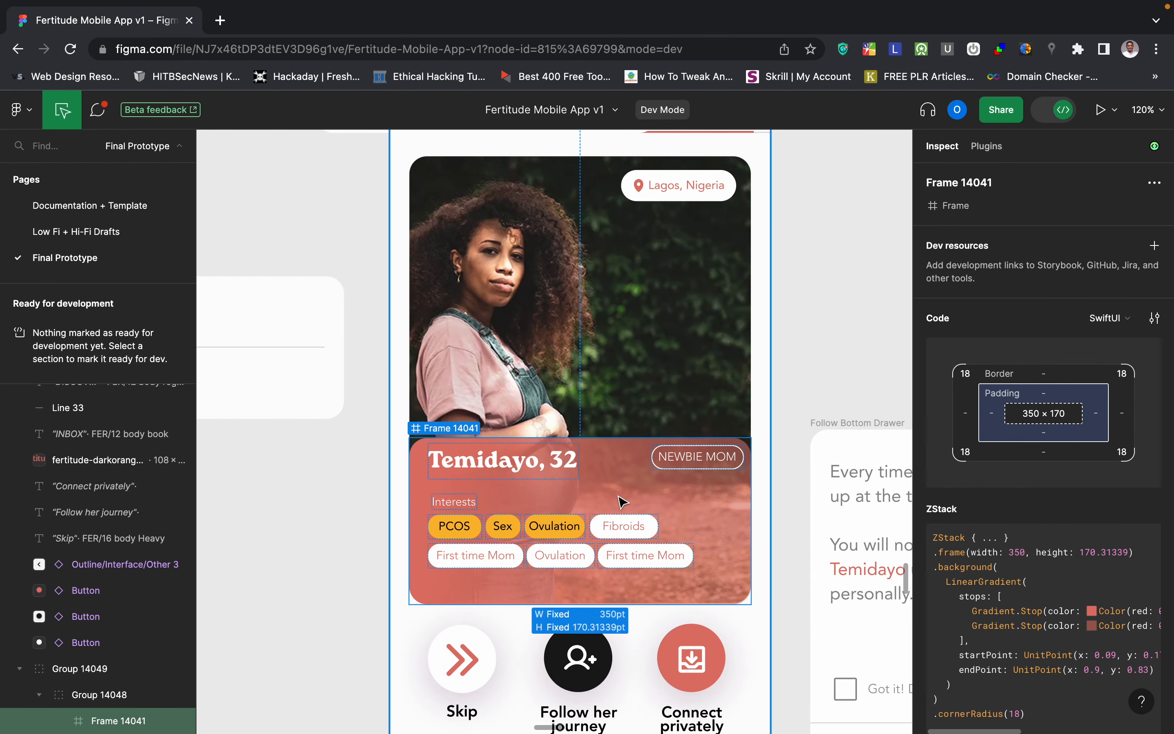
Switch from the Figma card to FlutterFlow and lower the bottom overlay container's coral fill opacity, producing #AADE766A.
{"action": "scroll", "coordinate": [621, 503], "scroll_direction": "up", "scroll_amount": 2}
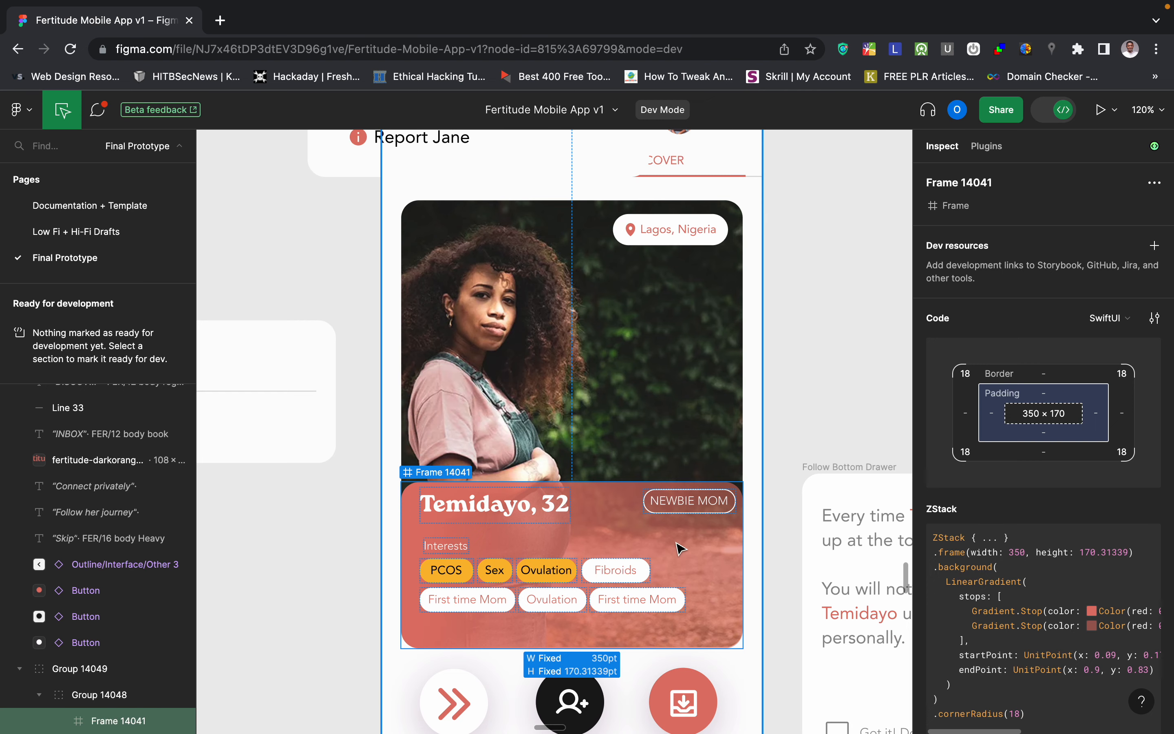
{"action": "key", "text": "ctrl+Left"}
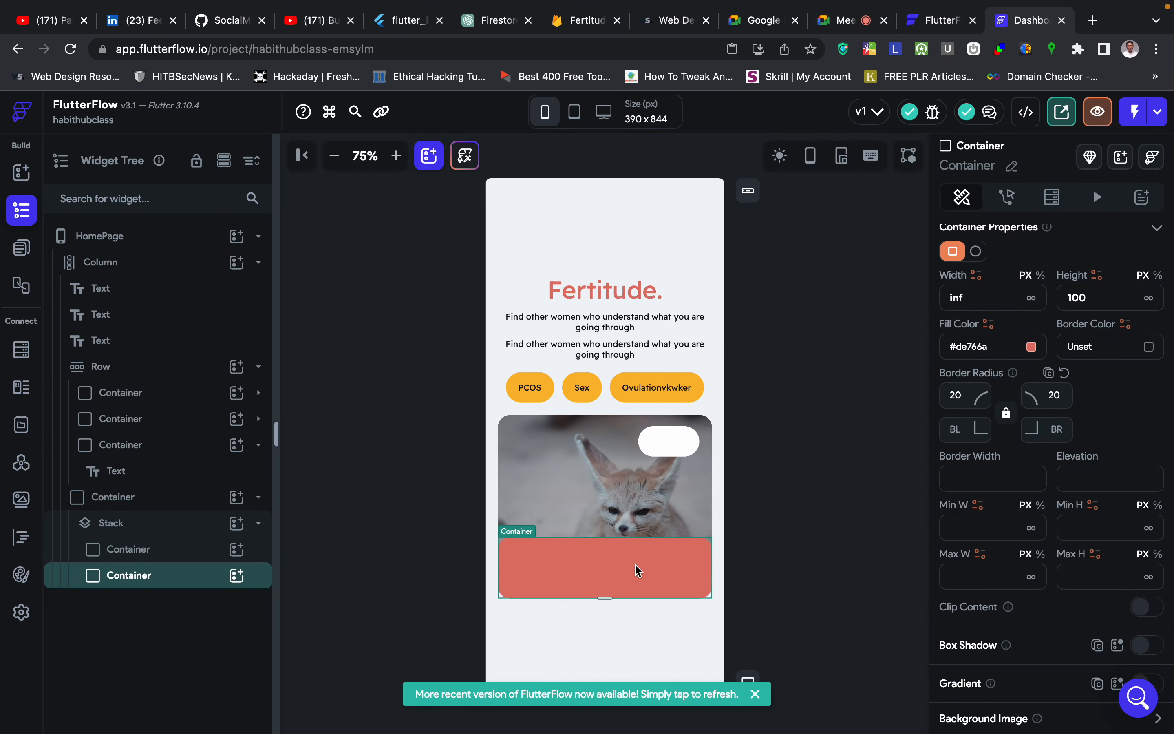
{"action": "scroll", "coordinate": [1000, 621], "scroll_direction": "down", "scroll_amount": 5}
{"action": "scroll", "coordinate": [1018, 528], "scroll_direction": "up", "scroll_amount": 8}
{"action": "scroll", "coordinate": [1021, 528], "scroll_direction": "up", "scroll_amount": 5}
{"action": "scroll", "coordinate": [1021, 528], "scroll_direction": "down", "scroll_amount": 2}
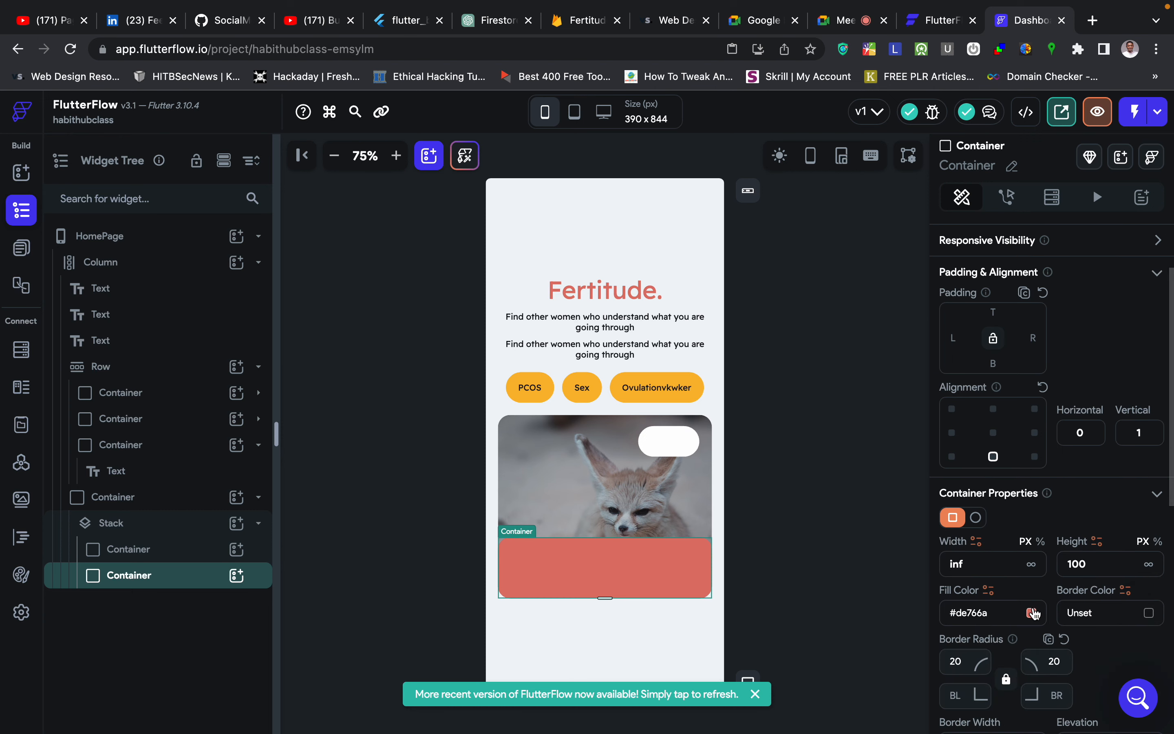
{"action": "left_click", "coordinate": [1032, 612]}
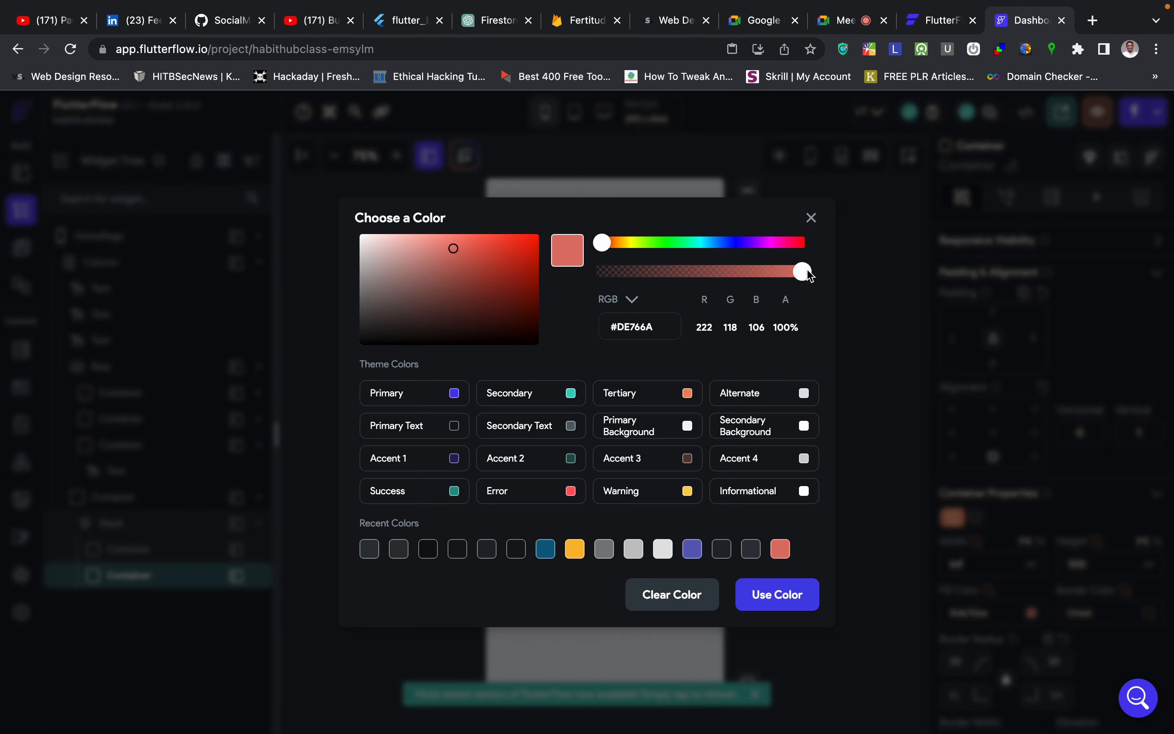
{"action": "left_click_drag", "start_coordinate": [809, 274], "coordinate": [735, 274]}
{"action": "left_click", "coordinate": [769, 606]}
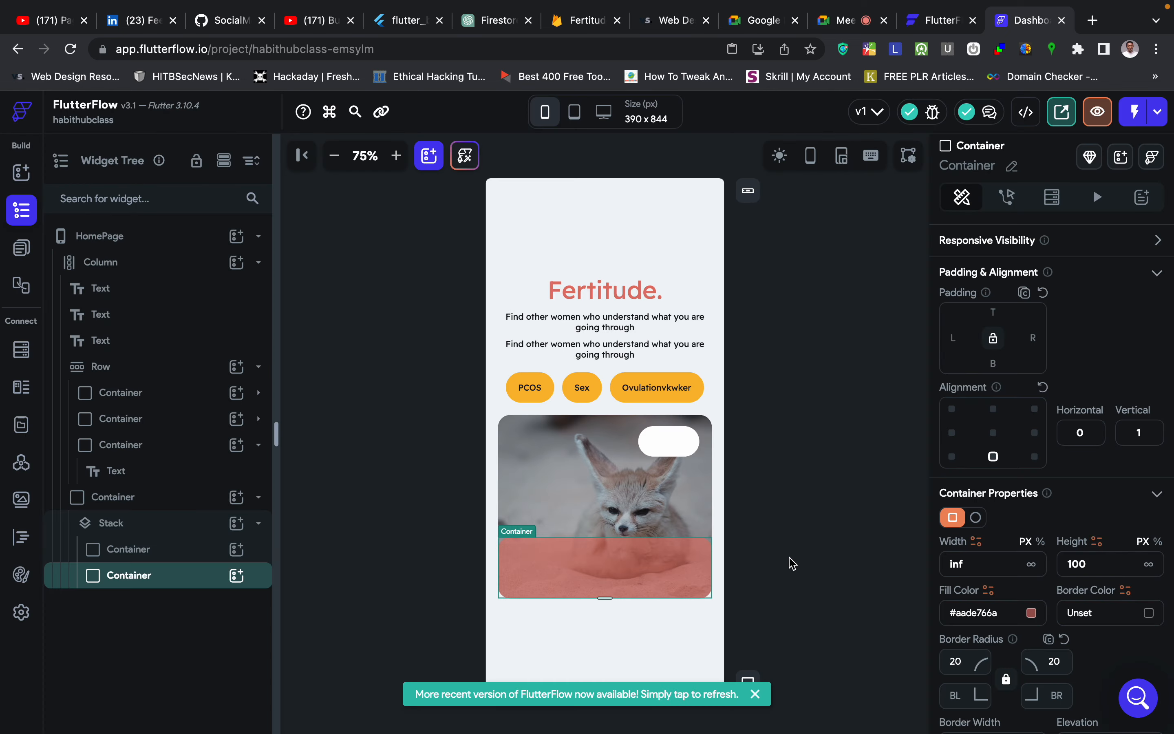
{"action": "left_click", "coordinate": [792, 563]}
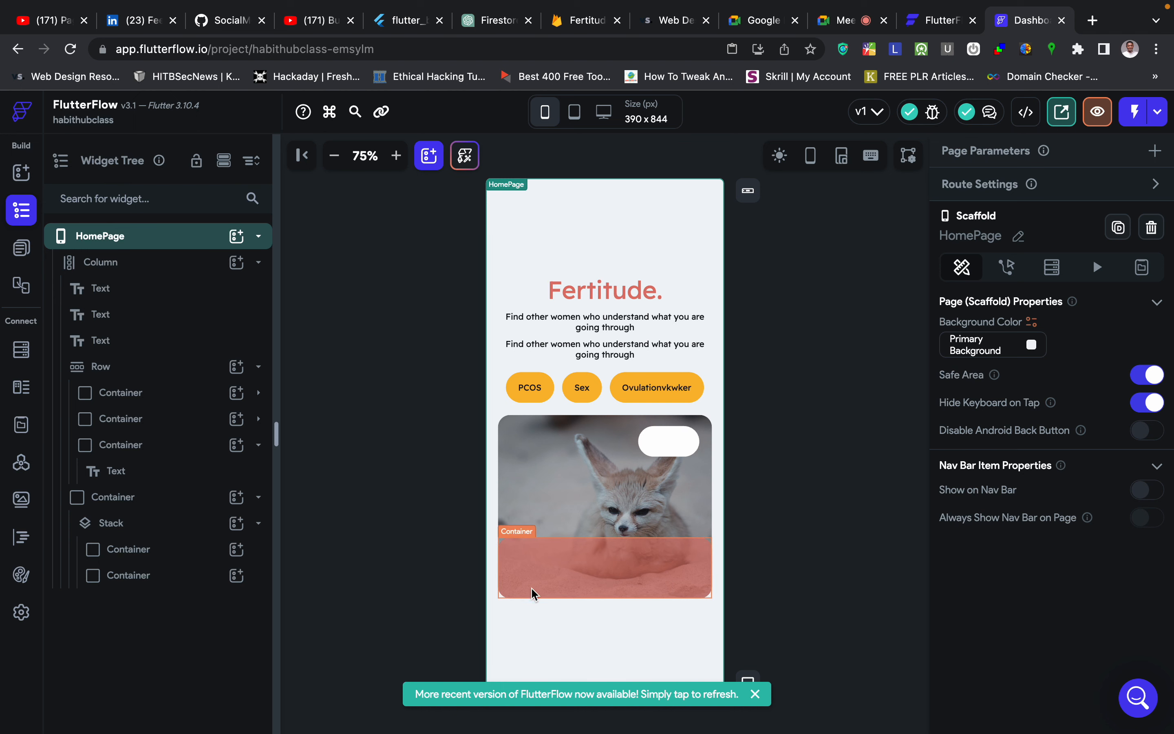
{"action": "left_click", "coordinate": [804, 558]}
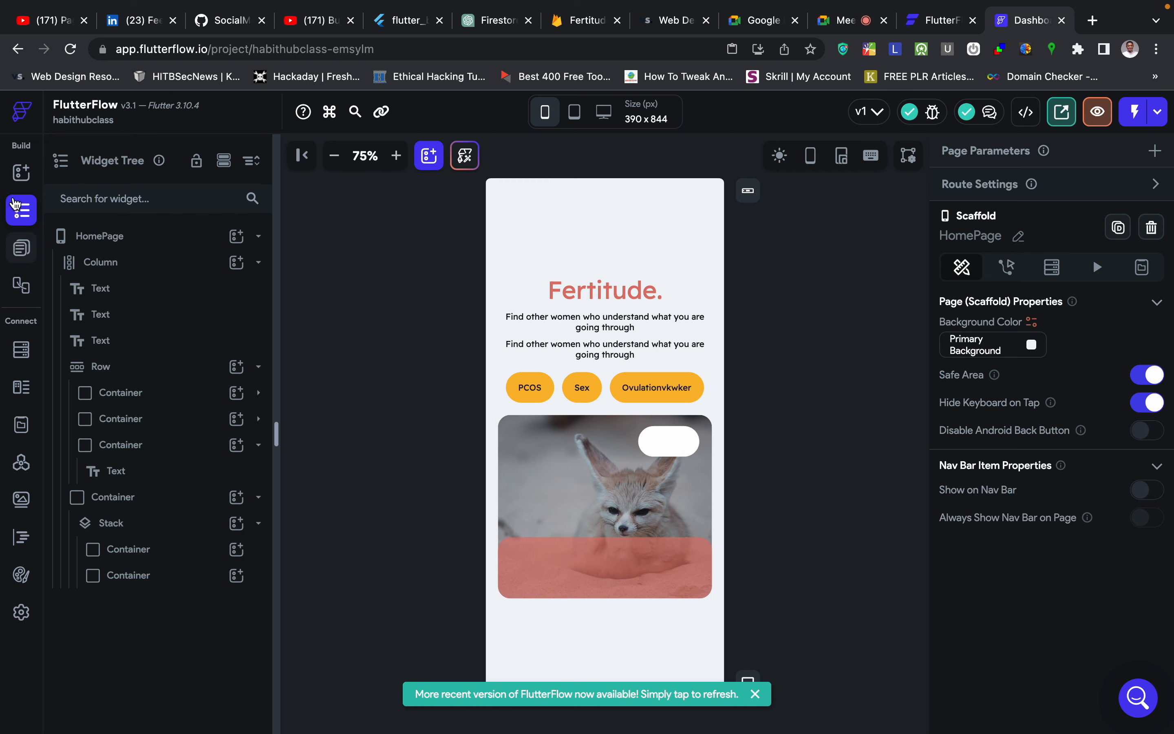
Examine the widget palette, browsing the available layout elements and base elements.
{"action": "left_click", "coordinate": [21, 173]}
{"action": "scroll", "coordinate": [73, 466], "scroll_direction": "down", "scroll_amount": 3}
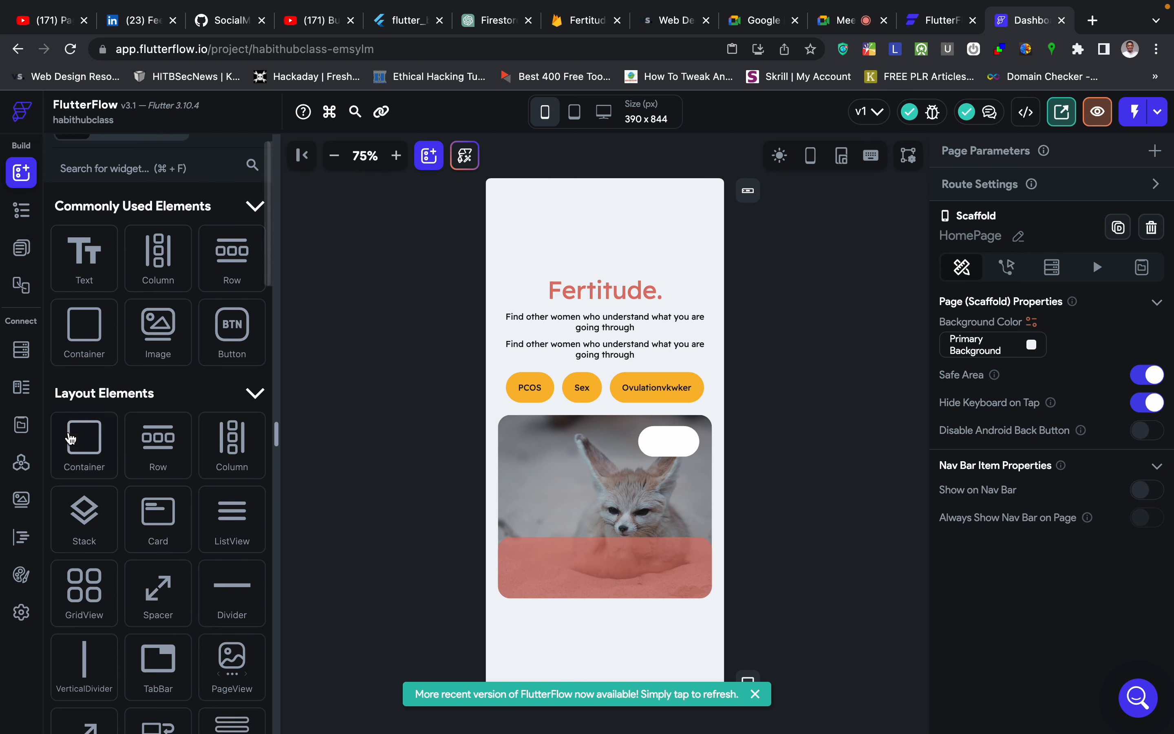
{"action": "scroll", "coordinate": [156, 529], "scroll_direction": "down", "scroll_amount": 5}
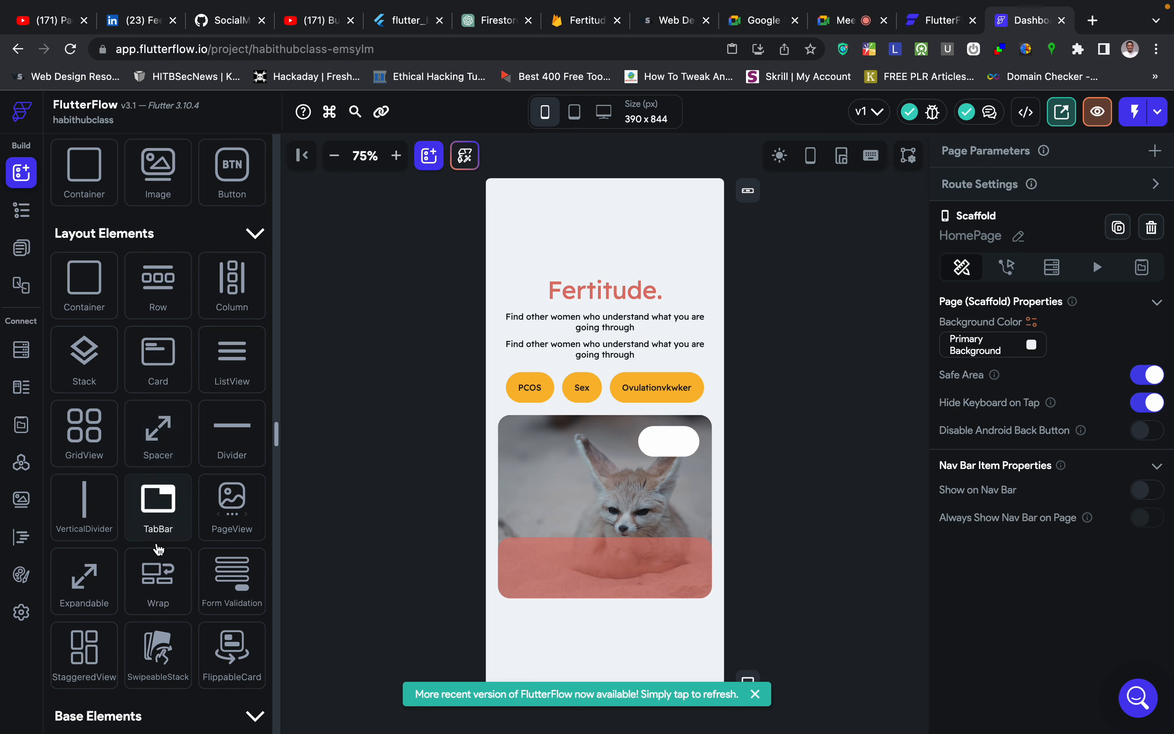
{"action": "scroll", "coordinate": [158, 551], "scroll_direction": "down", "scroll_amount": 7}
{"action": "scroll", "coordinate": [159, 553], "scroll_direction": "up", "scroll_amount": 4}
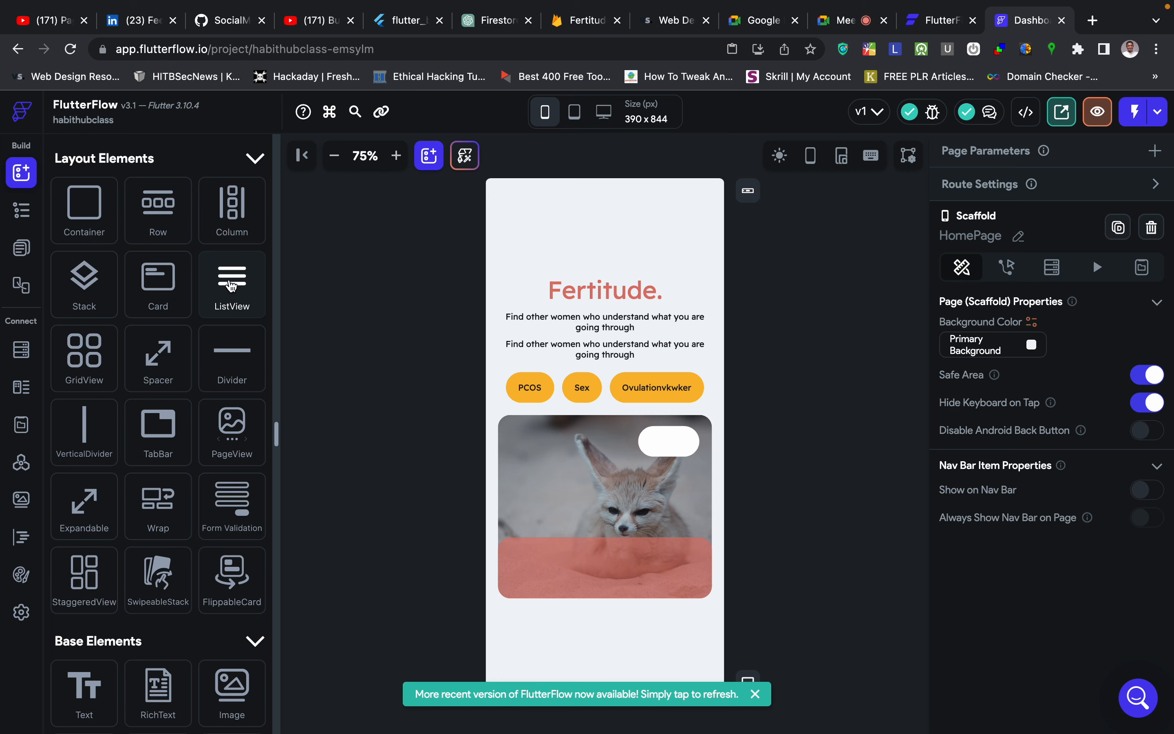
{"action": "scroll", "coordinate": [153, 466], "scroll_direction": "down", "scroll_amount": 8}
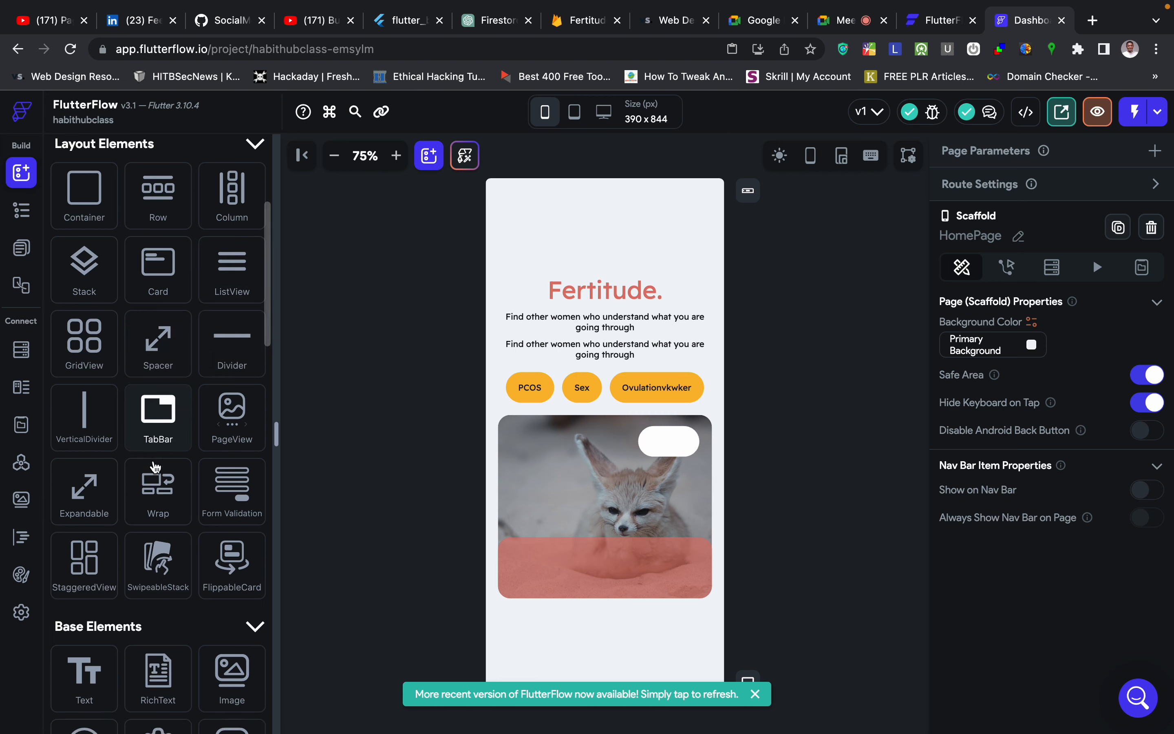
{"action": "scroll", "coordinate": [155, 466], "scroll_direction": "down", "scroll_amount": 7}
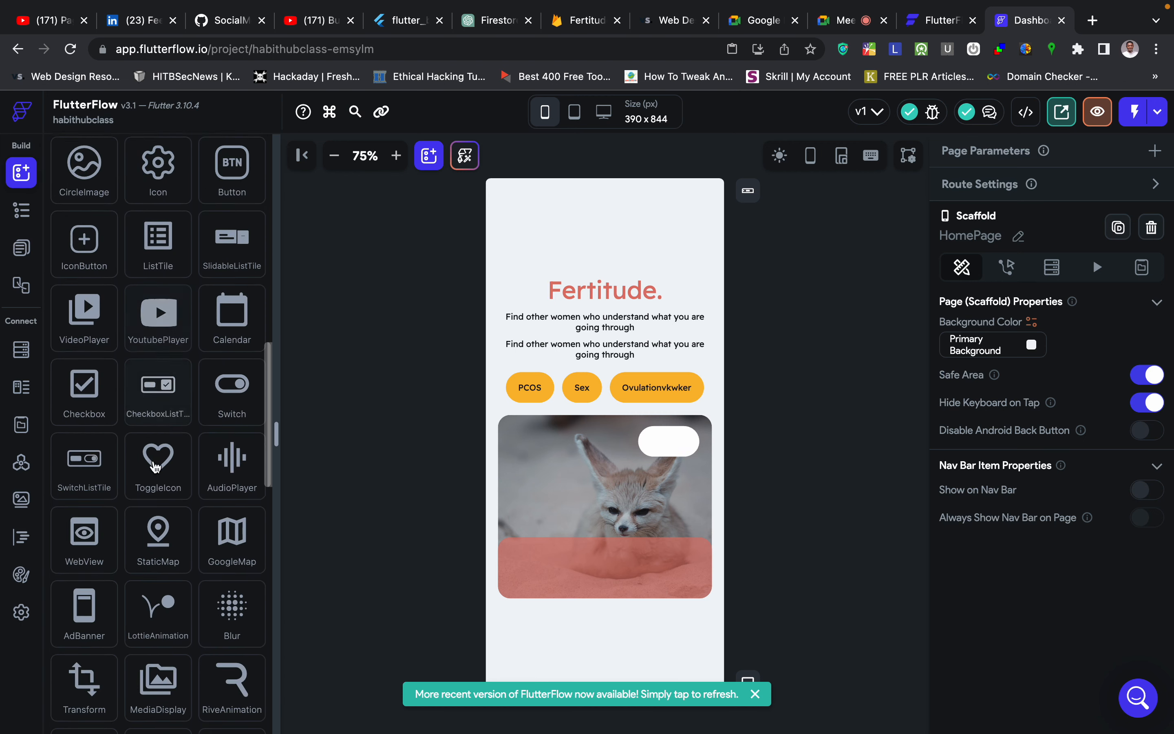
{"action": "scroll", "coordinate": [156, 466], "scroll_direction": "up", "scroll_amount": 1}
{"action": "scroll", "coordinate": [155, 466], "scroll_direction": "up", "scroll_amount": 5}
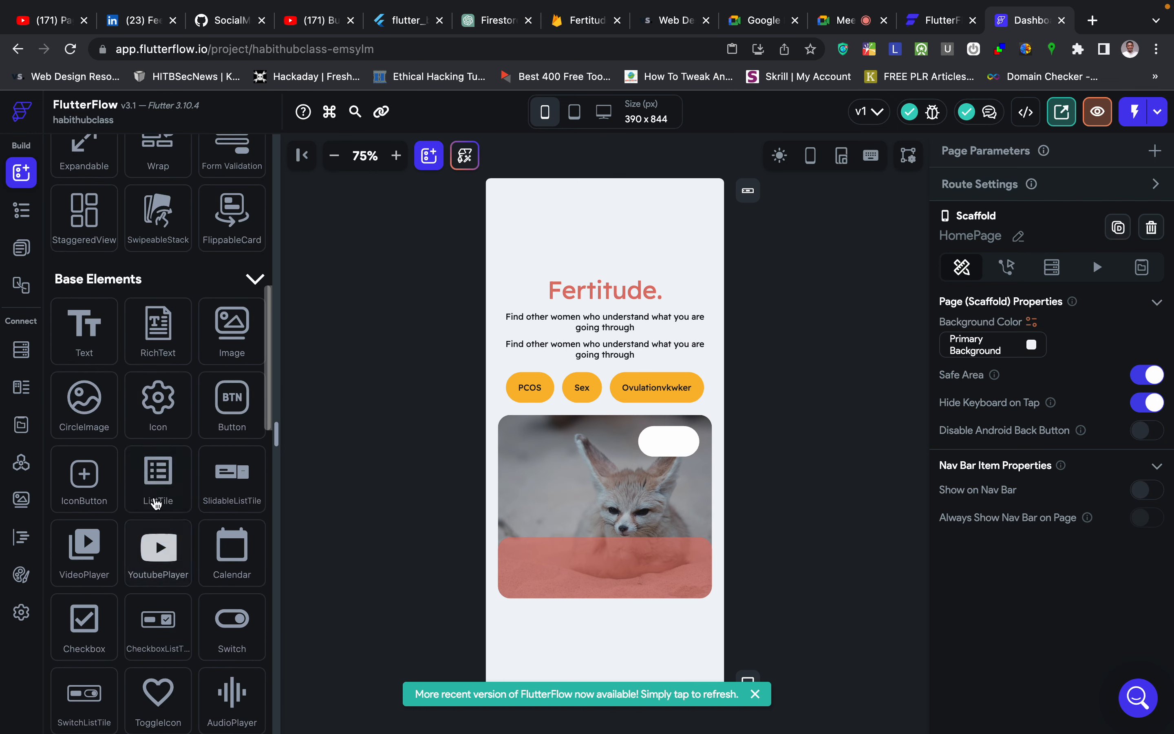
{"action": "scroll", "coordinate": [160, 510], "scroll_direction": "down", "scroll_amount": 5}
{"action": "scroll", "coordinate": [183, 518], "scroll_direction": "down", "scroll_amount": 9}
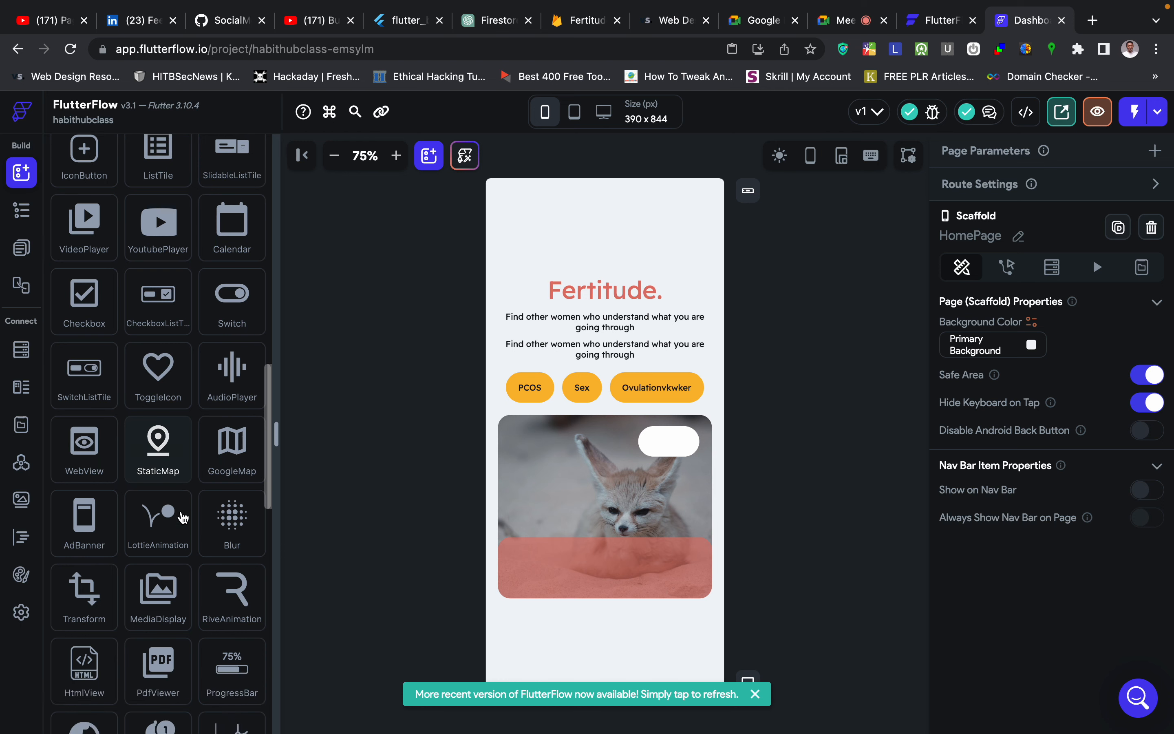